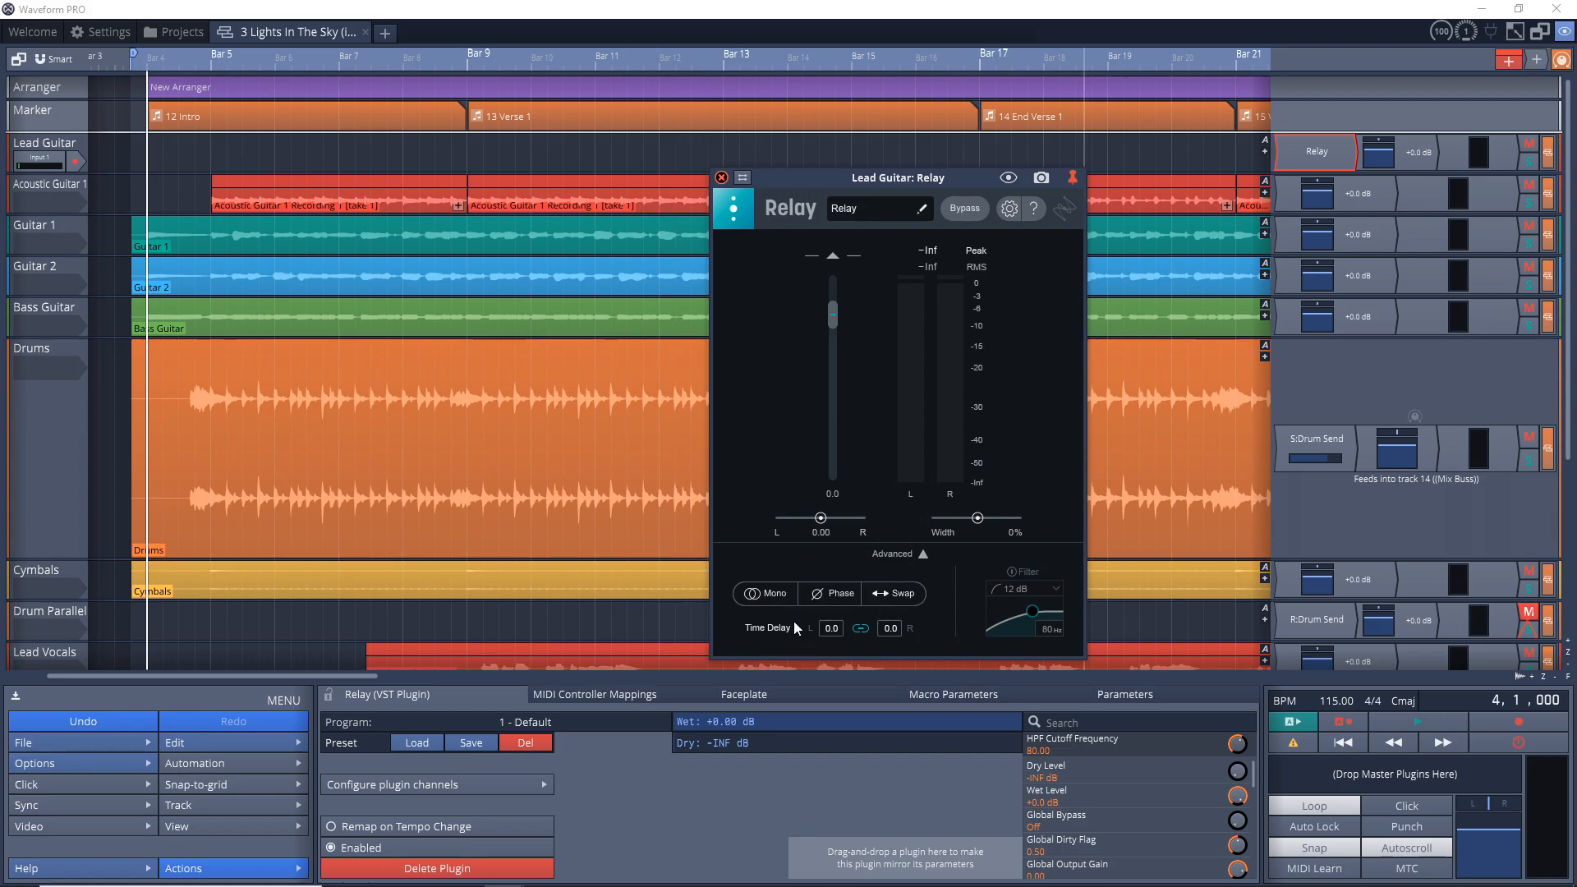
# - Rename the Relay instance on the Lead Guitar track to "Lead Guitar - Relay"
pyautogui.click(927, 552)
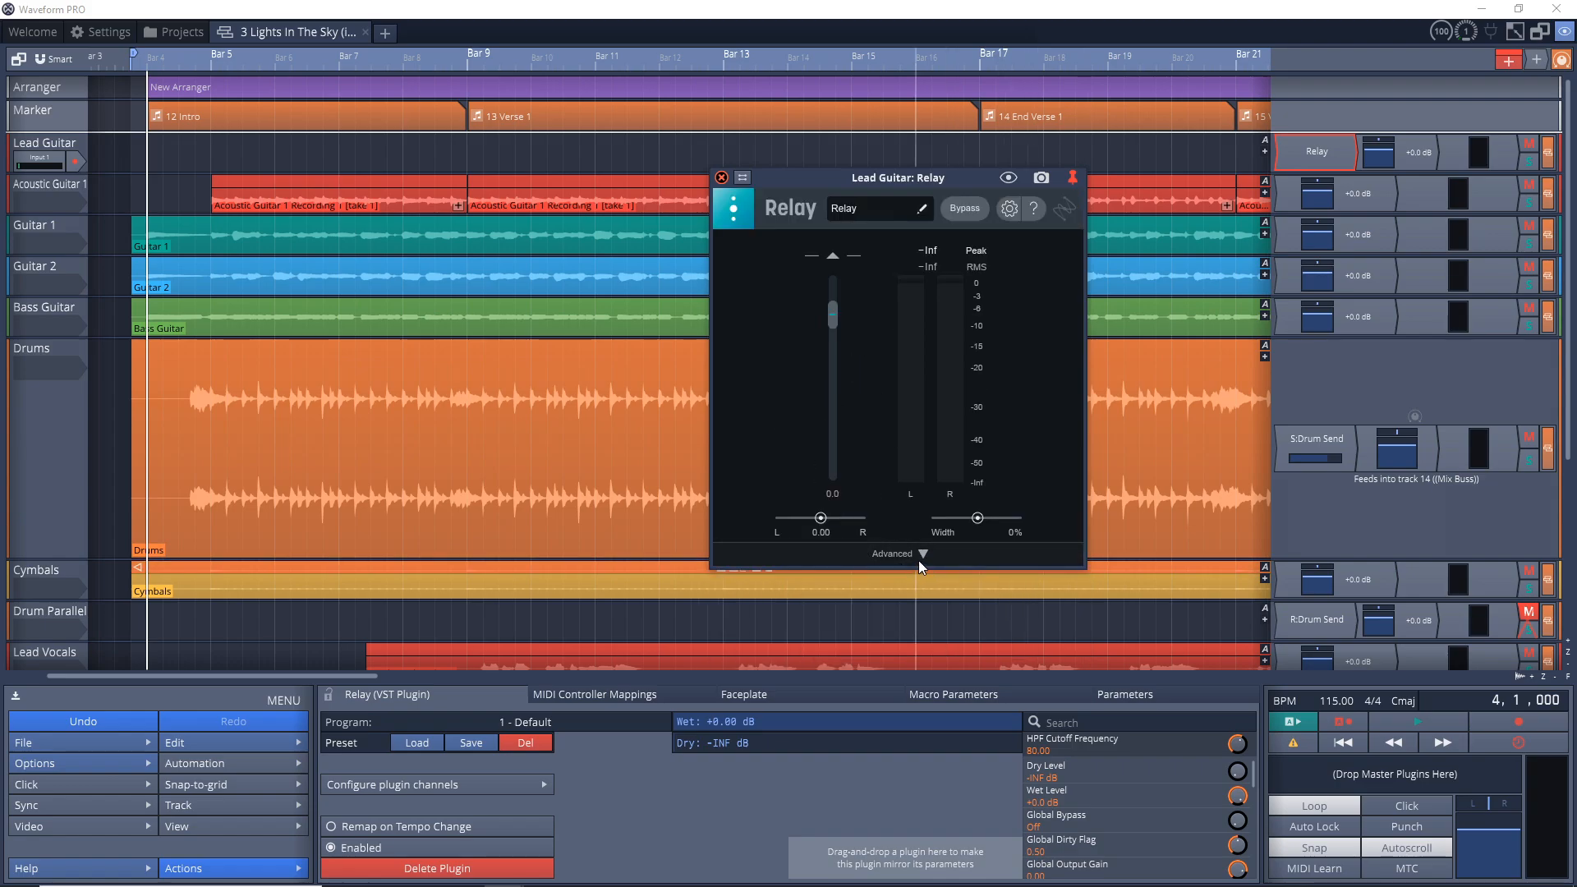
pyautogui.click(918, 553)
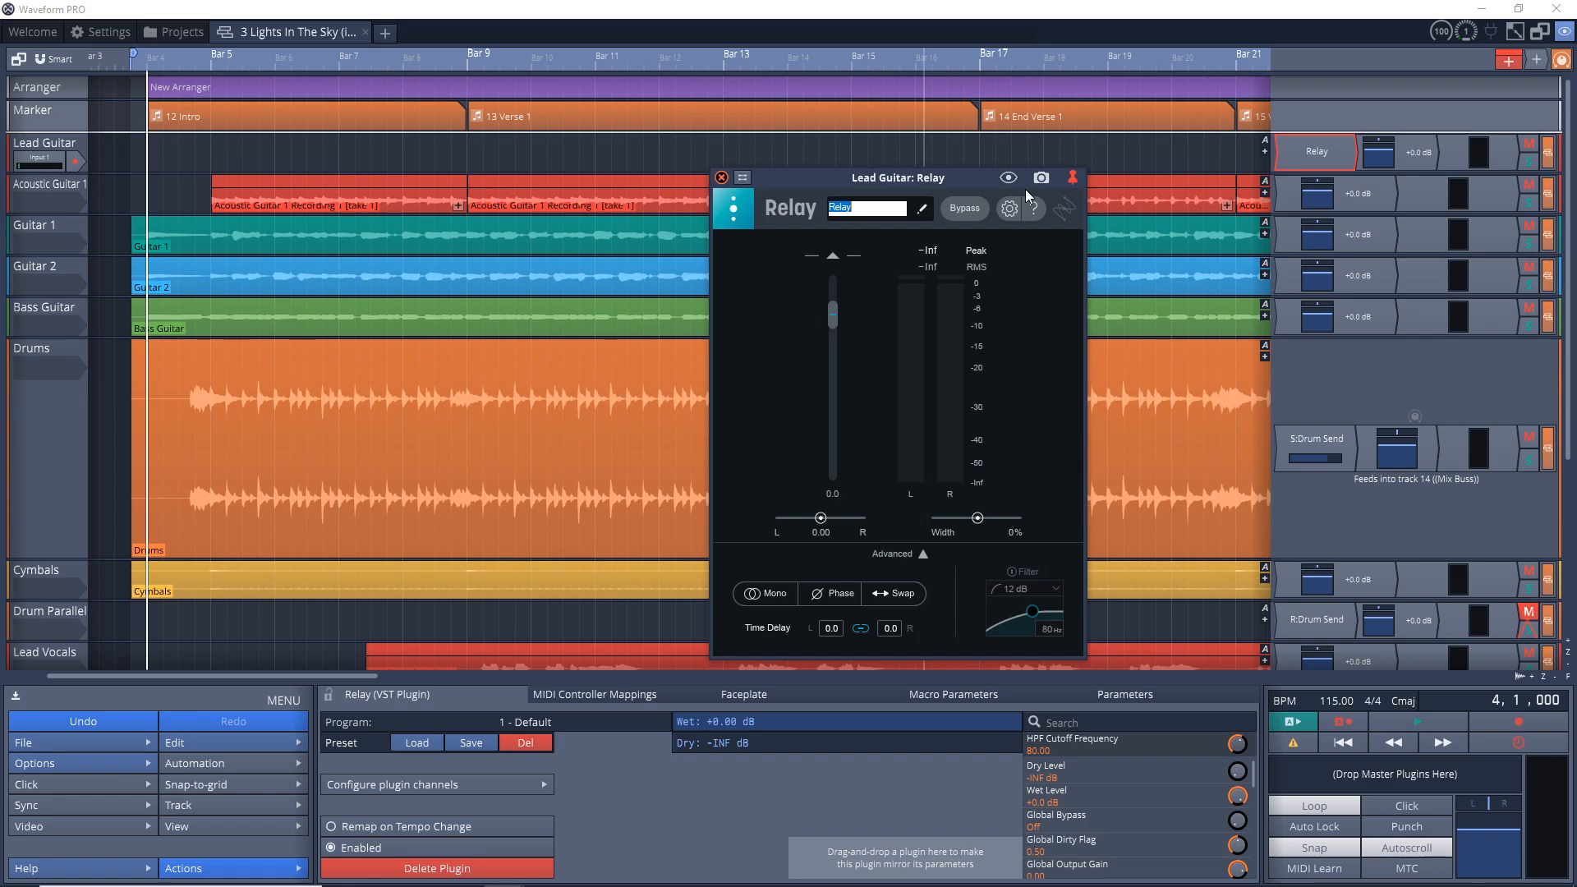
pyautogui.press('BackSpace')
# - Copy the Lead Guitar's Relay plugin onto the Acoustic Guitar 1 track and rename the copy "Acoustic Guitar - Relay"
pyautogui.doubleClick(1342, 147)
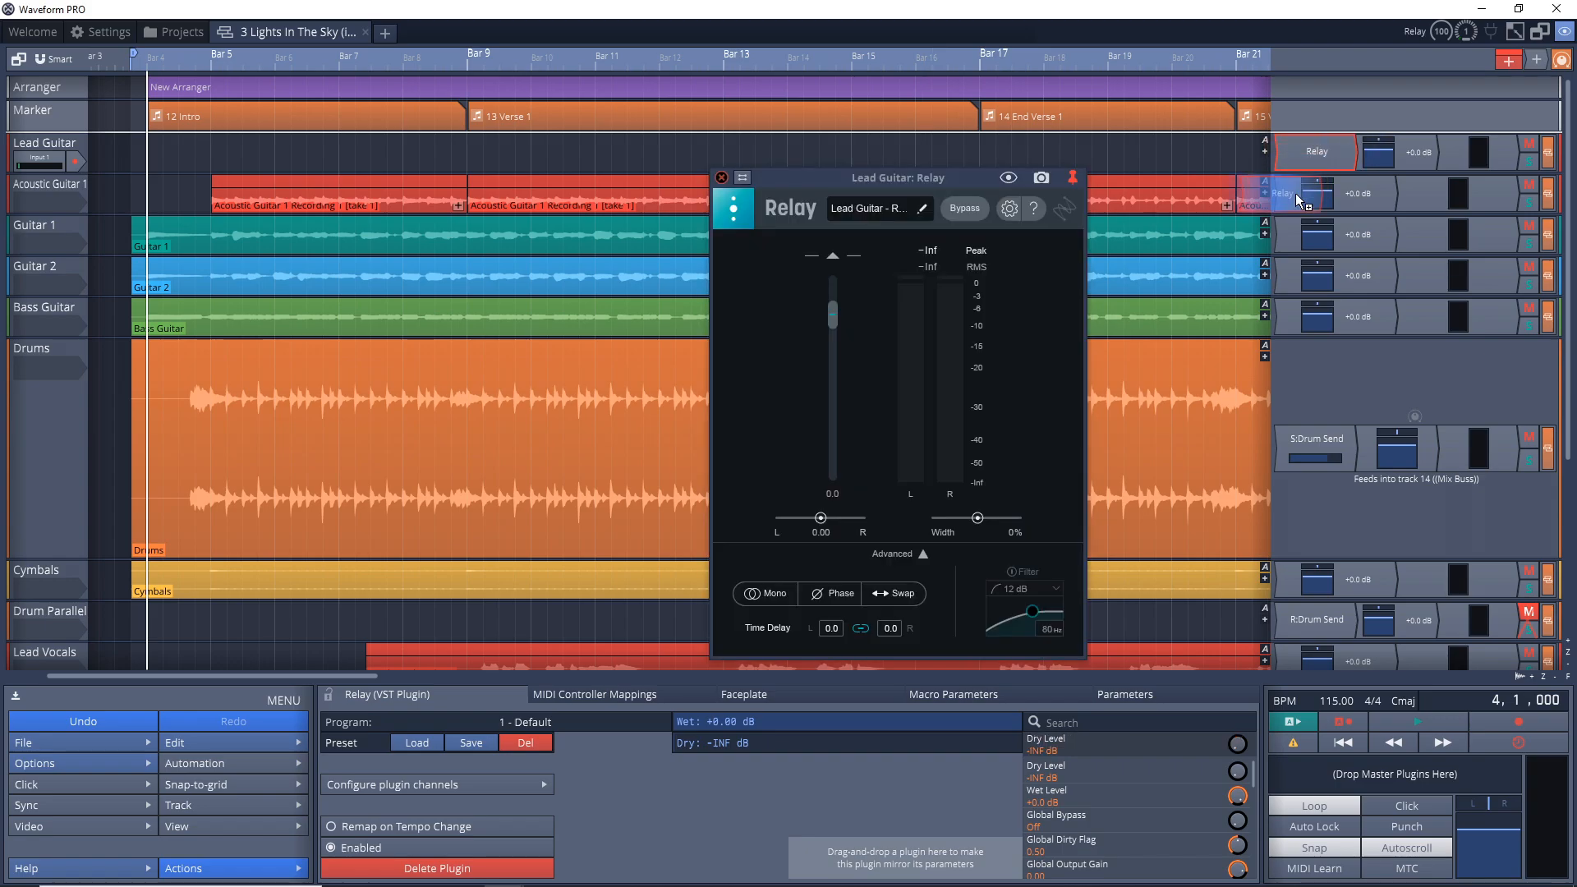
pyautogui.moveTo(1295, 194); pyautogui.dragTo(1296, 196)
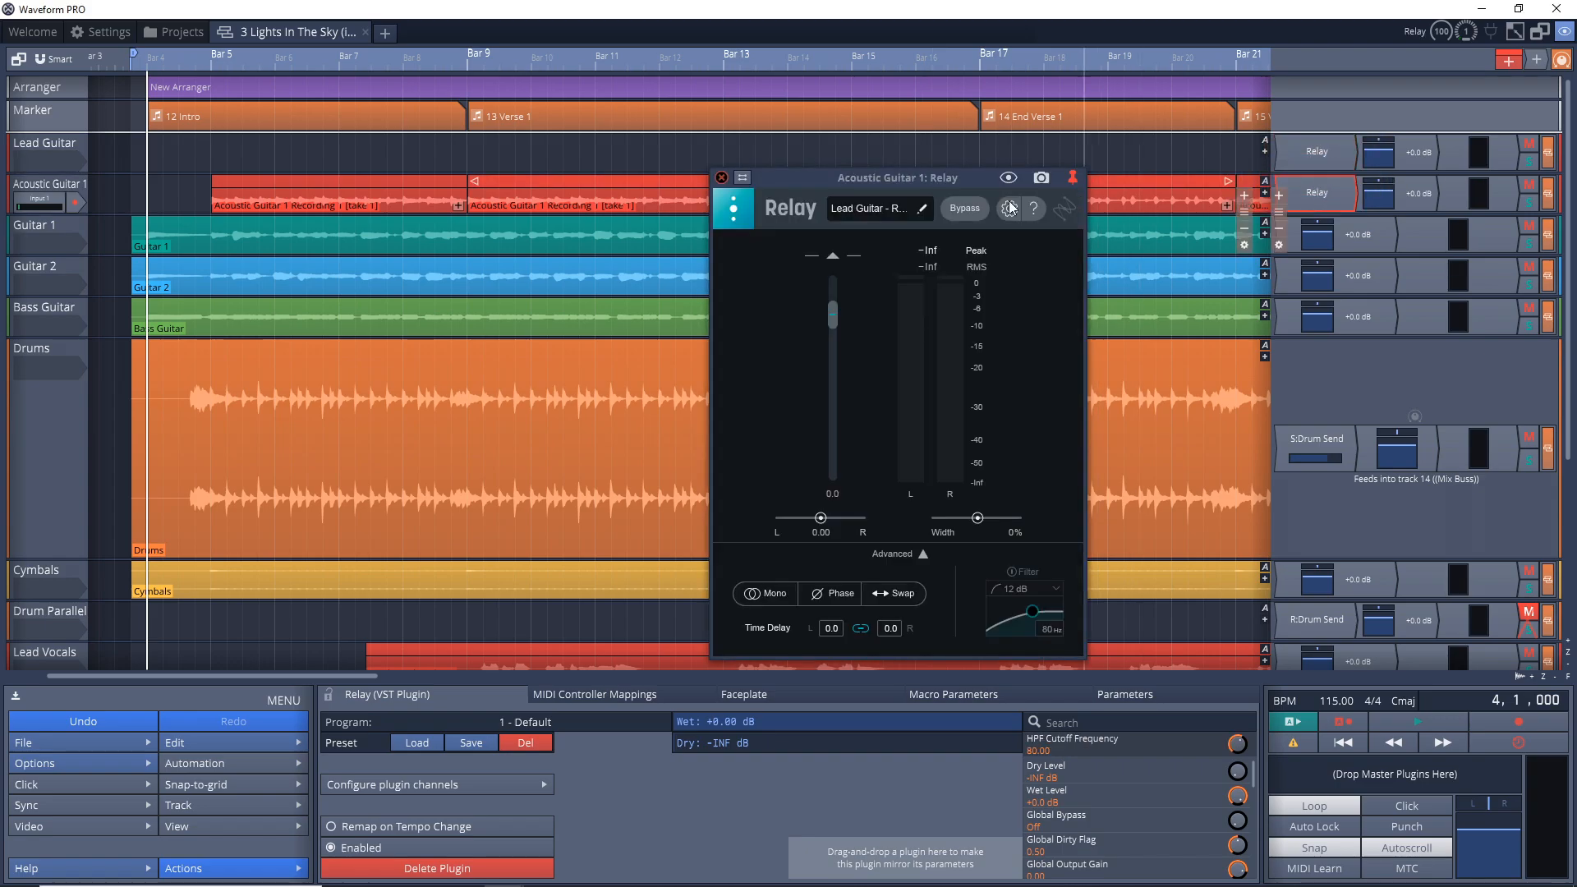
pyautogui.click(920, 211)
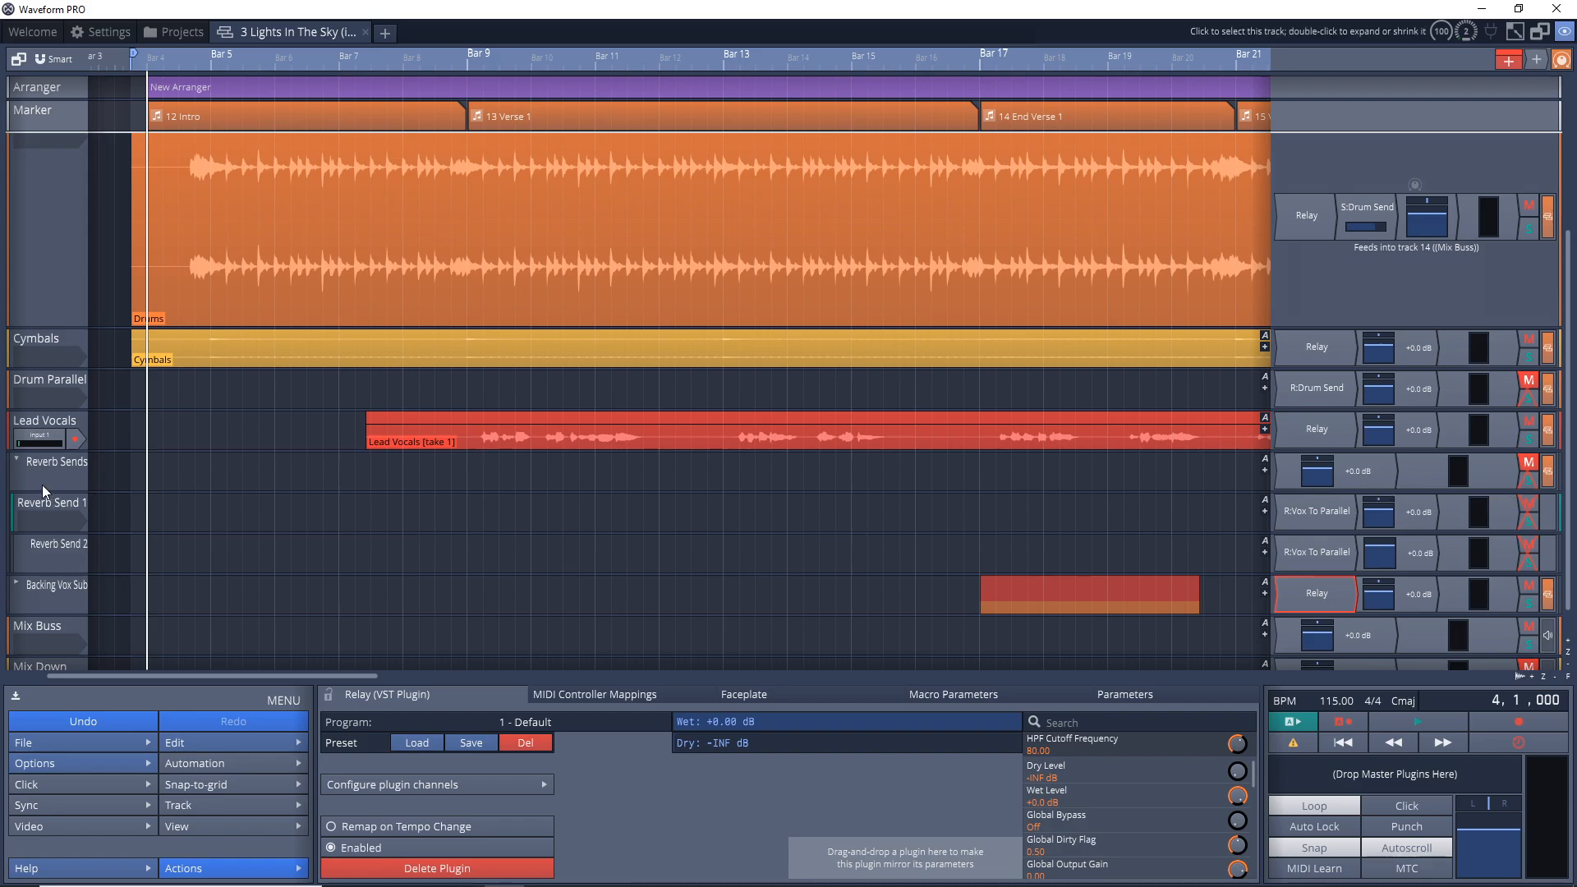
# - Check the instance name of the Relay plugin on the Backing Vox Sub track, leaving it closed
pyautogui.doubleClick(1317, 594)
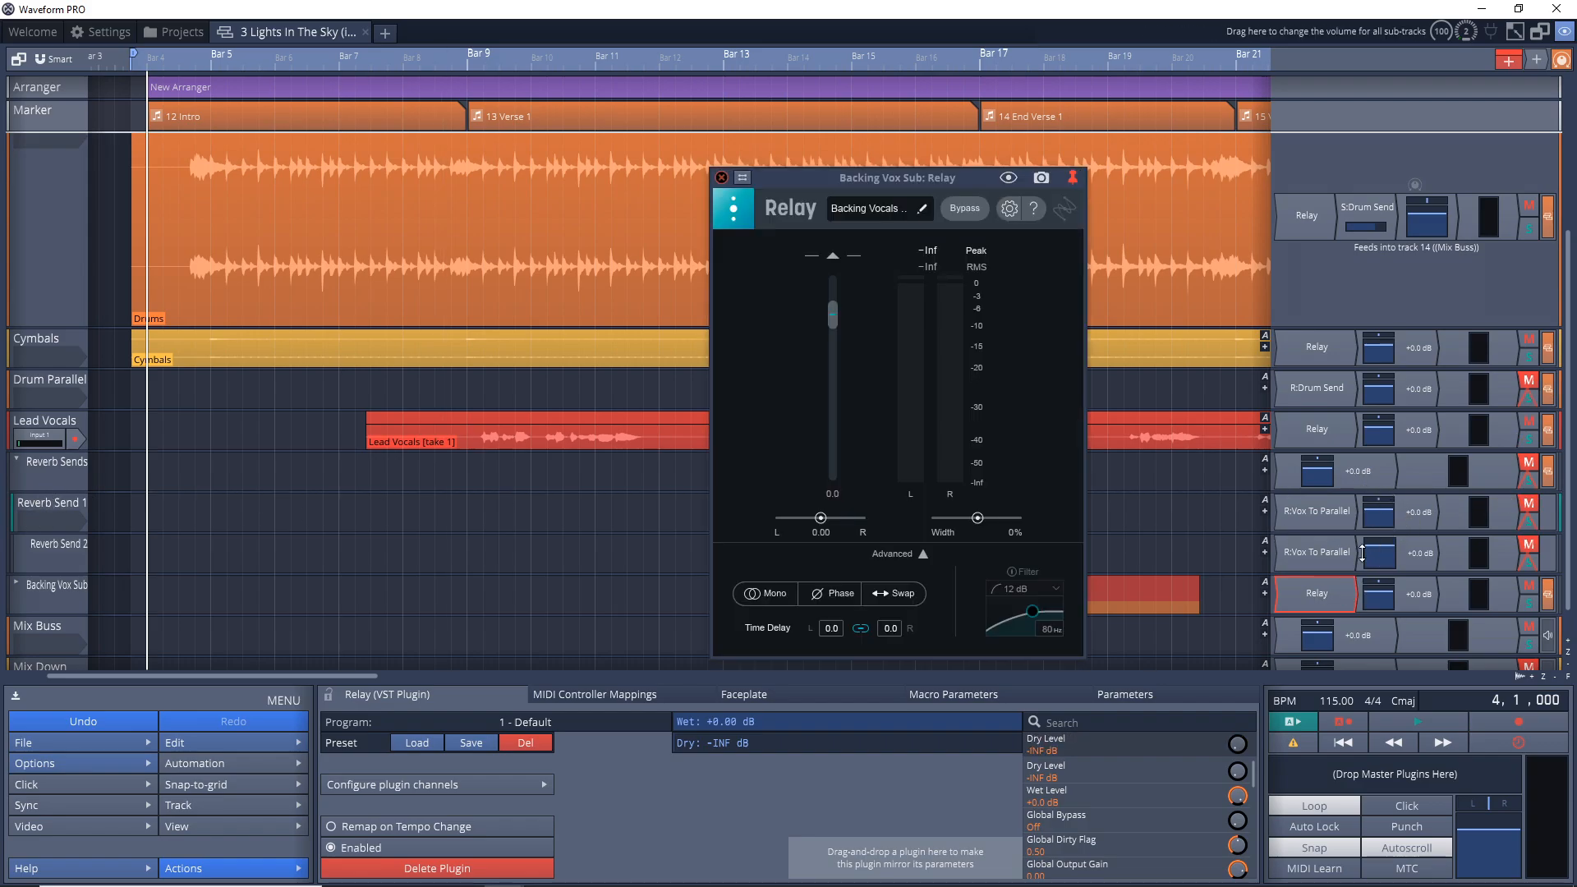
pyautogui.click(722, 178)
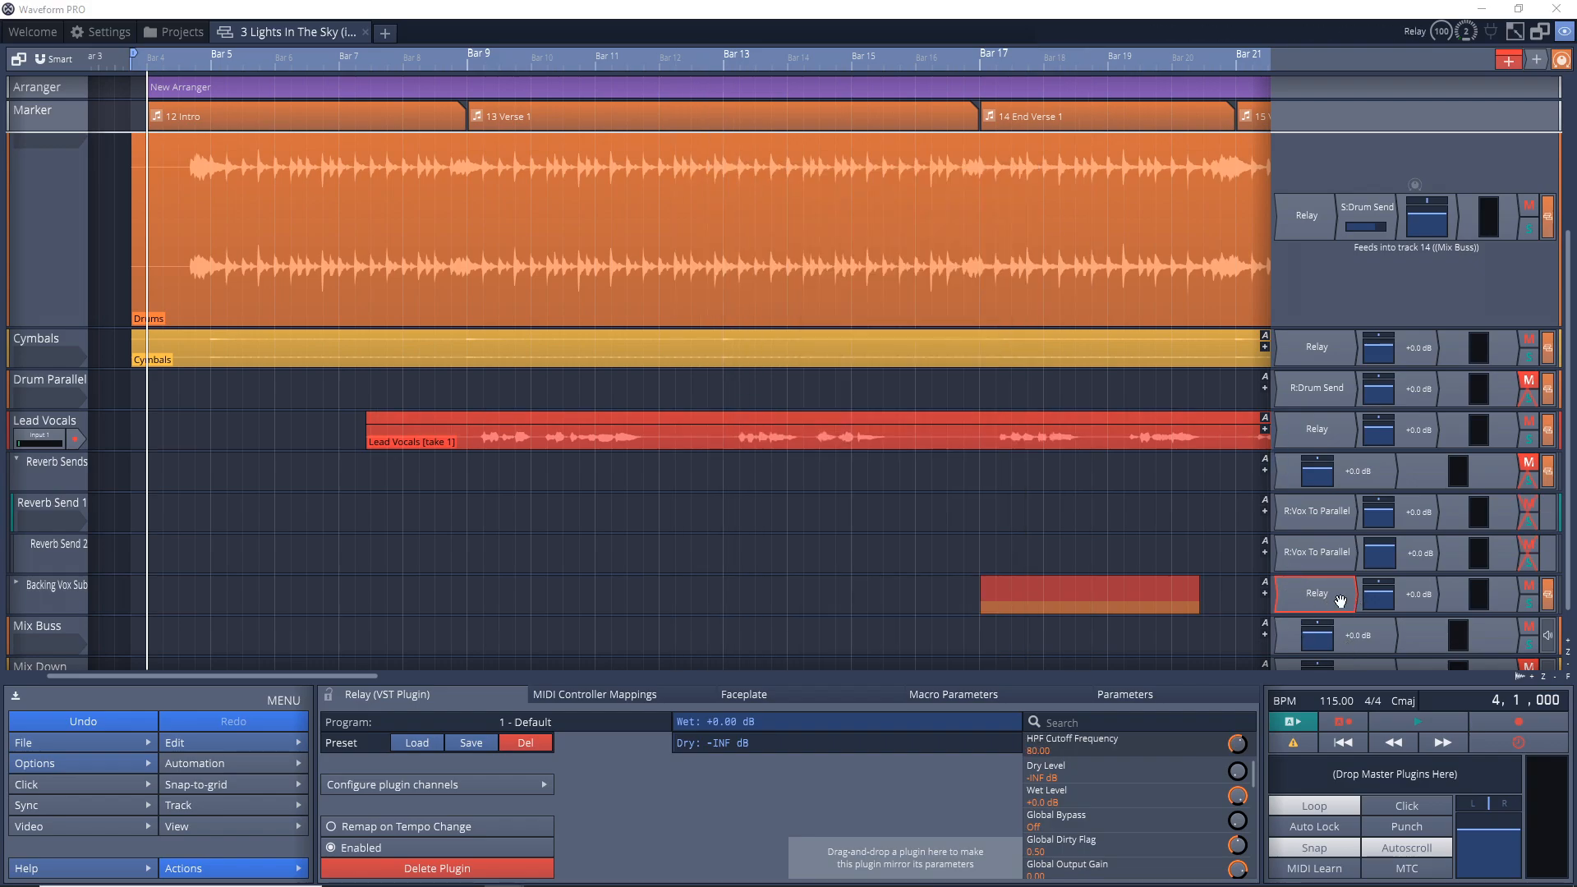
pyautogui.doubleClick(1338, 604)
pyautogui.click(893, 216)
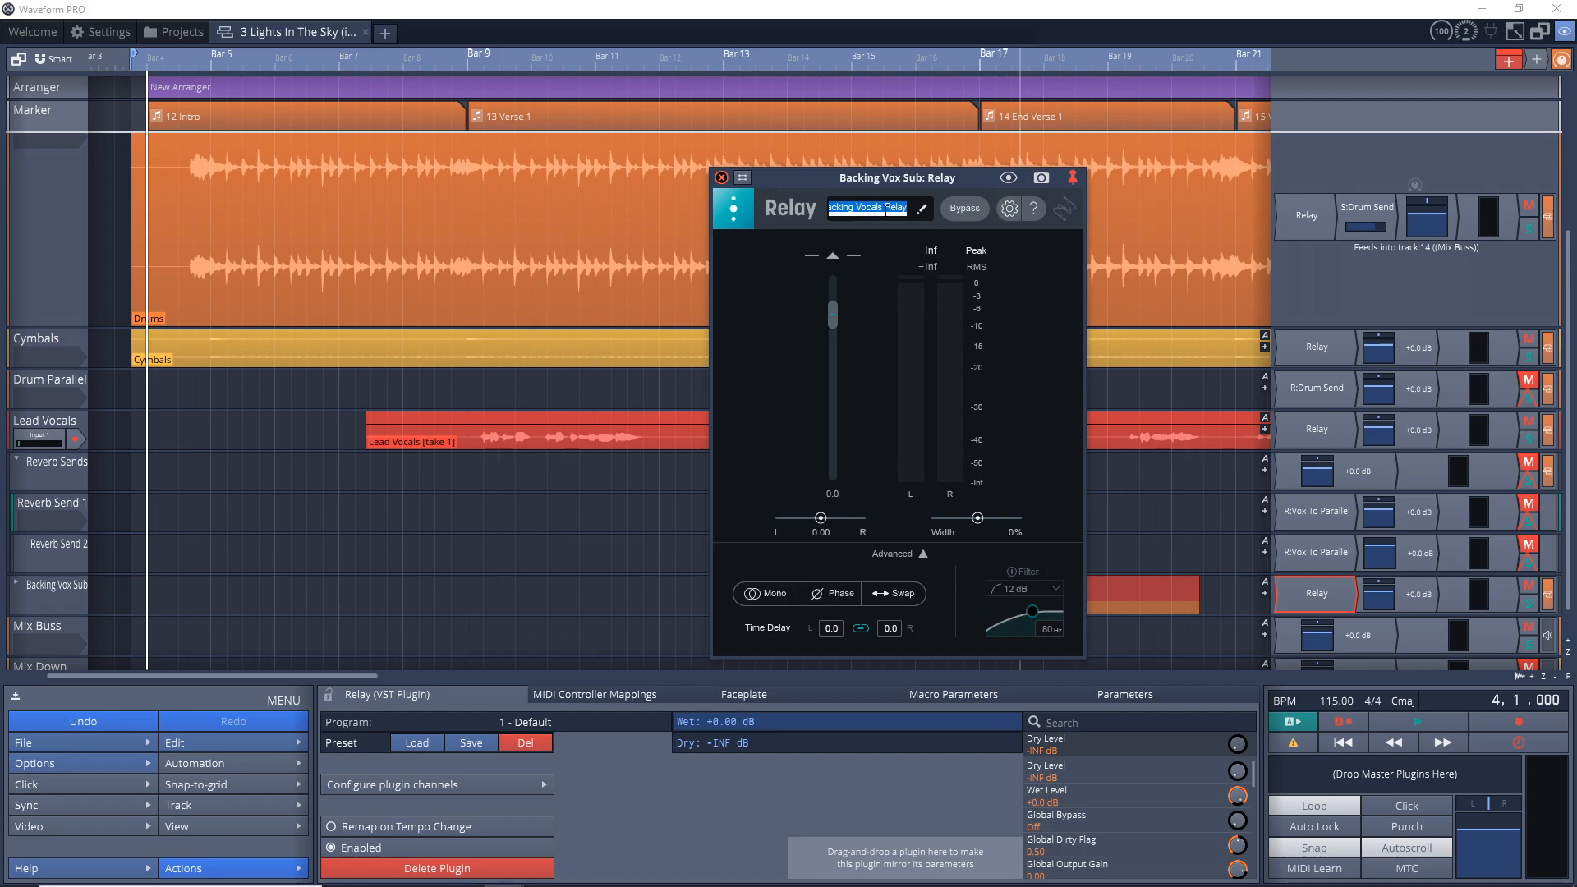
pyautogui.click(721, 178)
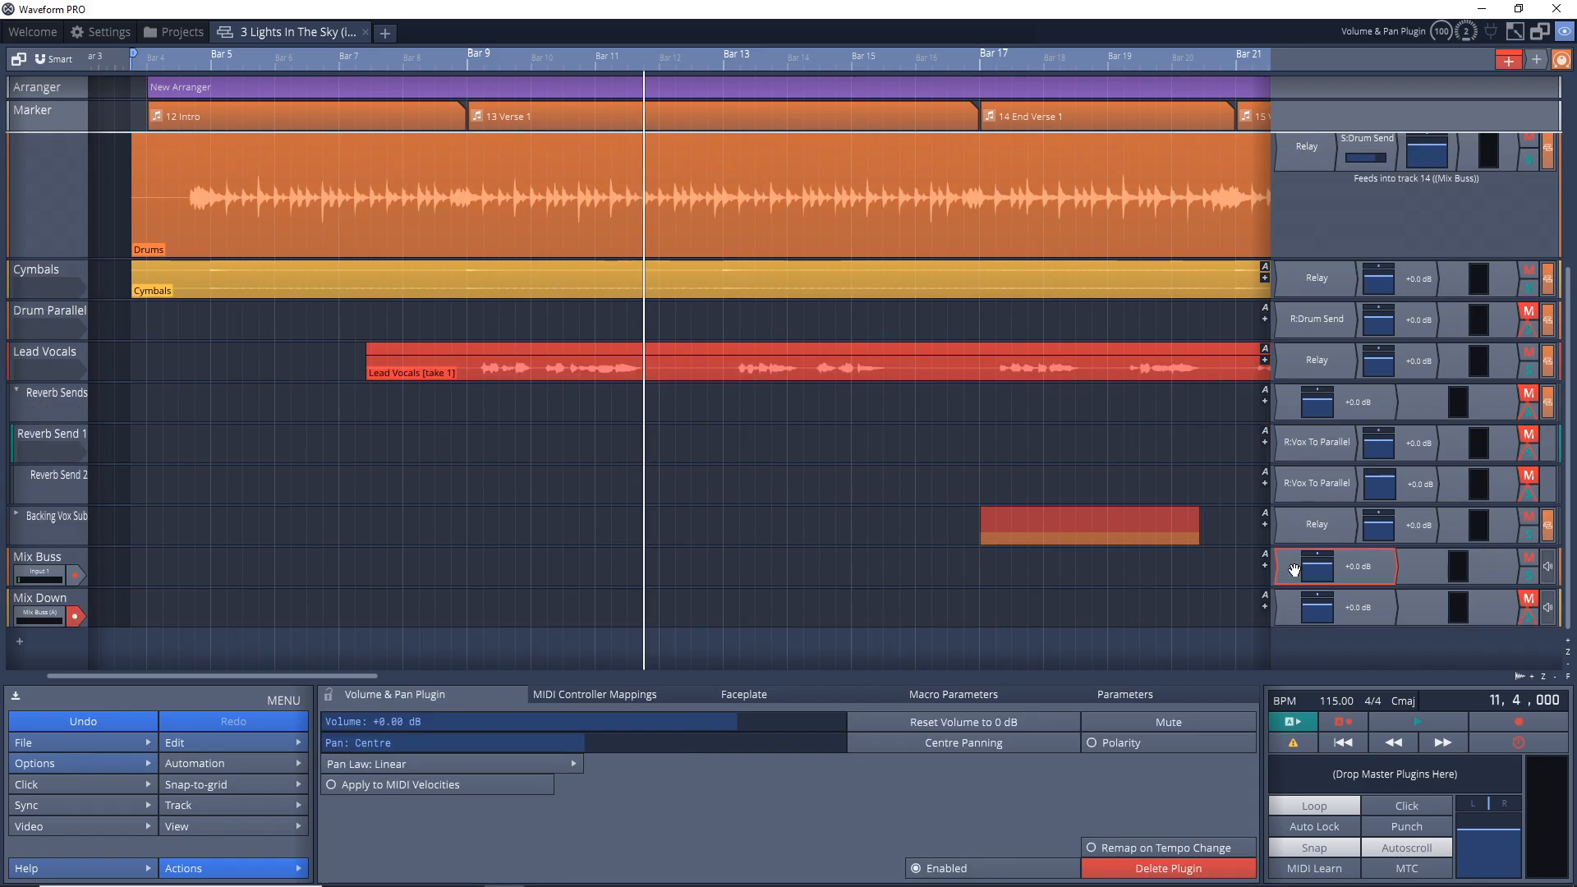
# - Add the Neutron 3 Visual Mixer plugin before the volume and pan plugin on the Mix Buss track and centre its window
pyautogui.rightClick(1295, 570)
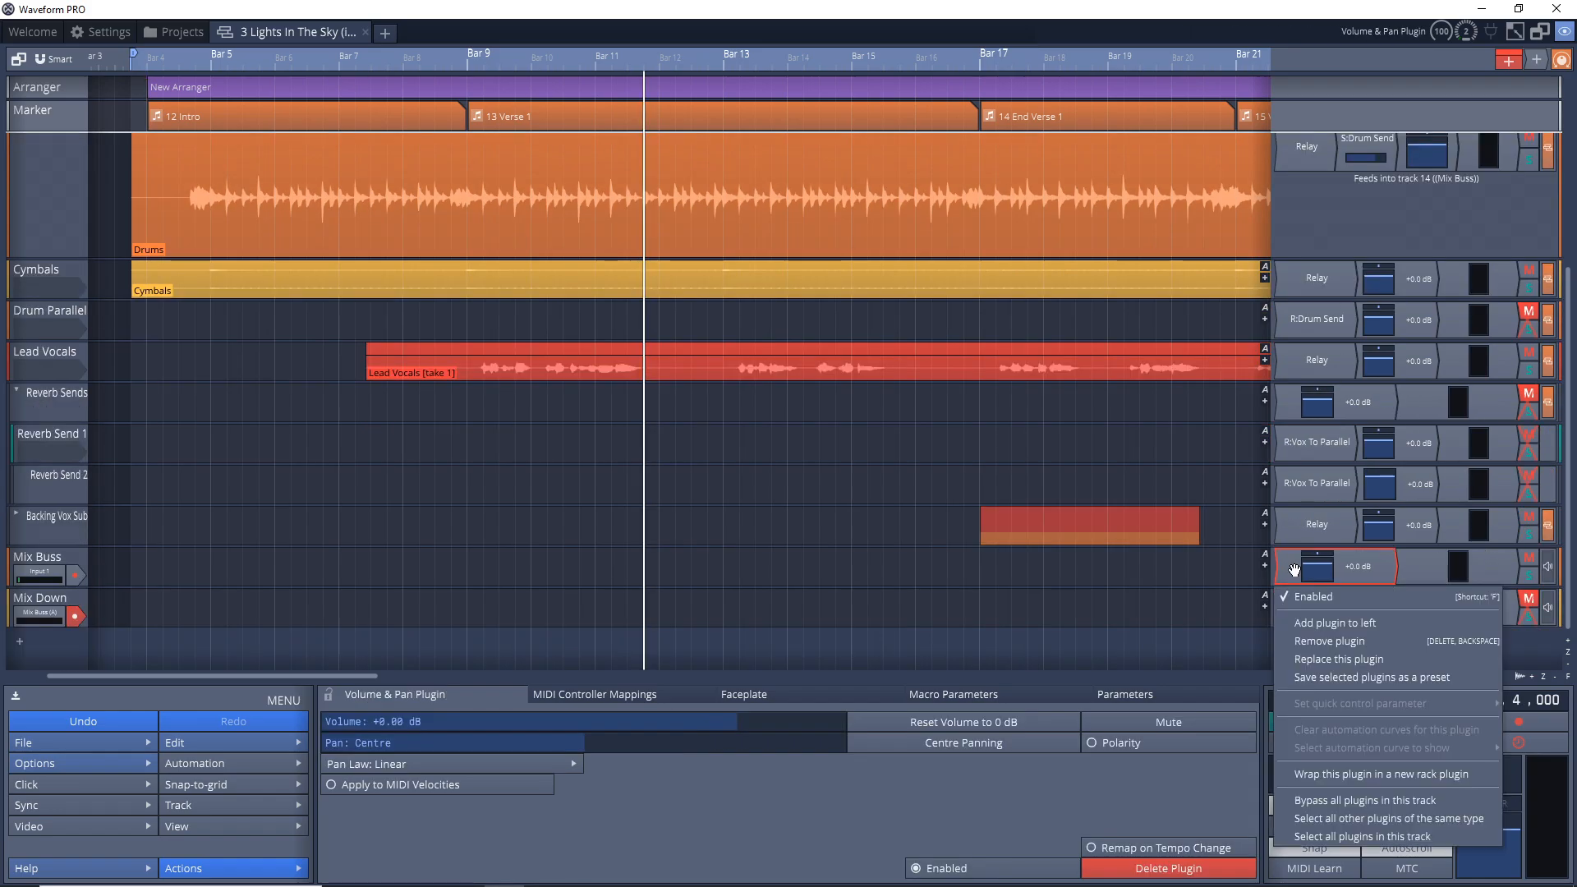
pyautogui.click(1339, 624)
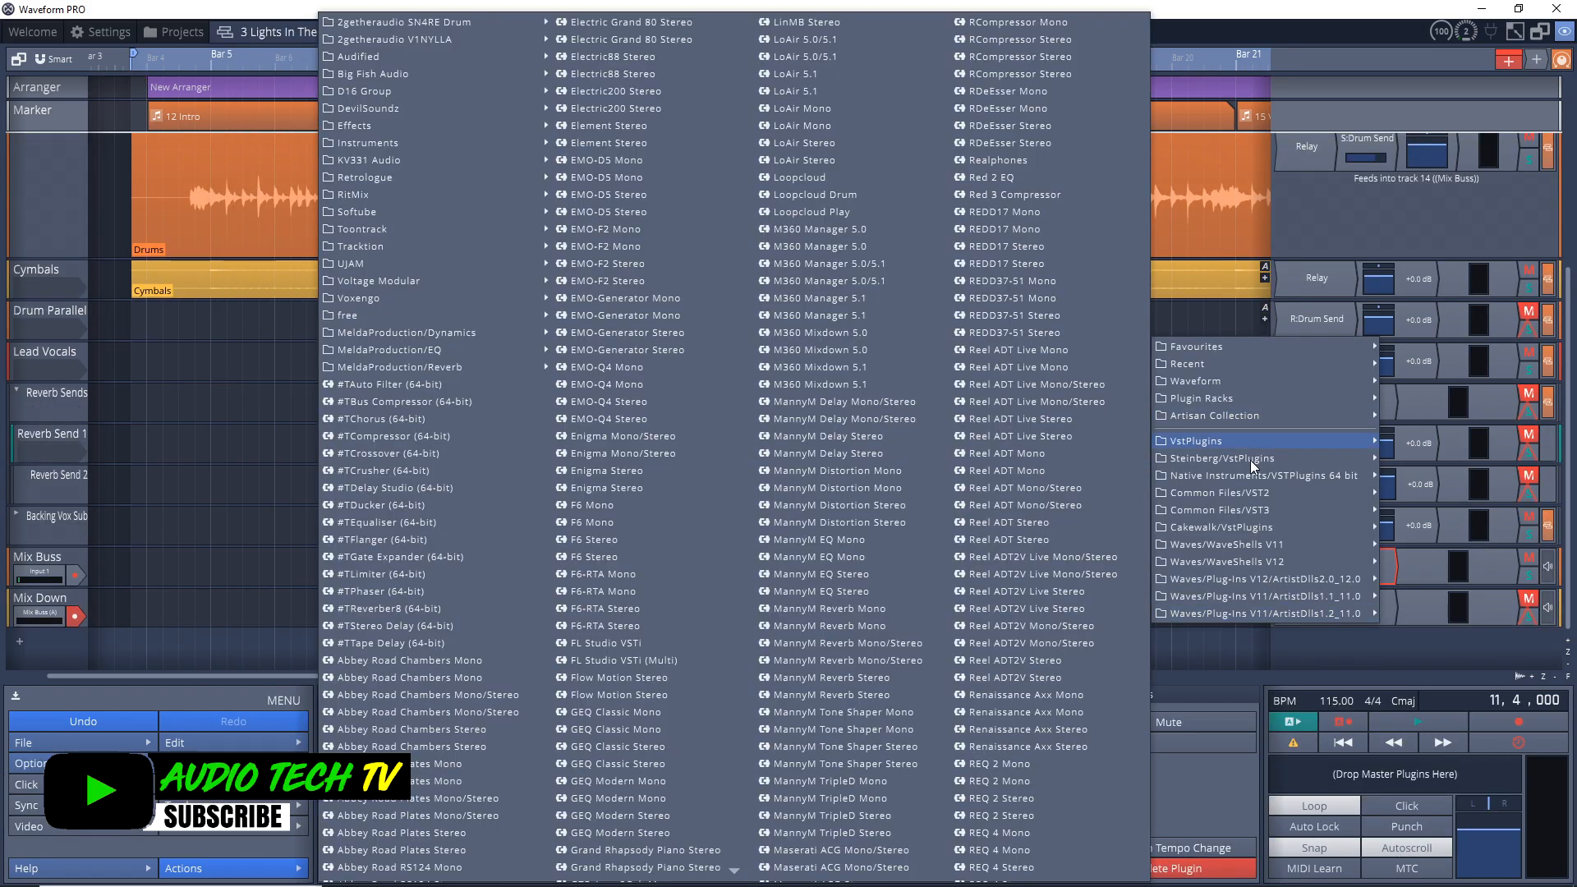
pyautogui.moveTo(1250, 459)
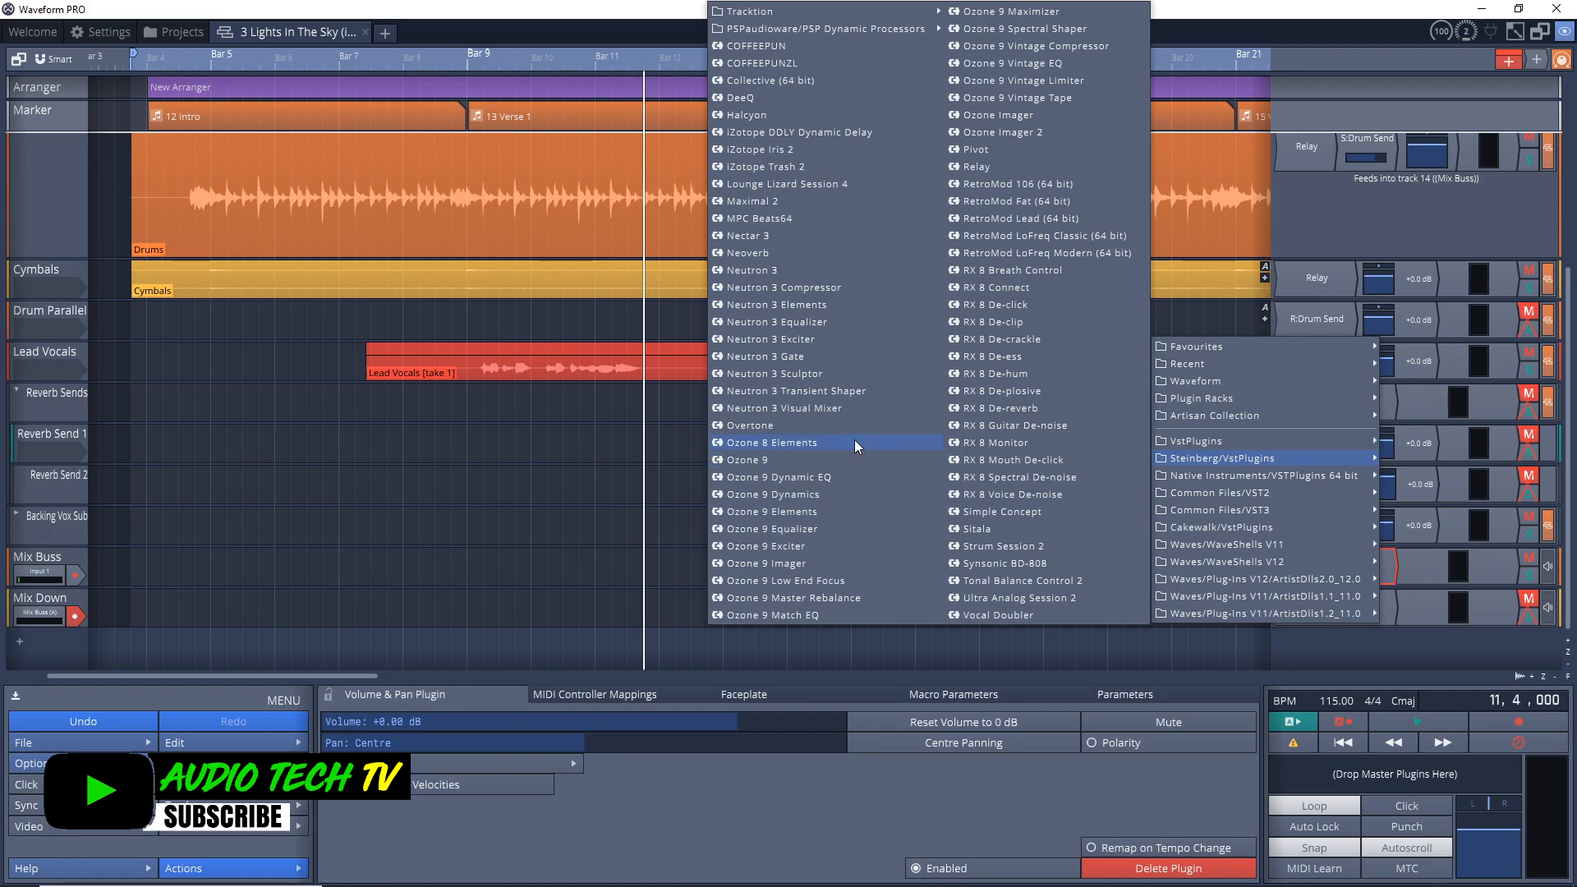
pyautogui.click(819, 407)
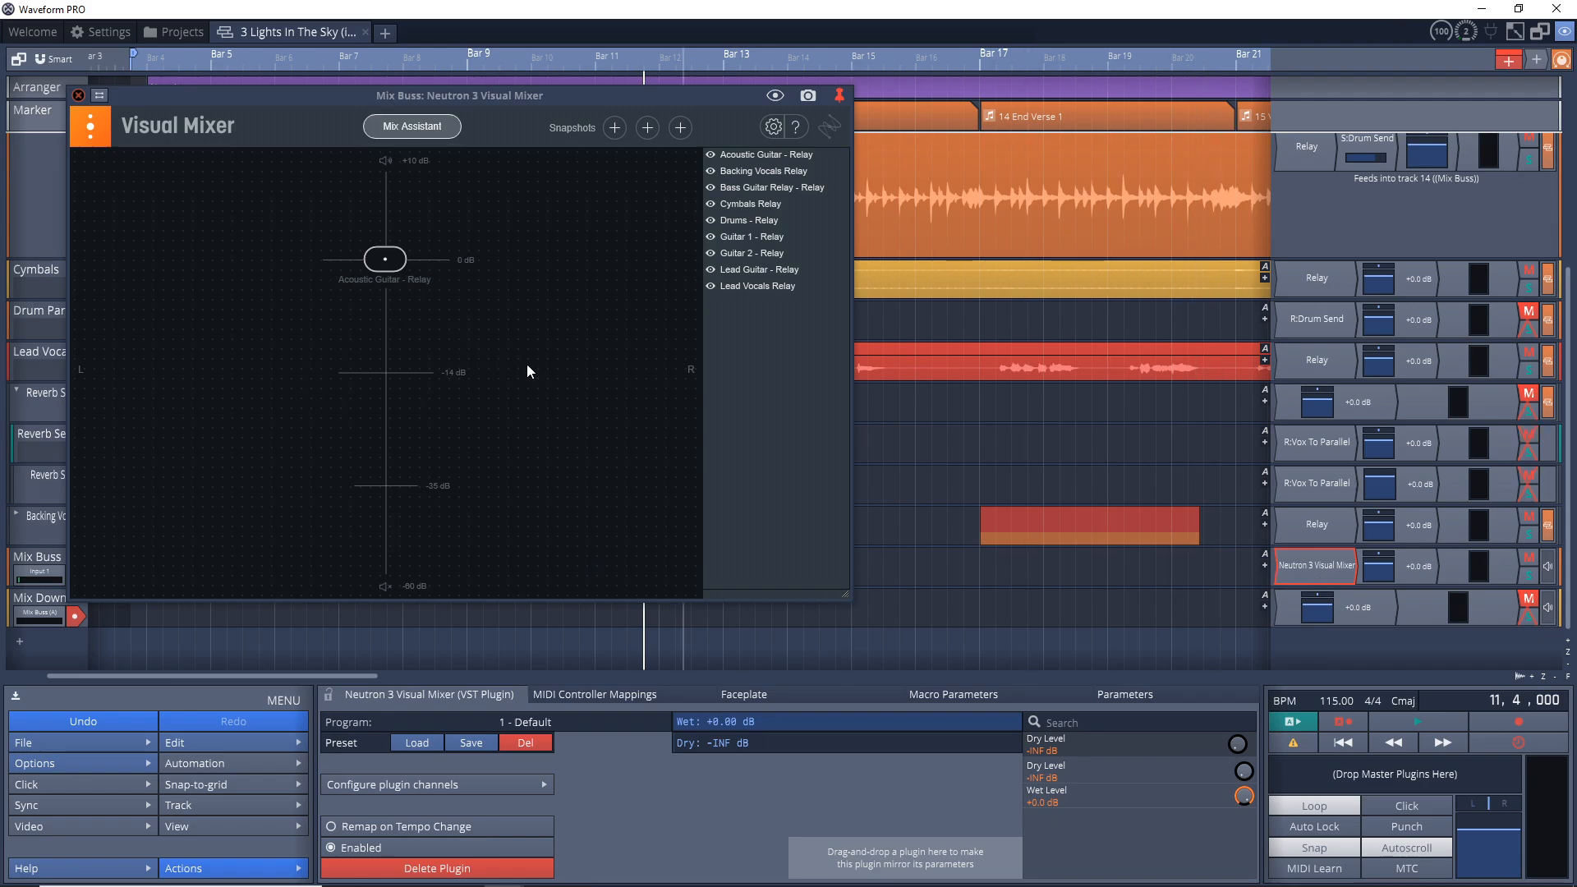
pyautogui.moveTo(678, 125); pyautogui.dragTo(837, 204)
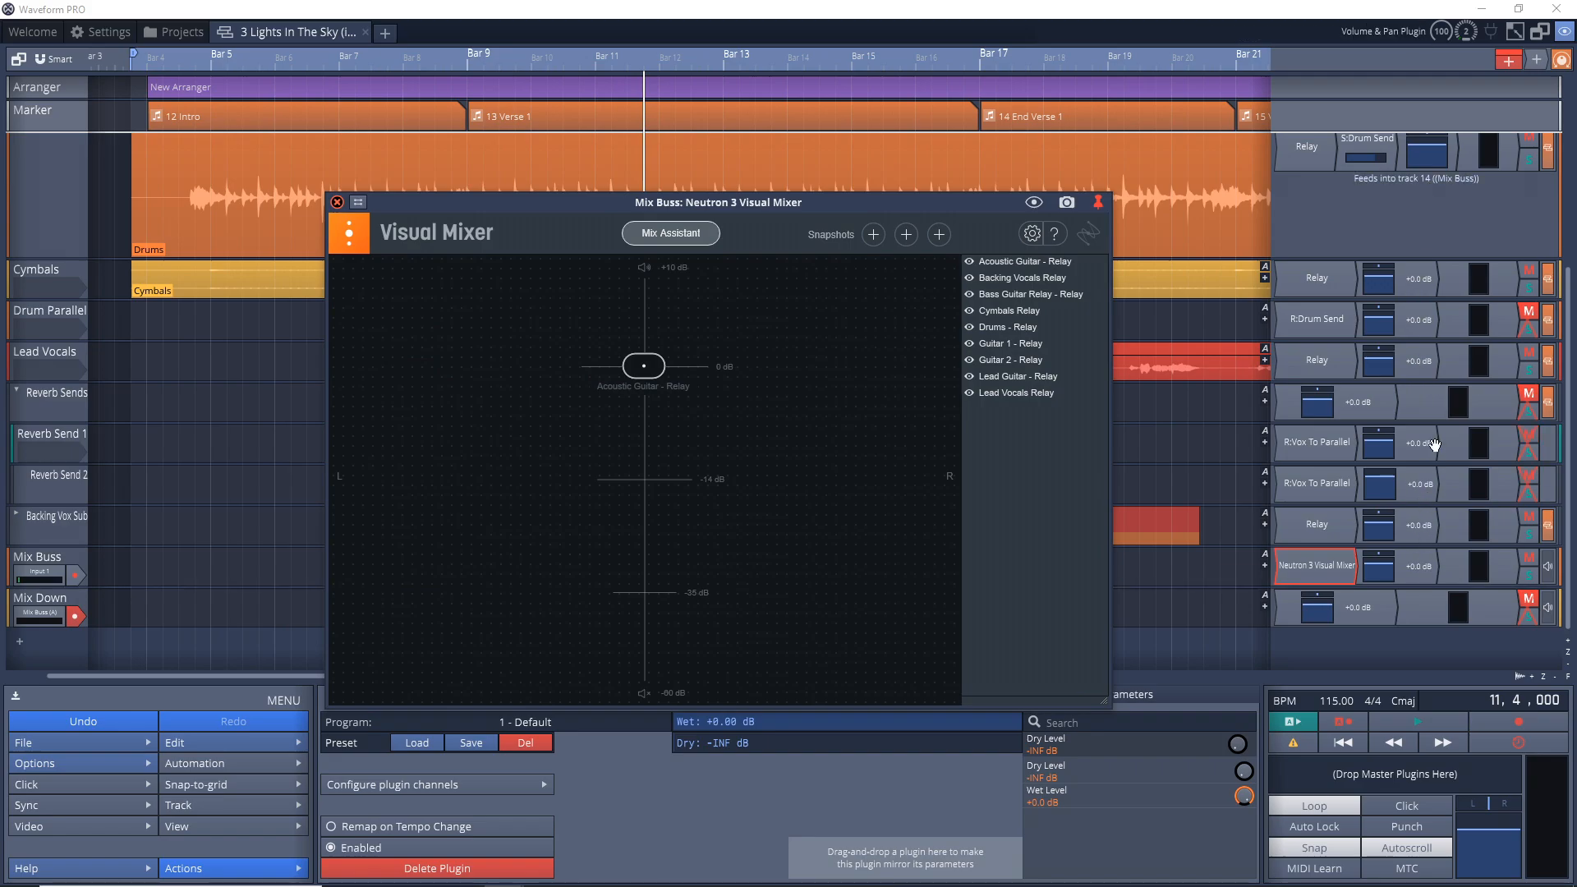
# - Review the Relay plugins across the tracks and begin Mix Assistant from Visual Mixer, passing its welcome page
pyautogui.scroll(5, 1440, 389)
pyautogui.scroll(2, 1438, 278)
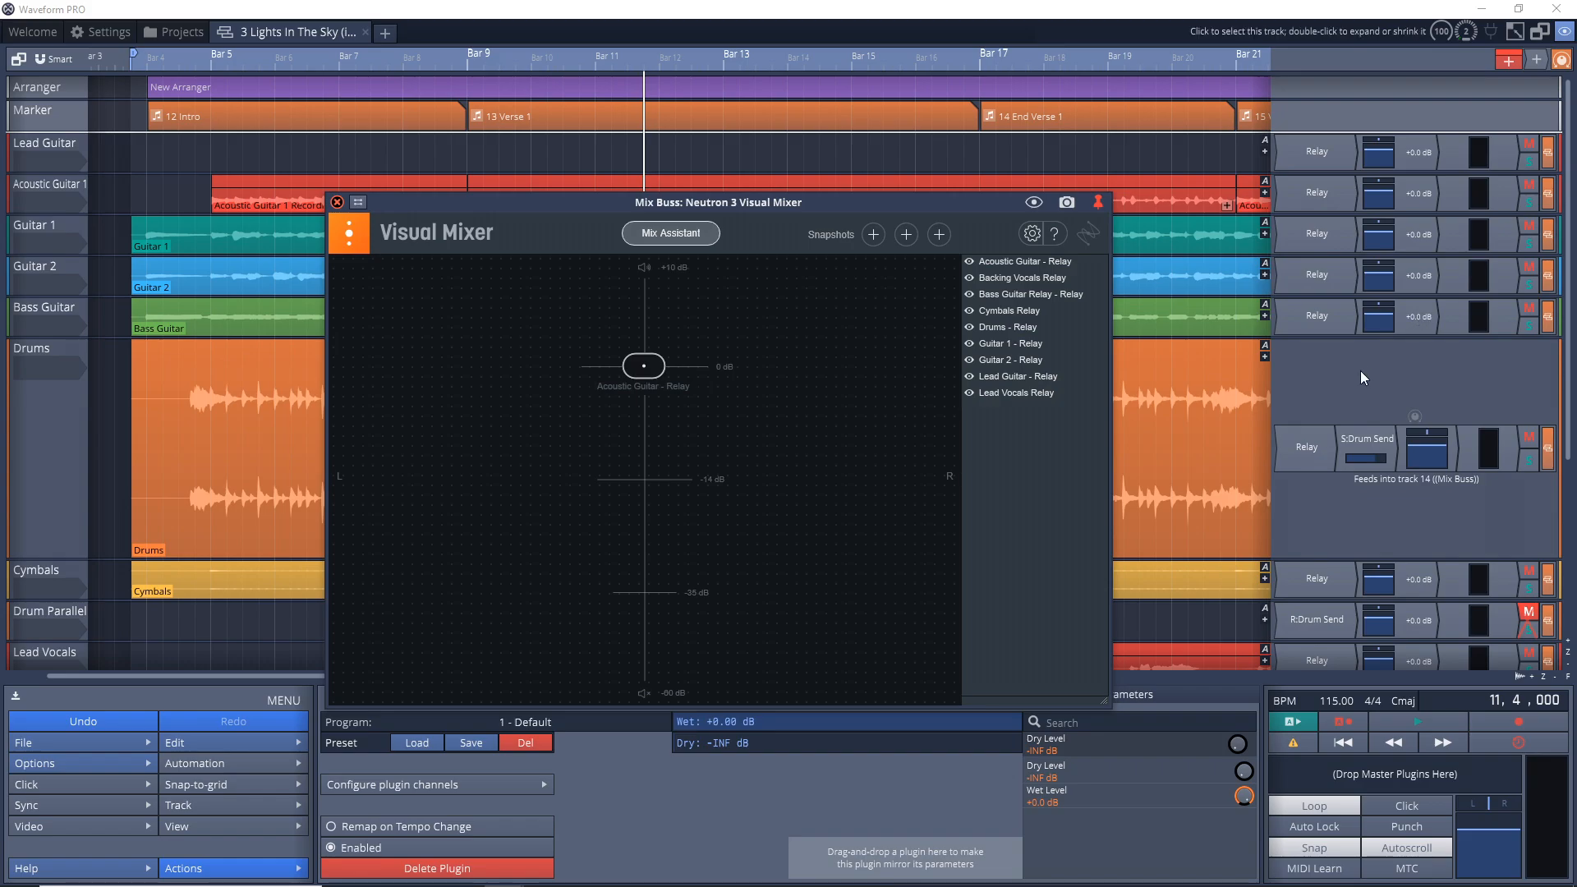
pyautogui.scroll(-4, 1398, 431)
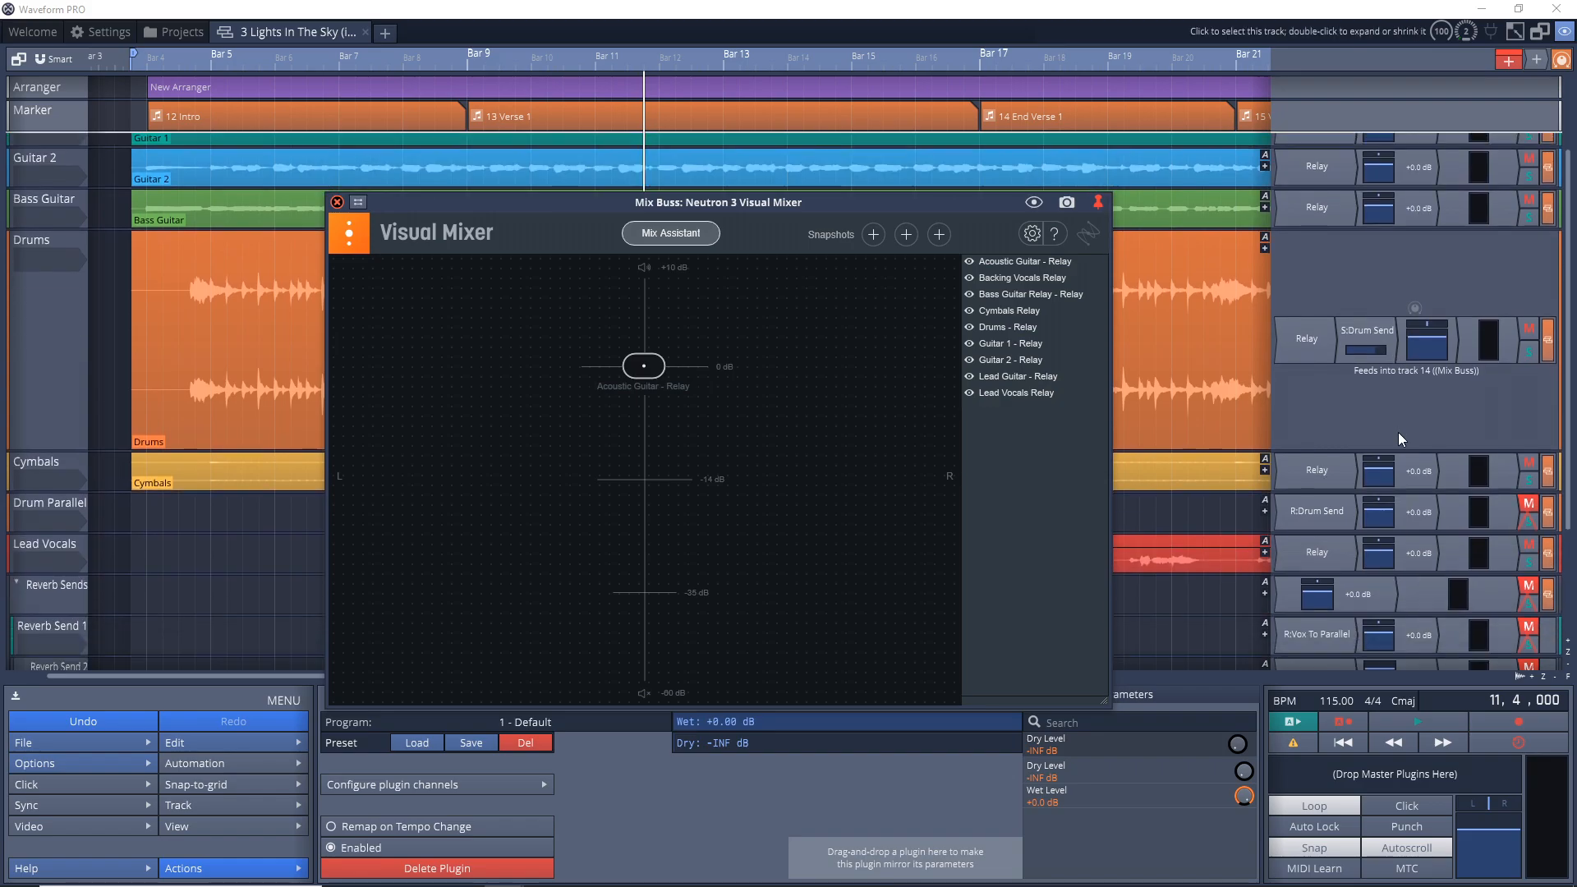
pyautogui.scroll(-4, 1397, 433)
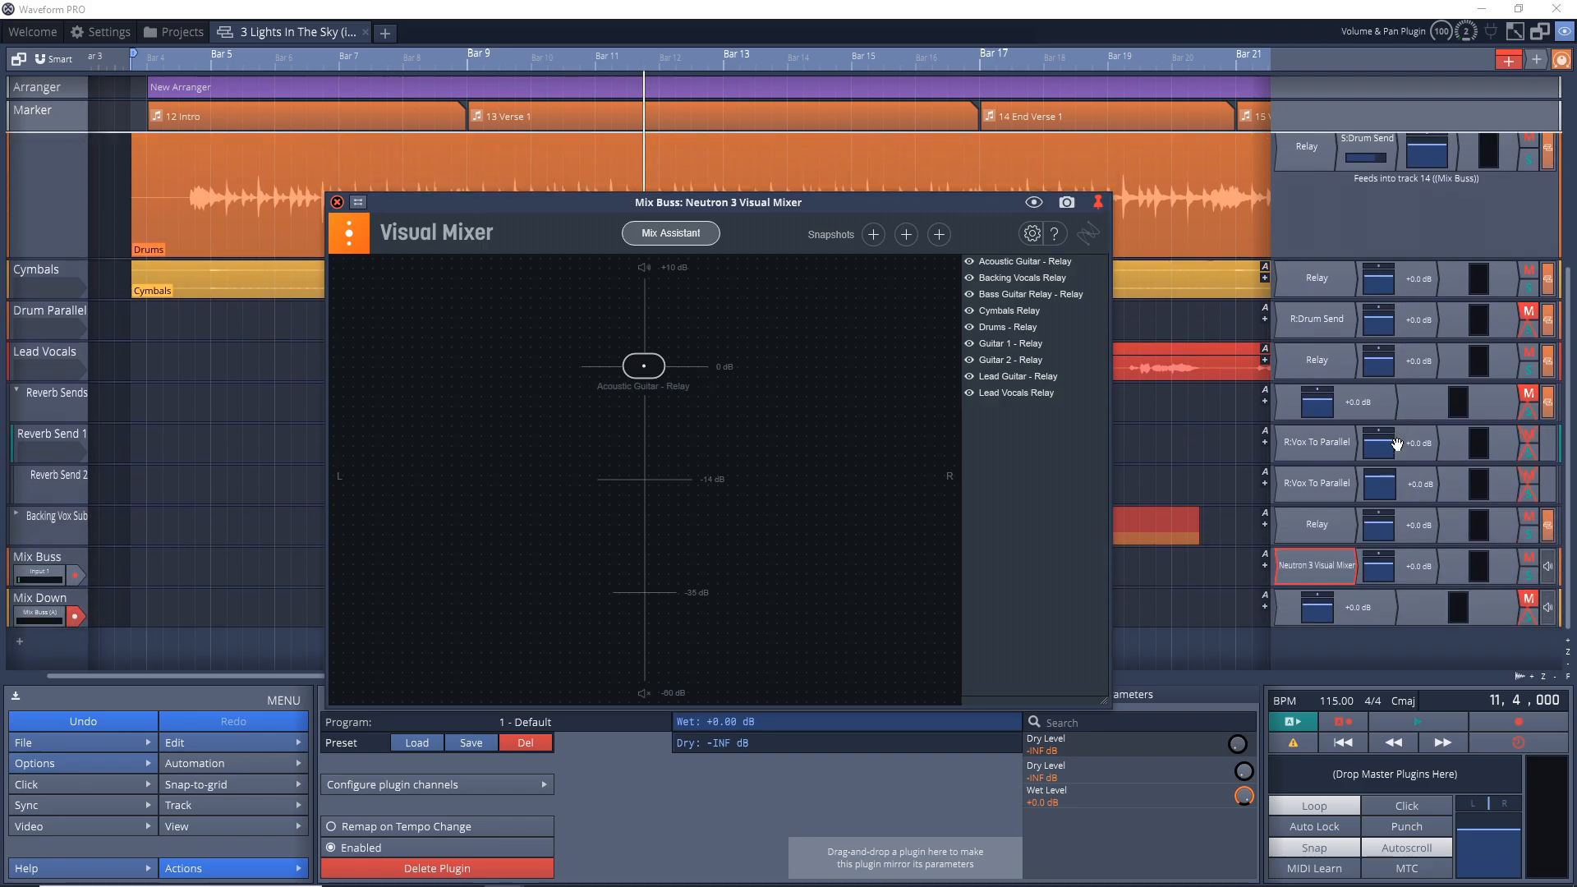
pyautogui.click(652, 237)
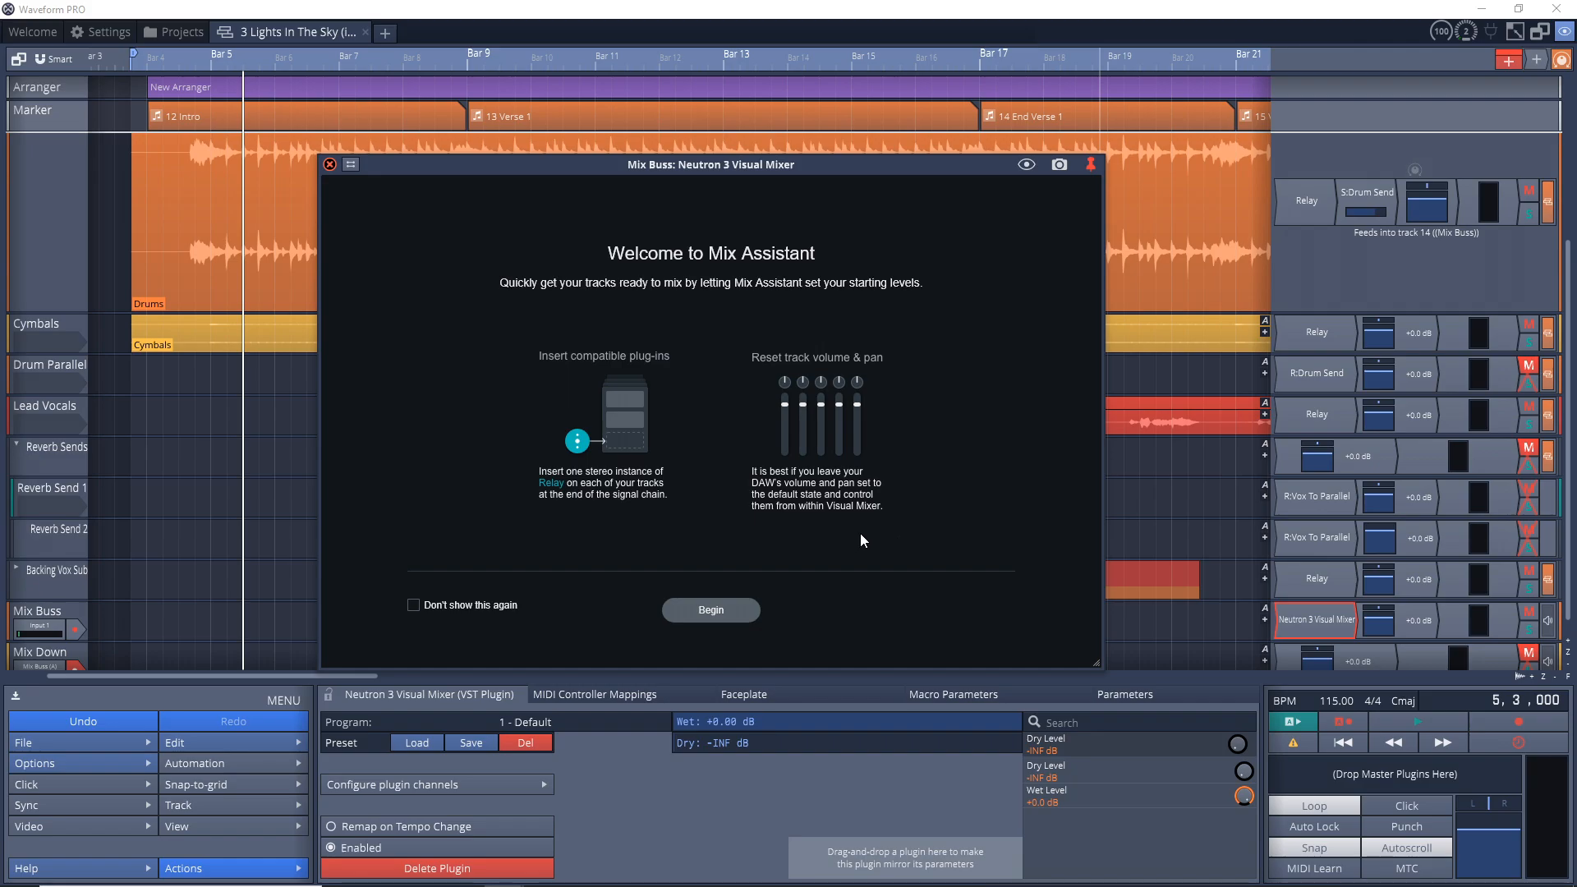
pyautogui.click(705, 613)
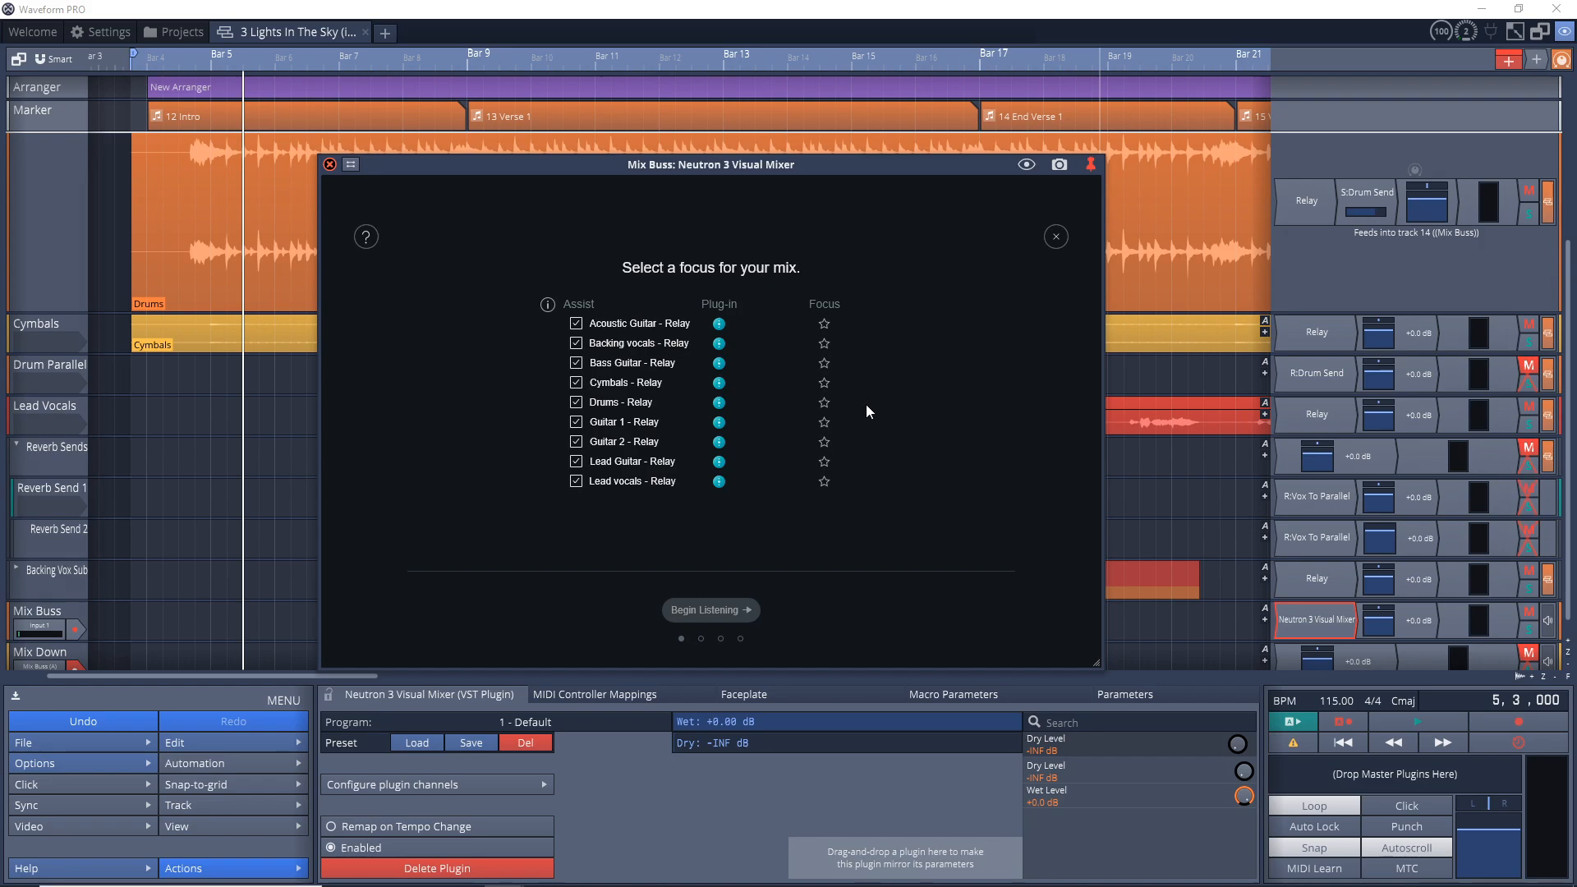
# - Mark Lead vocals, Lead Guitar and Drums as the focus sources for the mix
pyautogui.click(825, 482)
pyautogui.click(825, 462)
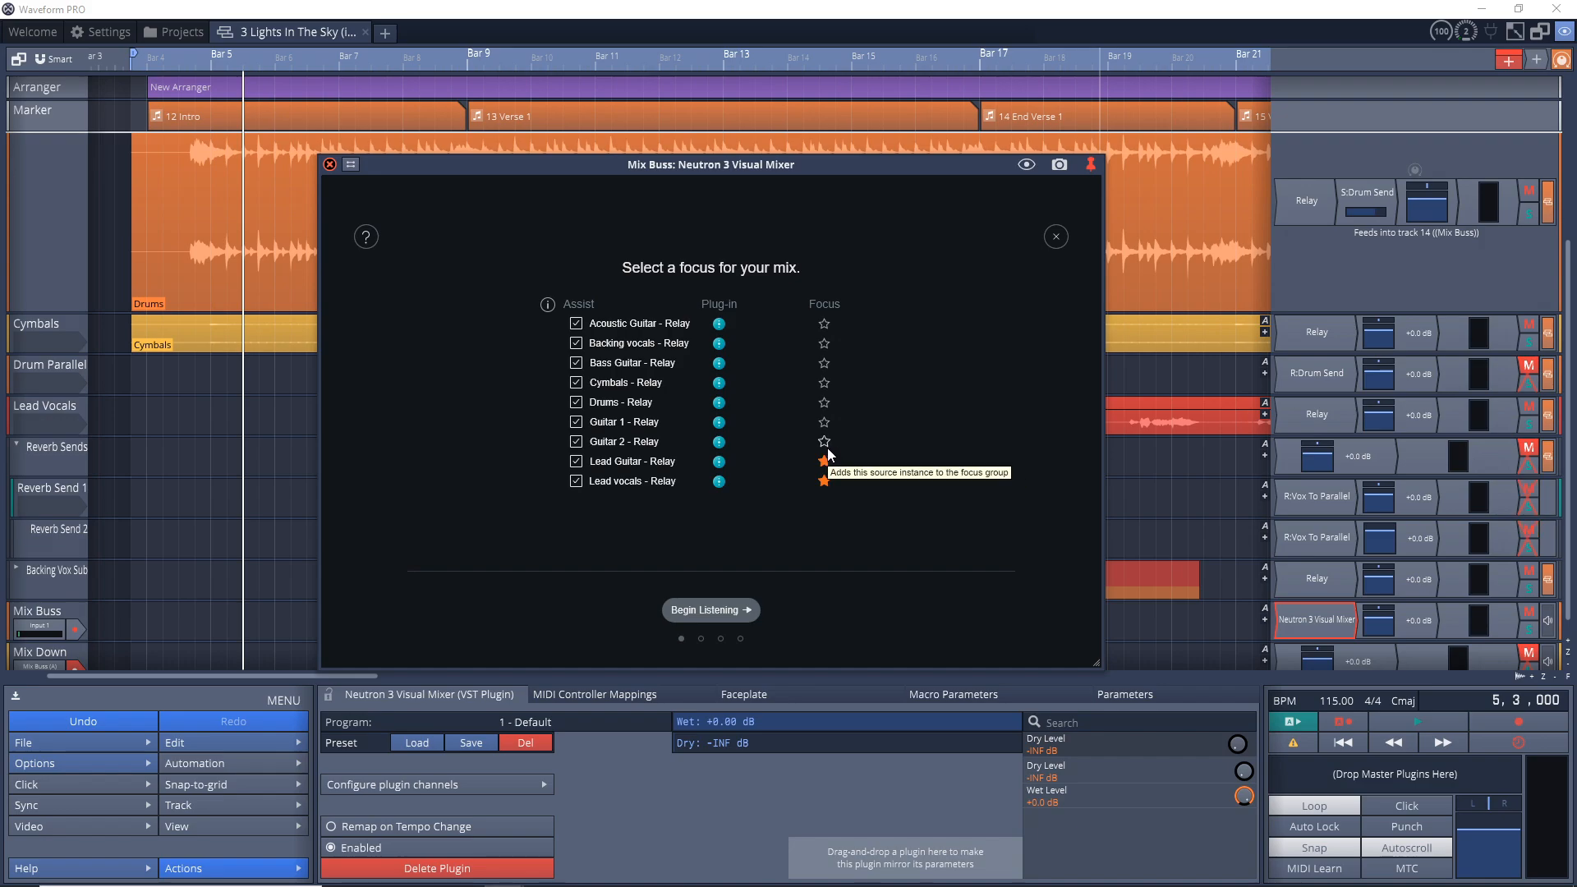
pyautogui.click(824, 403)
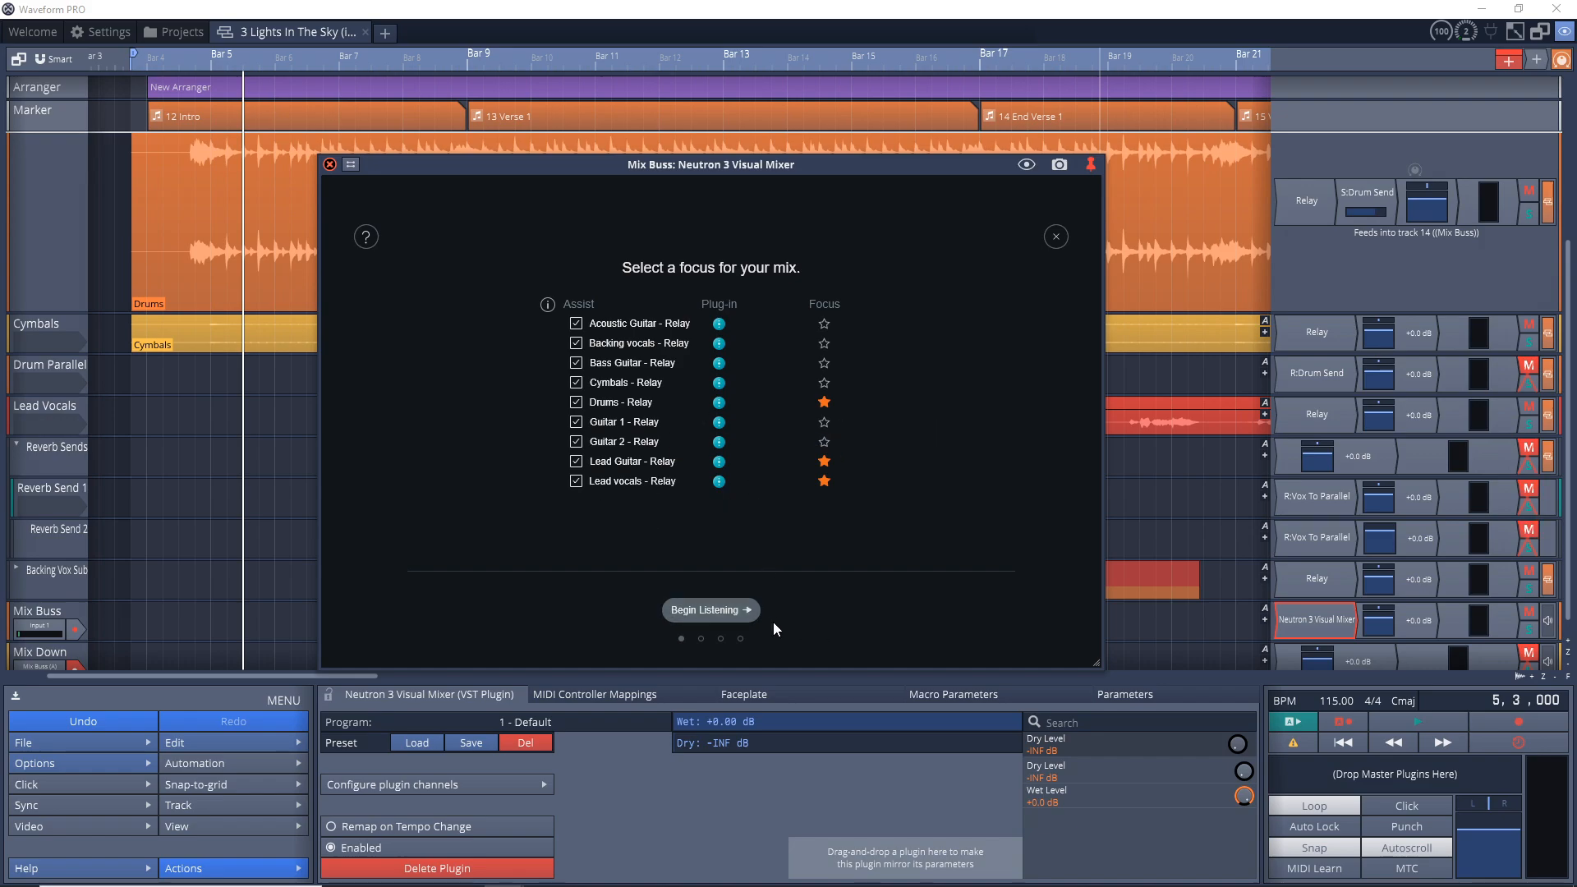
# - Start Mix Assistant's listening pass and play the song from the start of the intro at bar 4, stopping playback at the end
pyautogui.click(694, 609)
pyautogui.click(148, 411)
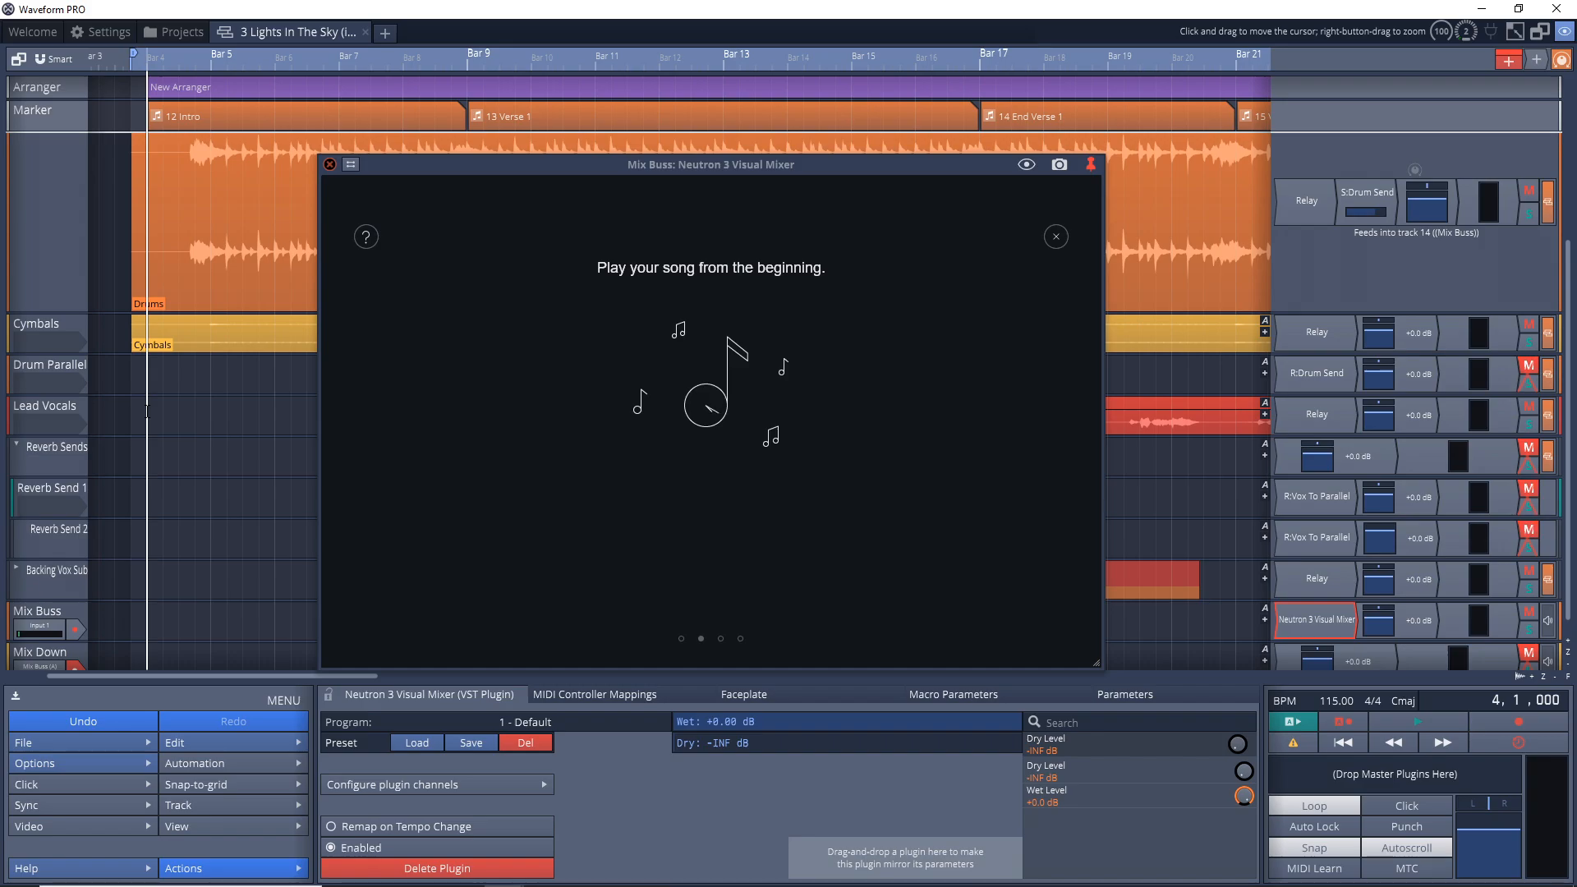
pyautogui.press('space')
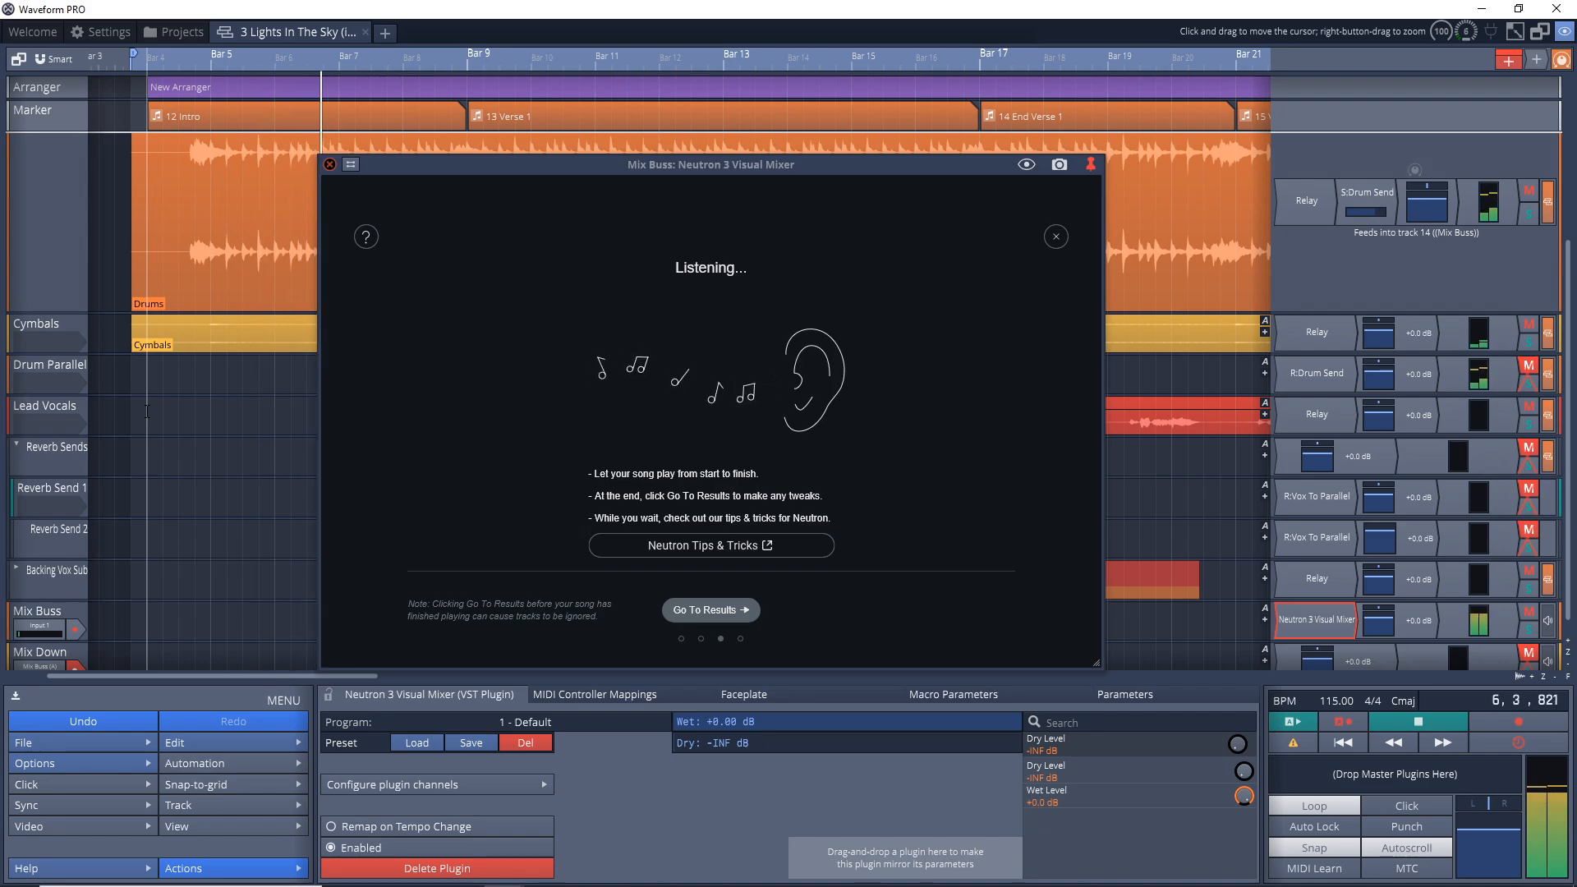
pyautogui.press('space')
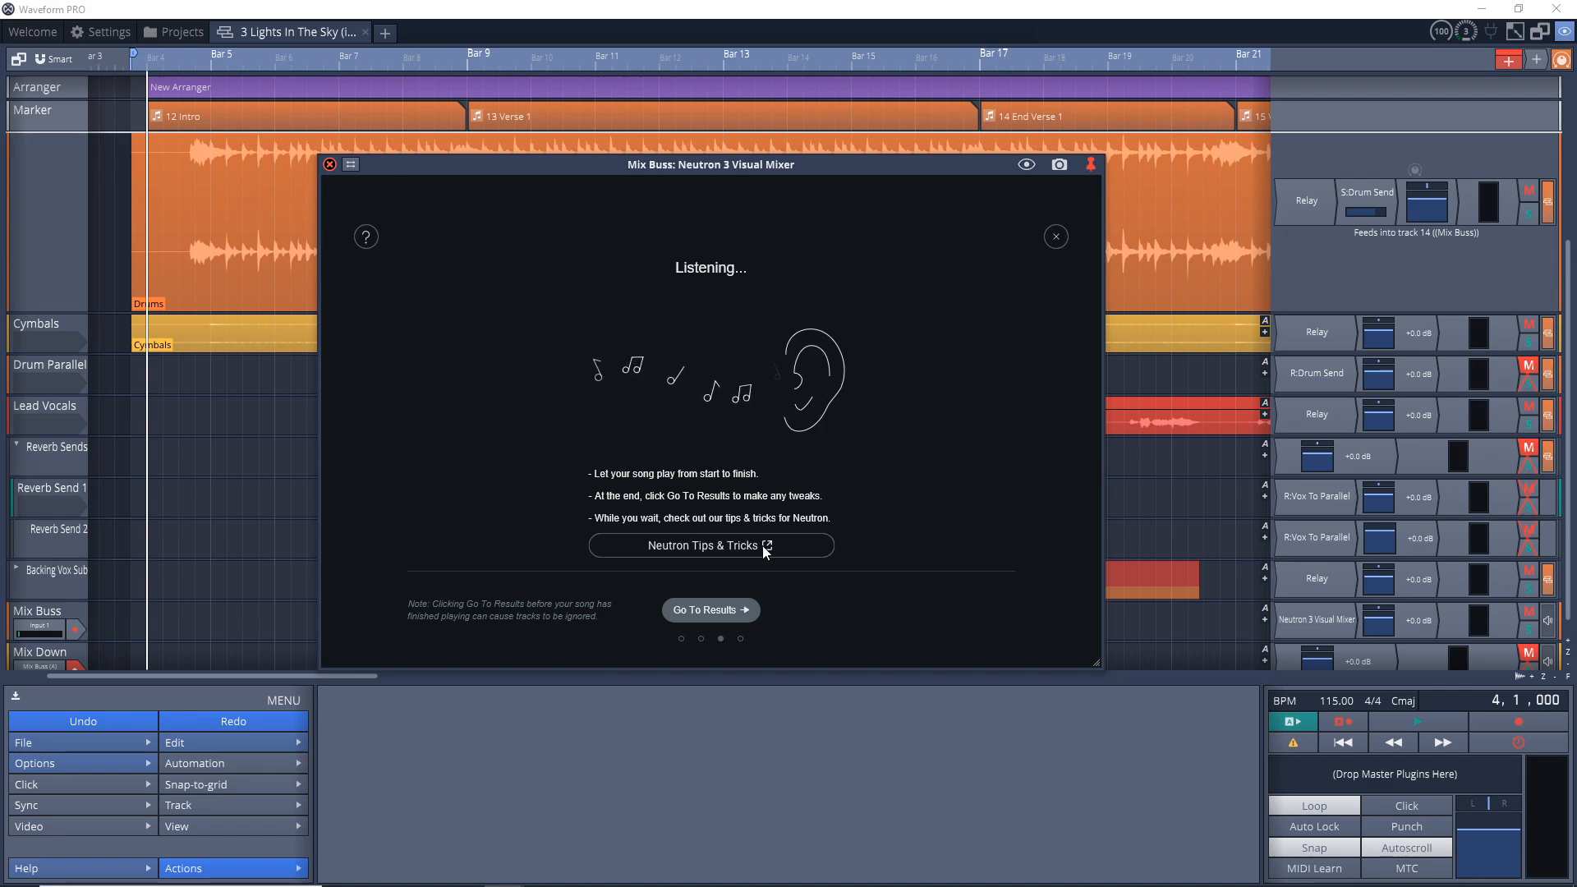
# - Accept Mix Assistant's resulting level balance and select the Guitar 2 - Relay source in Visual Mixer
pyautogui.click(710, 611)
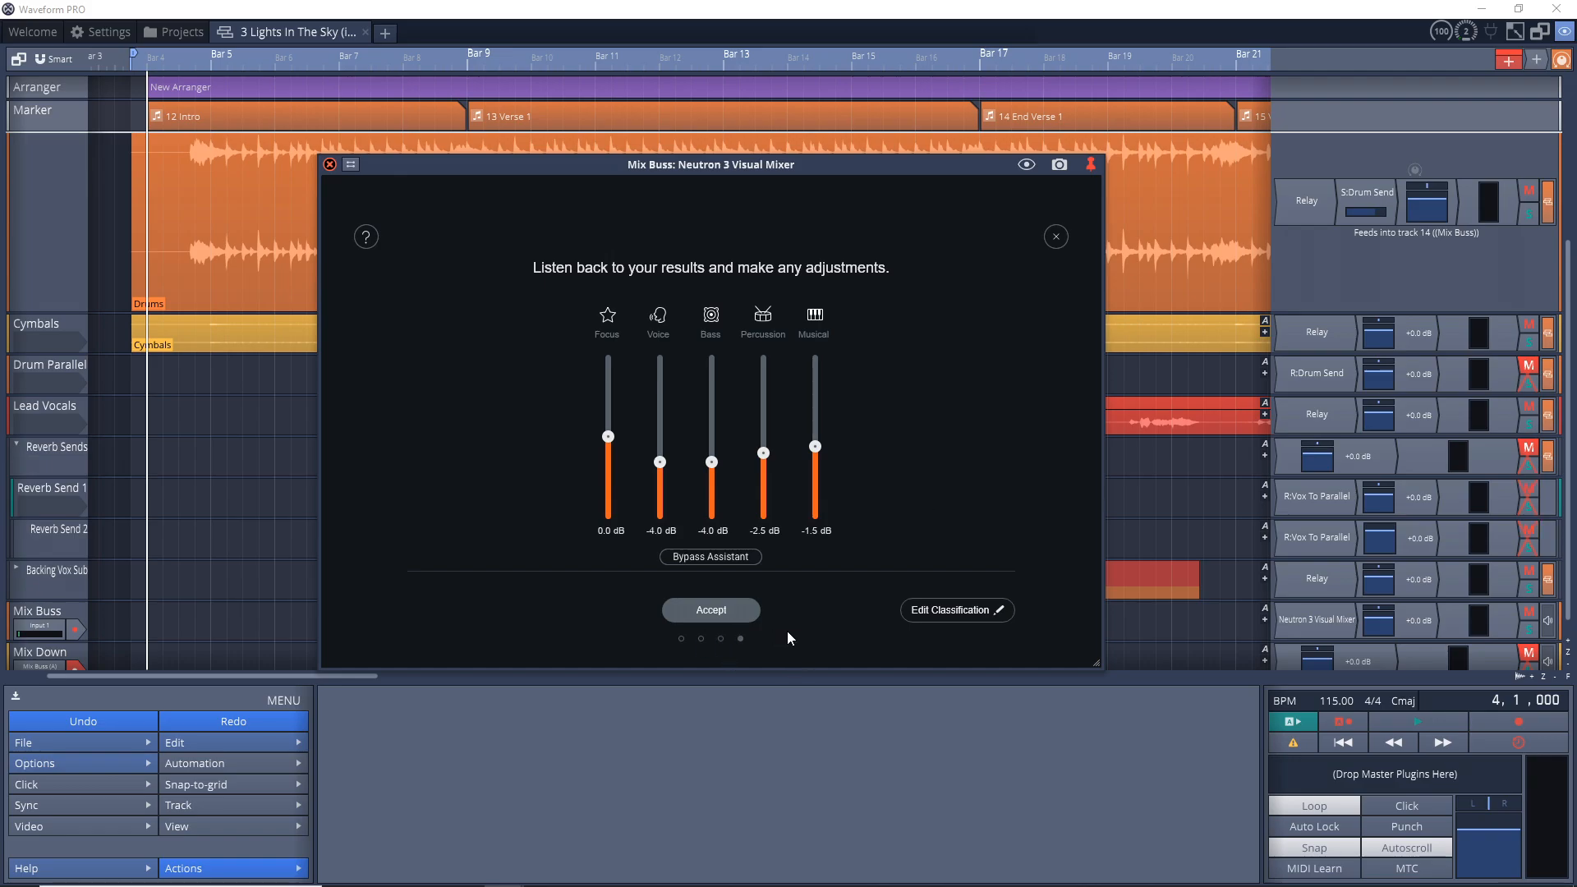
pyautogui.click(705, 615)
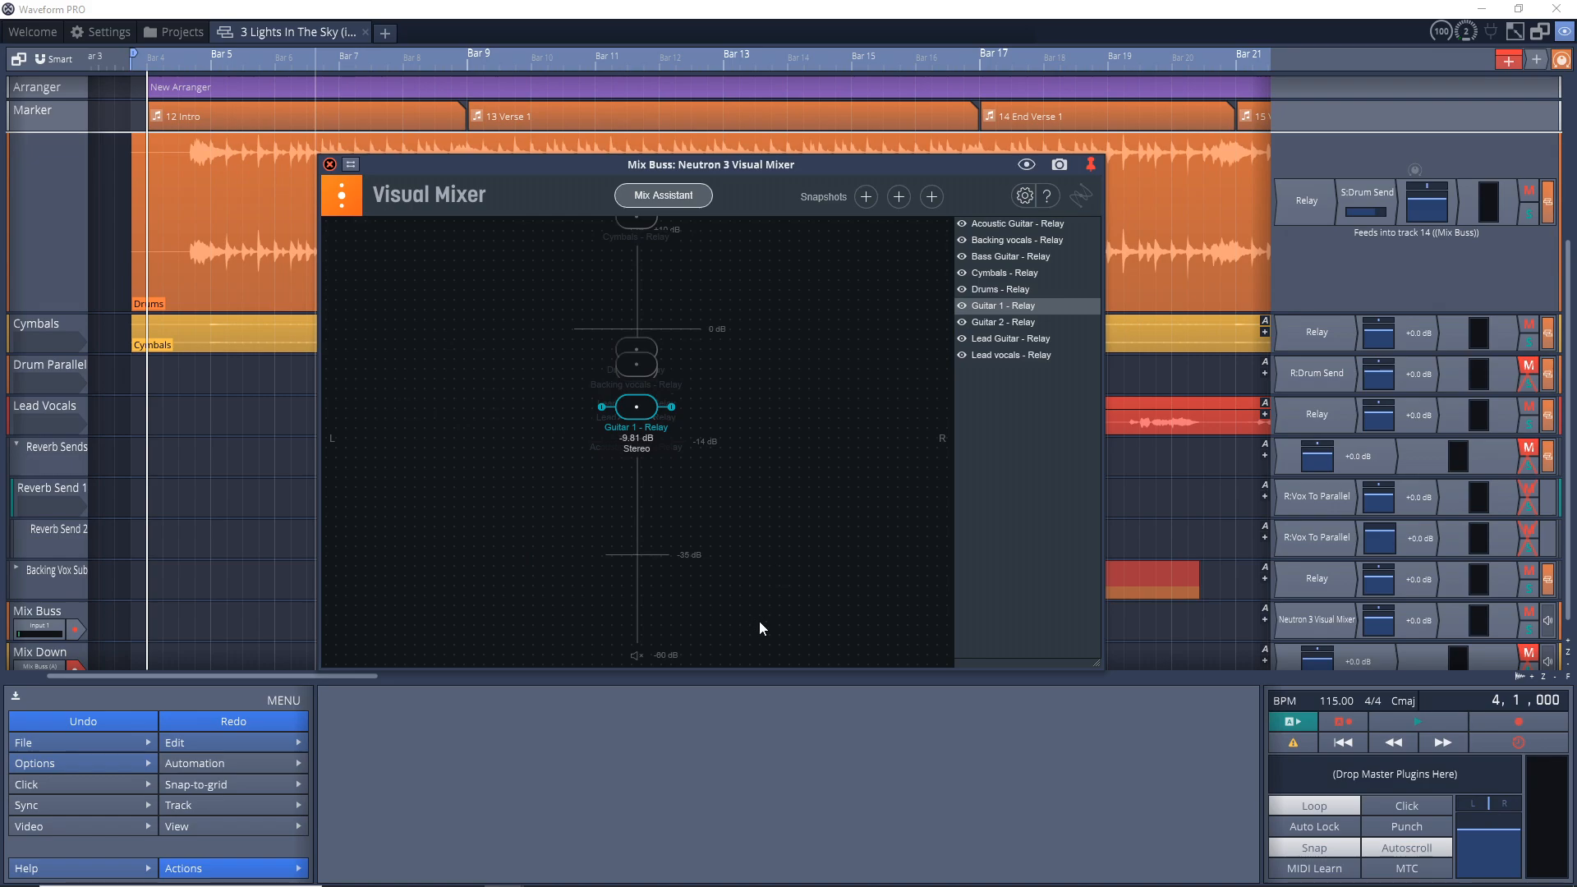
pyautogui.click(1017, 321)
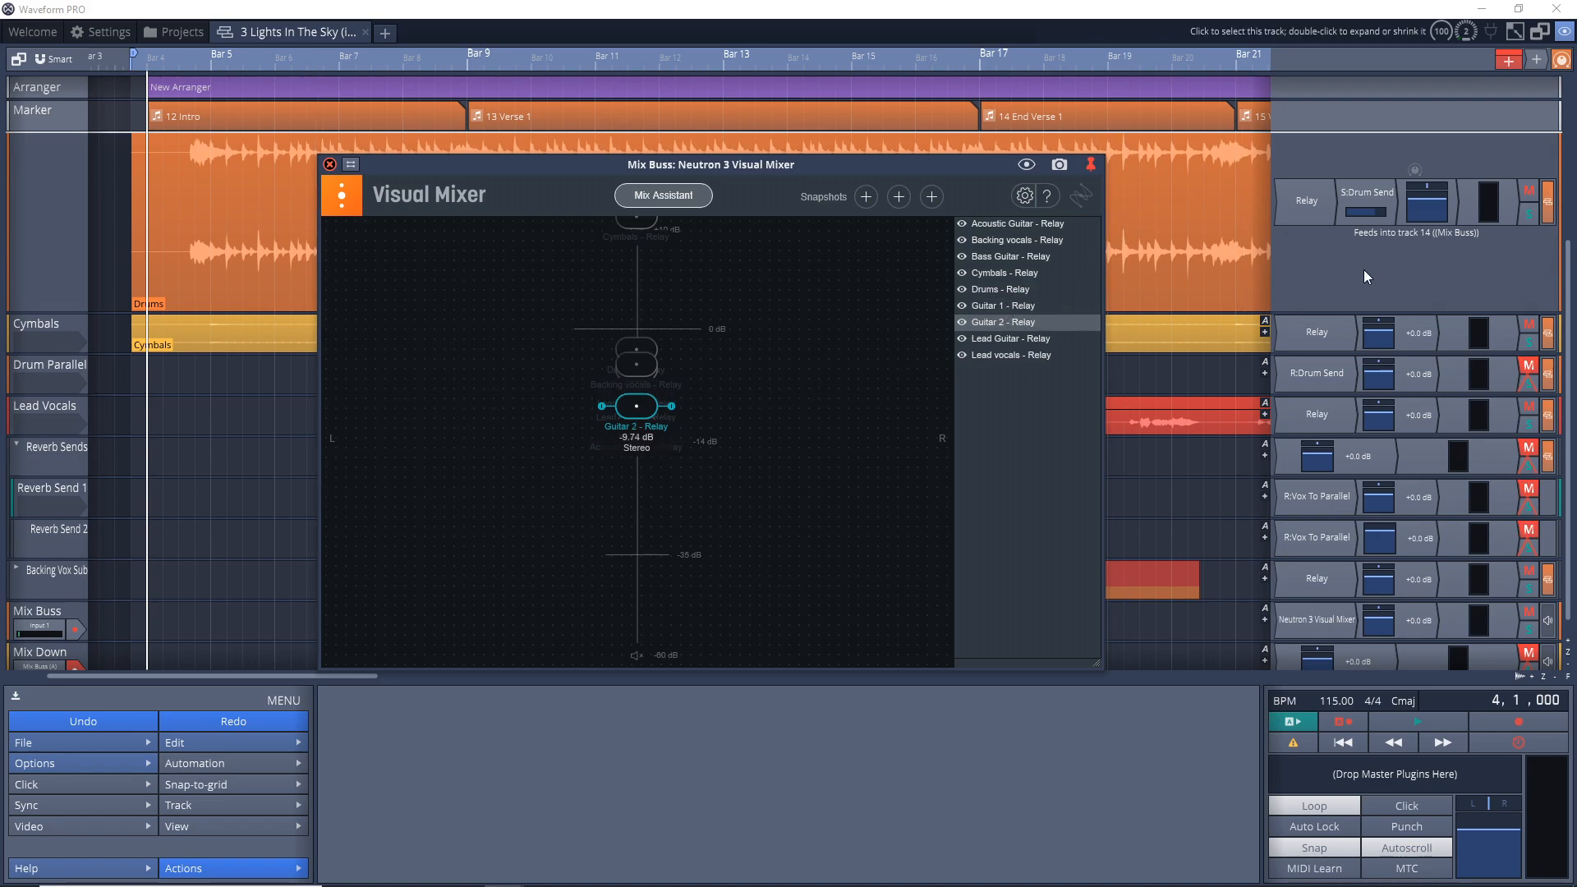
# - Close Visual Mixer and pan Guitar 1 fully left (-1.00) in its Relay plugin
pyautogui.click(330, 164)
pyautogui.scroll(3, 36, 220)
pyautogui.scroll(2, 36, 220)
pyautogui.doubleClick(1317, 235)
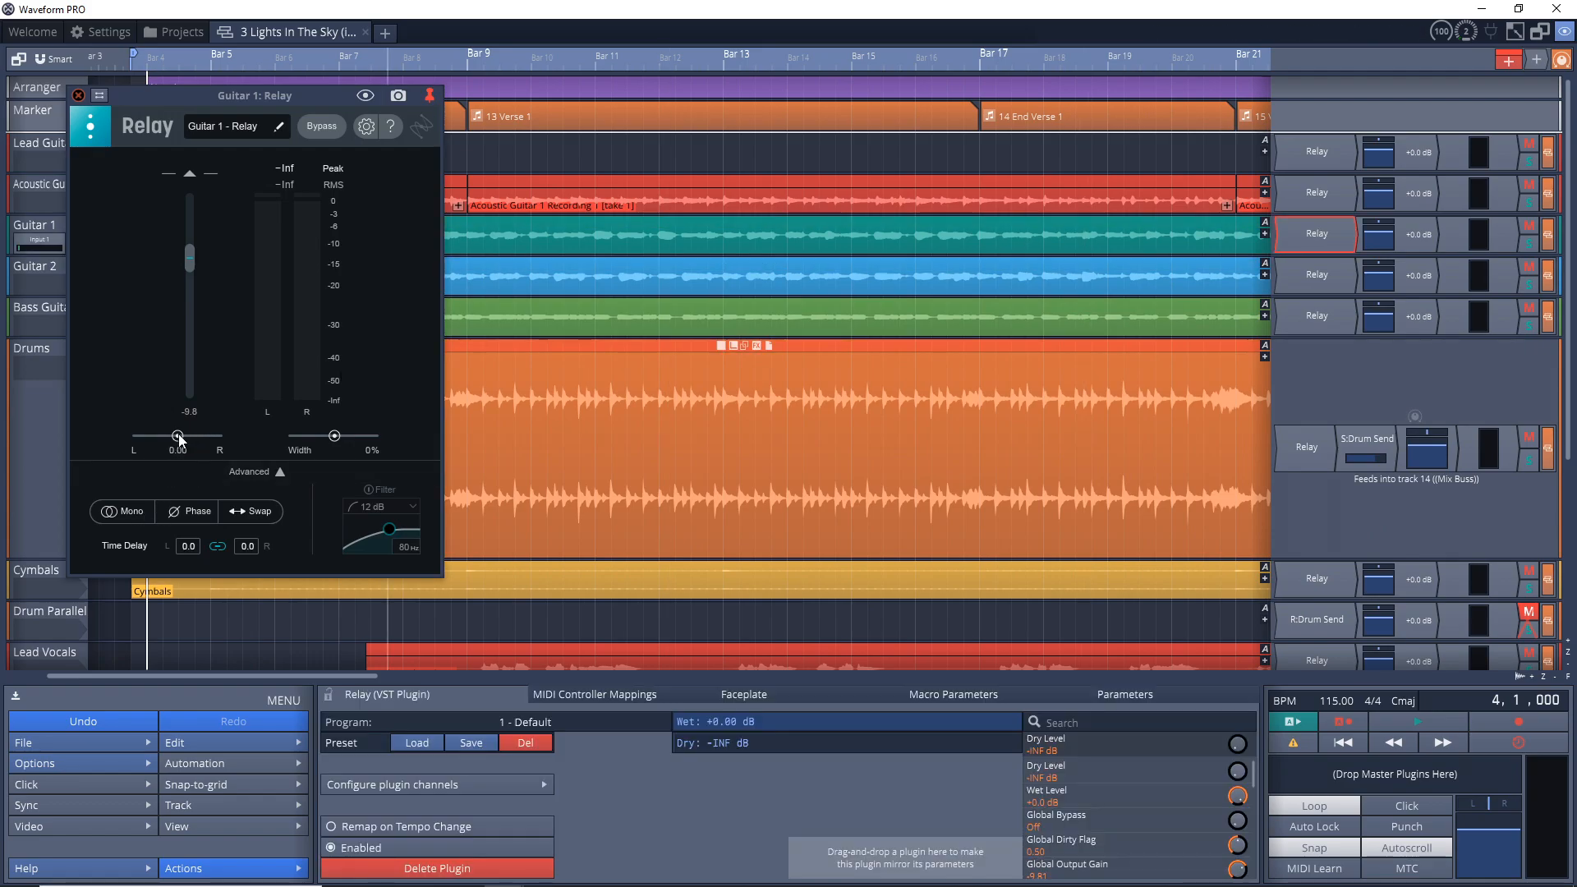
pyautogui.moveTo(178, 436); pyautogui.dragTo(131, 437)
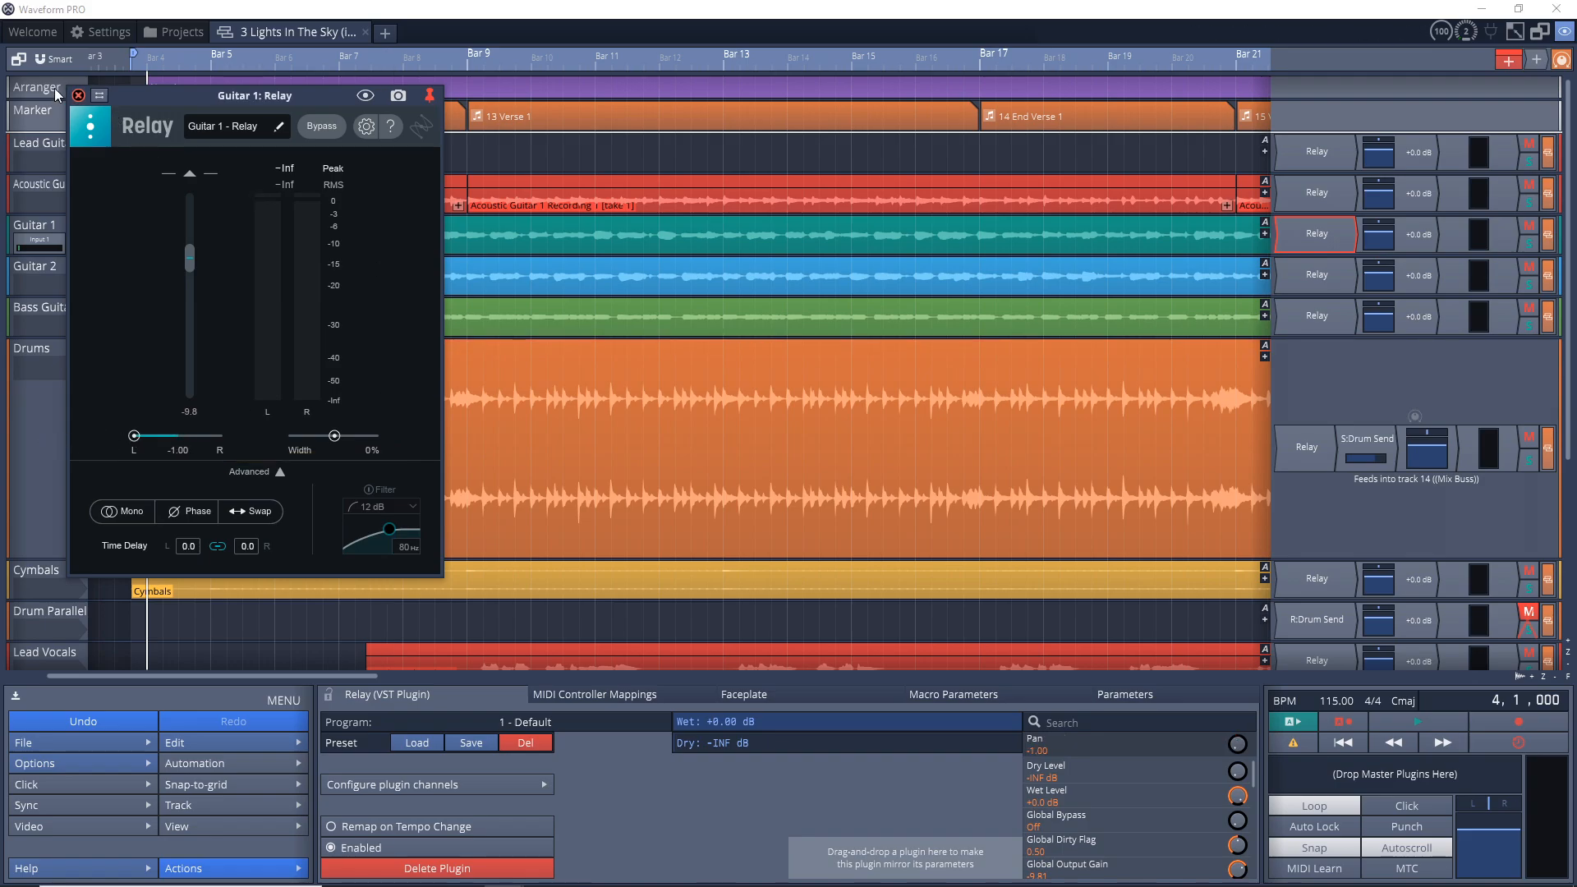
pyautogui.click(78, 95)
# - Pan Guitar 2 fully right (1.00) in its Relay plugin and close the plugin window
pyautogui.doubleClick(1318, 277)
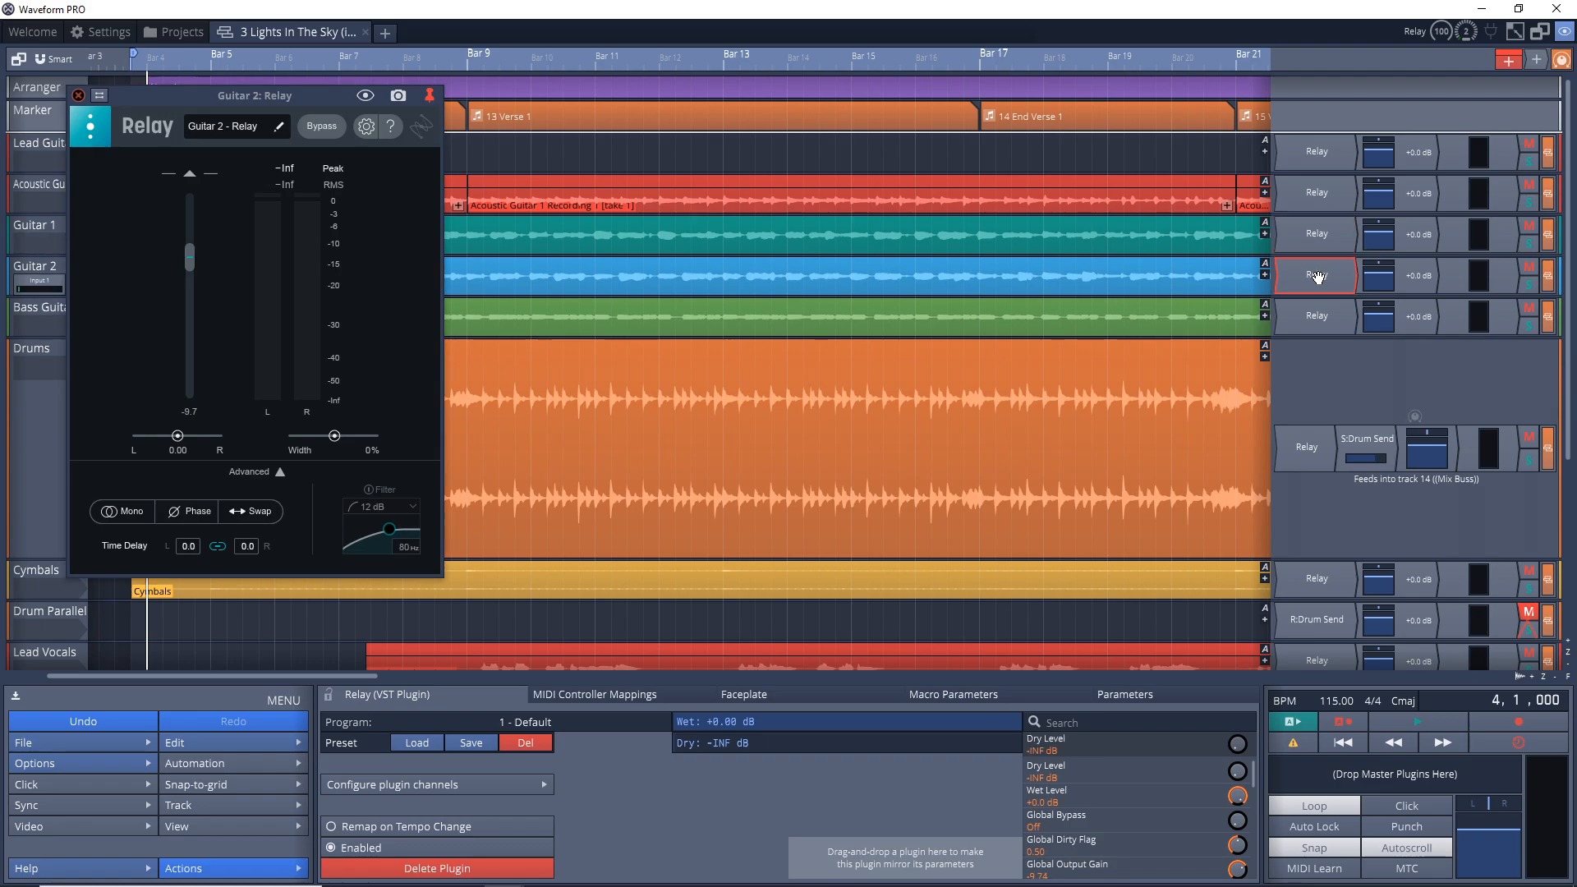
pyautogui.moveTo(179, 439); pyautogui.dragTo(400, 455)
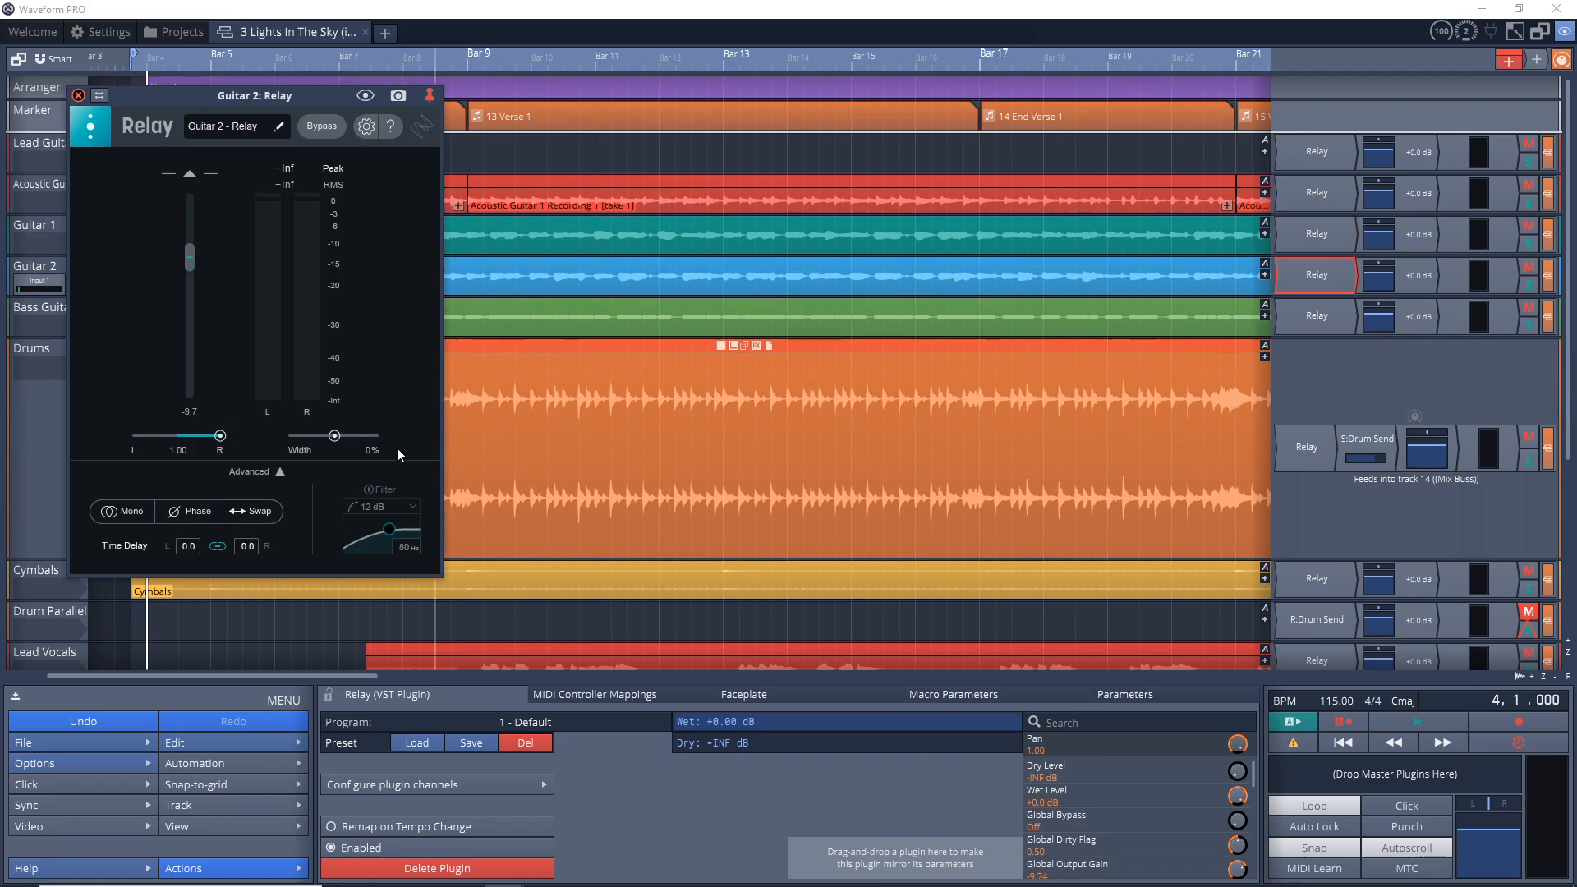
pyautogui.click(78, 95)
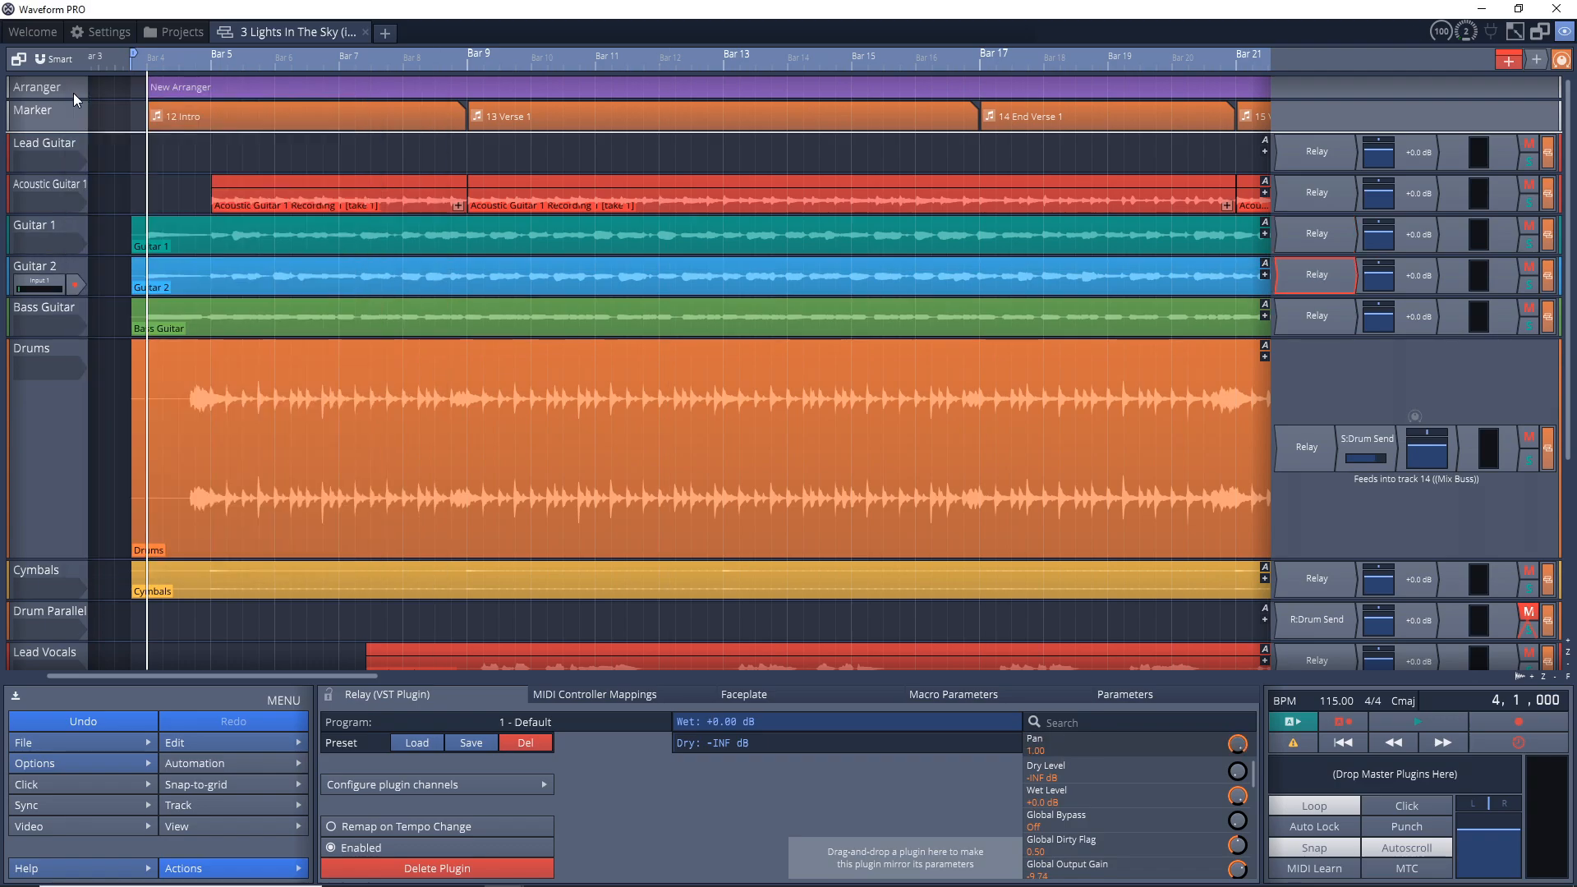
# - Inspect the positions of the two panned guitars in the Mix Buss's Visual Mixer and close it
pyautogui.scroll(-7, 47, 455)
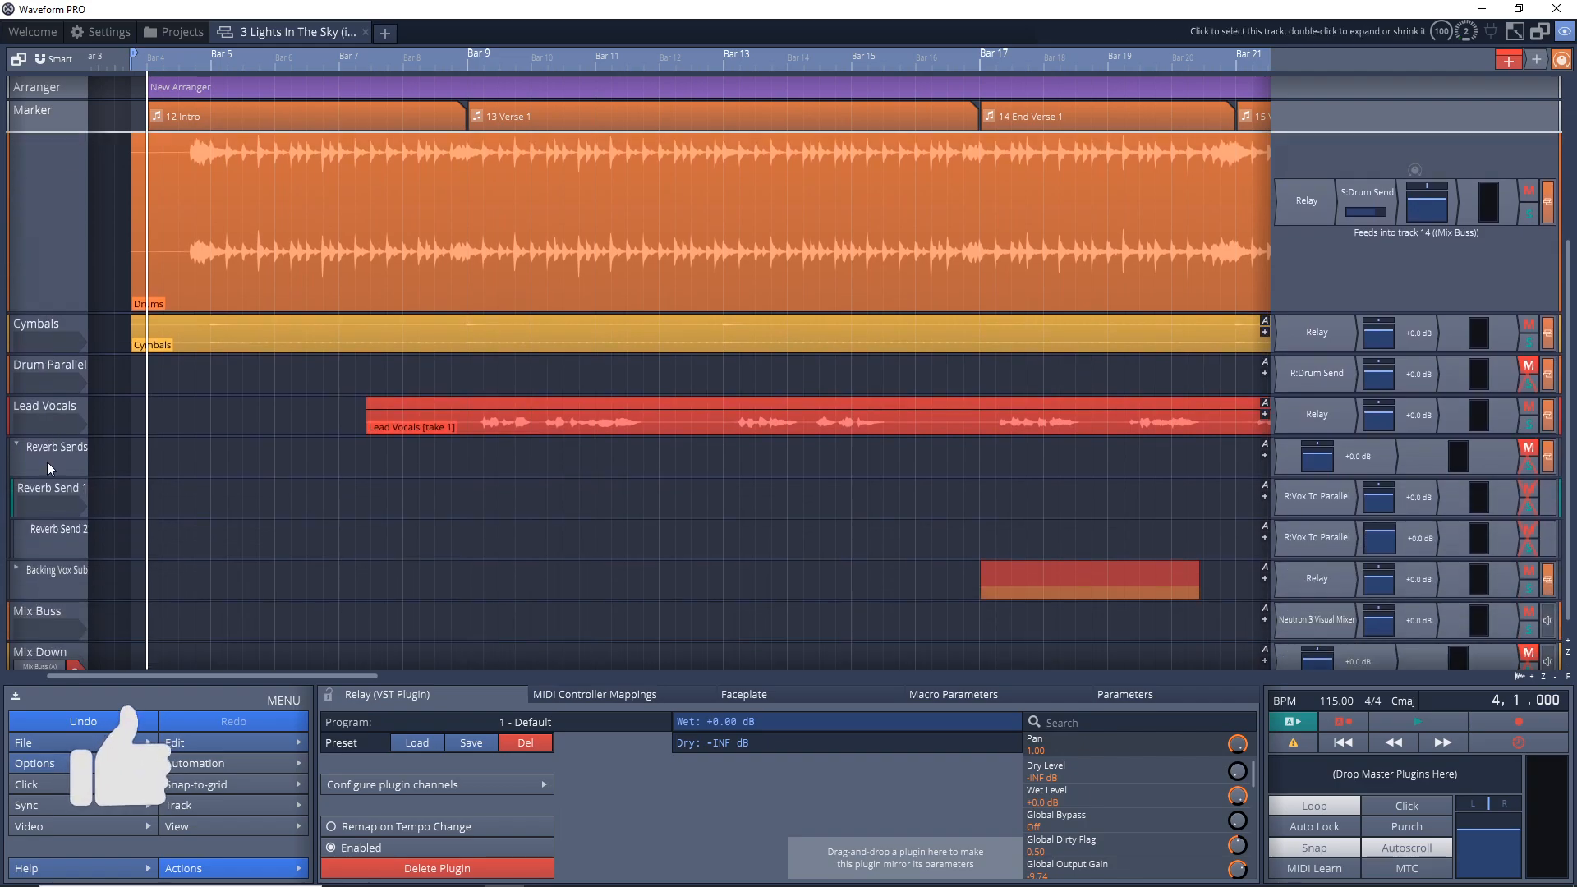
pyautogui.doubleClick(1316, 572)
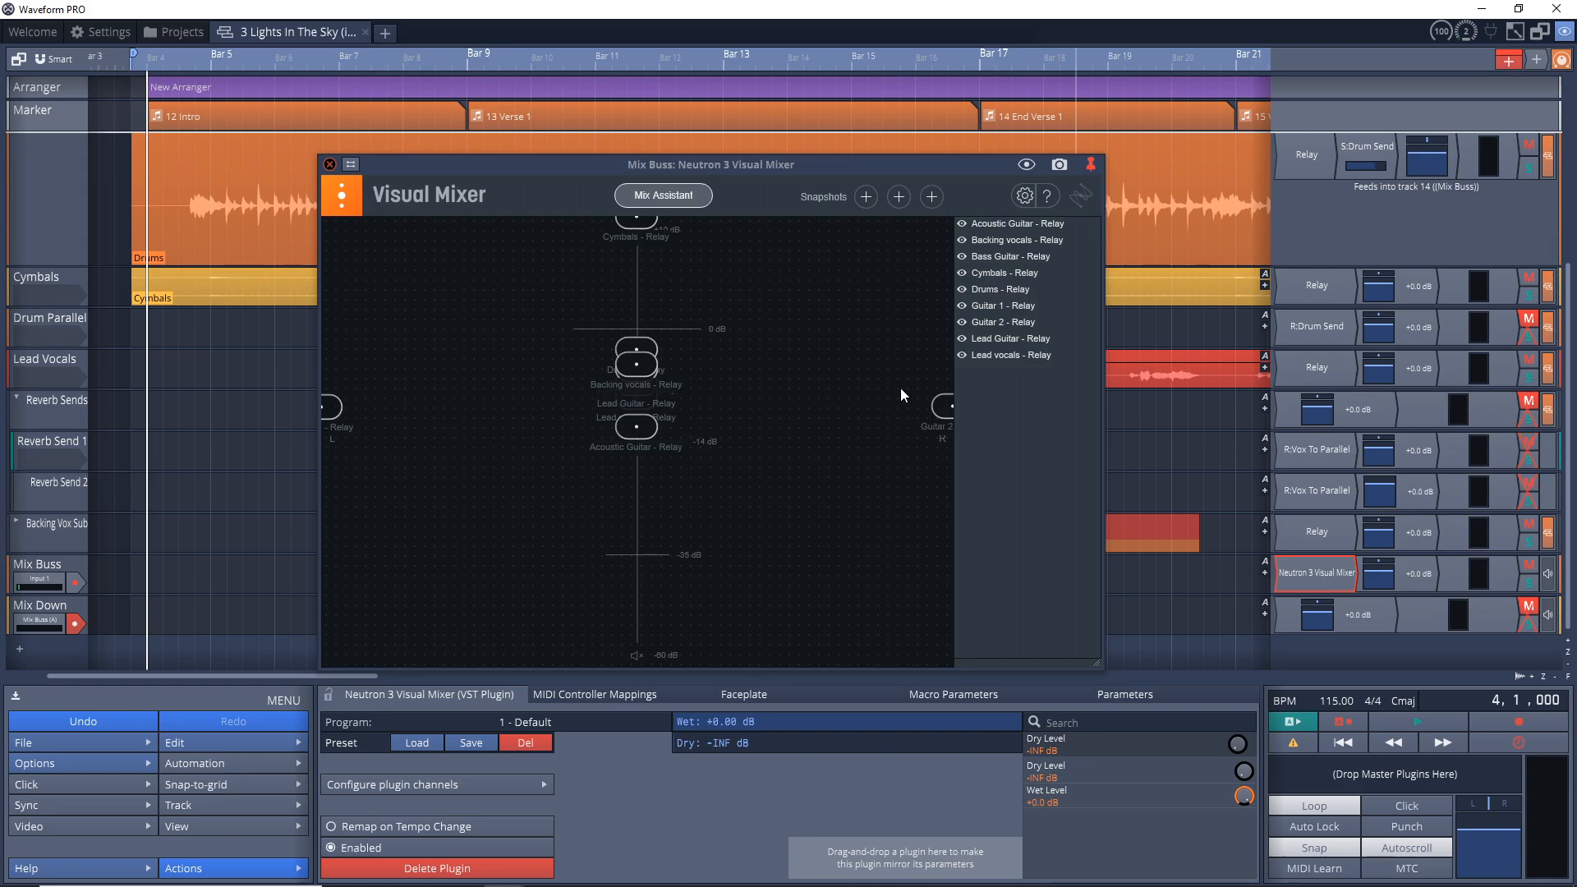
pyautogui.click(329, 164)
pyautogui.scroll(5, 33, 258)
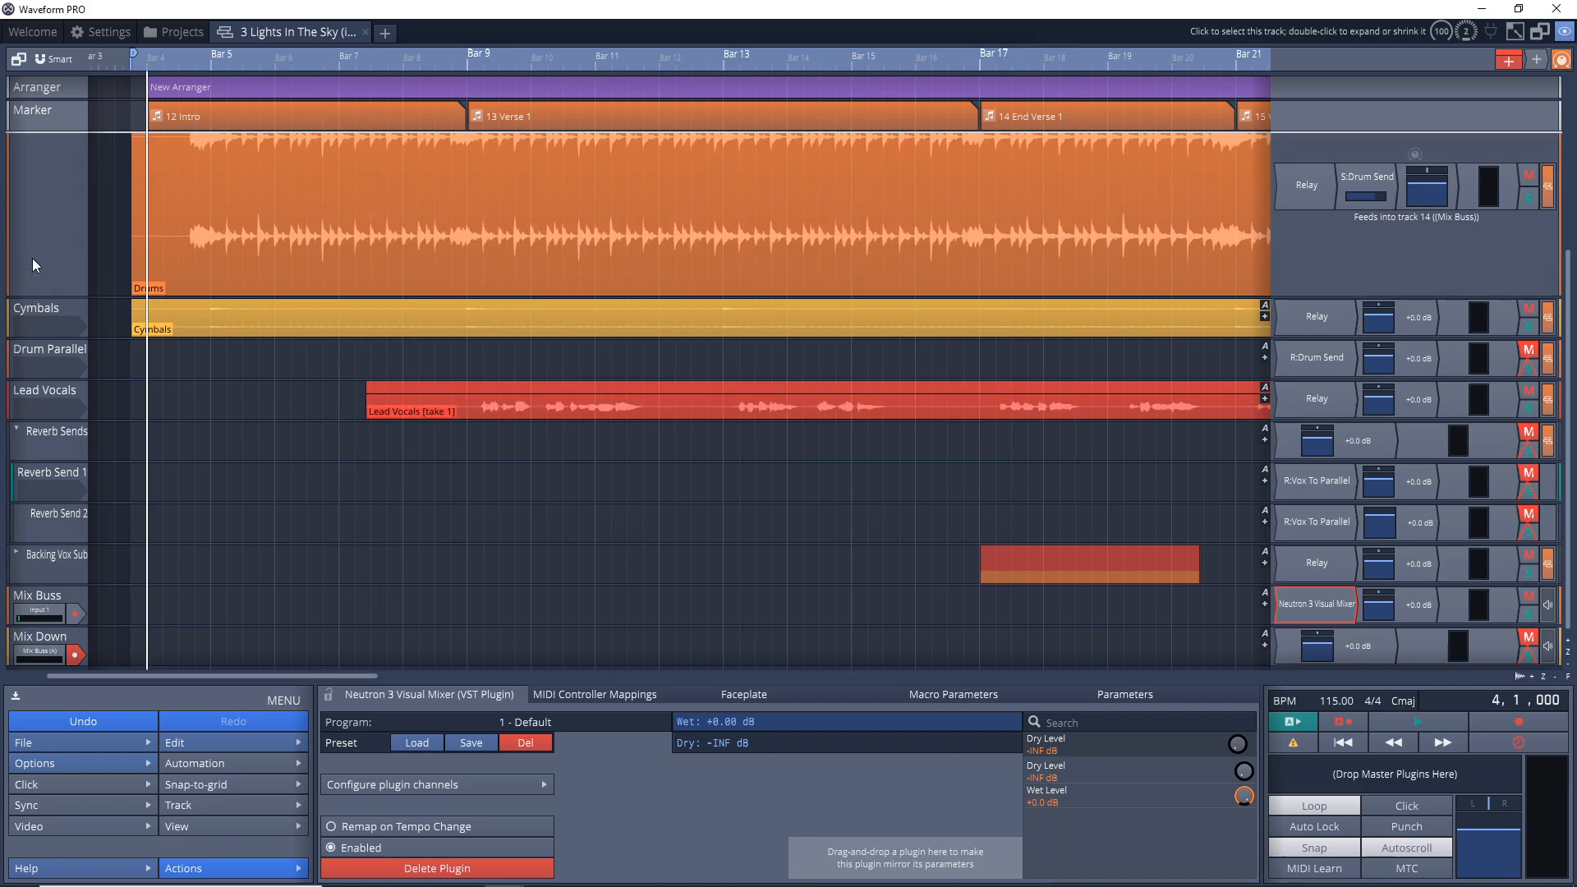
# - Set the stereo width of Guitar 1 to about 44% in its Relay plugin and close the plugin window
pyautogui.scroll(1, 50, 381)
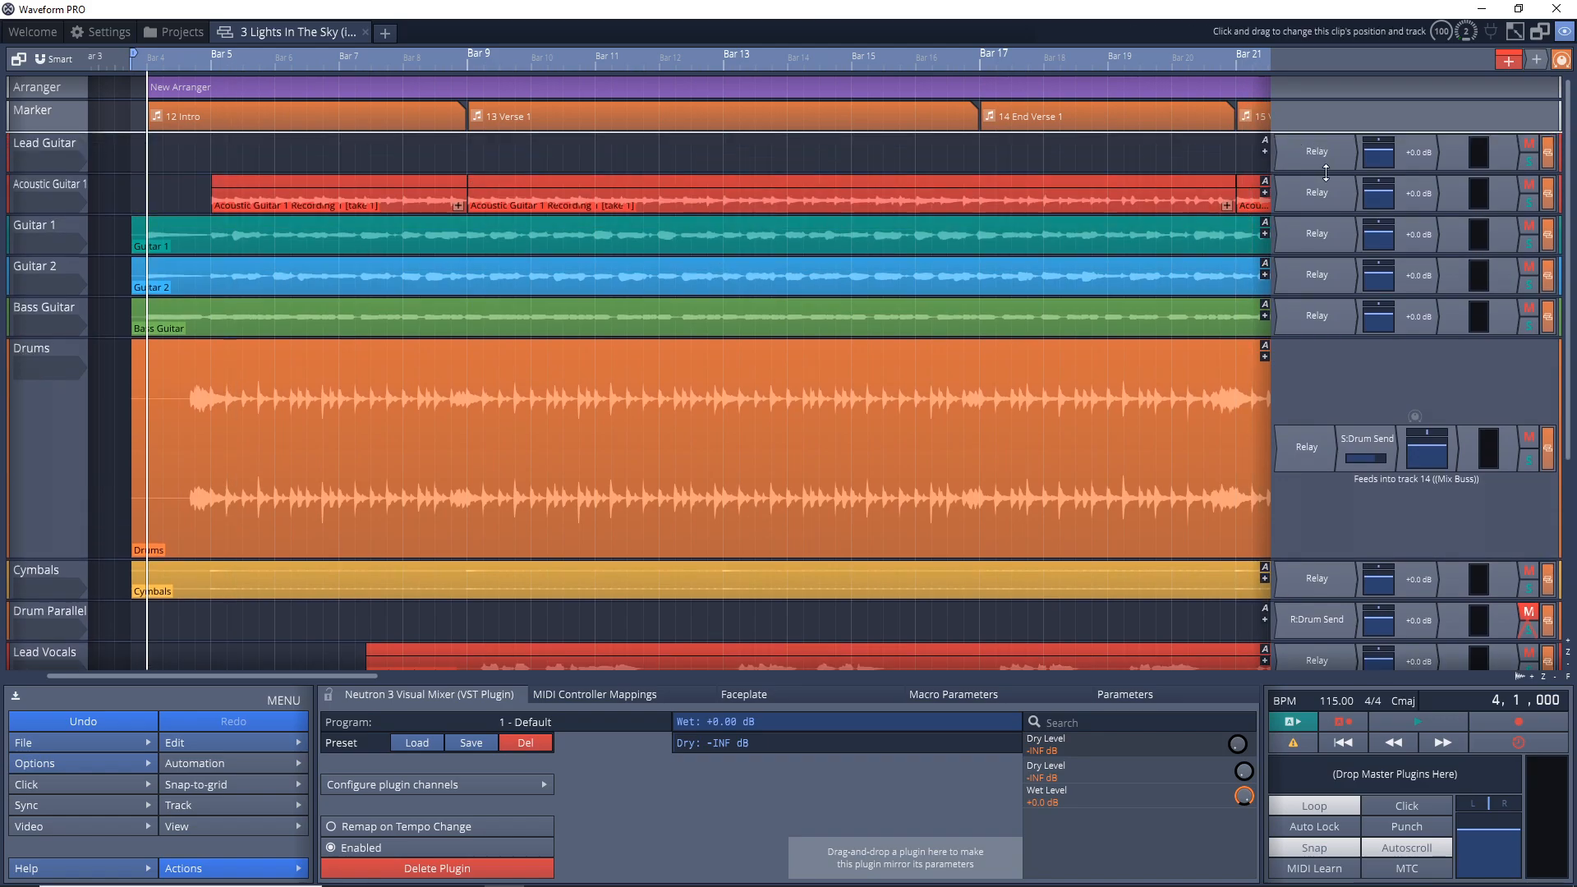
pyautogui.doubleClick(1320, 237)
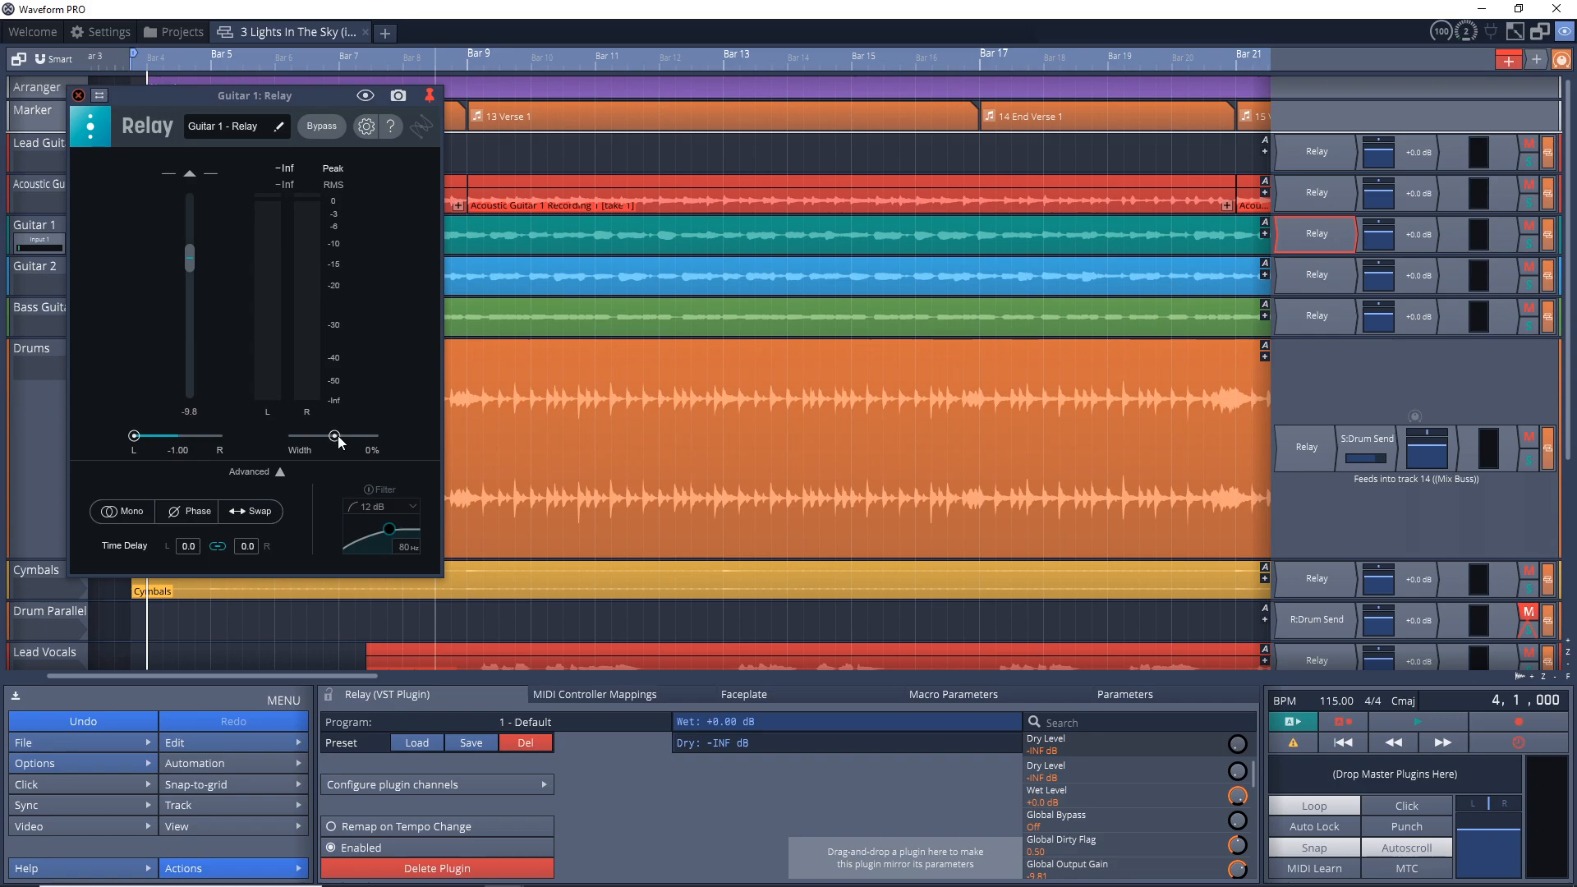
pyautogui.moveTo(336, 439); pyautogui.dragTo(356, 444)
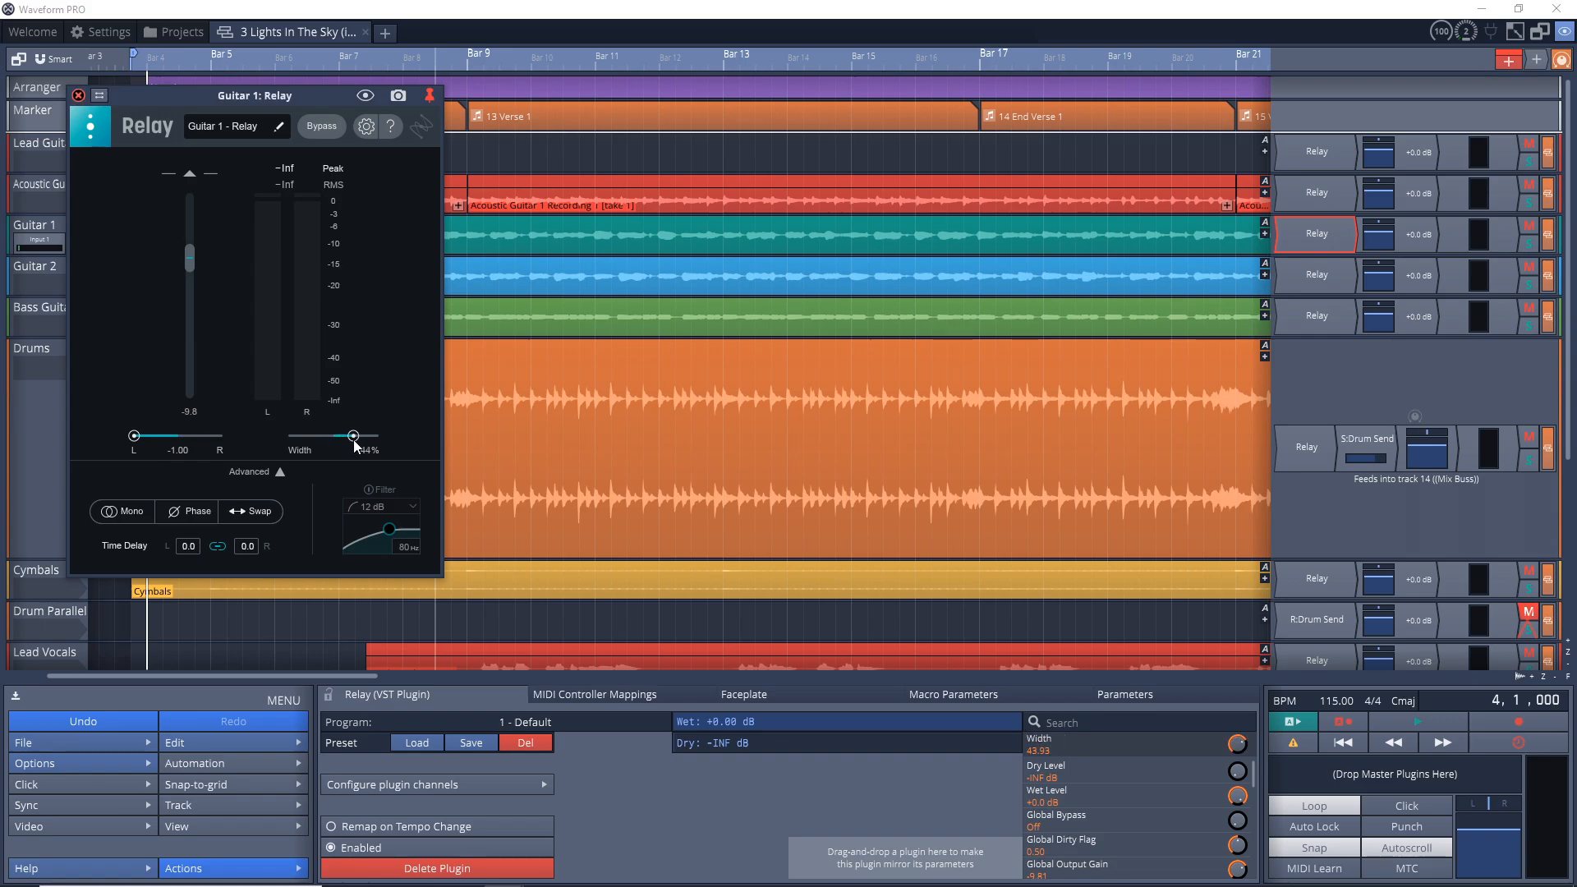
pyautogui.click(78, 95)
# - Set the stereo width of Guitar 2 to about 46% in its Relay plugin and play the song to hear the mix
pyautogui.doubleClick(1310, 276)
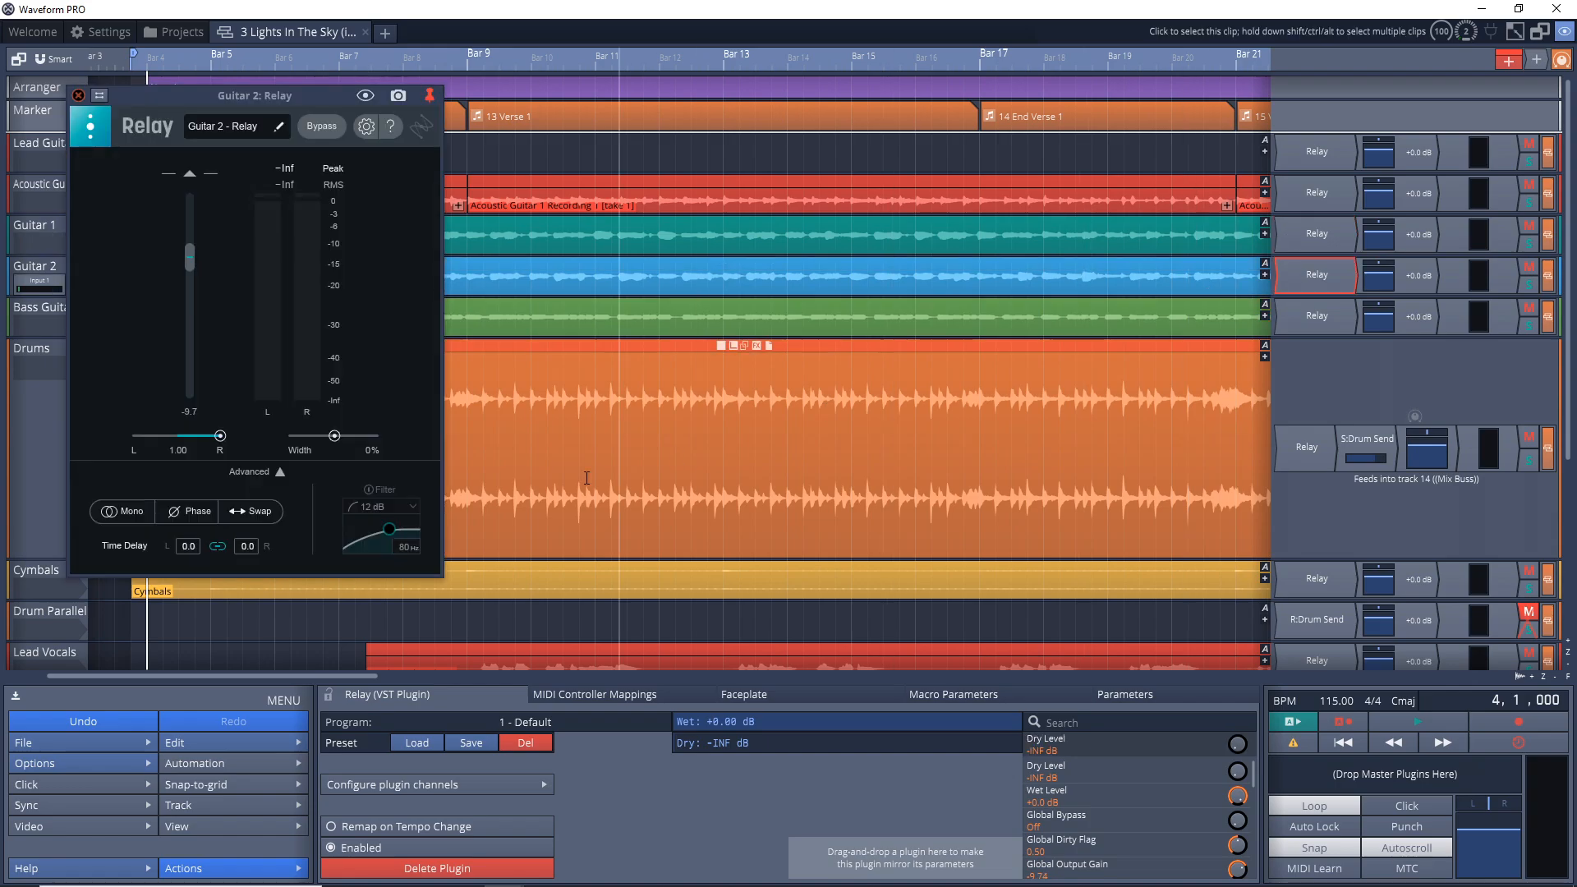
pyautogui.moveTo(336, 440); pyautogui.dragTo(356, 440)
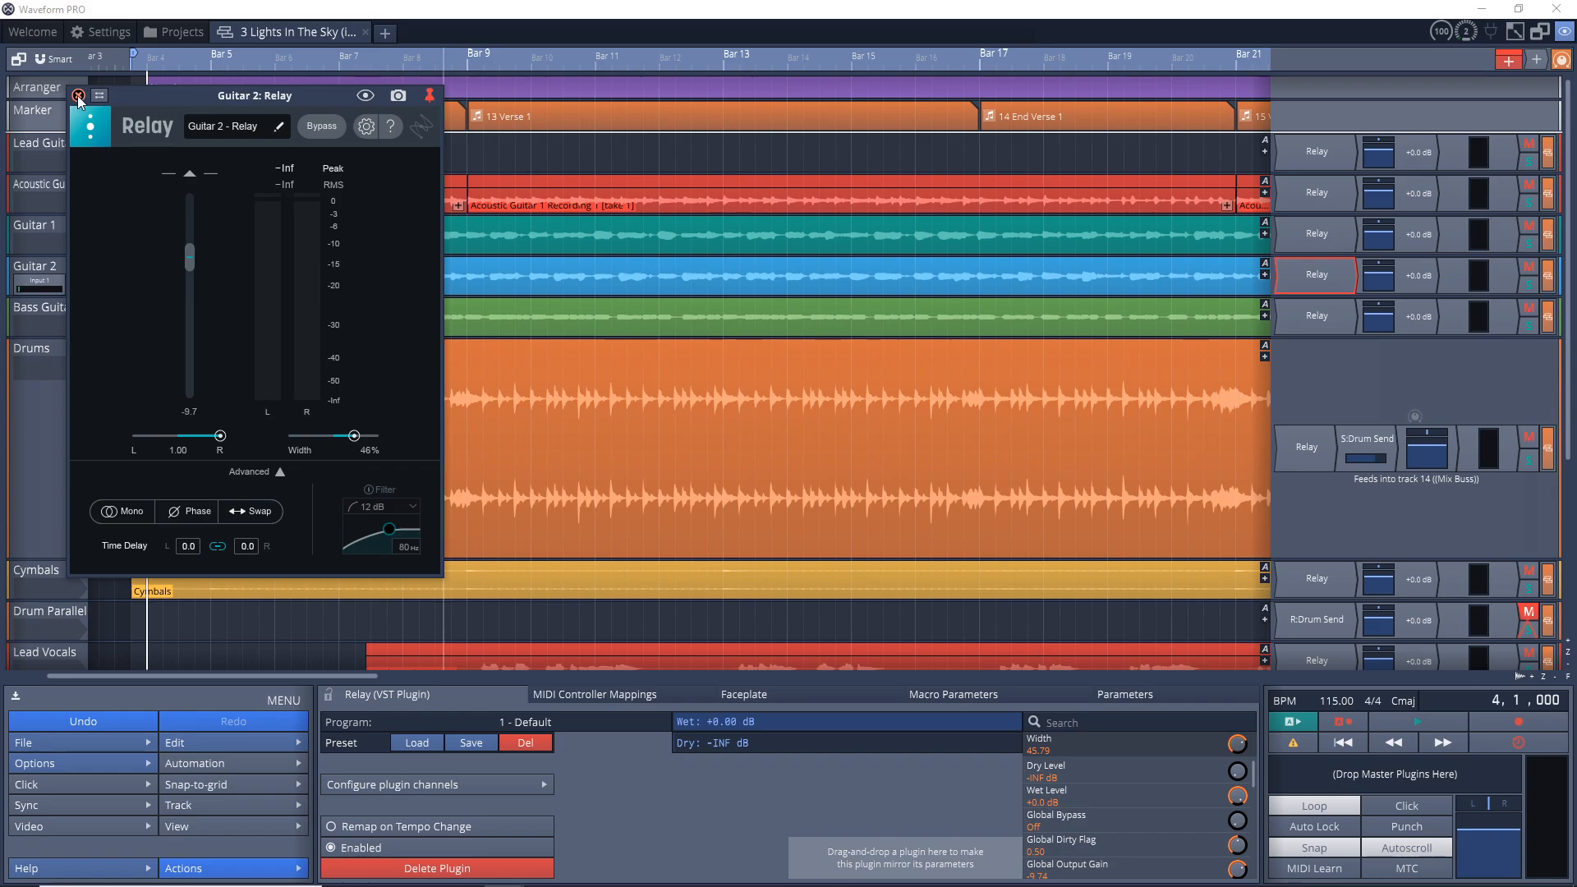
pyautogui.click(78, 95)
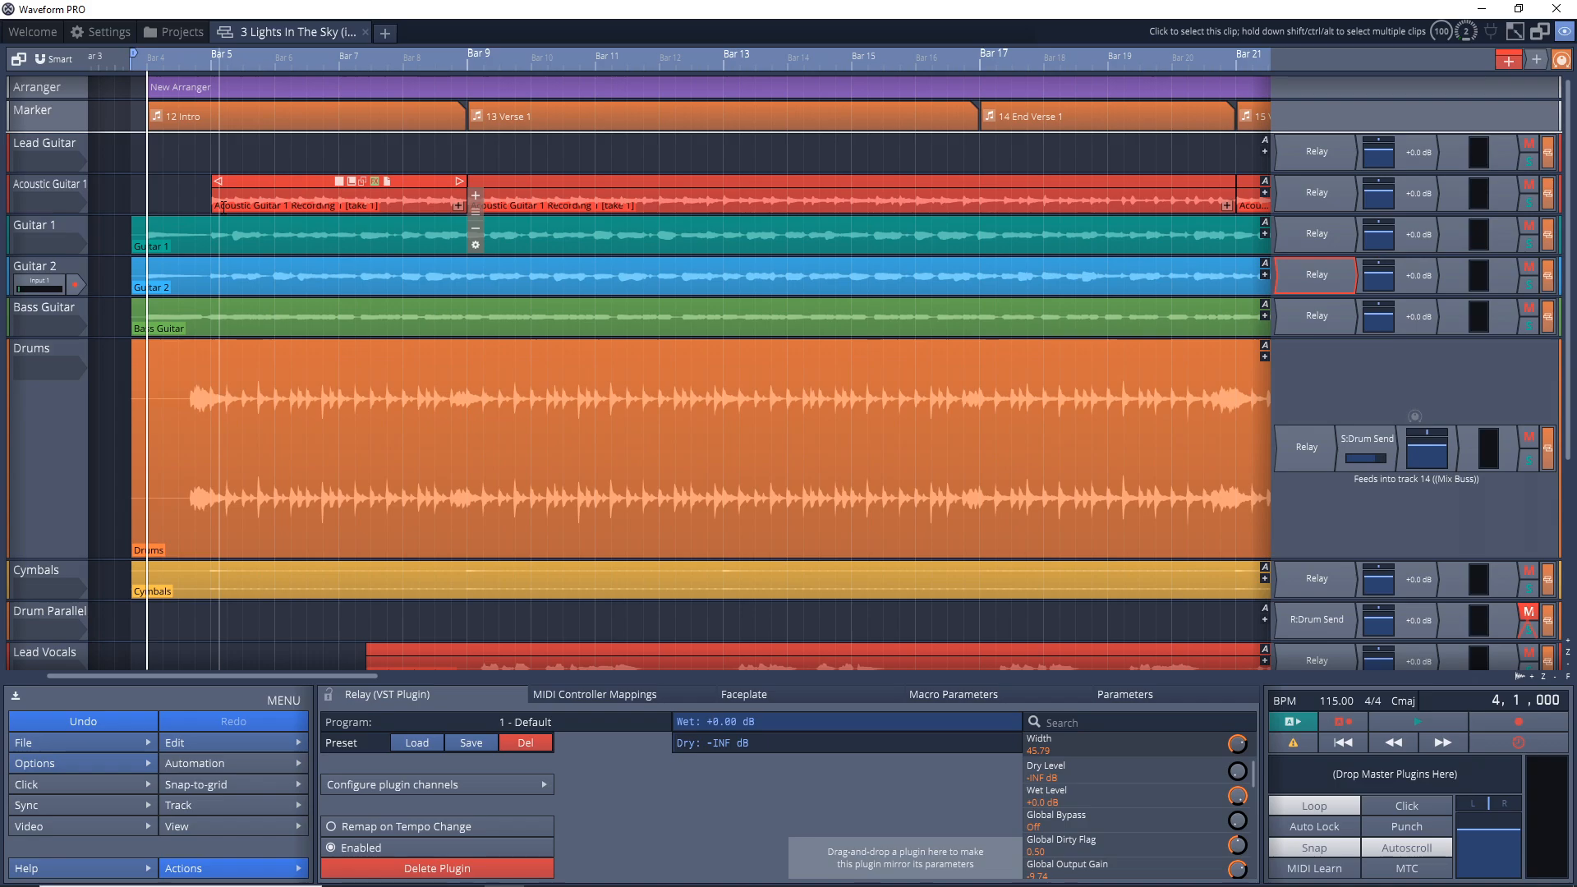
pyautogui.press('space')
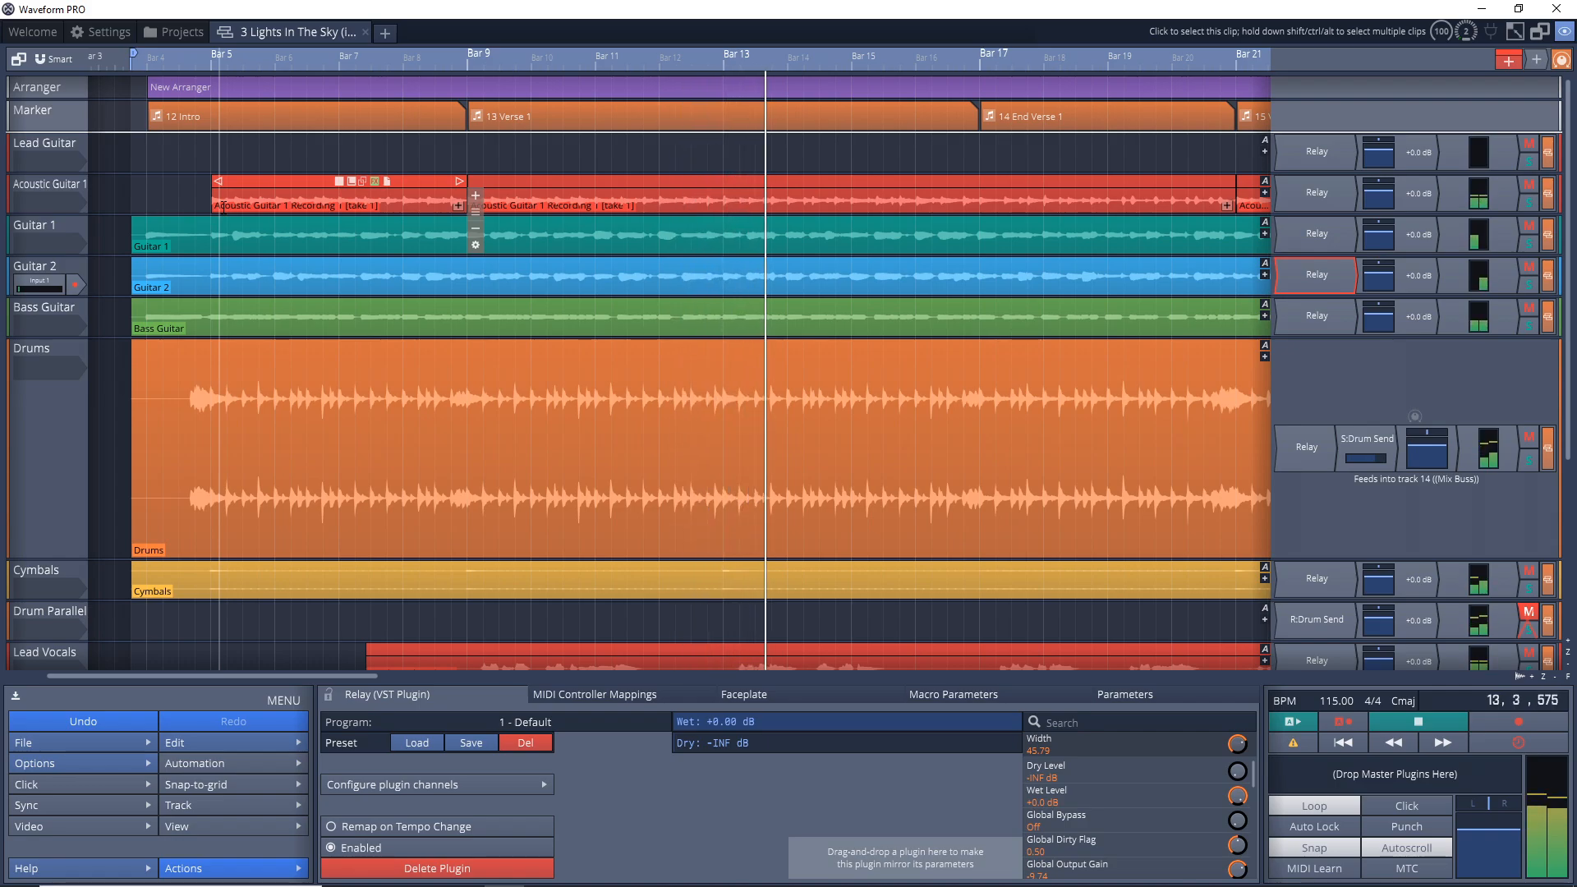
pyautogui.press('space')
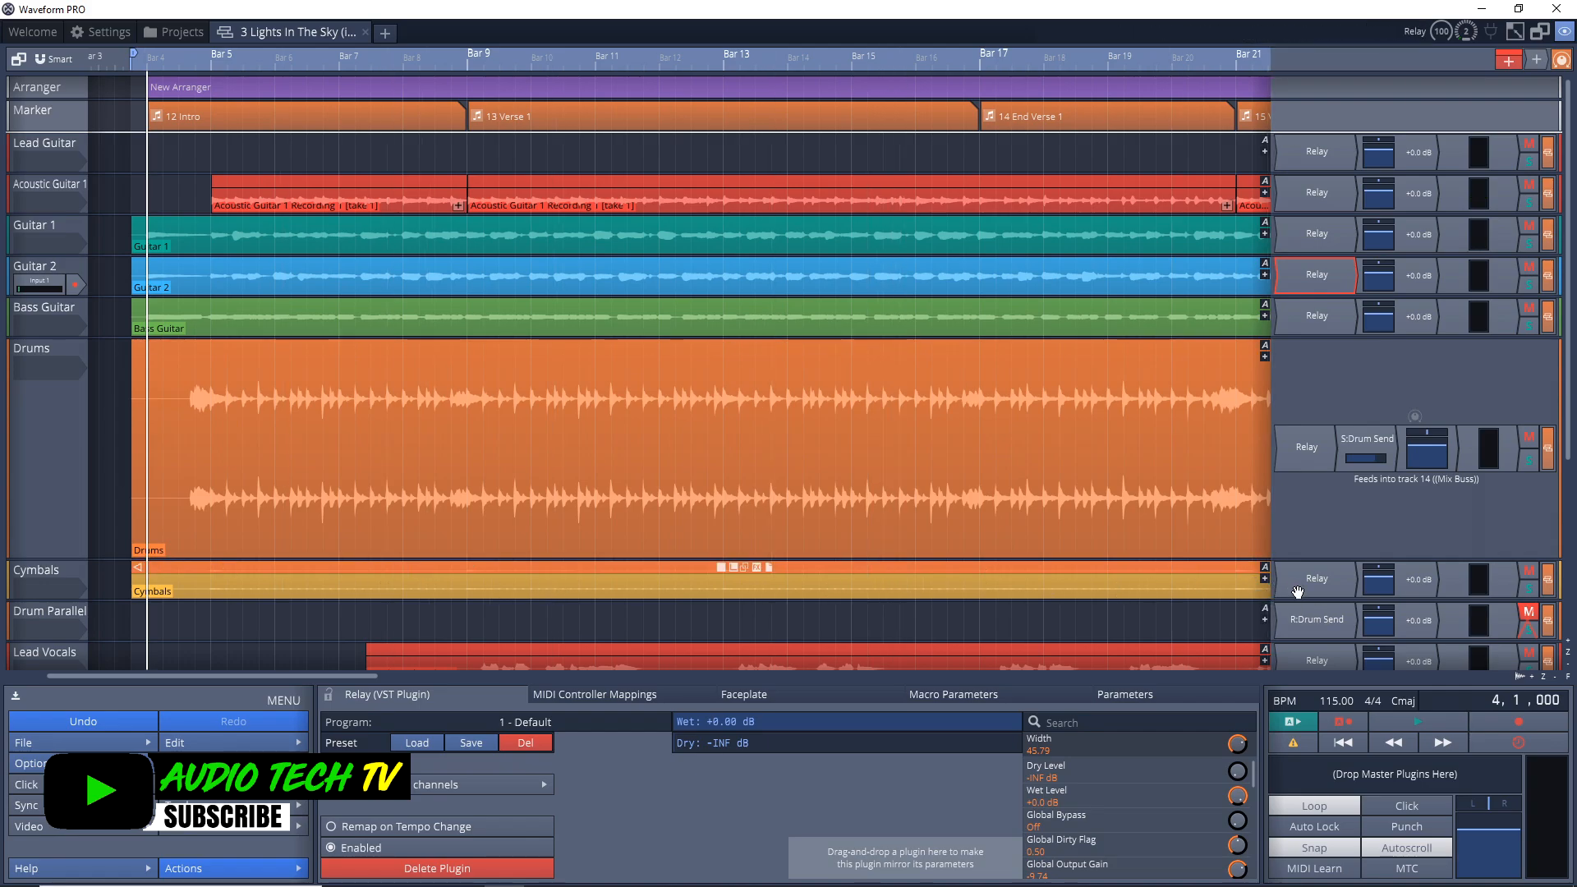
# - Lower the Cymbals track's Relay gain to about -14.1 dB while listening to the song, and close the plugin
pyautogui.doubleClick(1297, 586)
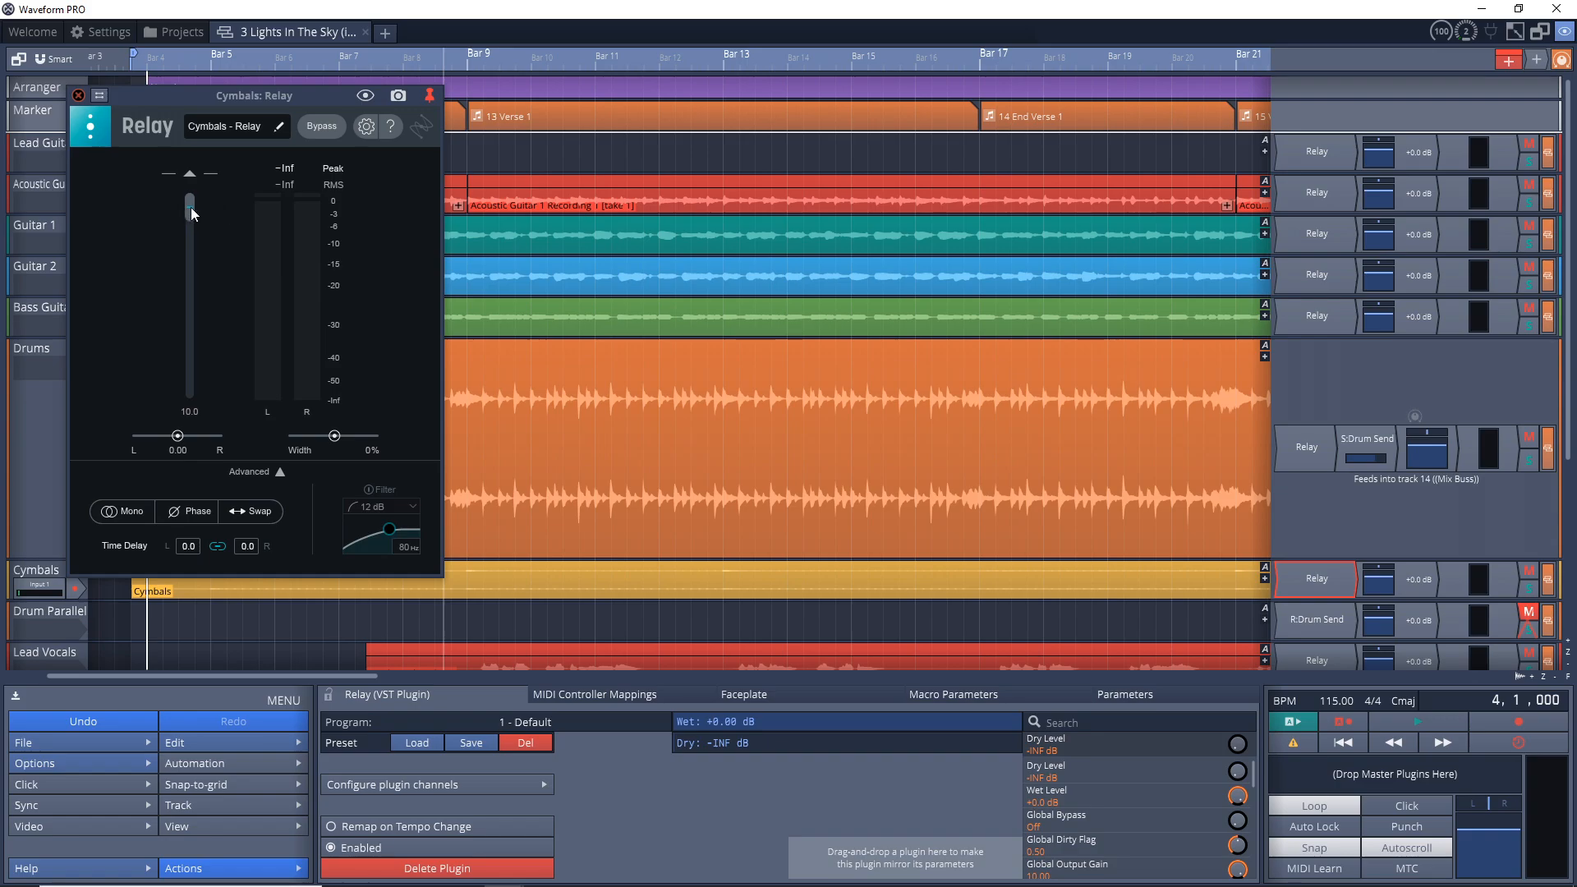
pyautogui.moveTo(192, 211); pyautogui.dragTo(191, 362)
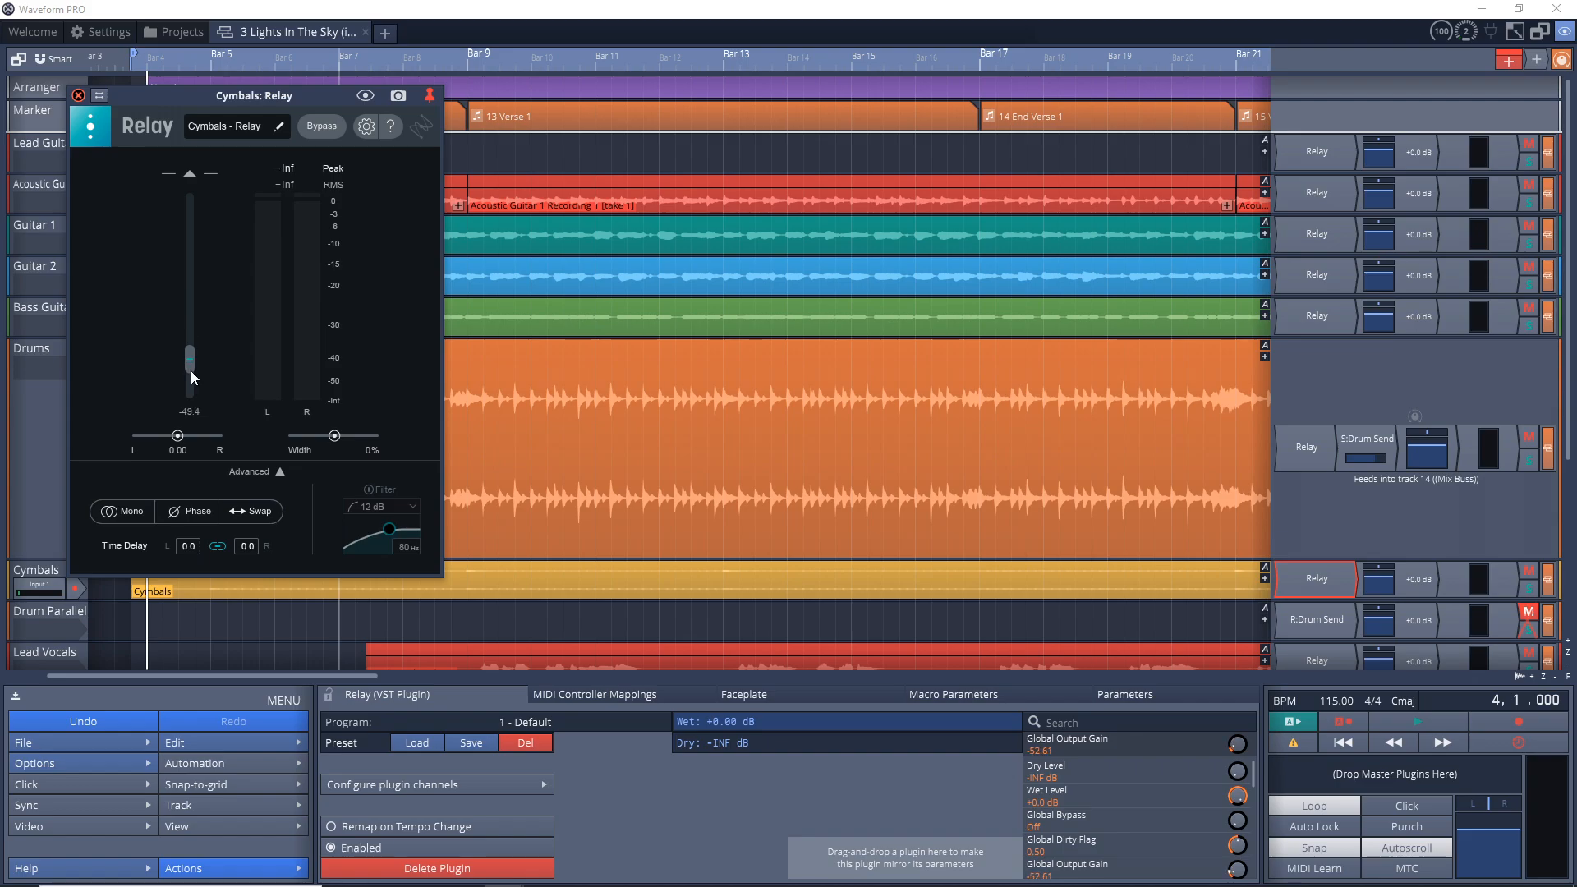
pyautogui.click(262, 622)
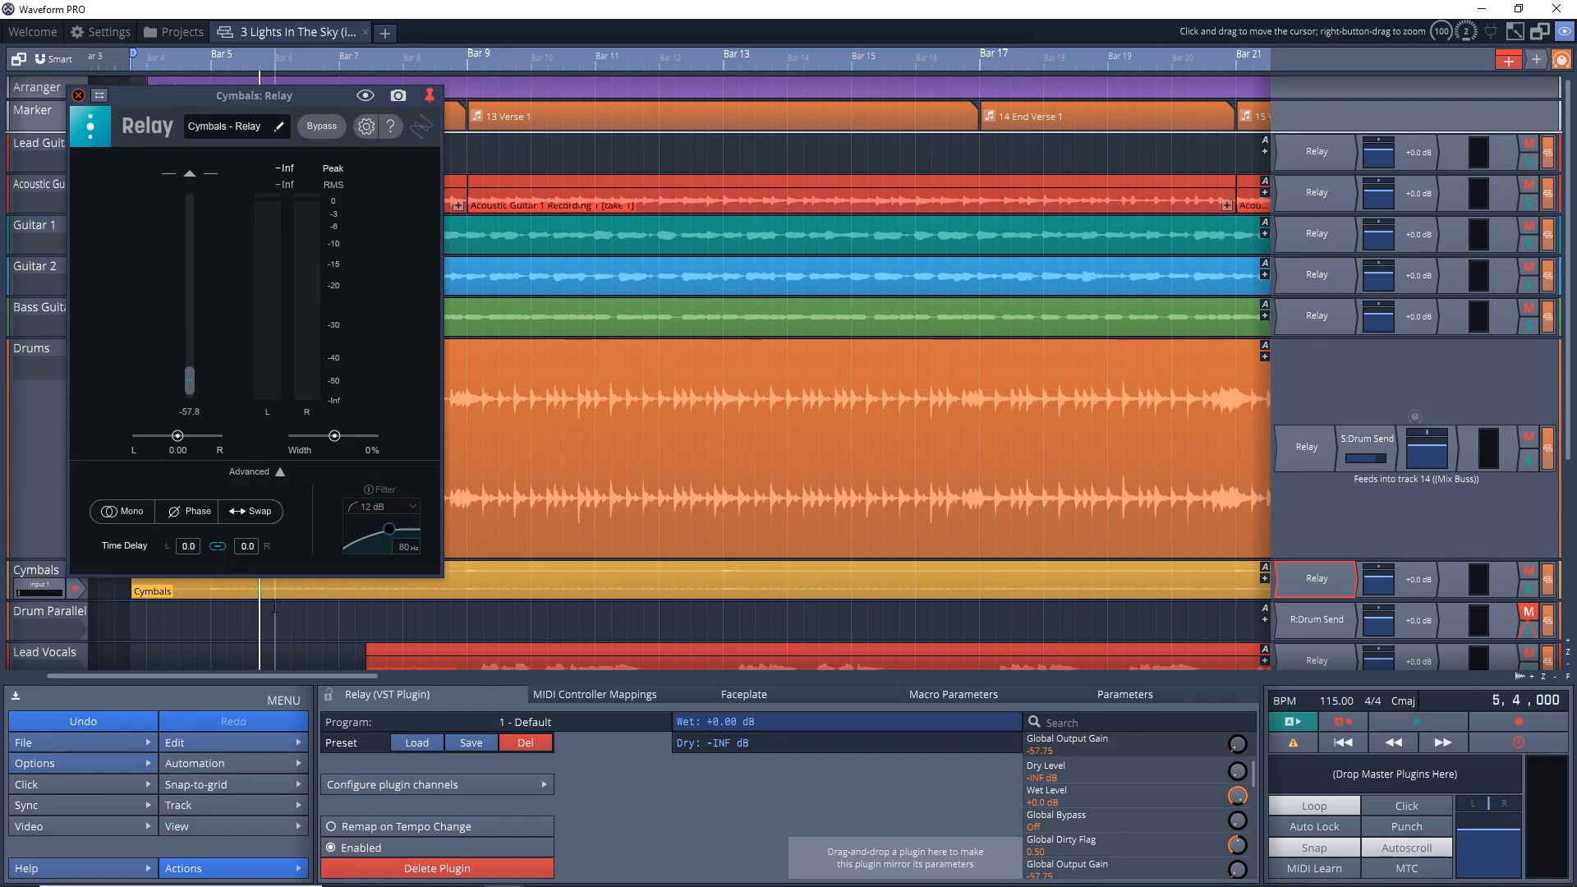
pyautogui.press('space')
pyautogui.moveTo(190, 380); pyautogui.dragTo(187, 271)
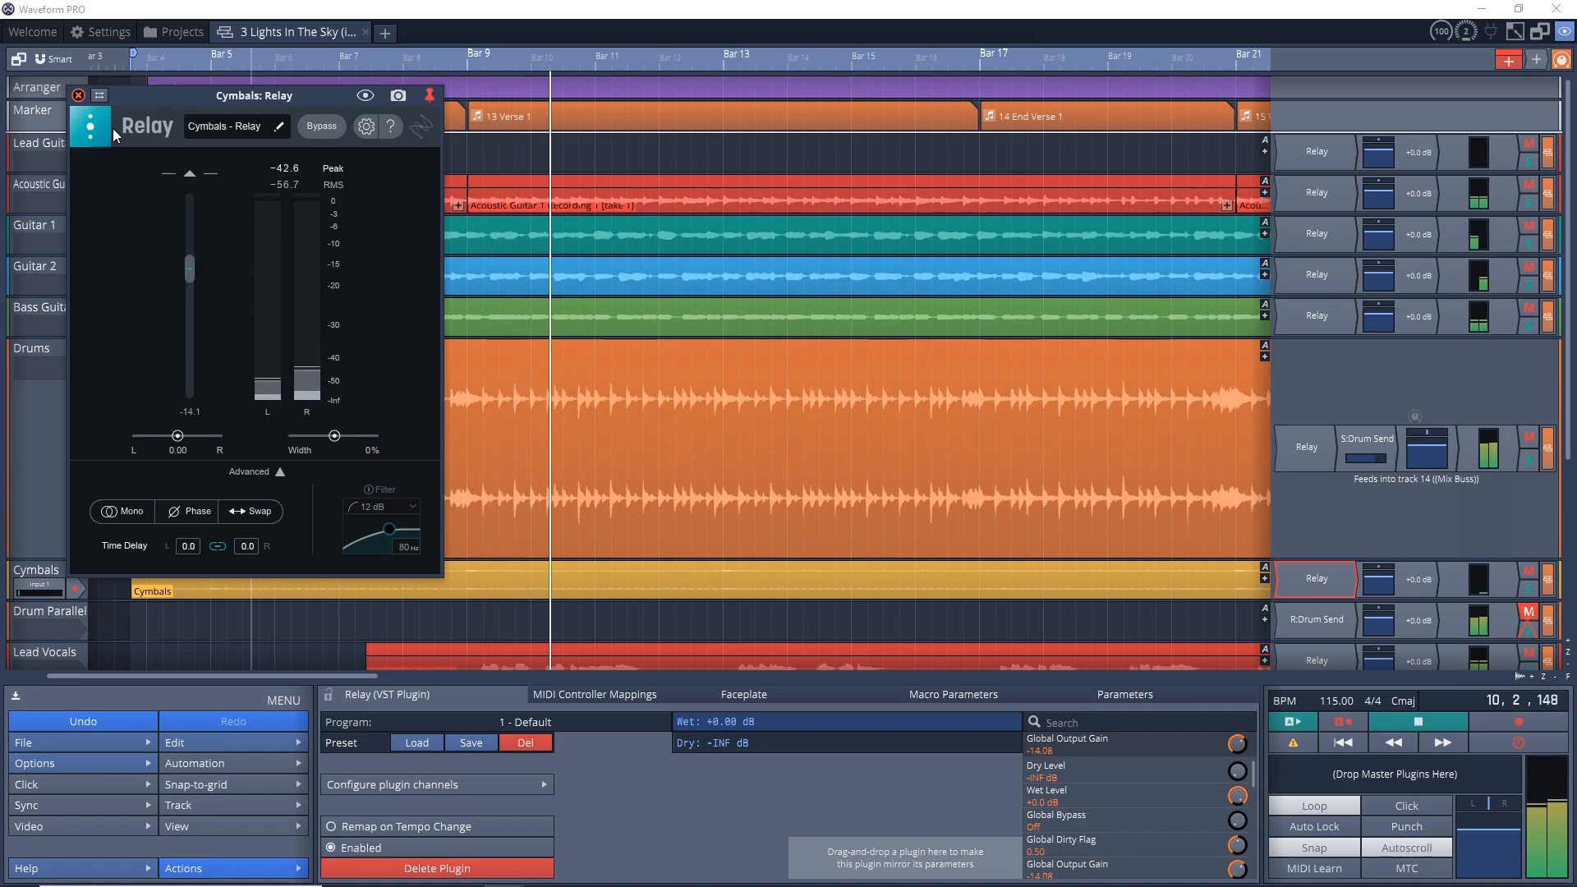
pyautogui.click(76, 94)
pyautogui.press('space')
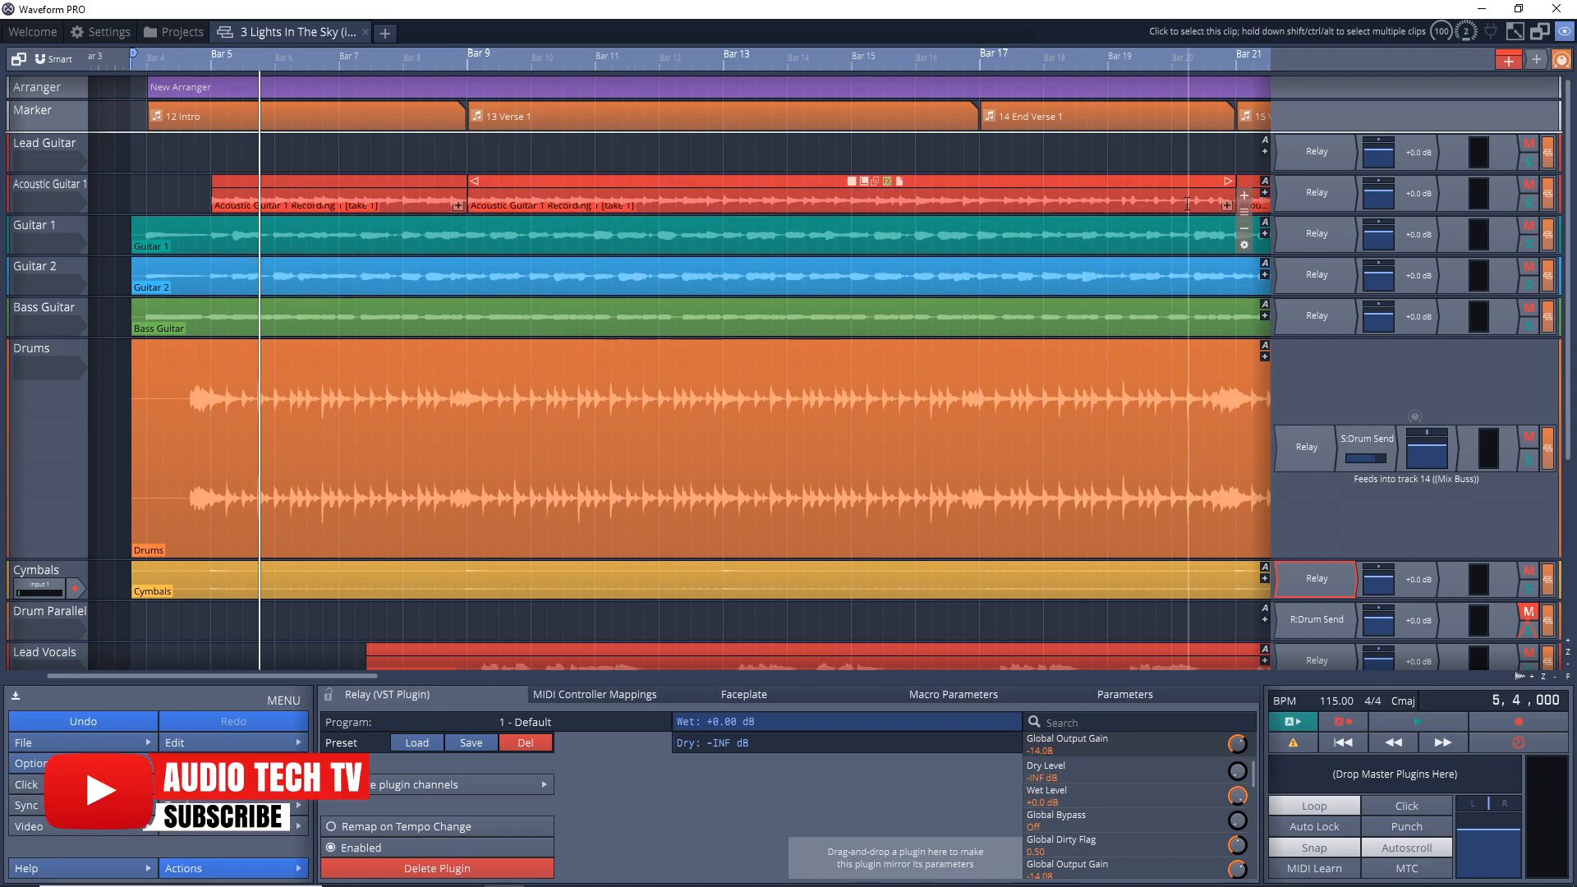
# - Create a submix track containing Guitar 1 and Guitar 2
pyautogui.click(54, 230)
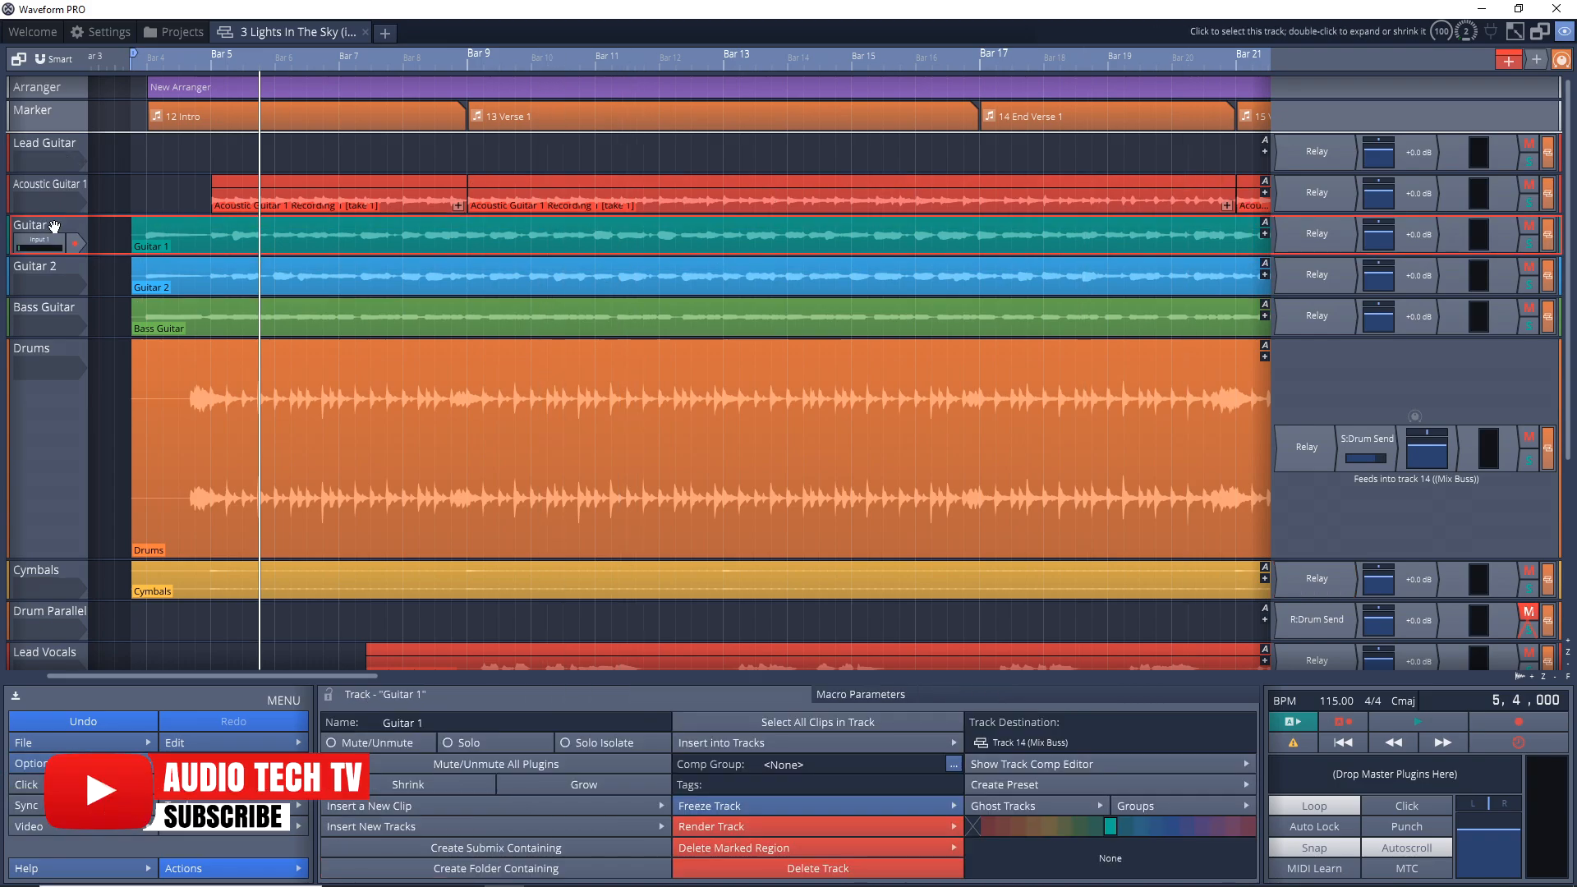
pyautogui.keyDown('ctrl'); pyautogui.click(46, 276); pyautogui.keyUp('ctrl')
pyautogui.rightClick(46, 276)
pyautogui.click(184, 495)
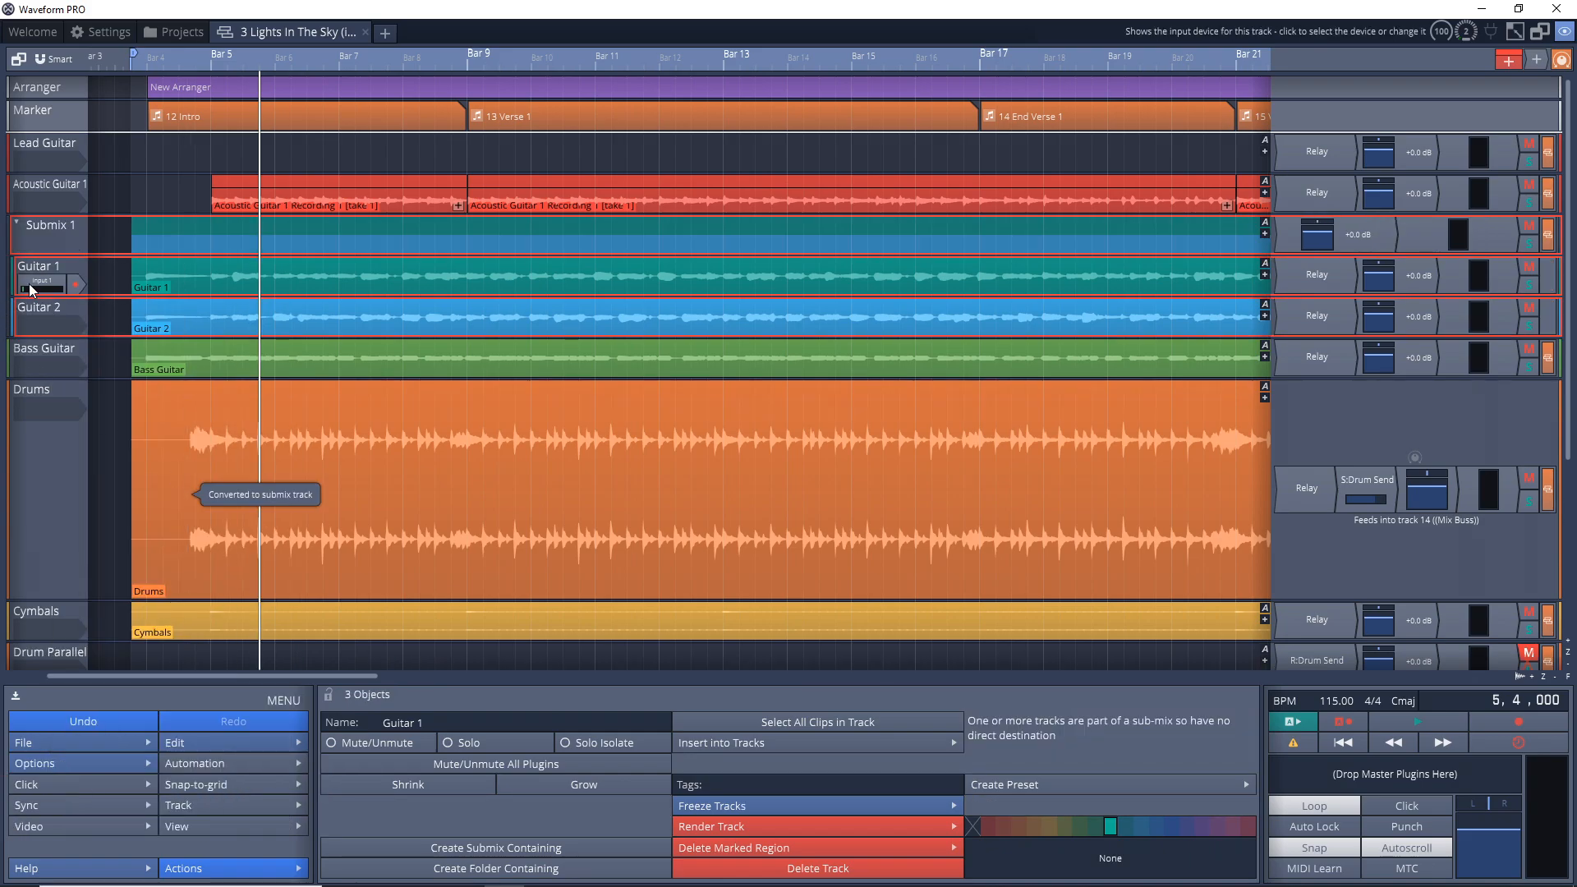
# - Rename the submix holding the two guitars as Guitar Bus
pyautogui.click(57, 234)
pyautogui.click(446, 726)
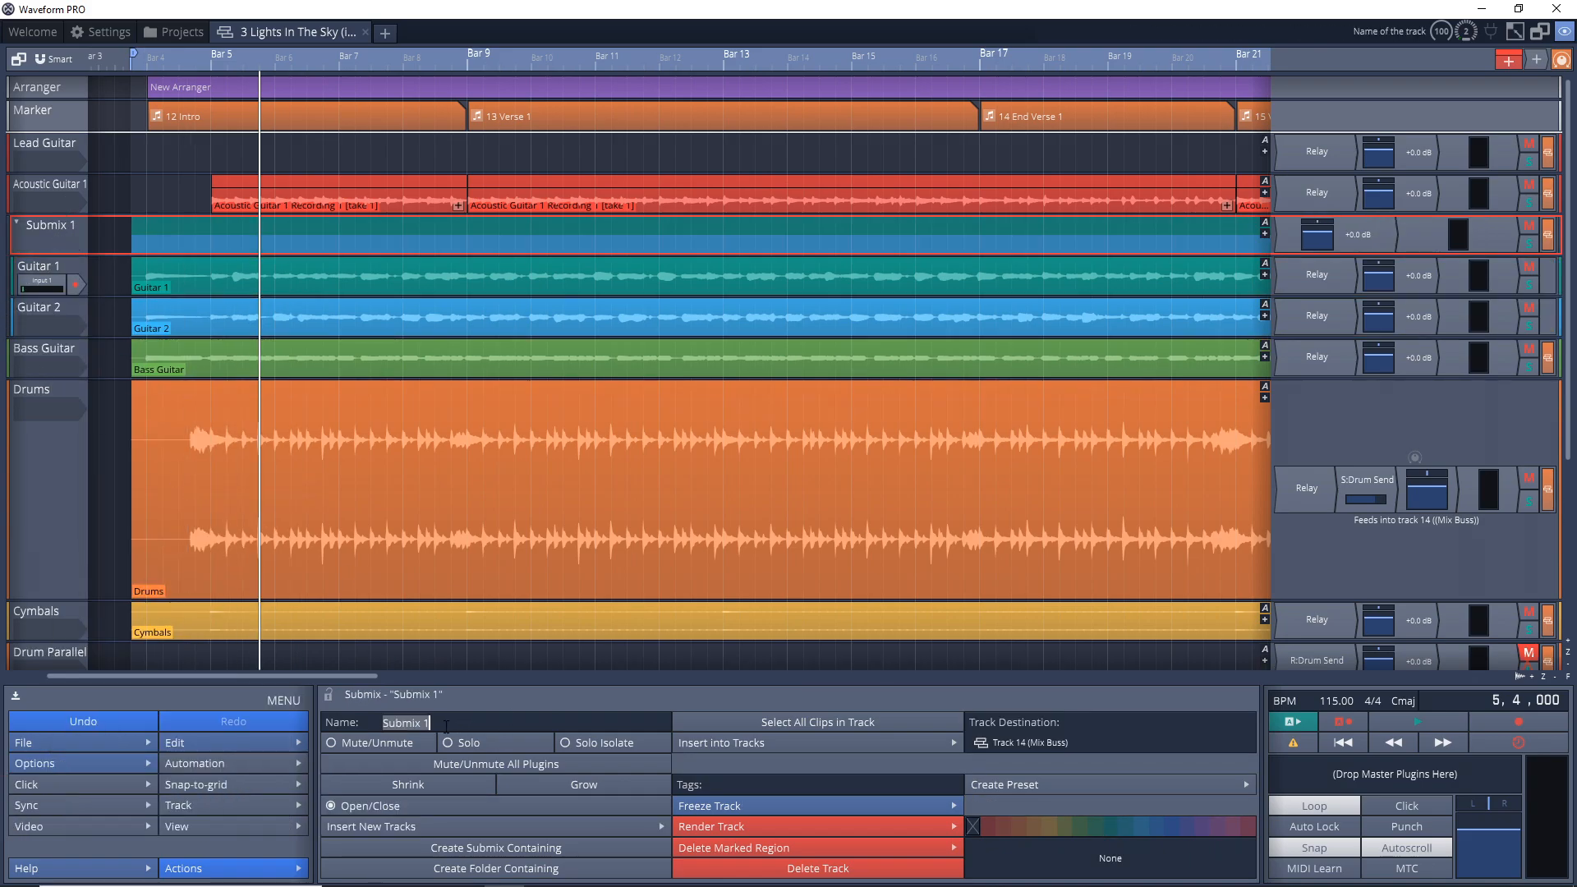
pyautogui.write('Guitar Bus')
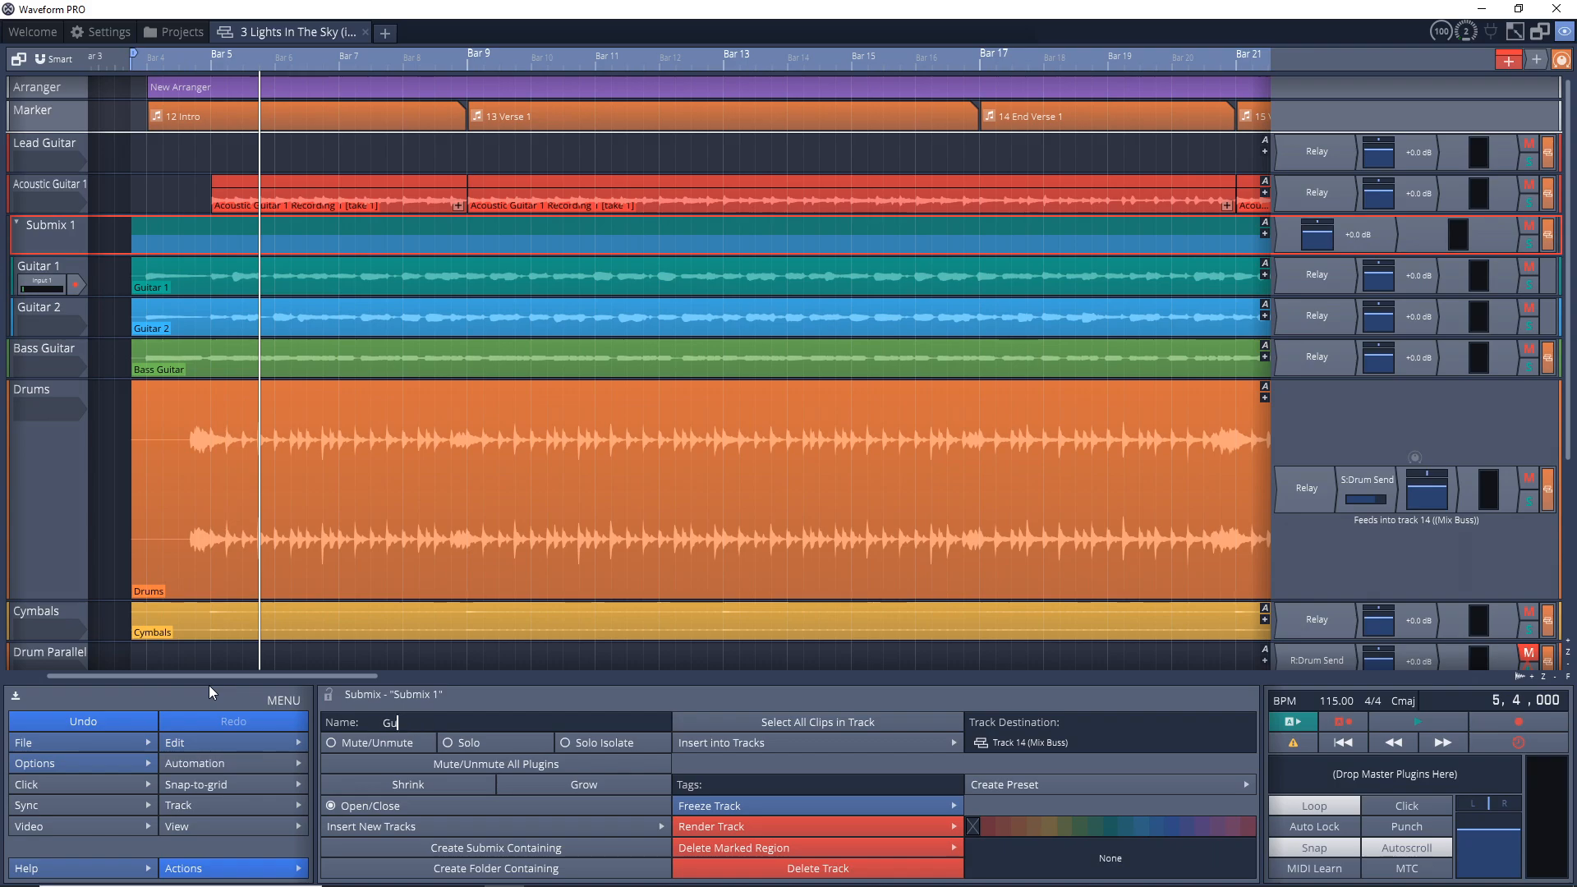
pyautogui.press('Return')
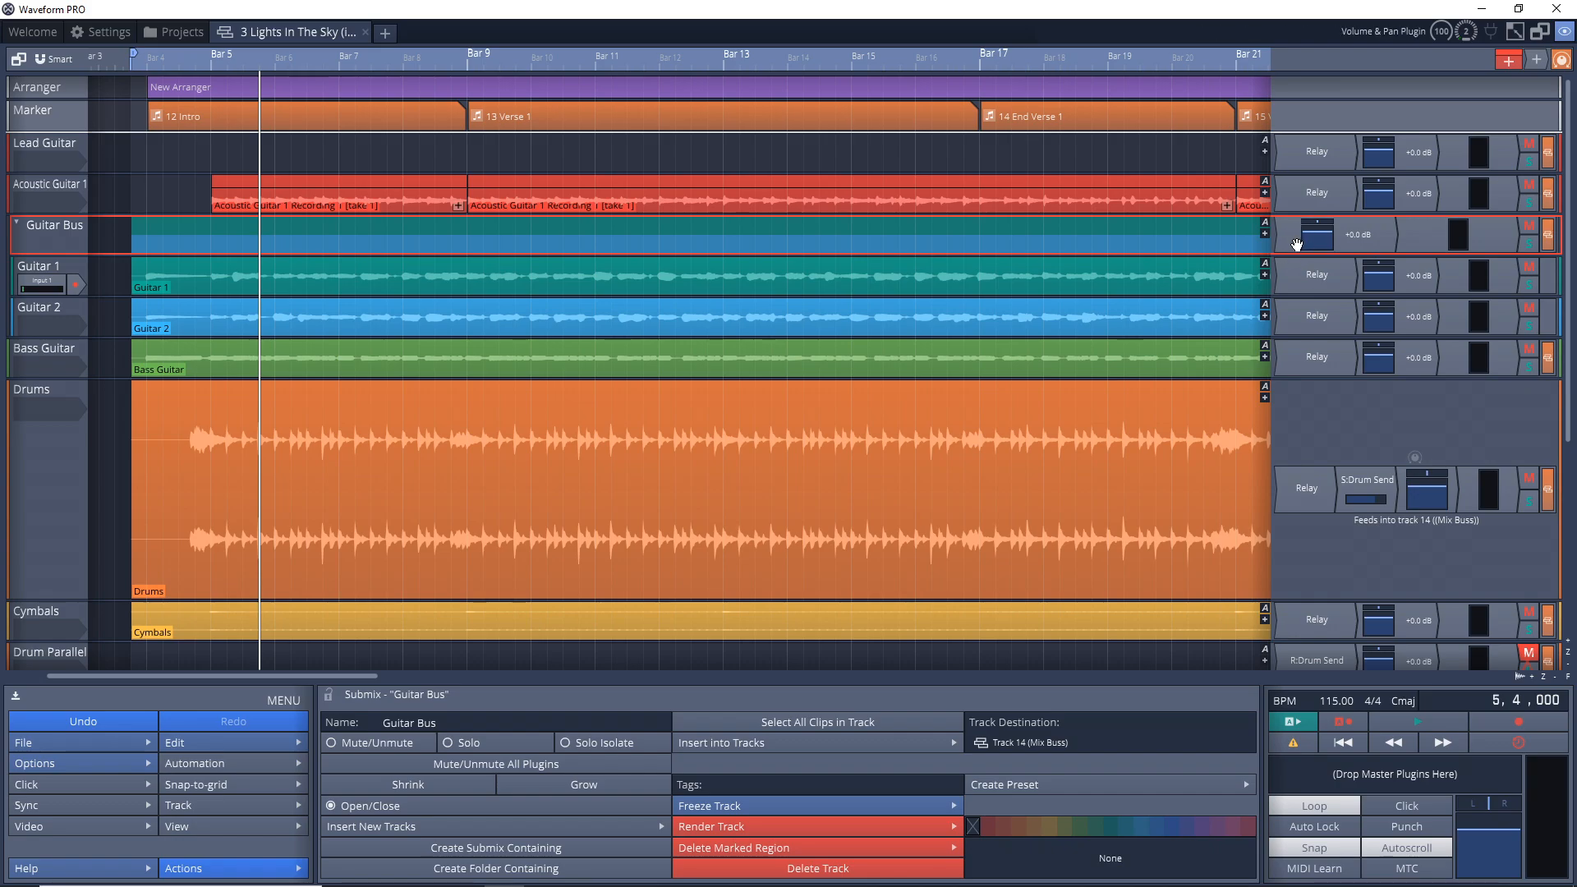
# - Insert the Neutron 3 plugin on the Guitar Bus before its volume and pan plugin, and reposition the plugin window
pyautogui.rightClick(1535, 60)
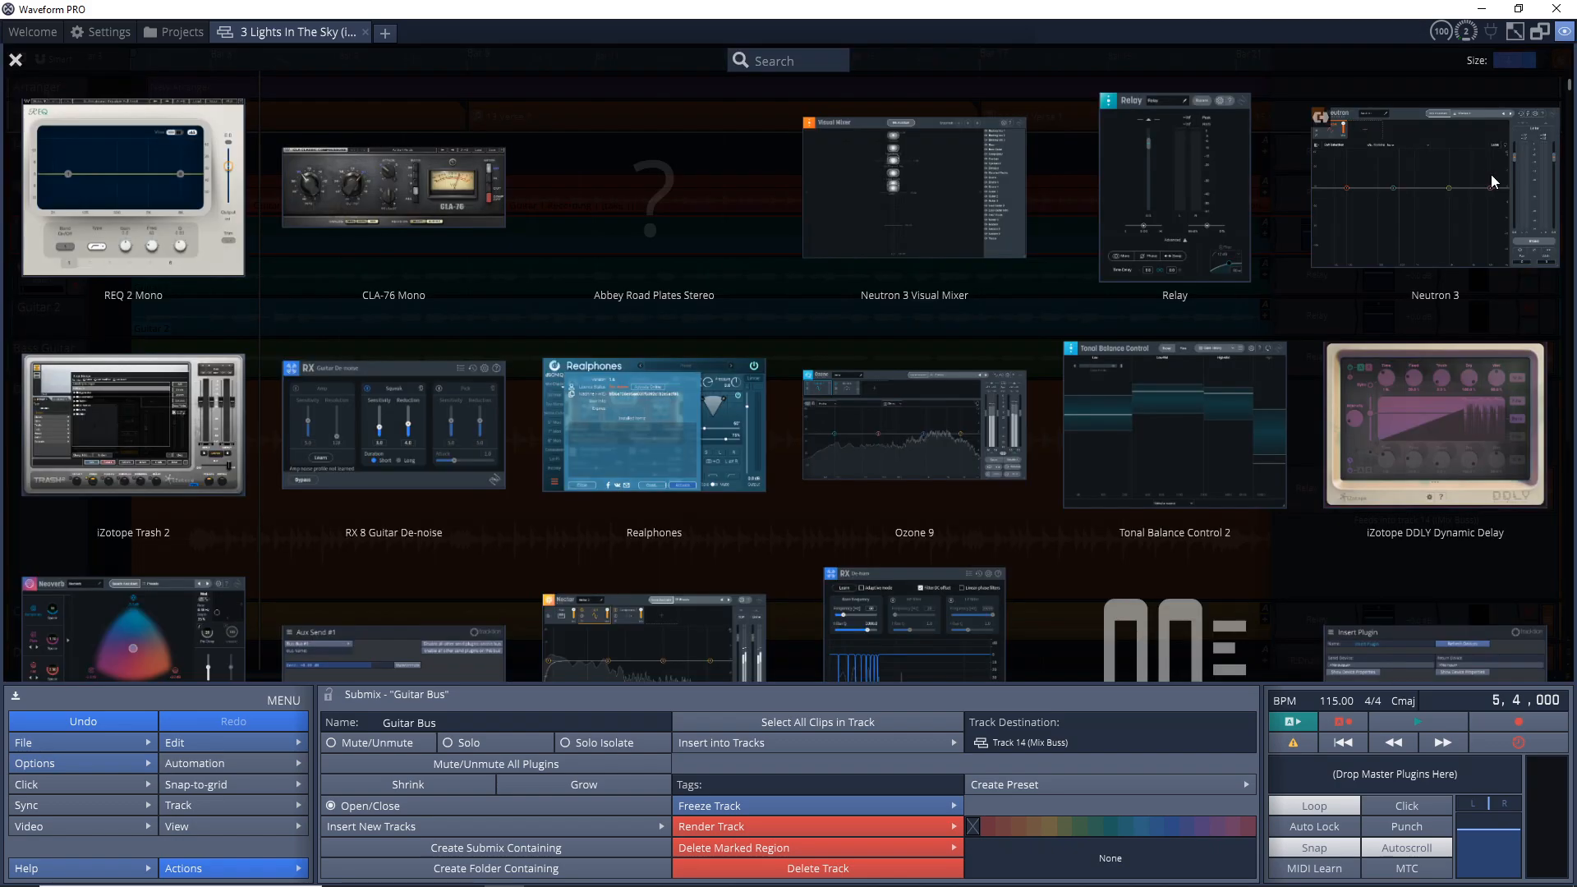
pyautogui.moveTo(1457, 218); pyautogui.dragTo(1361, 240)
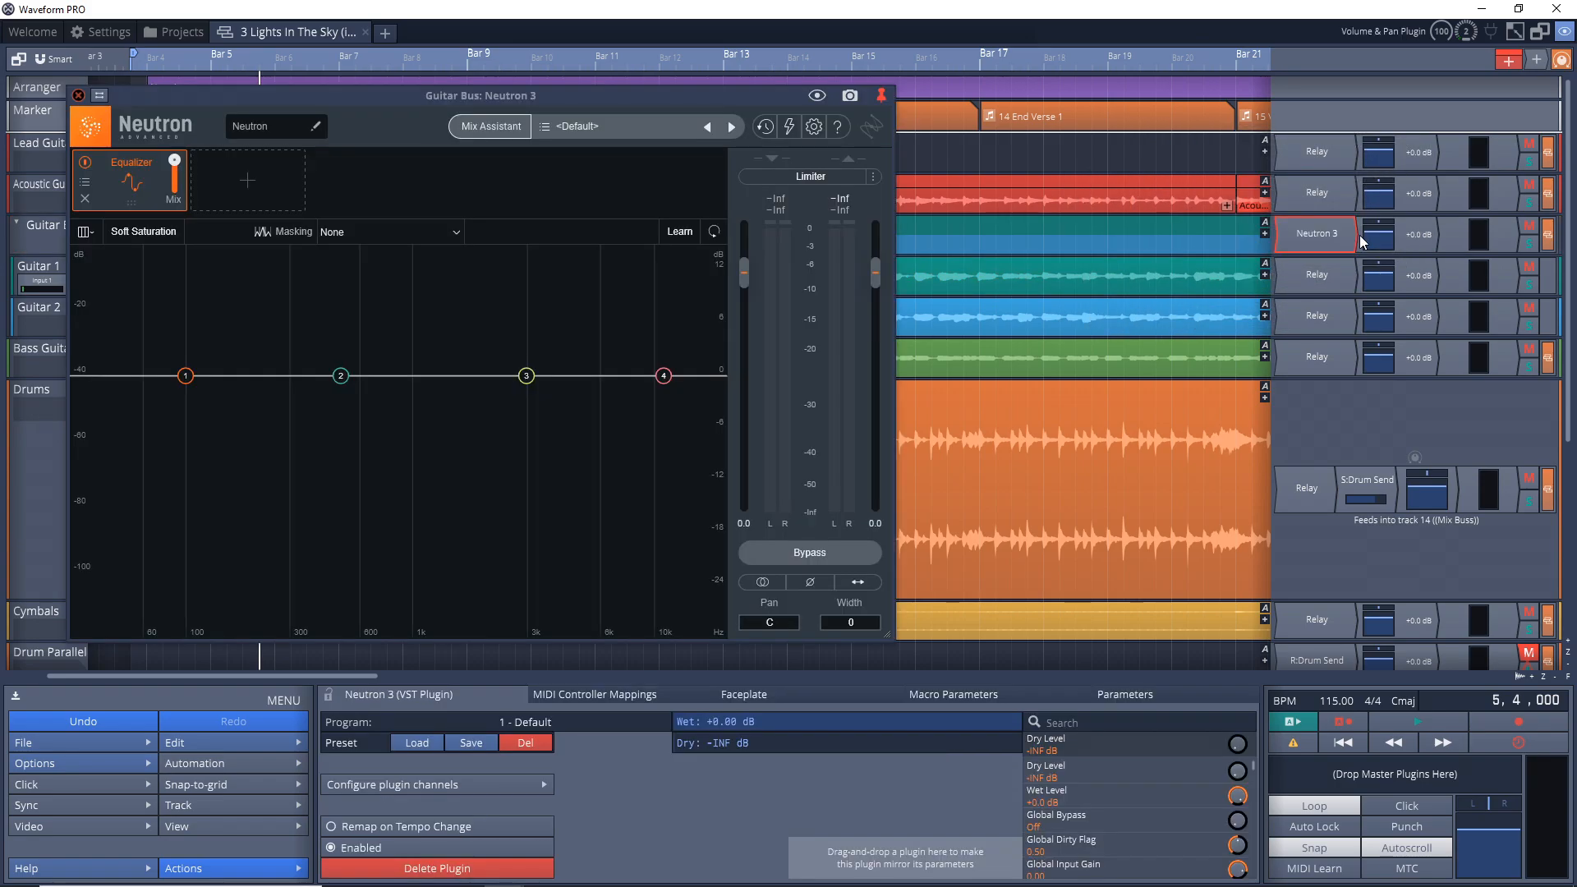
pyautogui.moveTo(532, 102); pyautogui.dragTo(781, 156)
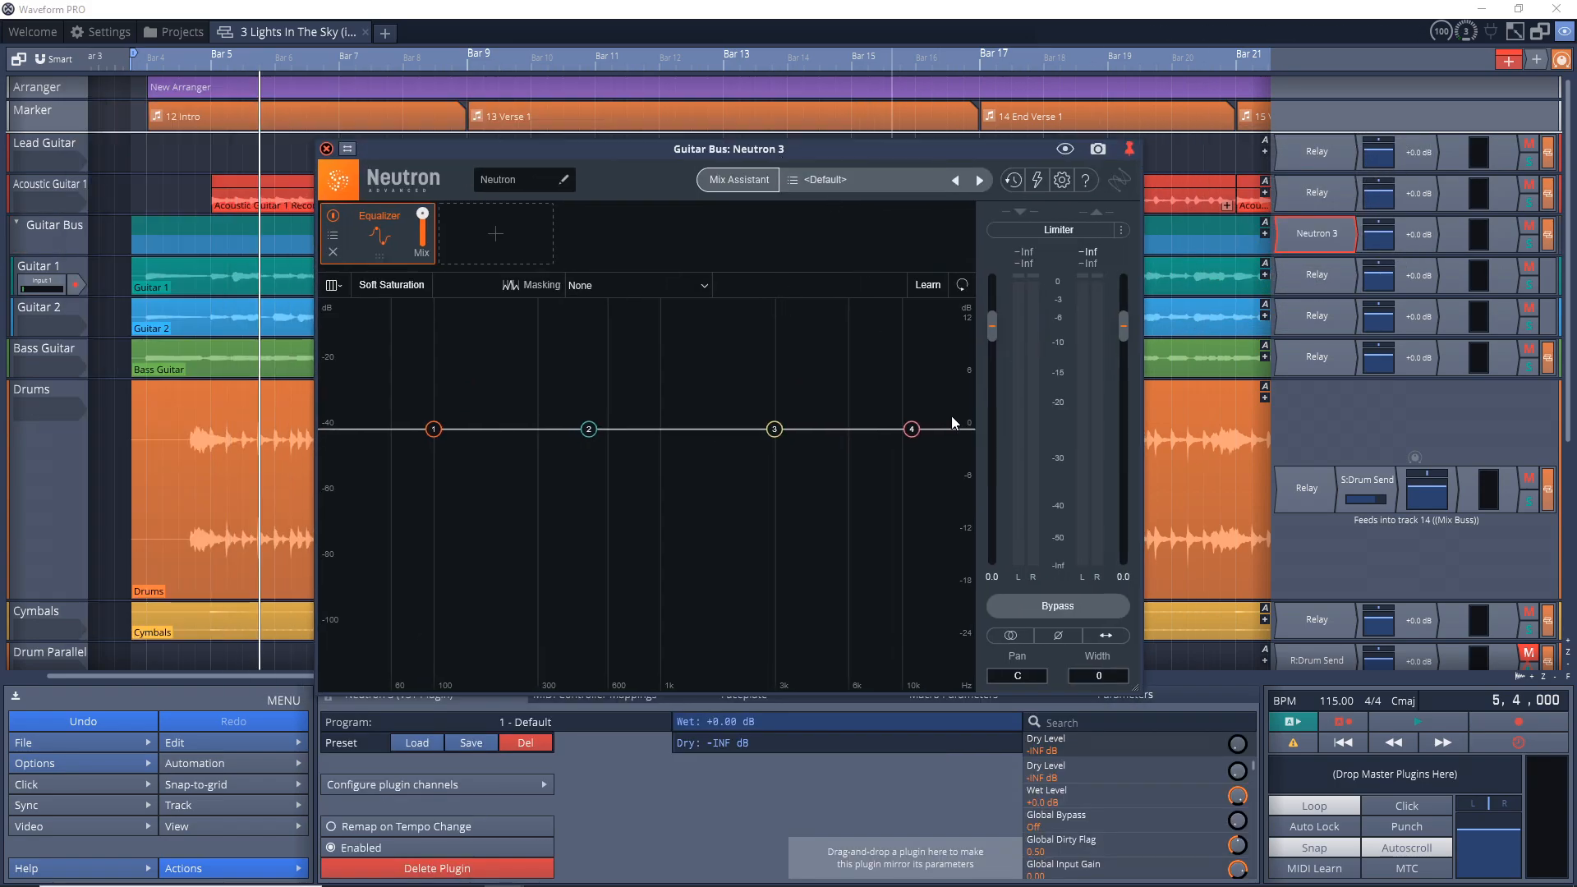
# - Start Neutron's Mix Assistant in Track Enhance mode with the Clean Electric guitar instrument, Balanced style and Medium intensity
pyautogui.click(744, 180)
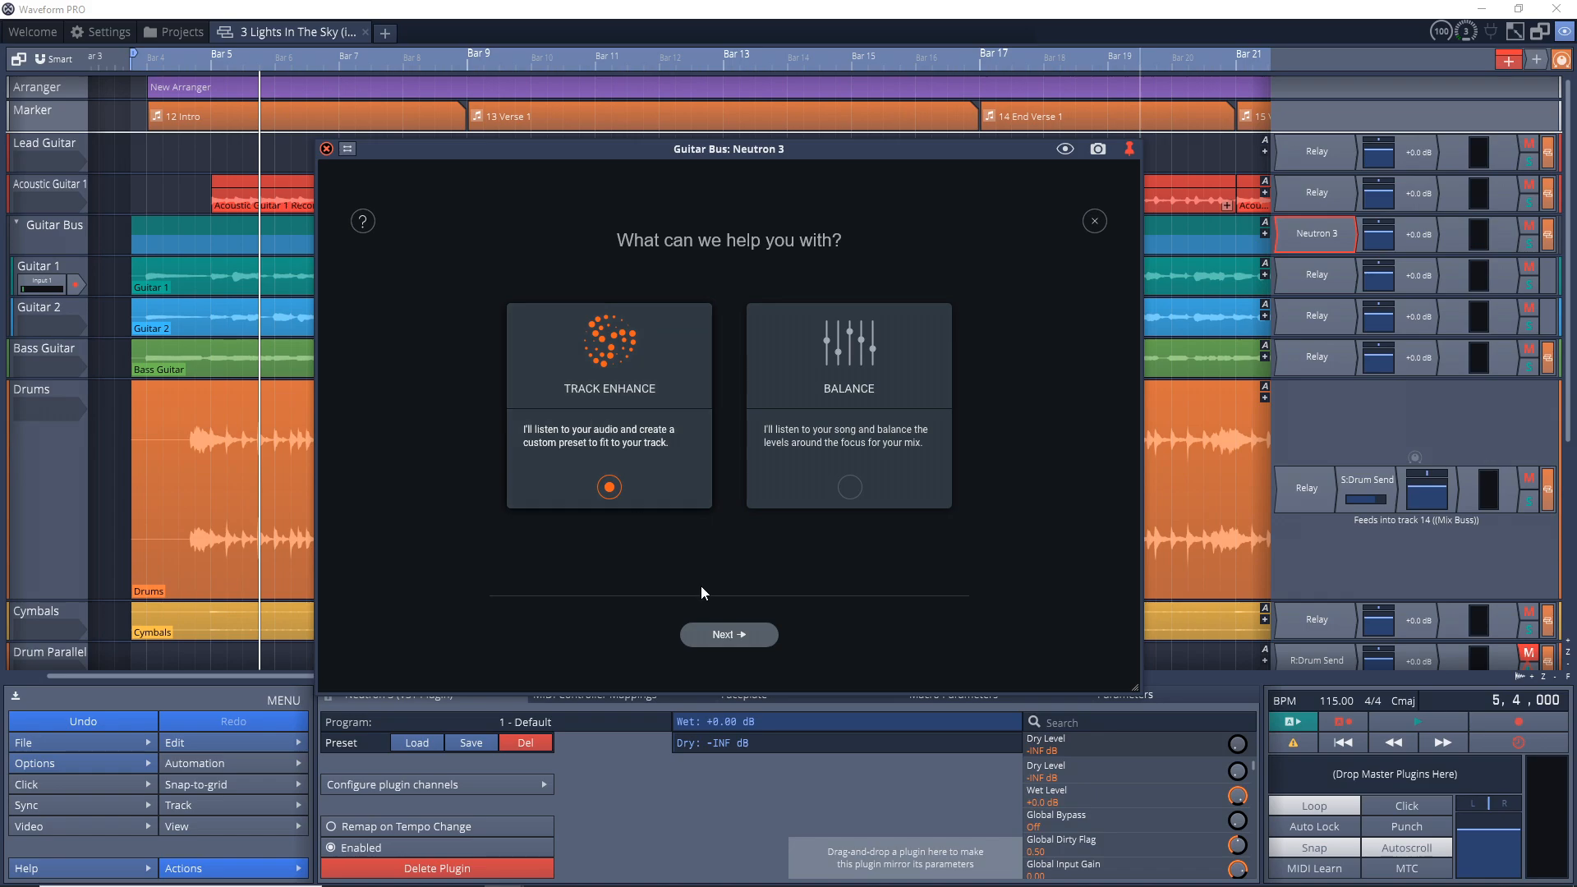
pyautogui.click(727, 638)
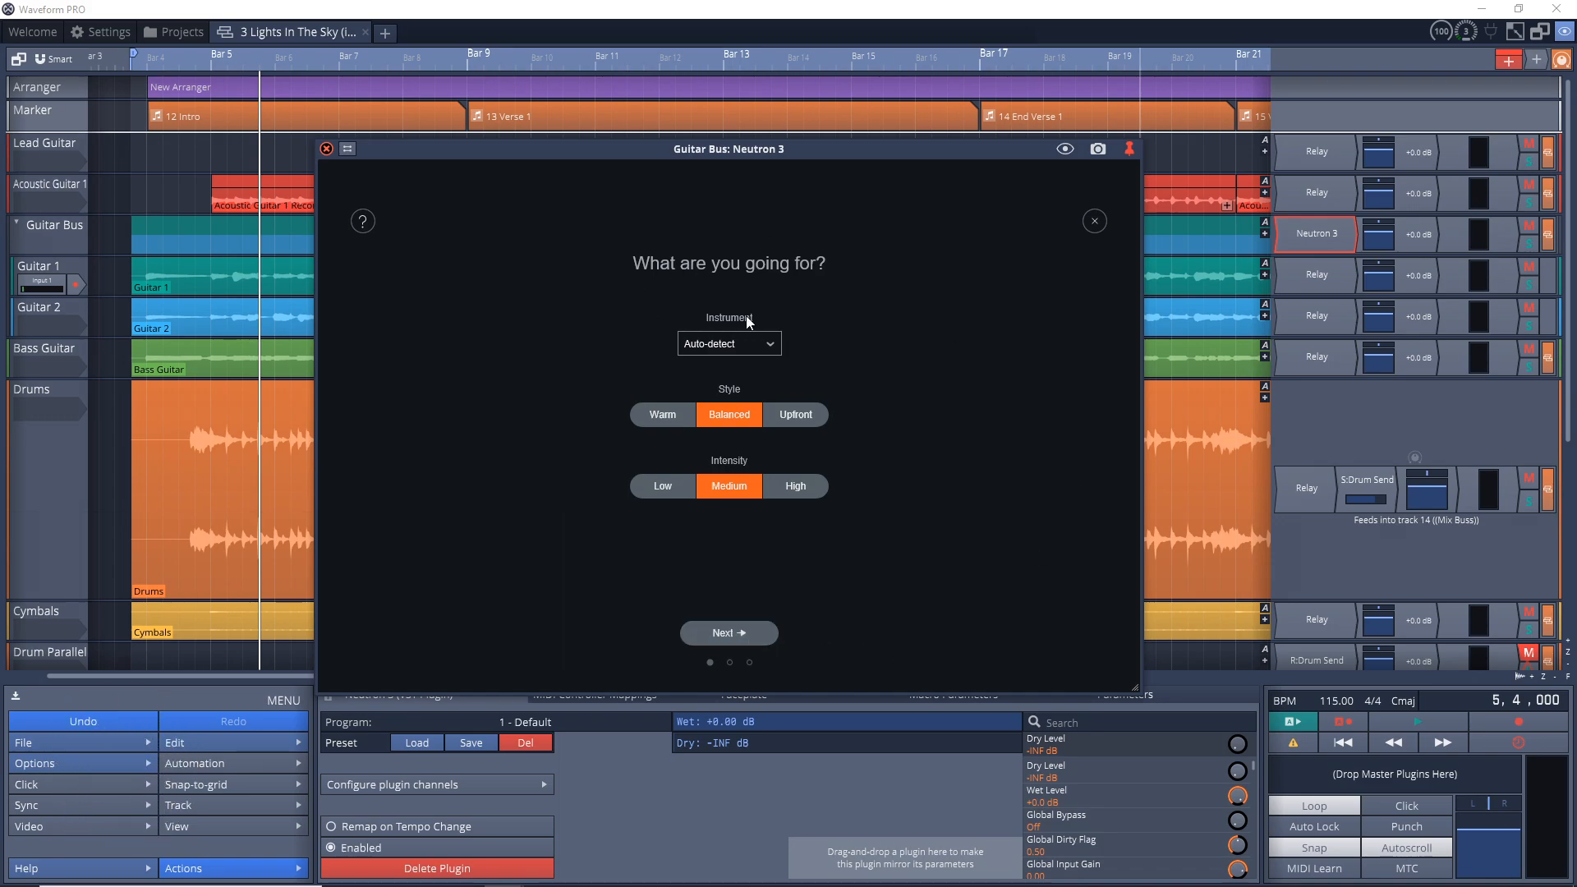
pyautogui.click(752, 344)
pyautogui.moveTo(762, 419)
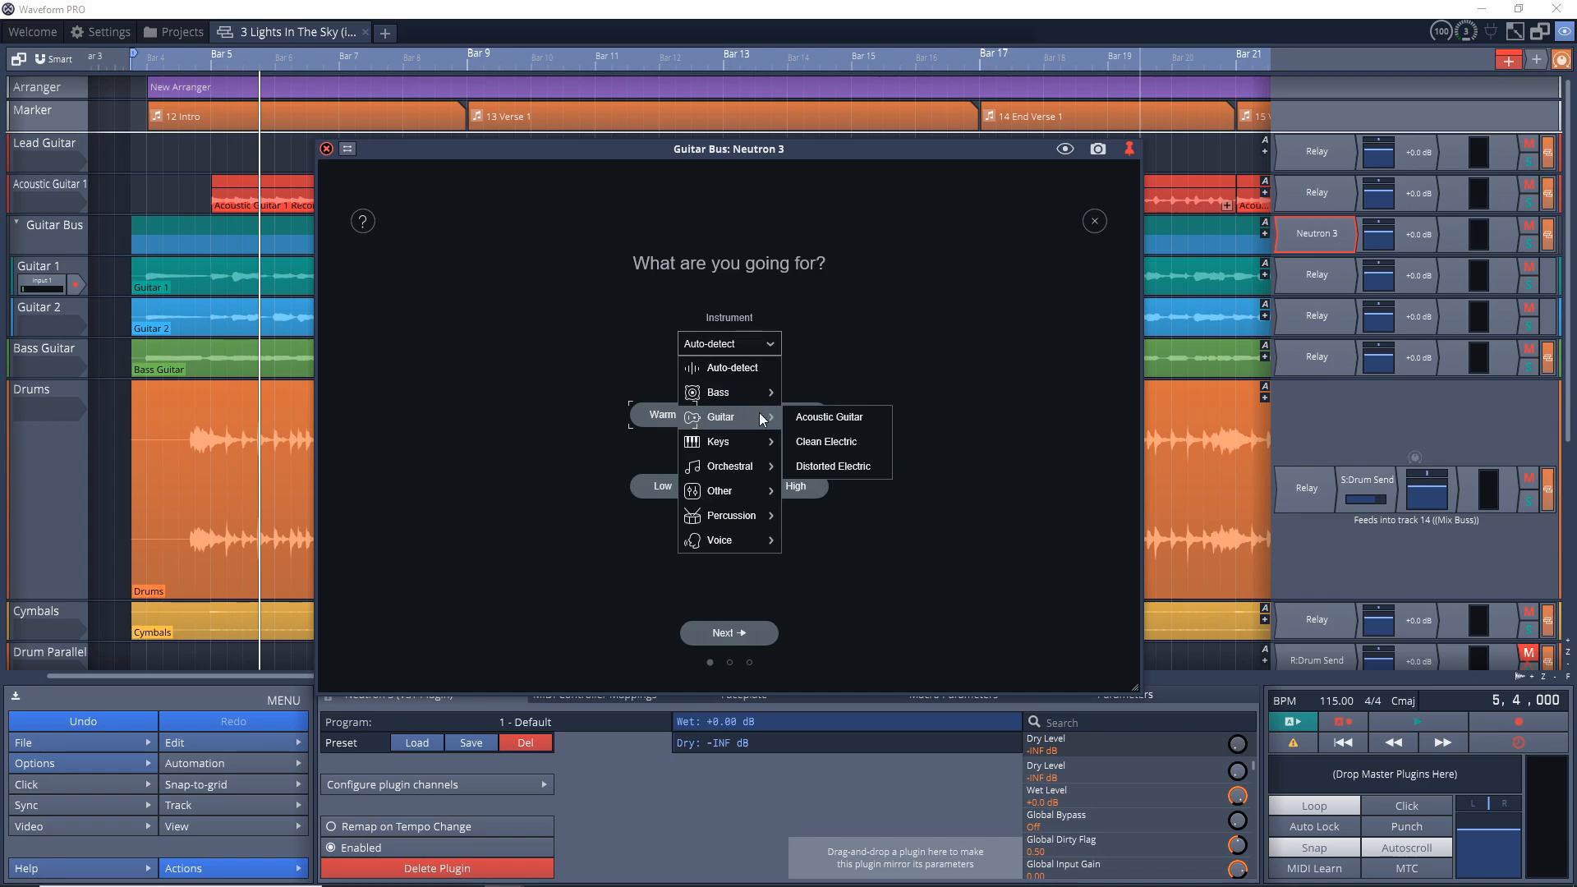
pyautogui.click(837, 442)
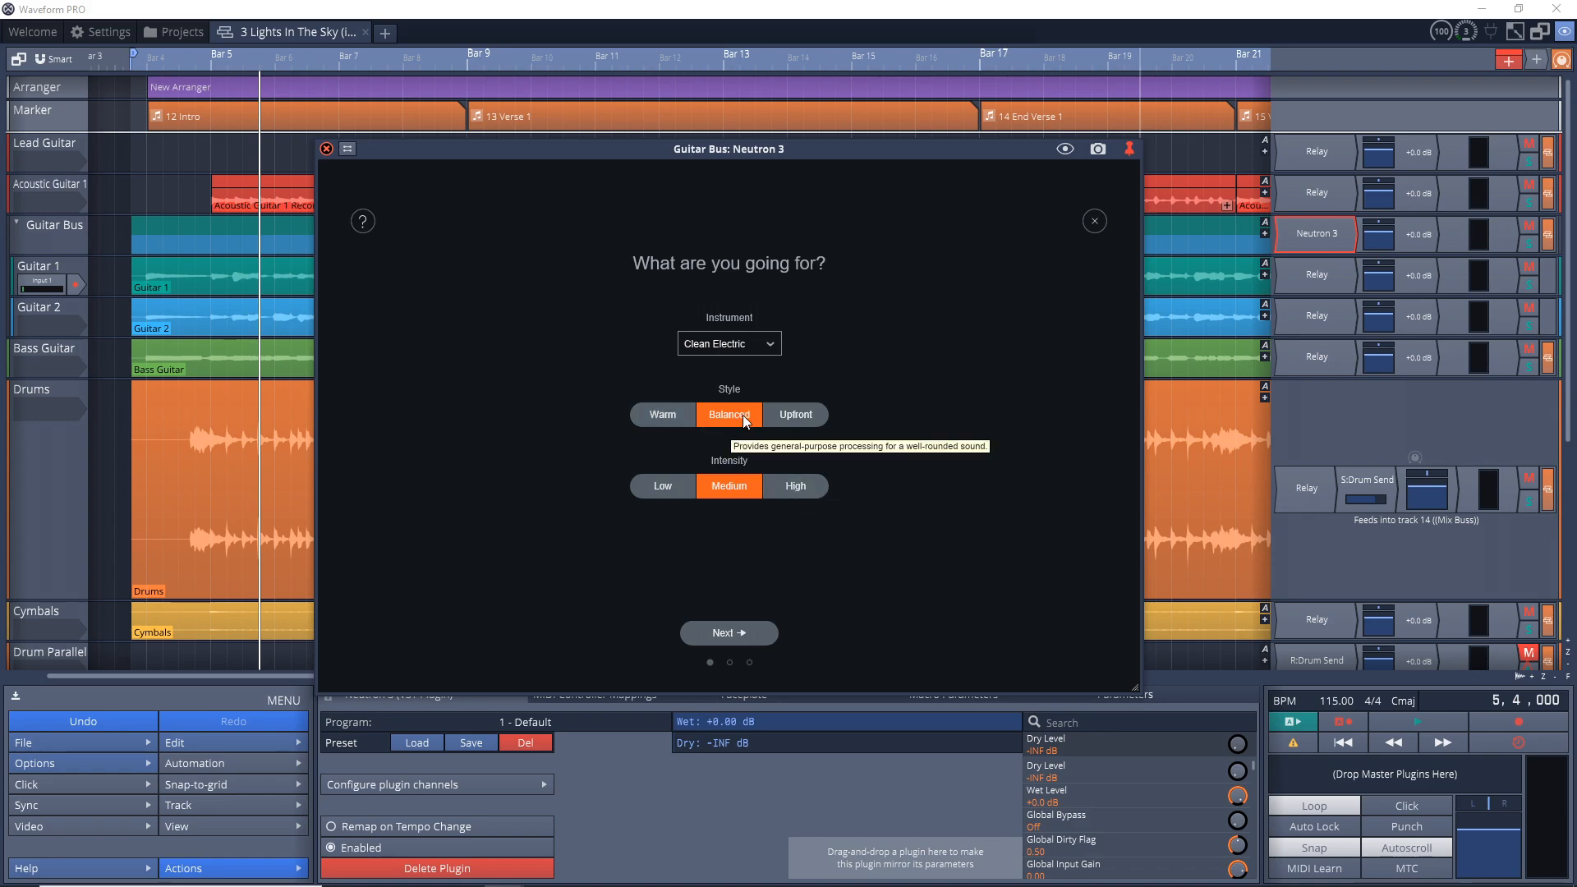
pyautogui.click(728, 634)
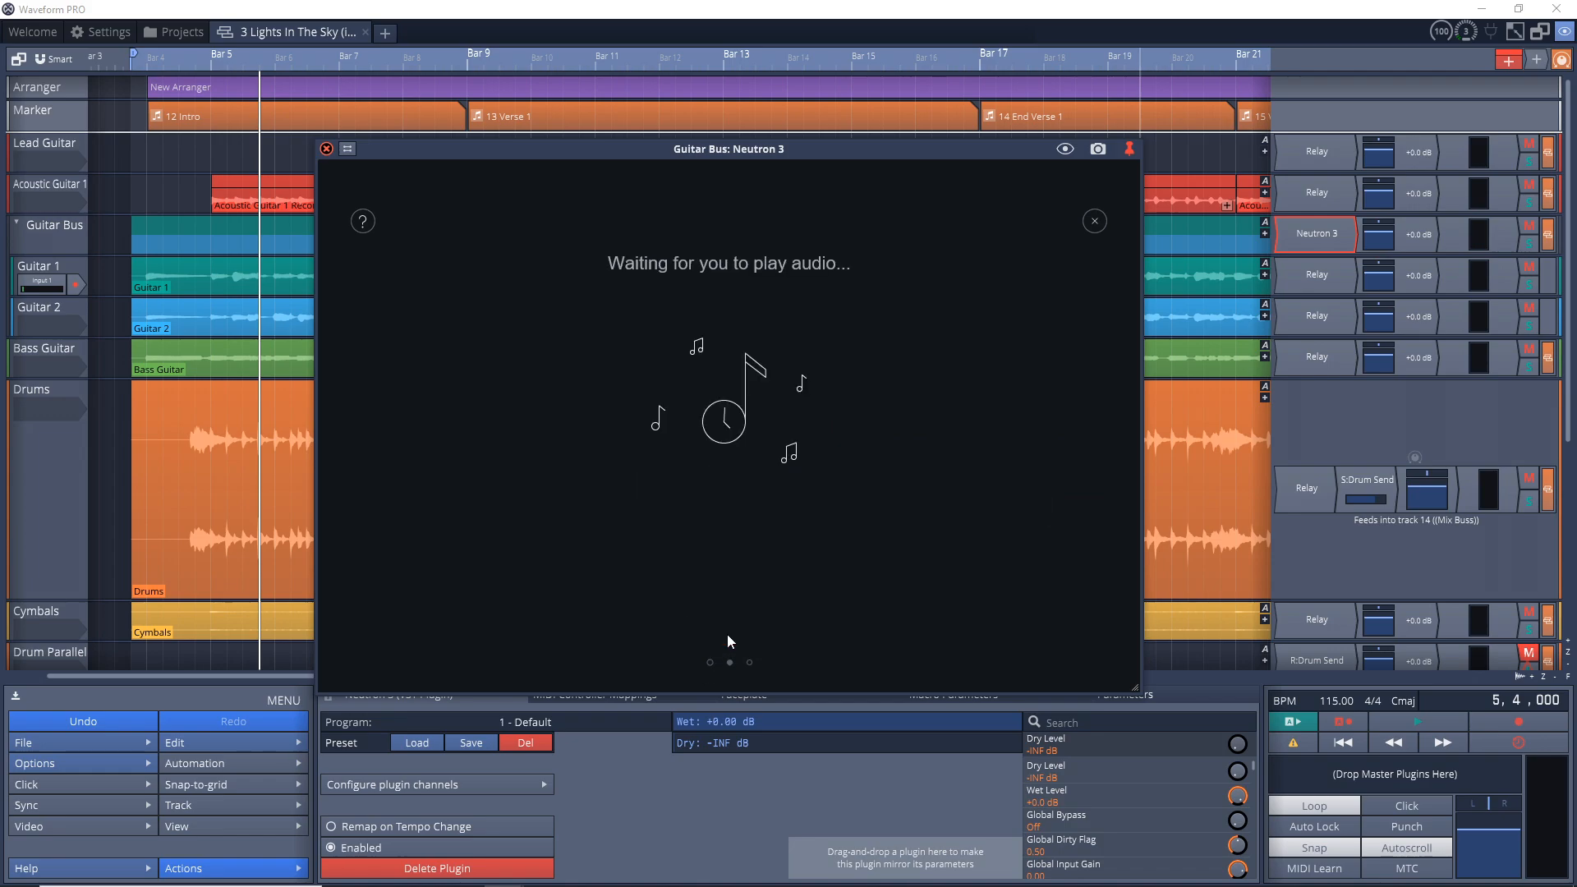
# - Play the song from bar 5 so Mix Assistant can analyse the Guitar Bus, stop playback and accept its suggestion
pyautogui.click(241, 654)
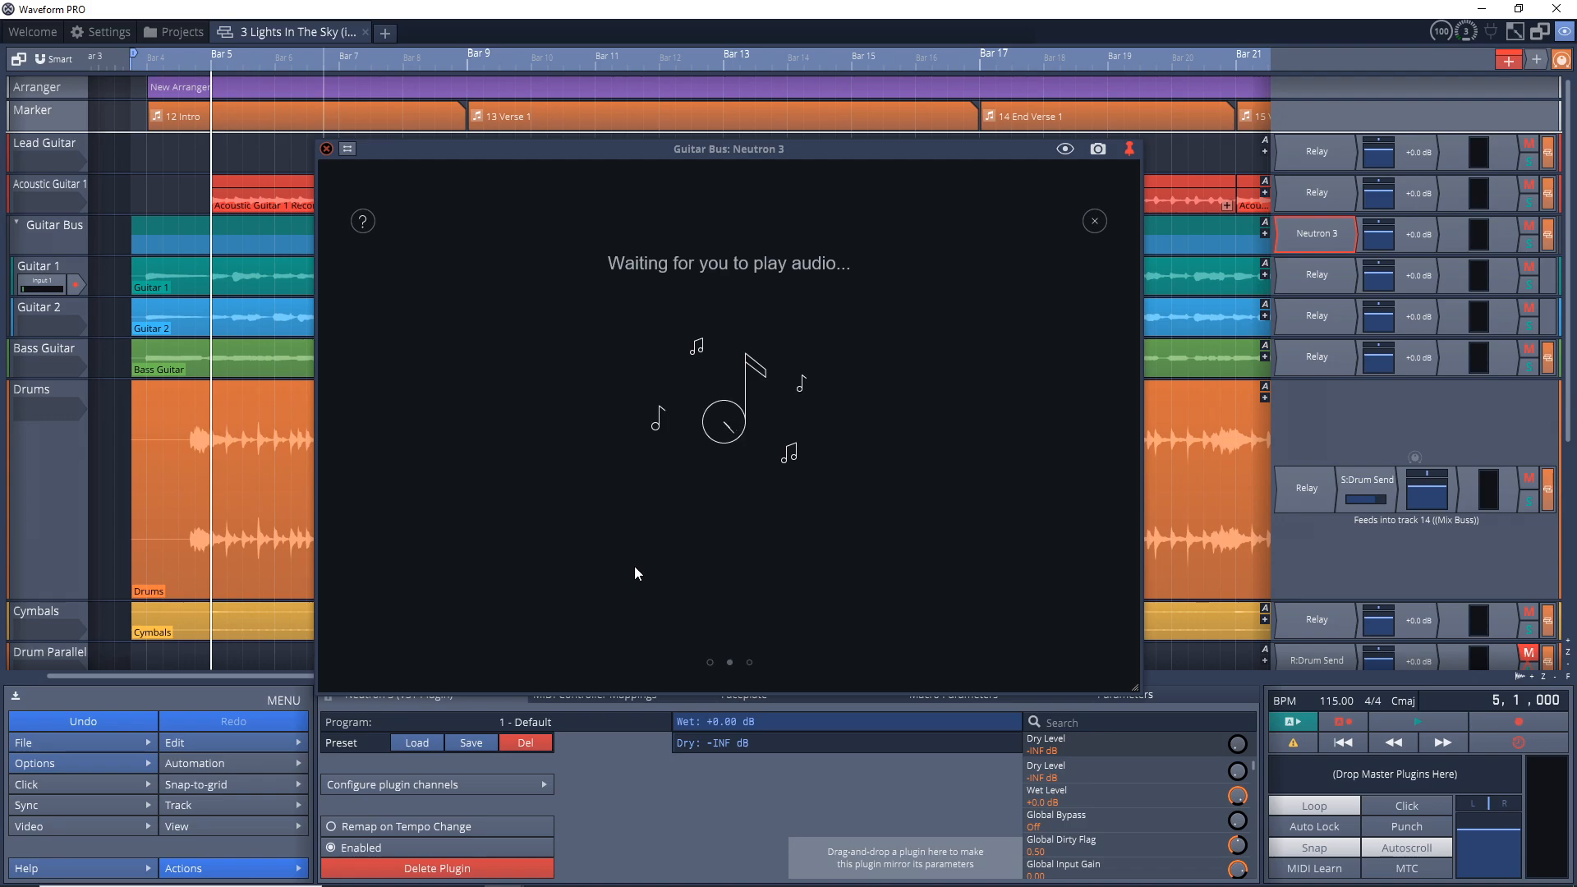
pyautogui.press('space')
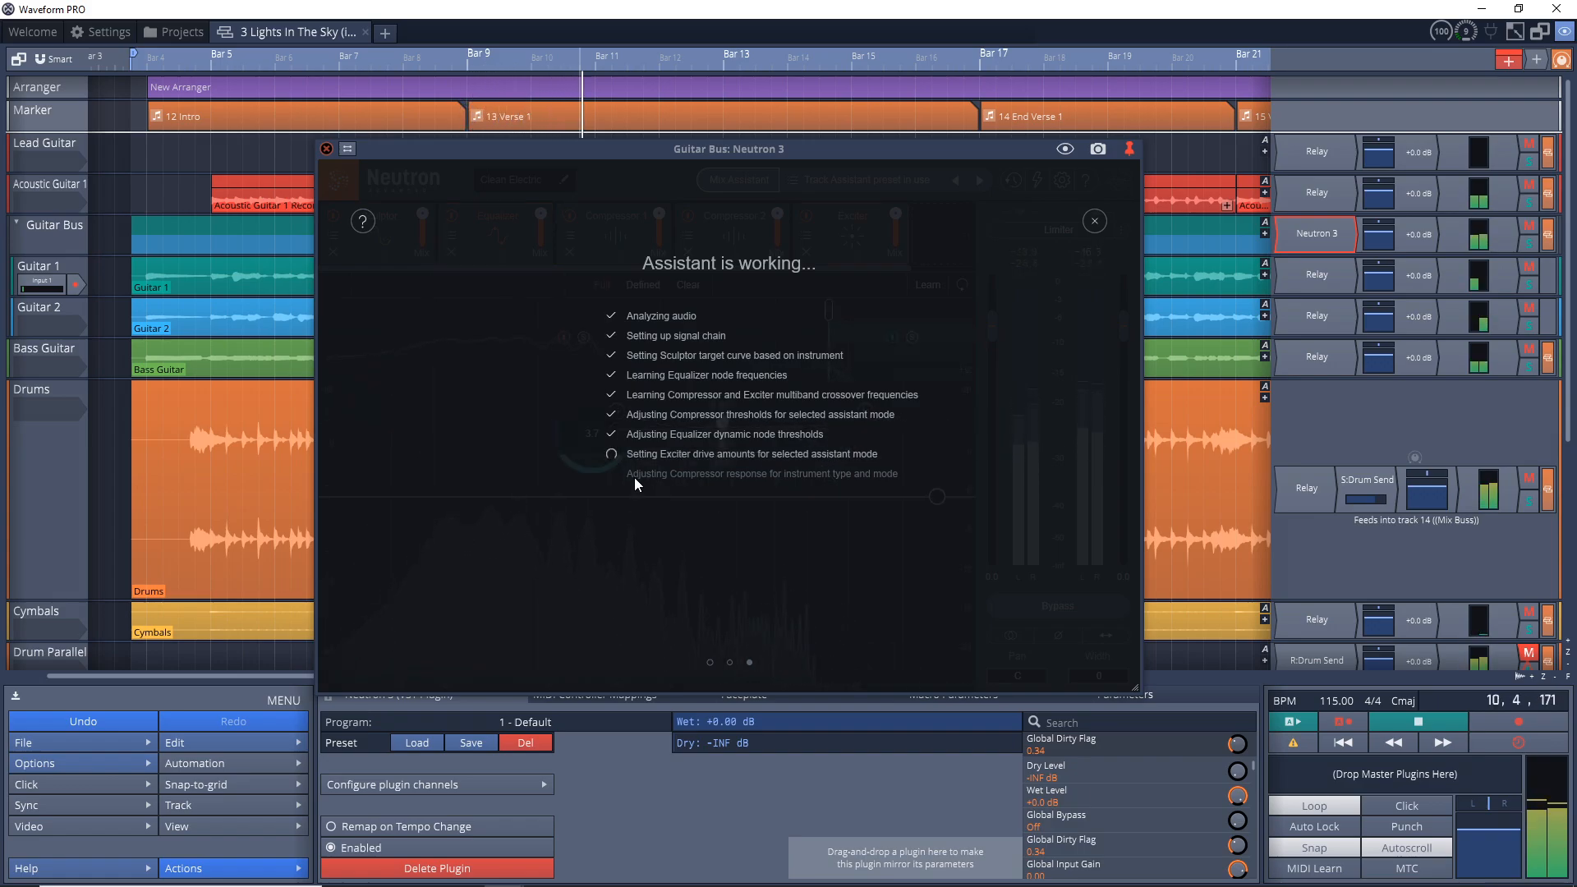
pyautogui.click(645, 10)
pyautogui.press('space')
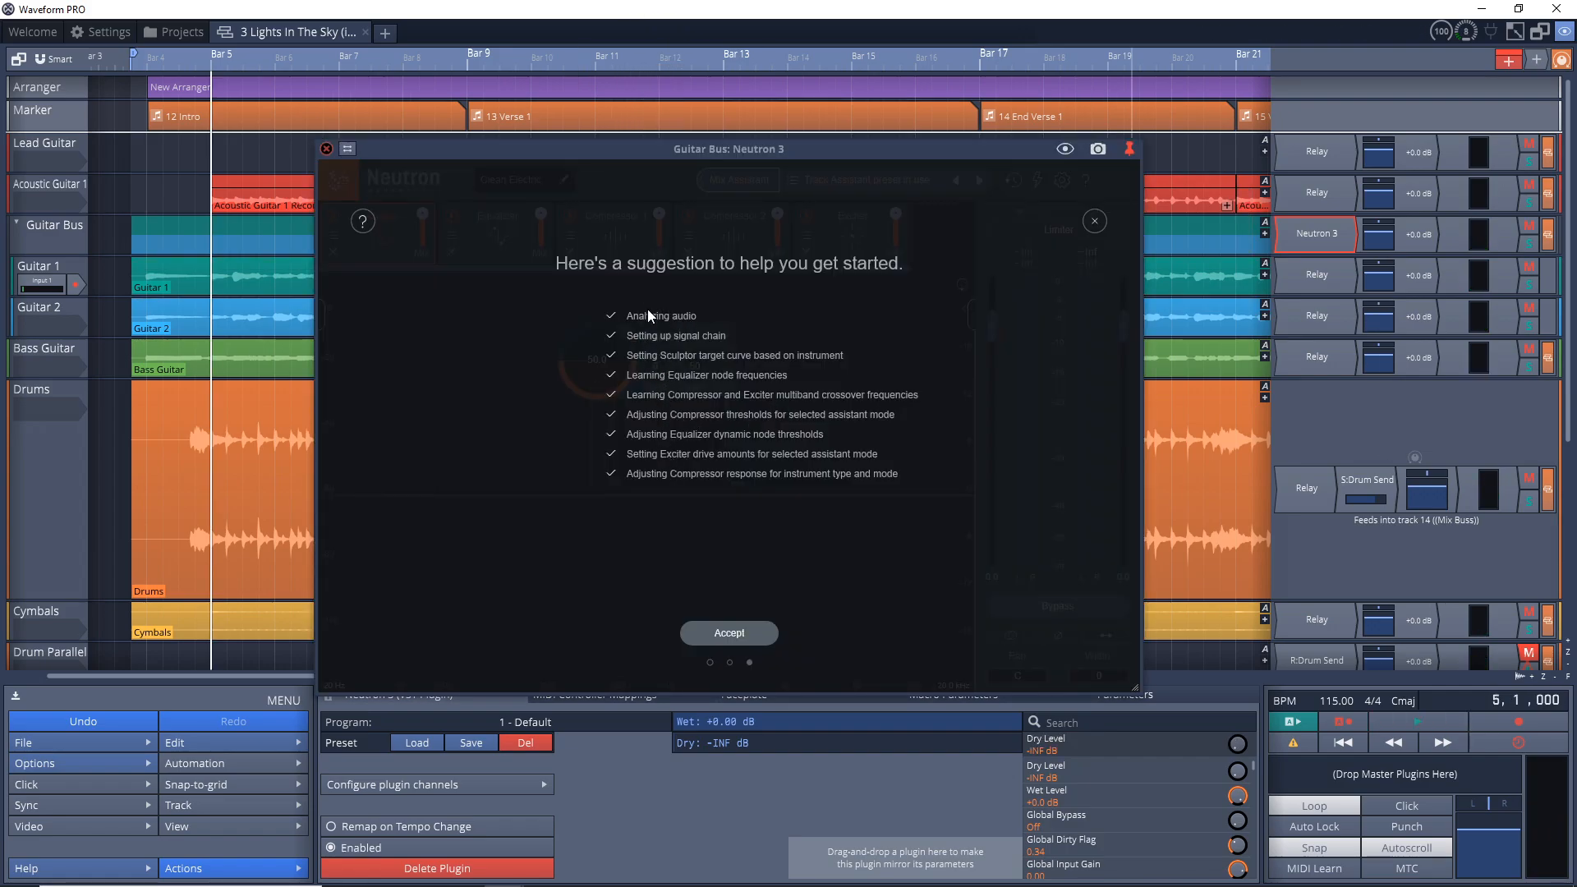
pyautogui.click(721, 633)
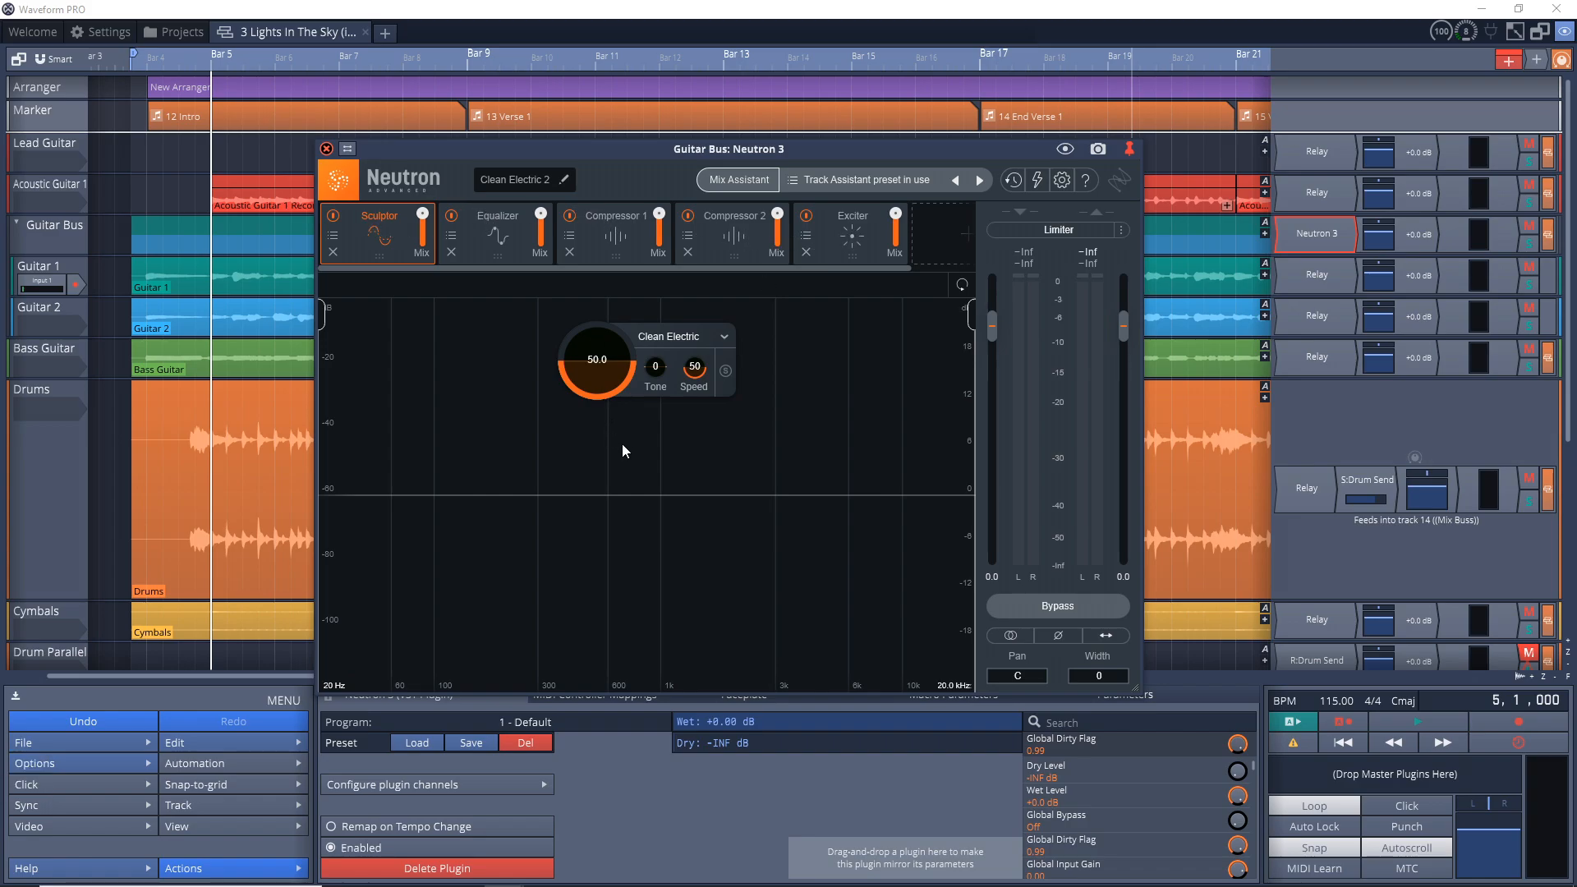
# - Solo the Guitar Bus and play it from bar 6, comparing the sound with Neutron bypassed and active
pyautogui.click(1529, 244)
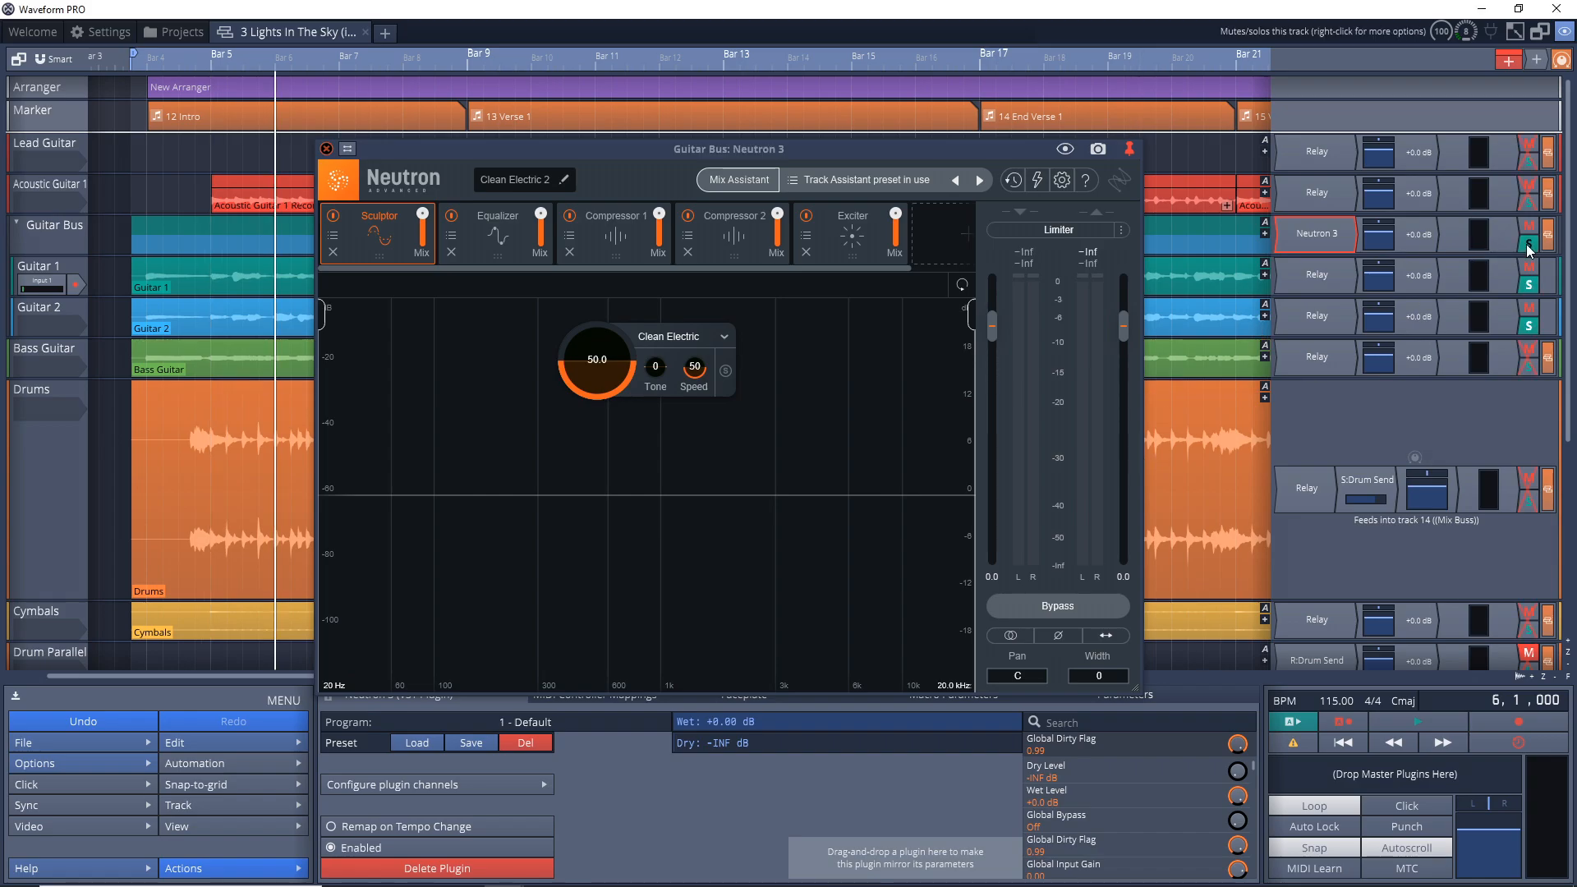
pyautogui.press('space')
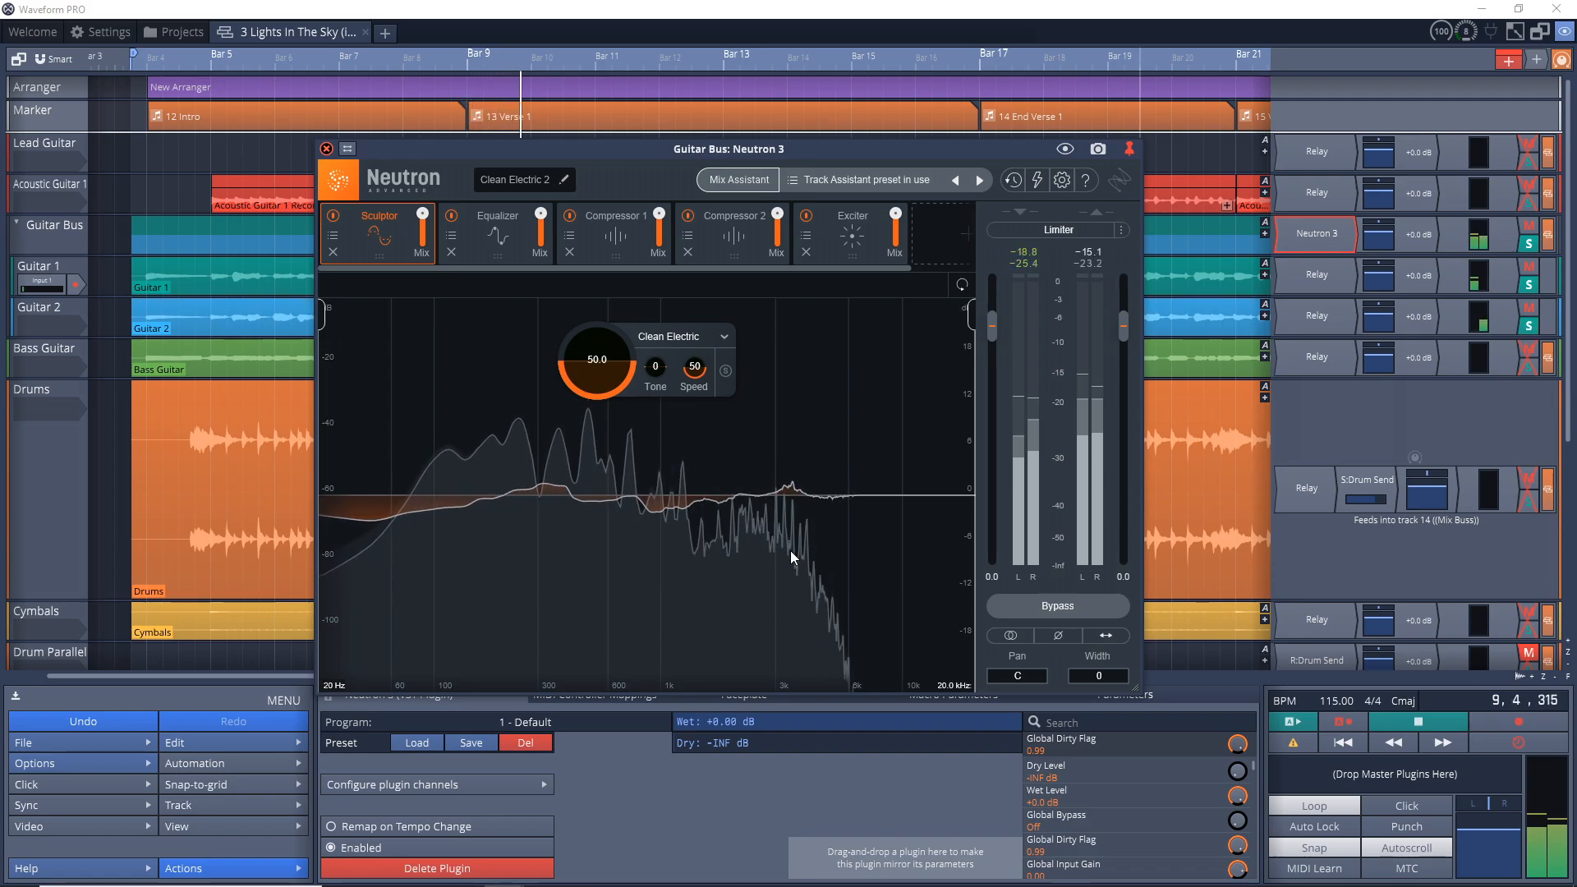
pyautogui.click(1072, 606)
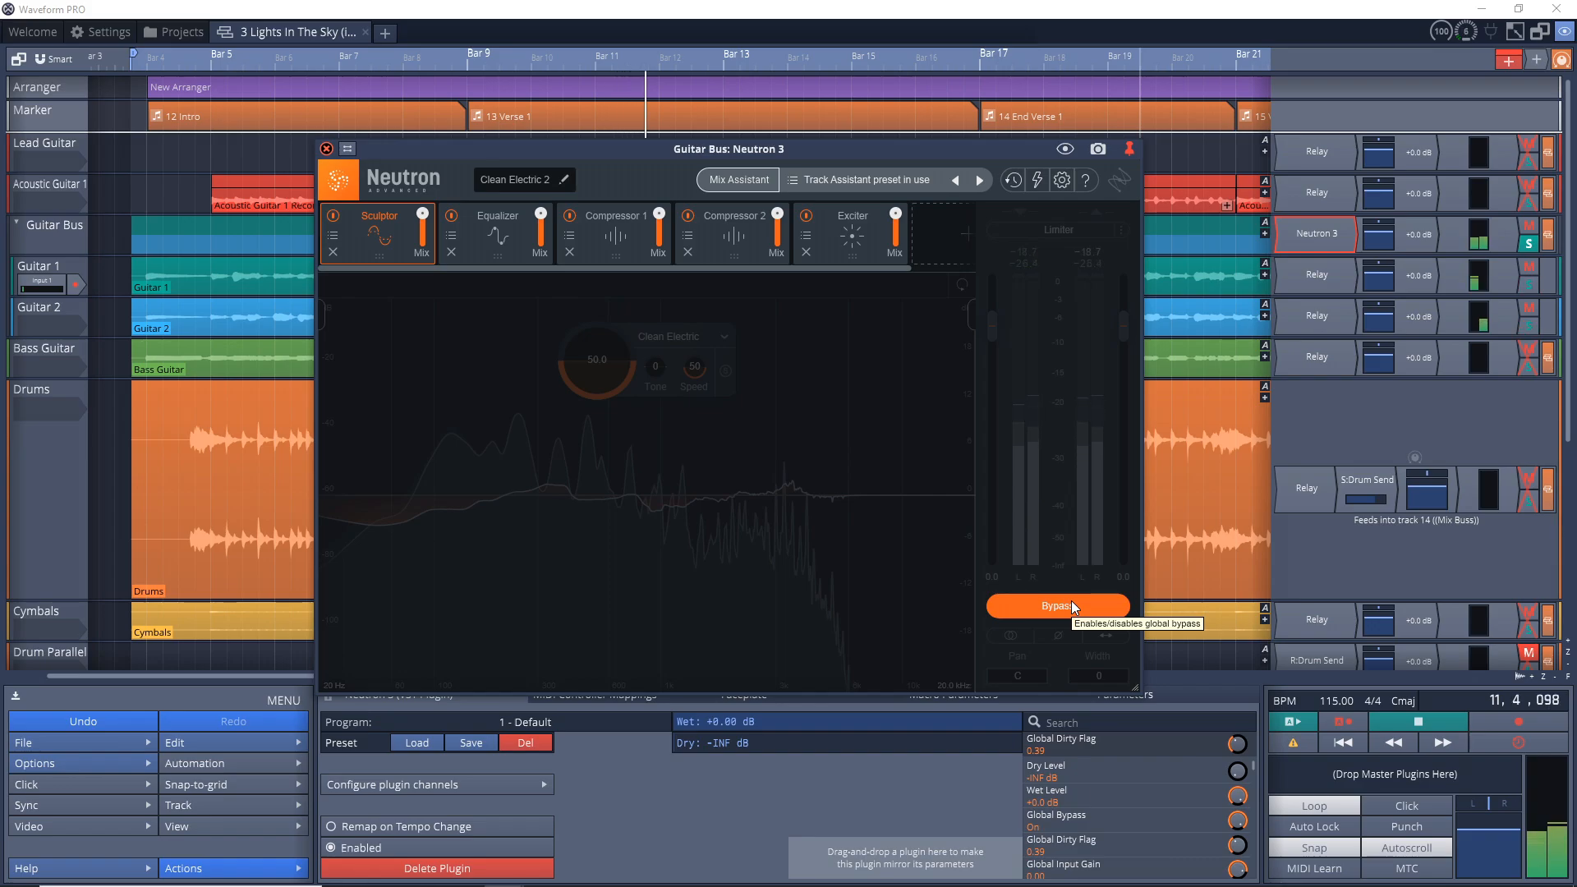
pyautogui.click(1072, 603)
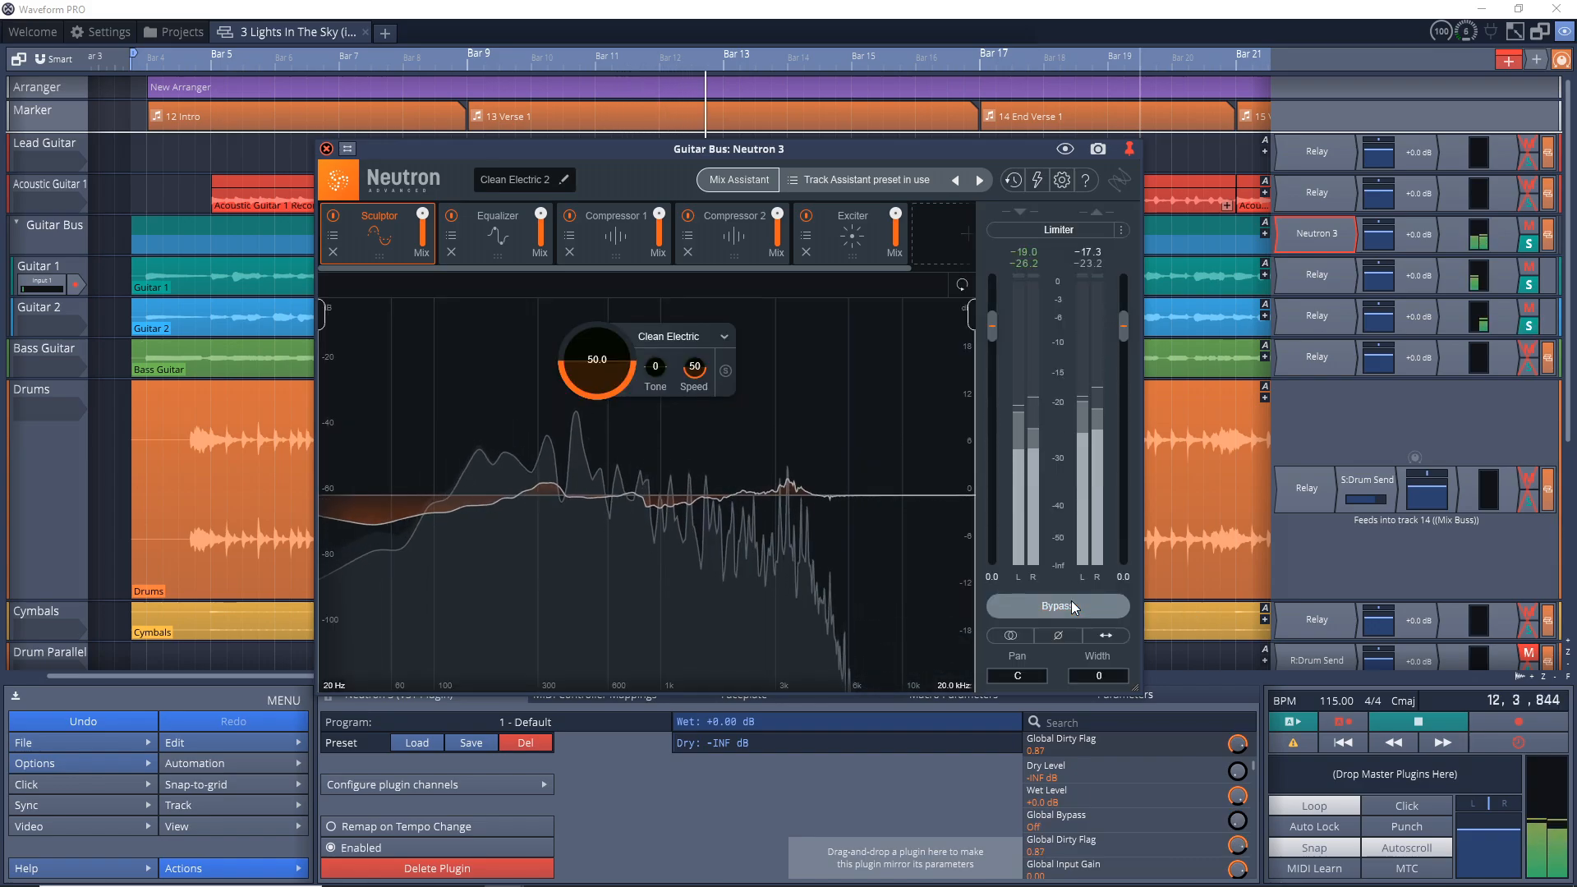
pyautogui.press('space')
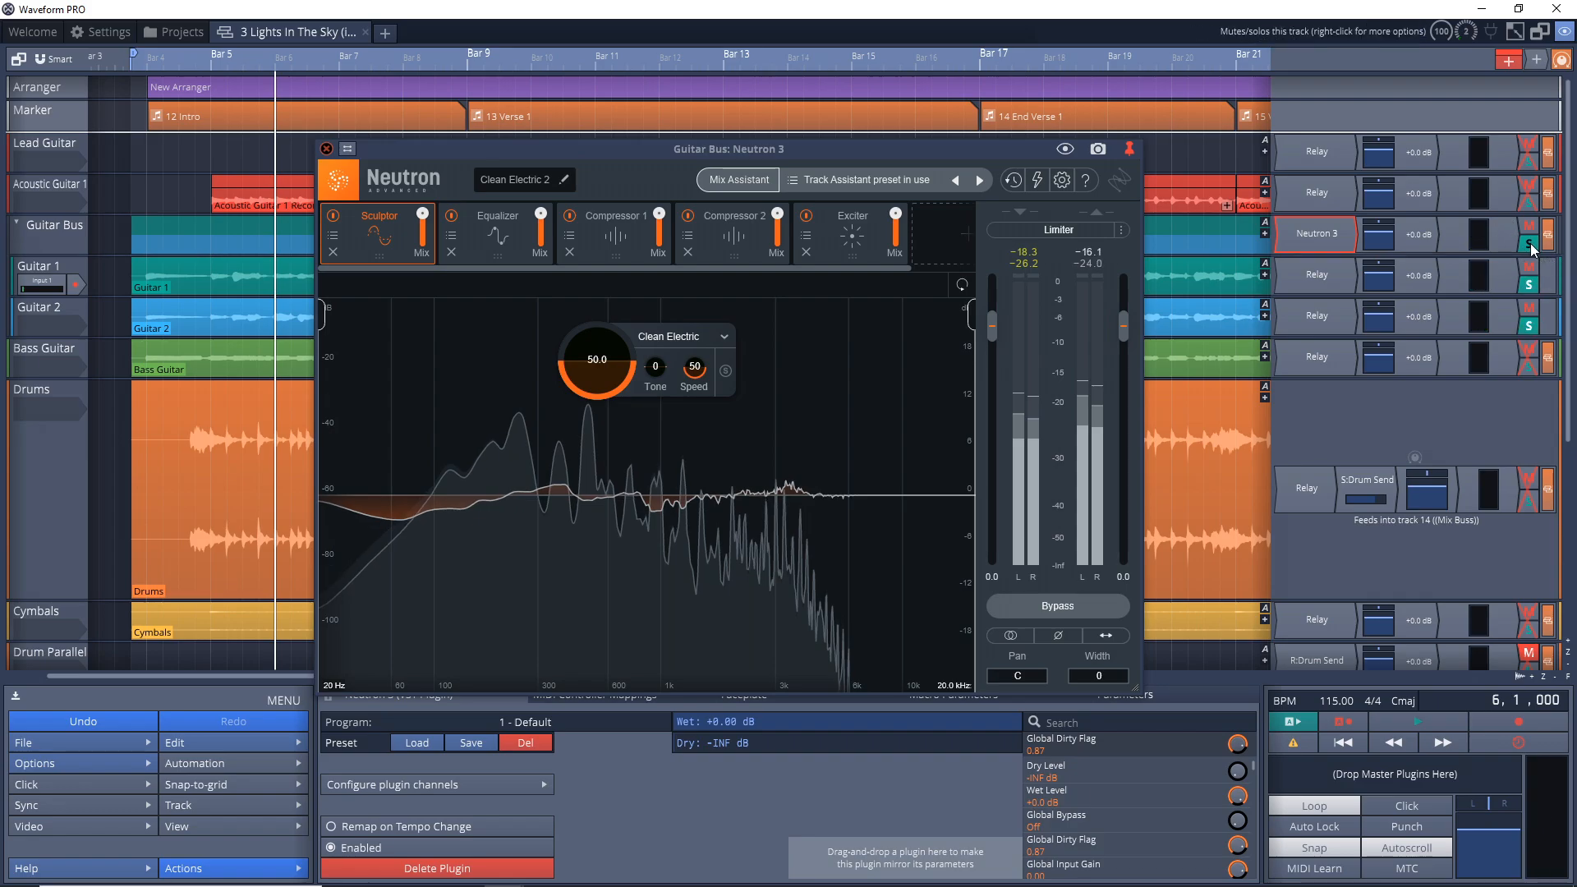
# - Play the full mix from bar 6, comparing the Guitar Bus with Neutron bypassed and active, stop playback and close the plugin window
pyautogui.press('space')
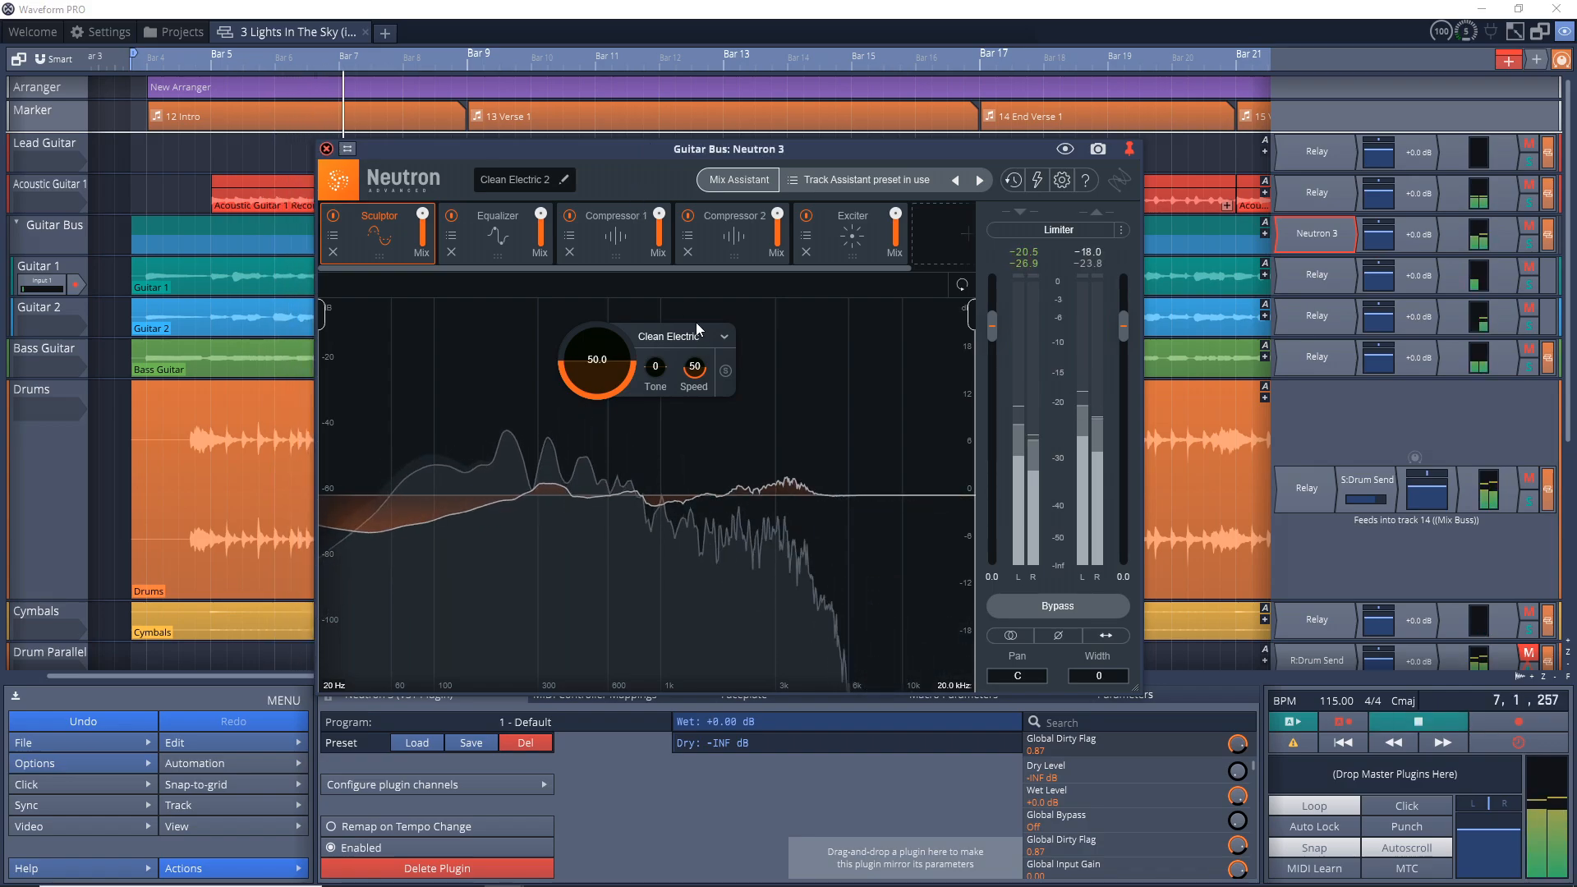
pyautogui.click(1076, 609)
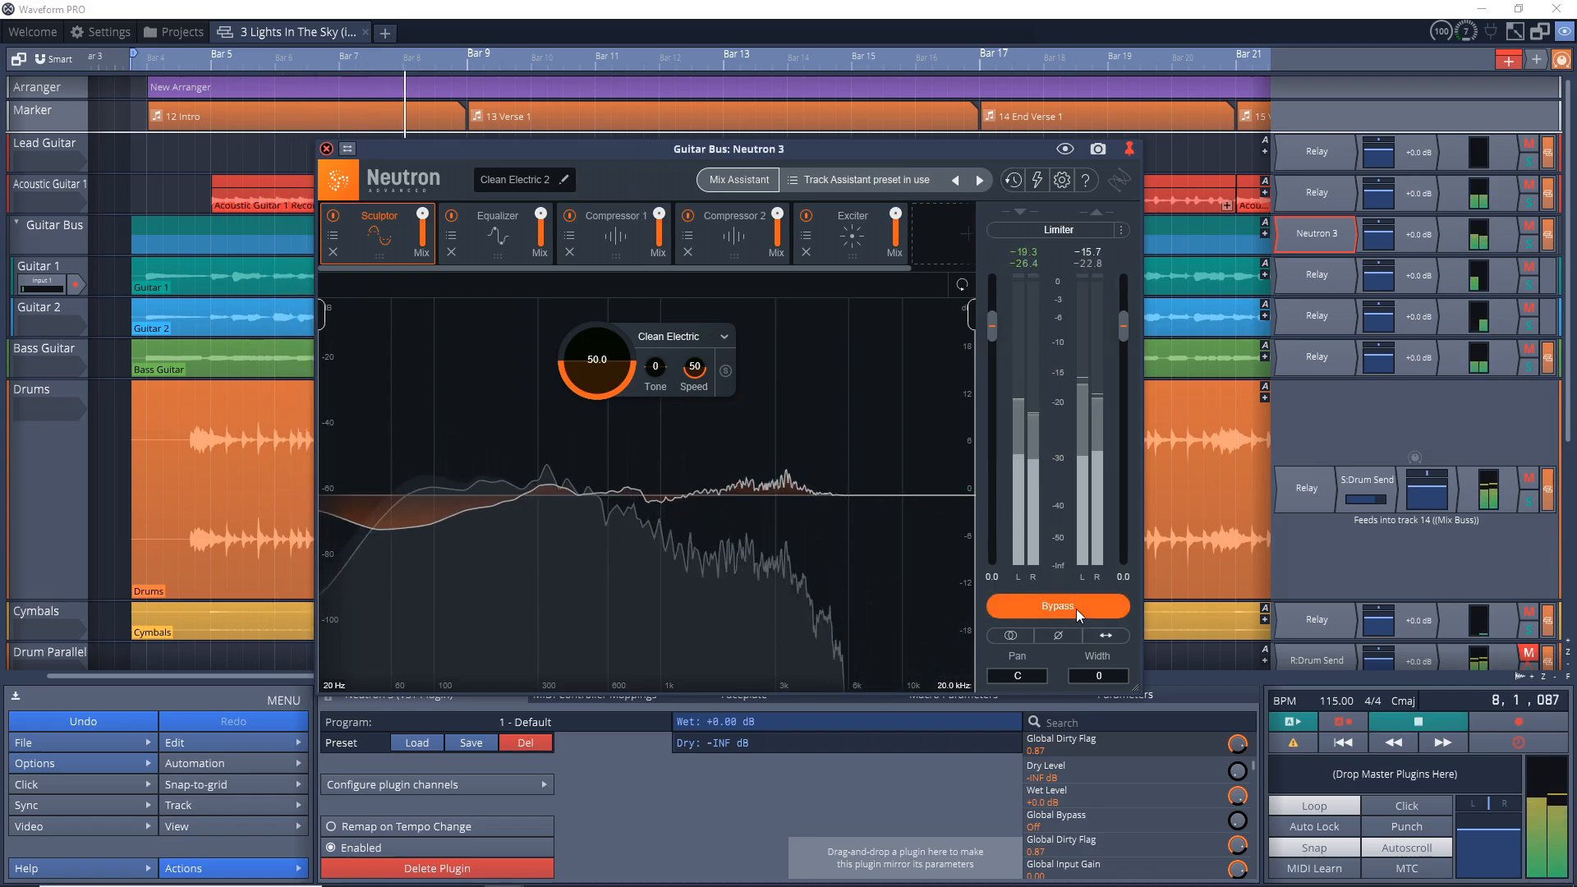
pyautogui.click(1077, 609)
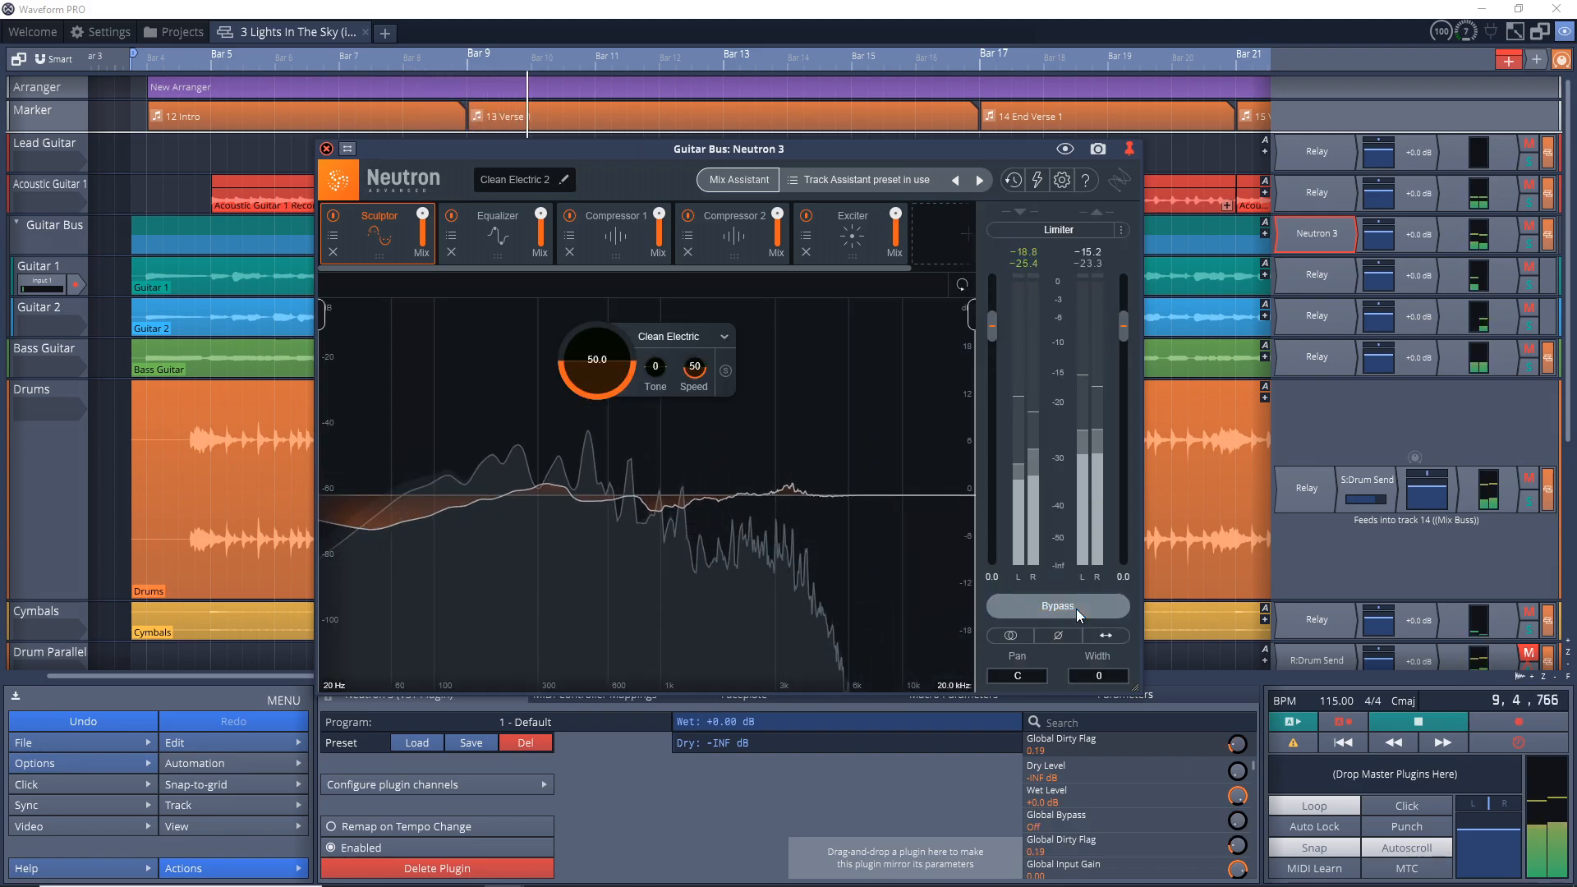
pyautogui.press('space')
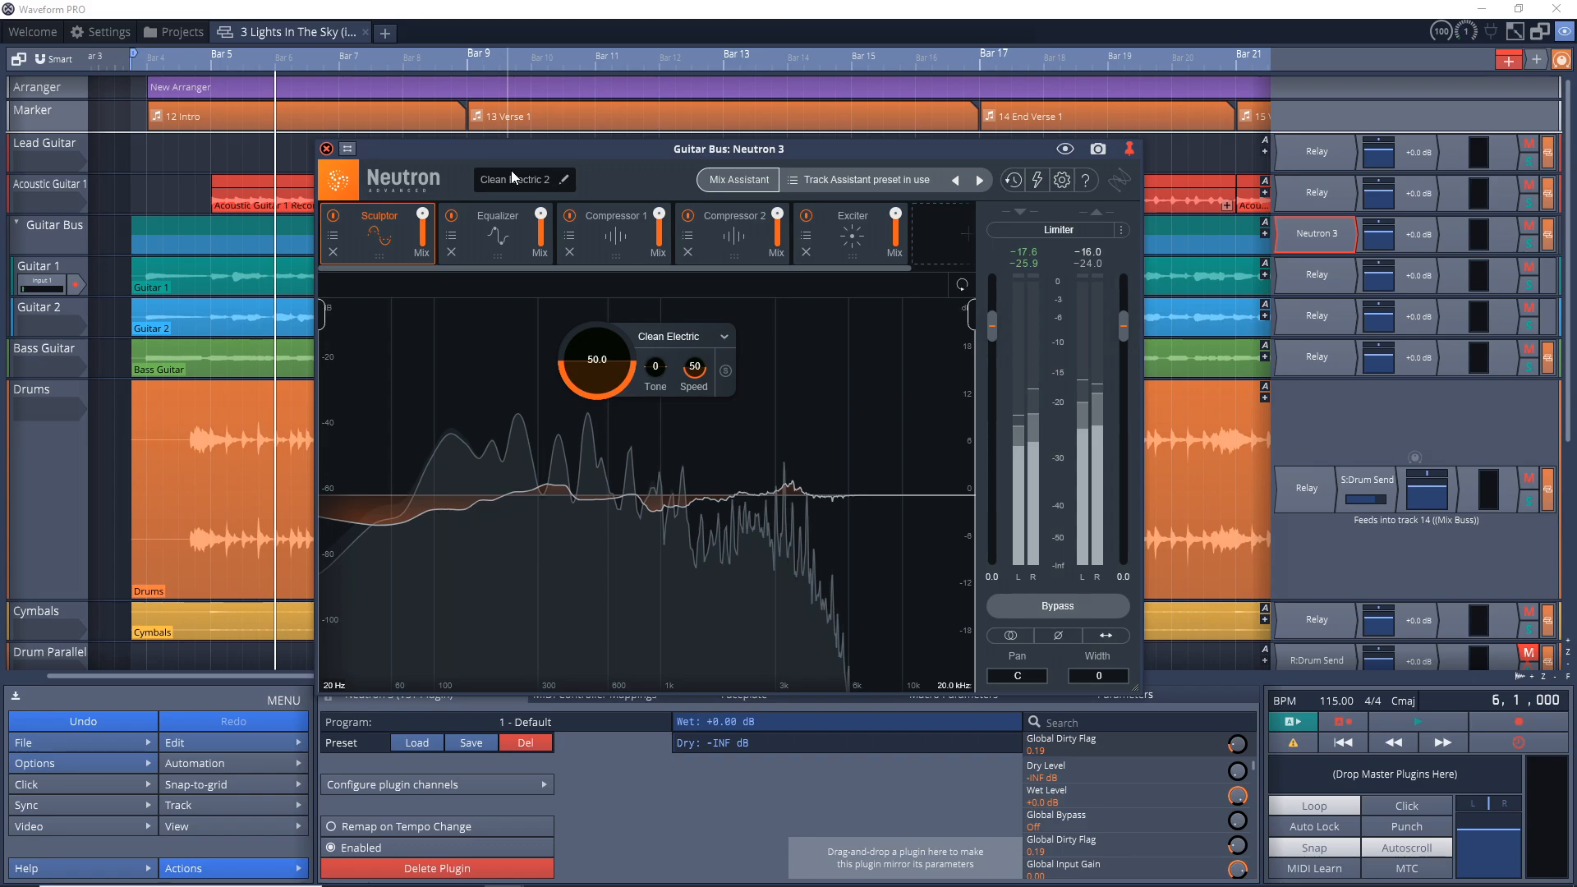
pyautogui.click(326, 149)
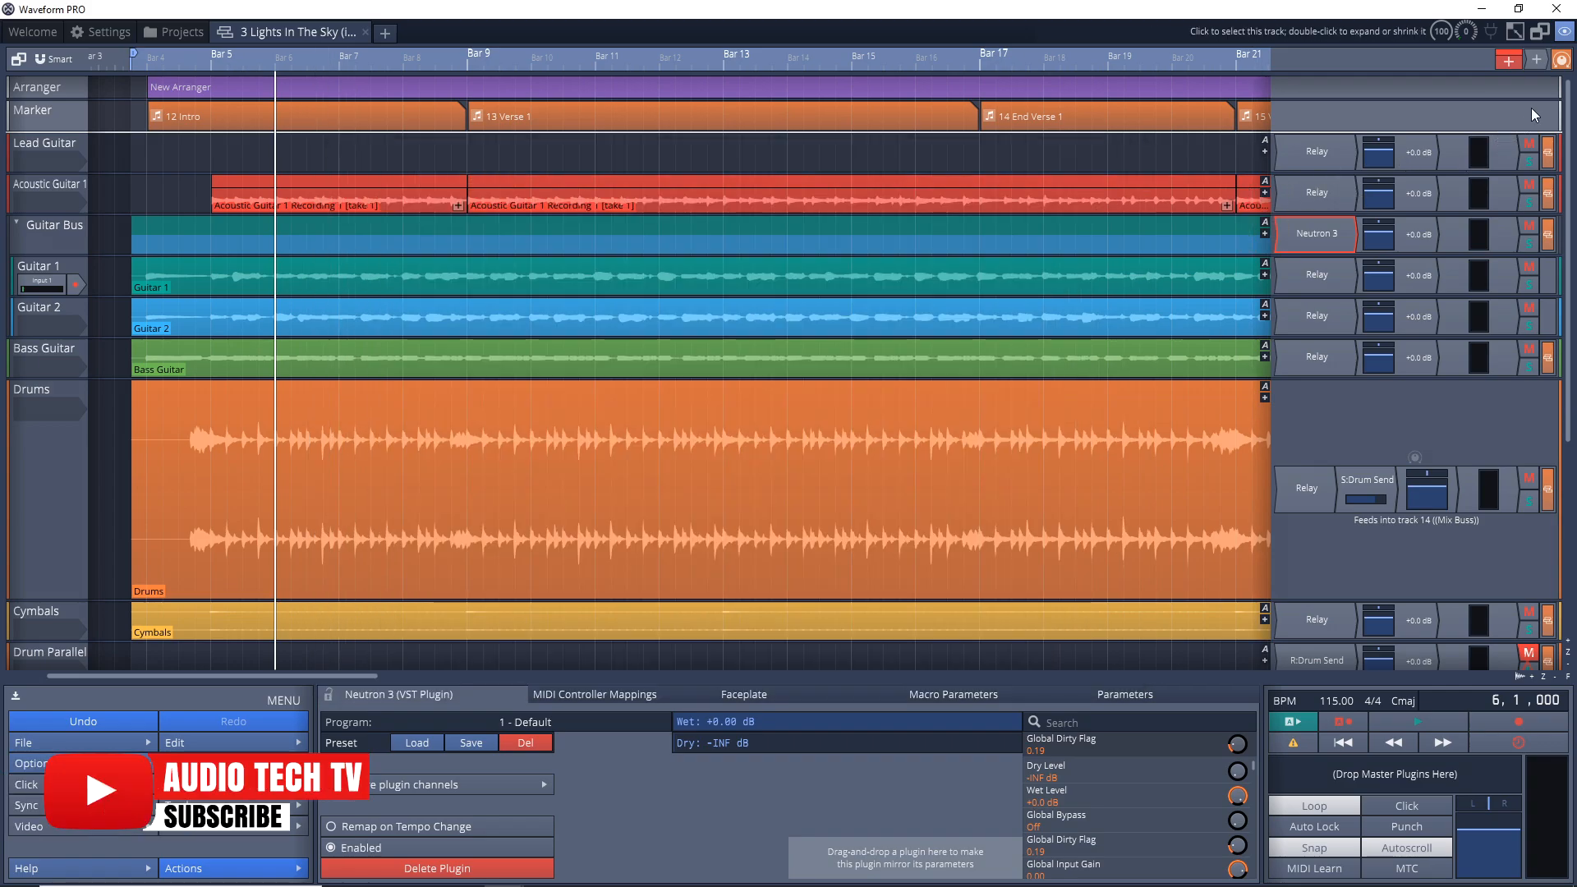
# - Insert Neutron 3 on the Acoustic Guitar 1 track between Relay and the volume plugin, and name the instance "Acoustic Neutron"
pyautogui.rightClick(1540, 60)
pyautogui.moveTo(938, 214); pyautogui.dragTo(1388, 193)
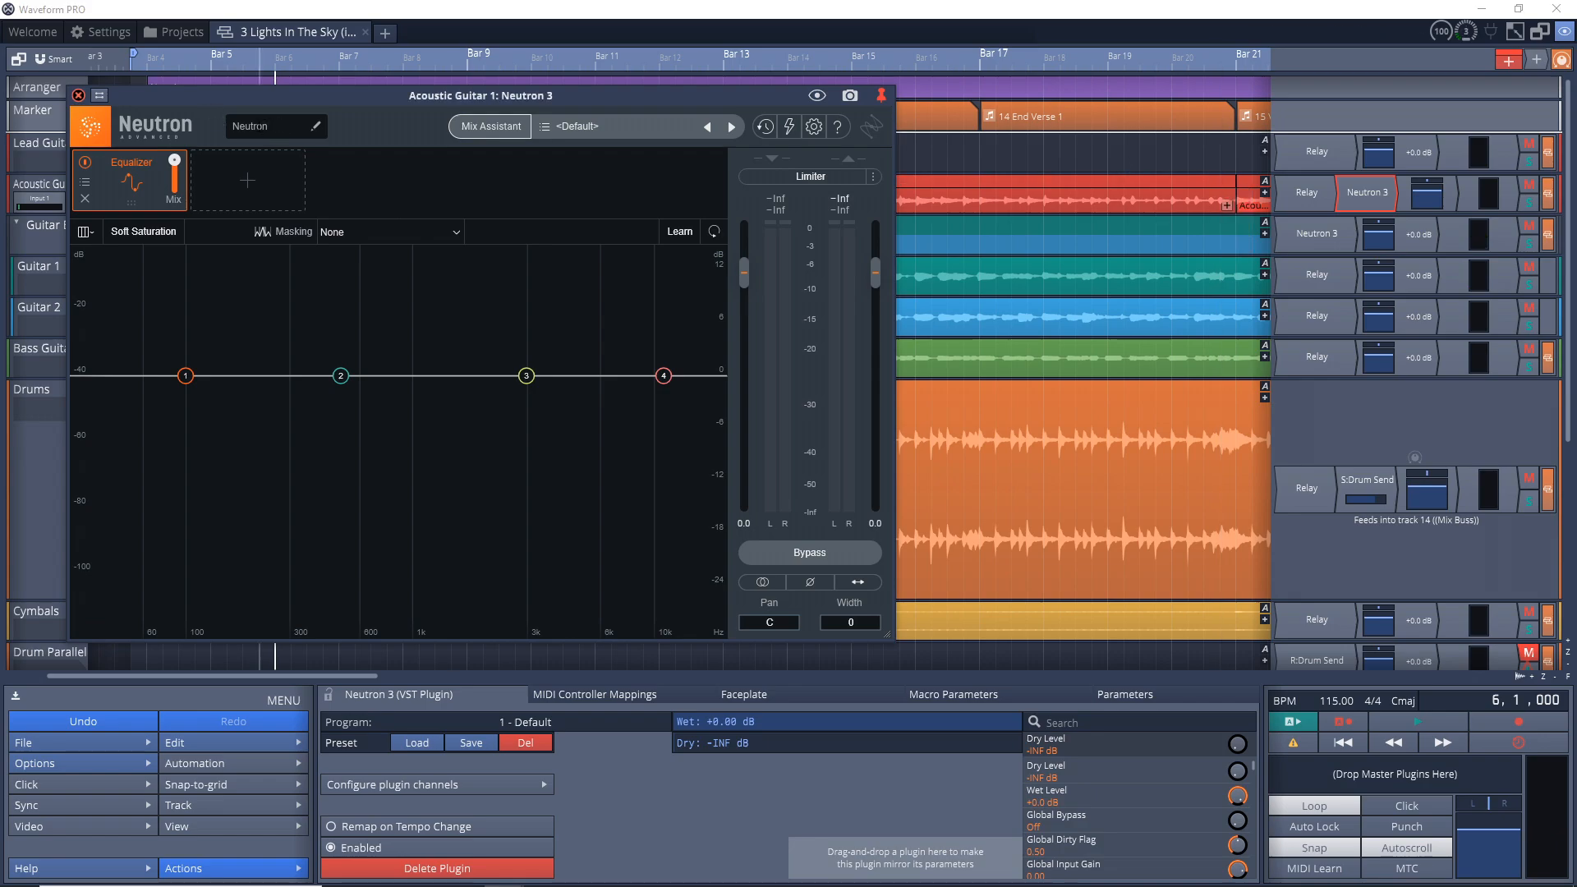
pyautogui.click(238, 127)
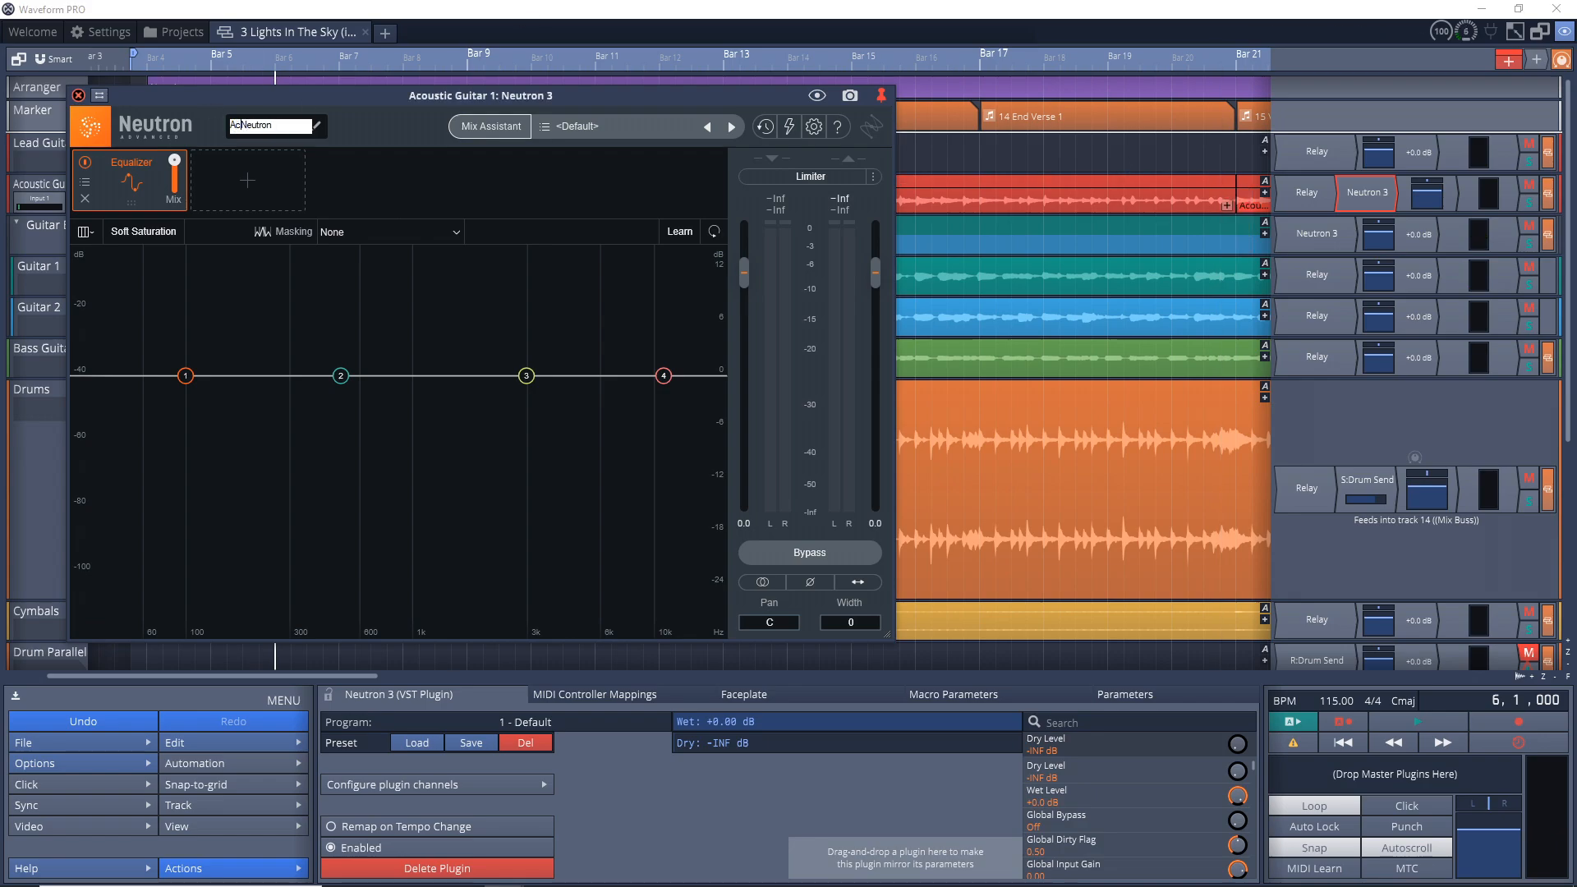
pyautogui.write('Acoustic')
pyautogui.press('Return')
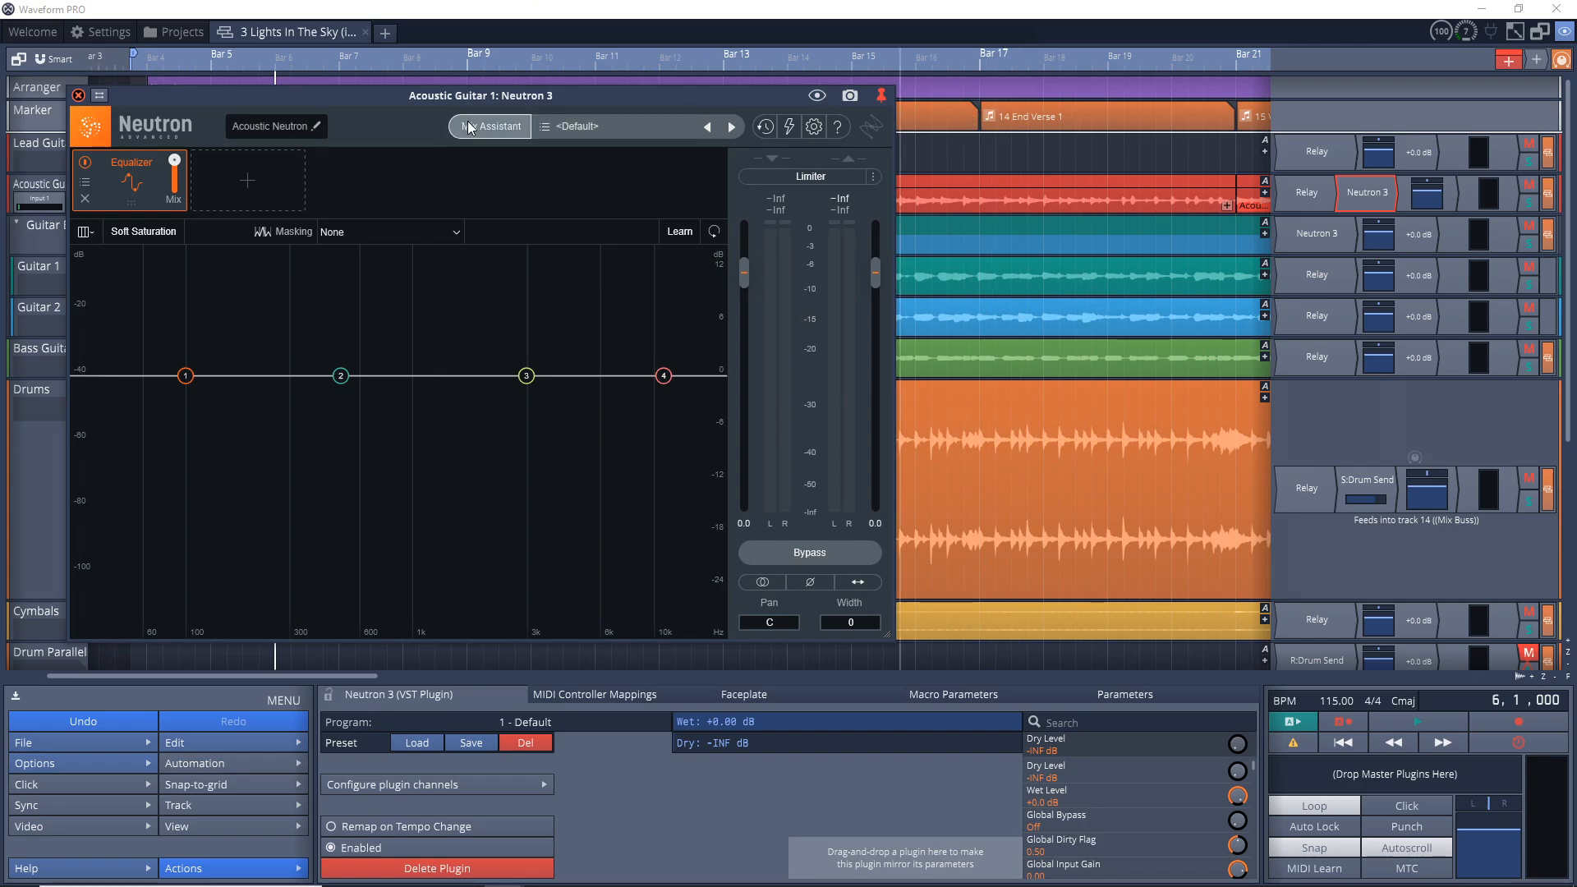
# - Start Mix Assistant in Track Enhance mode with the Acoustic Guitar instrument, Balanced style and Medium intensity
pyautogui.click(470, 128)
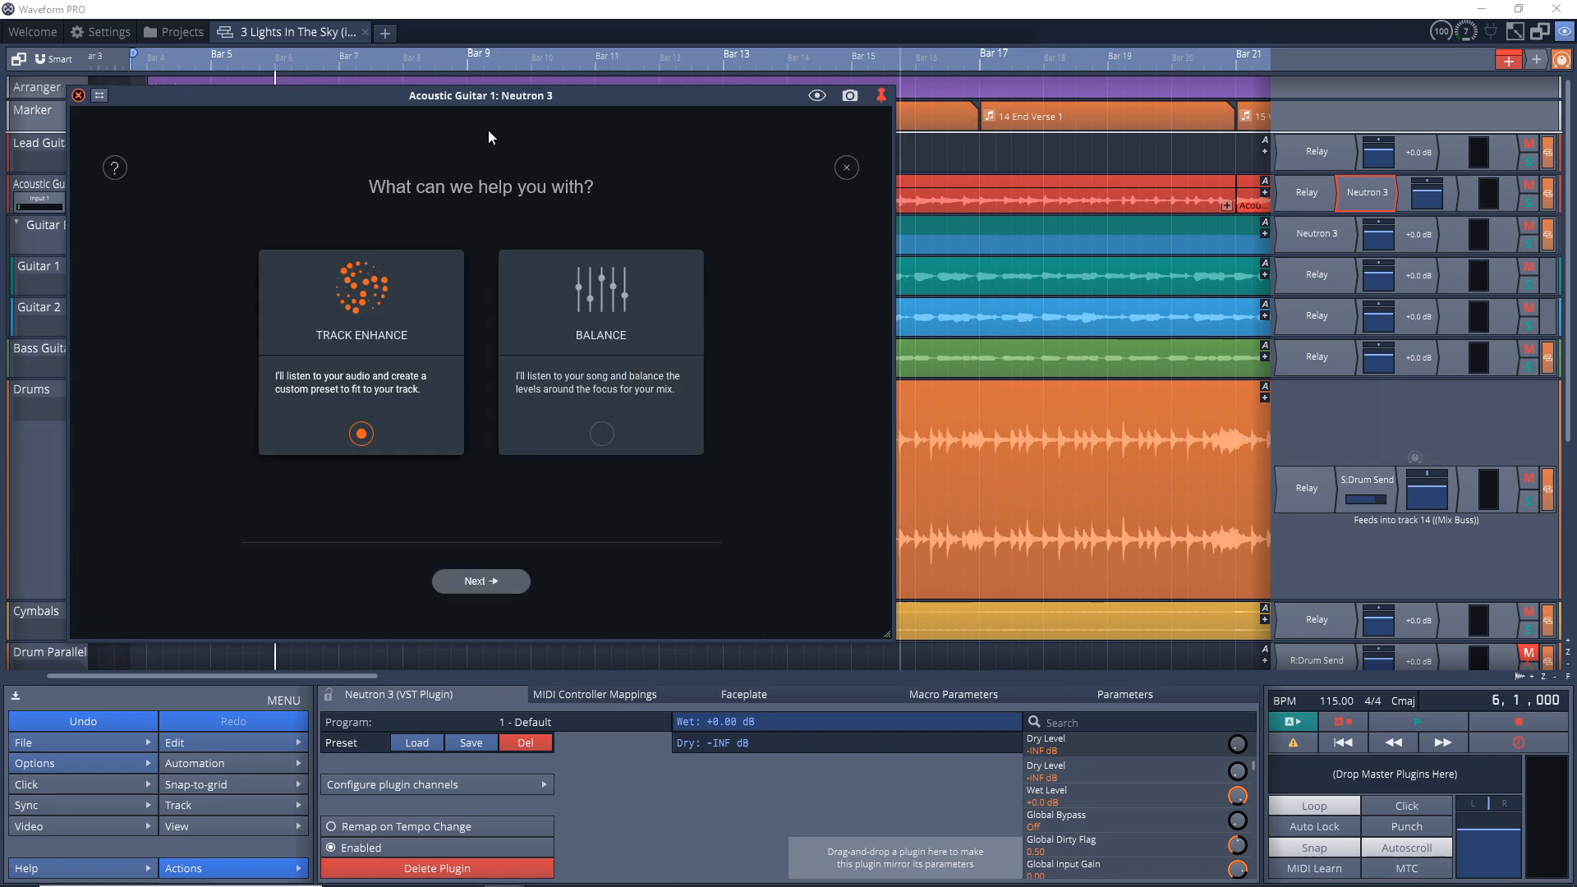
pyautogui.click(475, 580)
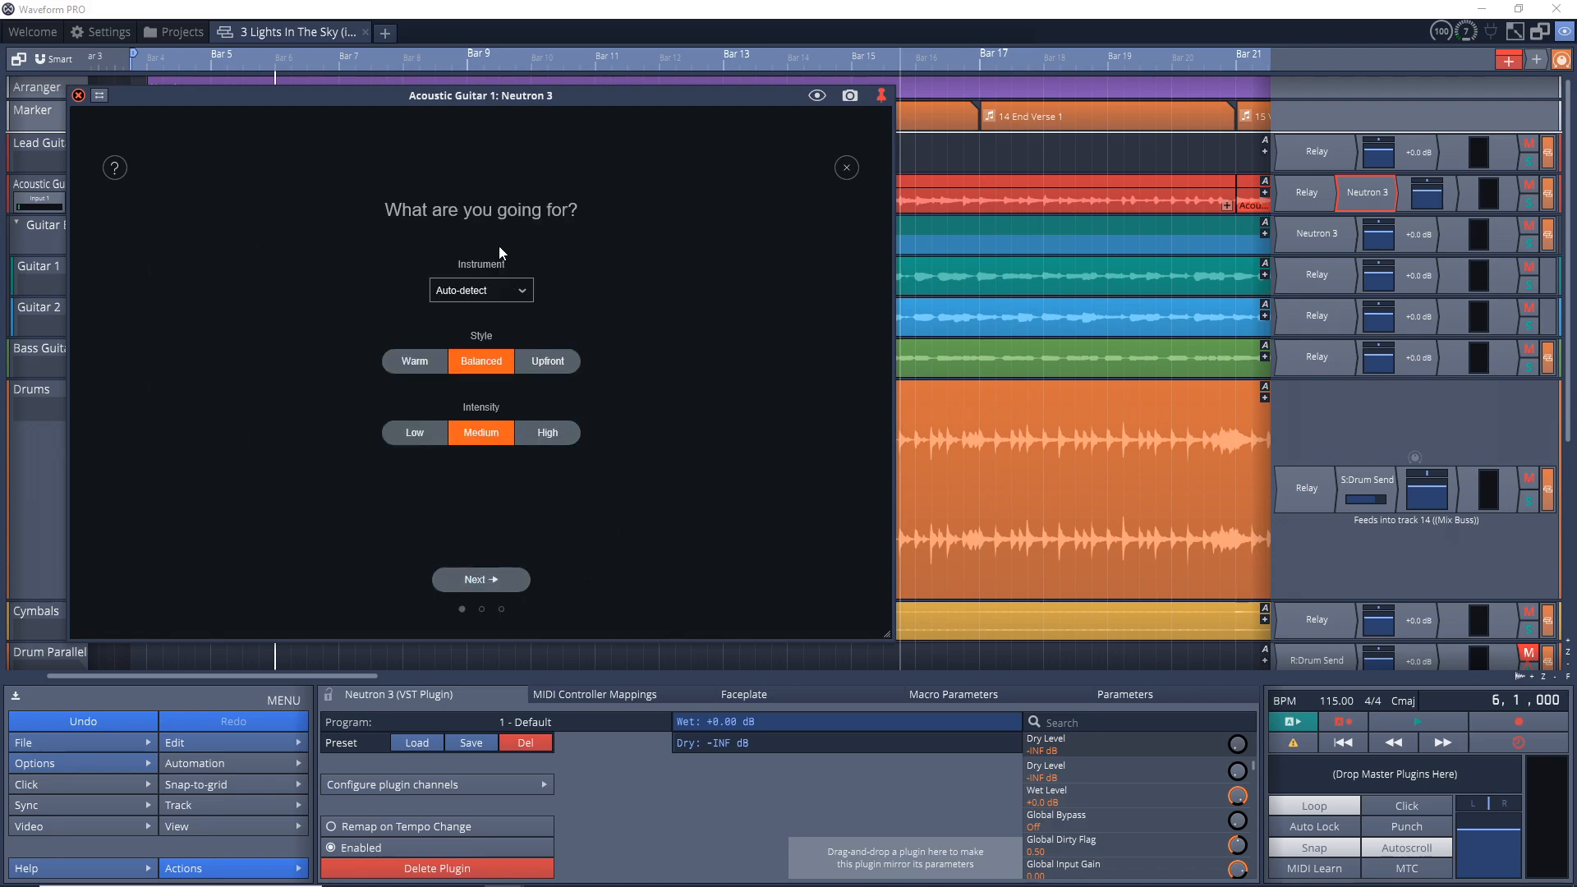
pyautogui.click(499, 287)
pyautogui.moveTo(511, 368)
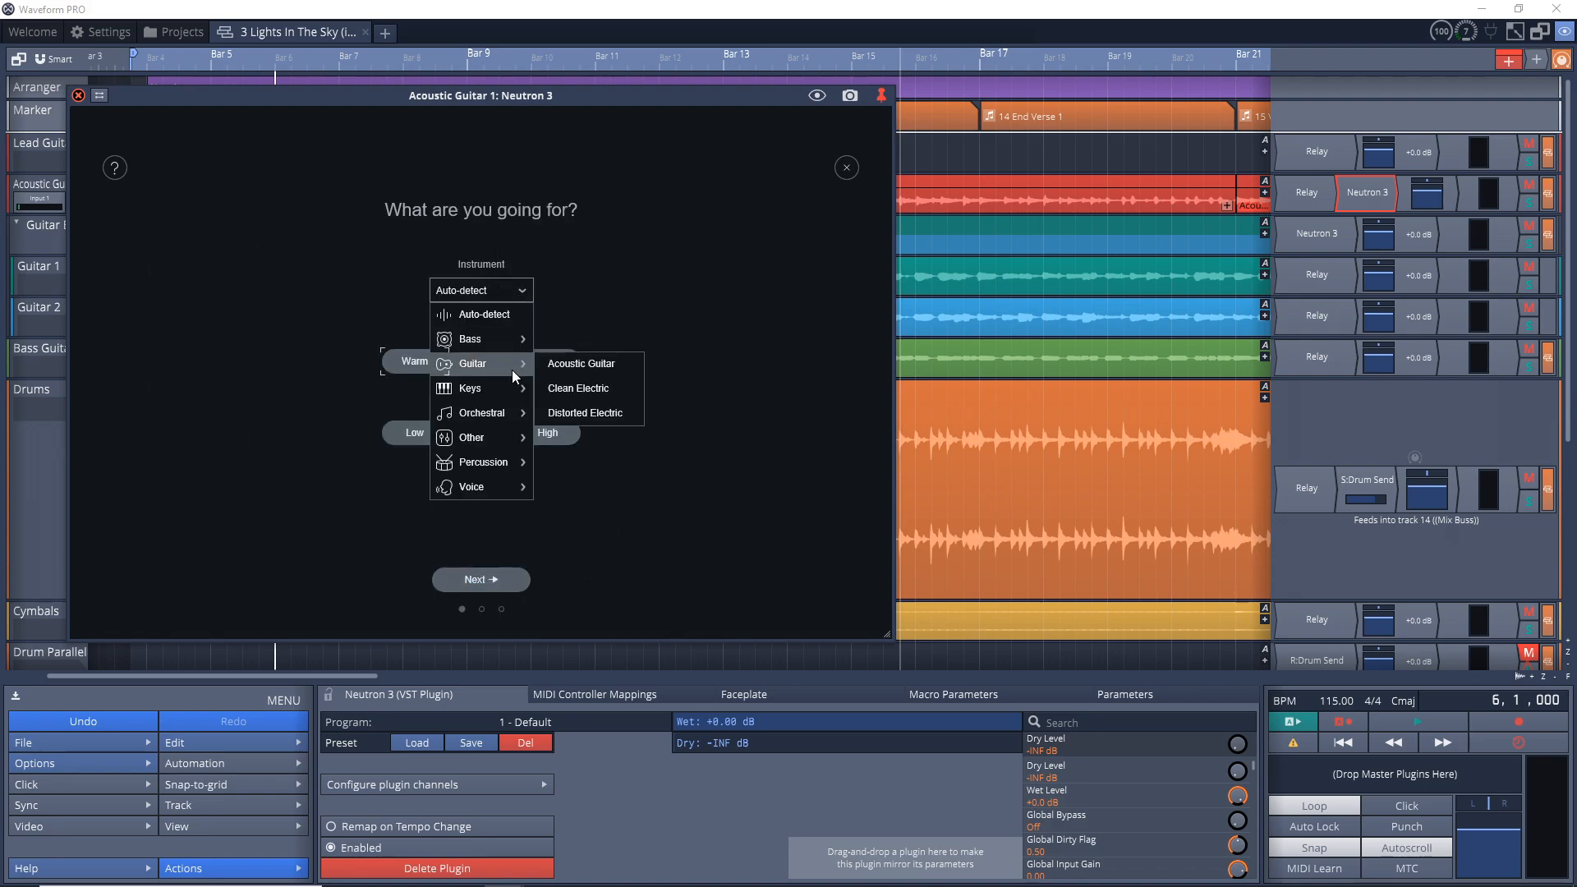
pyautogui.click(569, 364)
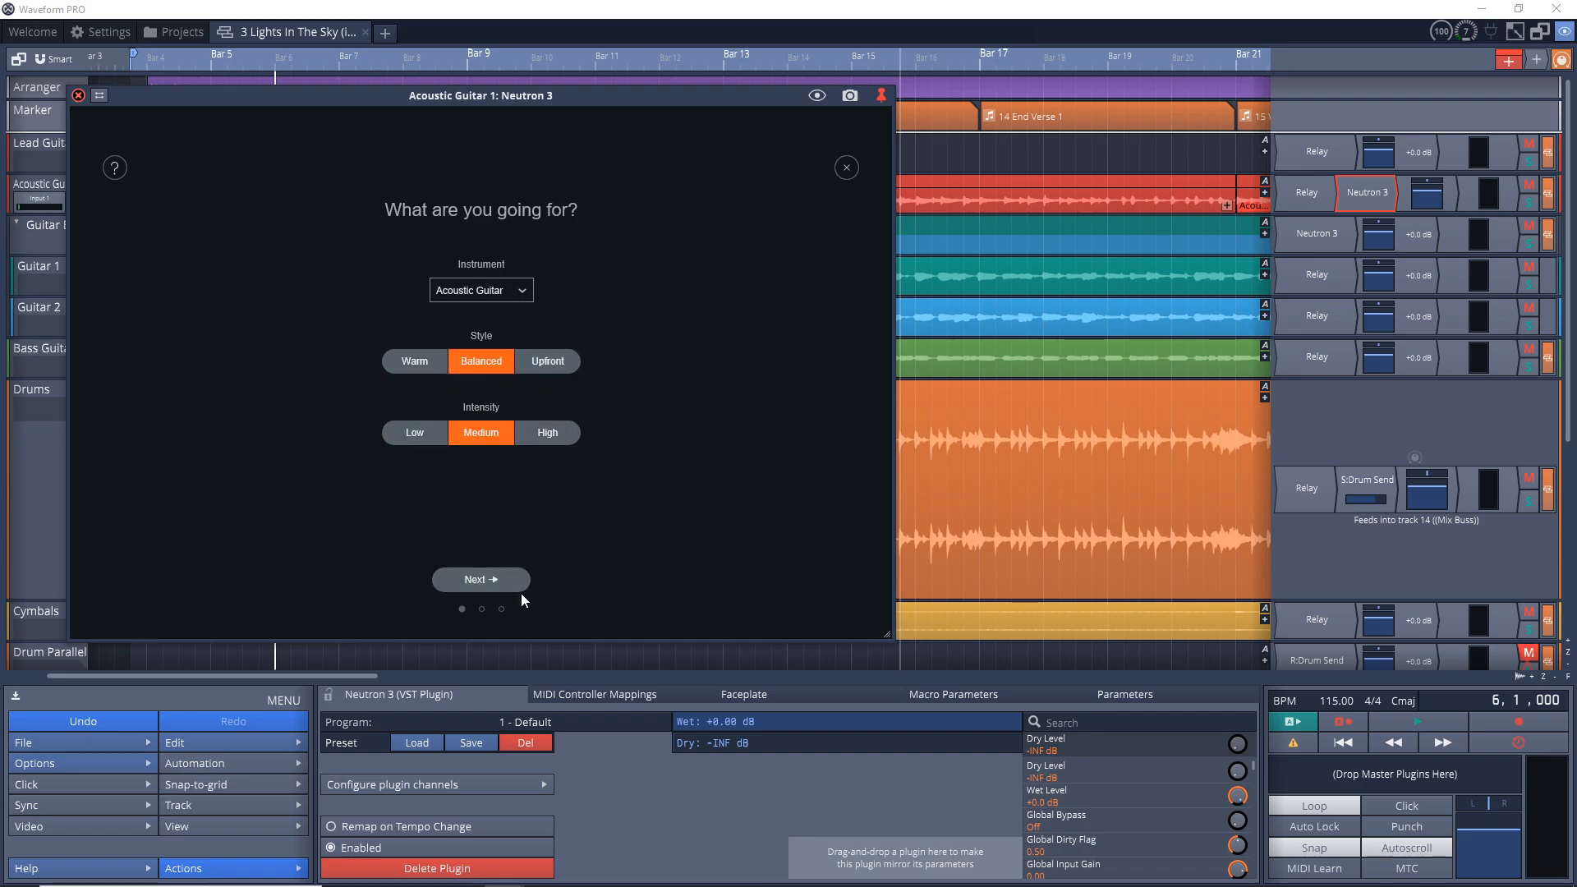
pyautogui.click(491, 580)
# - Play the song from bar 6 for Mix Assistant's analysis, accept its suggestion for Acoustic Guitar 1 and reposition the Neutron window
pyautogui.click(424, 6)
pyautogui.press('space')
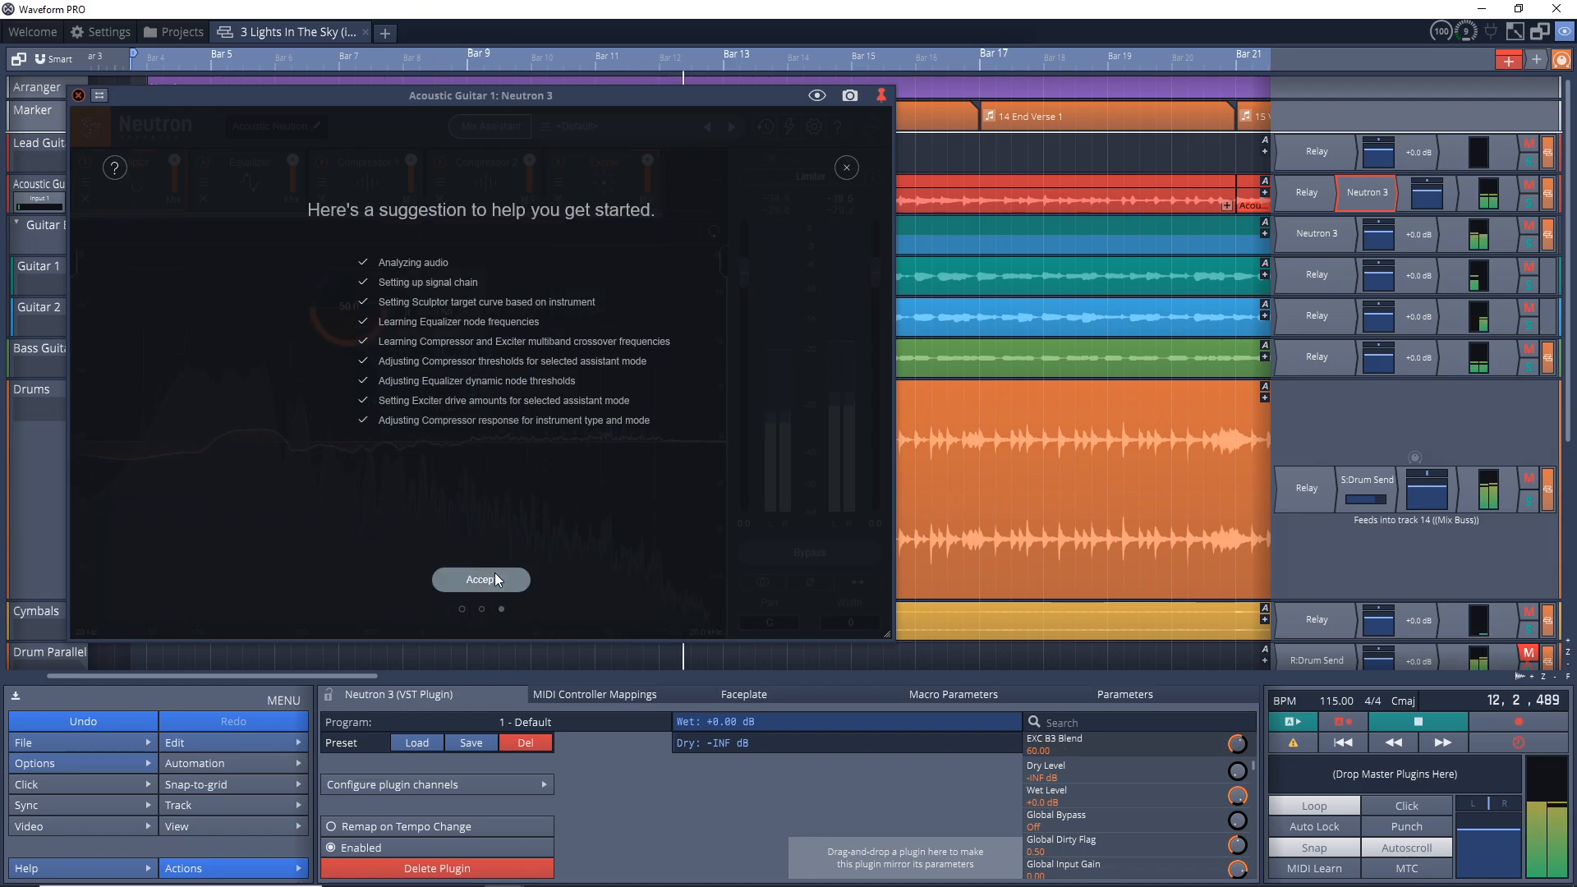
pyautogui.click(494, 579)
pyautogui.moveTo(478, 100); pyautogui.dragTo(720, 112)
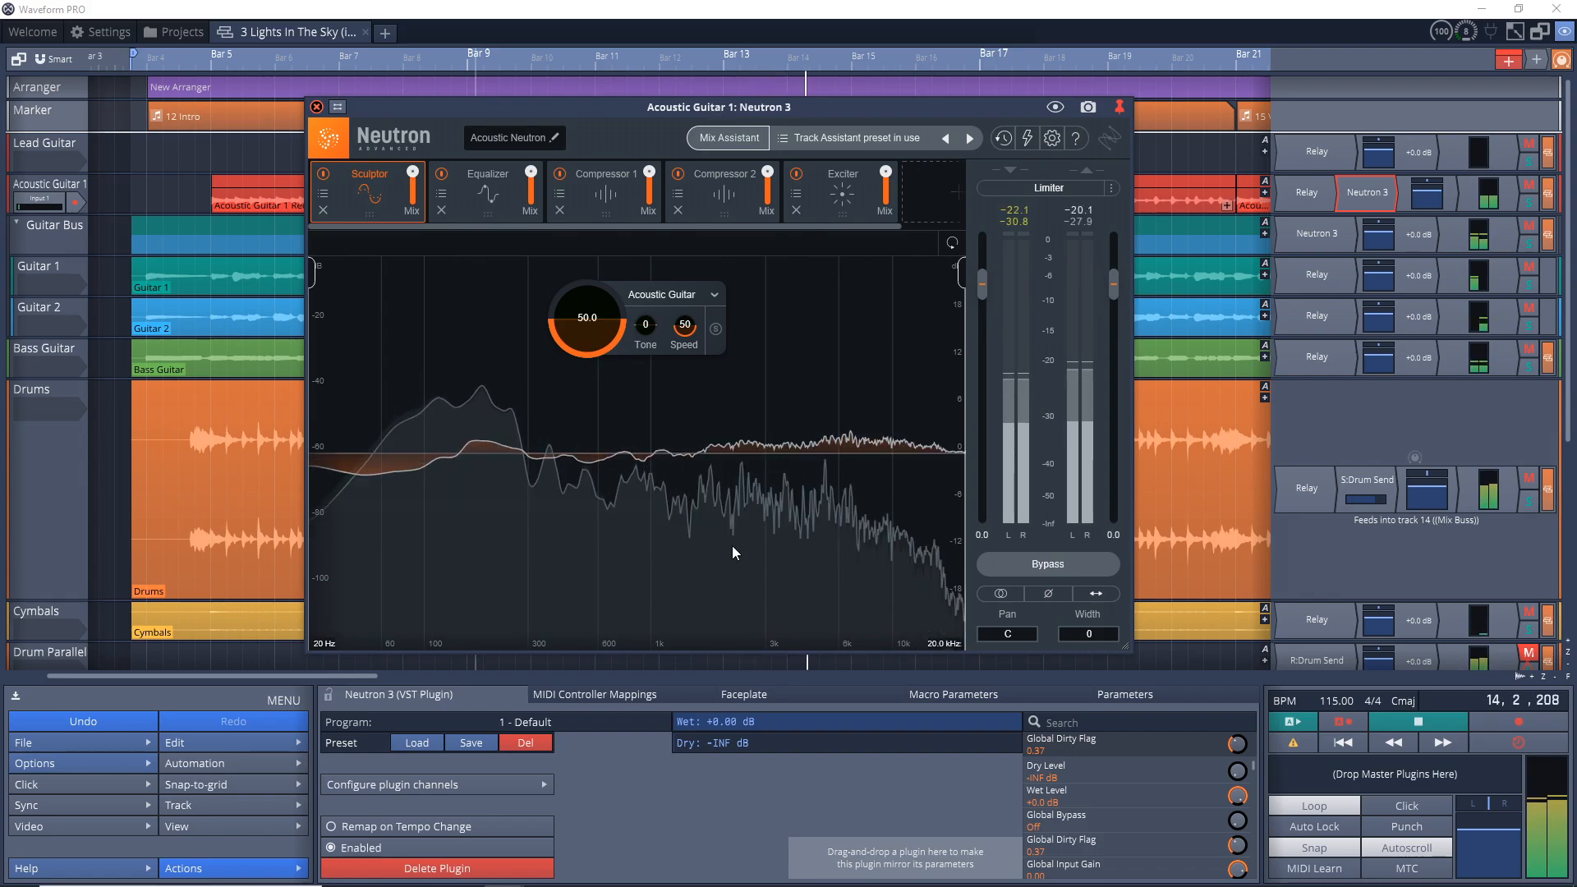
# - Solo Acoustic Guitar 1 and listen to it from bar 6 with Neutron active, unsolo the track and close the plugin window
pyautogui.click(754, 6)
pyautogui.press('space')
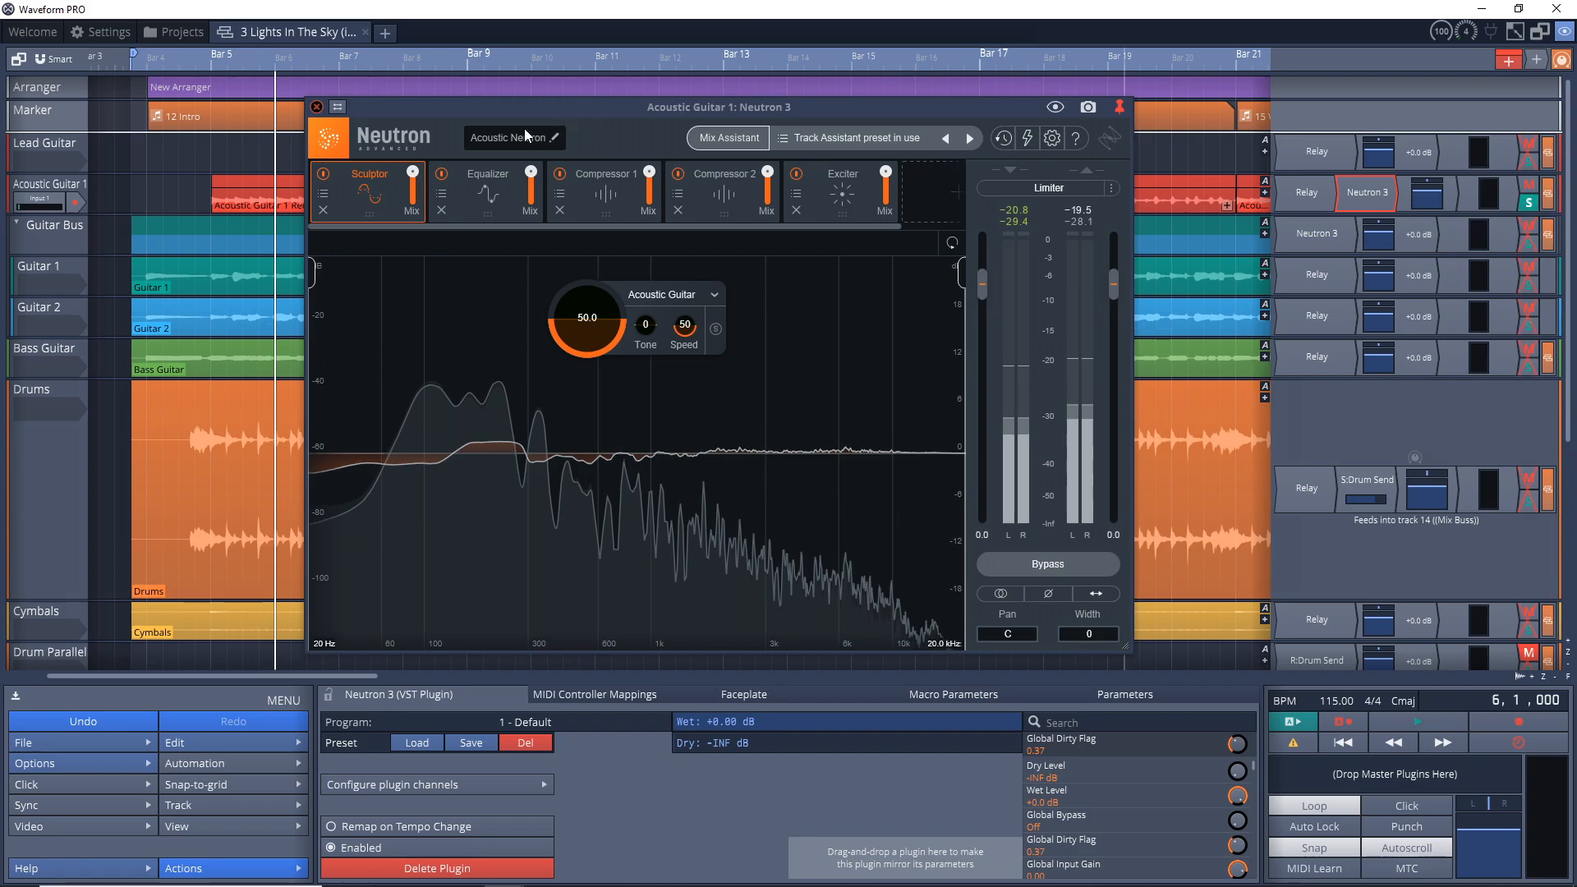
pyautogui.moveTo(533, 116); pyautogui.dragTo(497, 113)
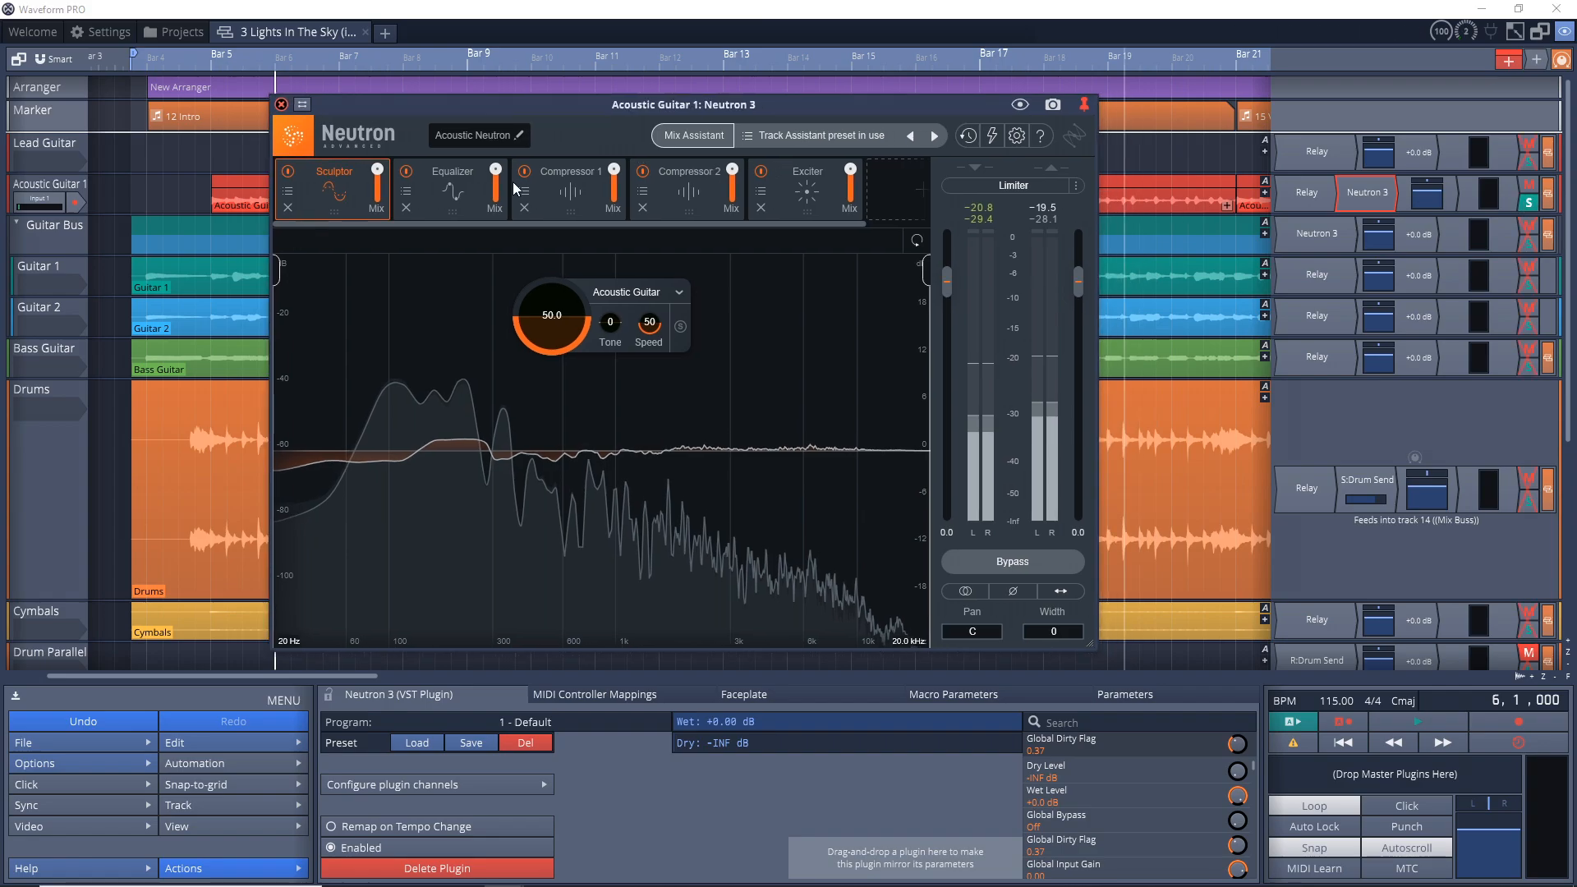
pyautogui.press('space')
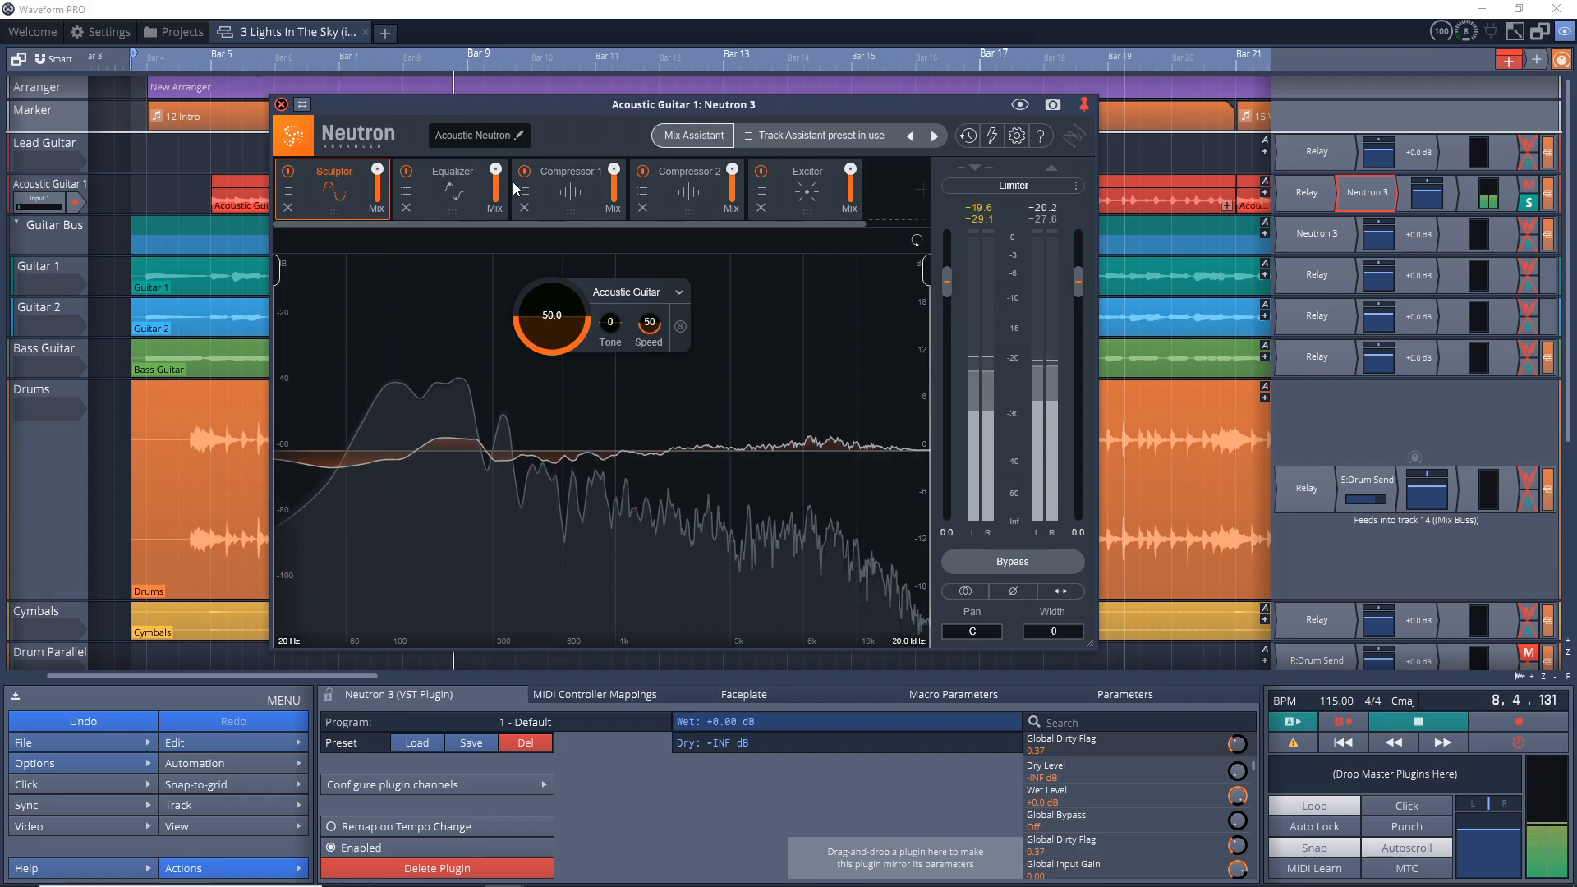
pyautogui.press('space')
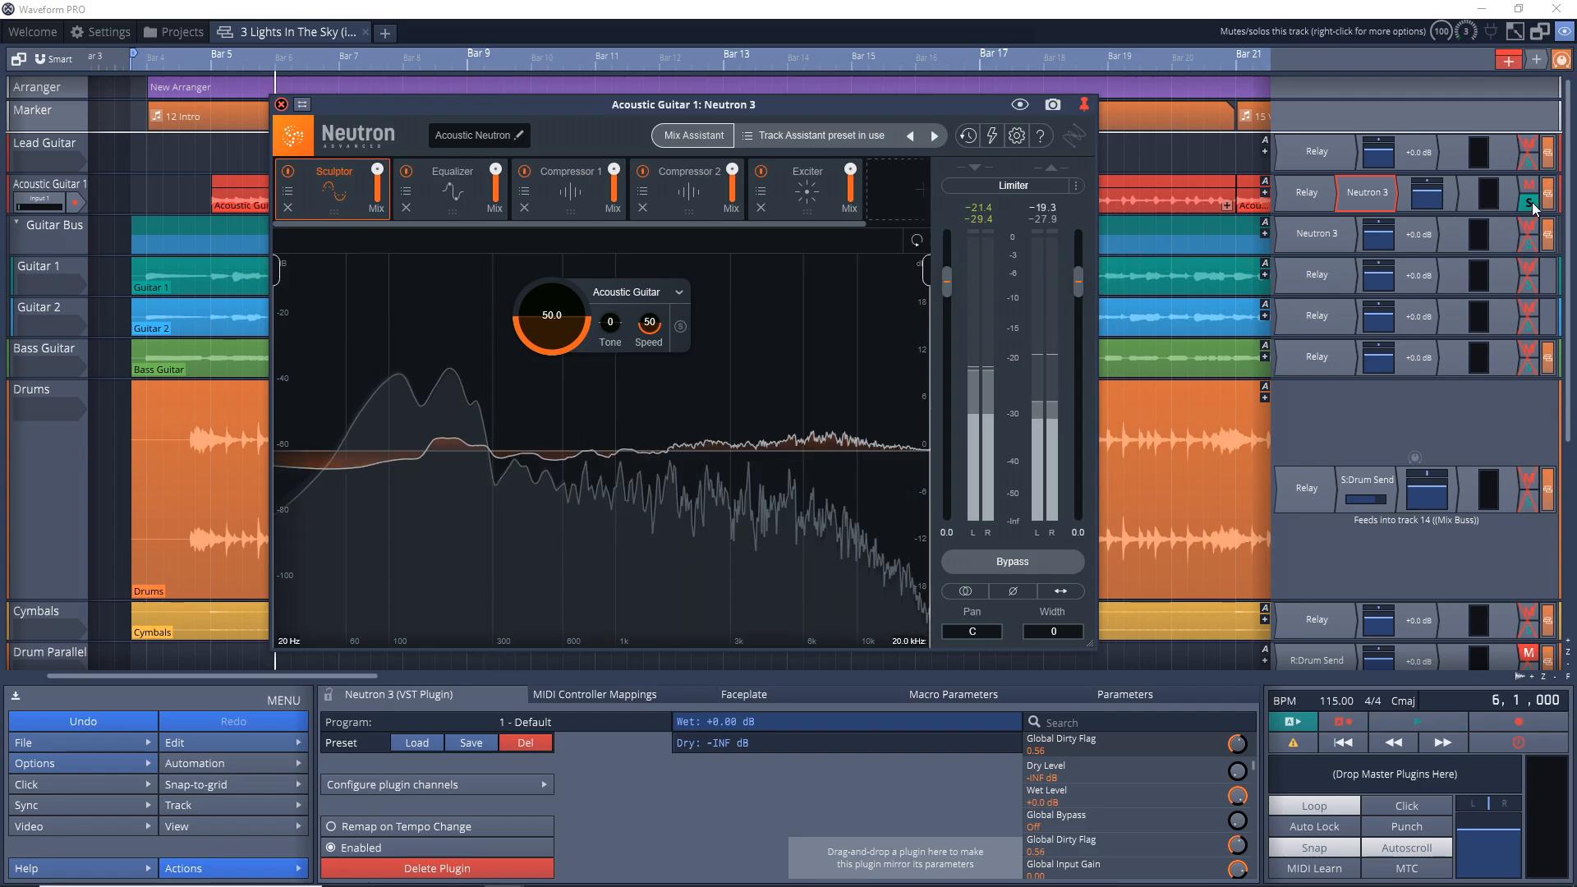
pyautogui.click(1532, 207)
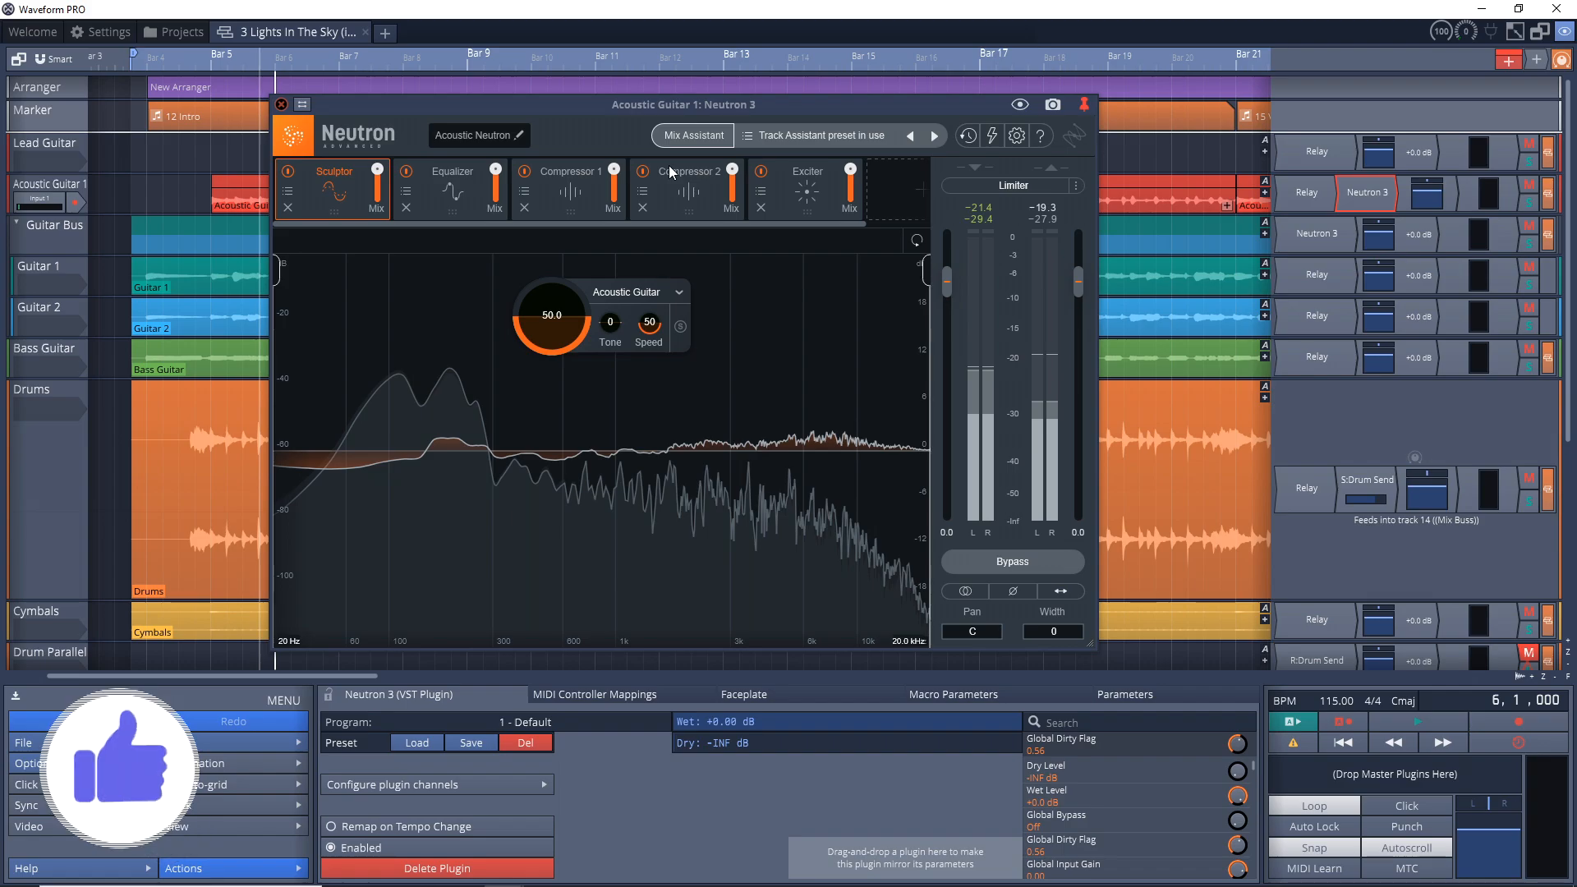
pyautogui.click(282, 104)
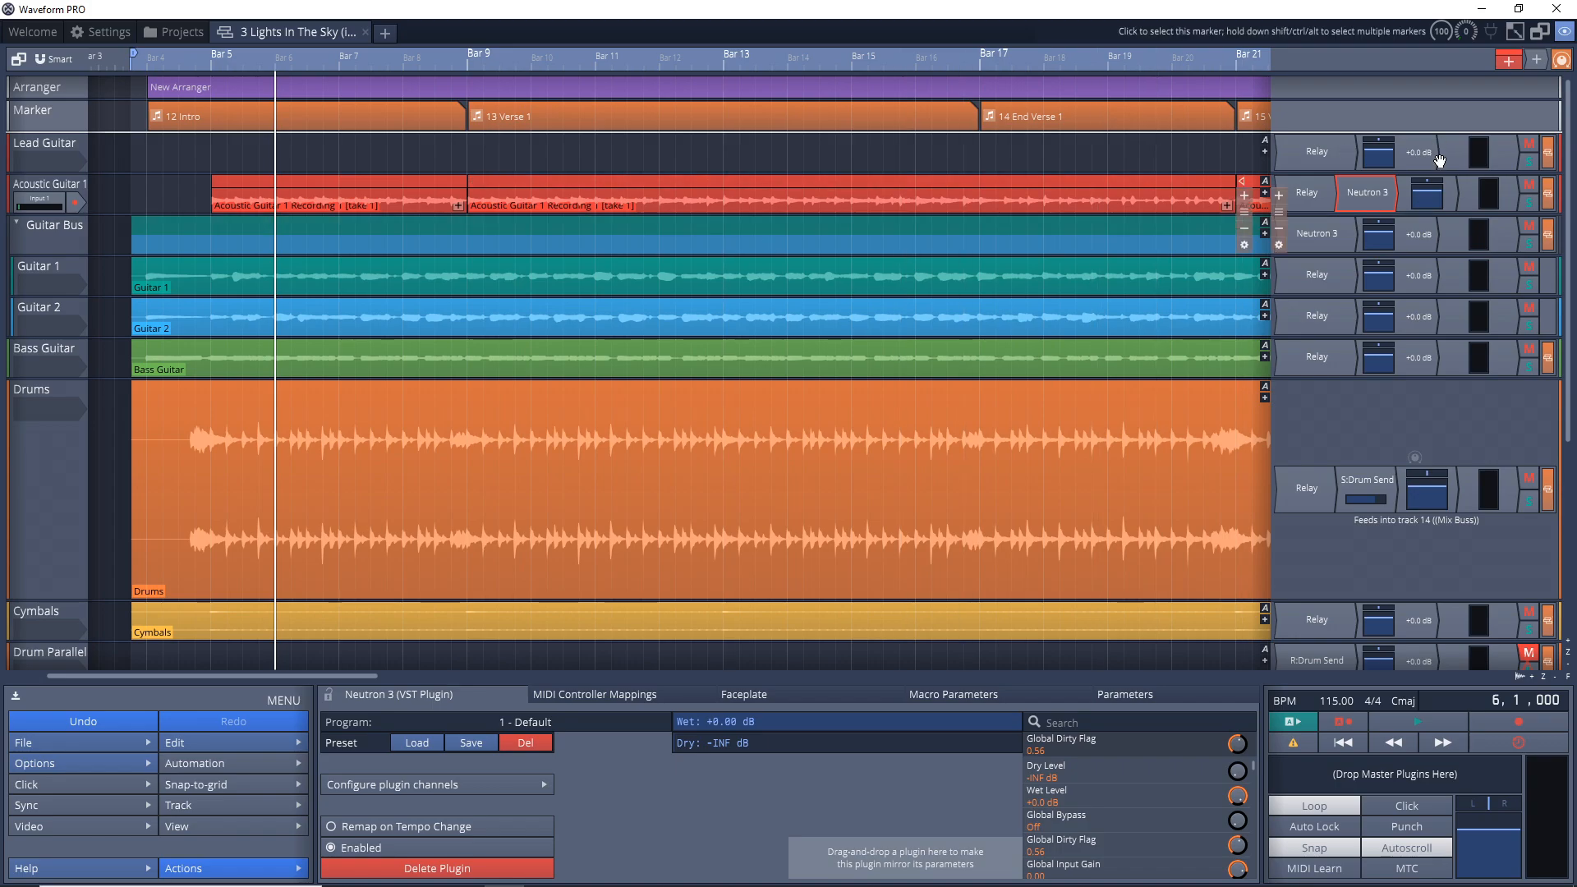
# - Reopen Neutron on Acoustic Guitar 1 and play the full mix from bar 6, comparing the plugin bypassed and active
pyautogui.doubleClick(1362, 199)
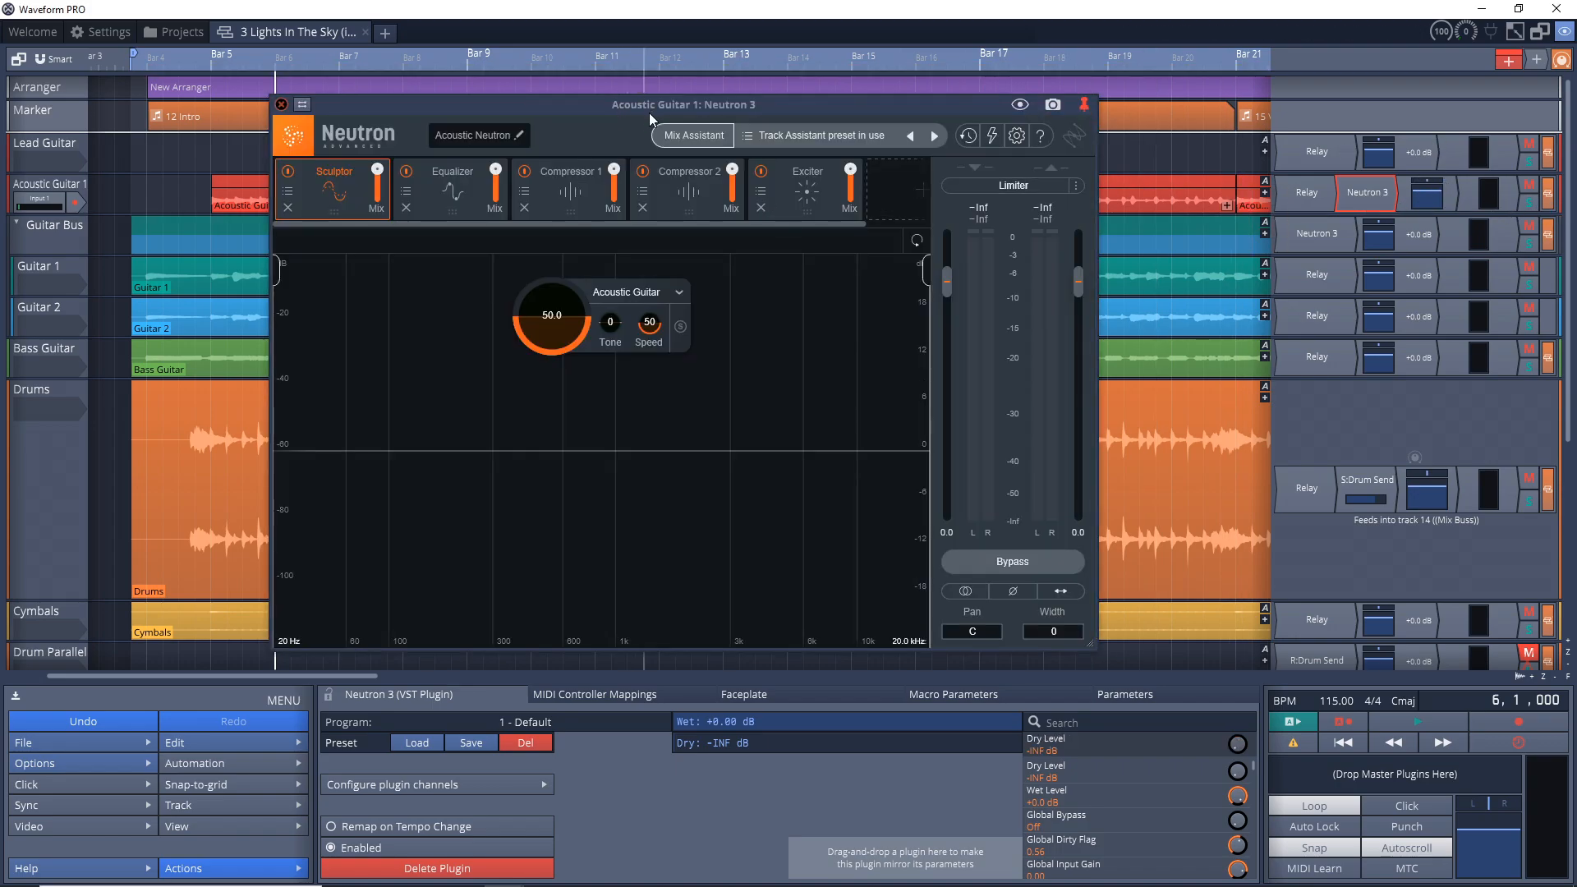
pyautogui.press('space')
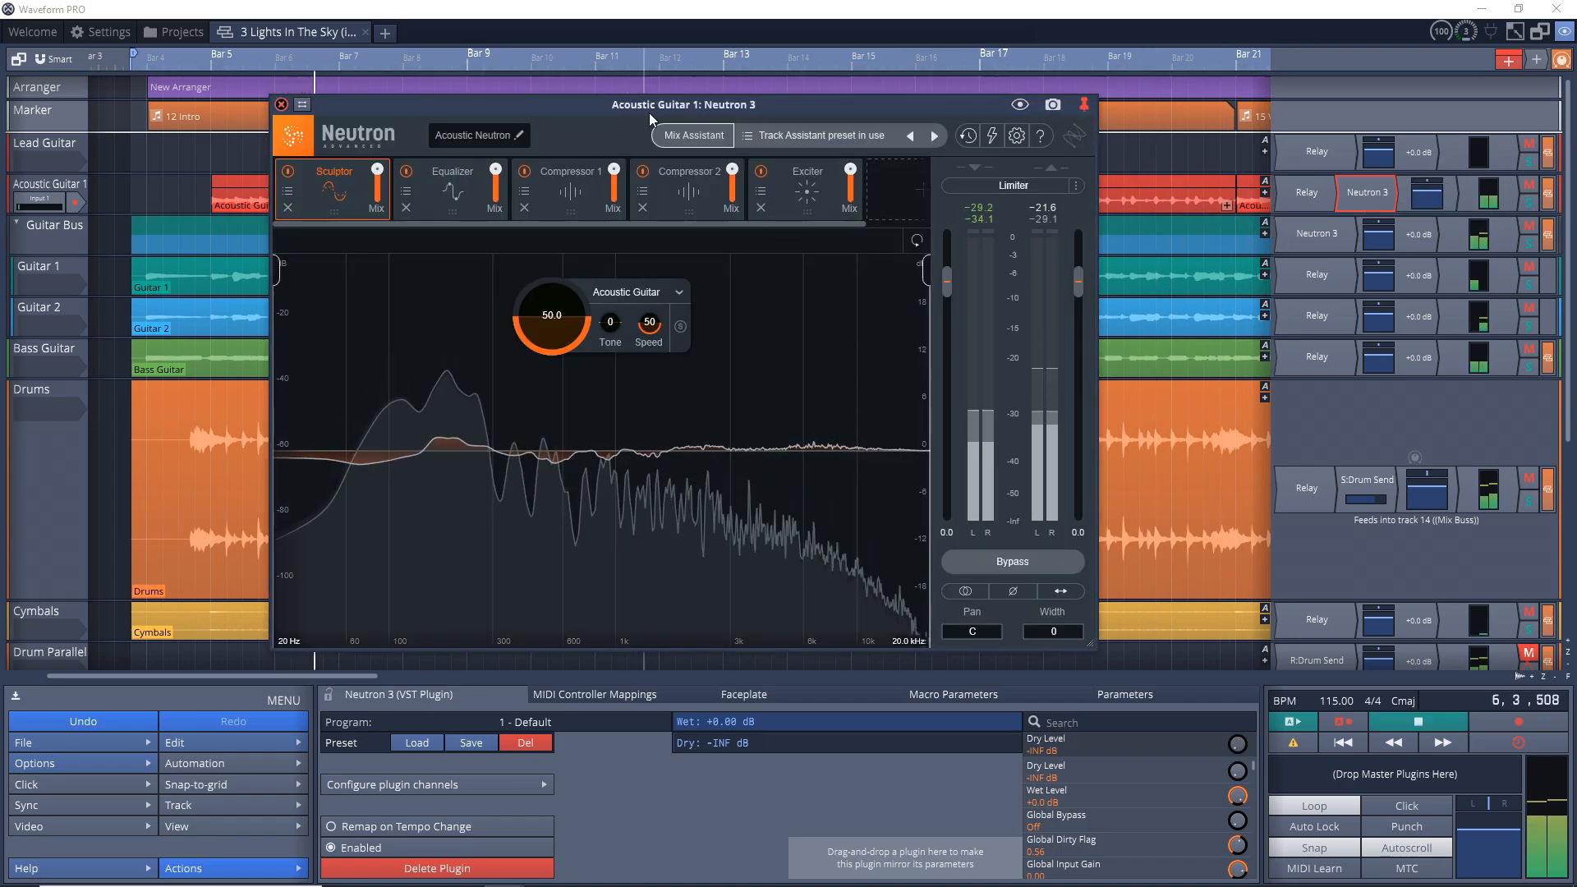
pyautogui.click(1012, 562)
pyautogui.click(1012, 560)
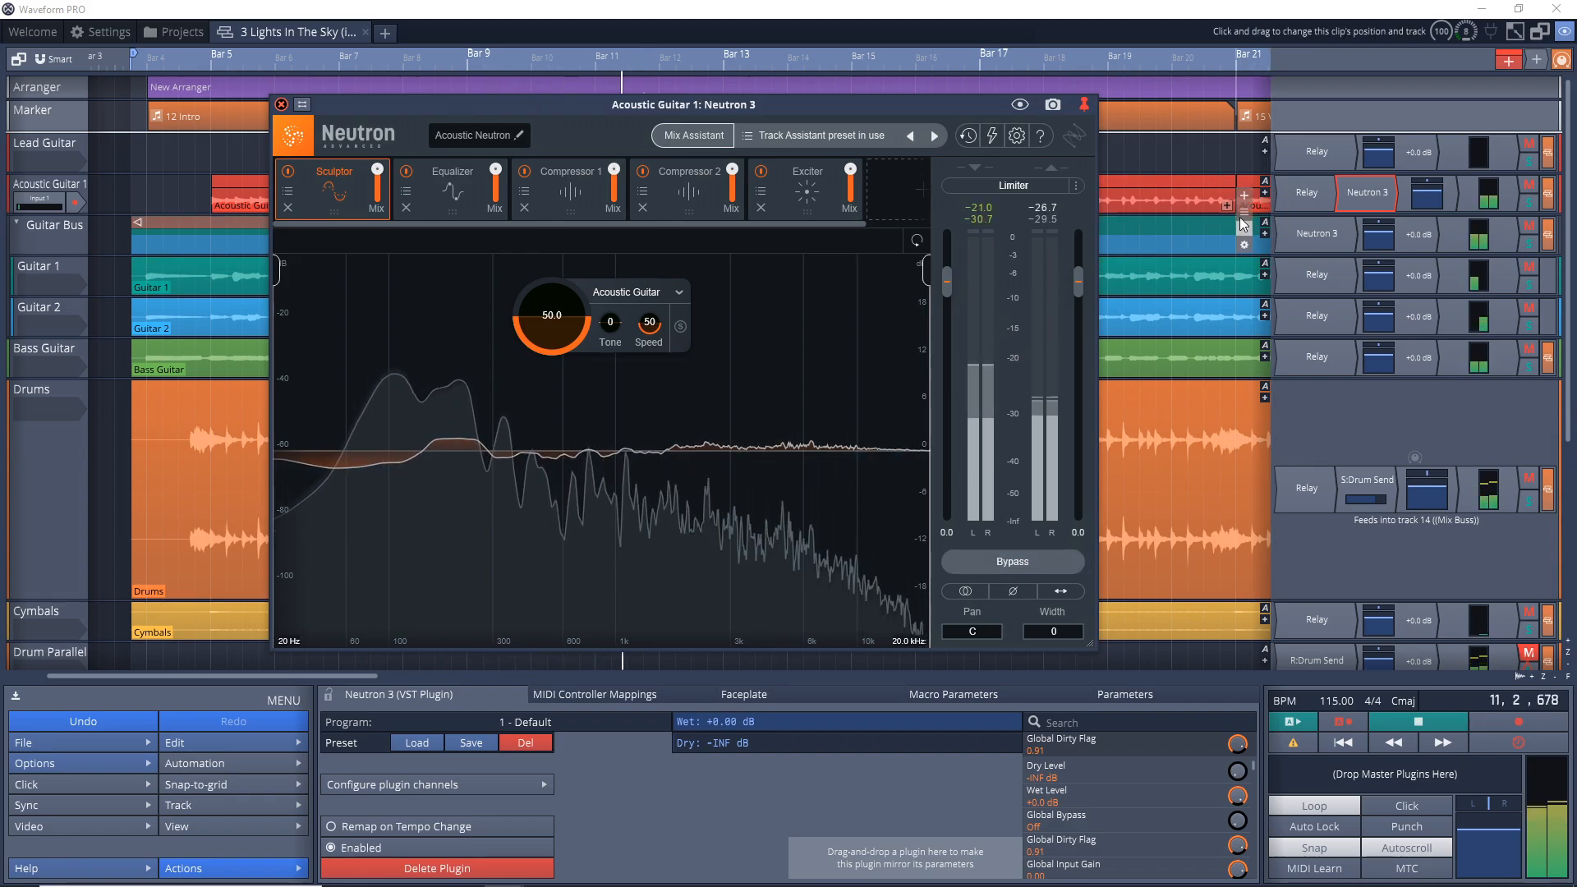
# - Raise Acoustic Guitar 1's Relay output gain to about -9.9 dB and compare the mix with Neutron bypassed and active
pyautogui.doubleClick(1309, 195)
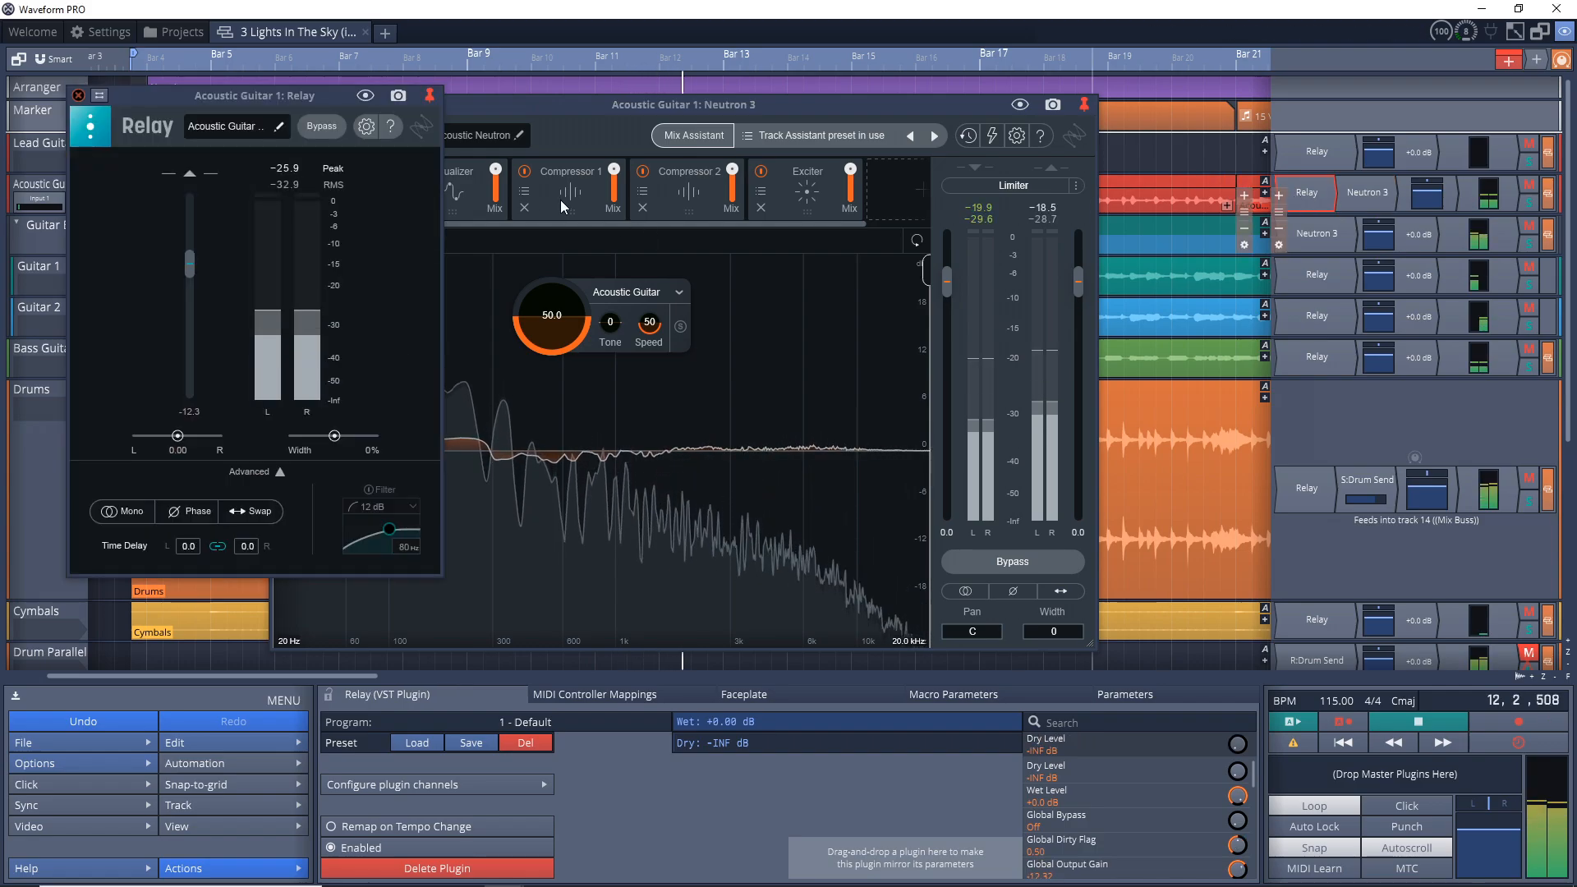
pyautogui.moveTo(186, 260); pyautogui.dragTo(186, 254)
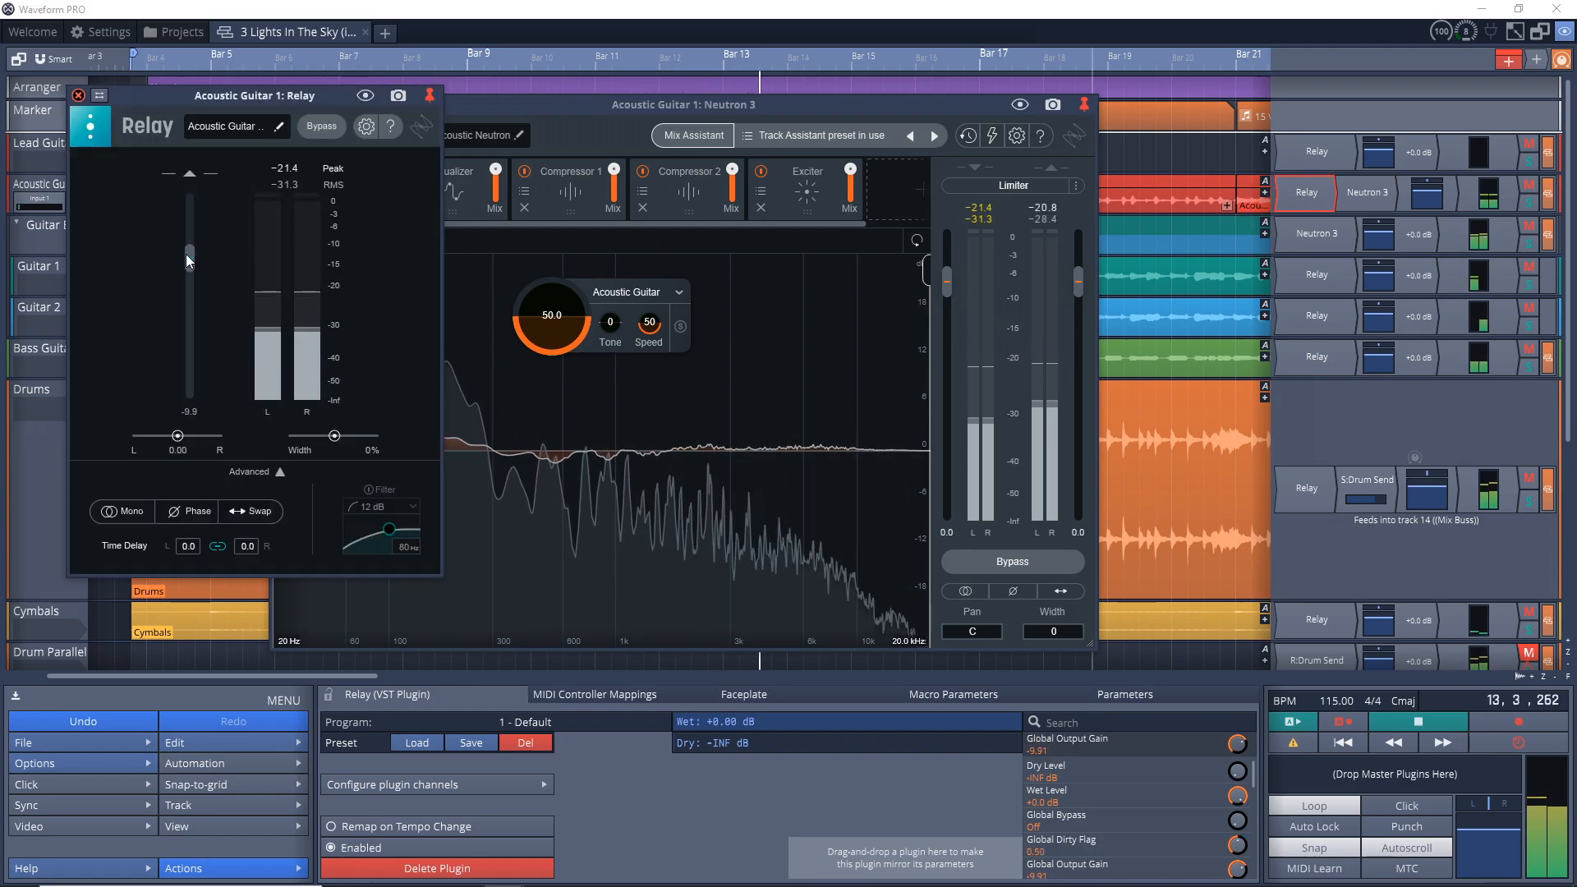
pyautogui.click(78, 96)
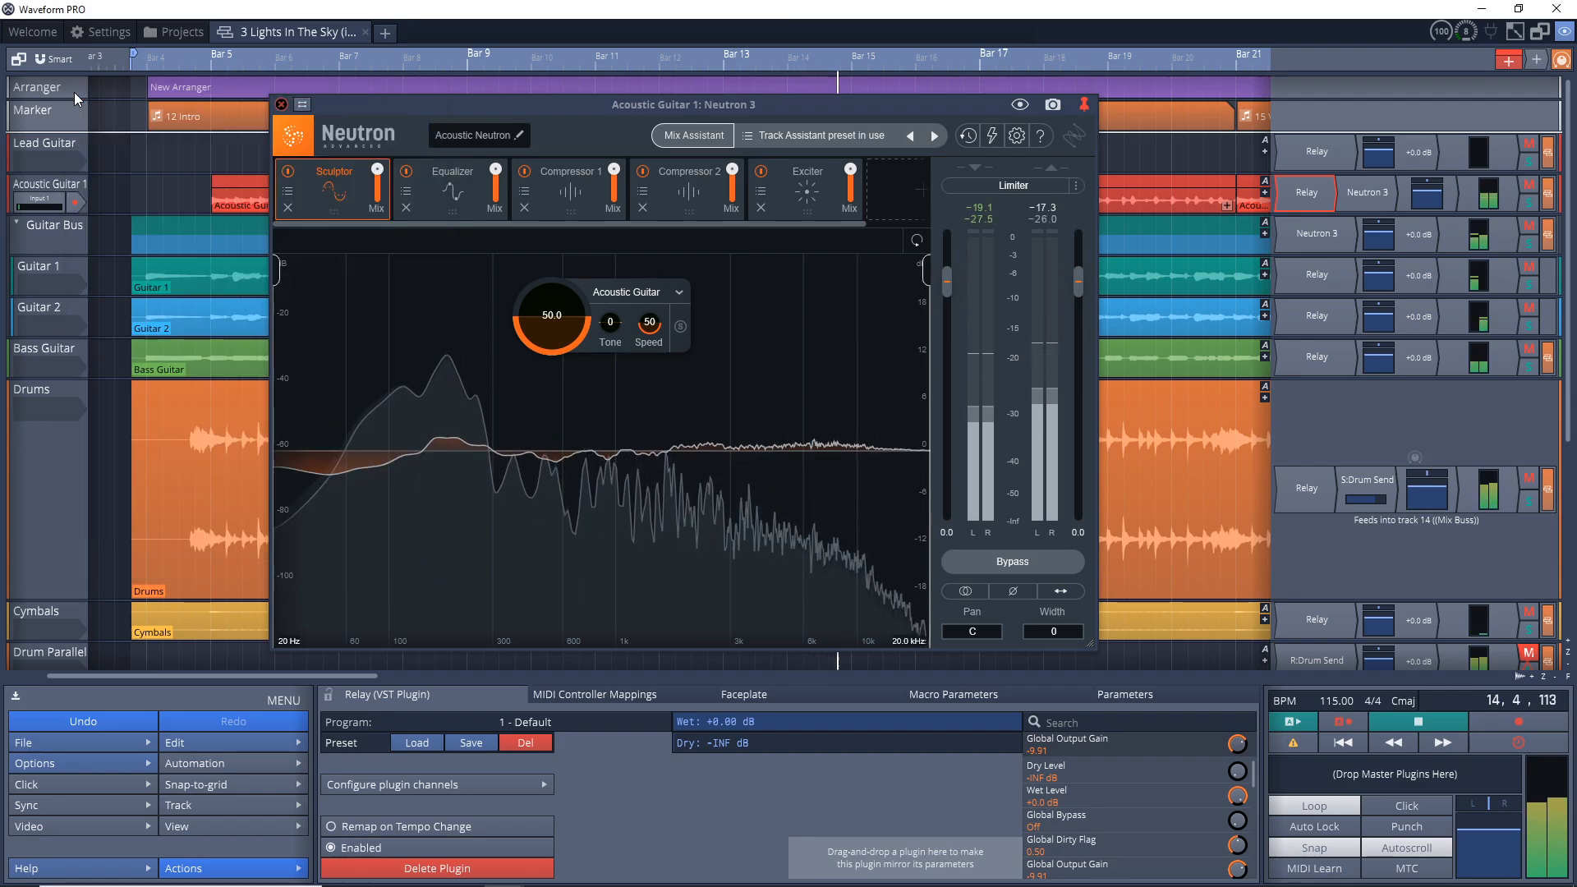
pyautogui.click(1028, 565)
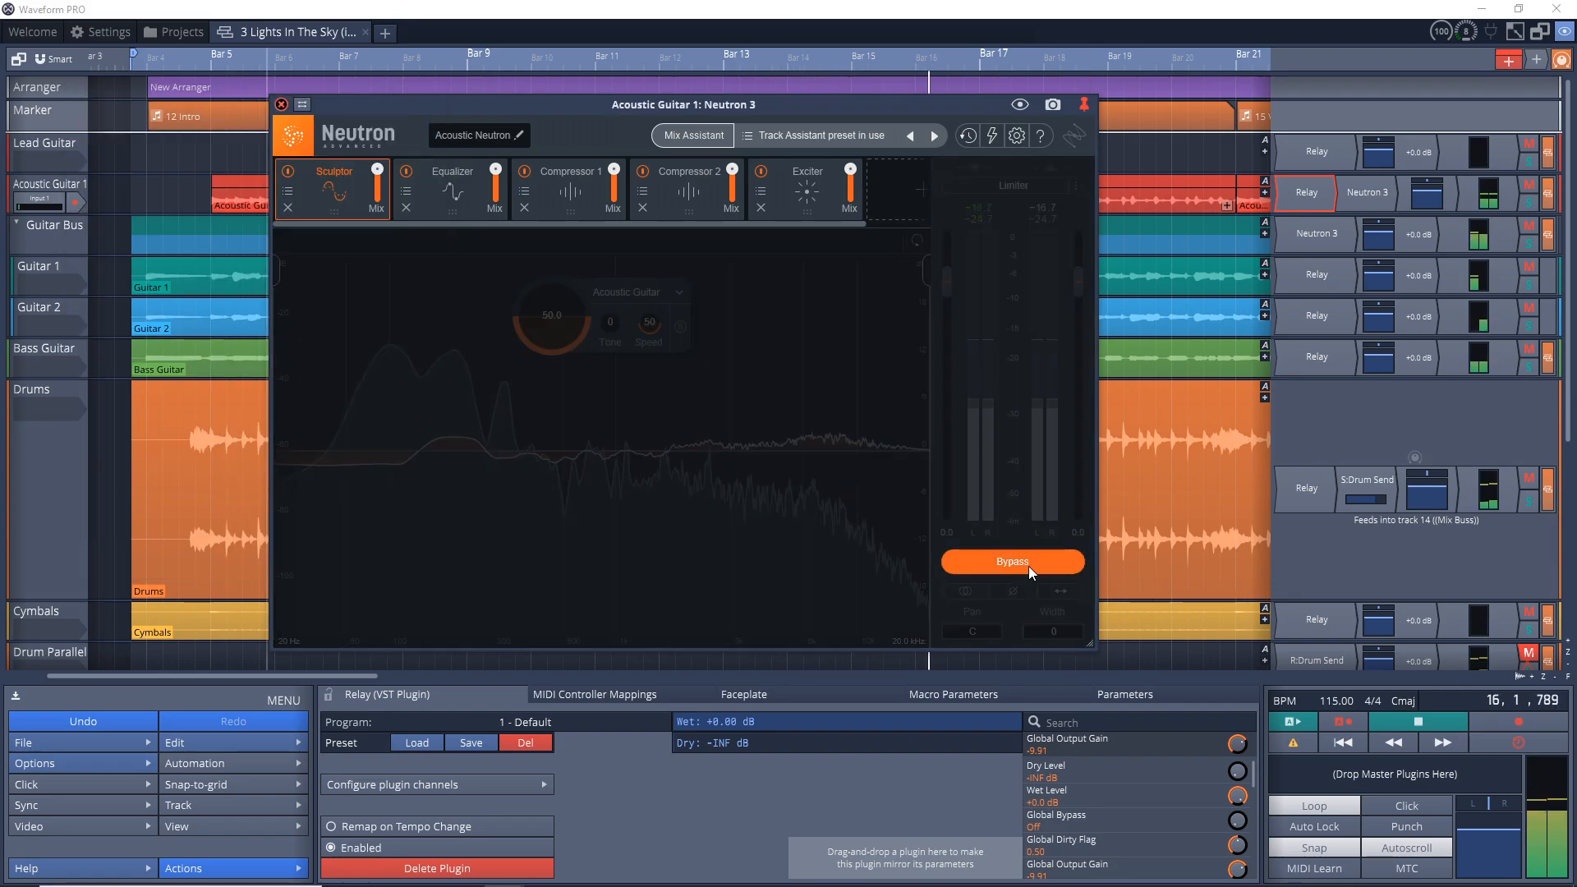
pyautogui.click(1028, 565)
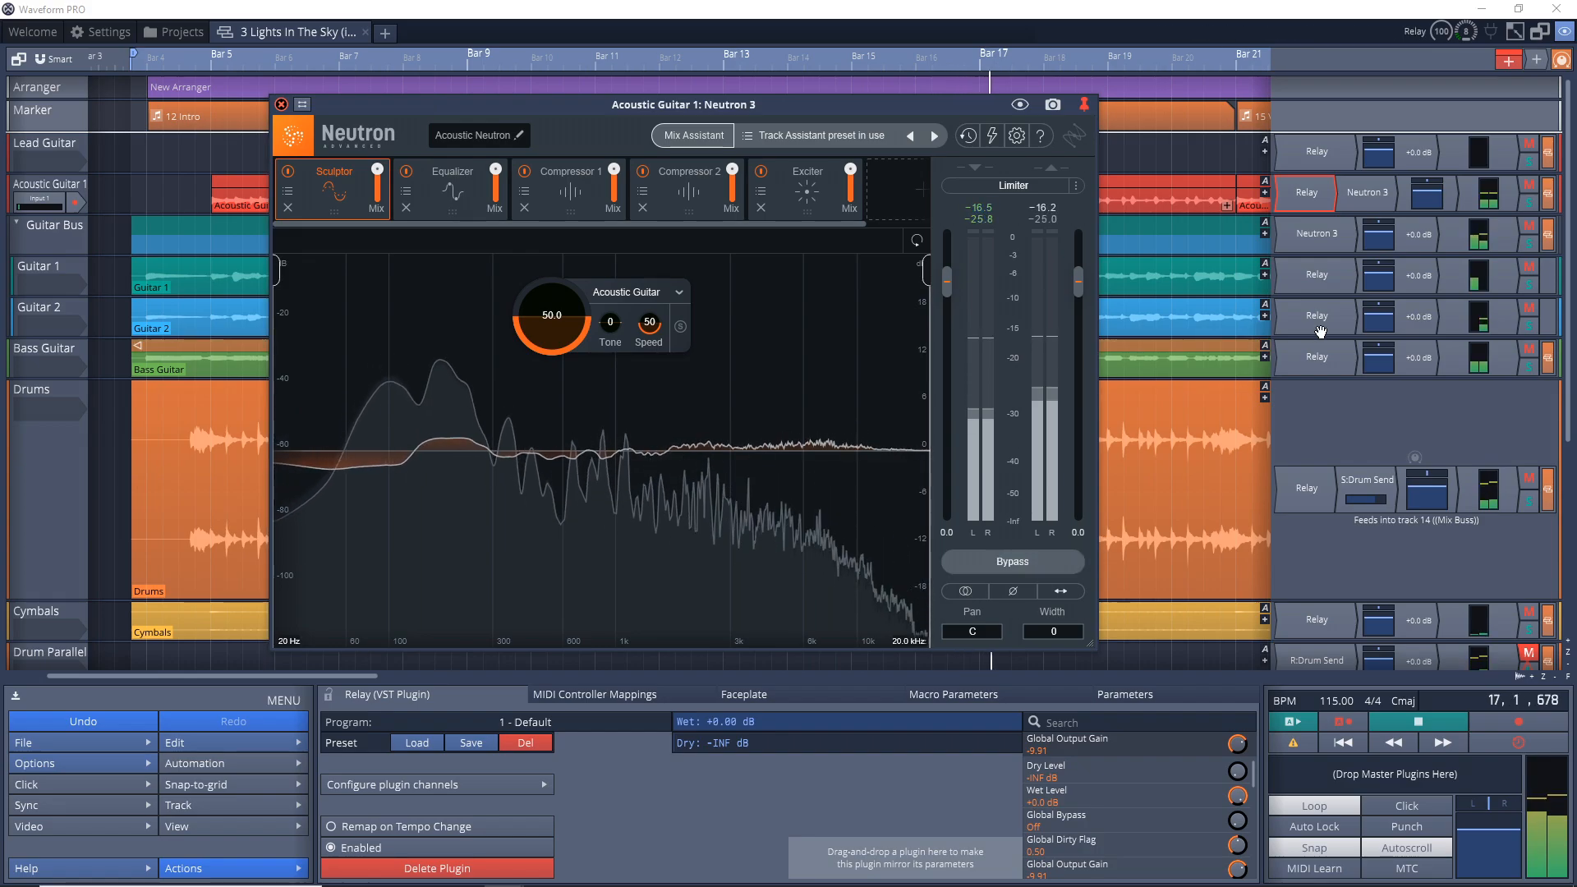
# - Raise Acoustic Guitar 1's Relay output gain to about -7.7 dB, stop playback and close the plugin windows
pyautogui.doubleClick(1316, 193)
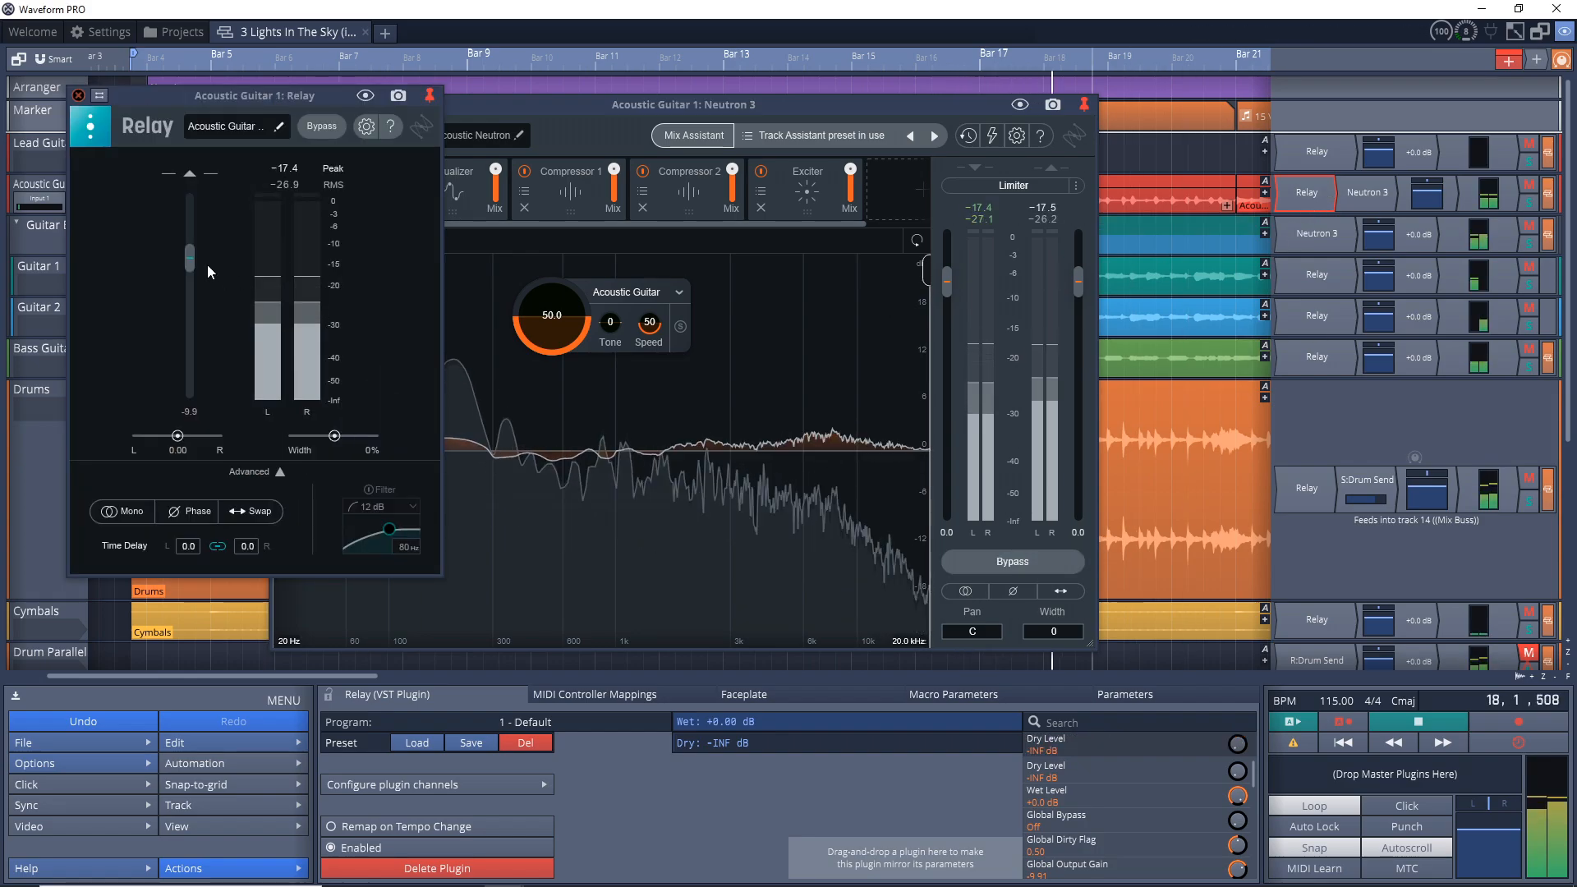
pyautogui.moveTo(194, 257); pyautogui.dragTo(193, 253)
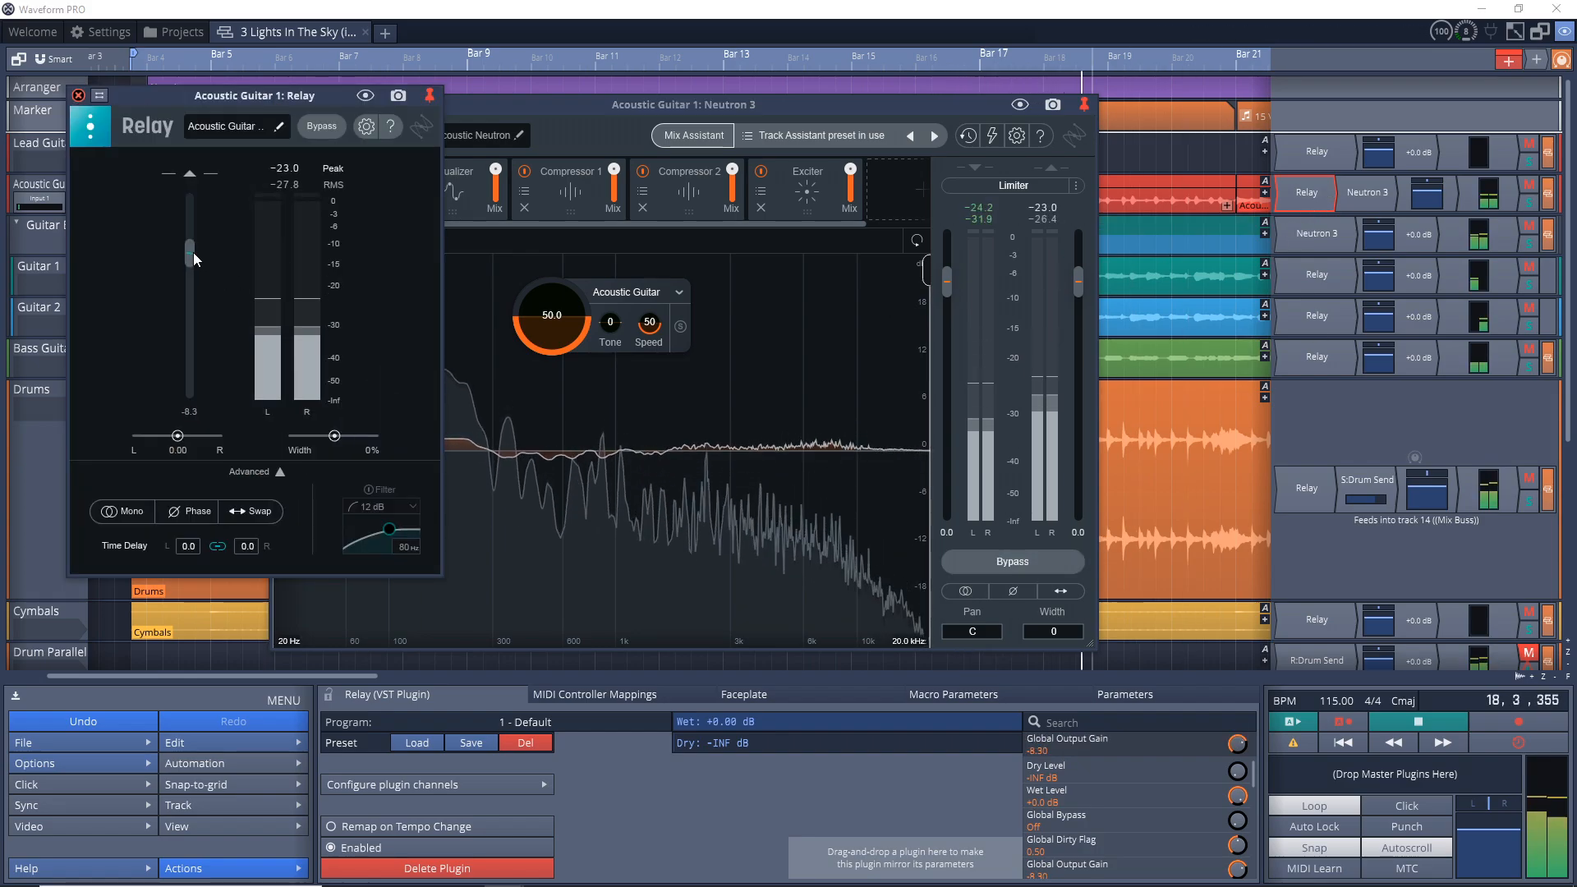
pyautogui.click(79, 95)
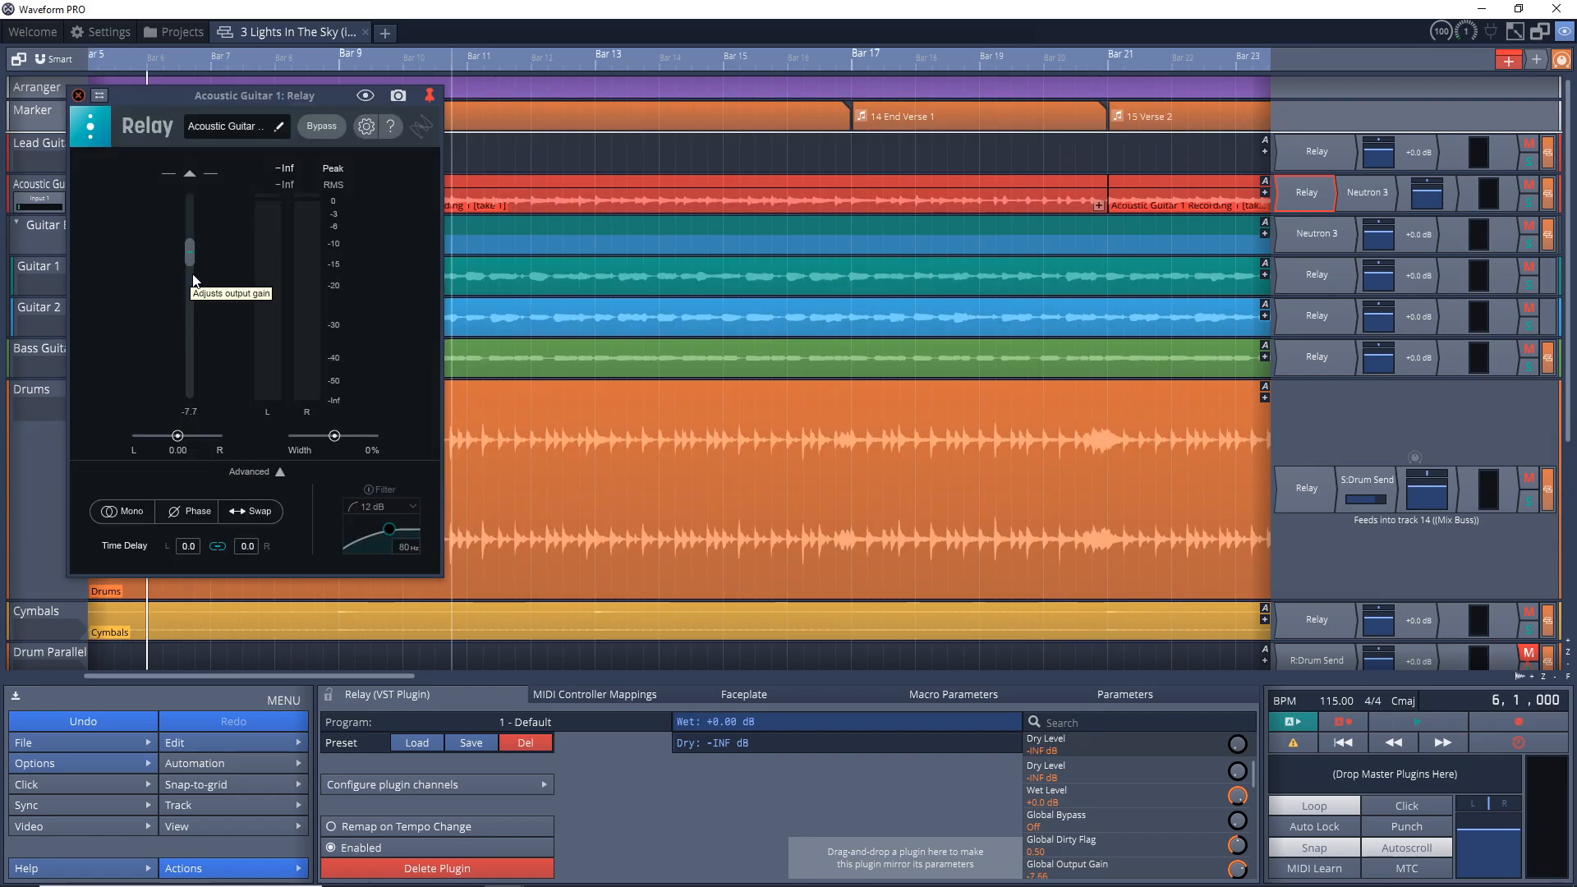
pyautogui.click(78, 95)
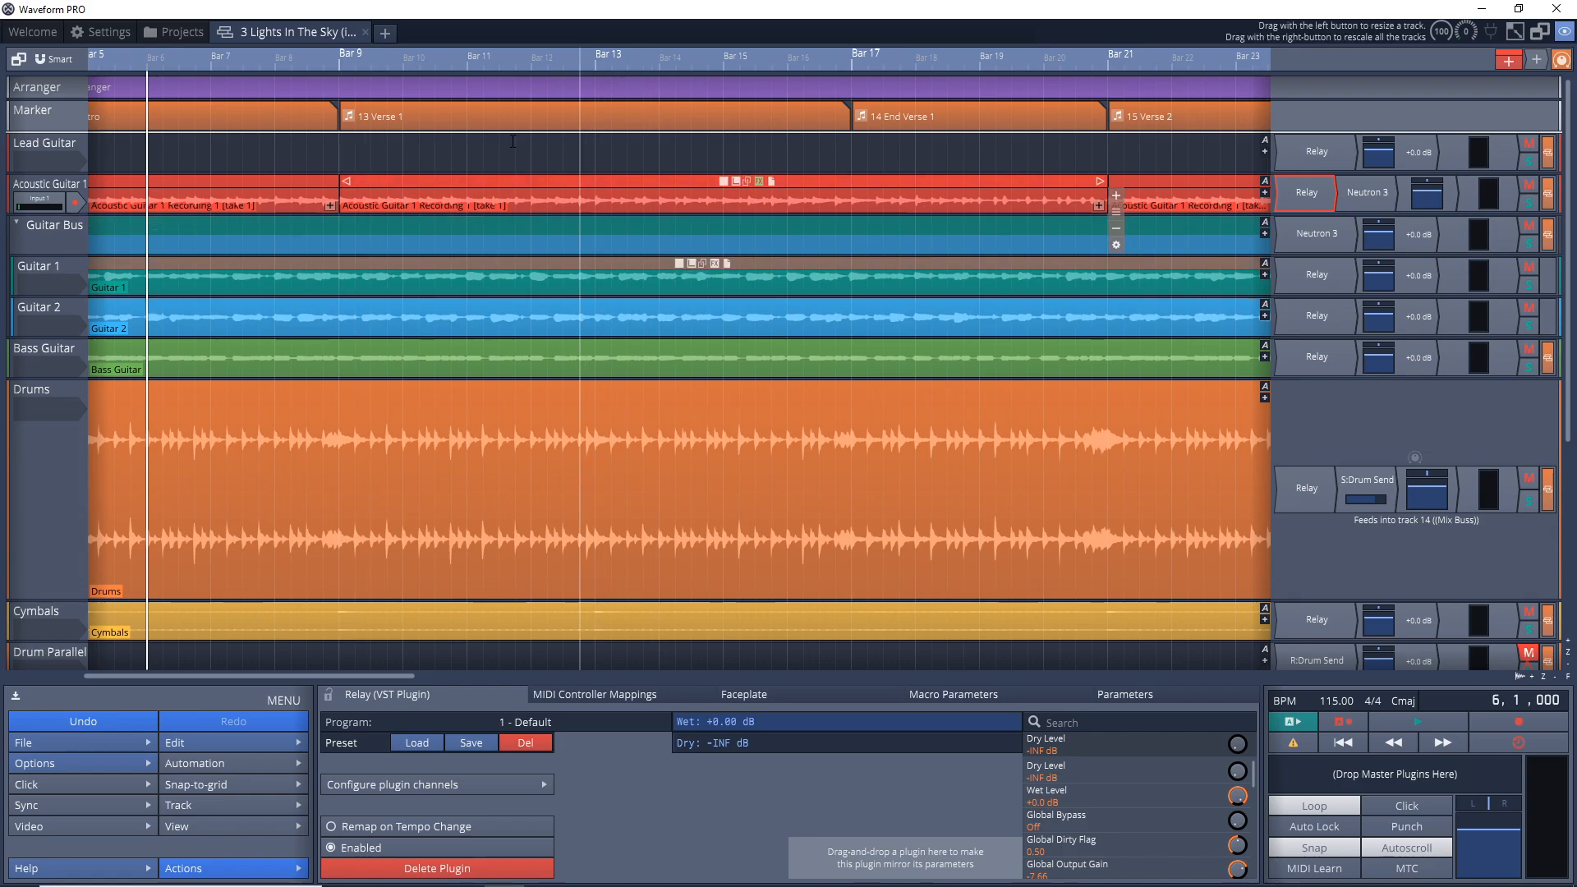
# - Run Neutron's Mix Assistant on the Bass Guitar track from bar 9 with instrument Bass, Balanced style and Medium intensity, and accept the suggestion
pyautogui.click(340, 156)
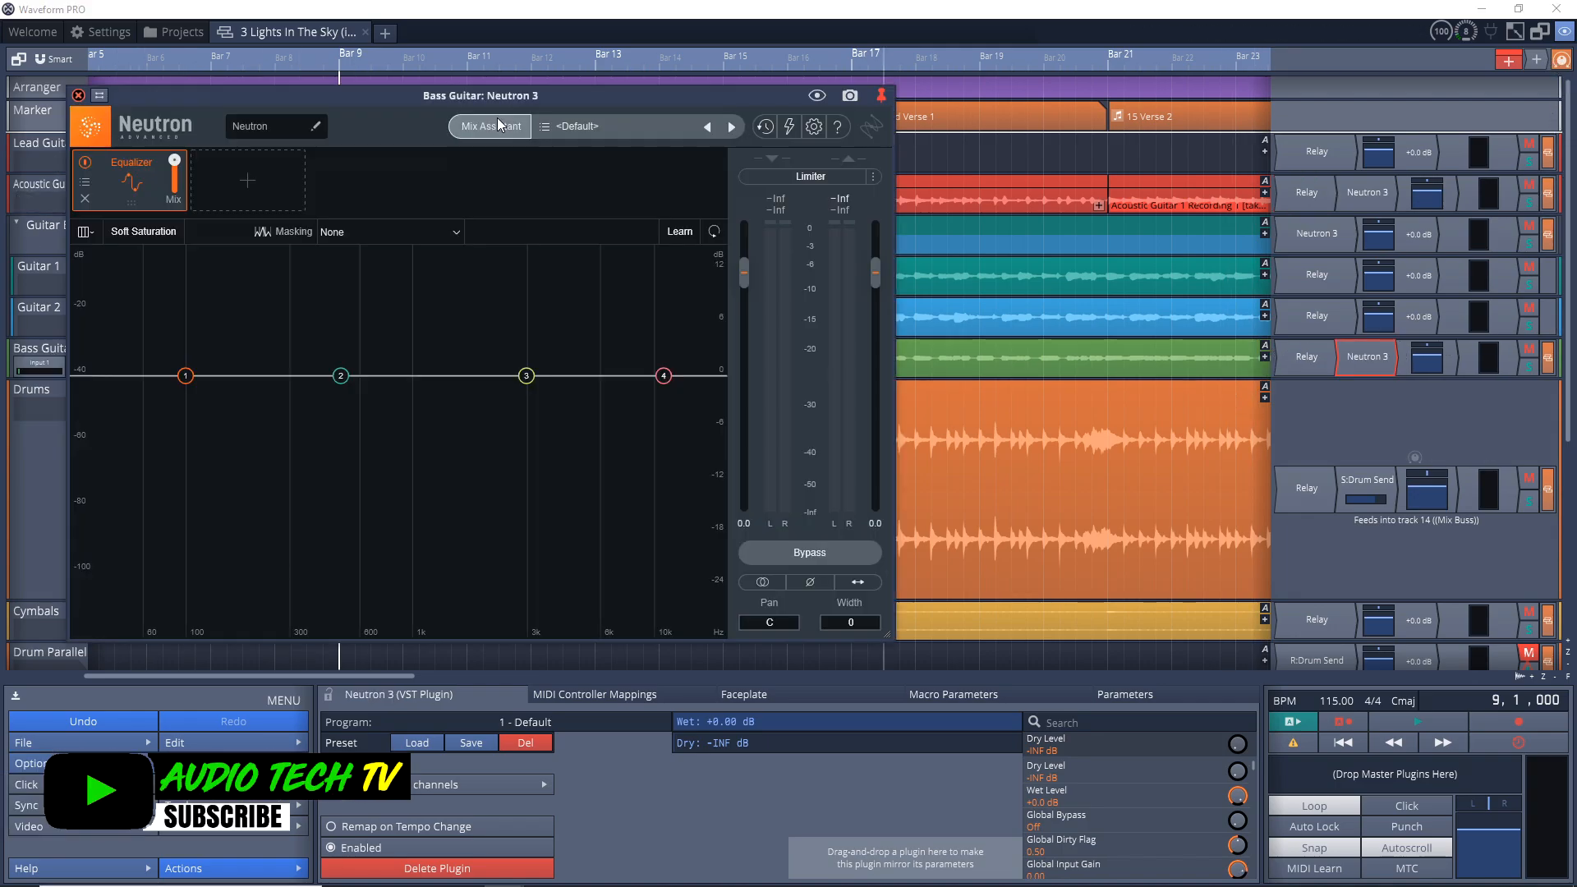
pyautogui.click(494, 125)
pyautogui.click(479, 581)
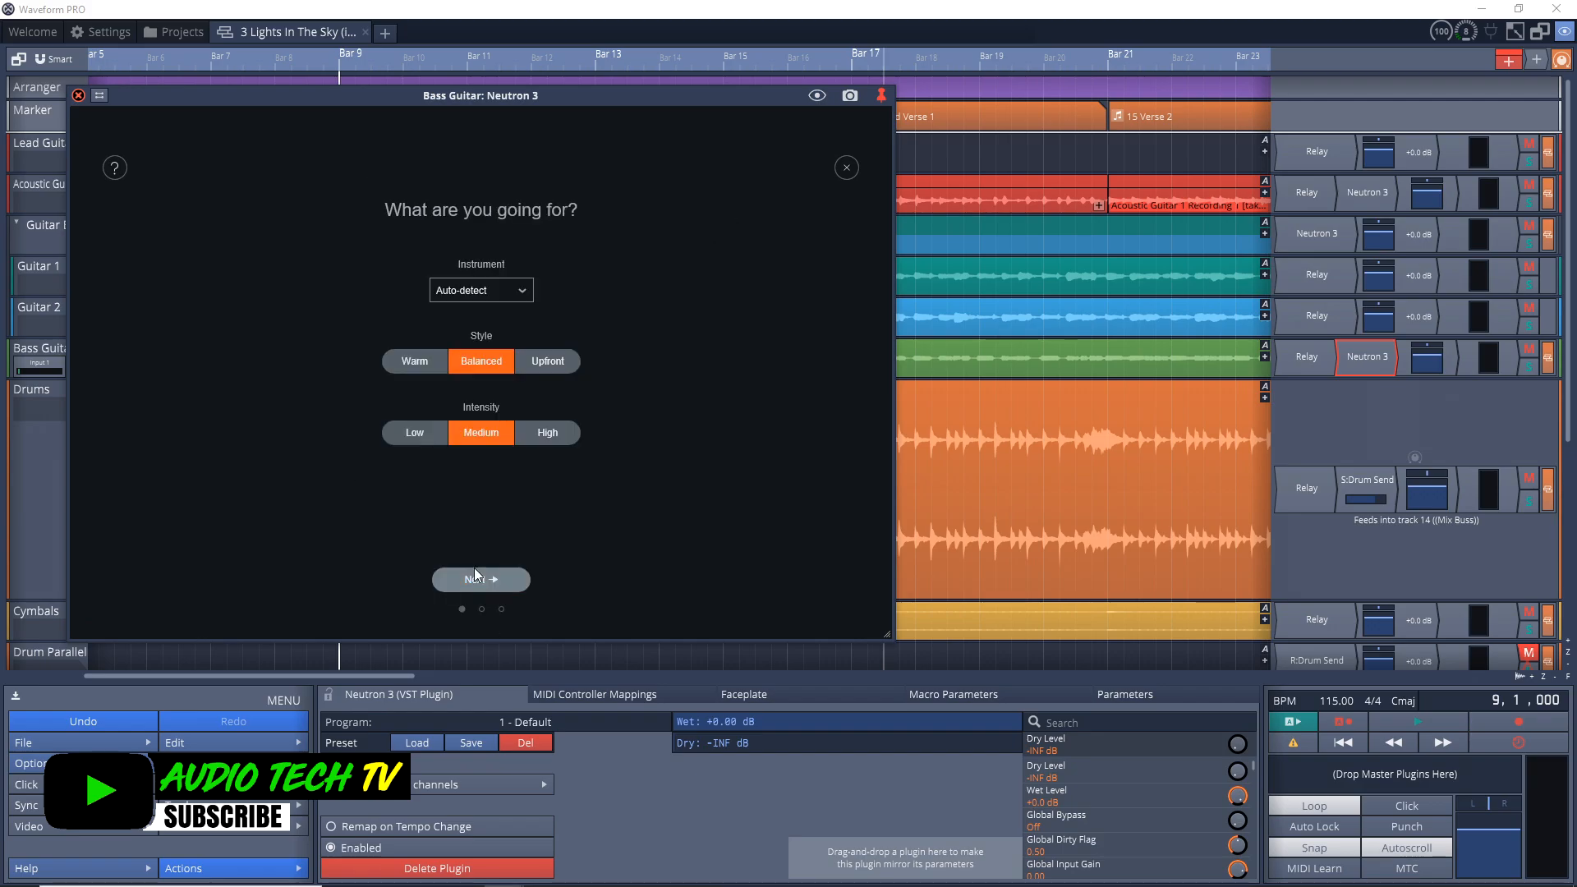
pyautogui.click(486, 289)
pyautogui.click(542, 339)
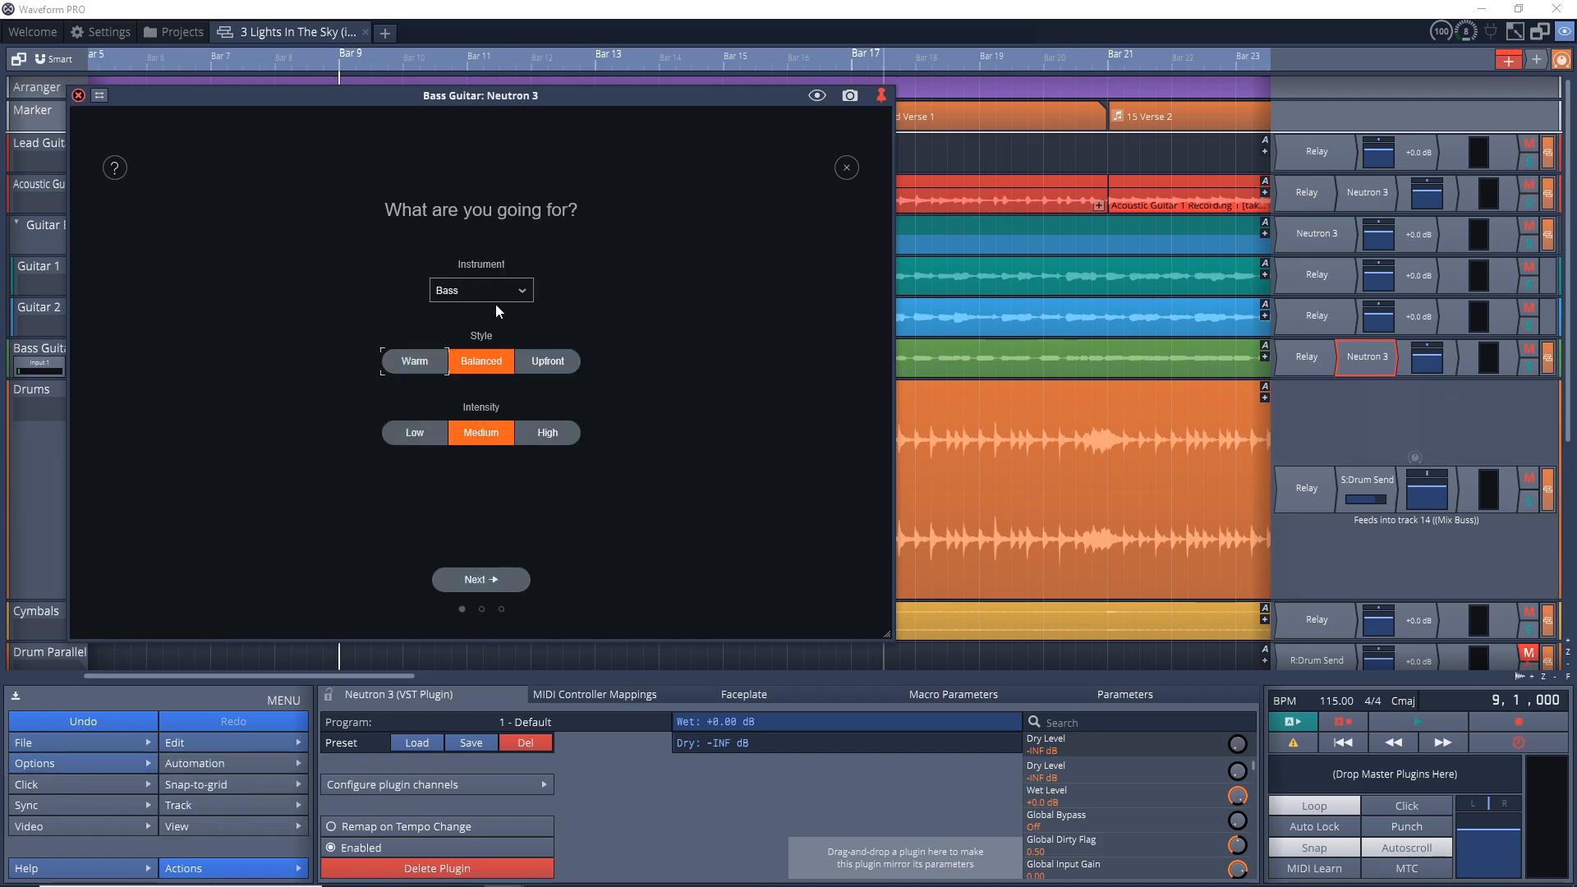
pyautogui.click(485, 581)
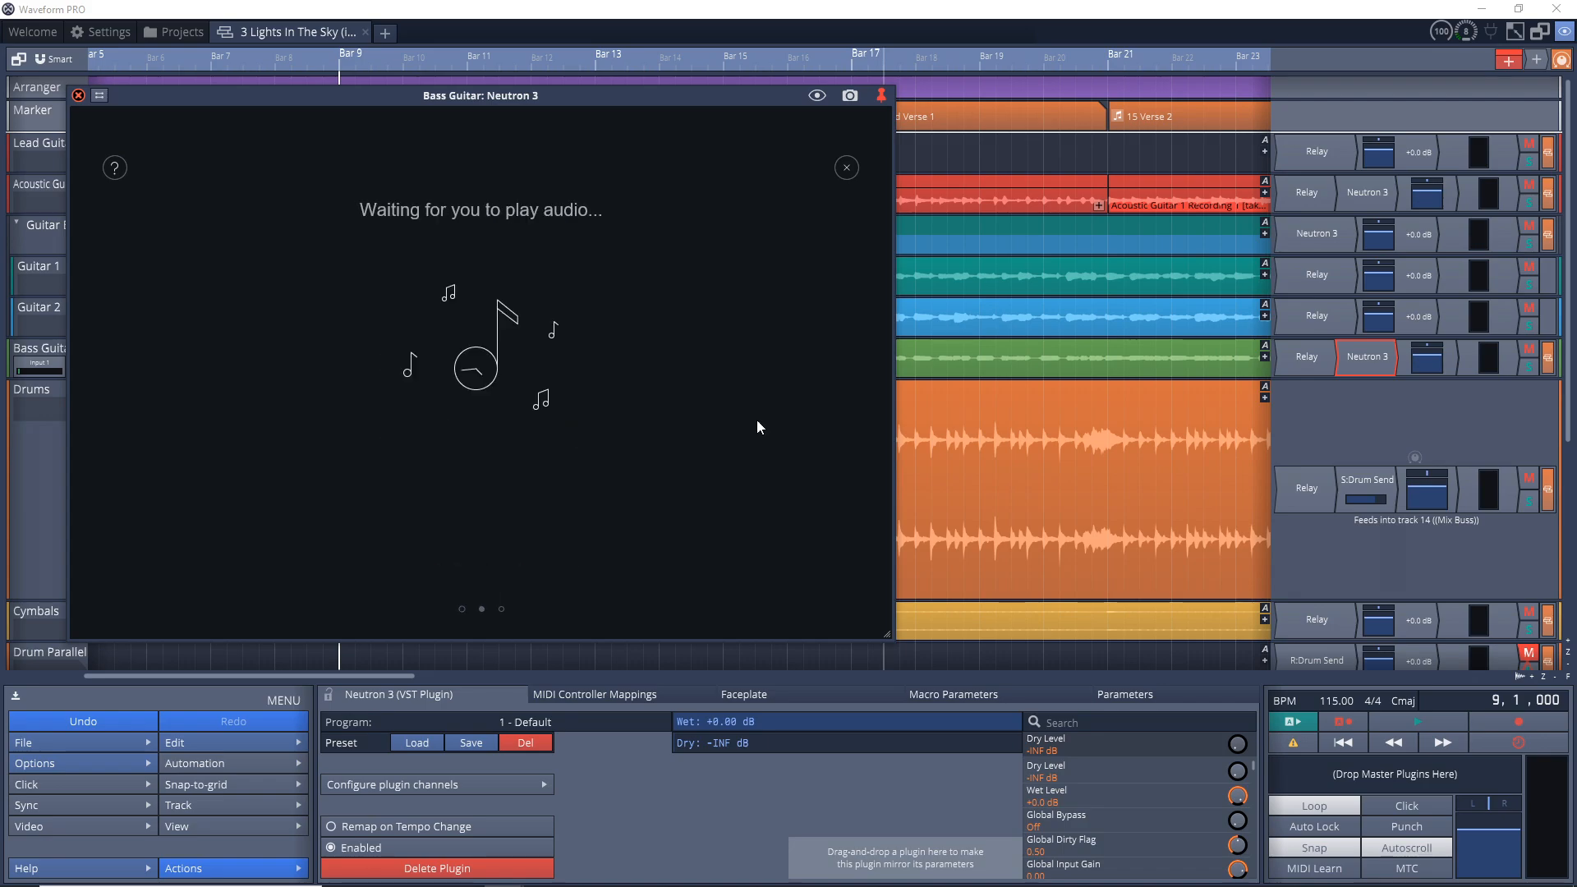
pyautogui.press('space')
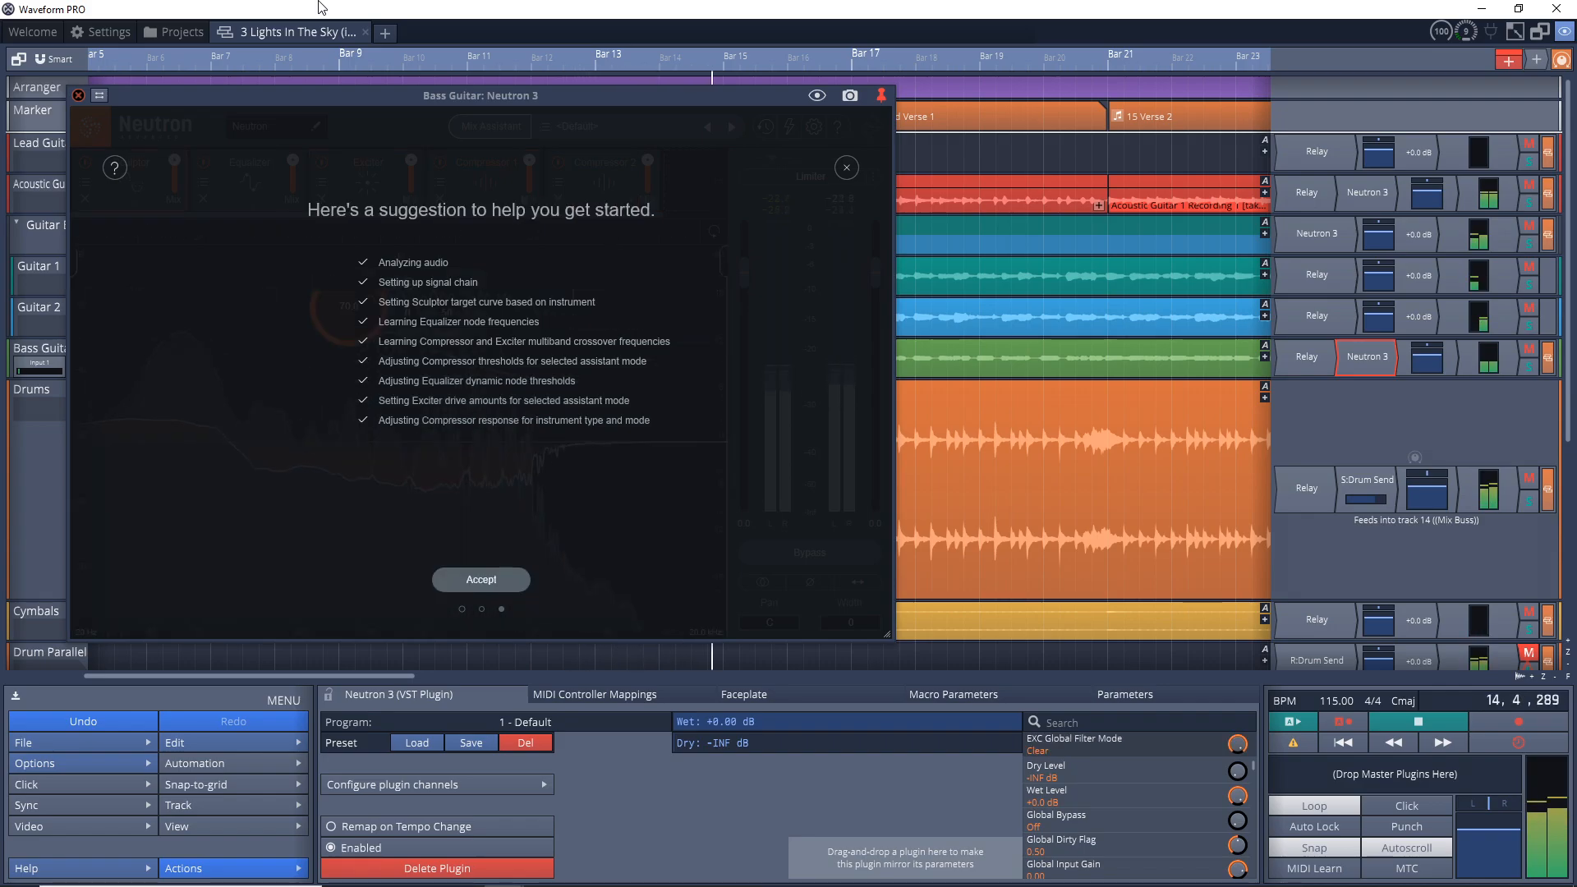
pyautogui.click(472, 582)
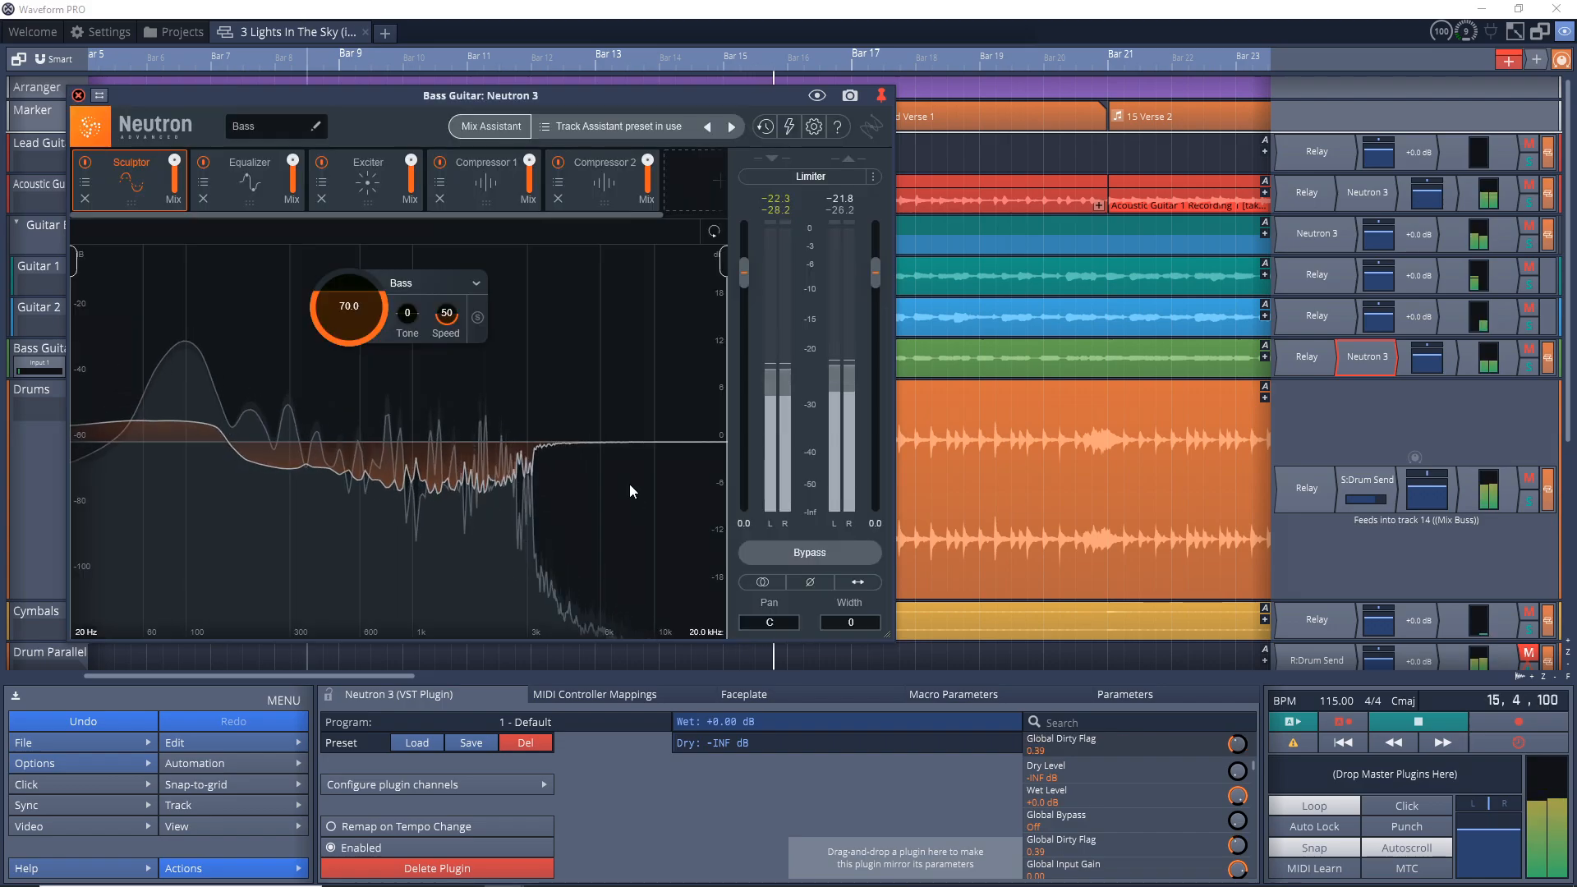
# - Move the Neutron window aside, stop playback and look over the bass module chain from Sculptor to Compressor 2
pyautogui.moveTo(410, 96); pyautogui.dragTo(520, 131)
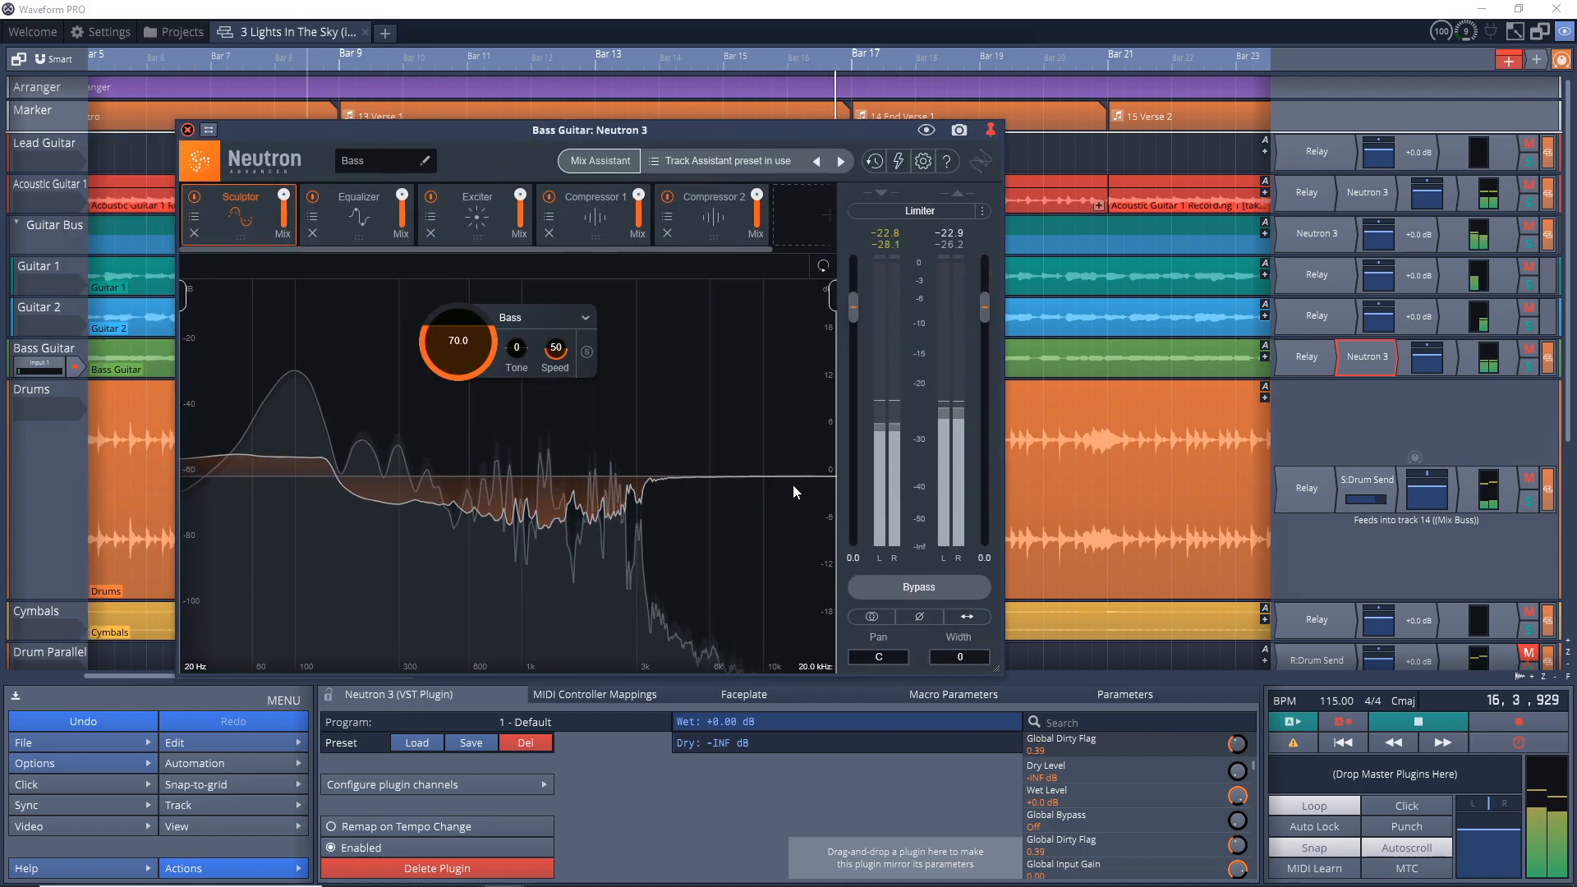
pyautogui.press('space')
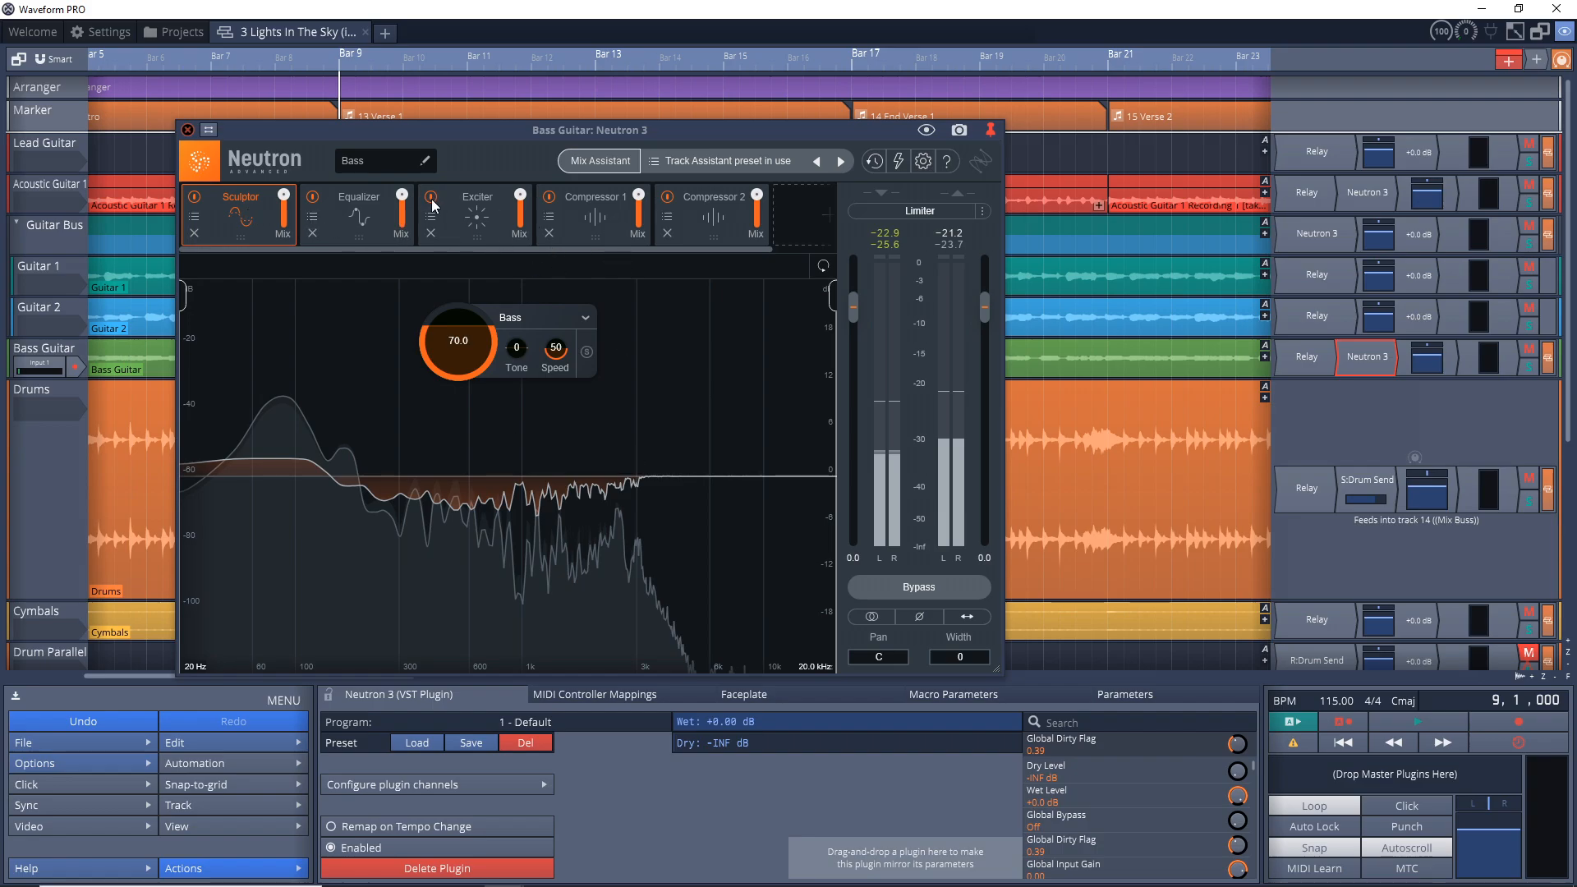
pyautogui.click(313, 197)
pyautogui.click(313, 197)
pyautogui.click(825, 216)
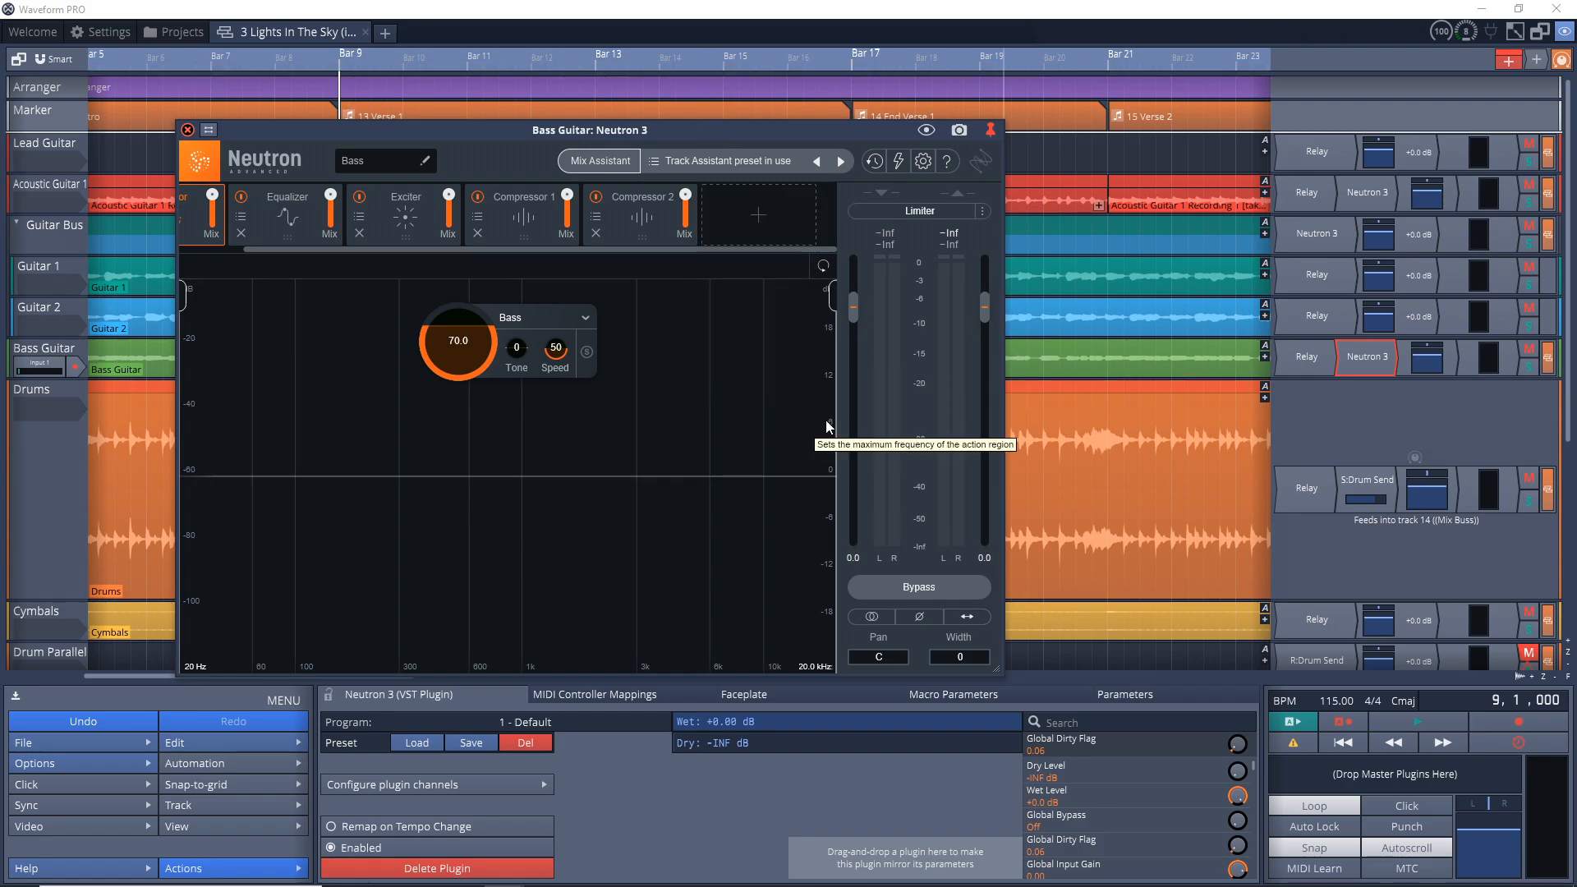
# - Solo the Bass Guitar track and listen from bar 9, comparing Neutron bypassed and active
pyautogui.click(1529, 366)
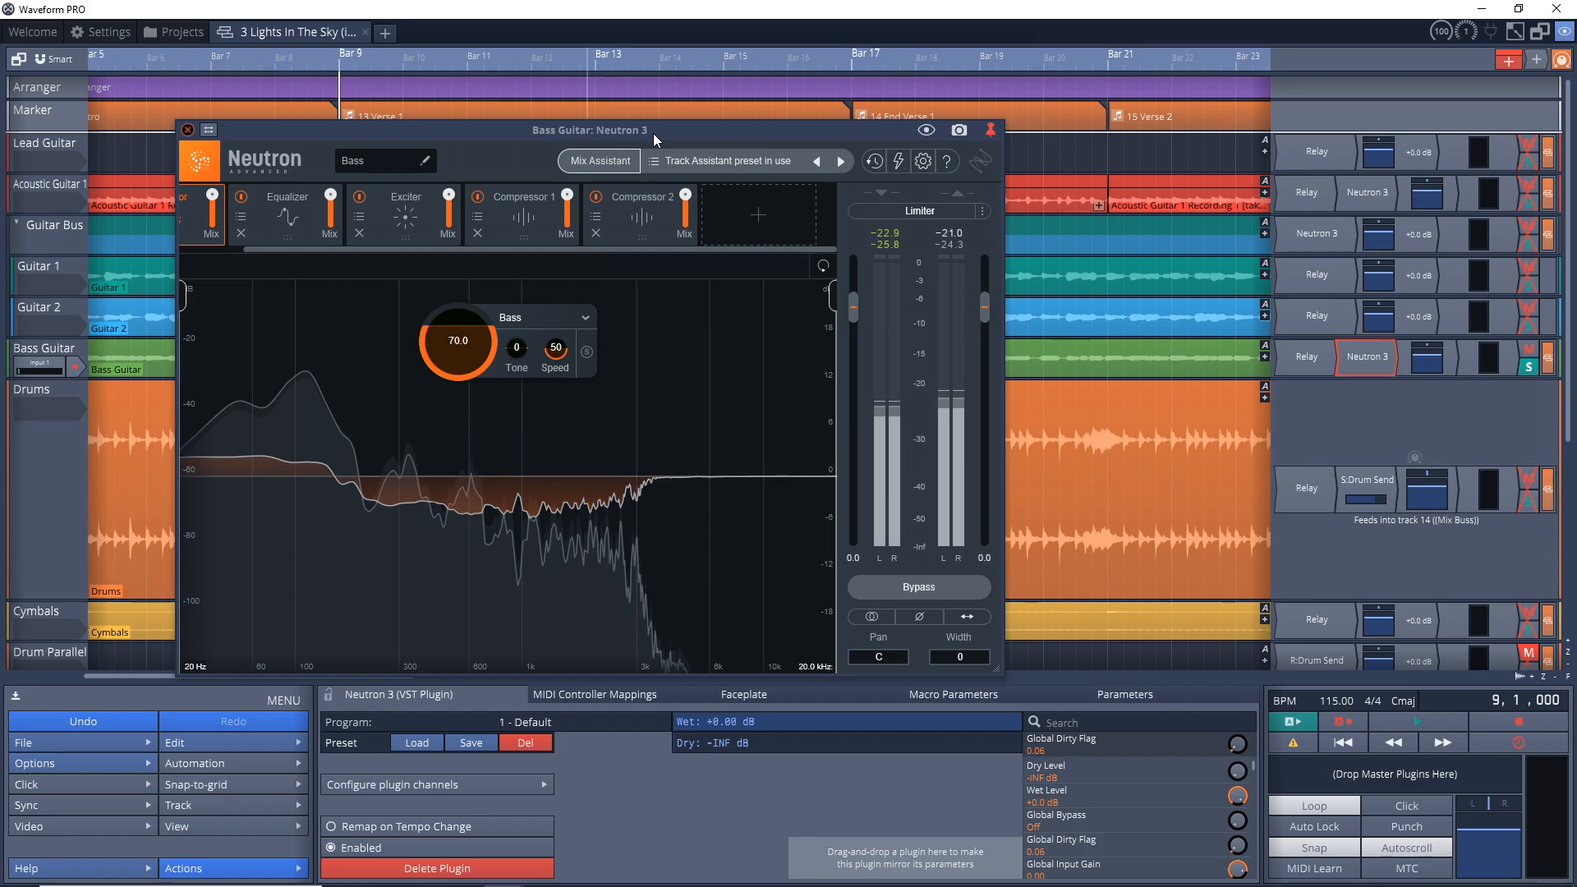
pyautogui.press('space')
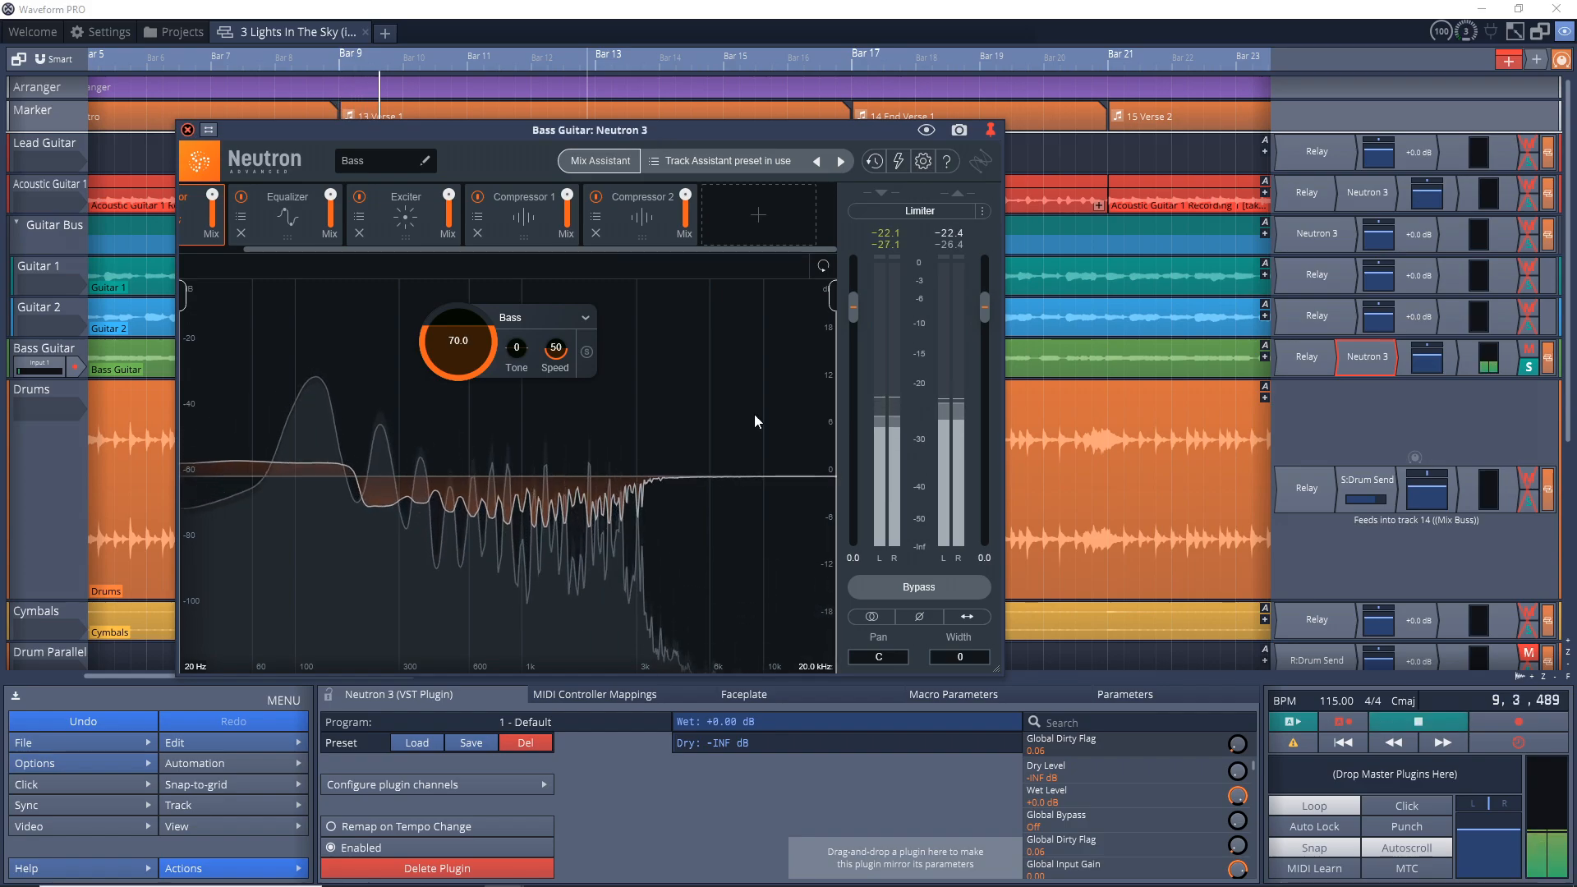
pyautogui.click(888, 585)
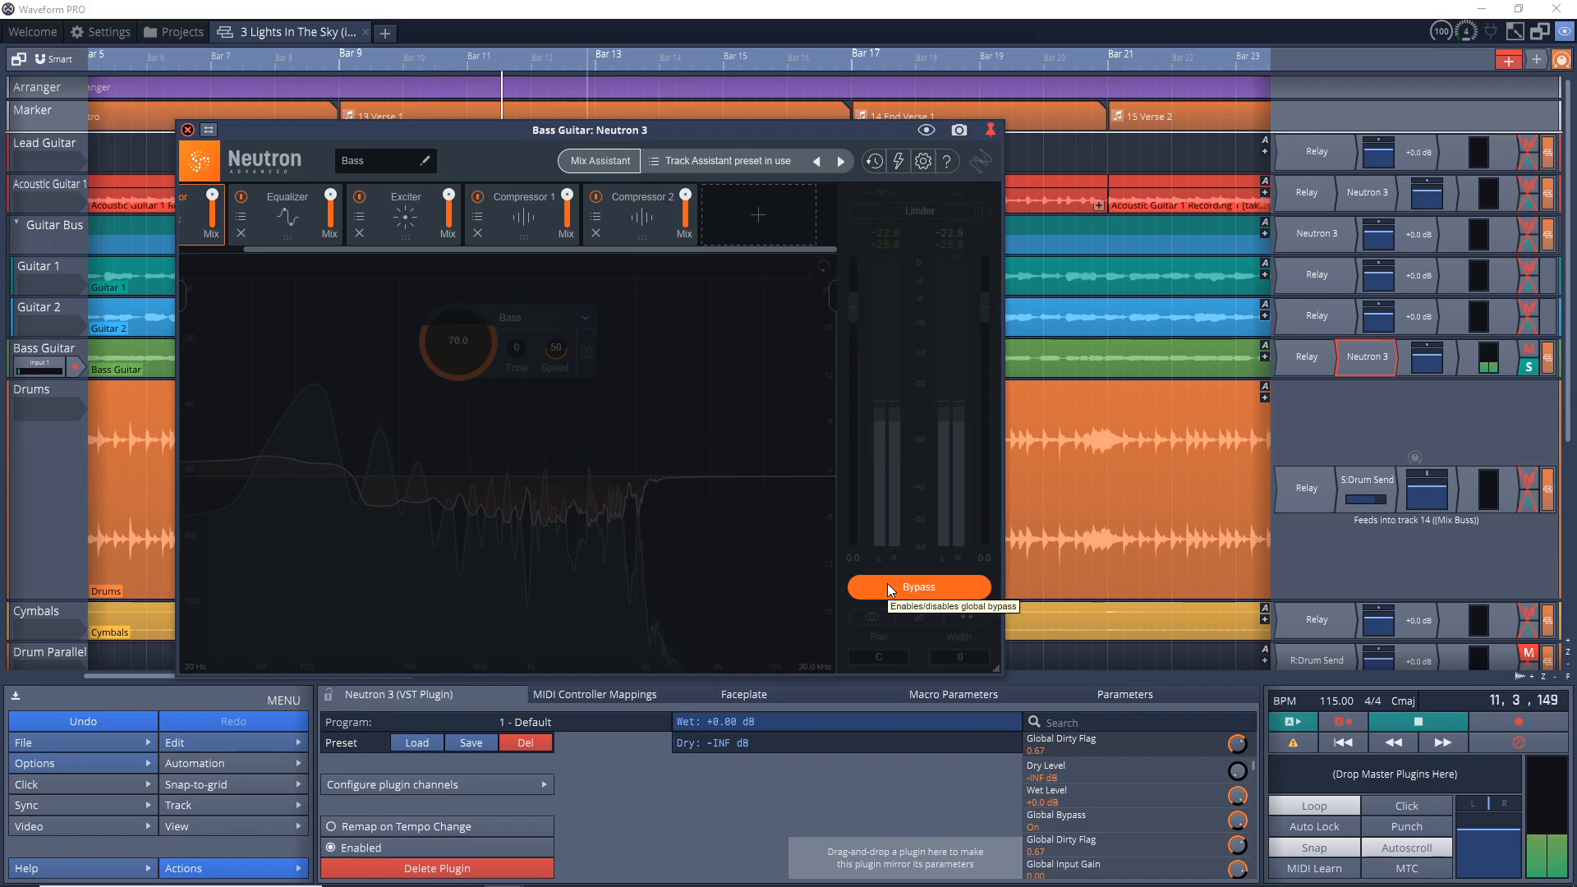
pyautogui.click(888, 585)
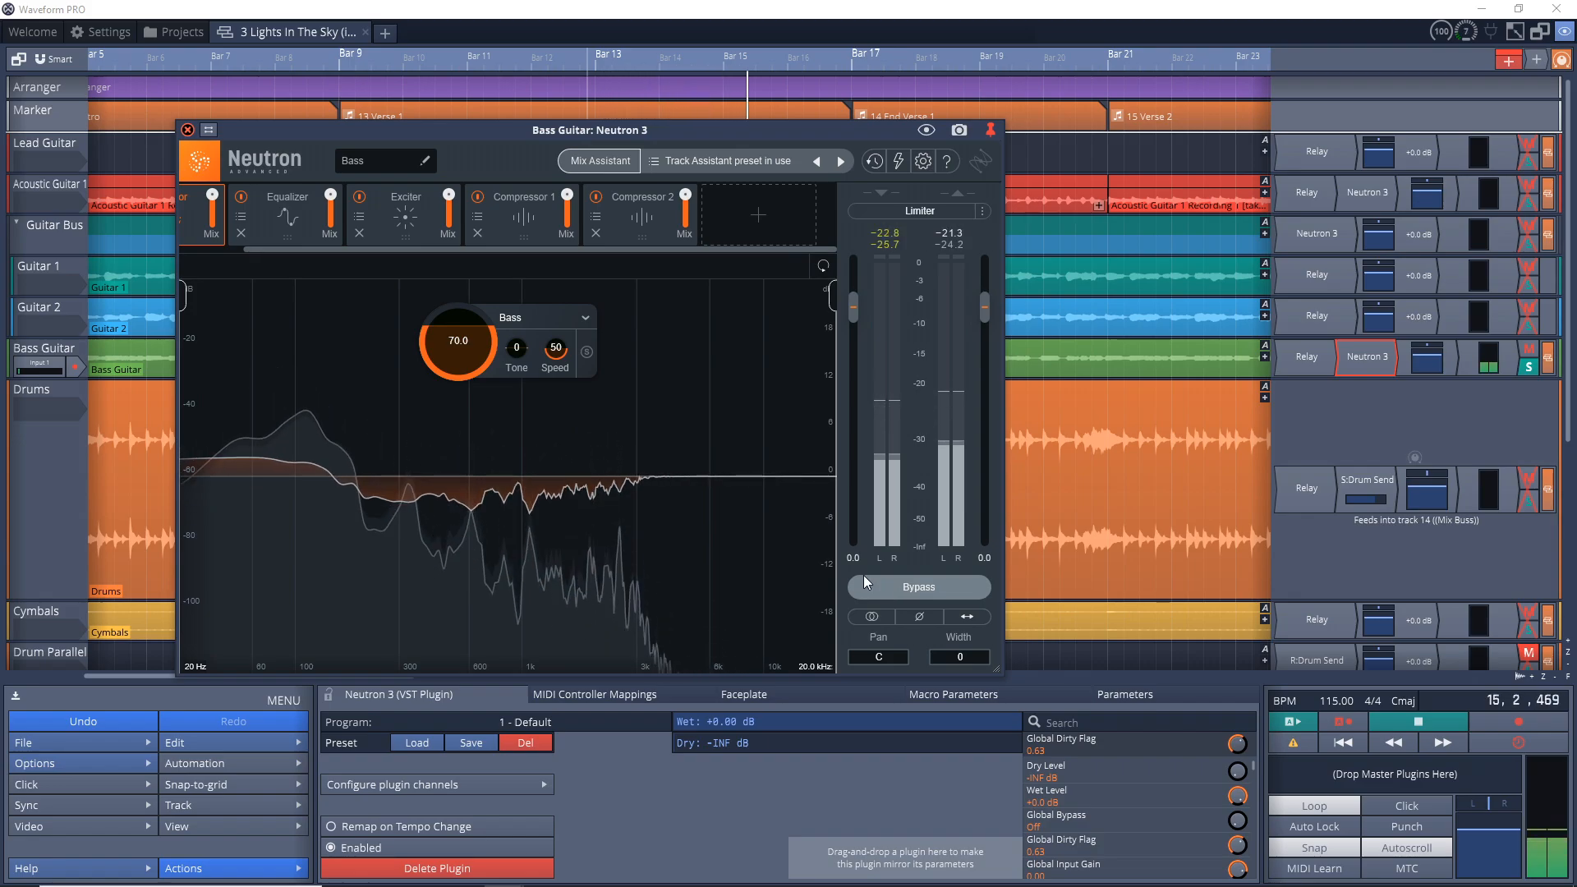
pyautogui.press('space')
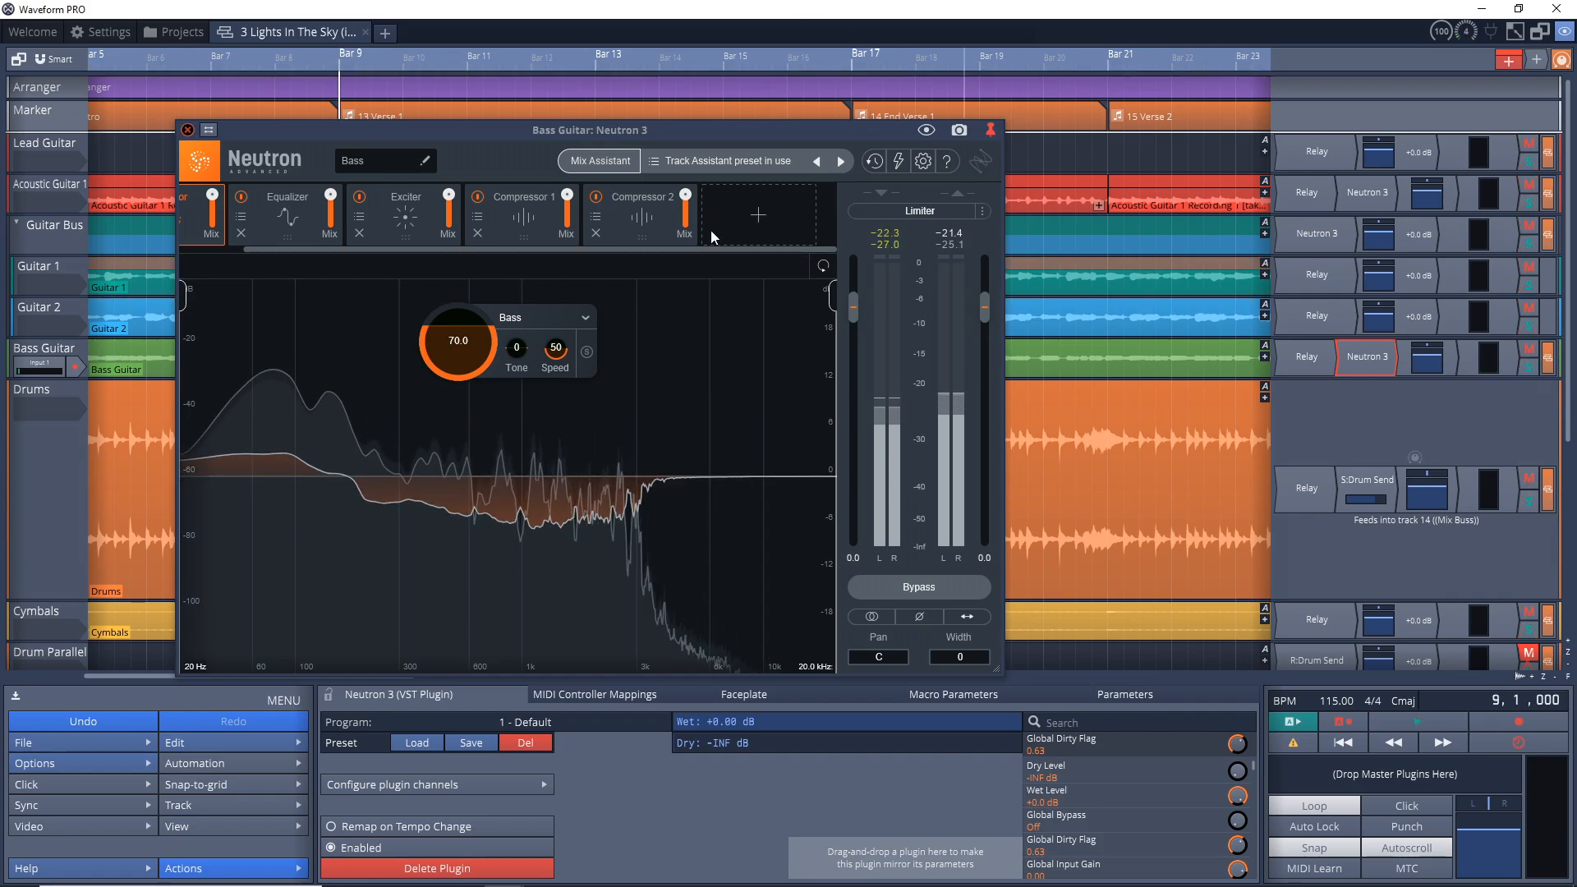
# - Play the full mix from bar 9, compare the bass Neutron bypassed and active, close the plugin window and stop playback
pyautogui.press('space')
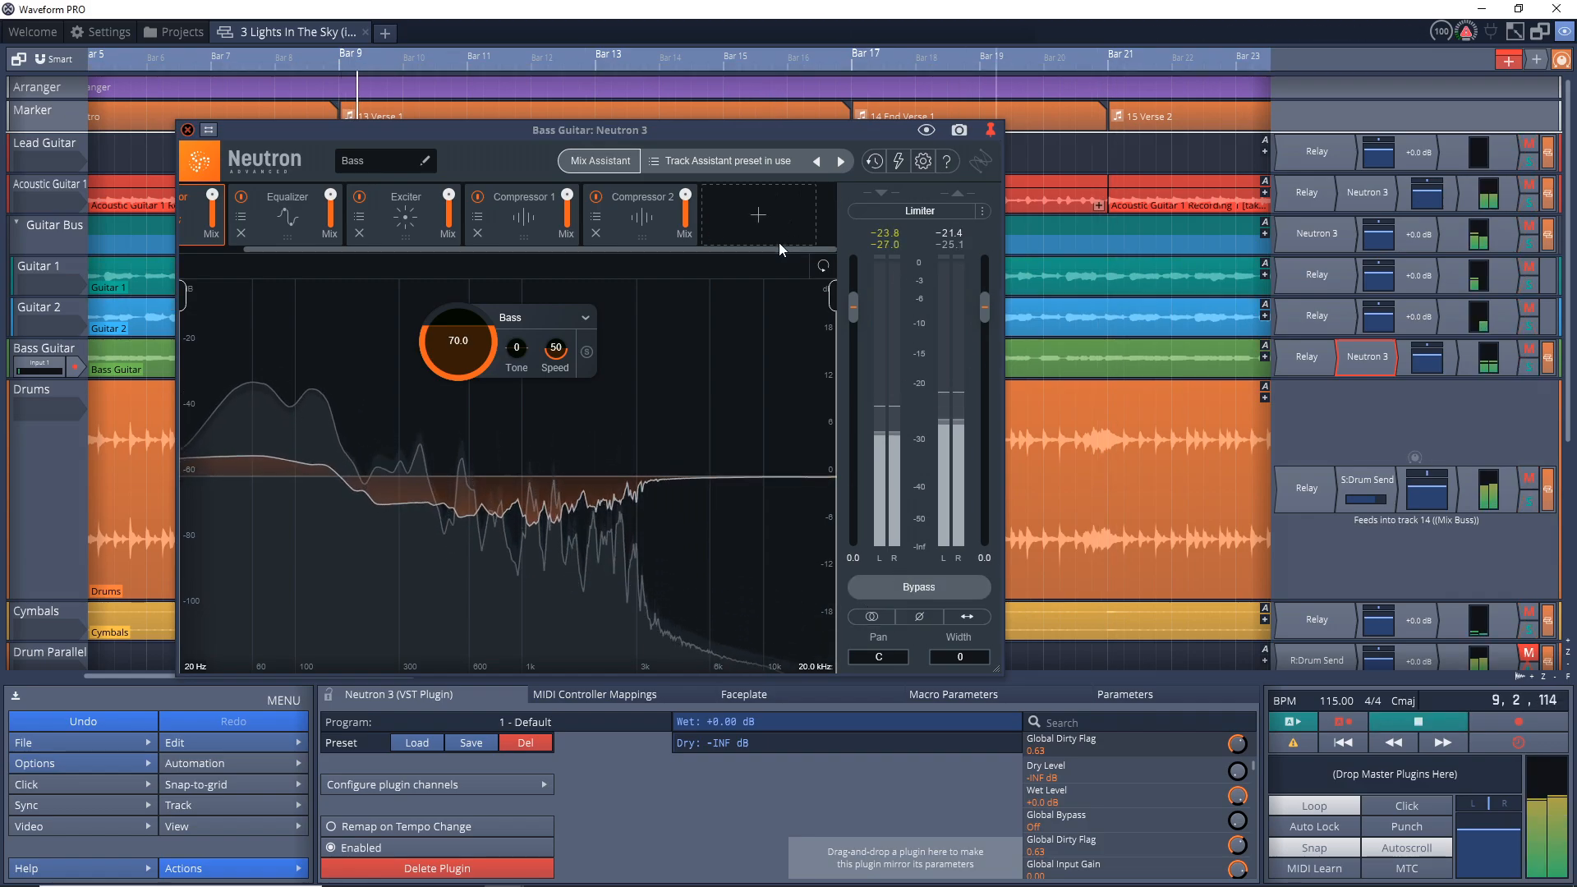
pyautogui.click(904, 588)
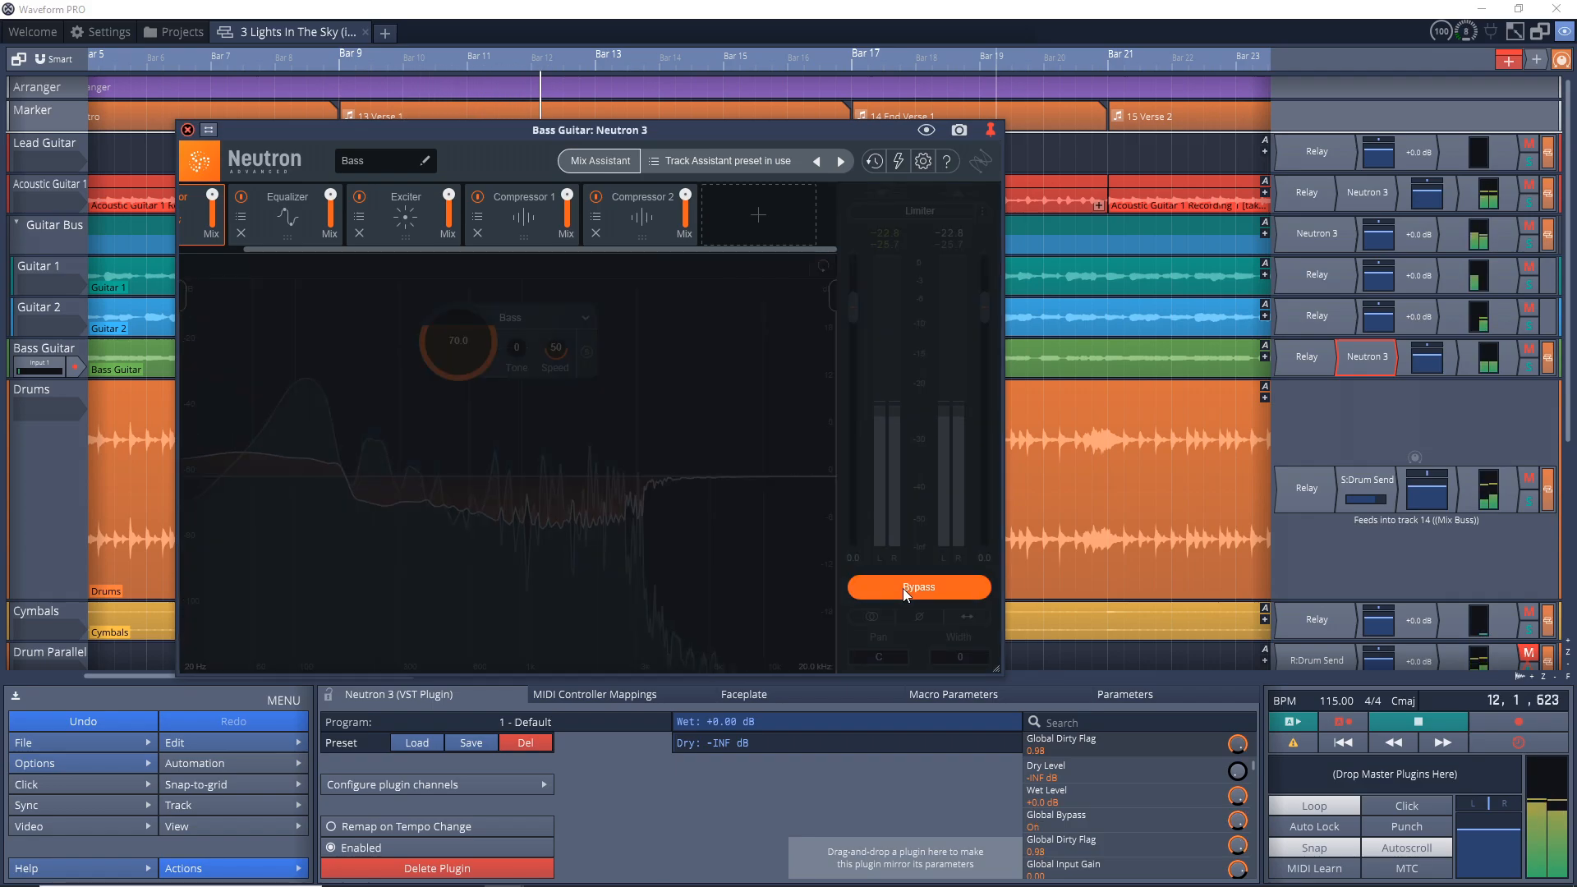
pyautogui.click(903, 589)
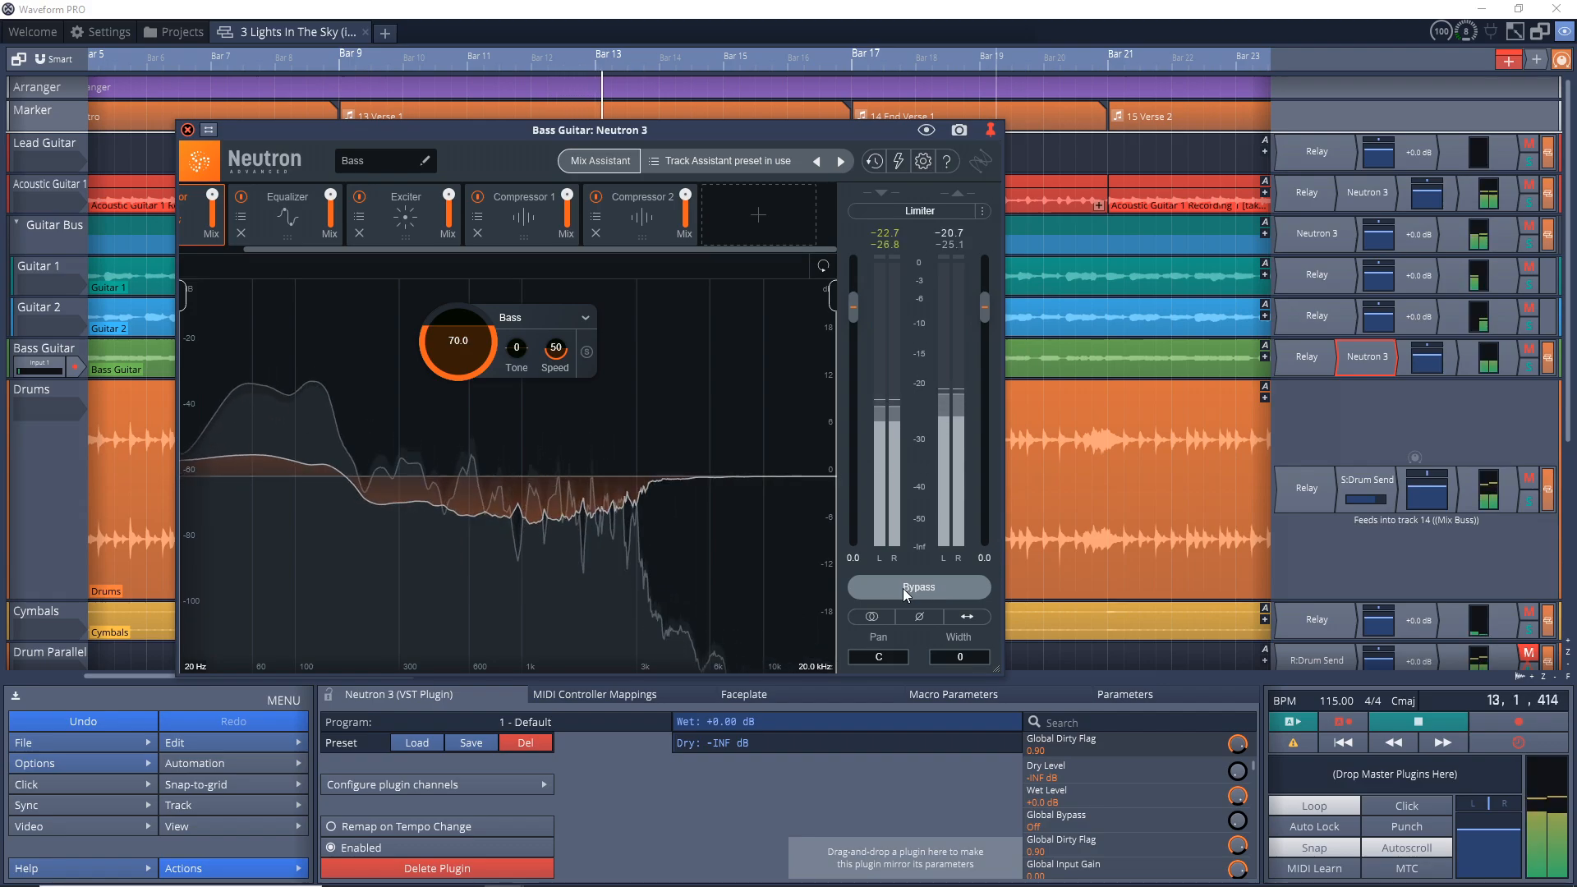
pyautogui.click(188, 130)
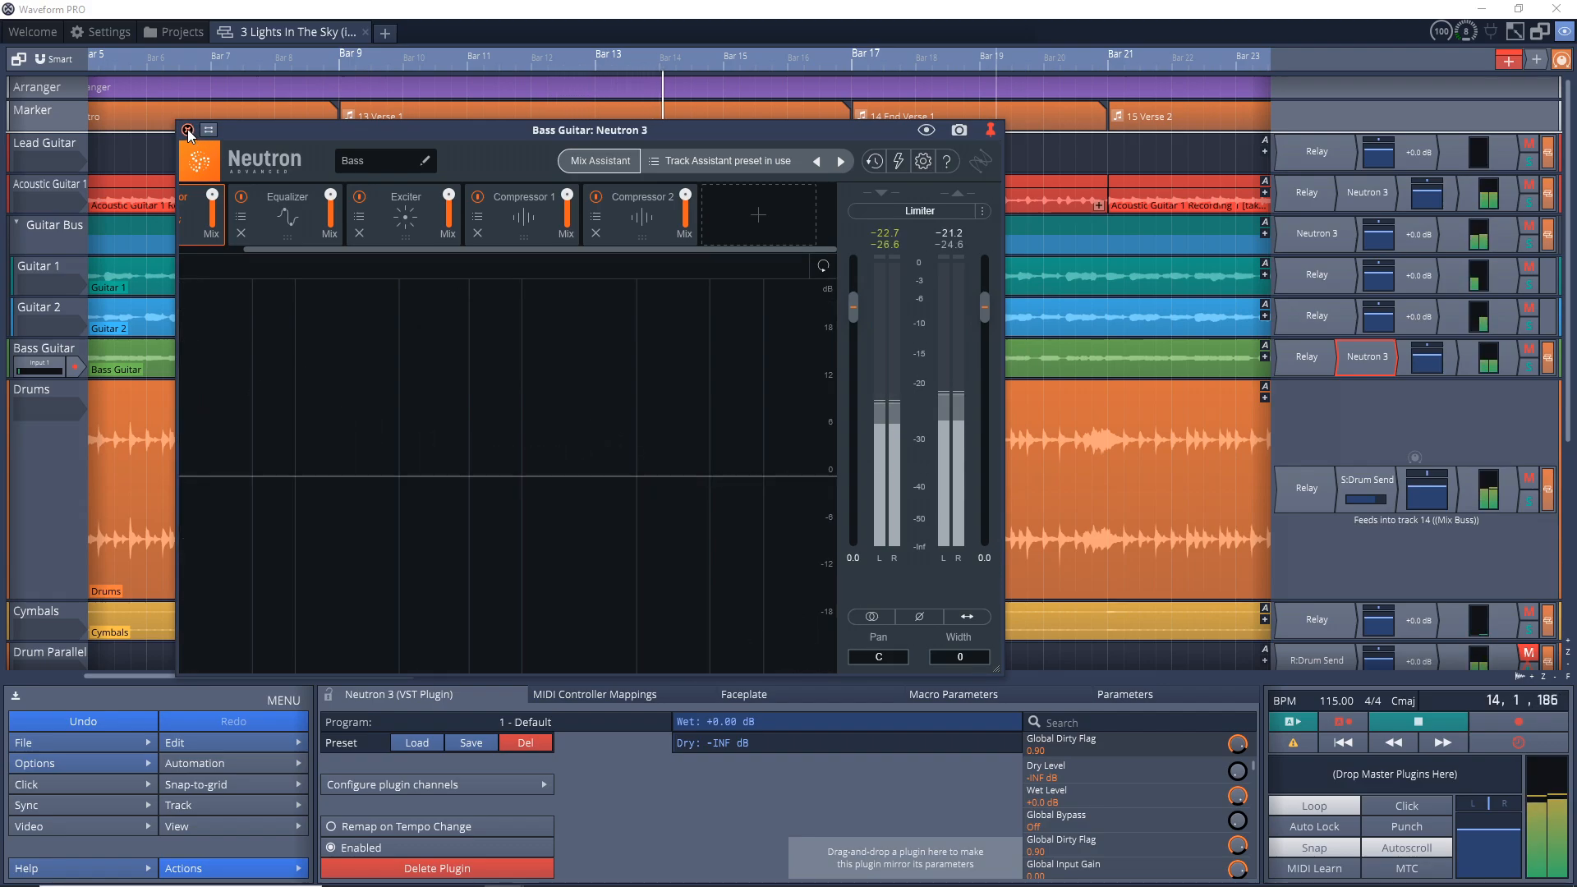
pyautogui.press('space')
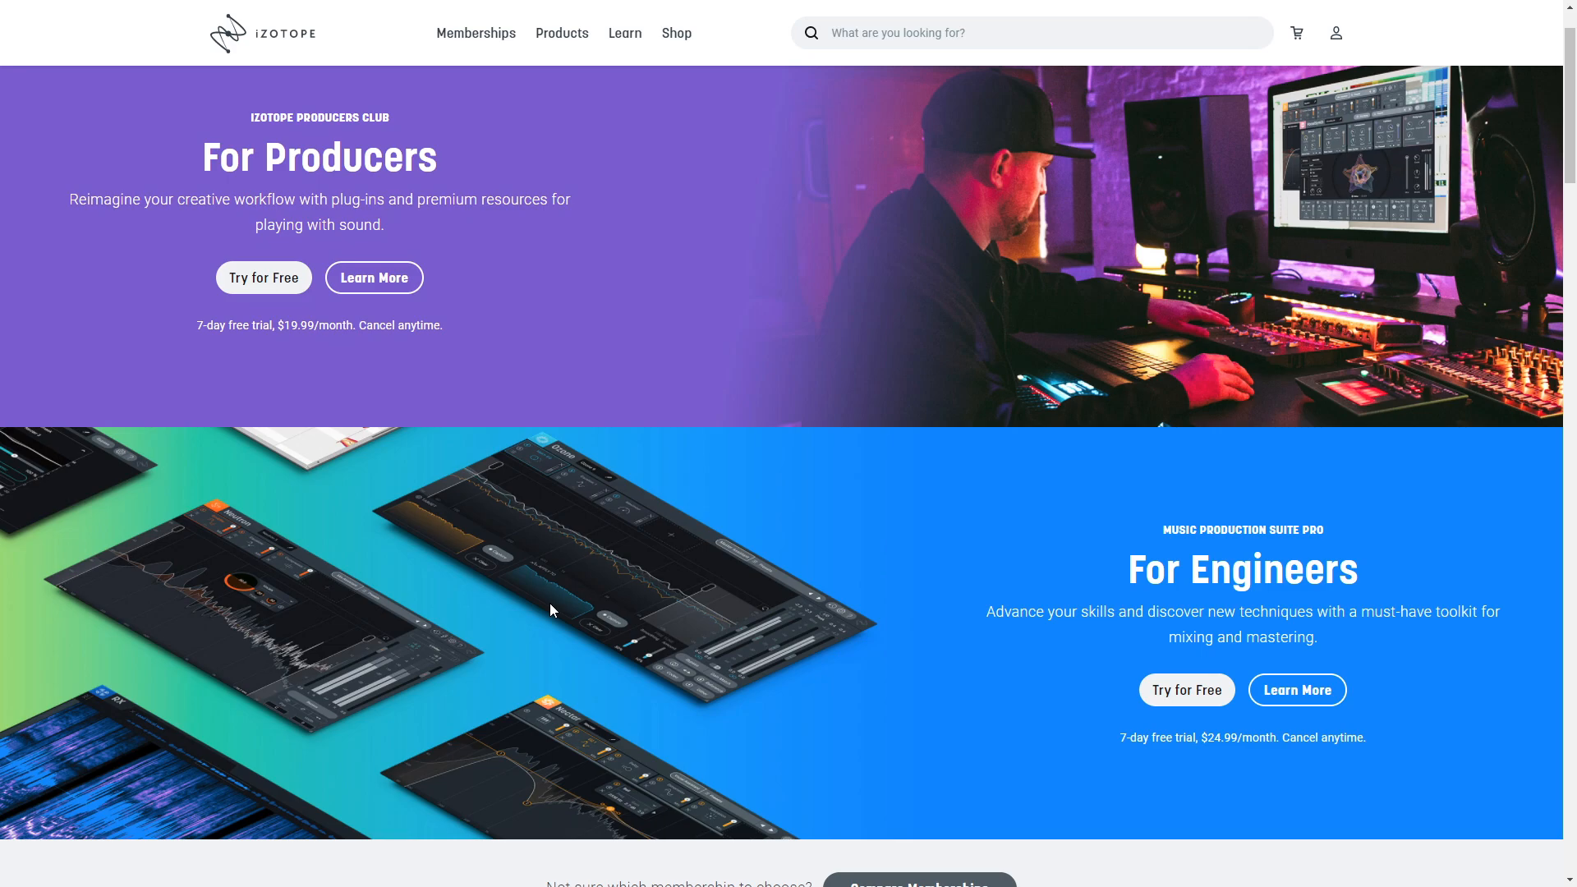
# - On the iZotope website, open the Producers Club details page and look through its offer
pyautogui.click(374, 278)
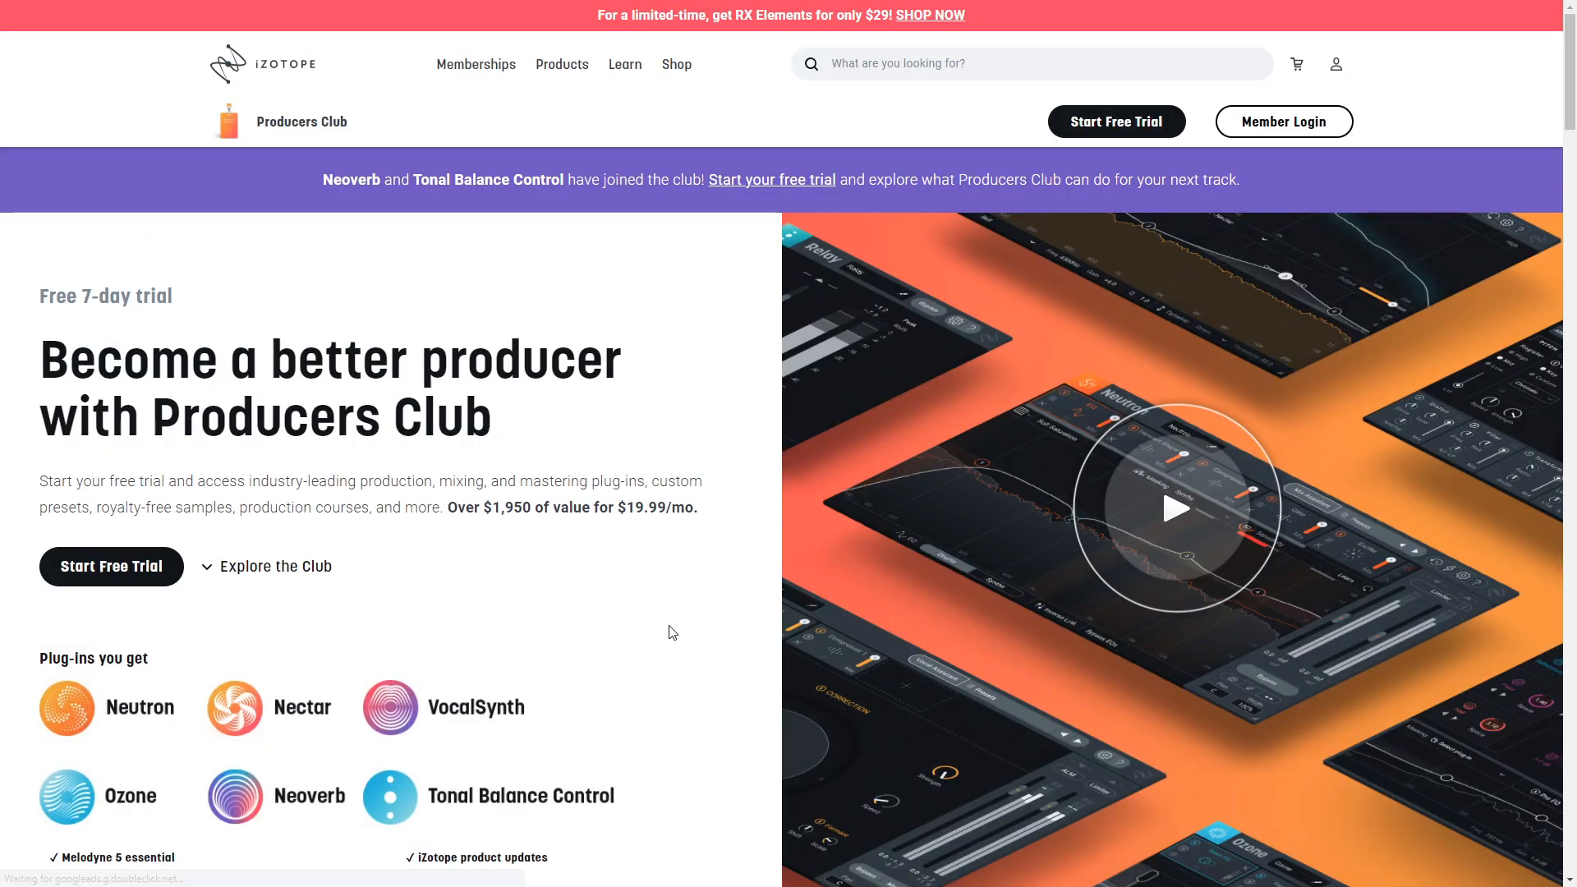
pyautogui.scroll(-2, 670, 633)
pyautogui.scroll(-1, 671, 632)
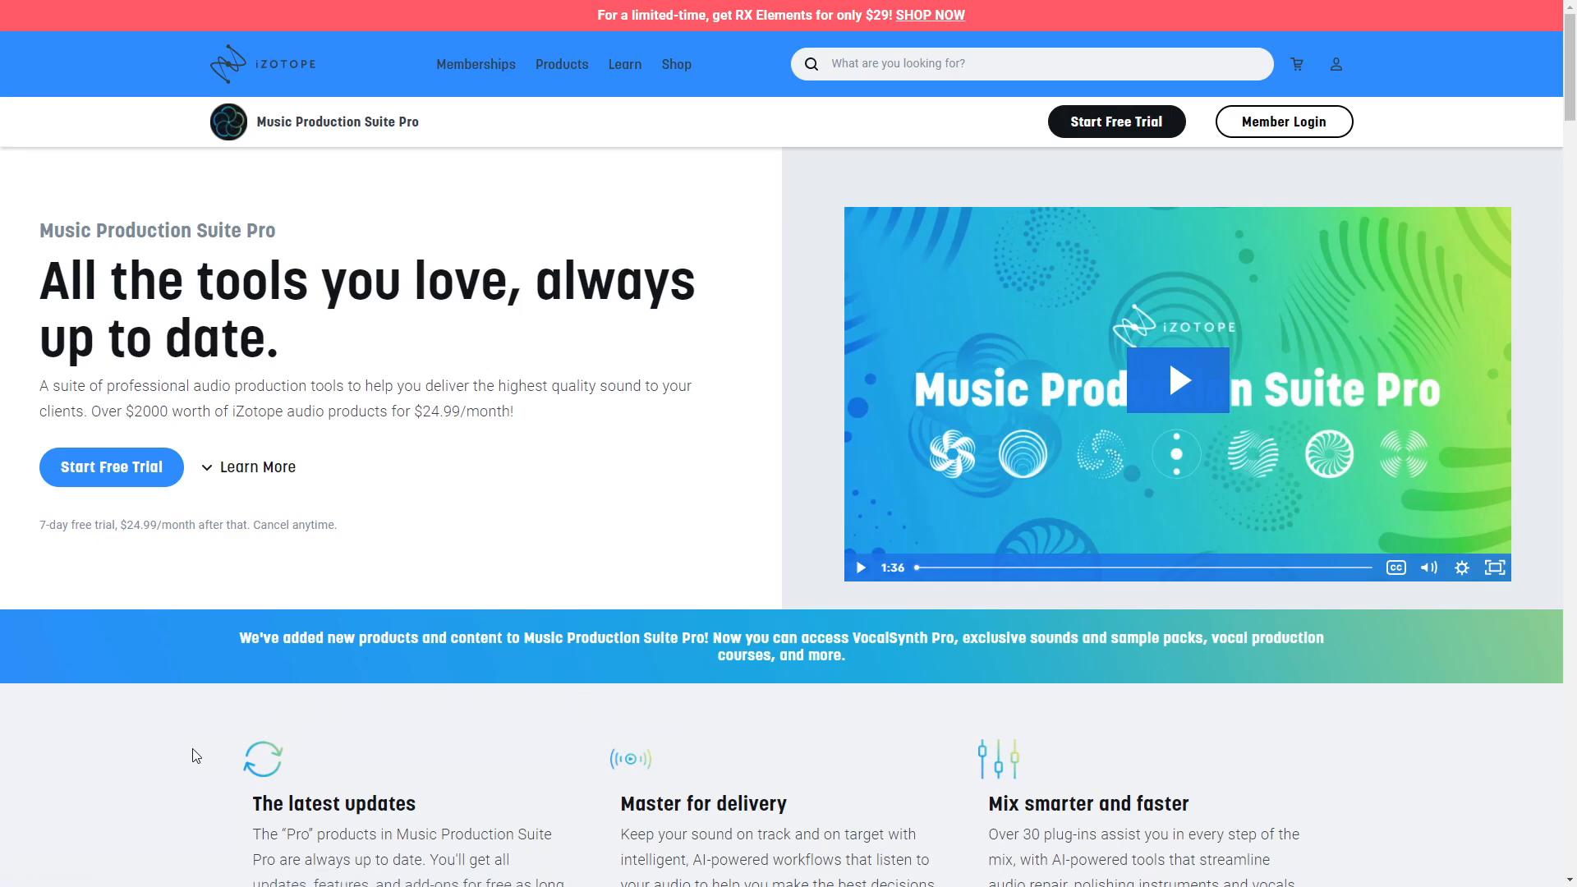
# - Look through the included products on the Music Production Suite Pro page
pyautogui.scroll(-9, 189, 739)
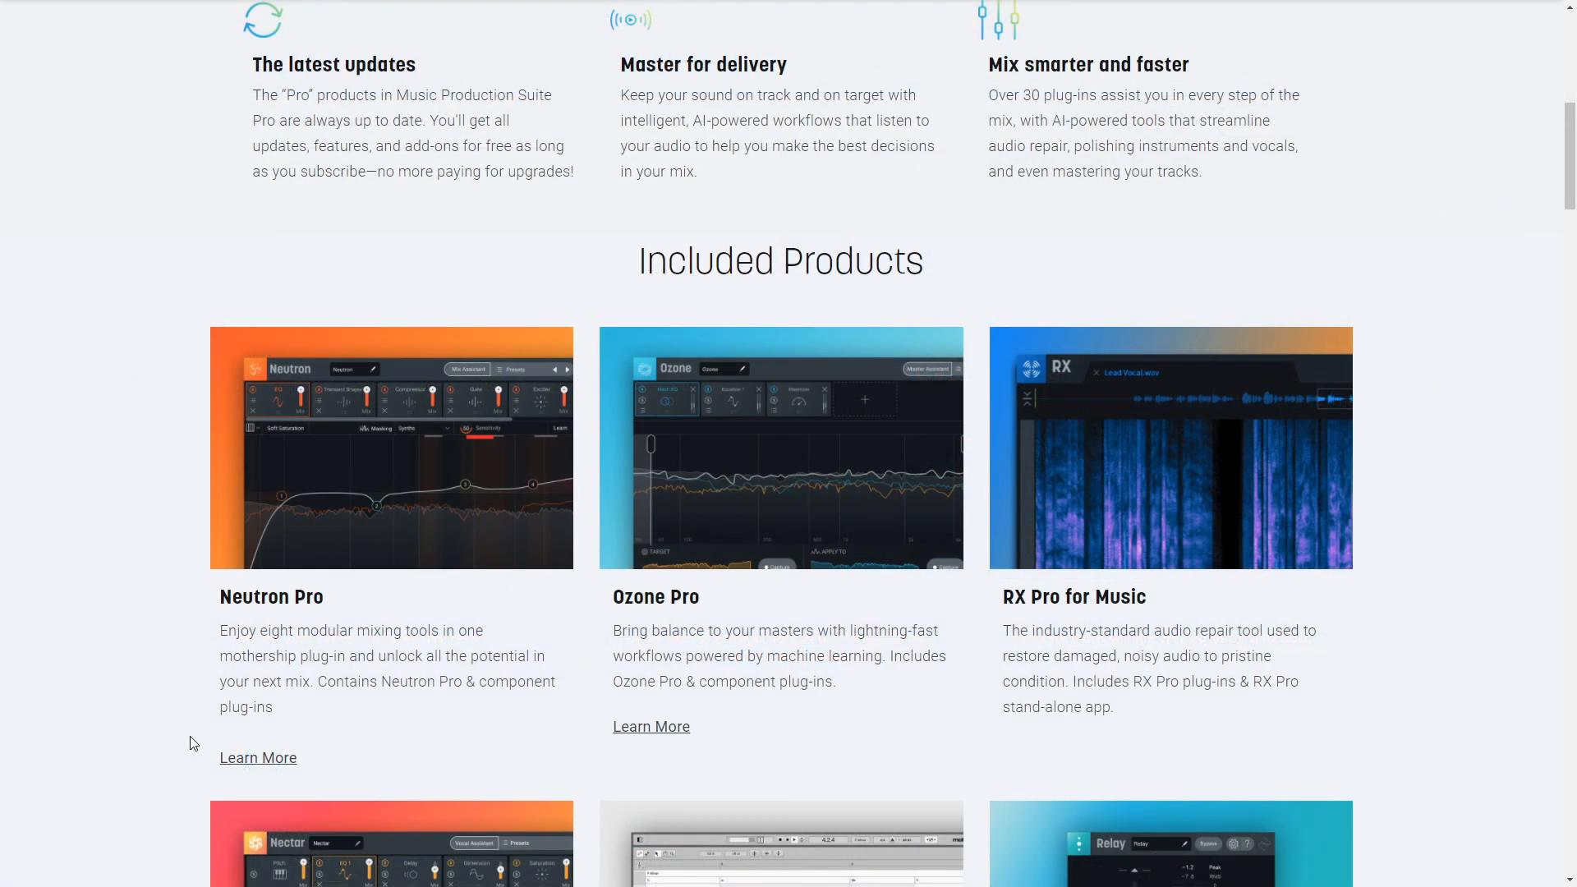
pyautogui.scroll(-4, 190, 743)
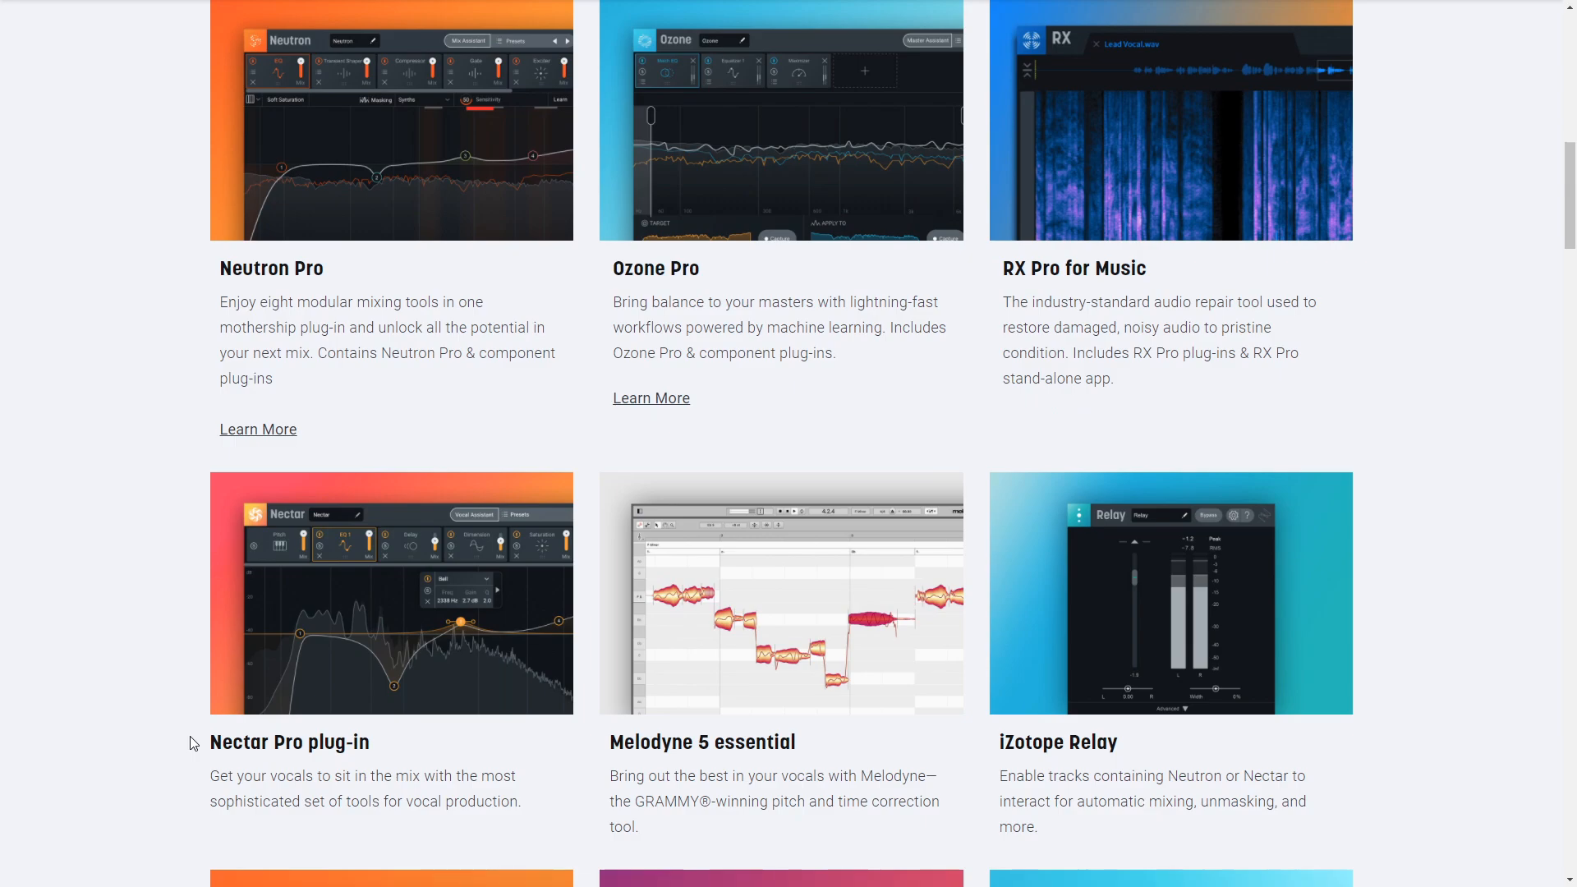
pyautogui.scroll(-5, 189, 736)
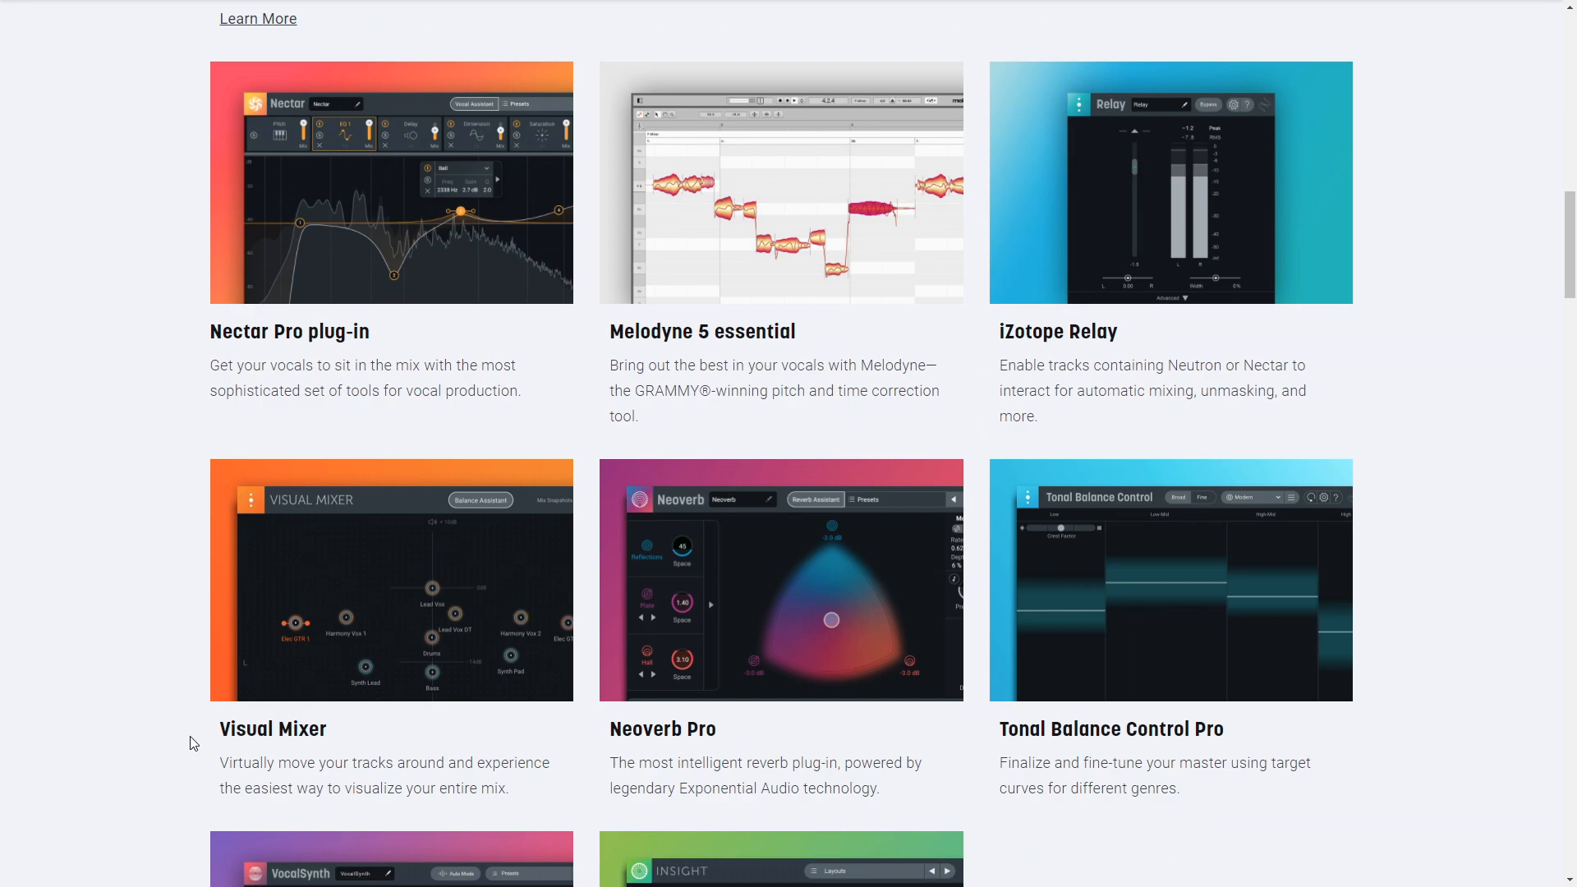
pyautogui.scroll(-4, 190, 743)
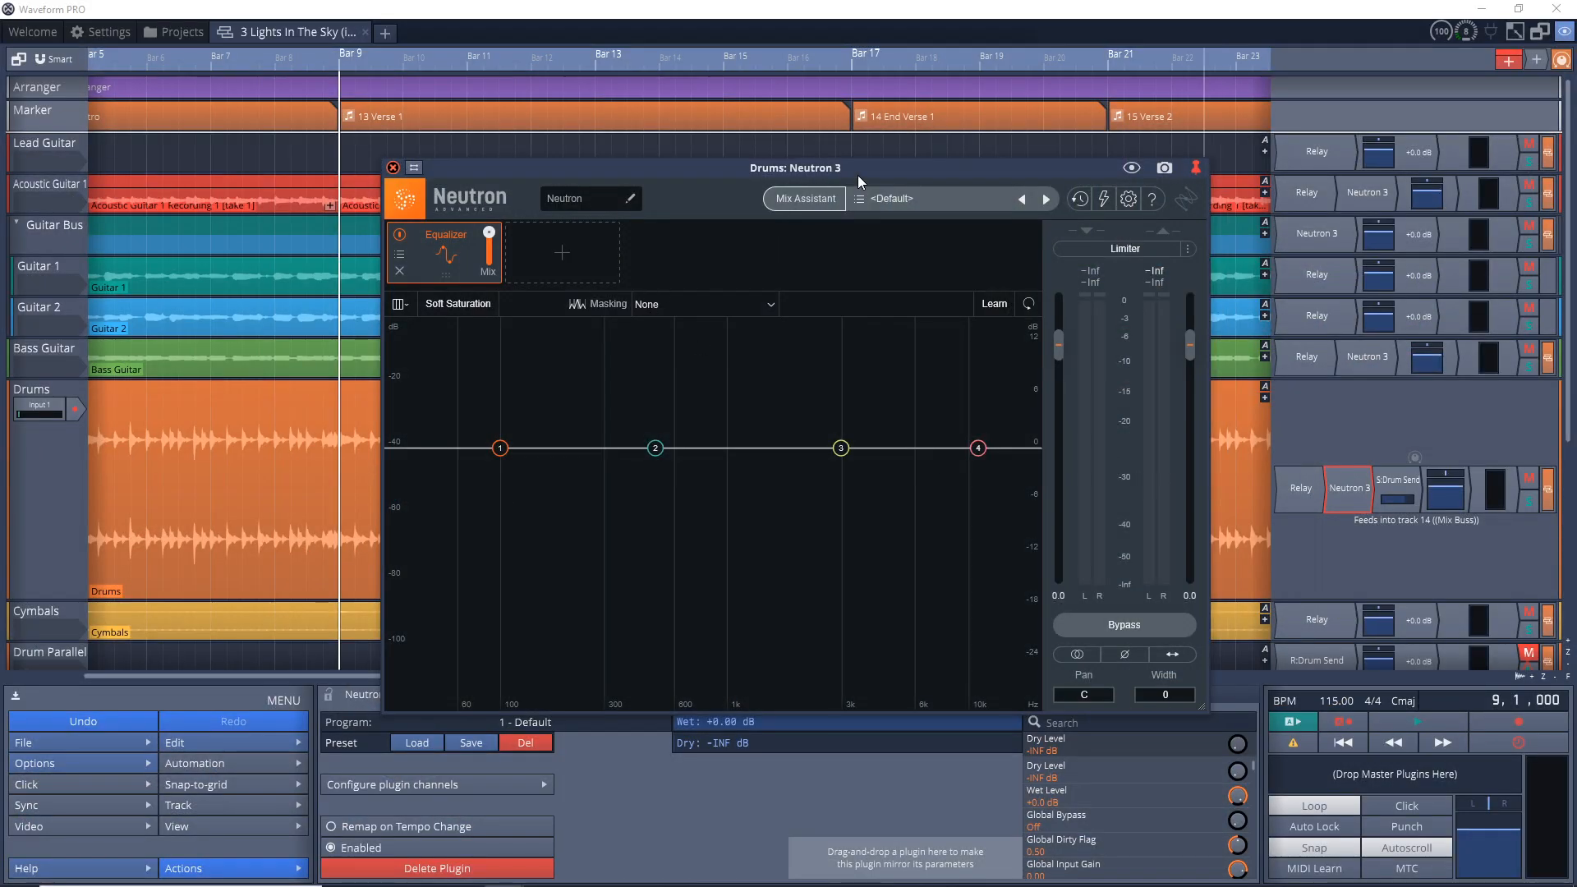
# - Reposition the Drums track's Neutron window and rename the plugin instance Drums
pyautogui.moveTo(858, 175); pyautogui.dragTo(810, 172)
pyautogui.click(524, 198)
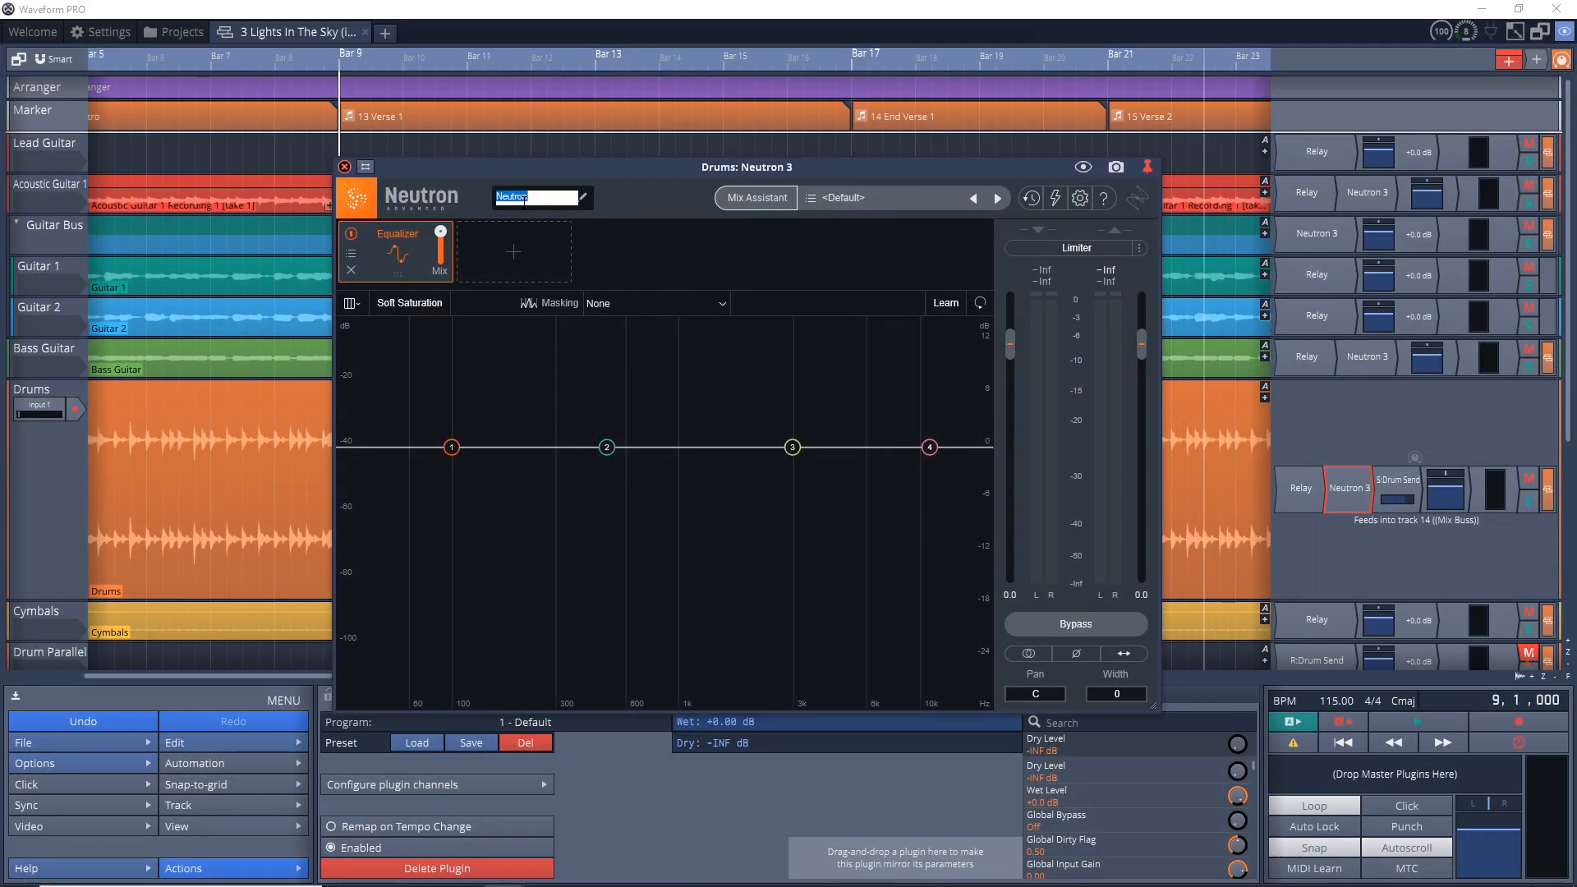
pyautogui.write('Dru')
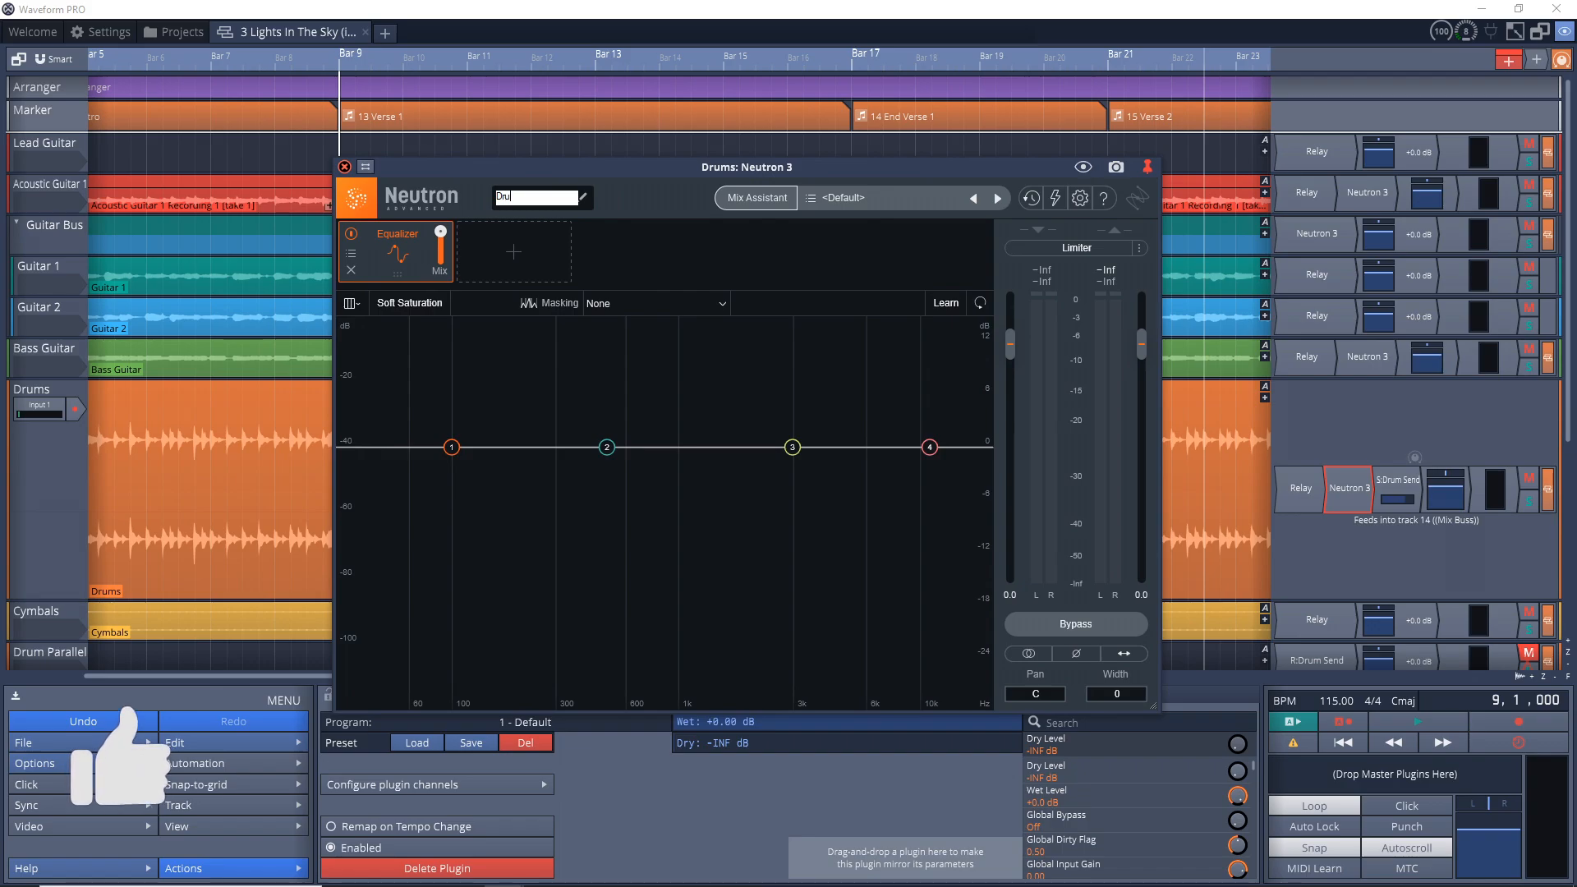
pyautogui.write('ms')
pyautogui.press('Return')
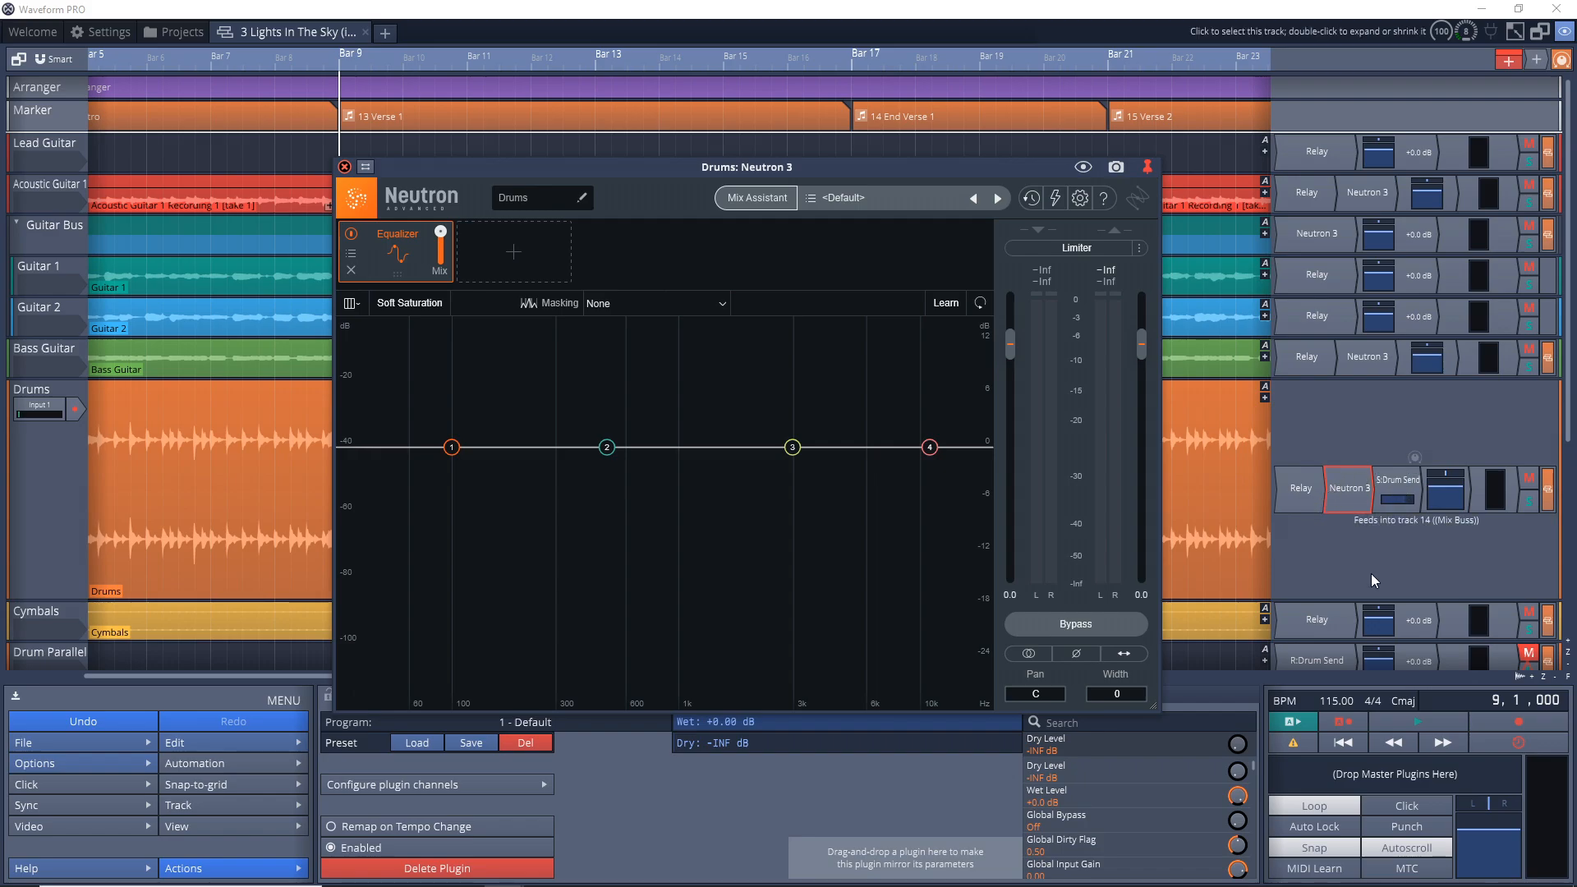
# - Run Mix Assistant's Track Enhance on the Drums track with Percussion instrument Drums, Balanced style and Medium intensity, and accept the suggestion
pyautogui.click(1528, 654)
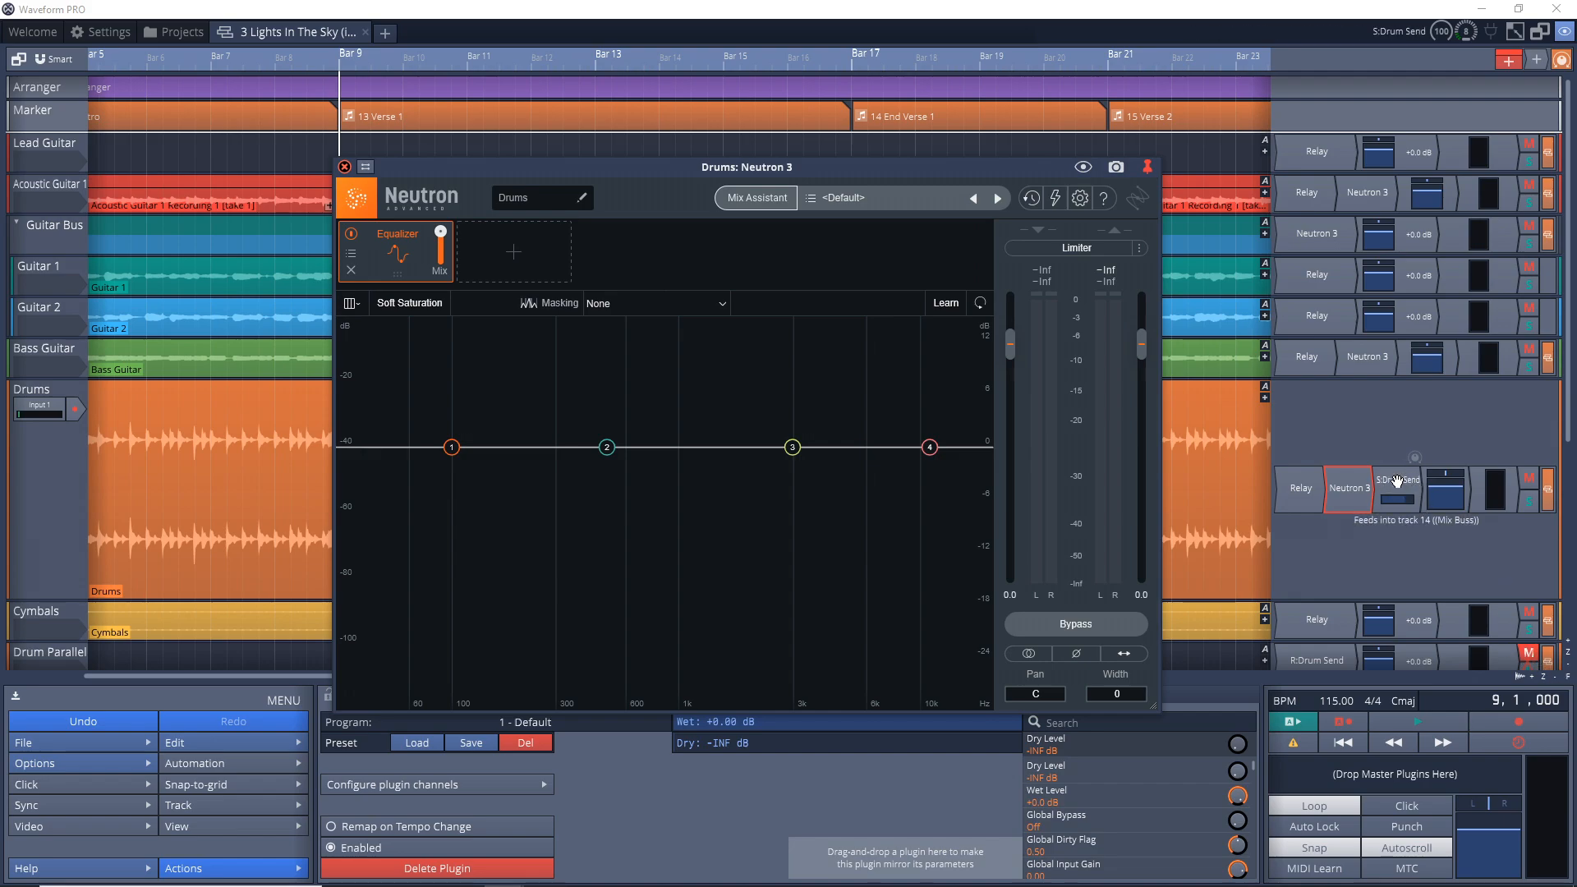
pyautogui.click(743, 200)
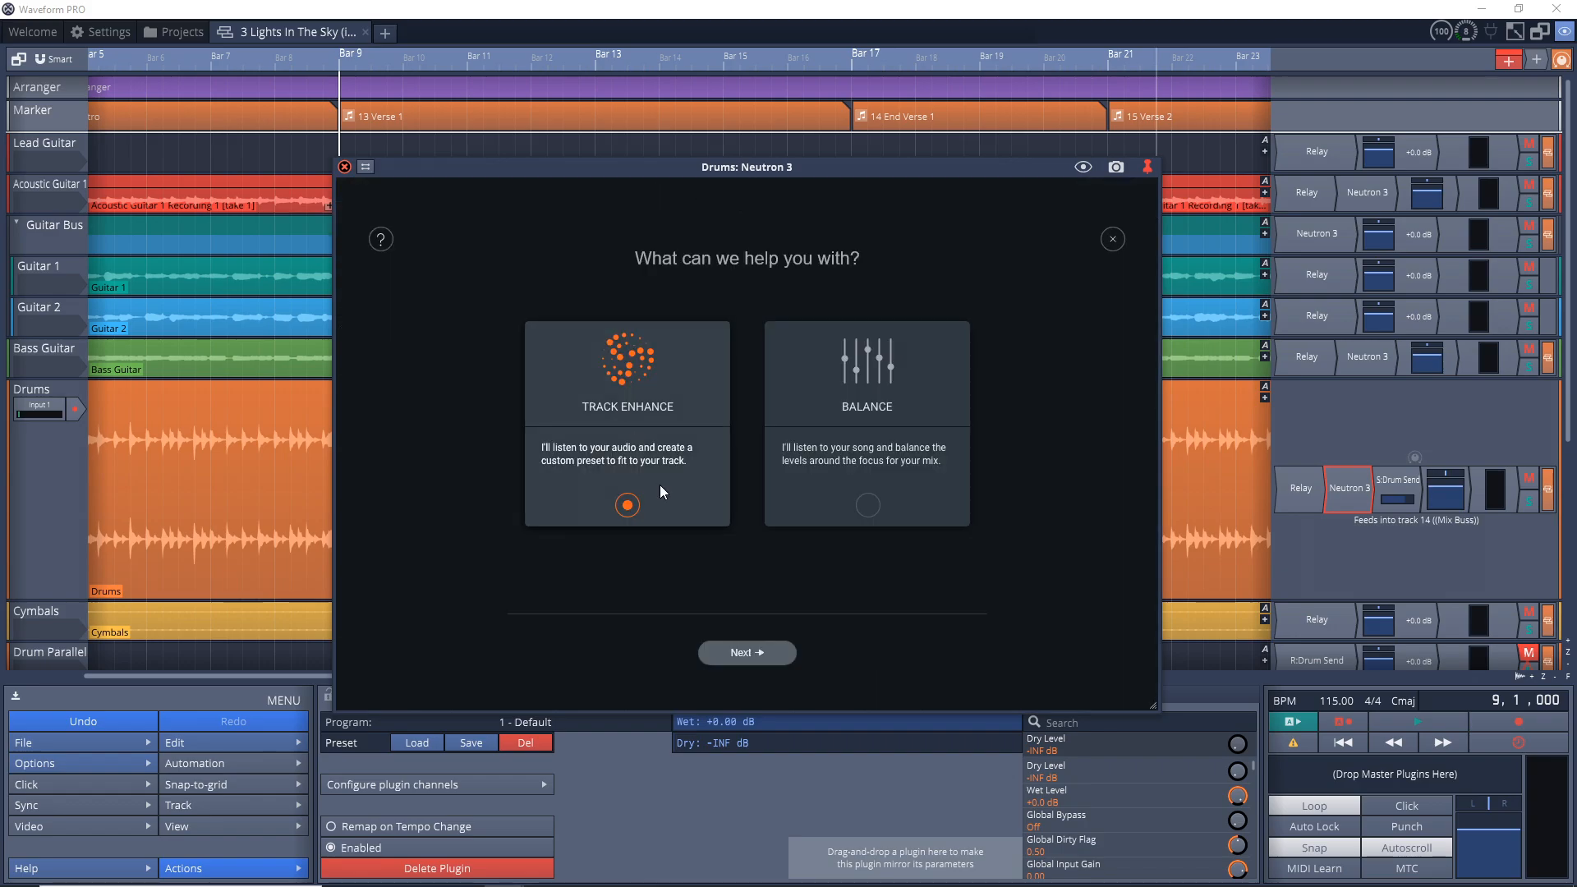
pyautogui.click(766, 653)
pyautogui.click(755, 362)
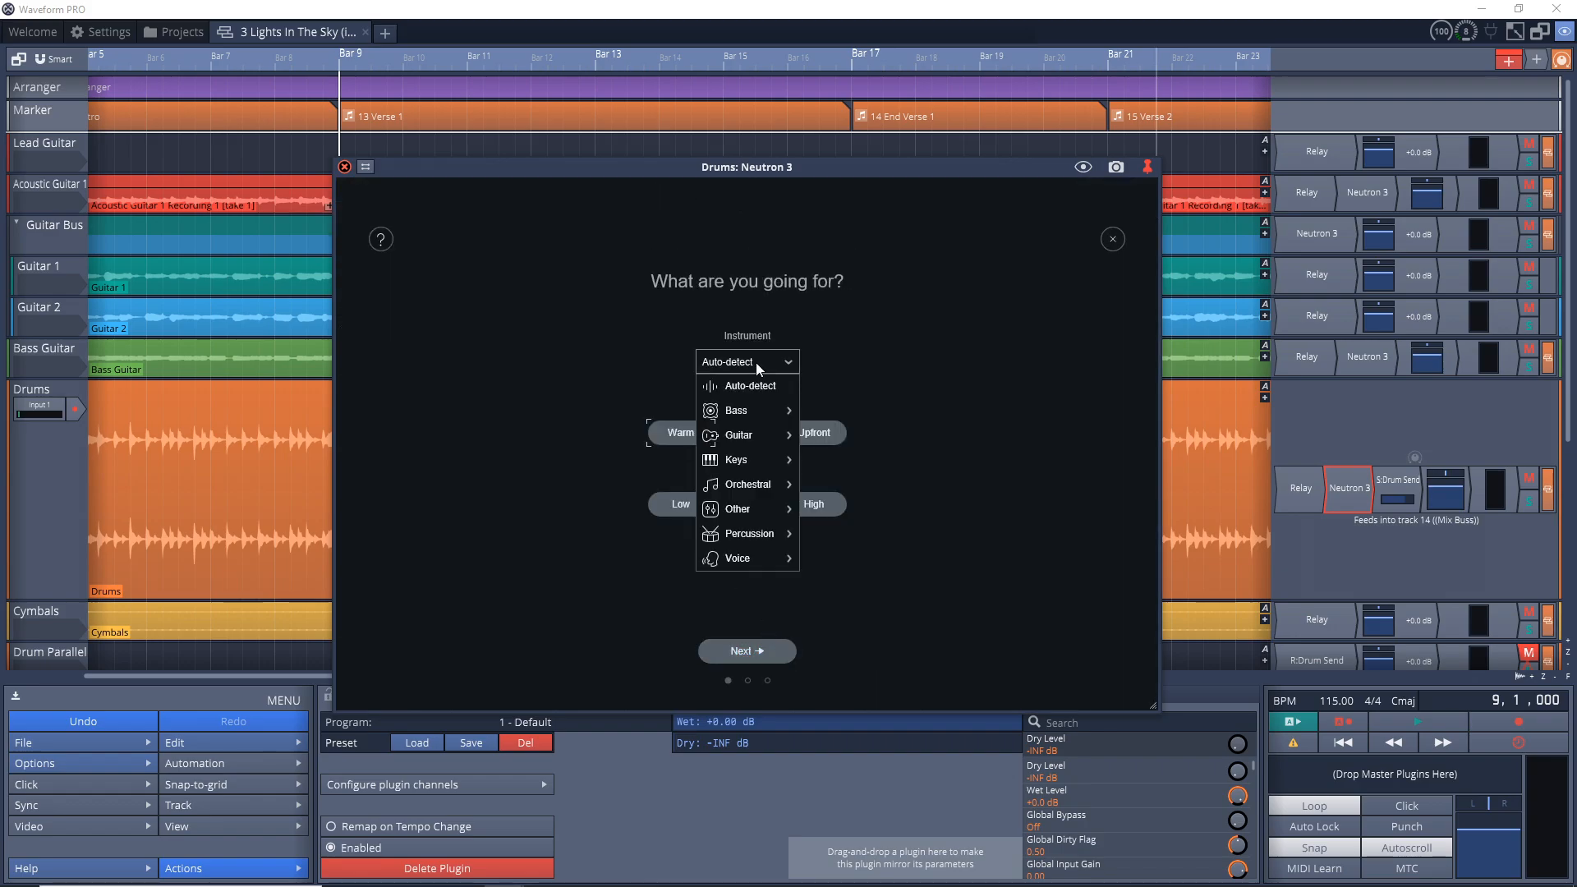
pyautogui.moveTo(762, 531)
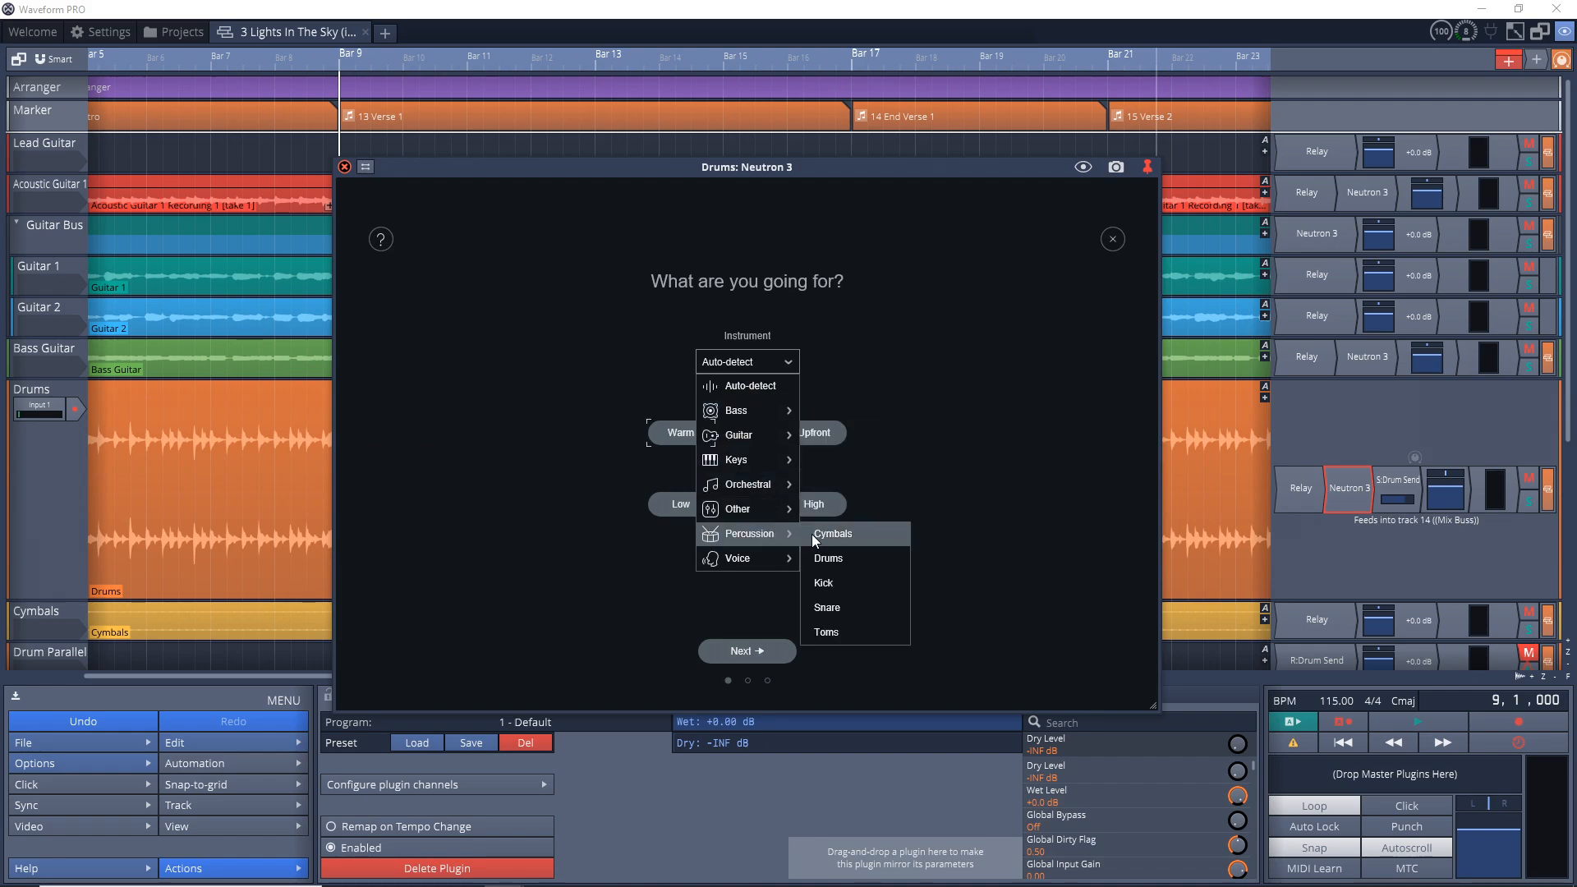
pyautogui.click(838, 560)
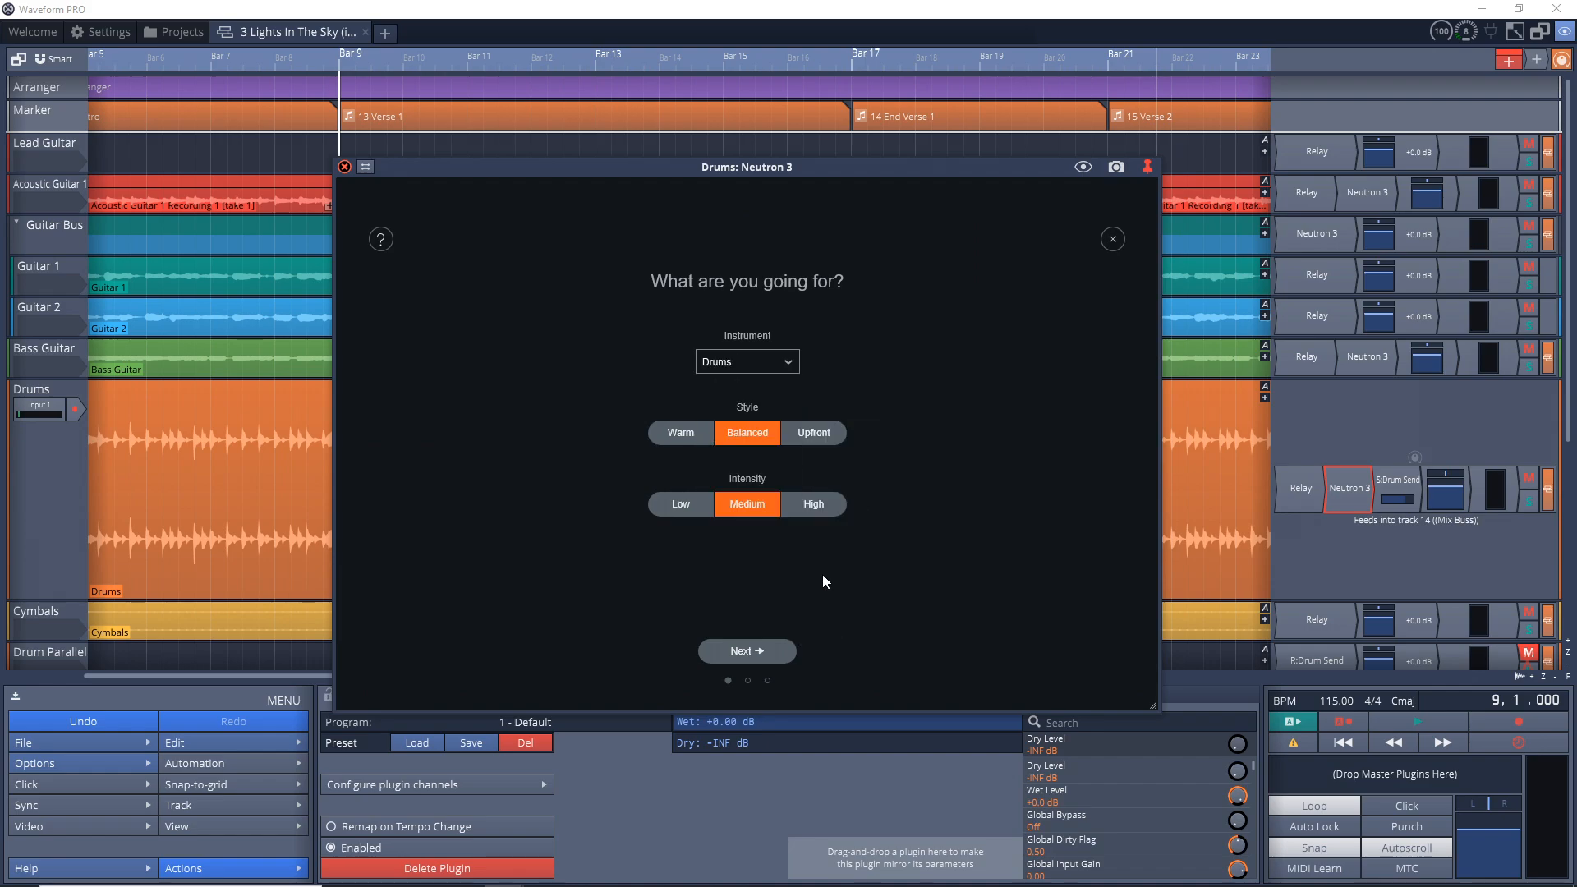
pyautogui.click(761, 653)
pyautogui.press('space')
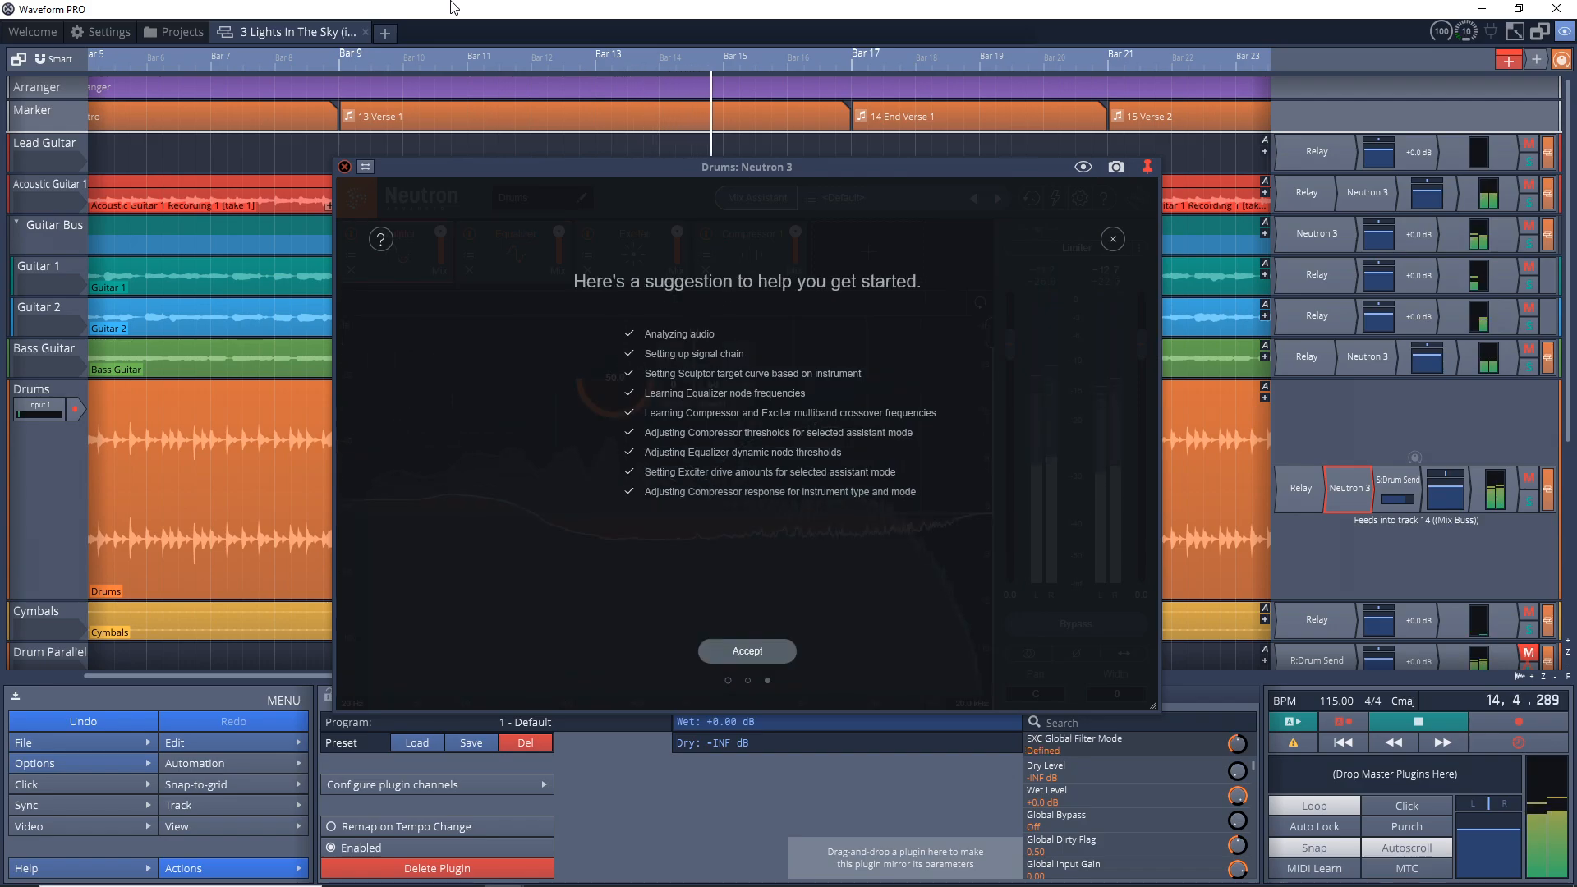
pyautogui.click(748, 649)
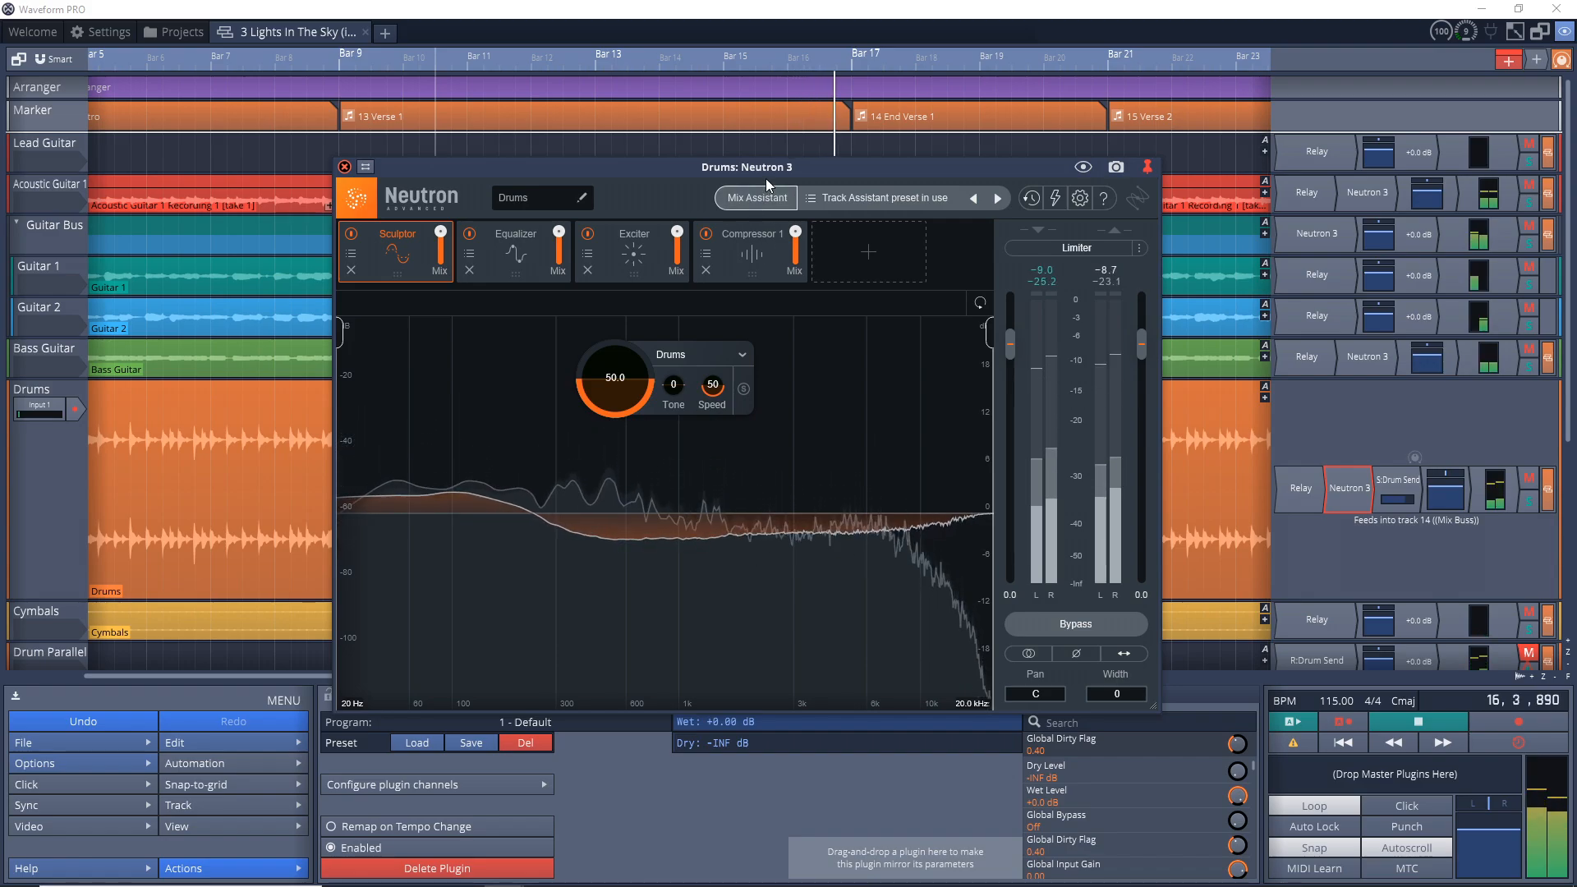
# - Solo the Drums track and play it from bar 9, comparing the sound with Neutron bypassed and active
pyautogui.press('space')
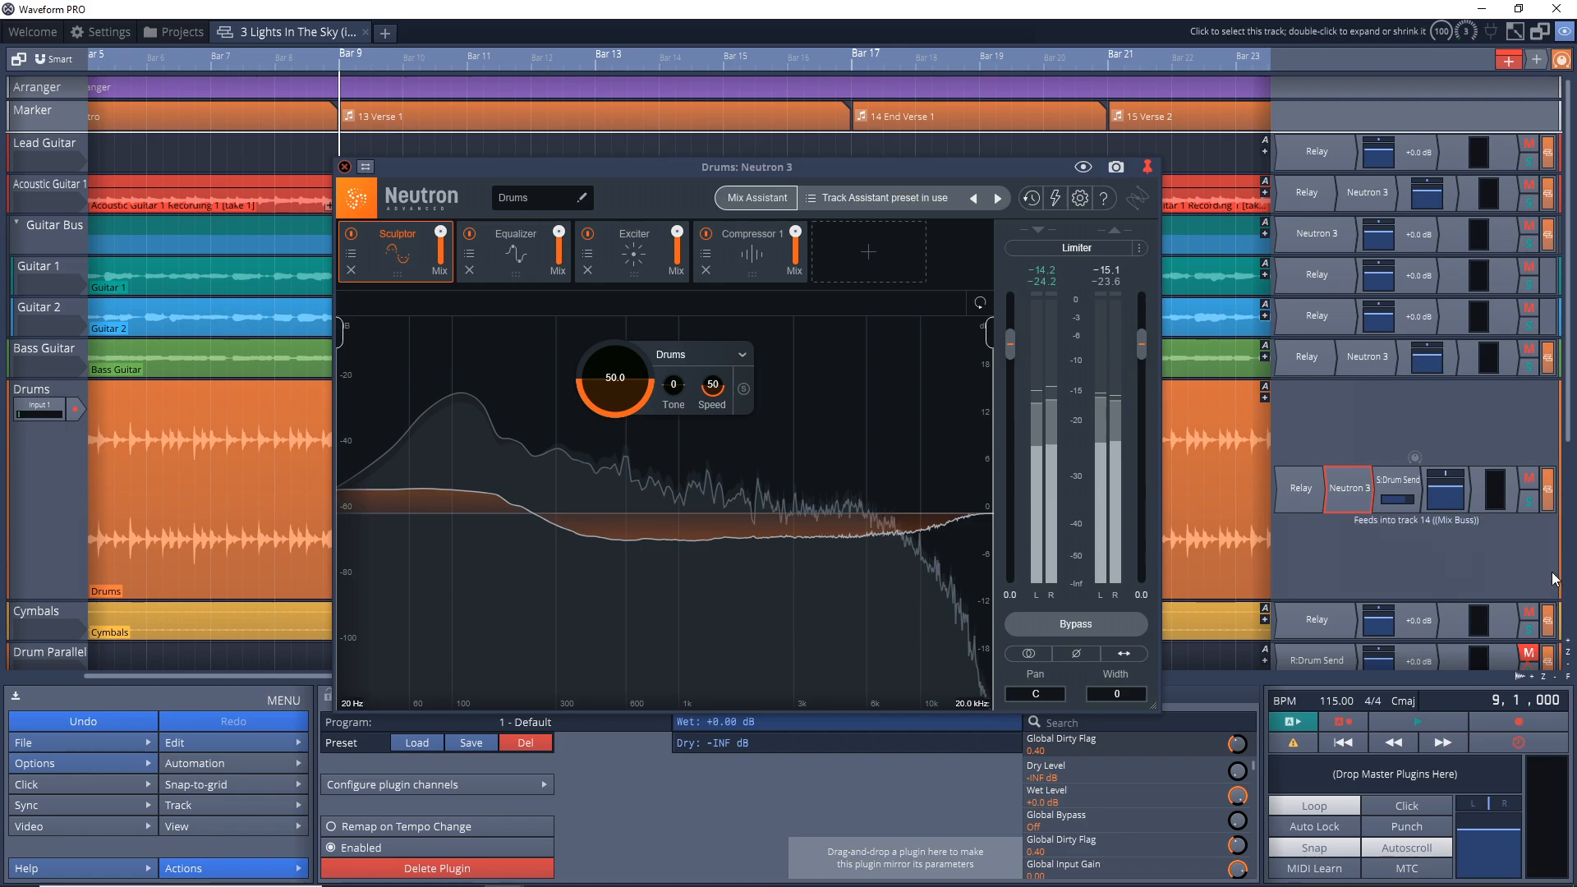
pyautogui.click(1530, 503)
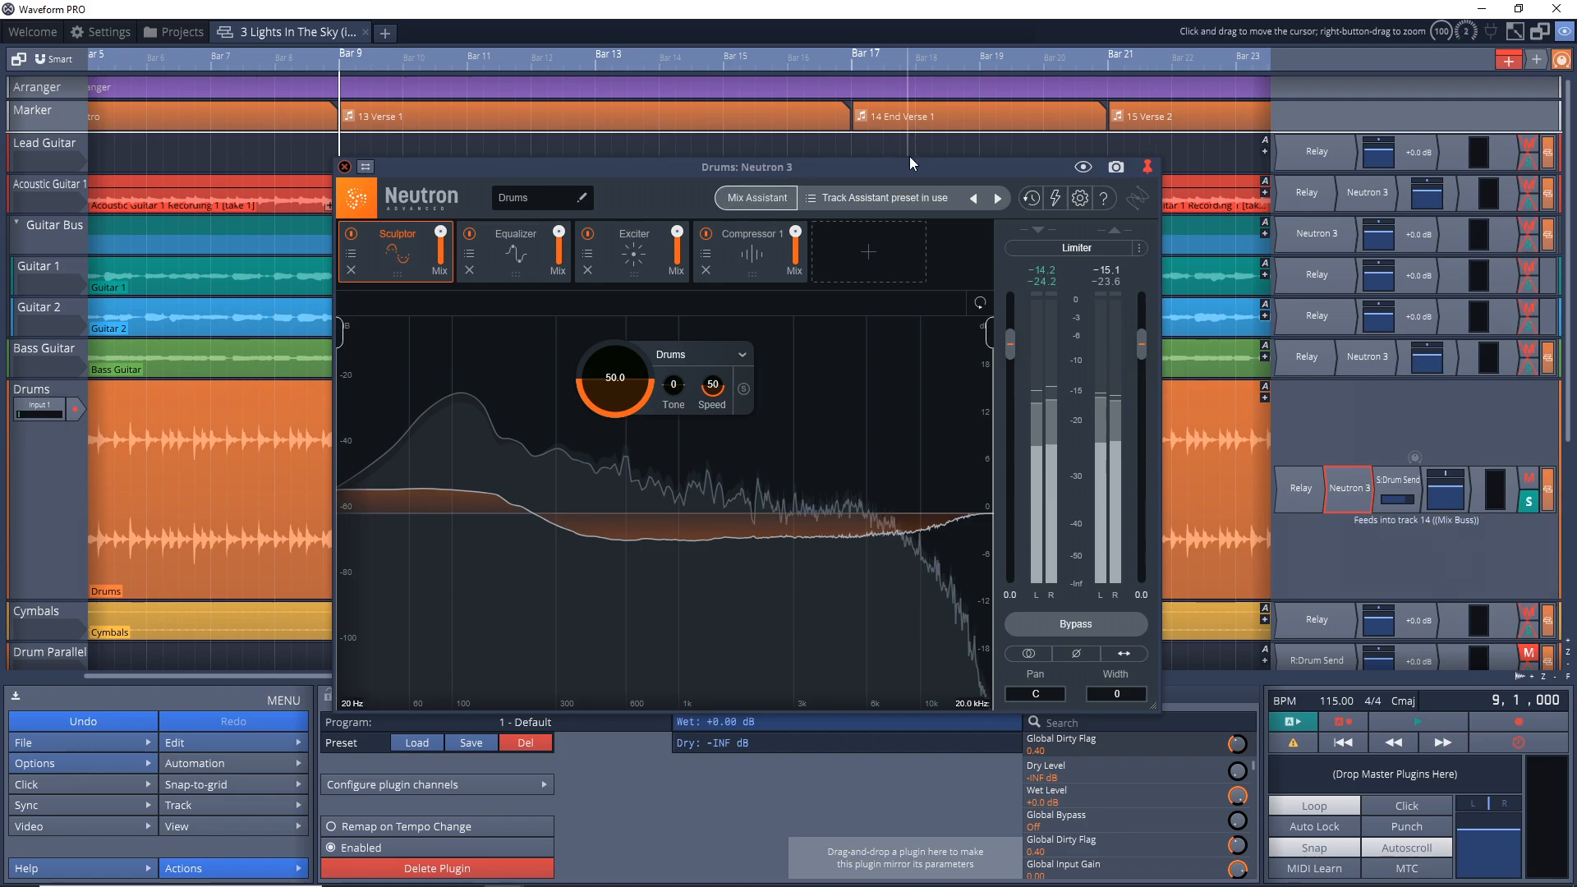
pyautogui.press('space')
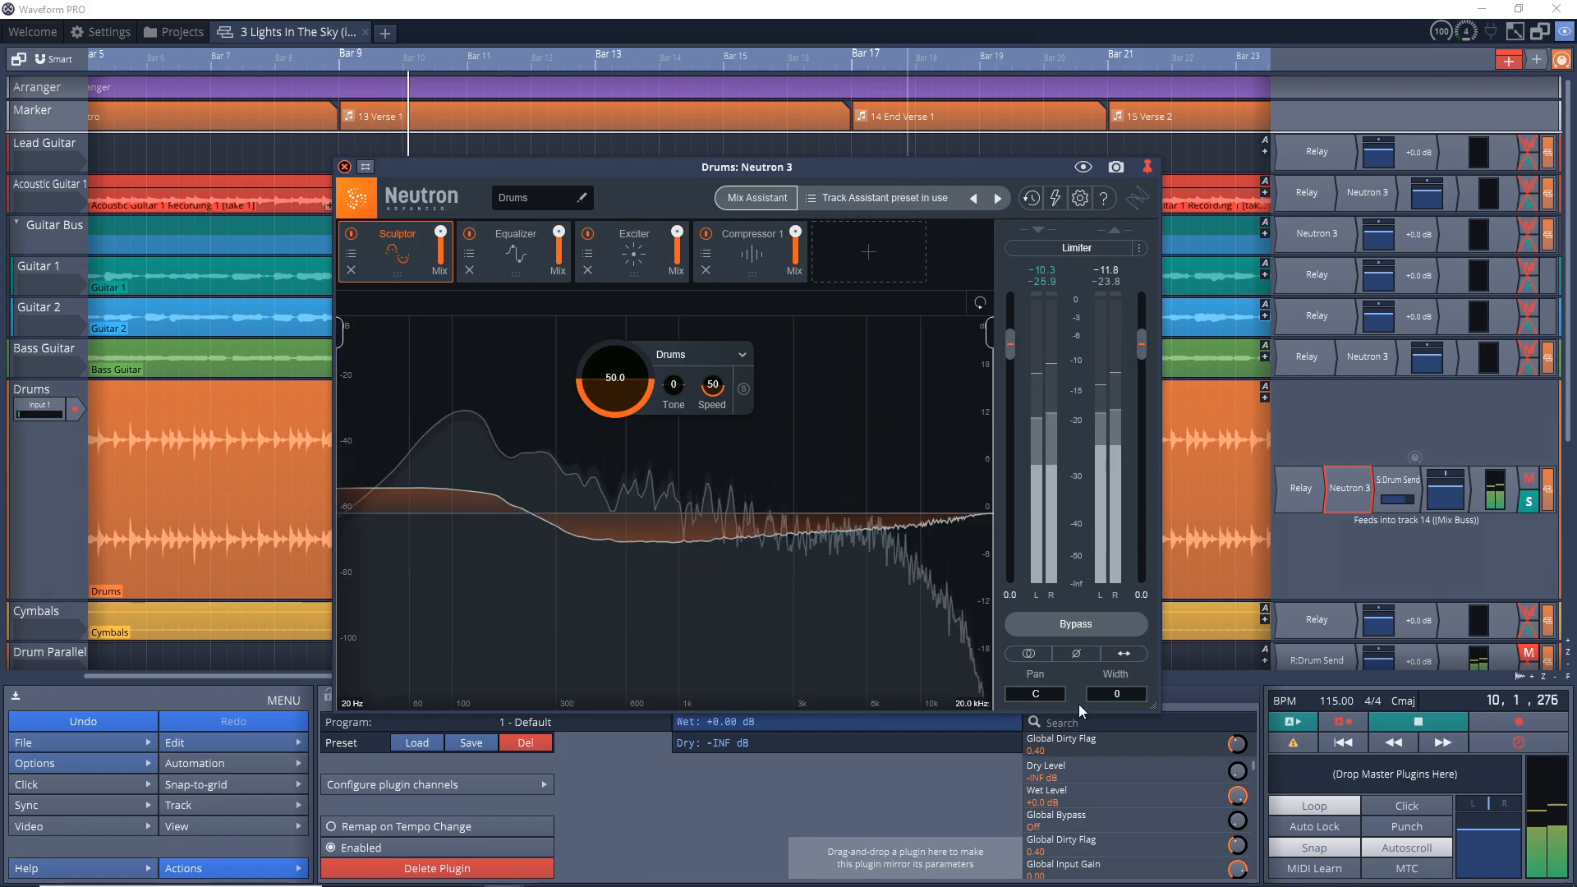
pyautogui.click(1078, 630)
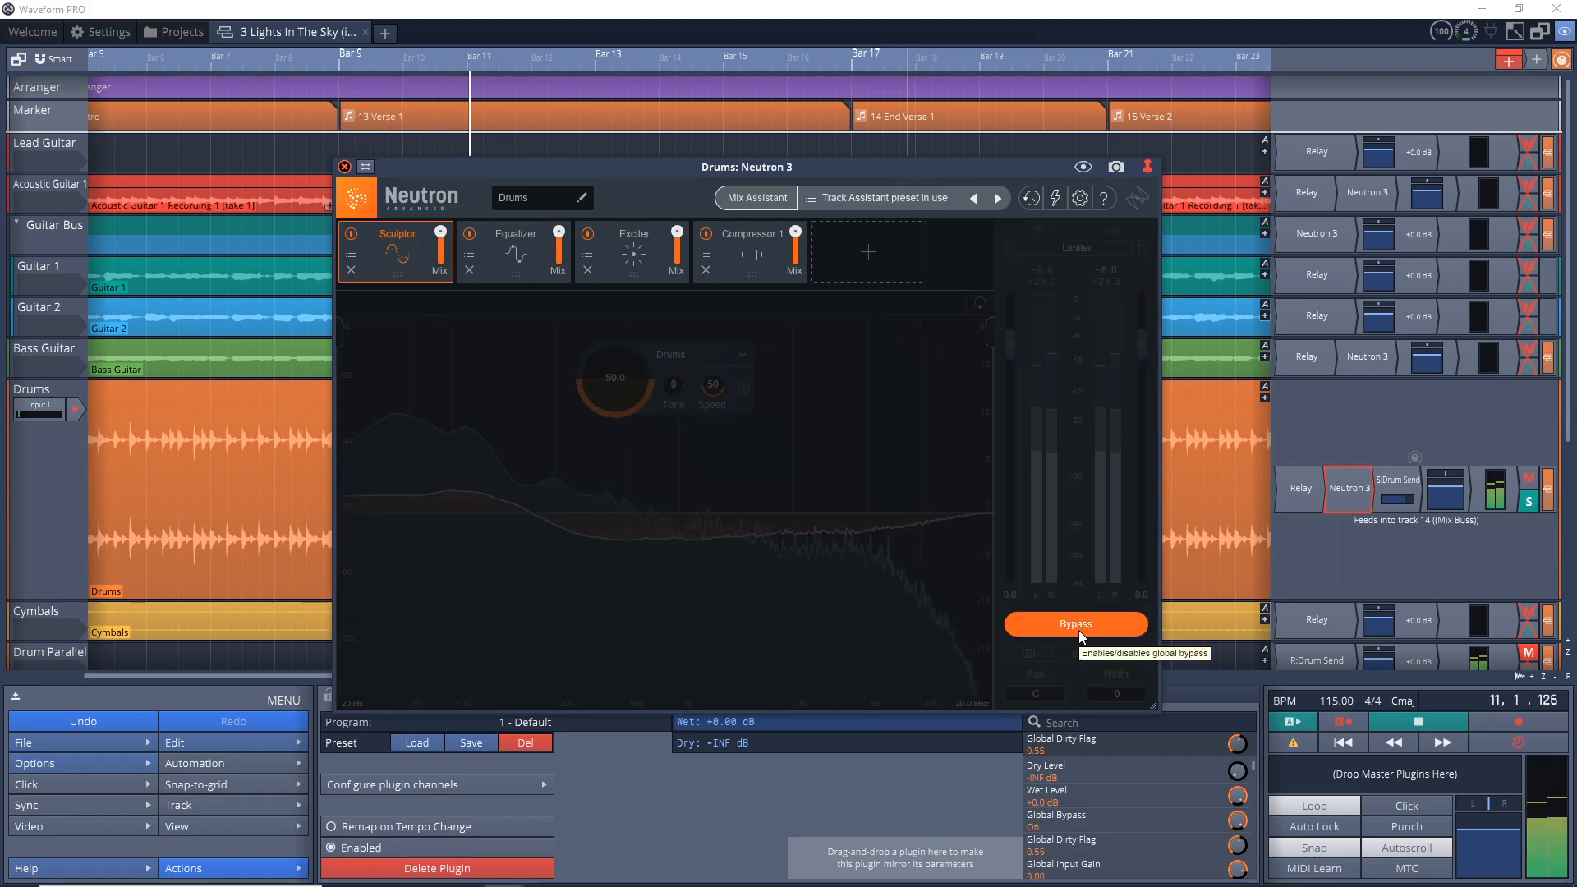
pyautogui.click(1078, 630)
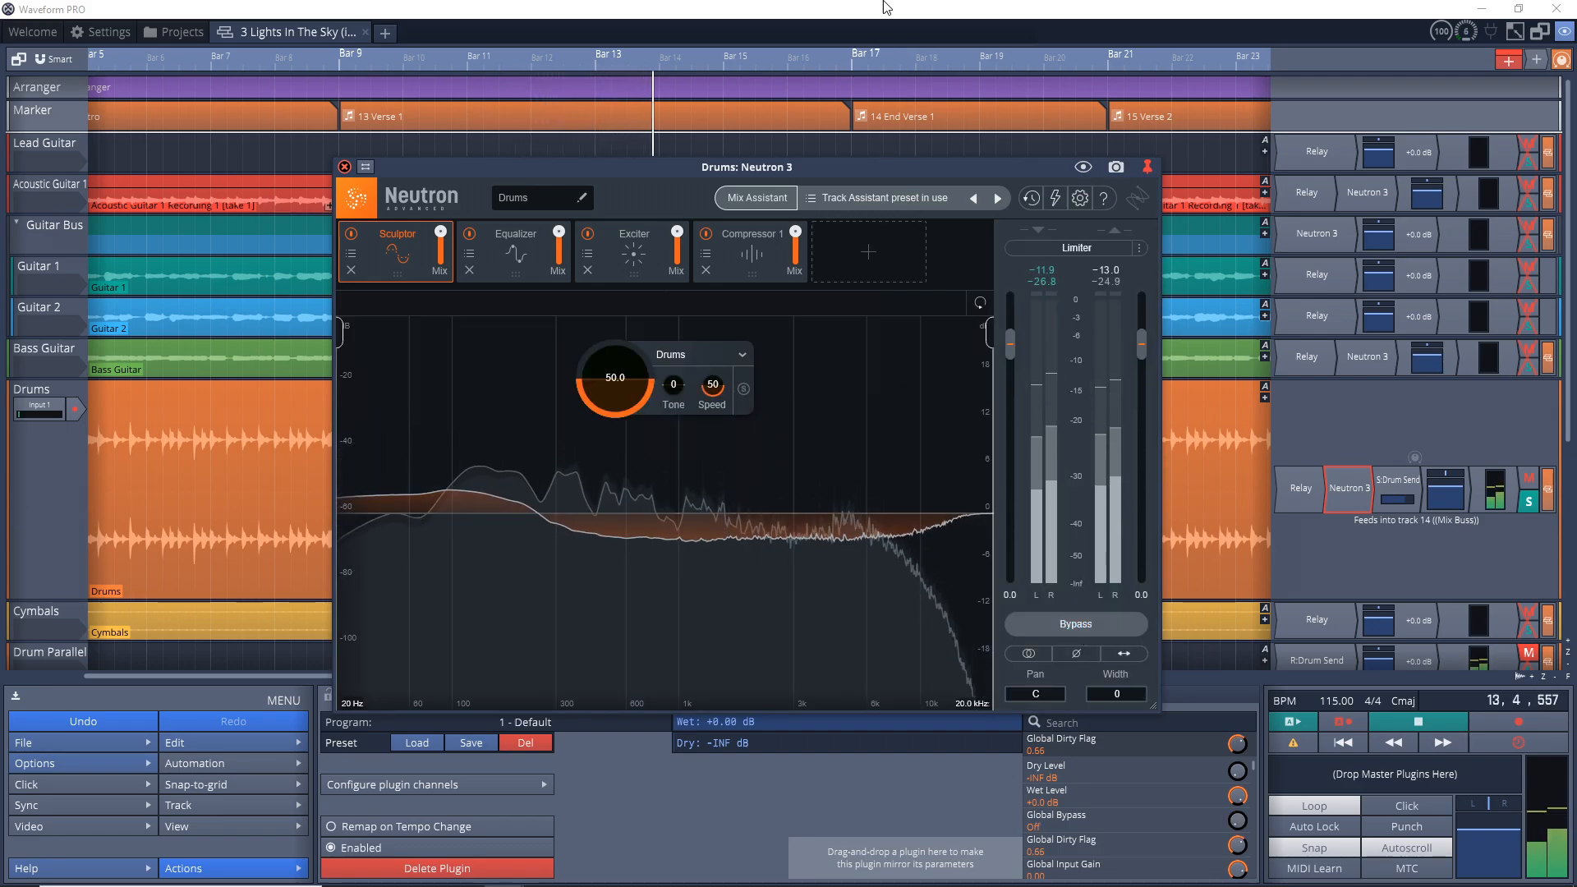
pyautogui.press('space')
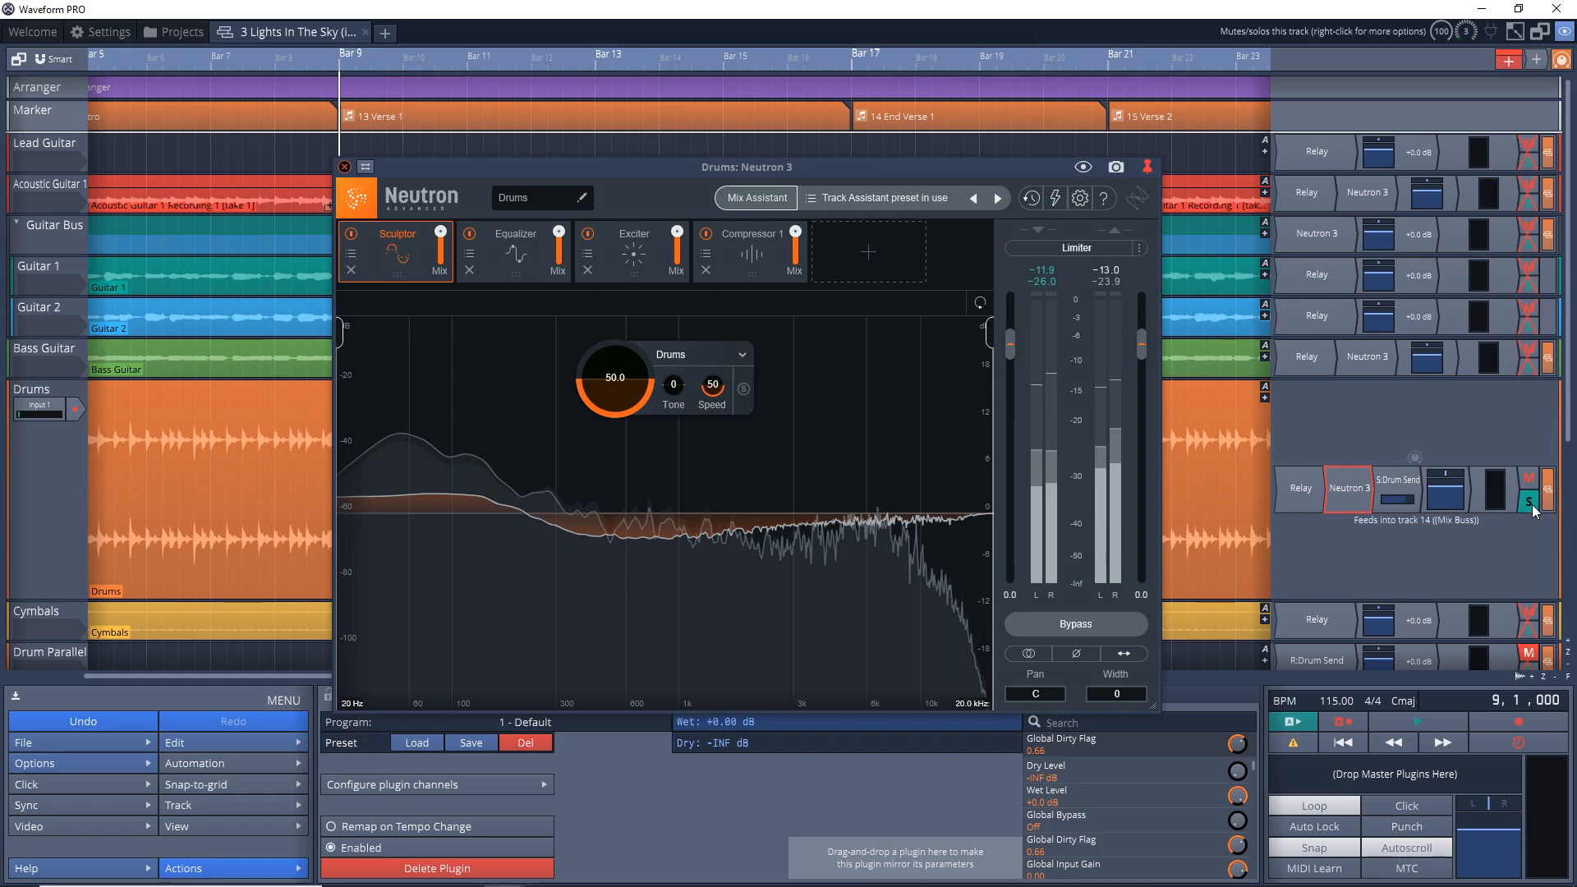
# - Unsolo the Drums track, compare Neutron bypassed and active within the full mix, and close its plugin window
pyautogui.click(1532, 505)
pyautogui.press('space')
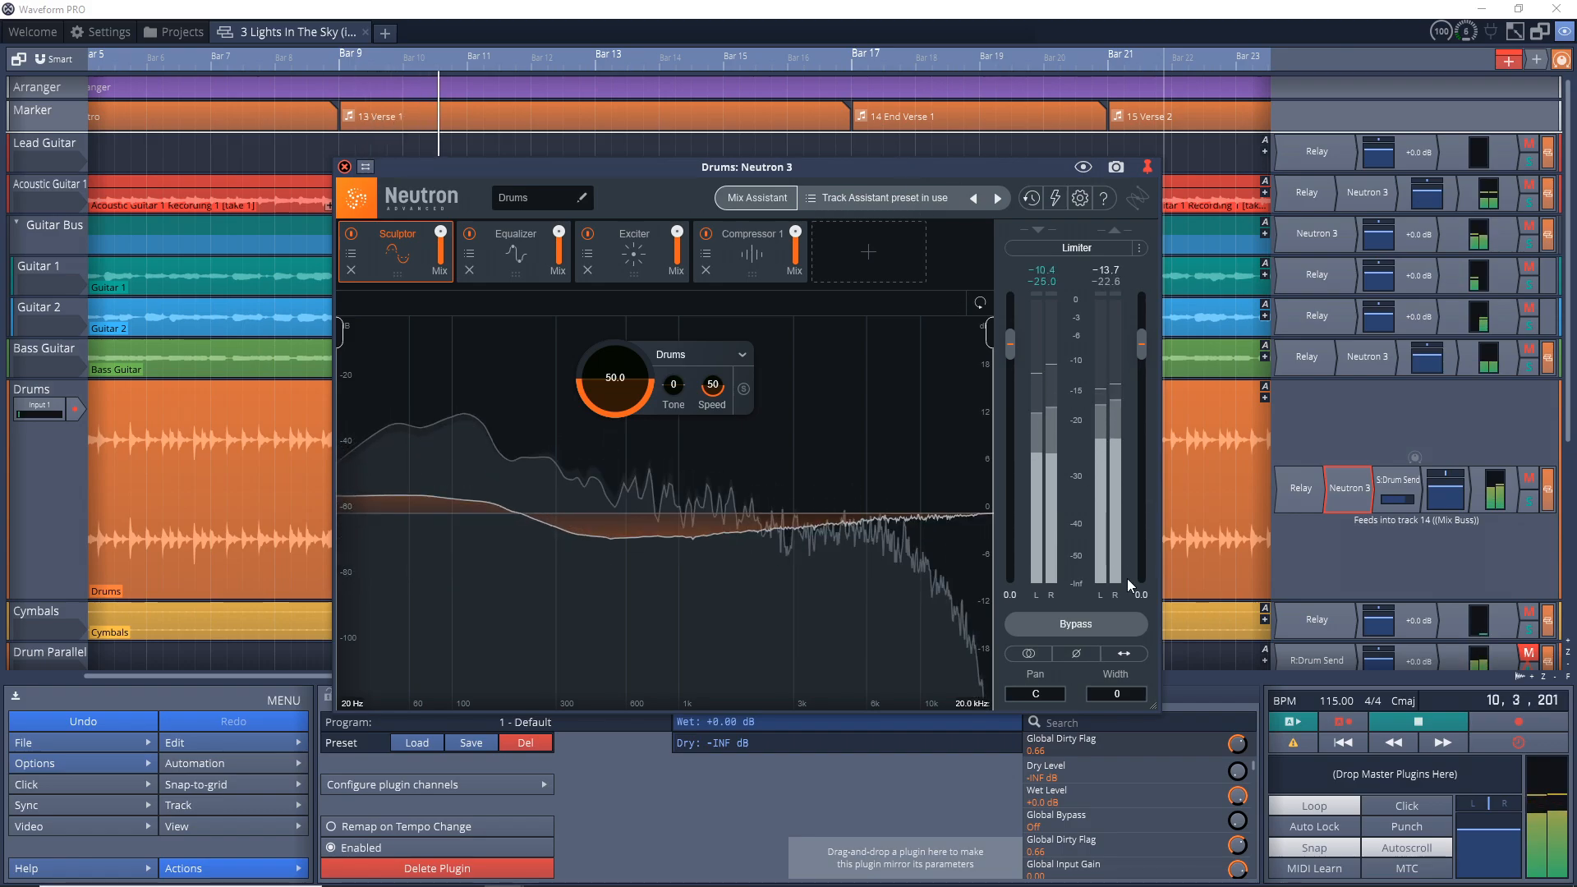
pyautogui.click(1067, 624)
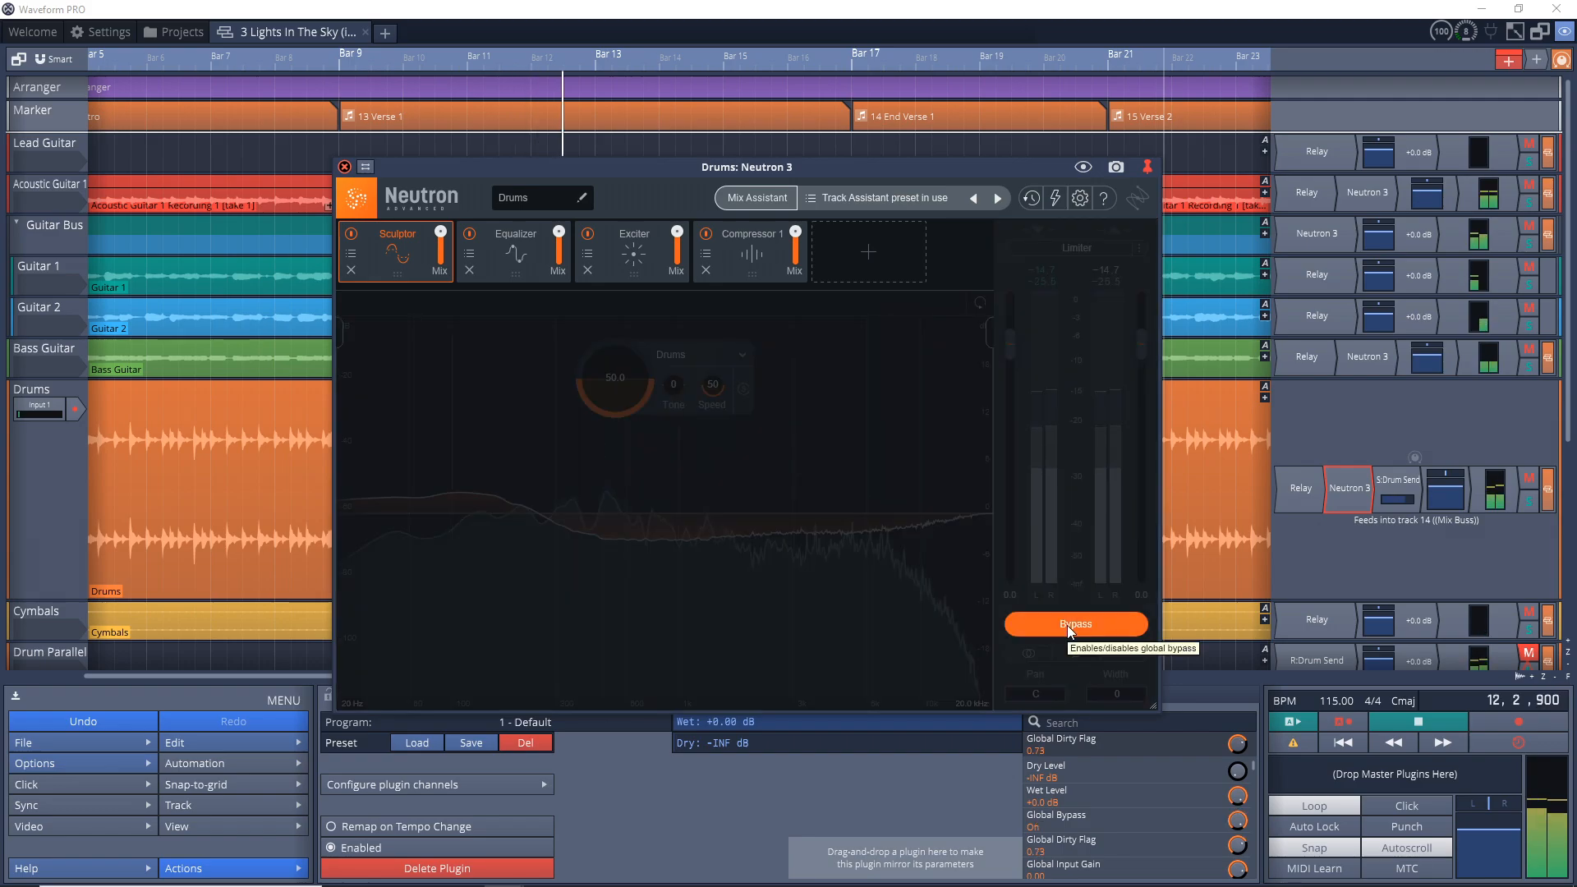
pyautogui.click(1067, 624)
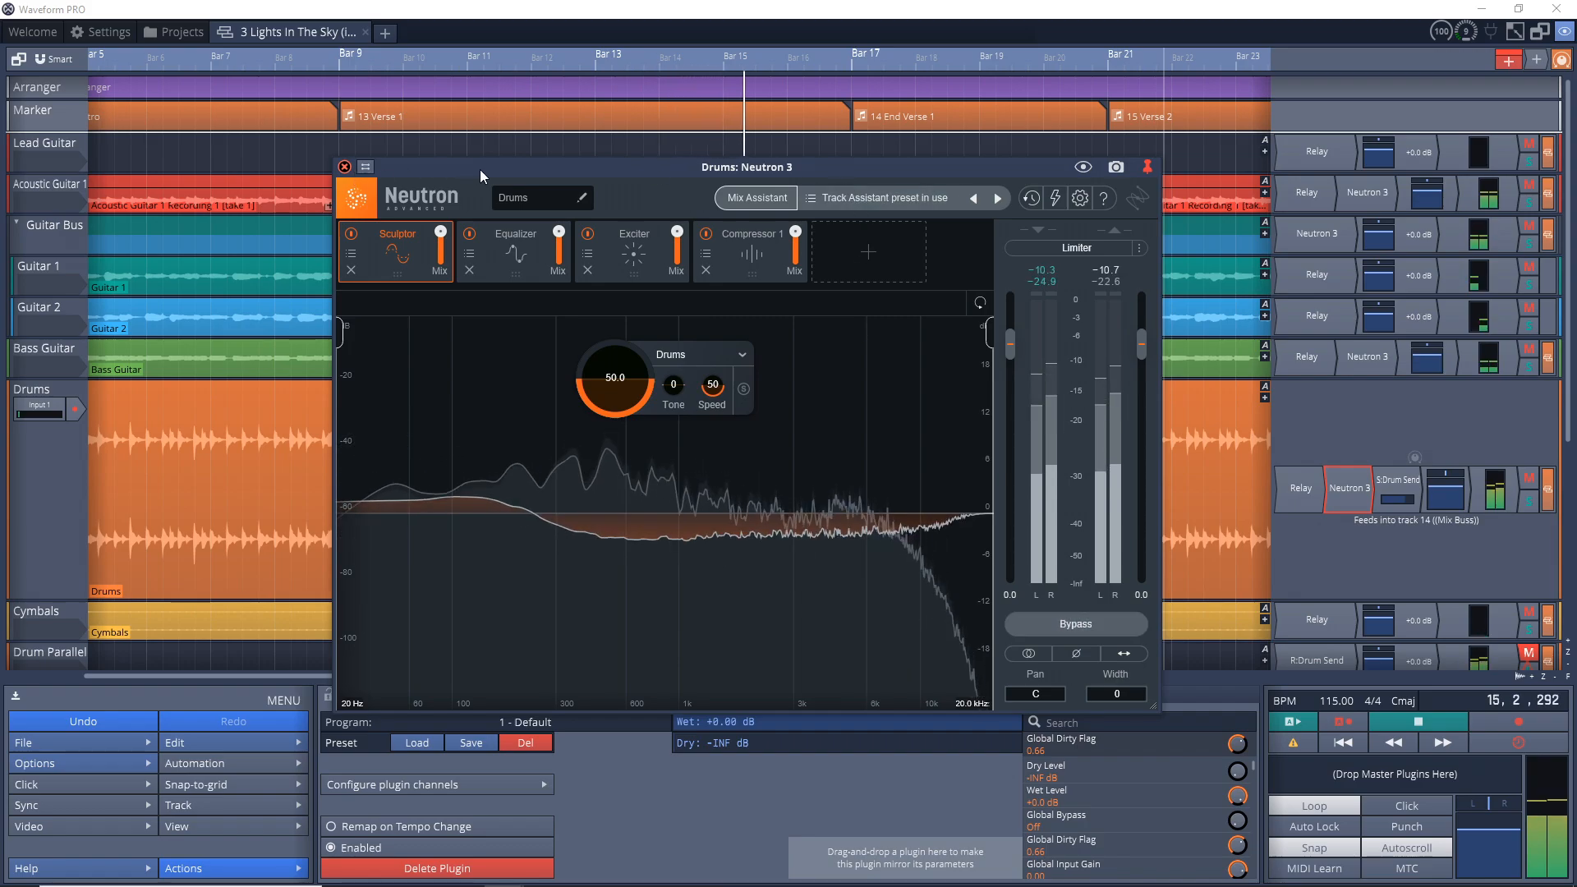
pyautogui.press('space')
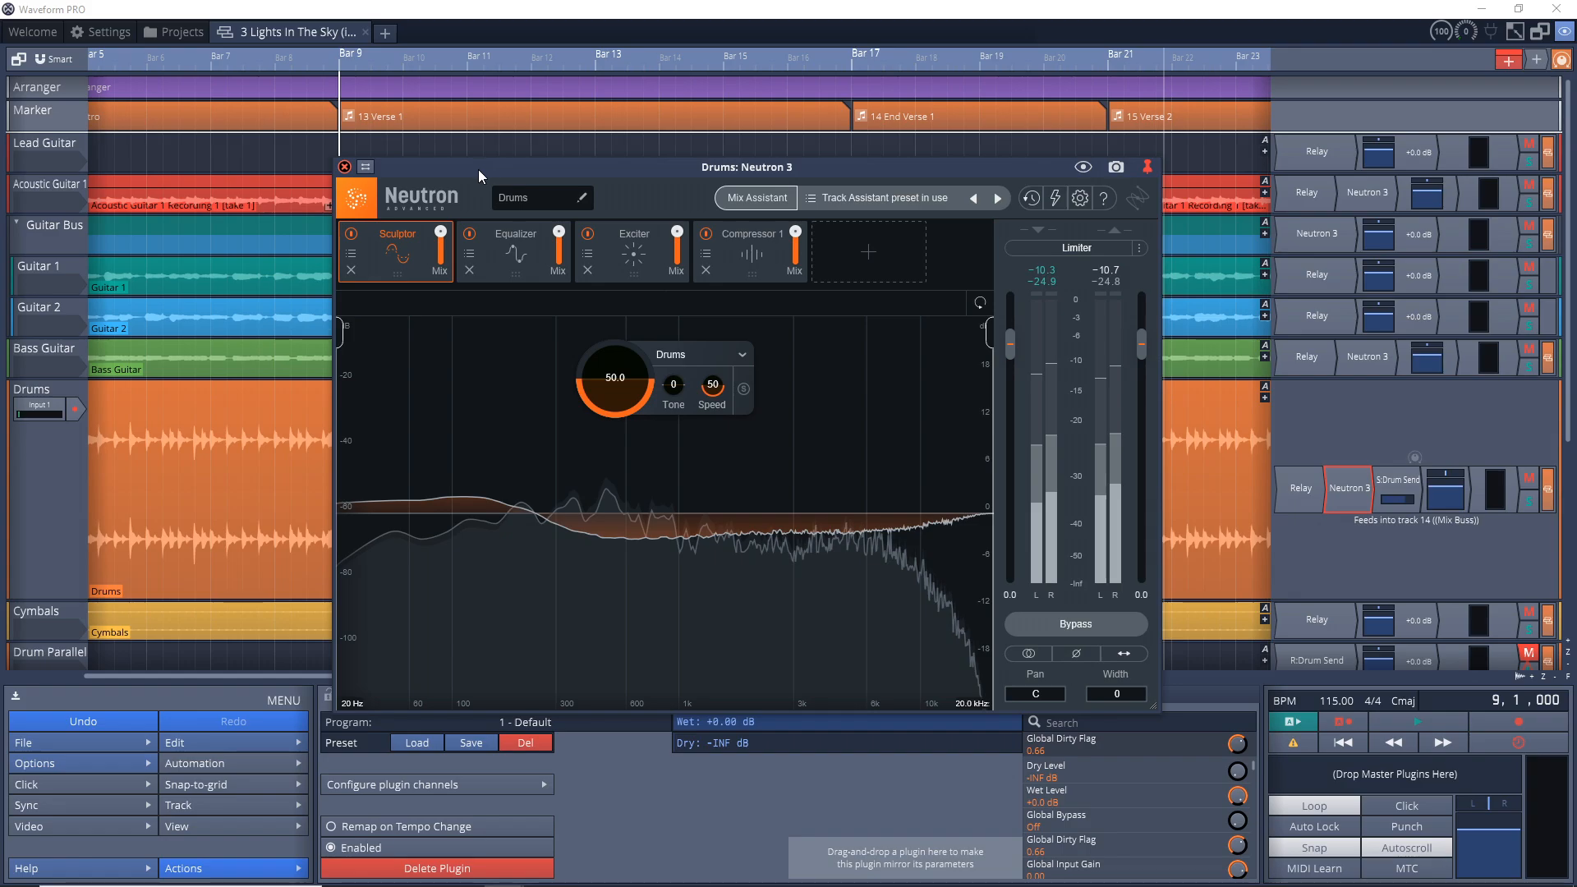
pyautogui.click(345, 167)
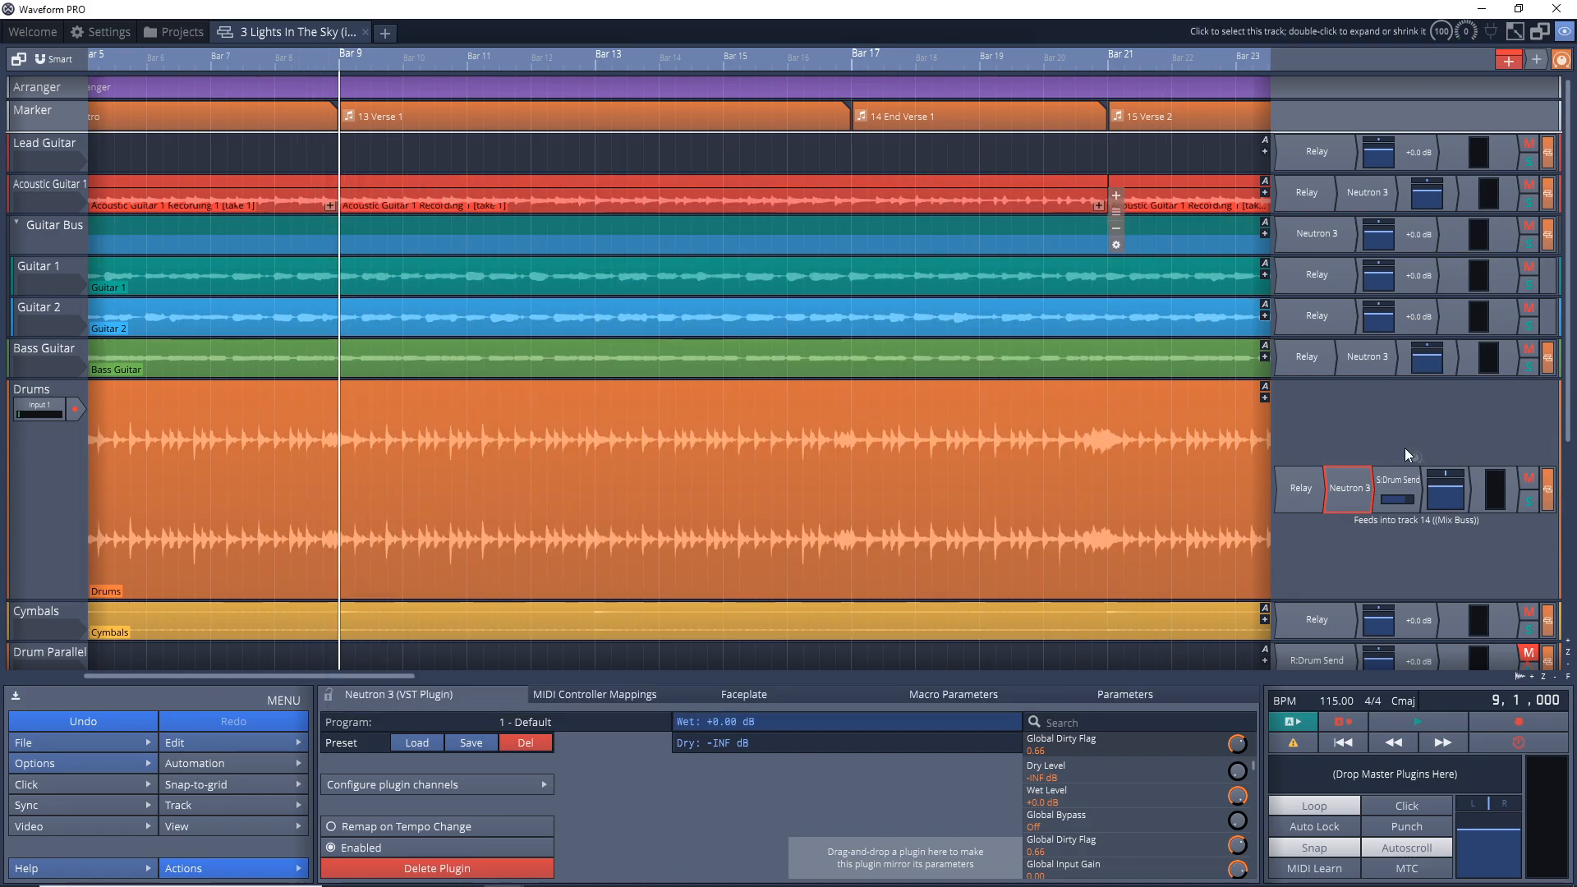
# - Insert the Nectar 3 plugin on the Lead Vocals track after Relay
pyautogui.scroll(-2, 350, 545)
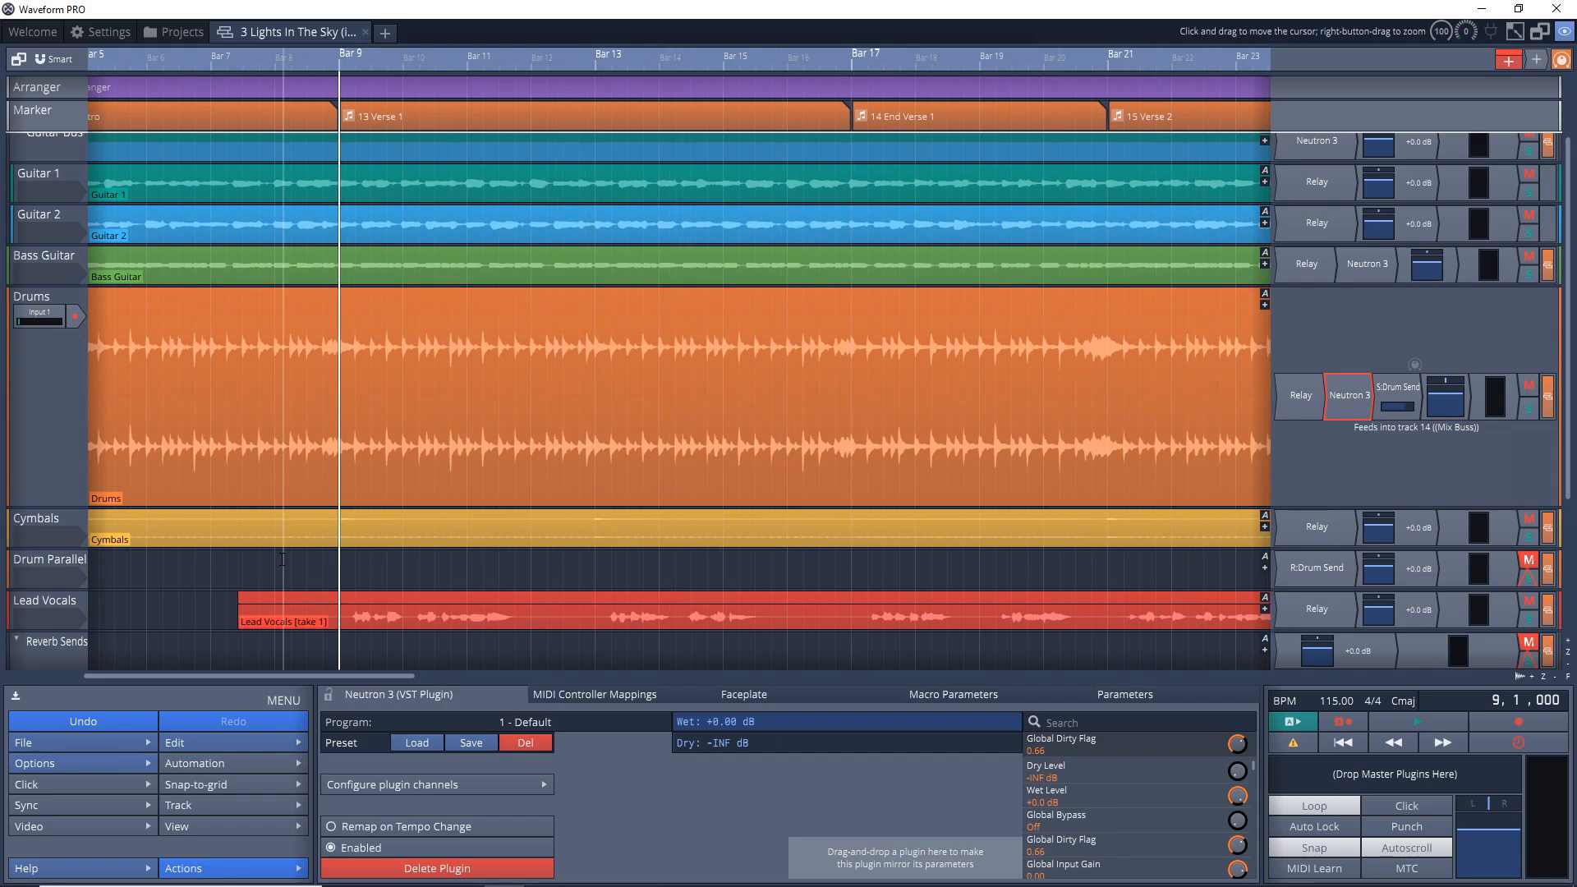
pyautogui.scroll(-2, 25, 535)
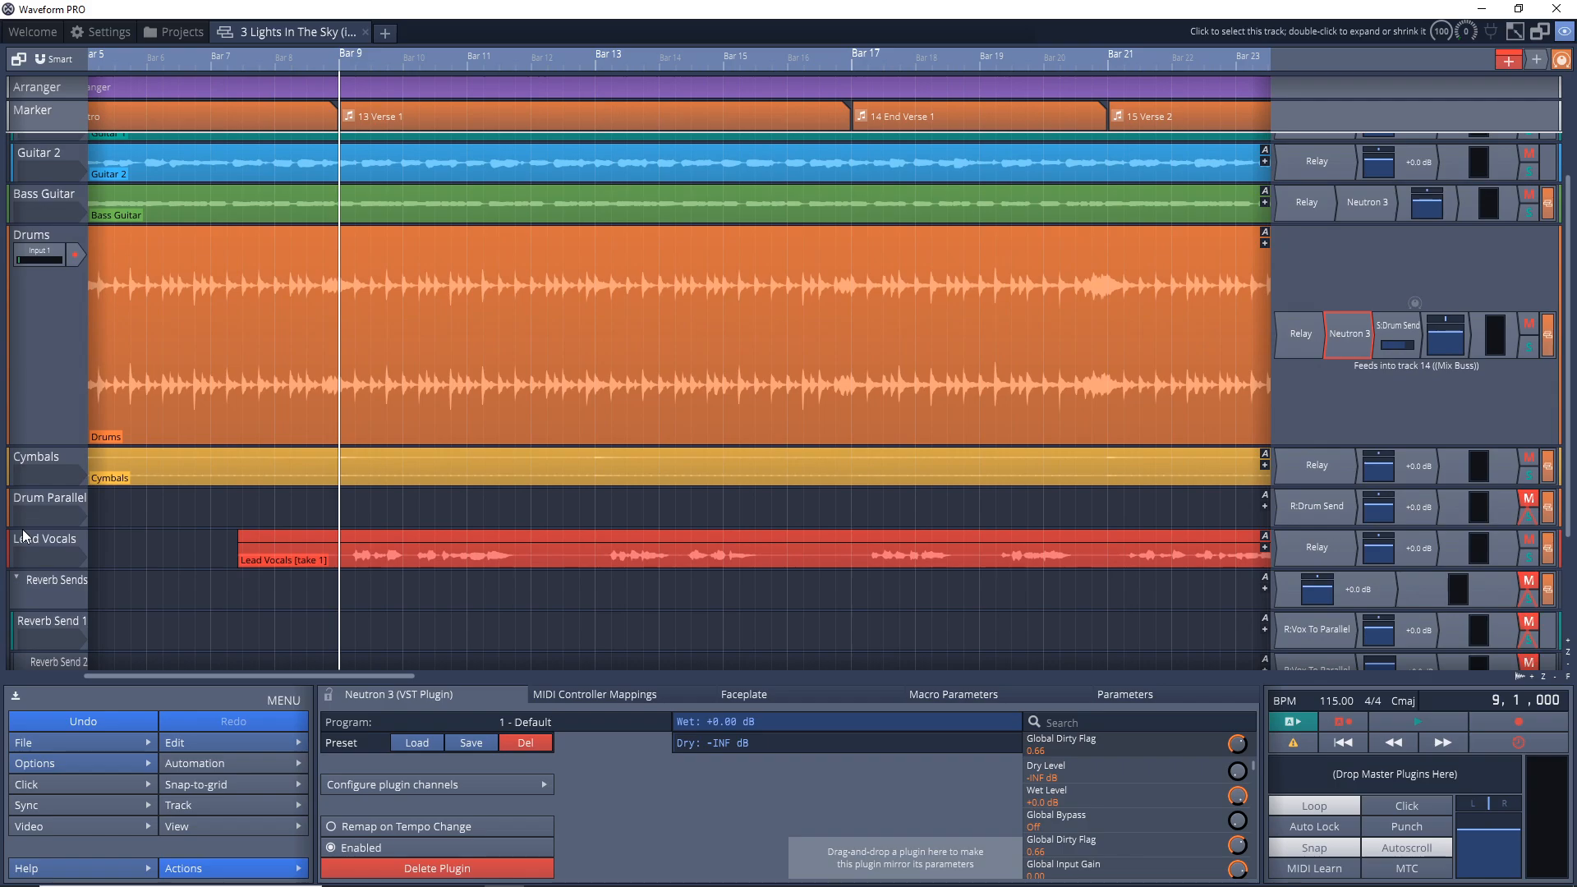
pyautogui.scroll(-3, 25, 535)
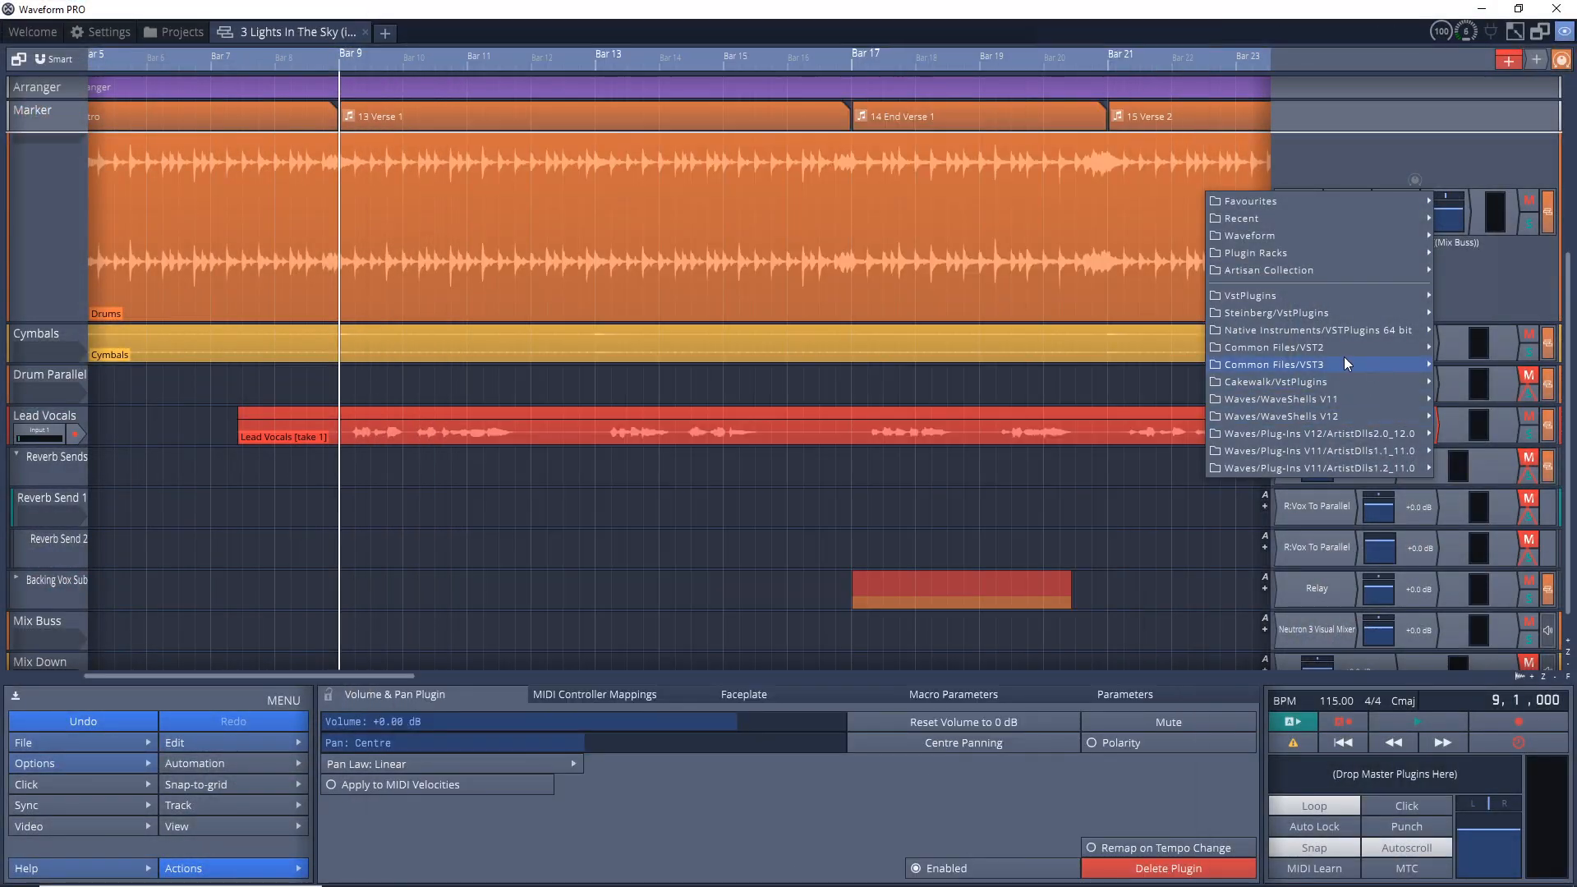
pyautogui.moveTo(1408, 313)
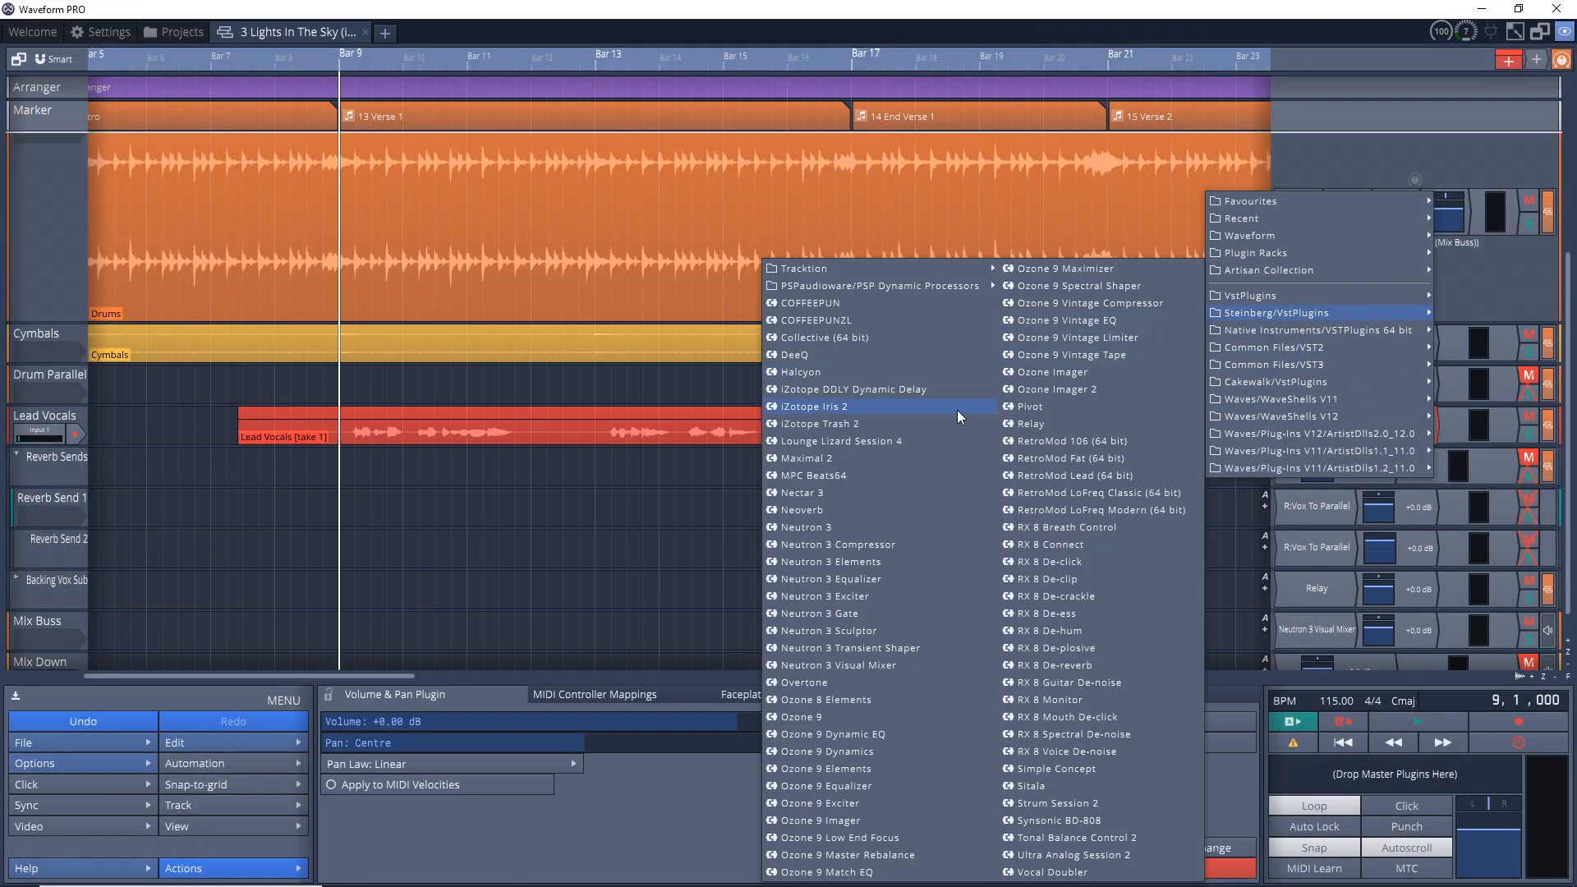
pyautogui.click(802, 493)
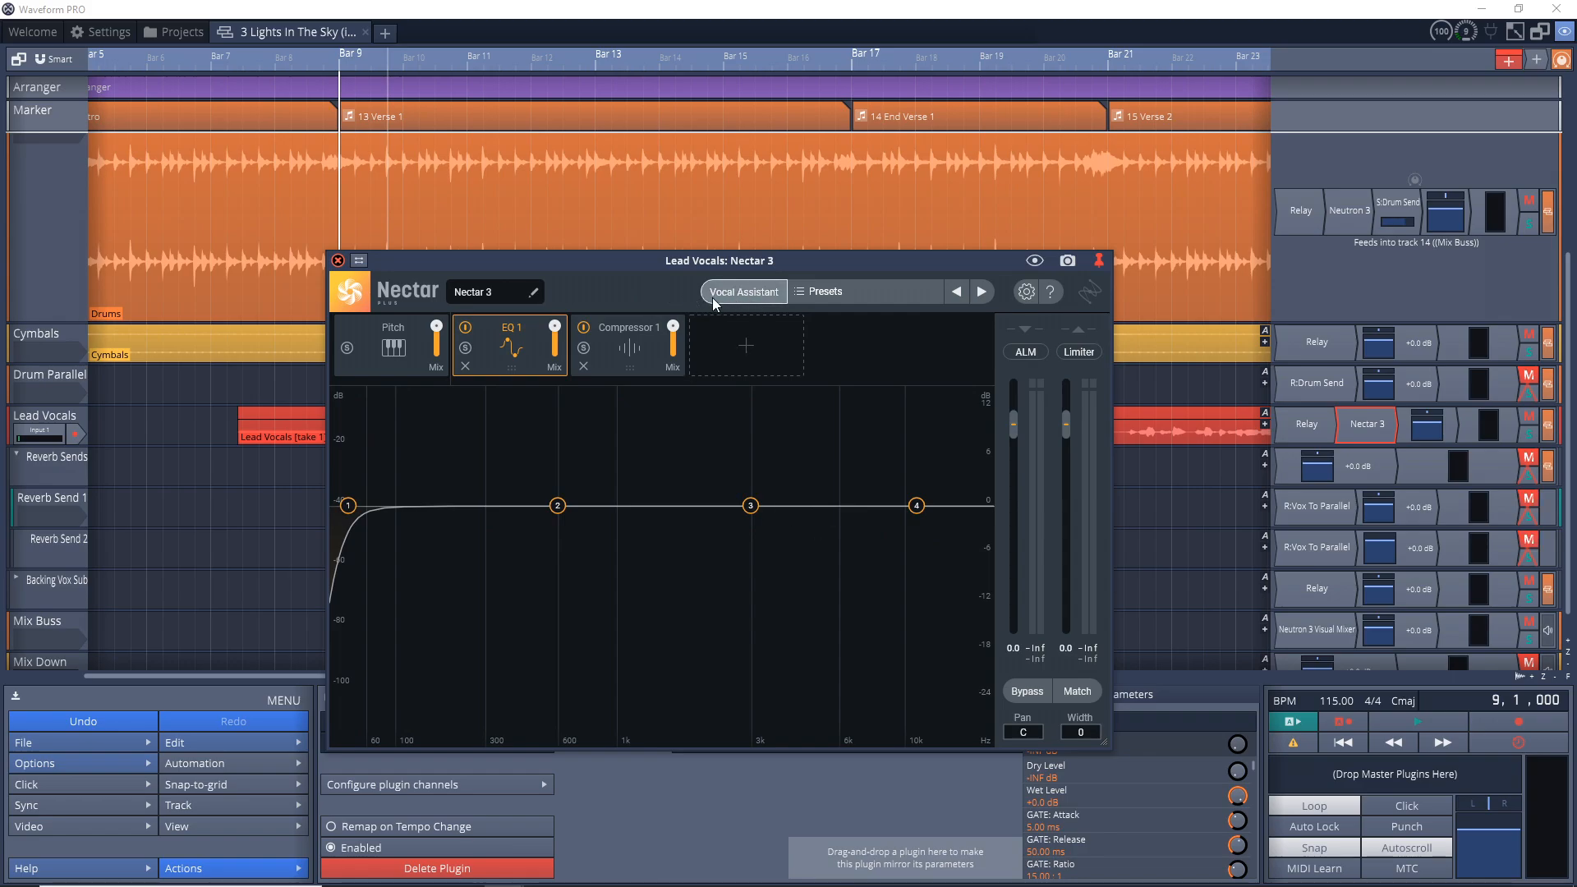
# - Start Nectar's Vocal Assistant in Assist mode with Modern vibe and Aggressive intensity, and play the song for analysis
pyautogui.click(748, 294)
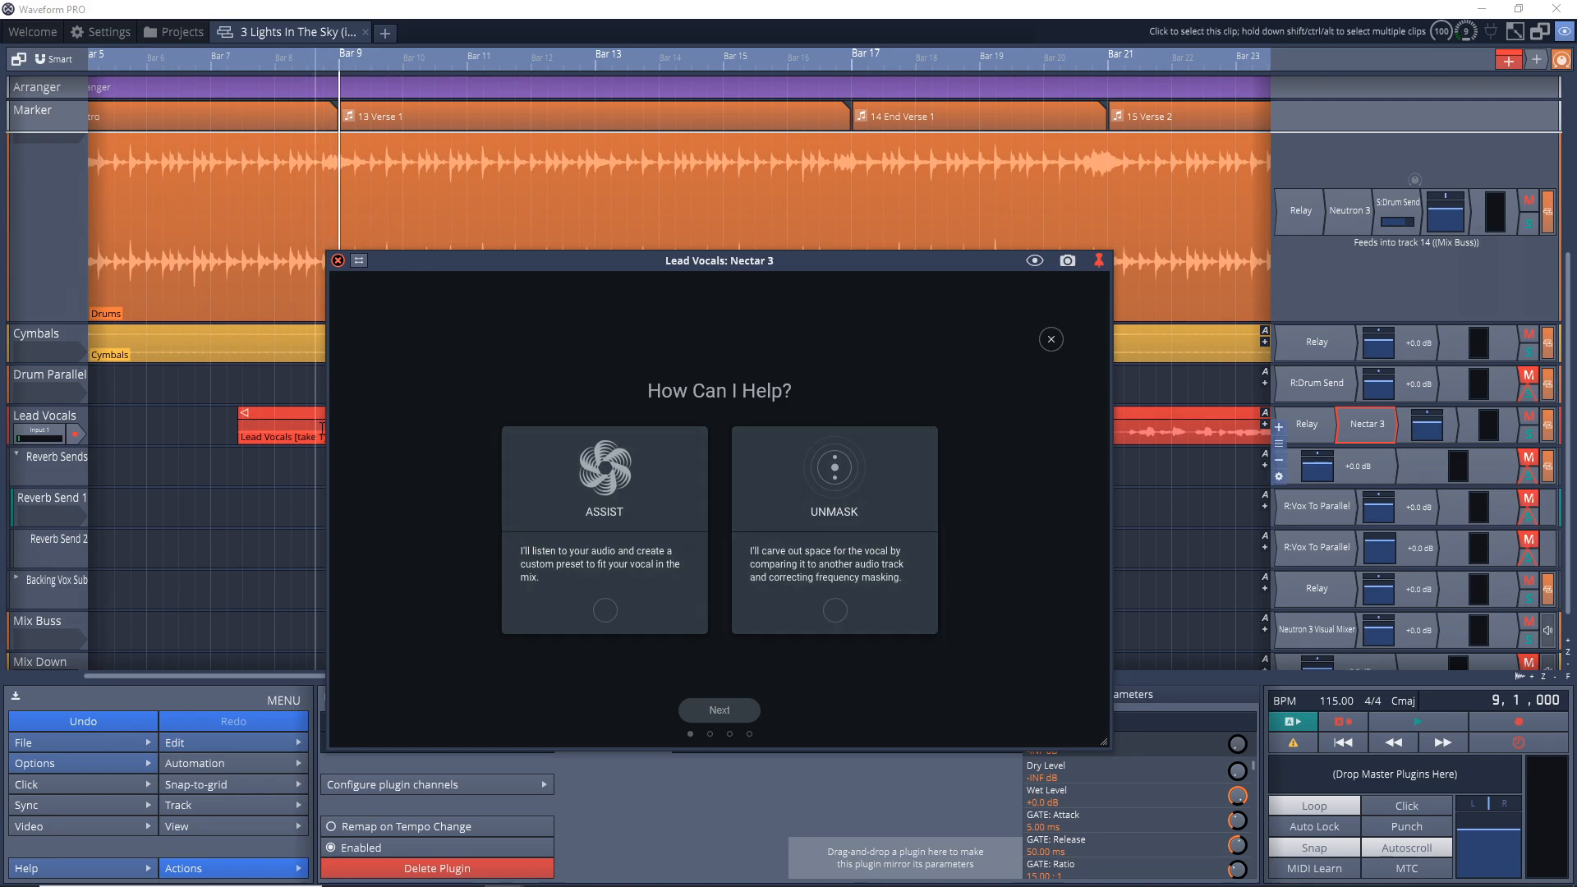
pyautogui.click(601, 612)
pyautogui.click(732, 710)
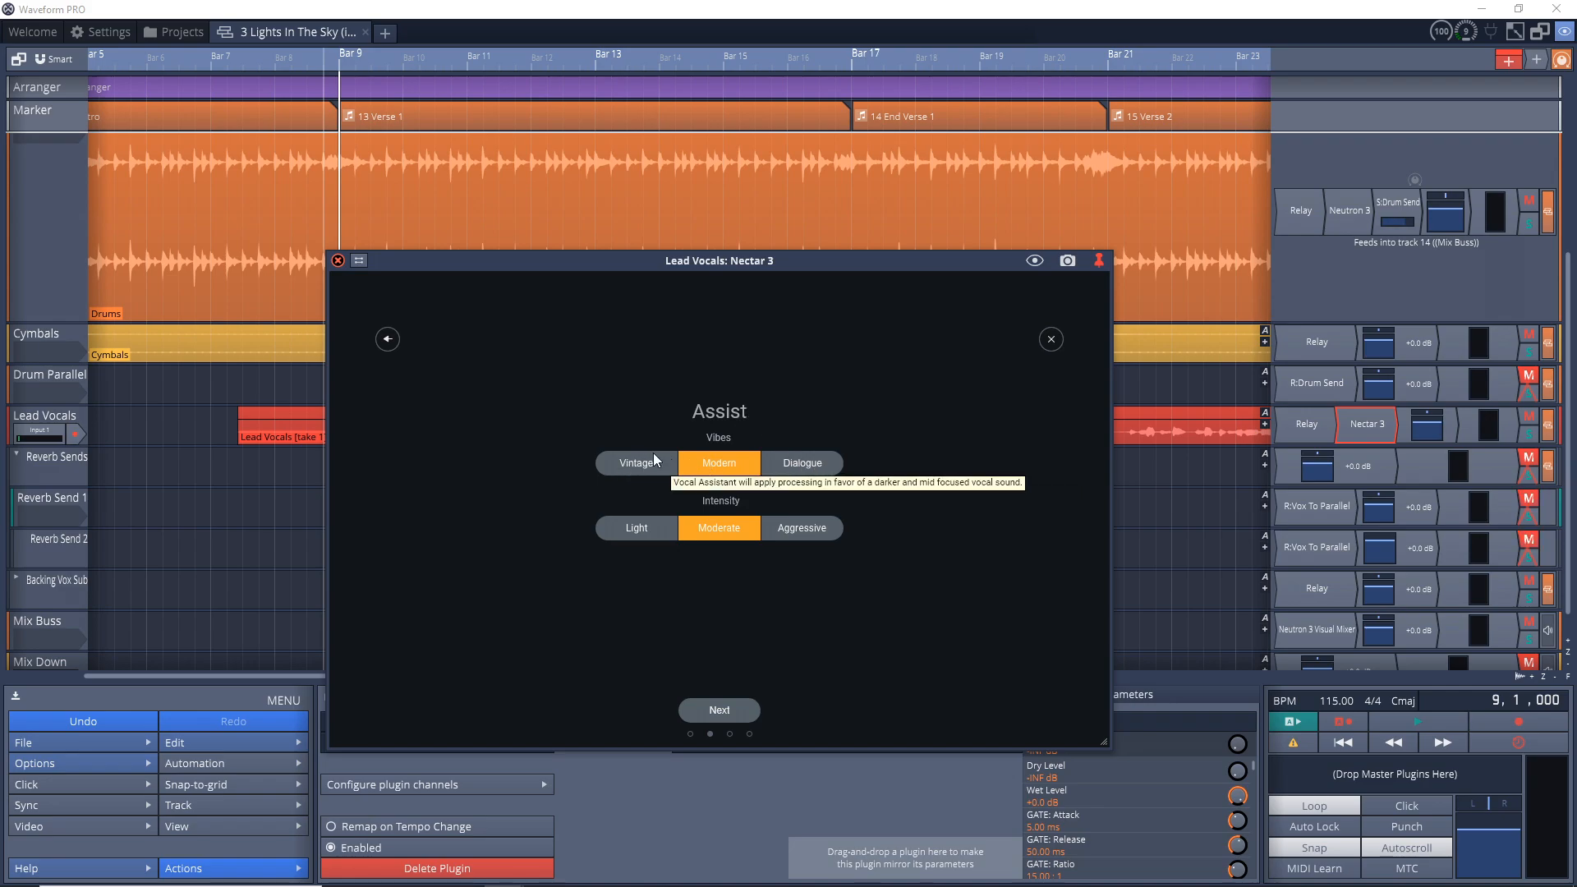
pyautogui.click(821, 528)
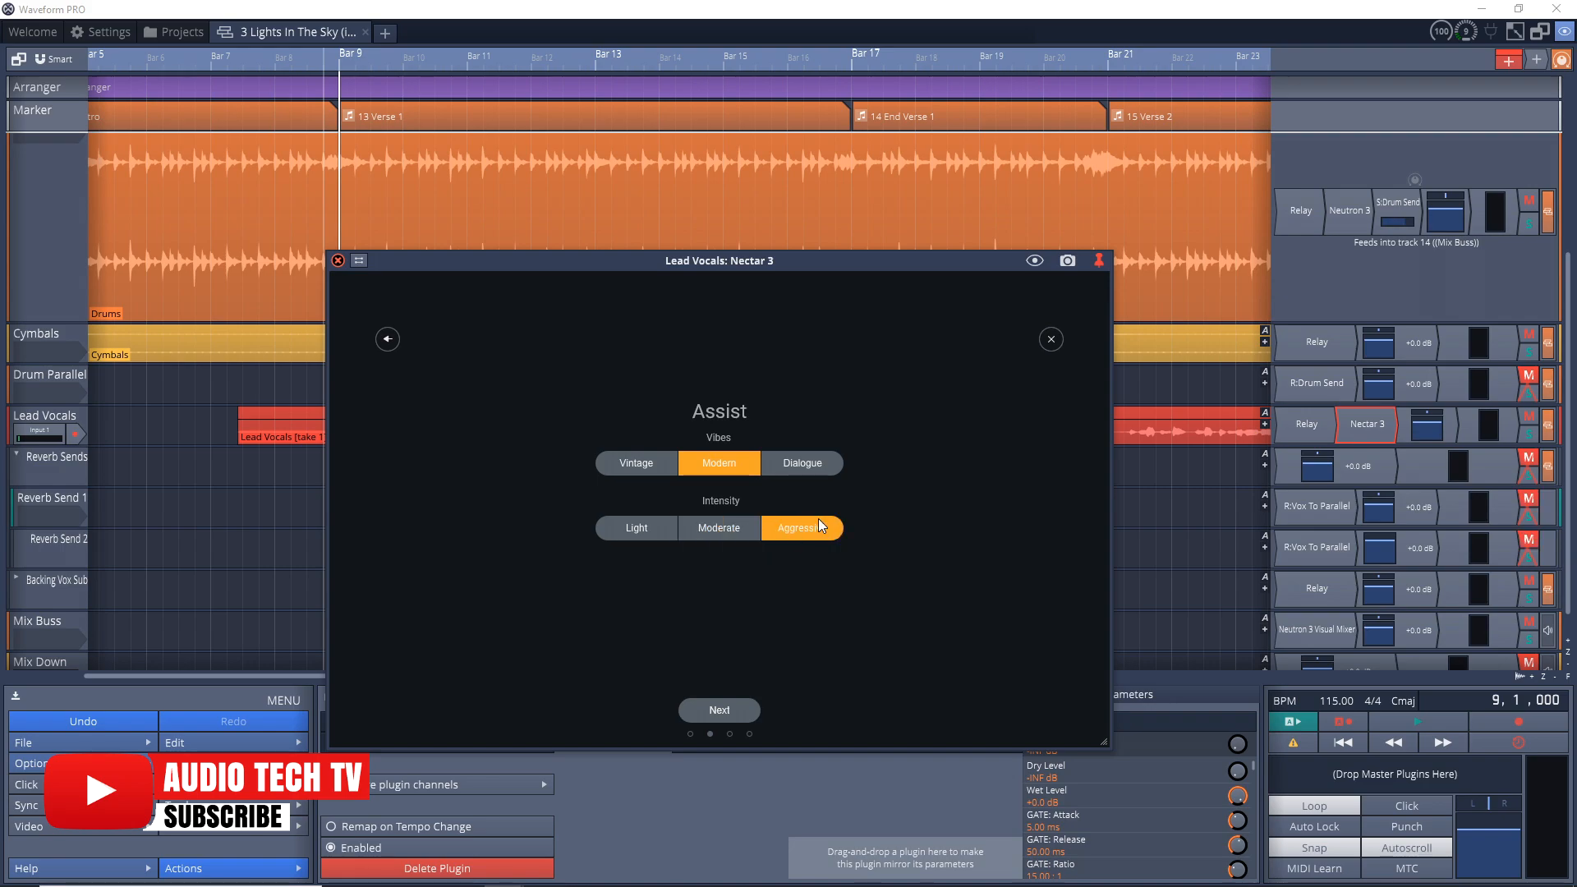
pyautogui.click(720, 712)
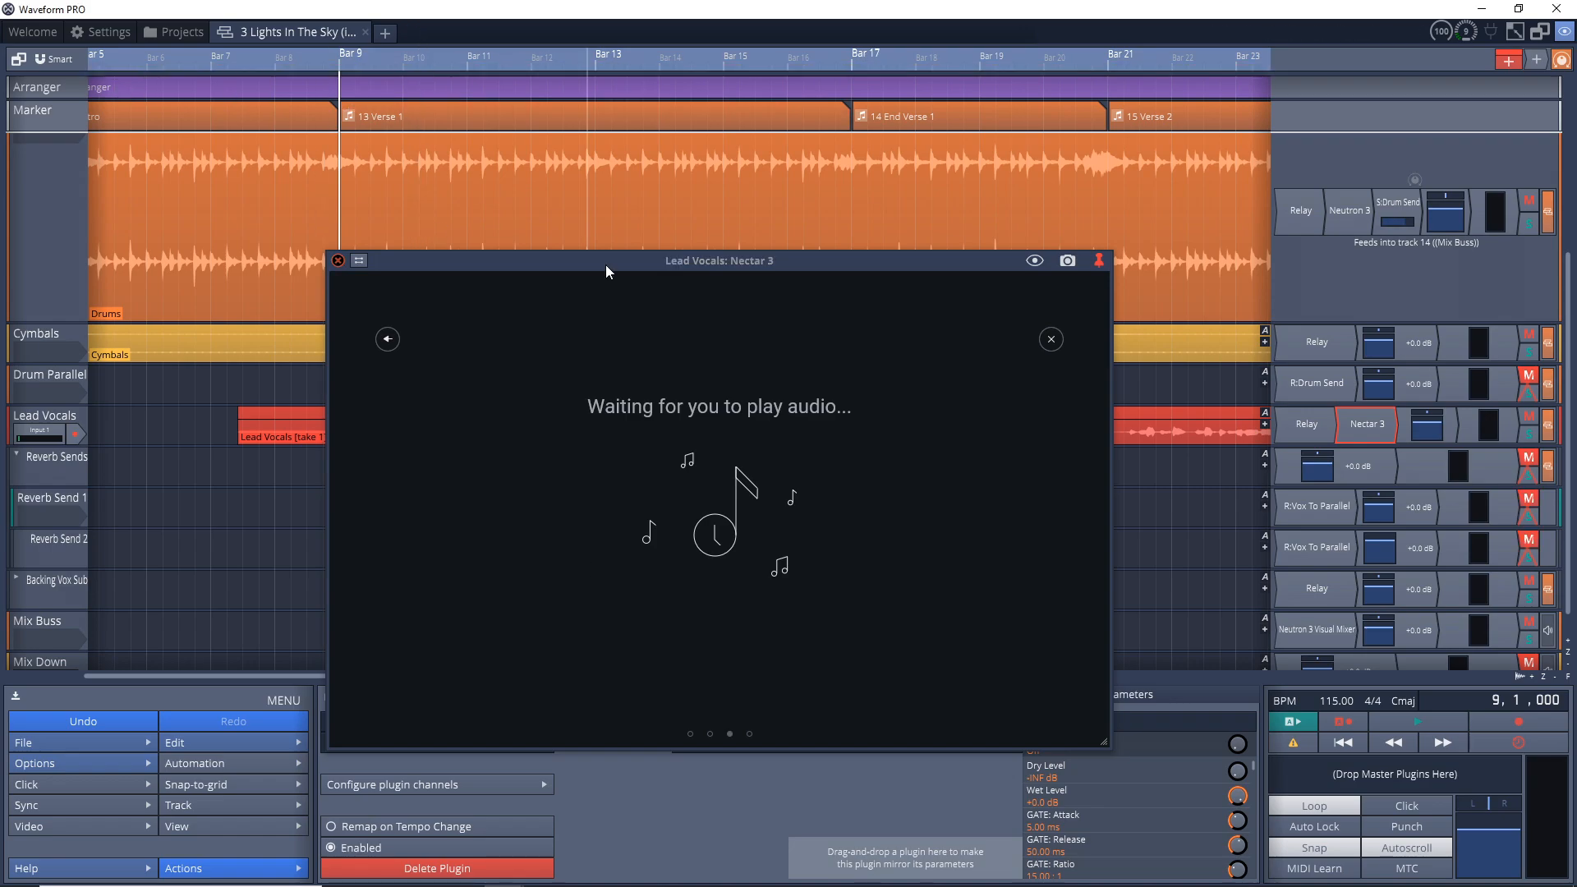
pyautogui.press('space')
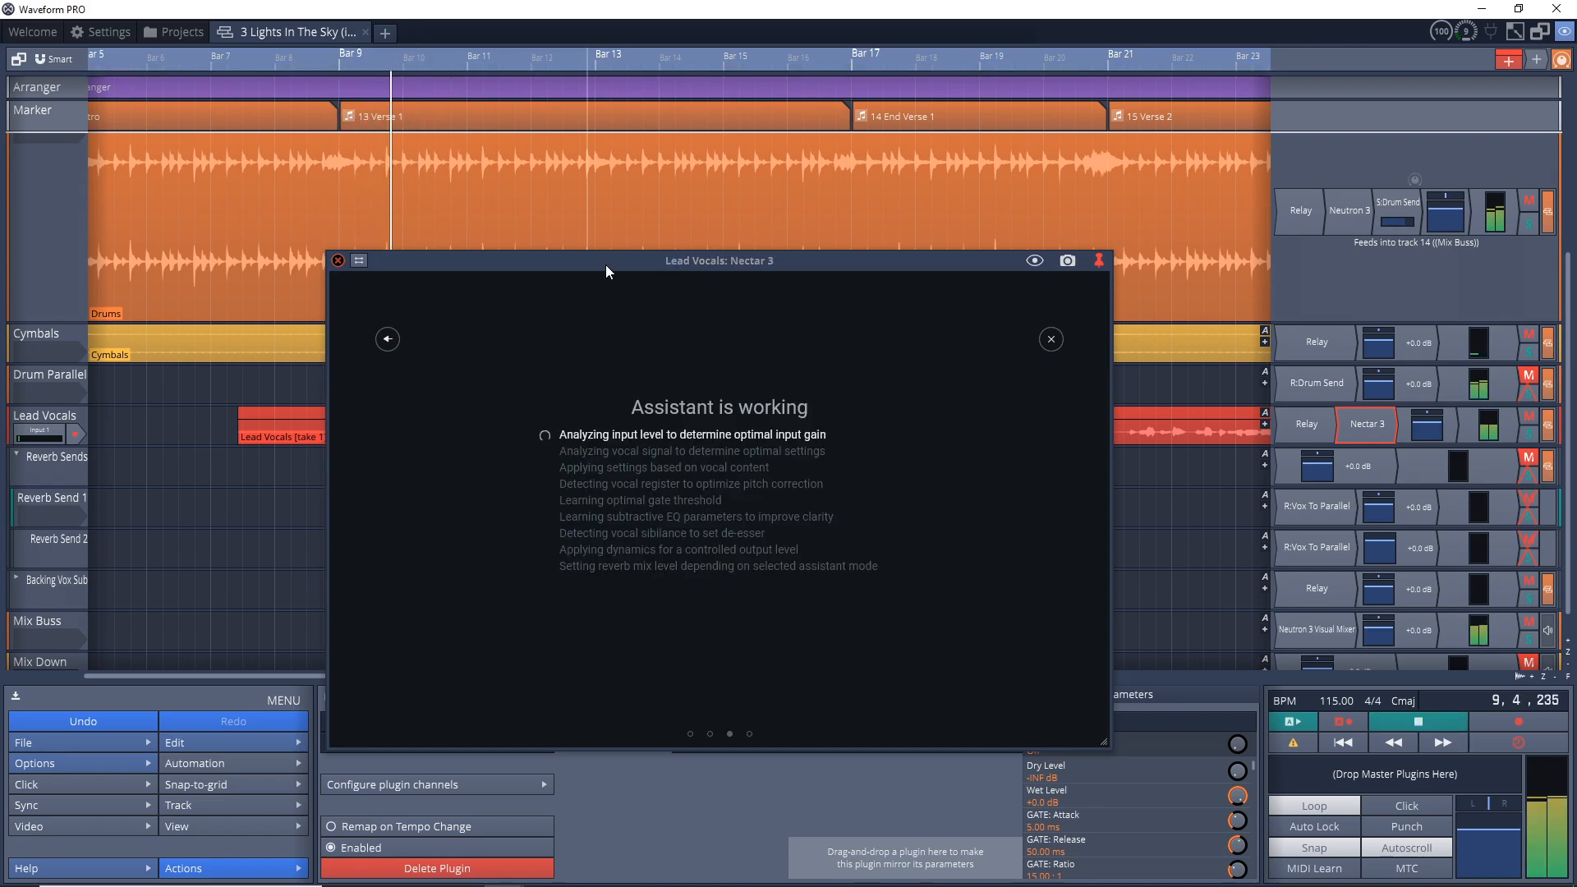
# - Reposition the Nectar window during the vocal analysis, stop playback once it completes, and accept the suggested settings
pyautogui.moveTo(606, 271); pyautogui.dragTo(1011, 288)
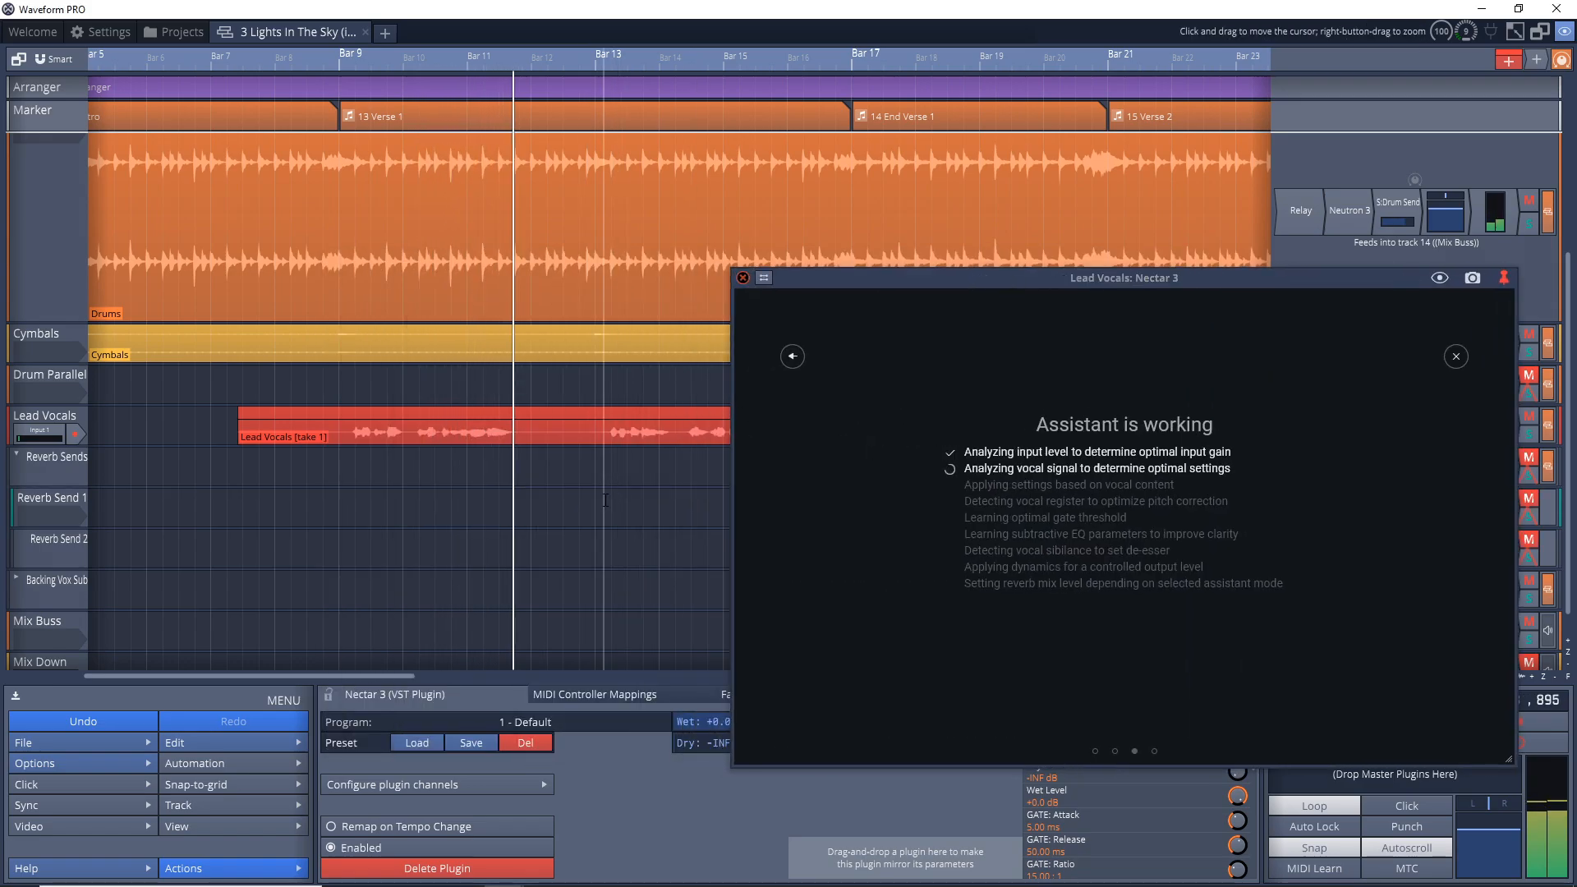
pyautogui.moveTo(980, 281); pyautogui.dragTo(239, 213)
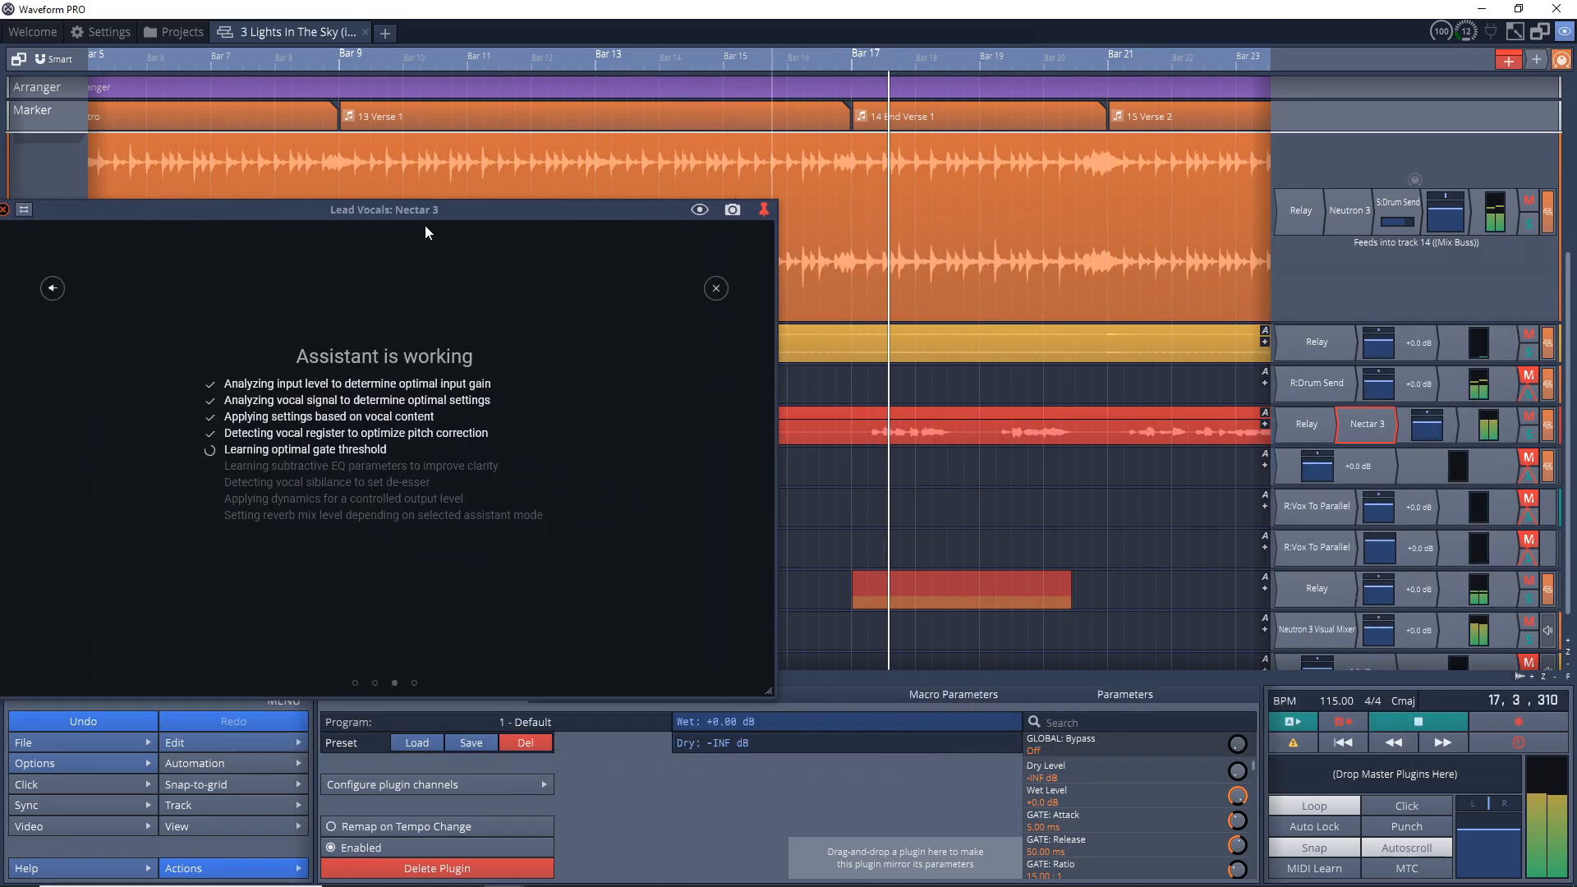
pyautogui.moveTo(437, 210); pyautogui.dragTo(599, 186)
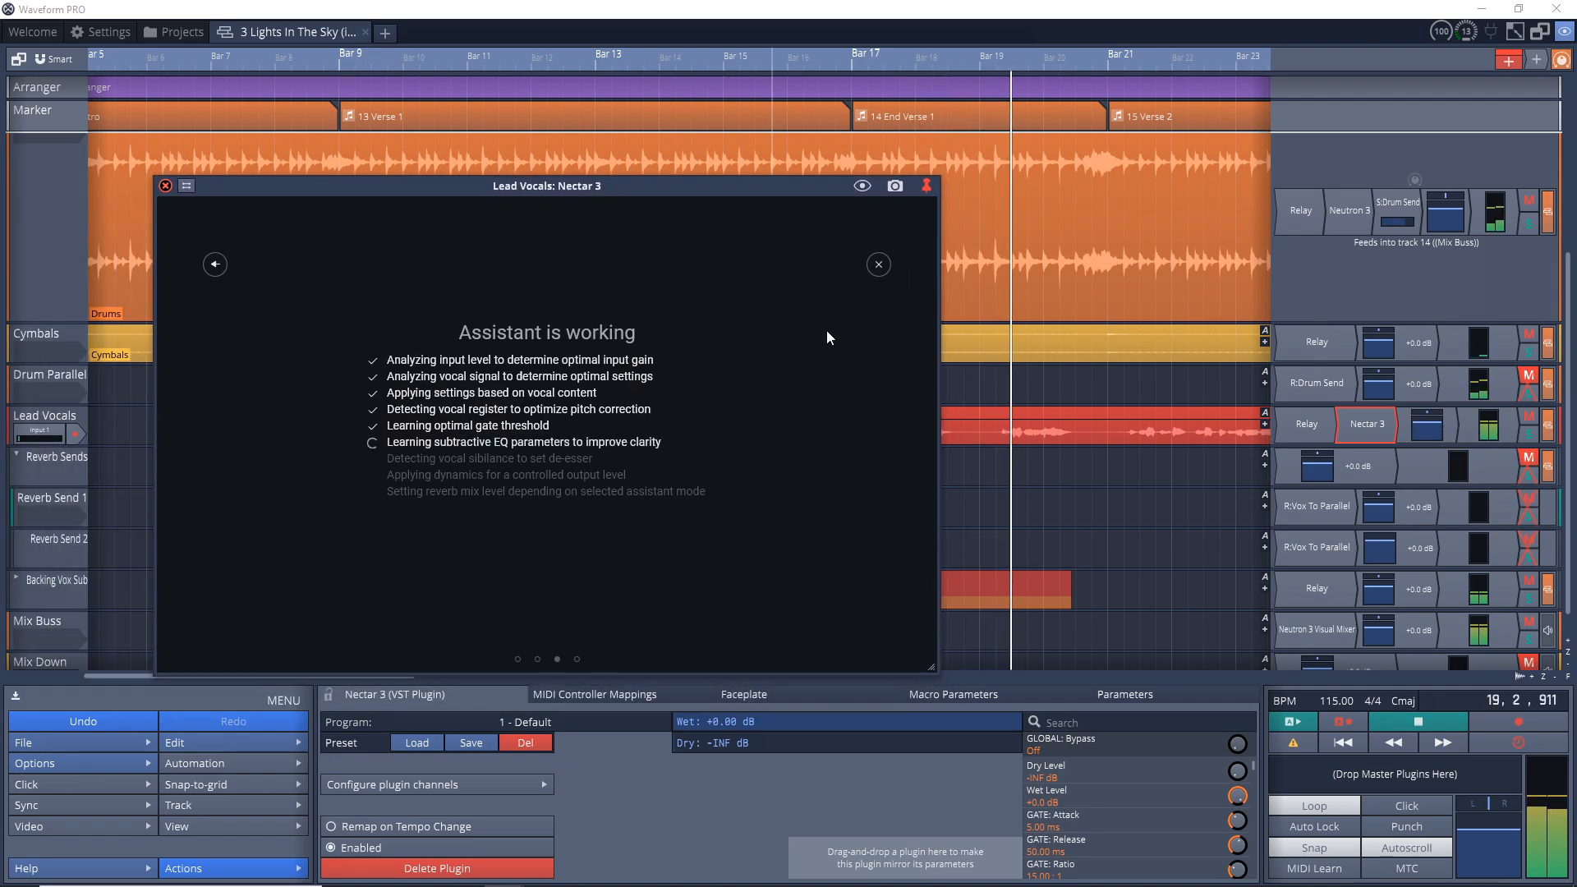
pyautogui.click(1117, 479)
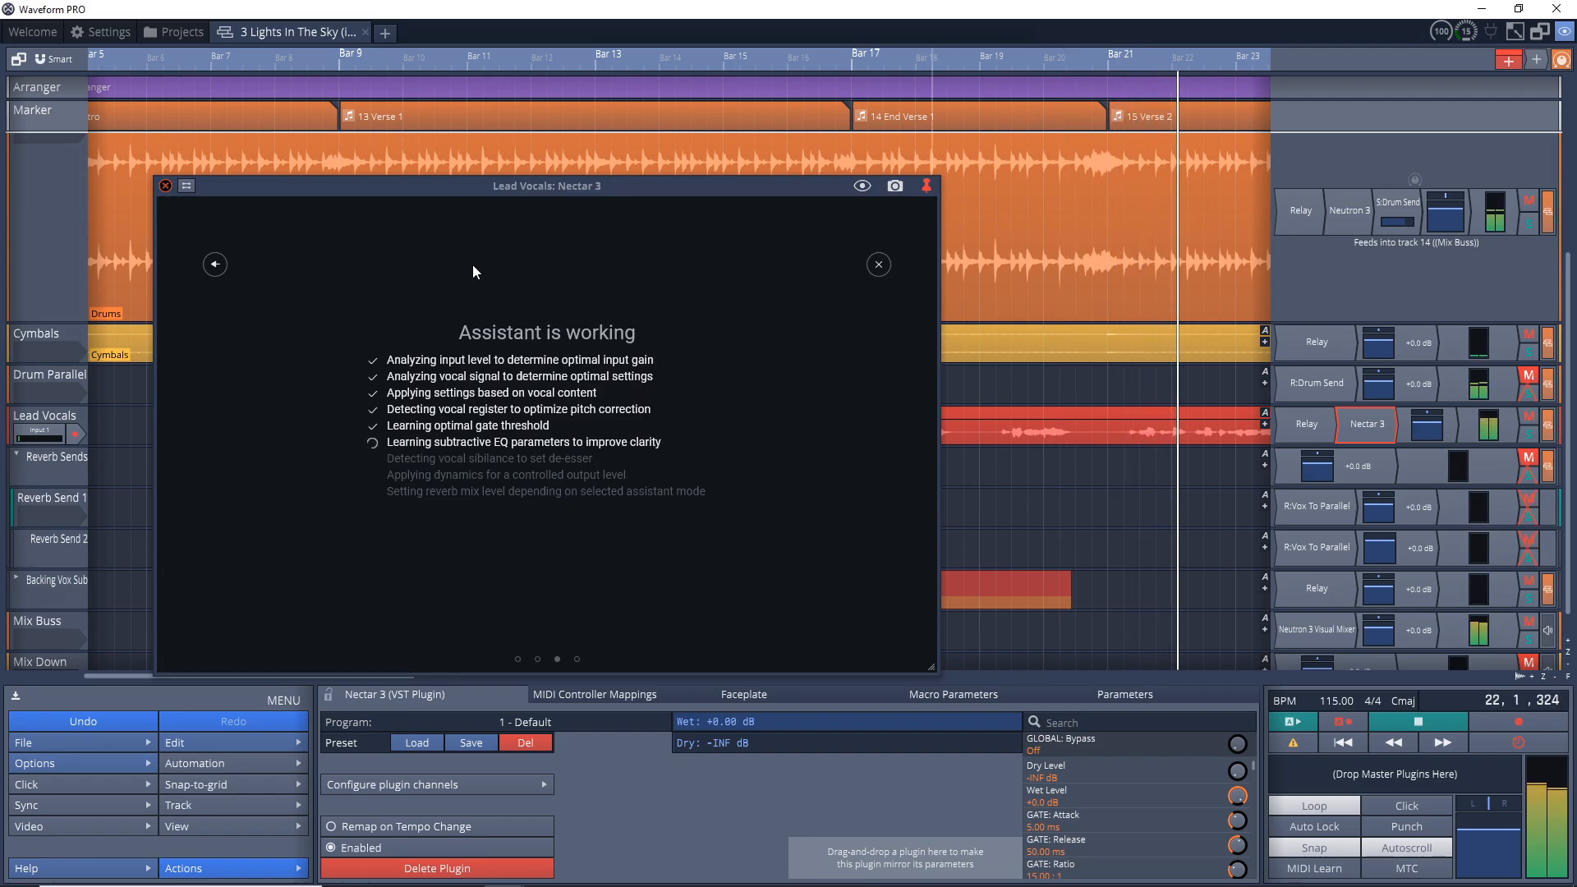
pyautogui.moveTo(497, 189); pyautogui.dragTo(598, 172)
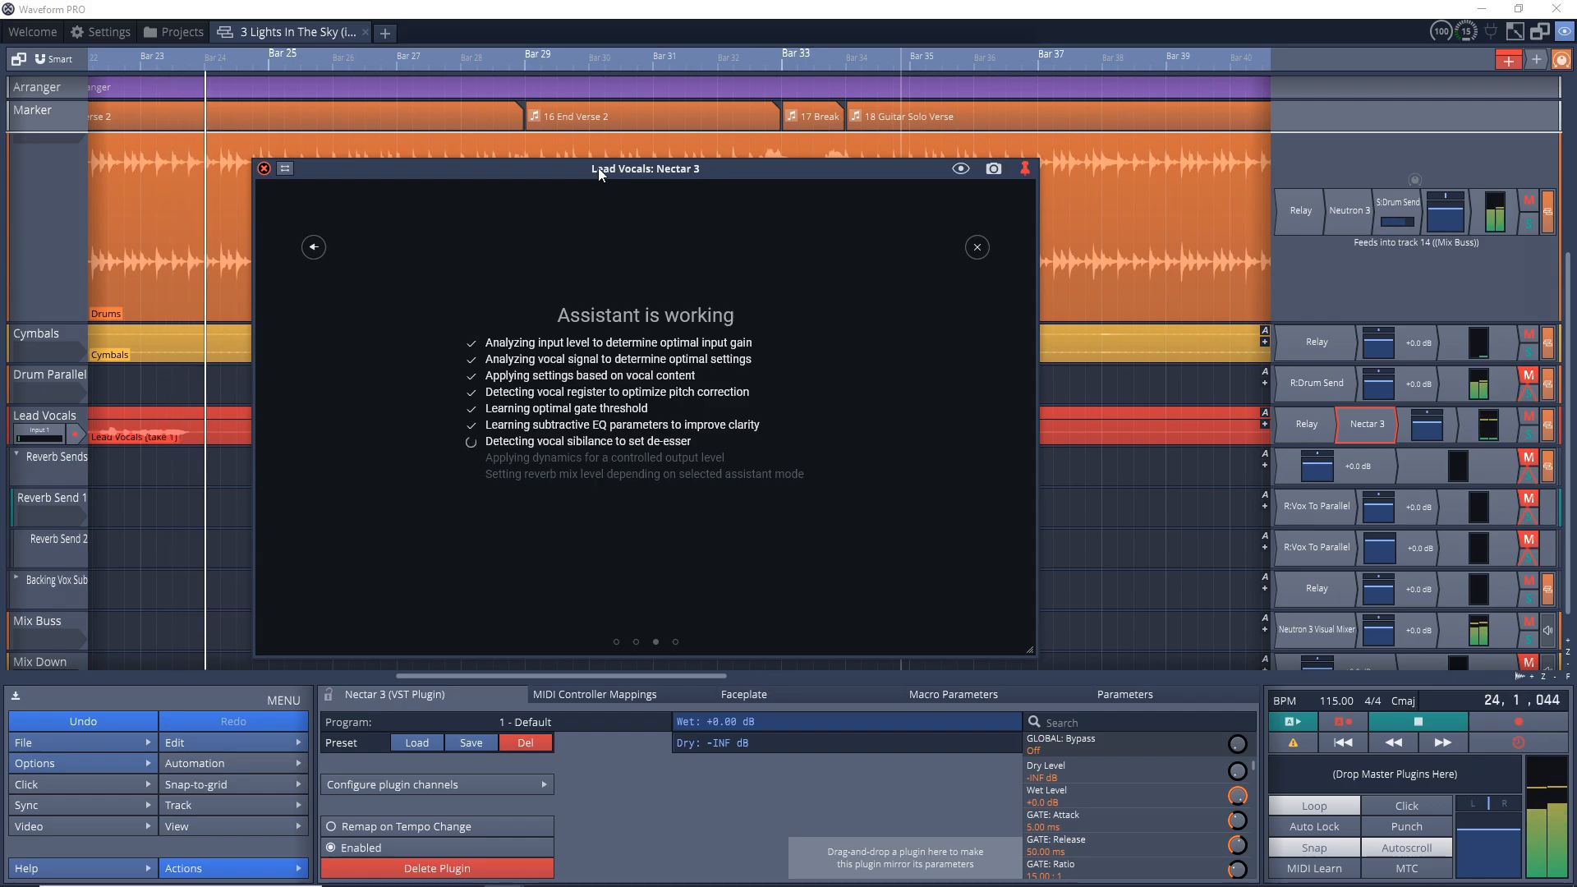
pyautogui.moveTo(600, 174); pyautogui.dragTo(911, 181)
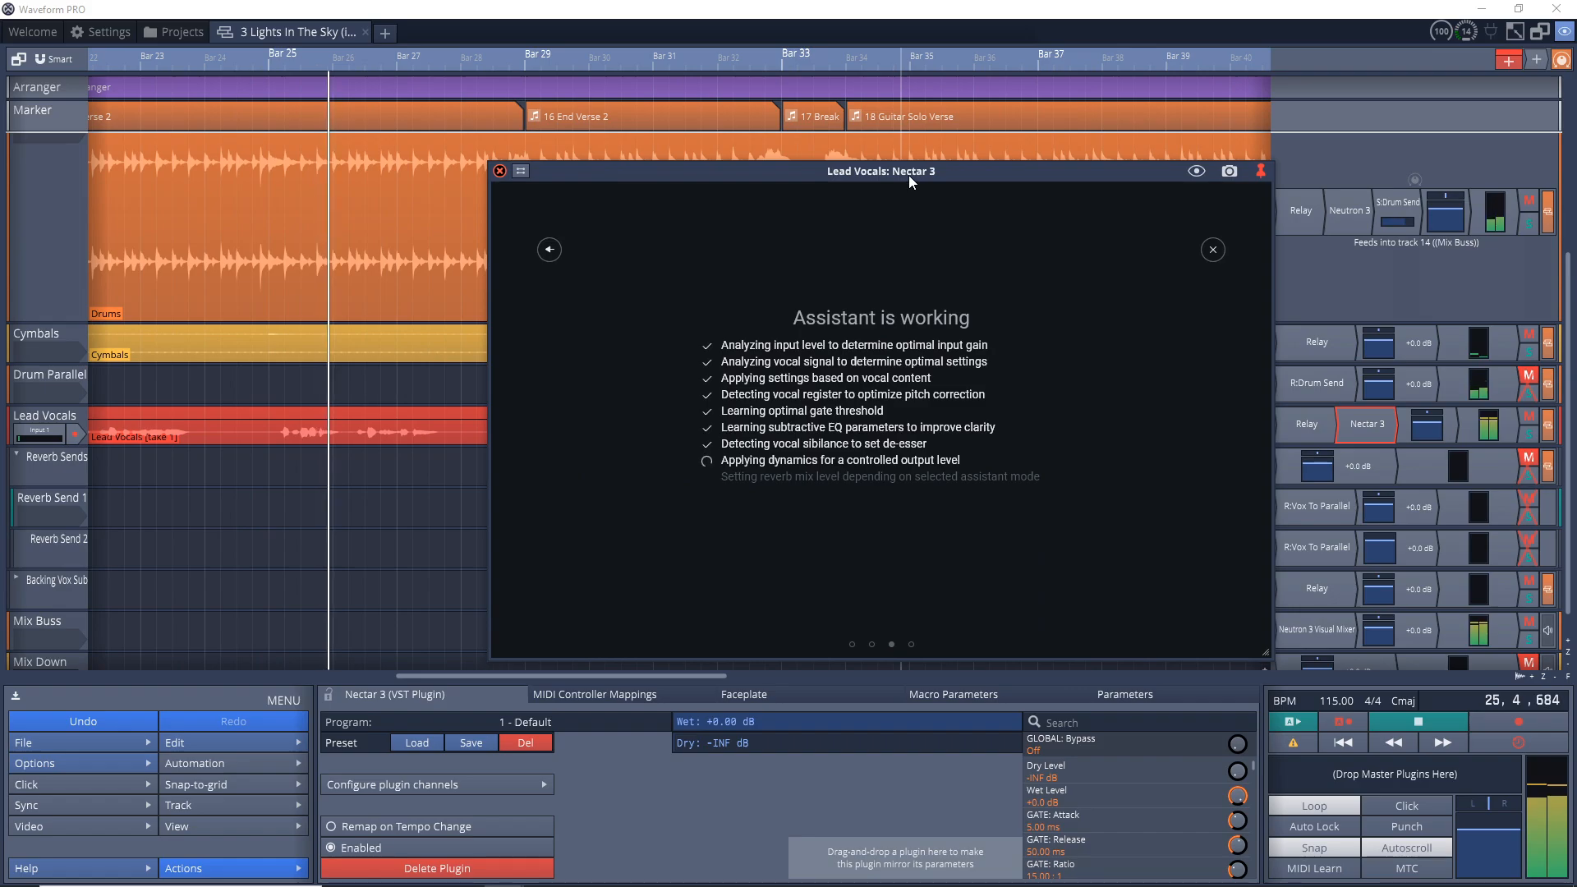
pyautogui.moveTo(910, 181); pyautogui.dragTo(1081, 170)
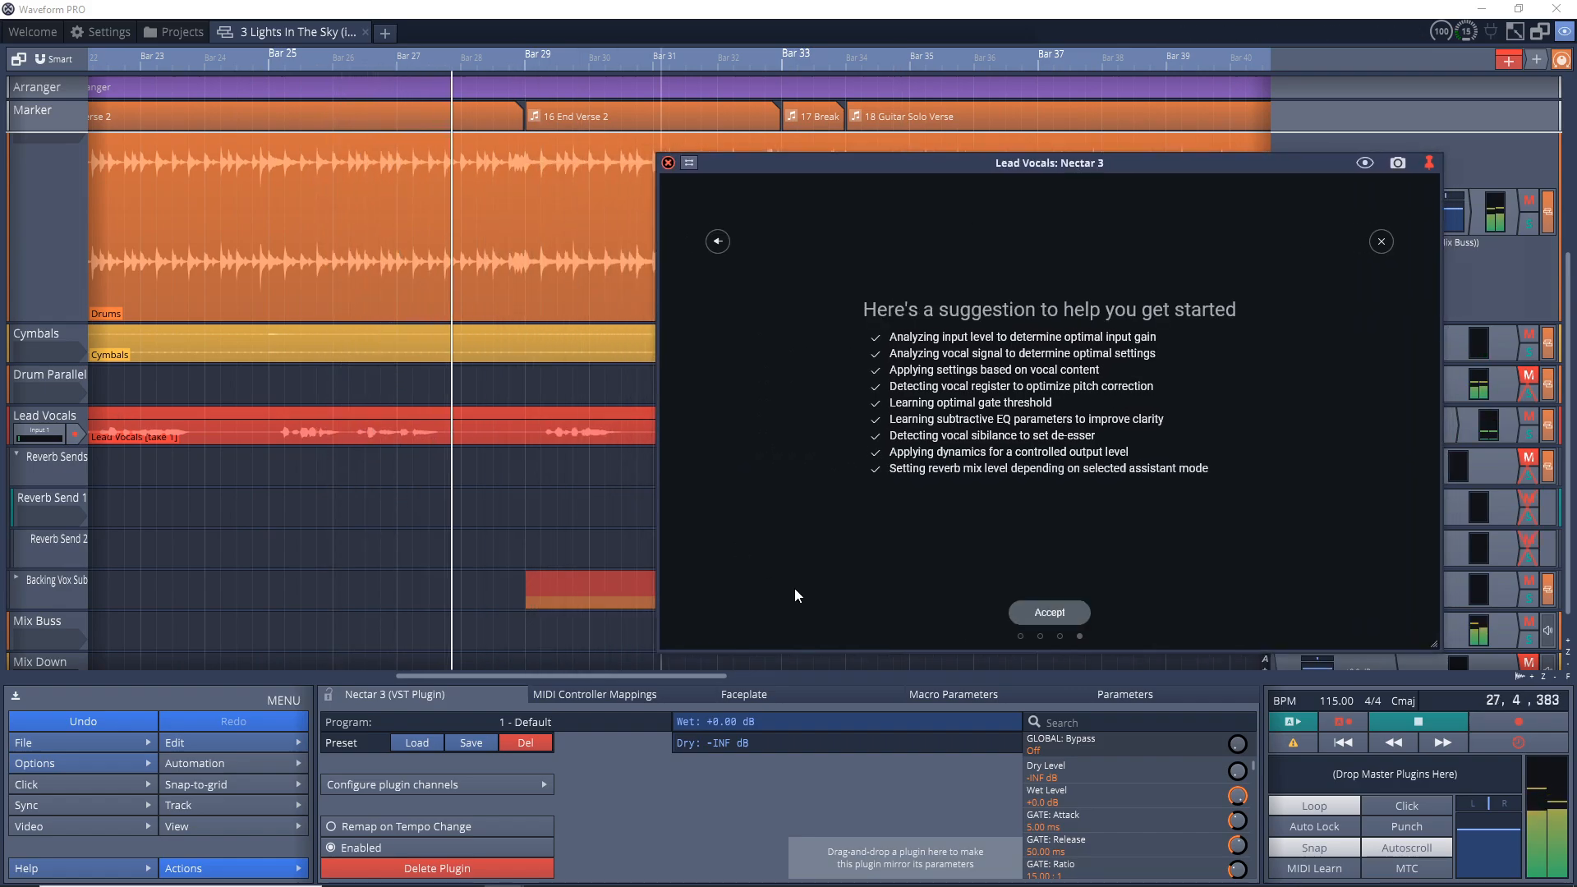
pyautogui.moveTo(814, 162); pyautogui.dragTo(659, 142)
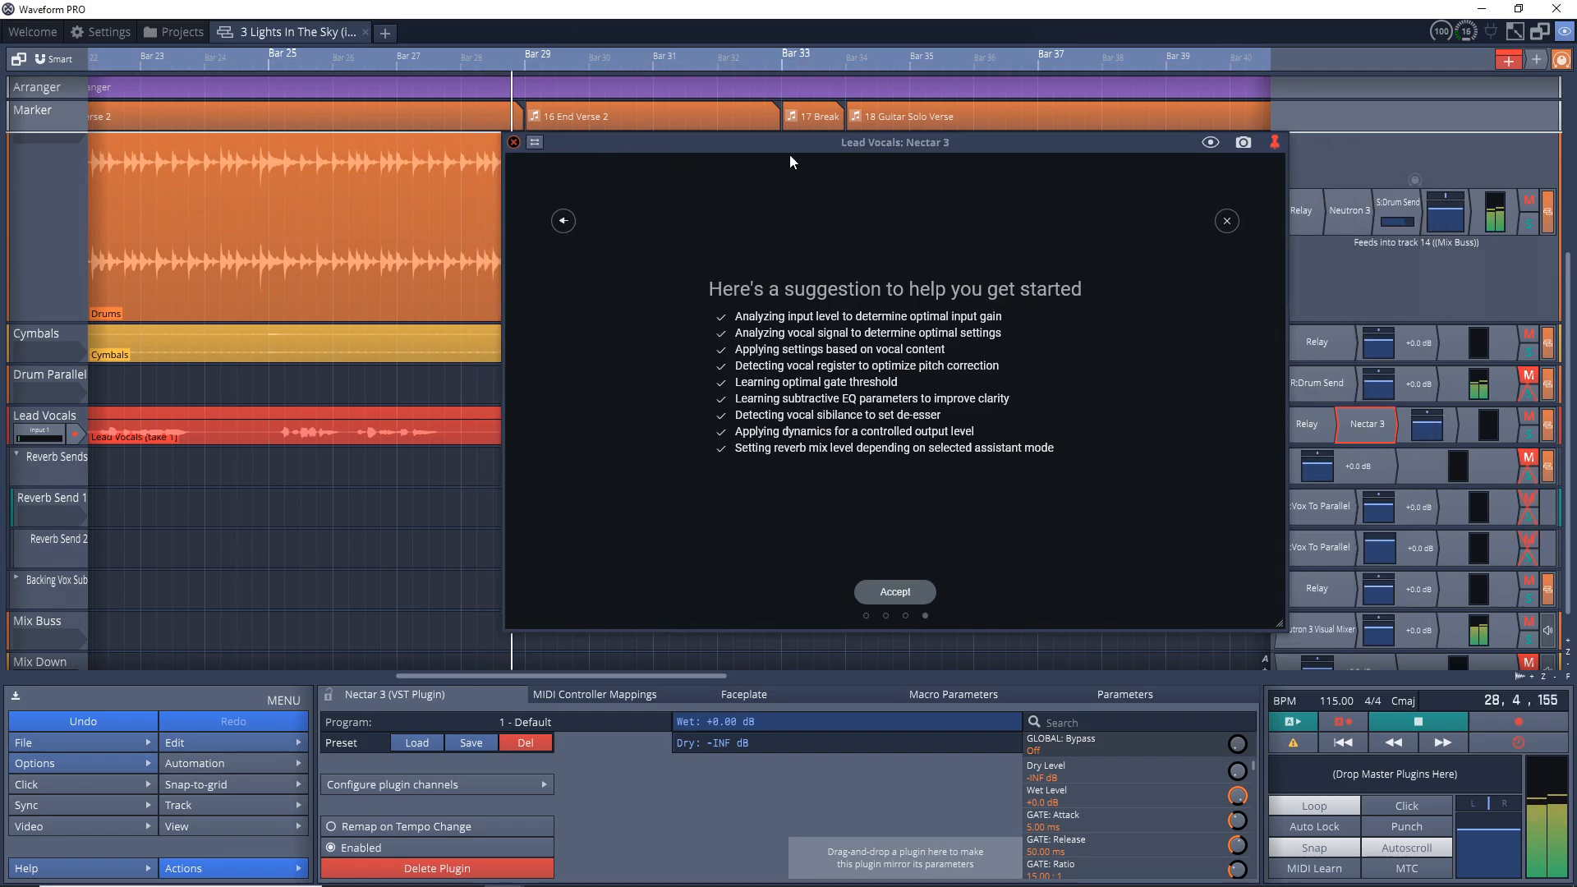
pyautogui.press('space')
pyautogui.click(904, 592)
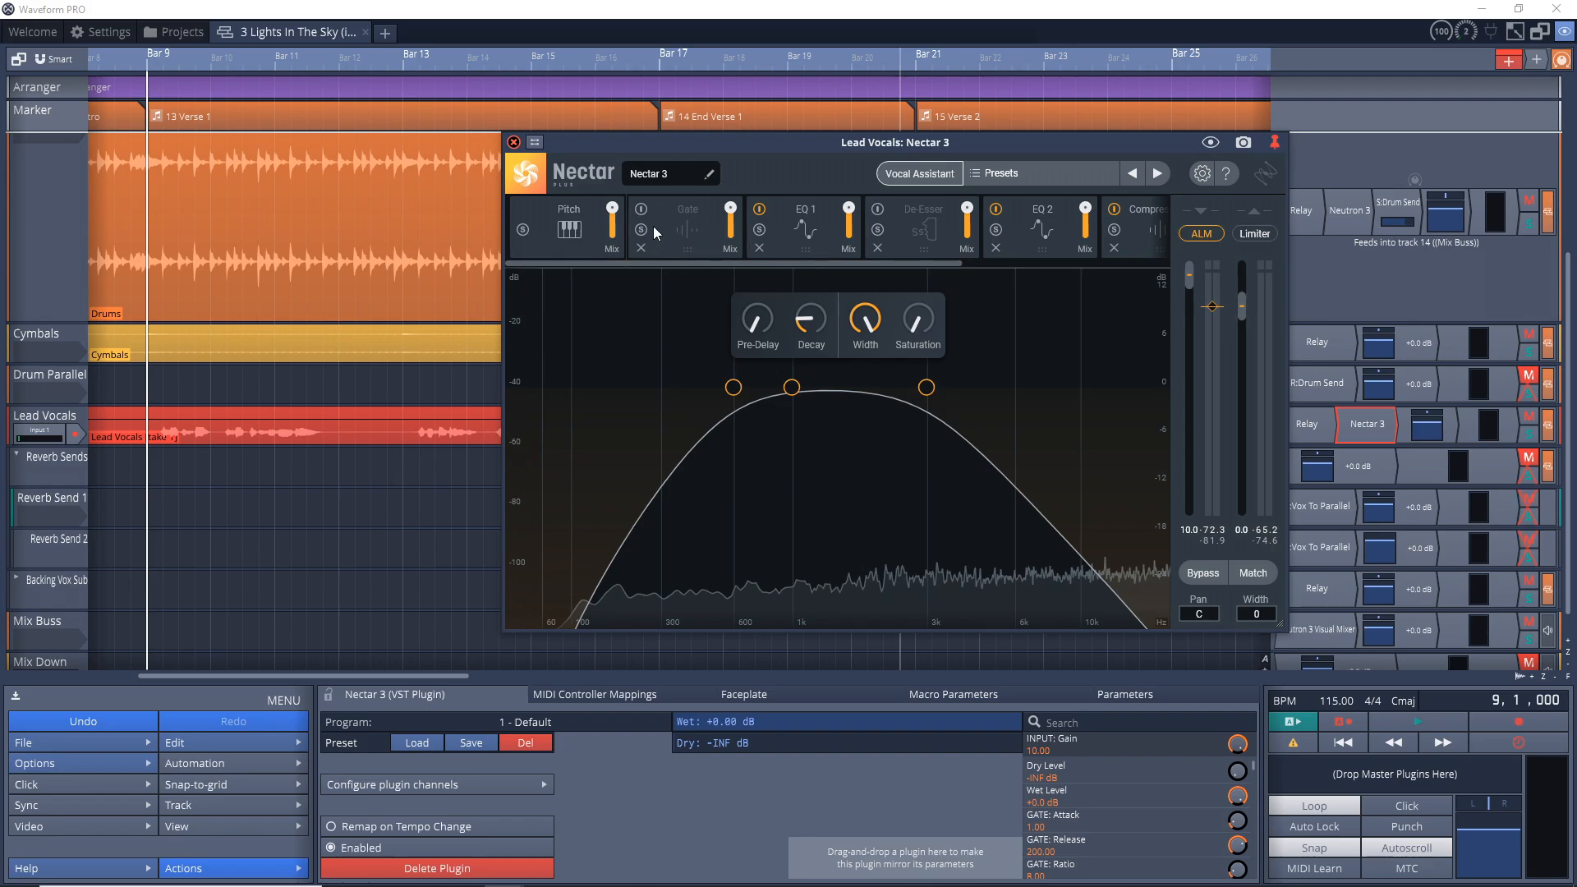
# - Review the assistant's Nectar modules on Lead Vocals in turn: Pitch, Gate, EQ 1, De-Esser, EQ 2, Compressor 1 and Reverb
pyautogui.click(550, 223)
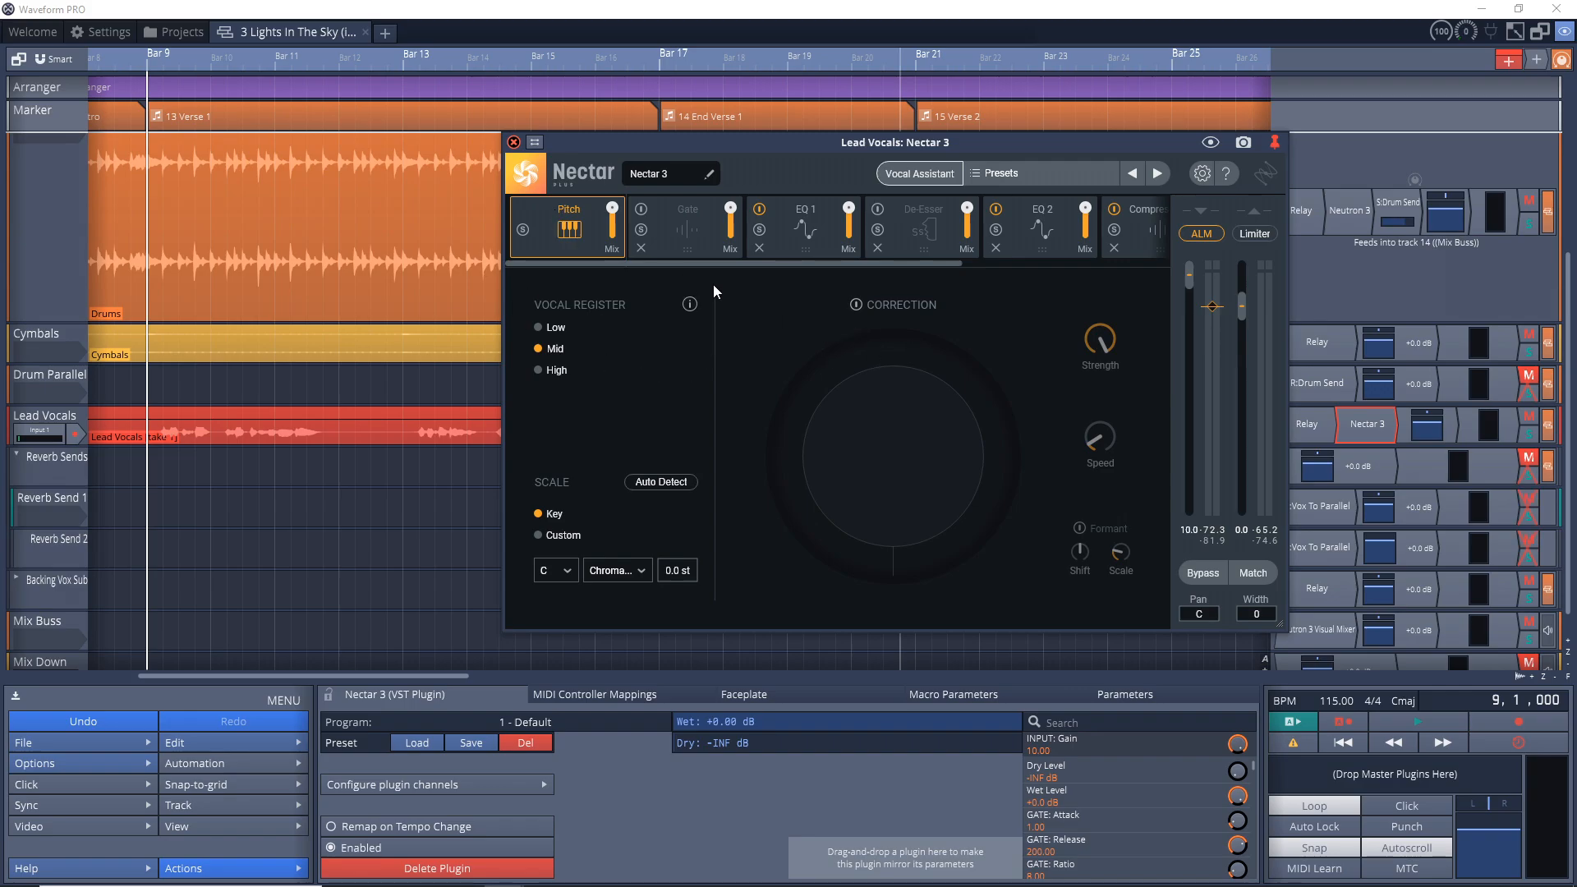
pyautogui.click(692, 207)
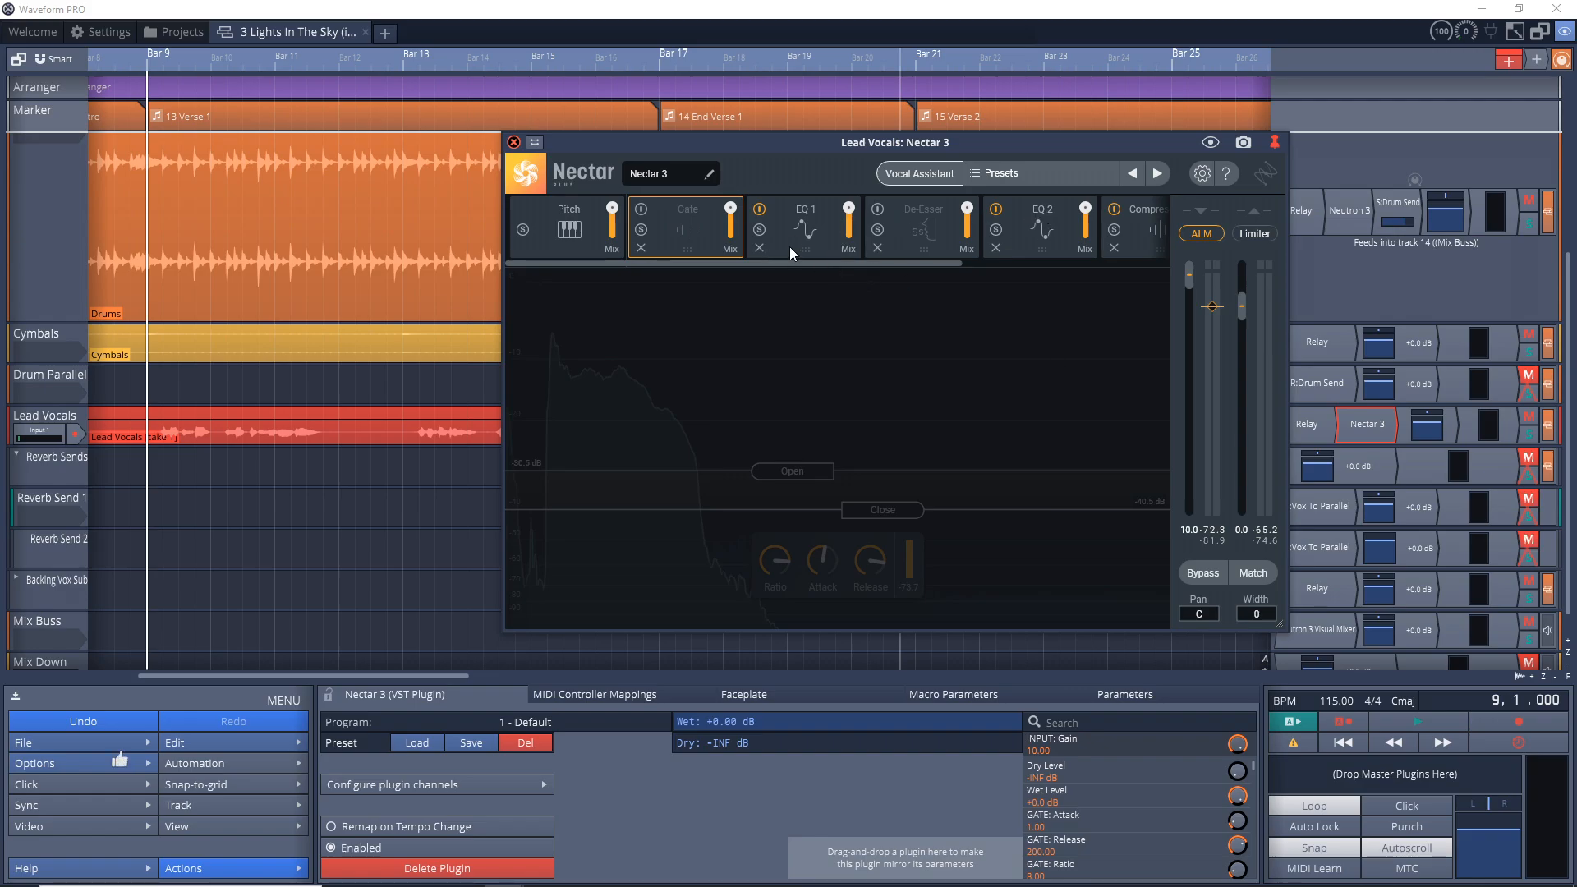
pyautogui.click(805, 209)
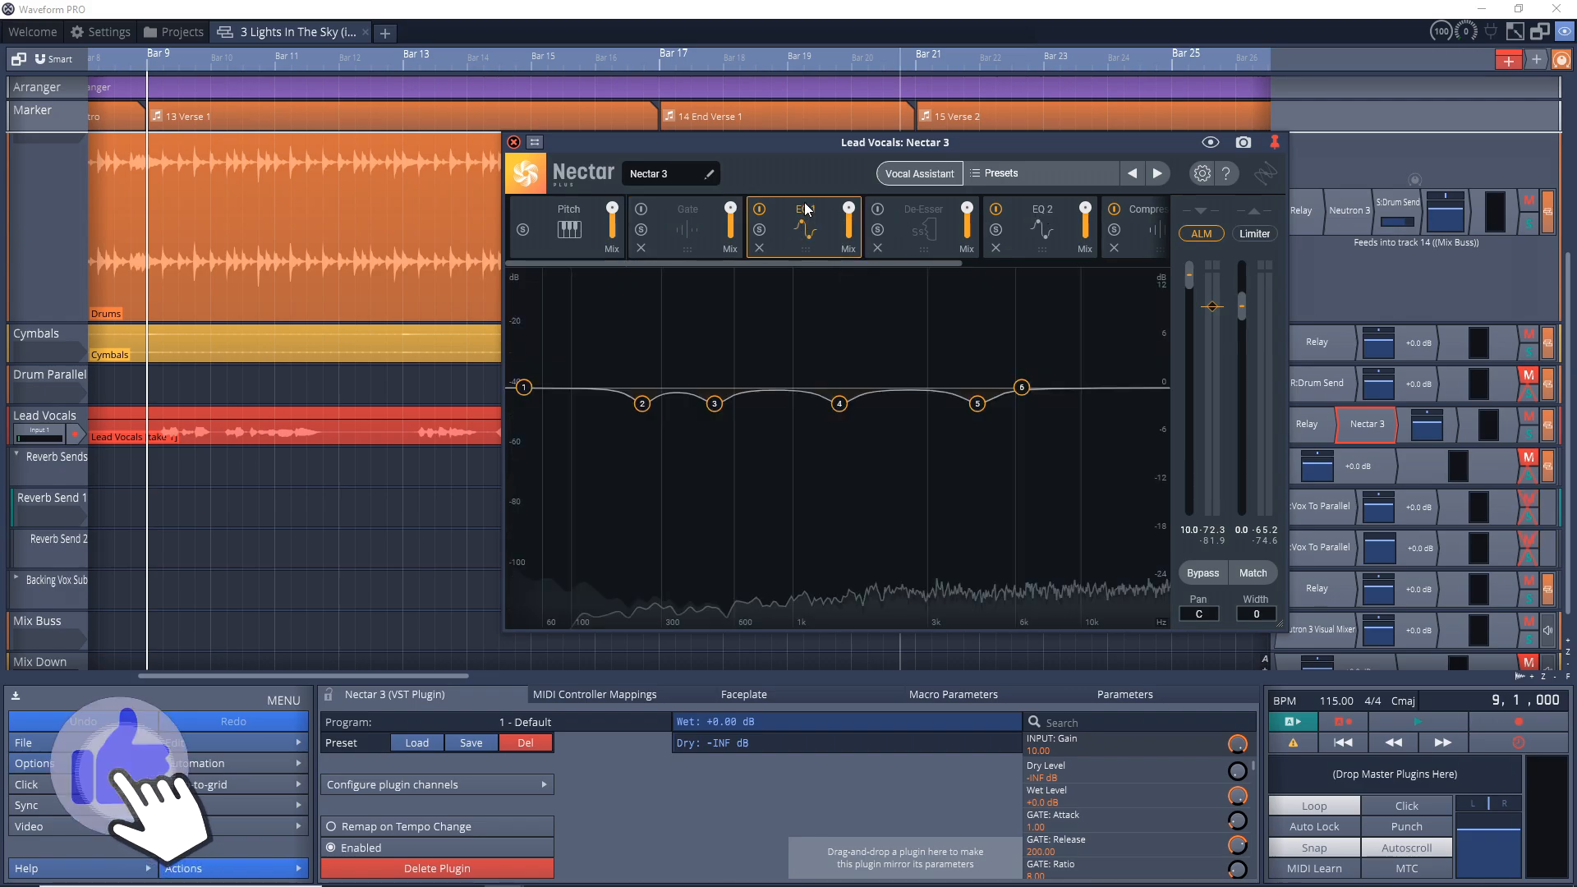
pyautogui.click(915, 216)
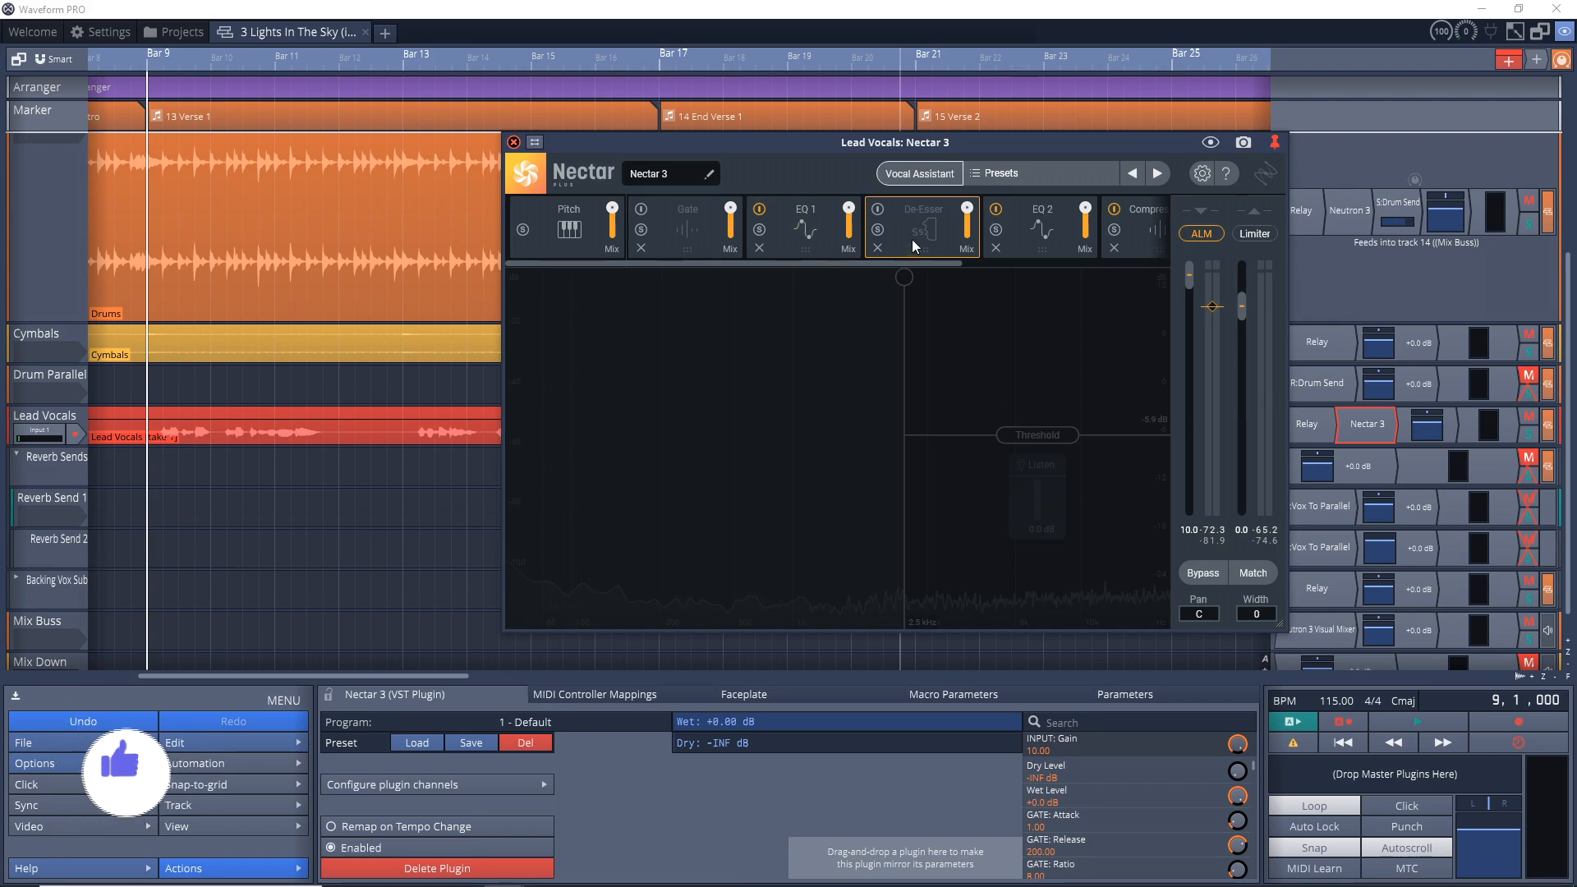
pyautogui.click(878, 210)
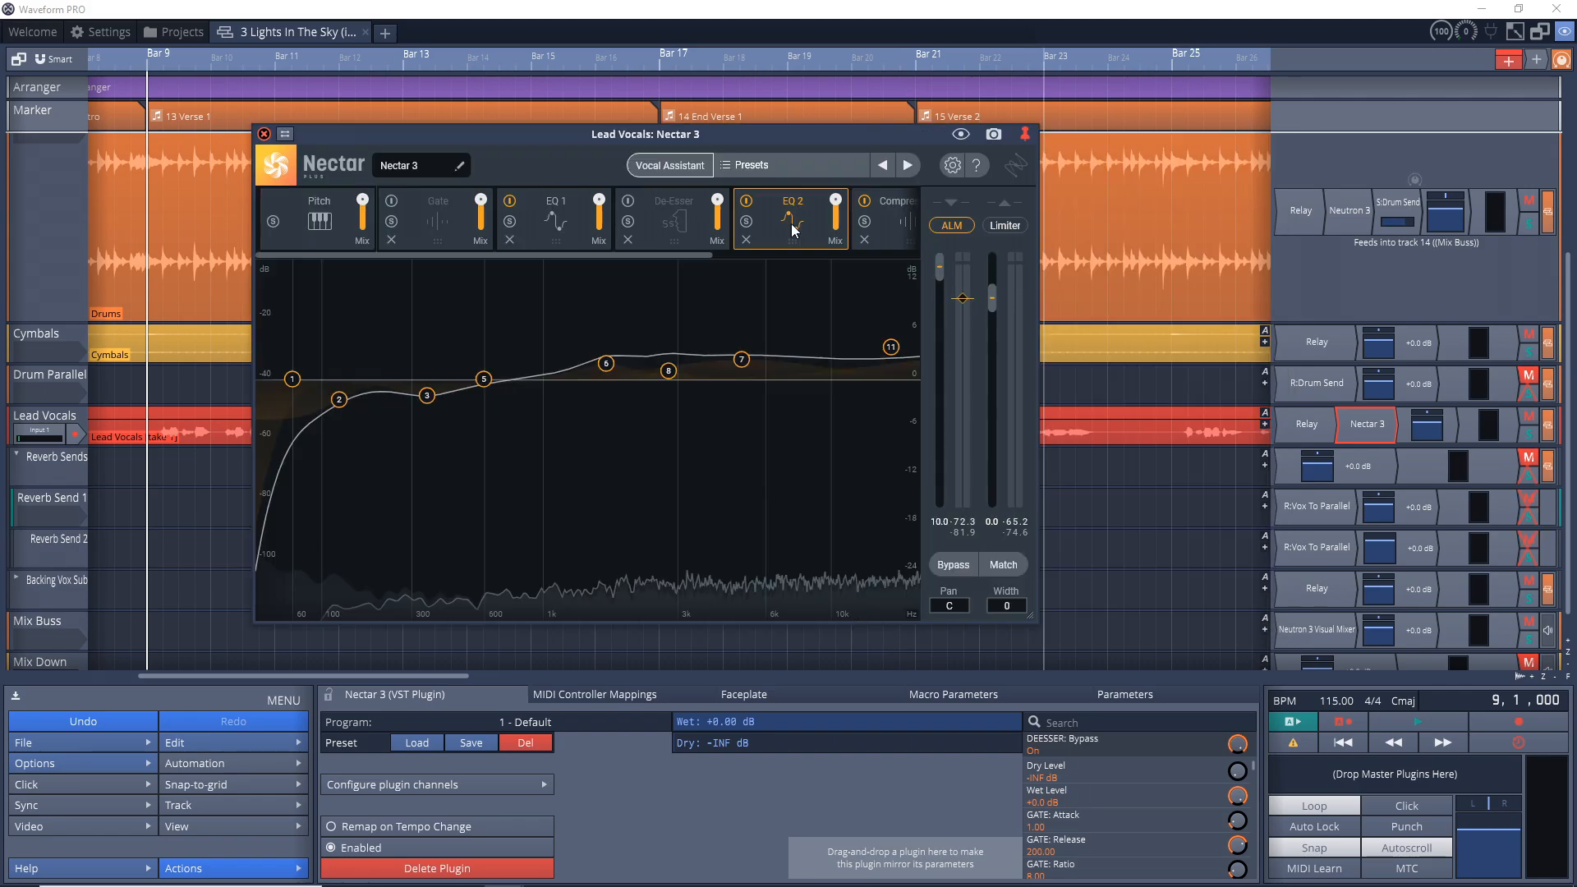
pyautogui.click(891, 212)
pyautogui.moveTo(649, 256); pyautogui.dragTo(821, 255)
pyautogui.click(777, 199)
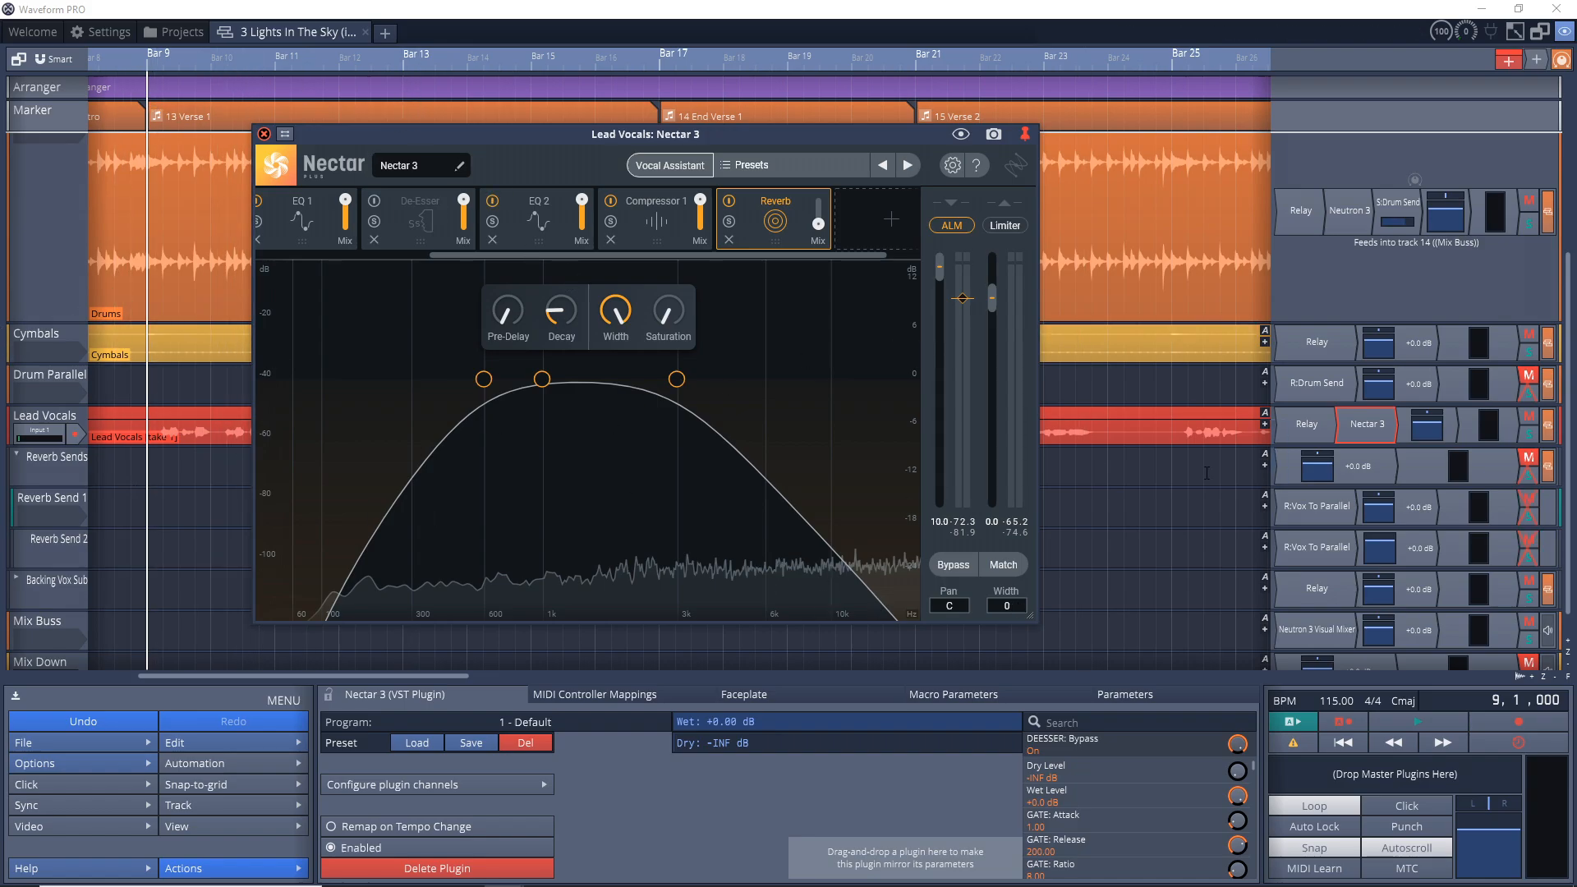
# - Play the soloed Lead Vocals track, compare Nectar bypassed and active, stop playback, and leave Nectar active
pyautogui.press('space')
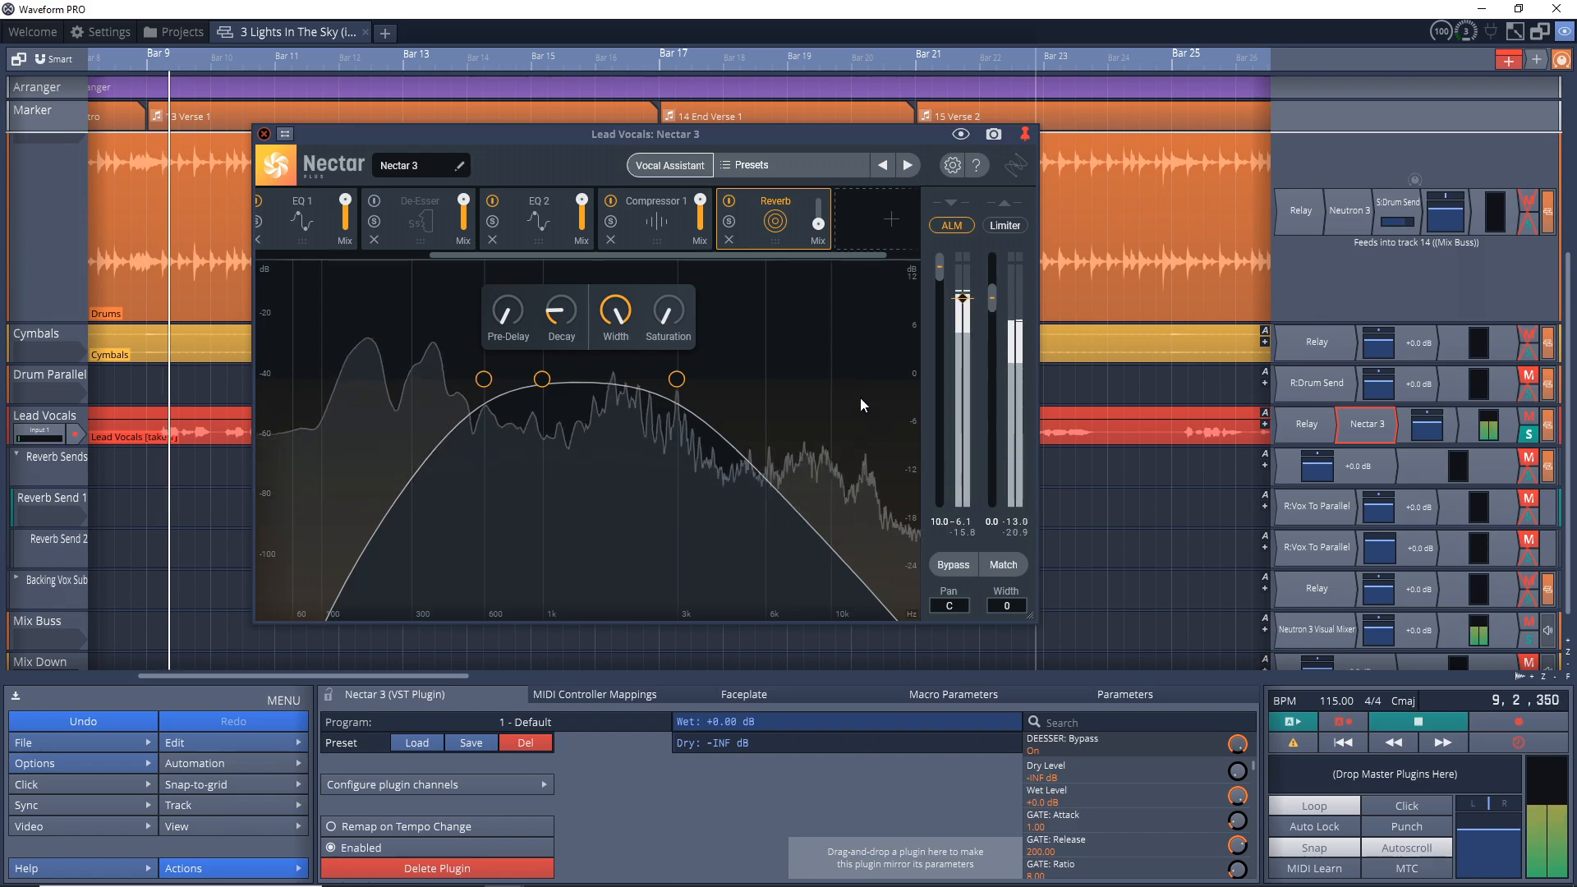
pyautogui.click(957, 567)
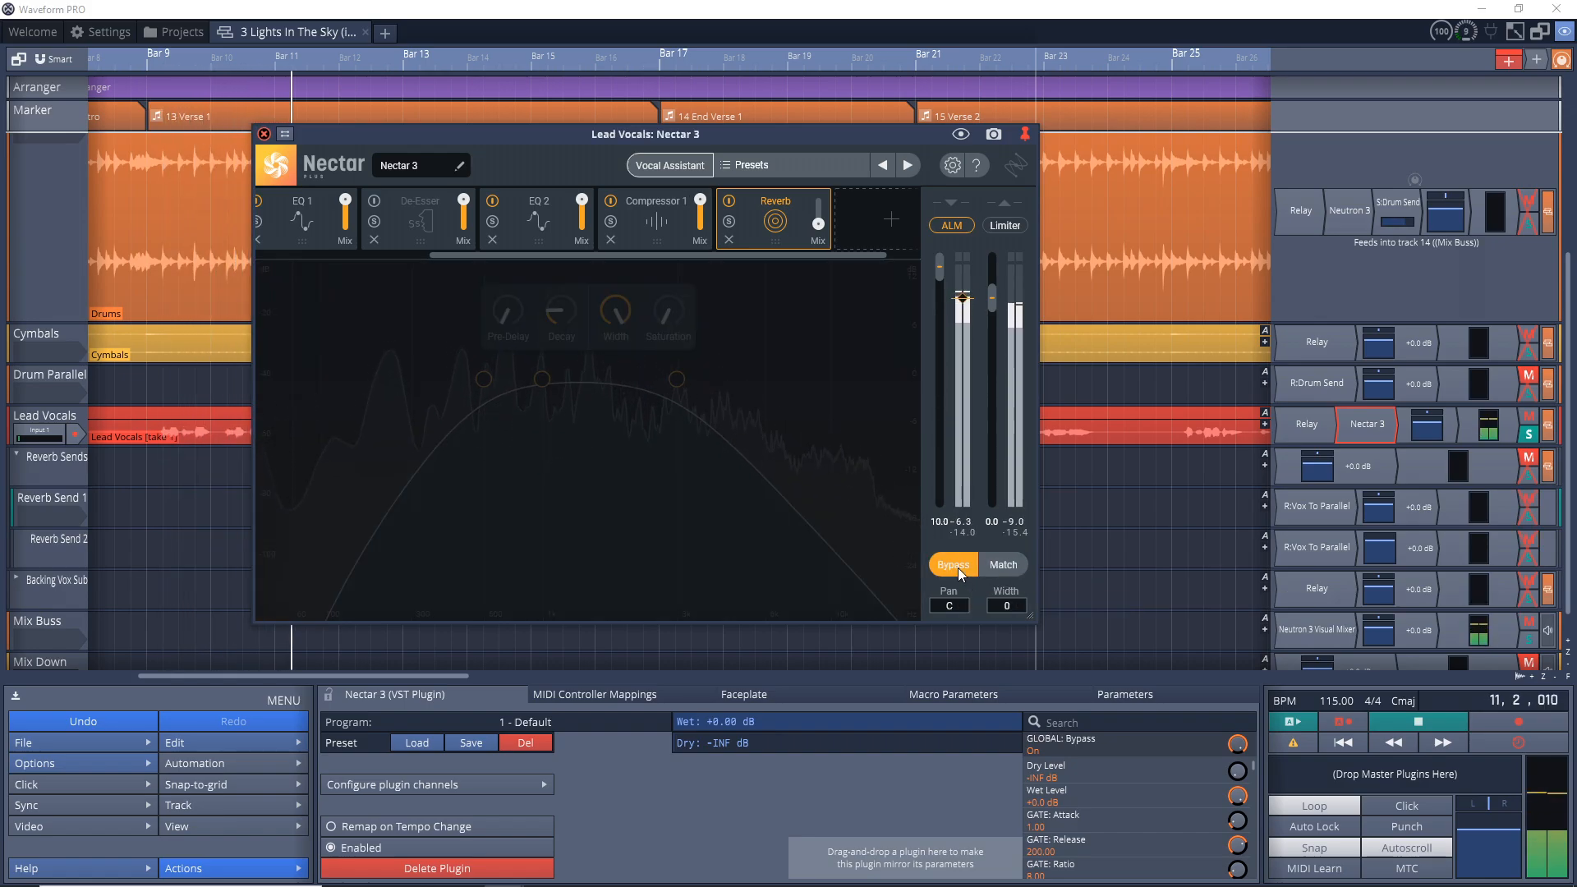
pyautogui.click(957, 567)
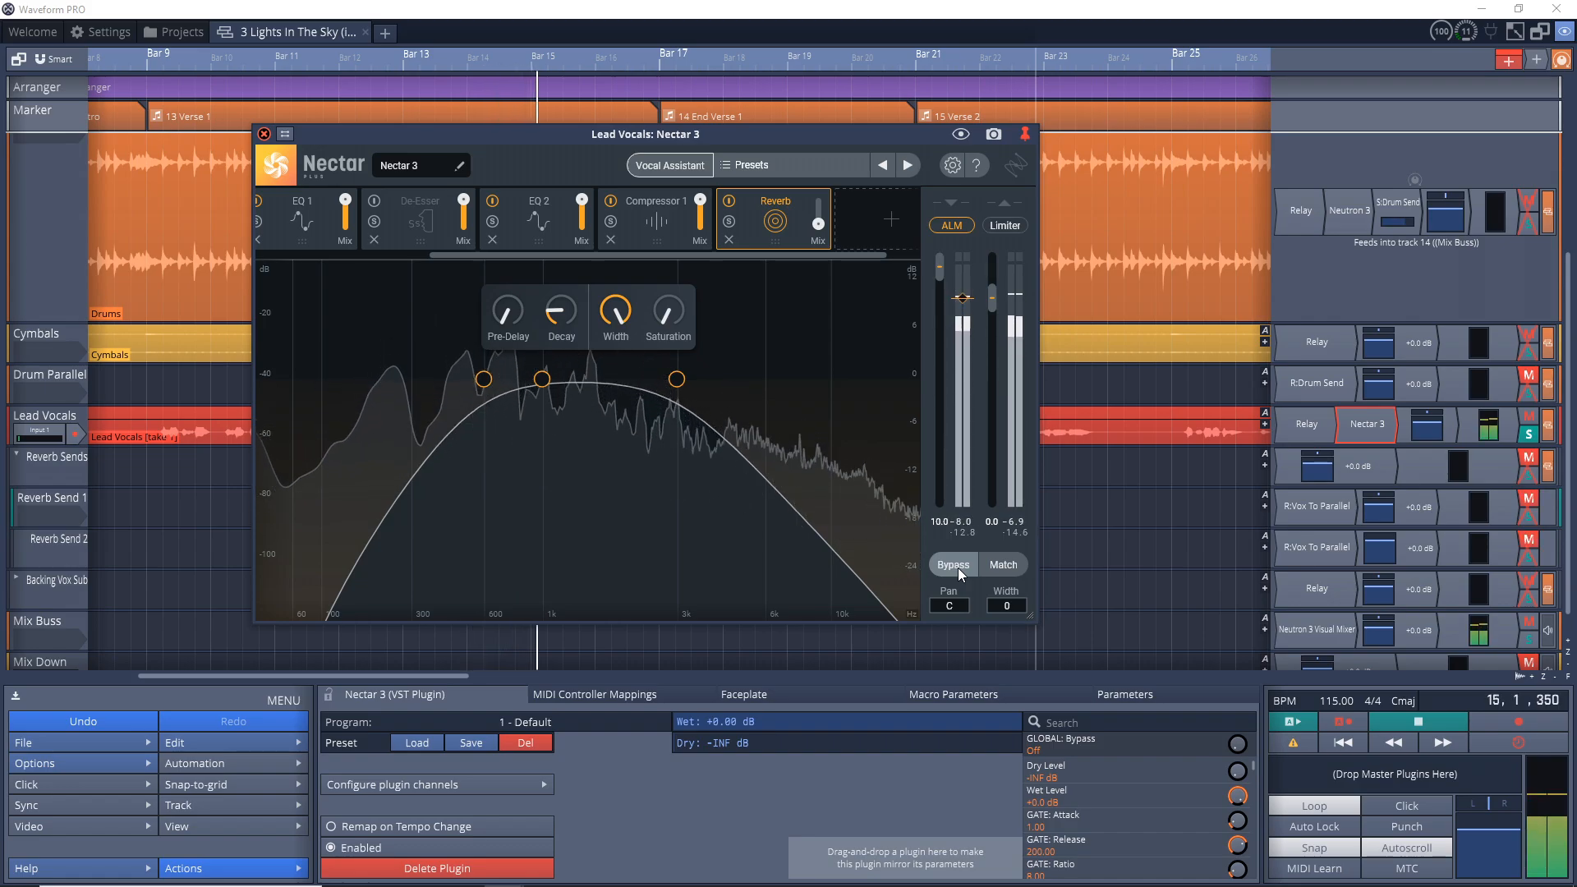
pyautogui.click(958, 567)
pyautogui.press('space')
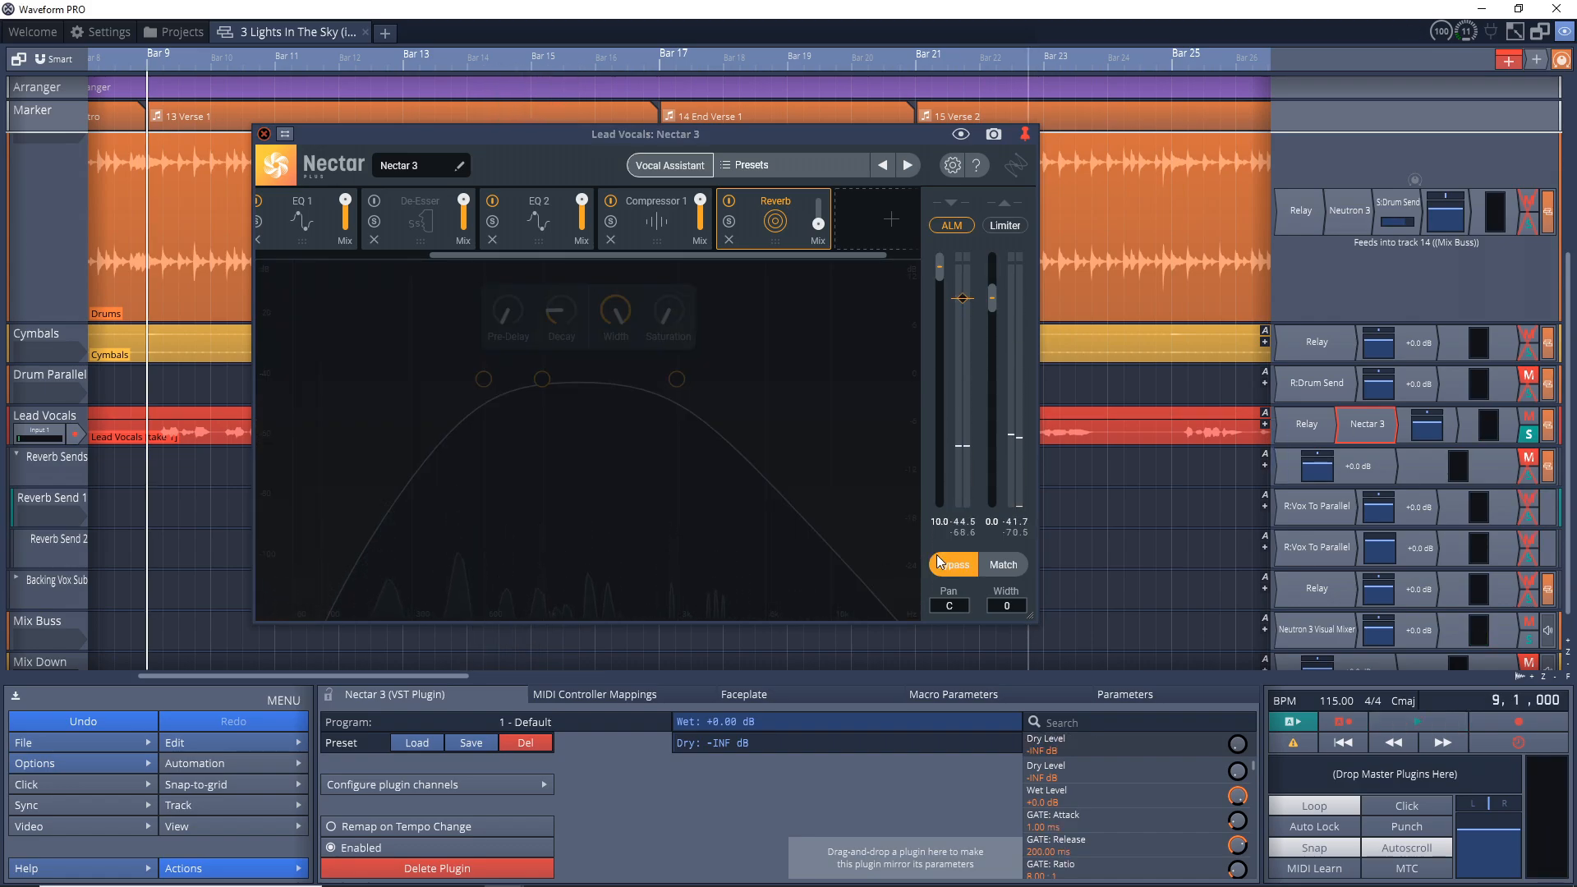
pyautogui.click(958, 567)
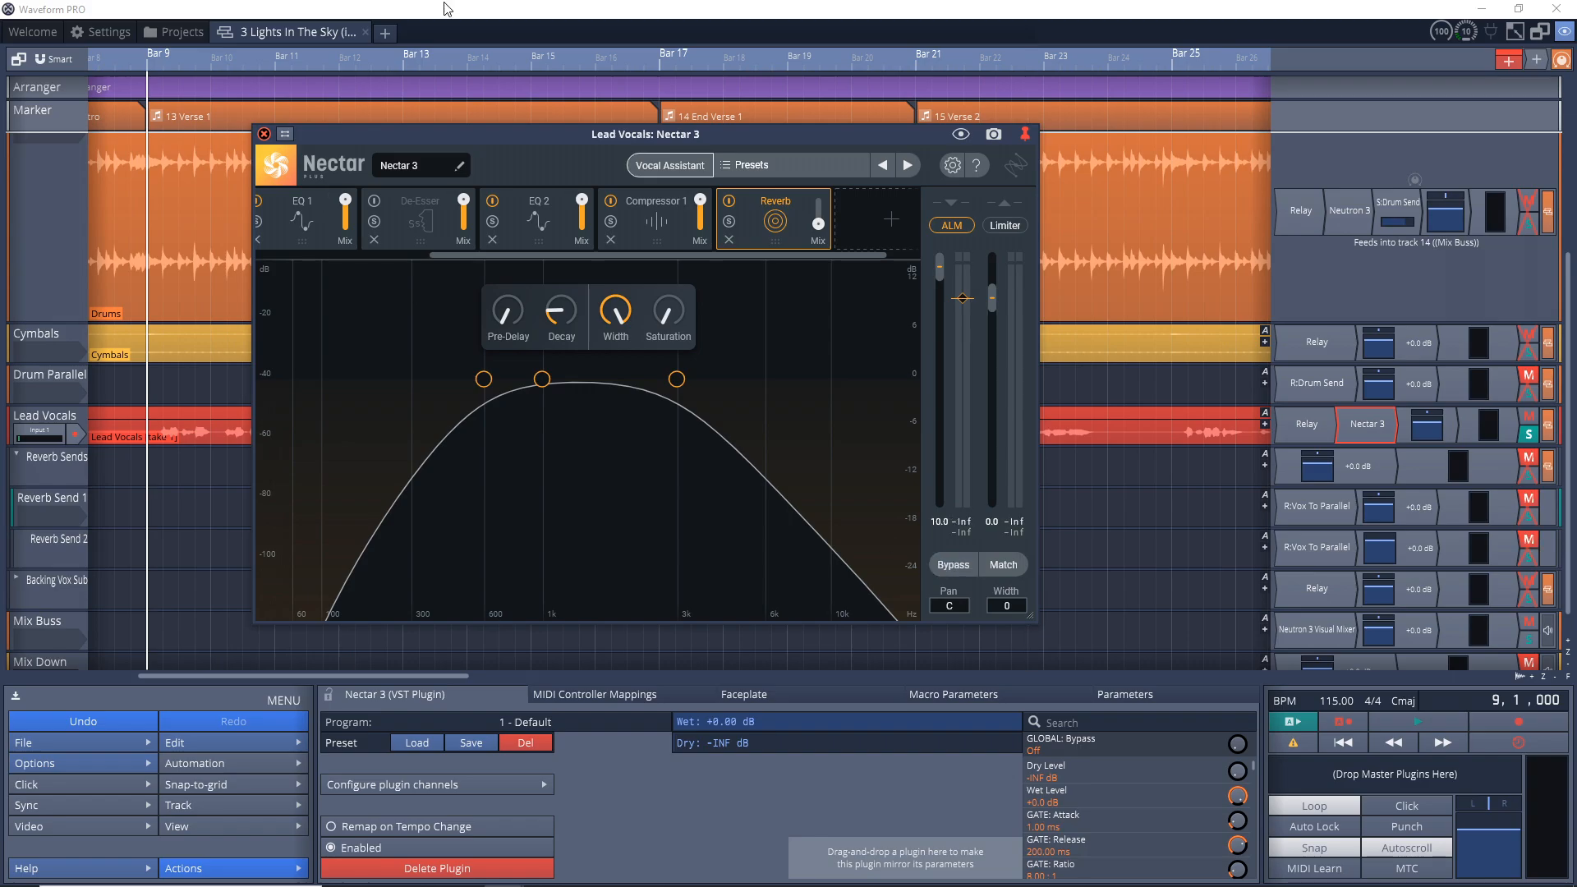
# - Unsolo Lead Vocals, compare Nectar bypassed and active within the full mix, and stop playback with Nectar active
pyautogui.click(1500, 434)
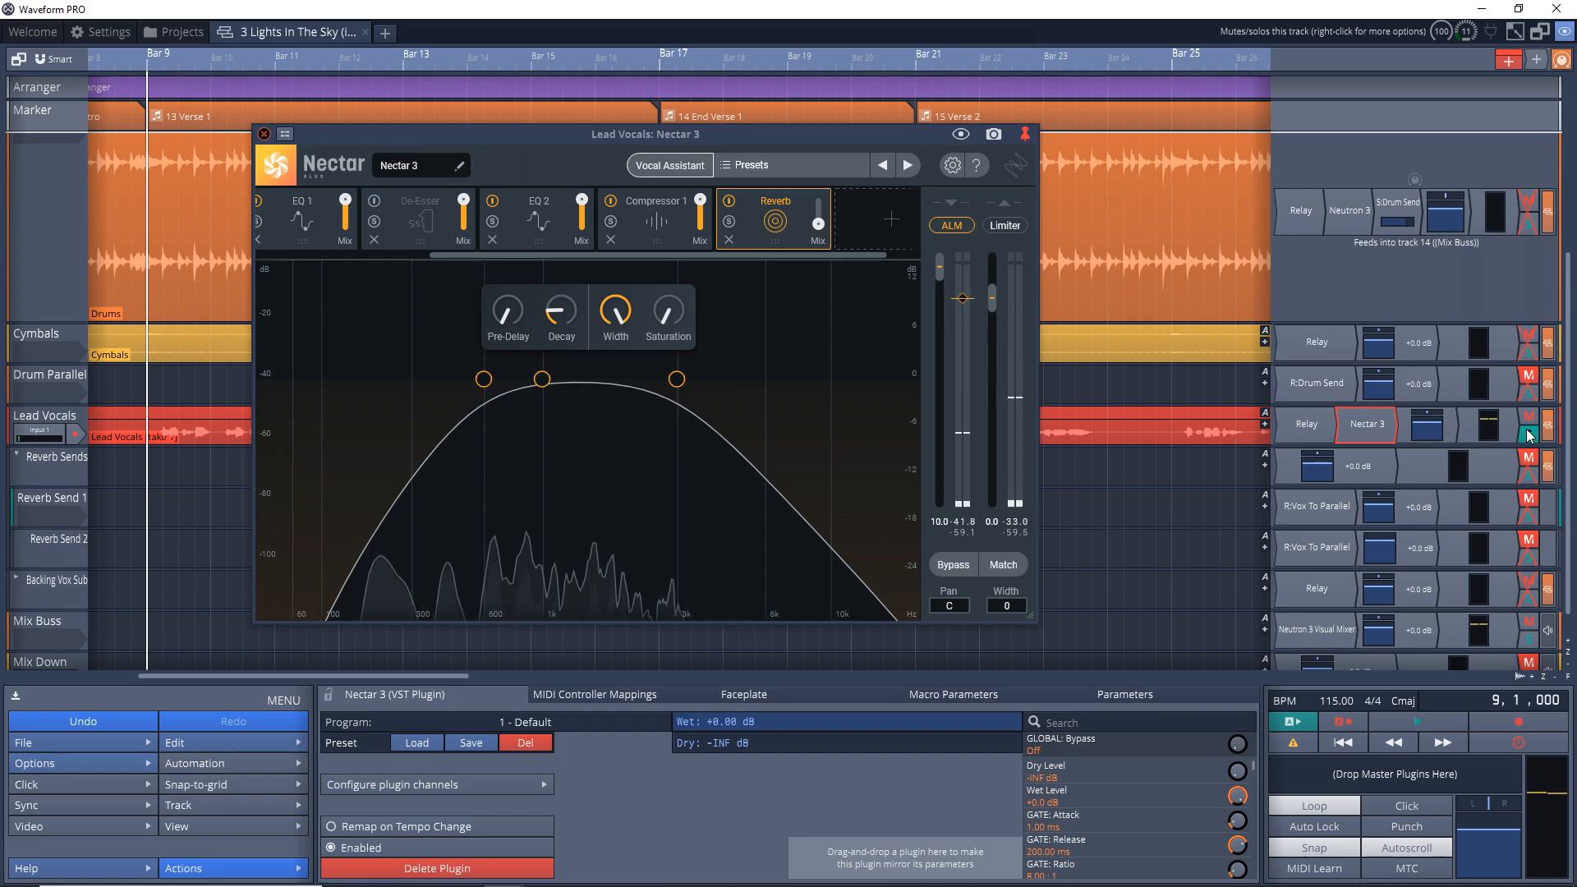
pyautogui.press('space')
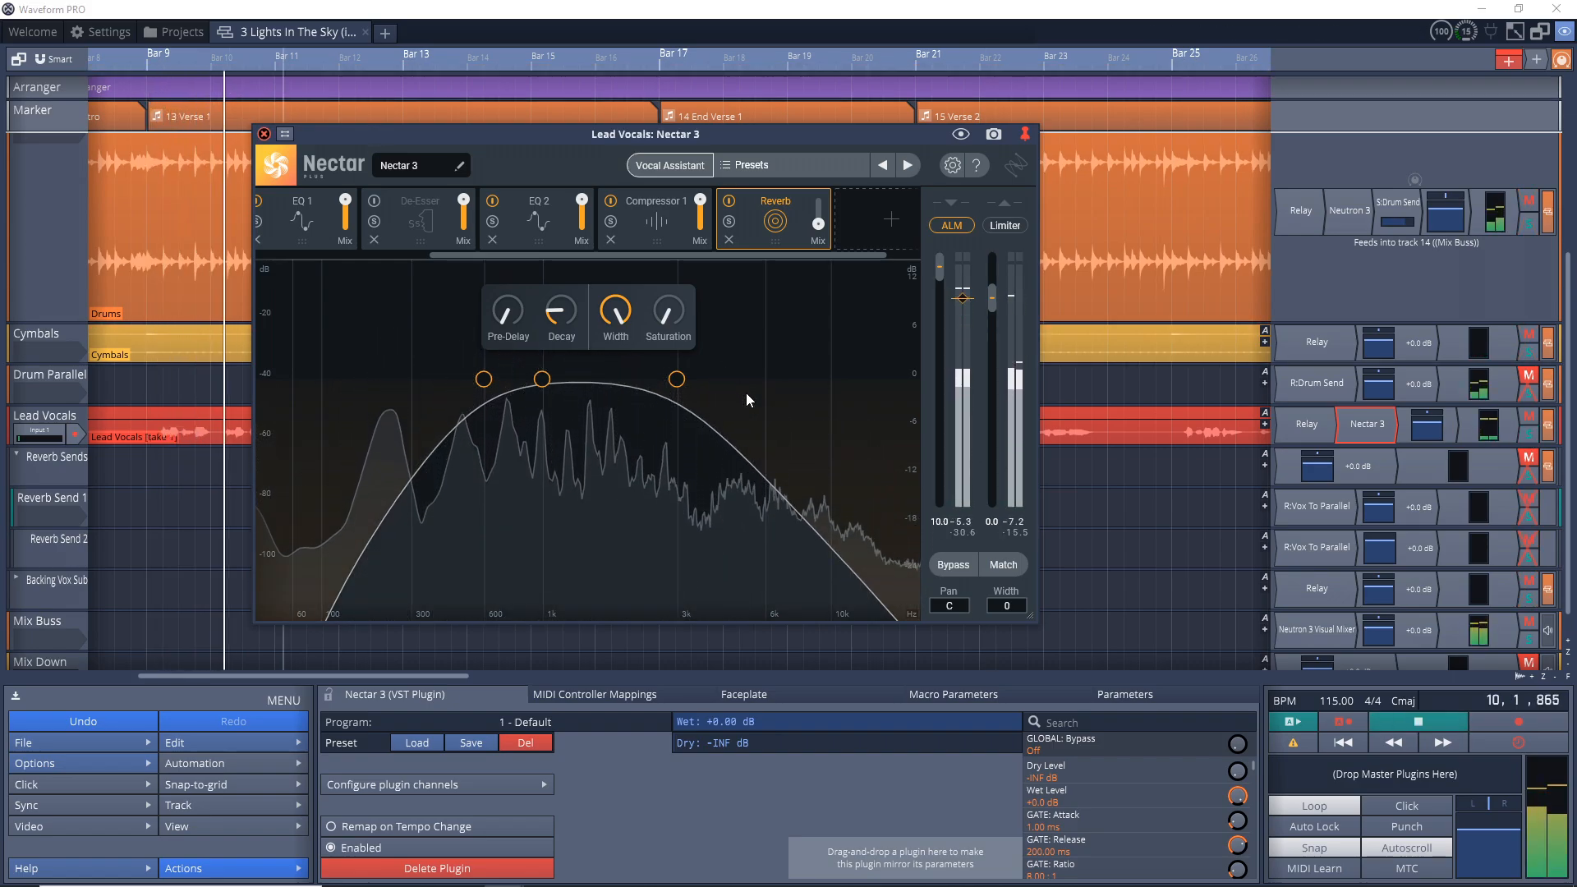
pyautogui.click(945, 565)
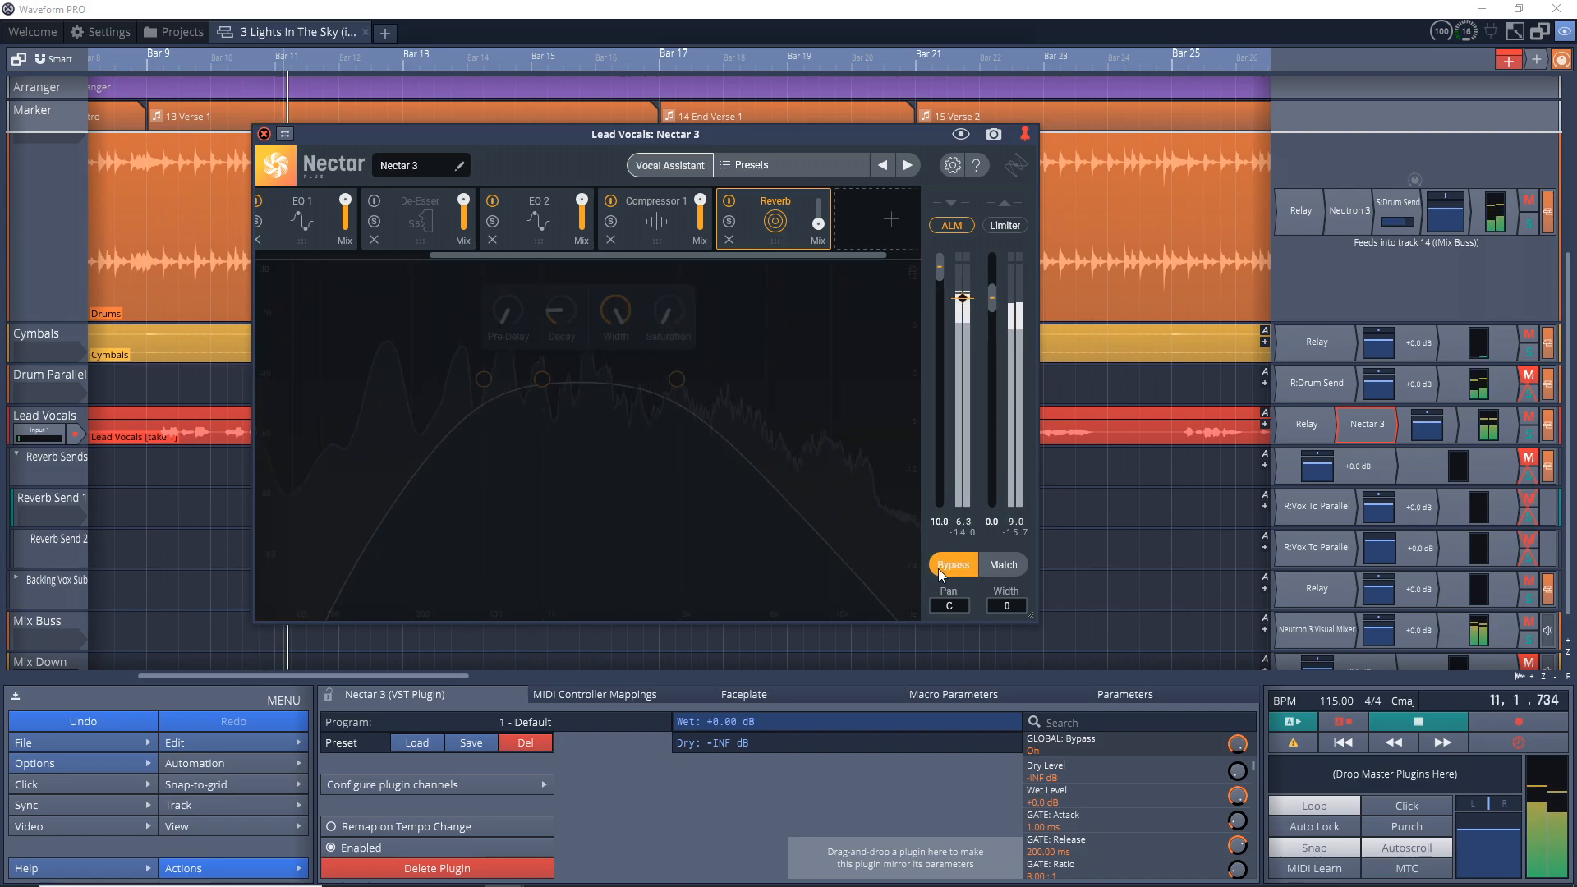
pyautogui.click(944, 566)
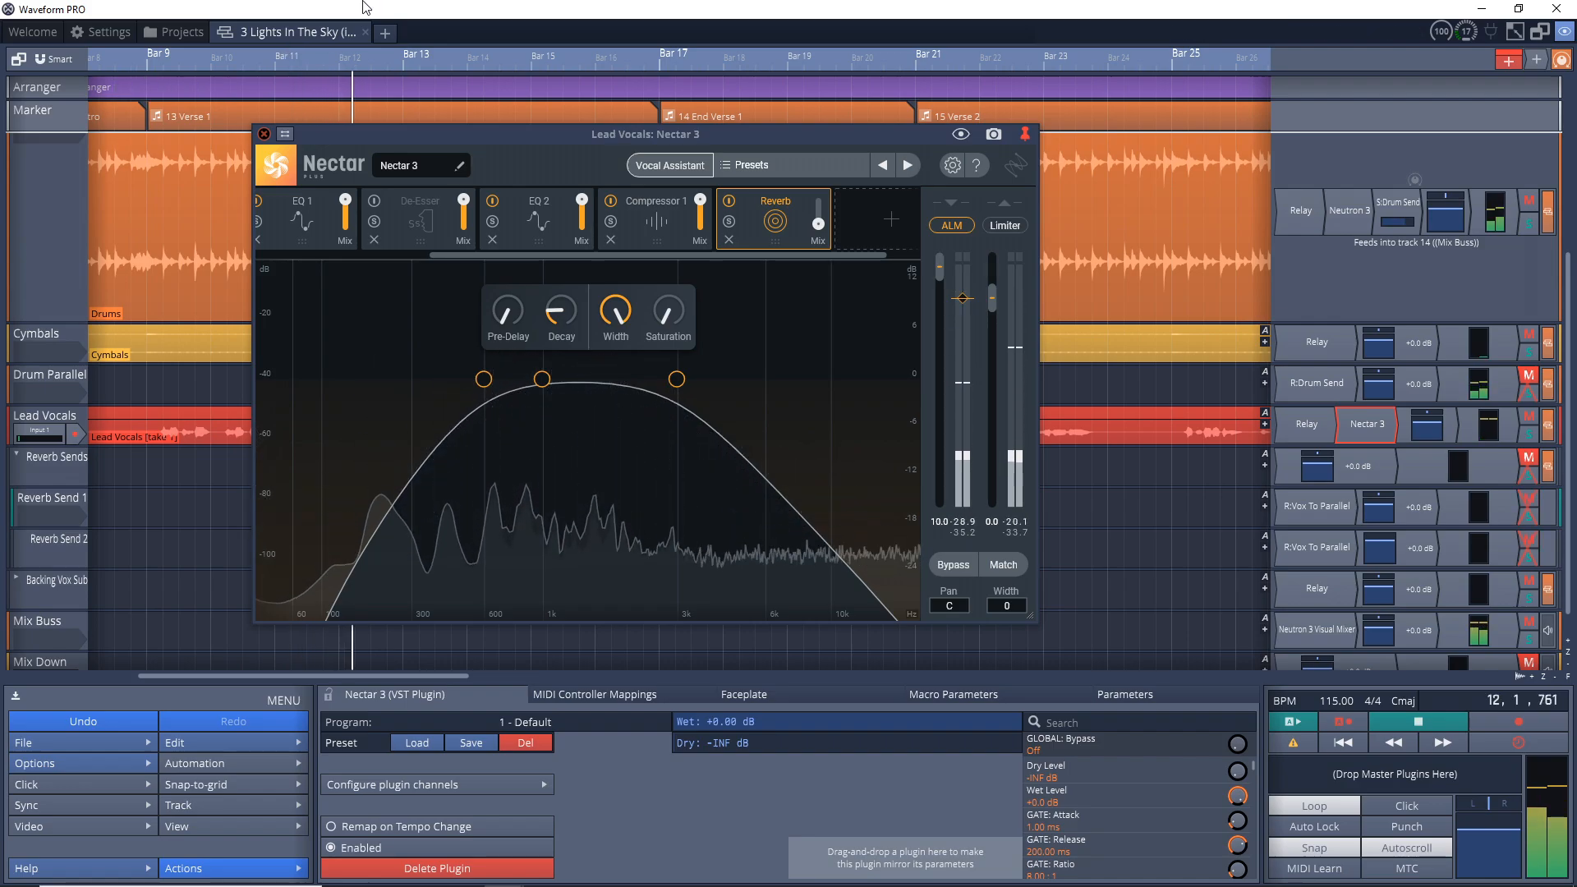
pyautogui.press('space')
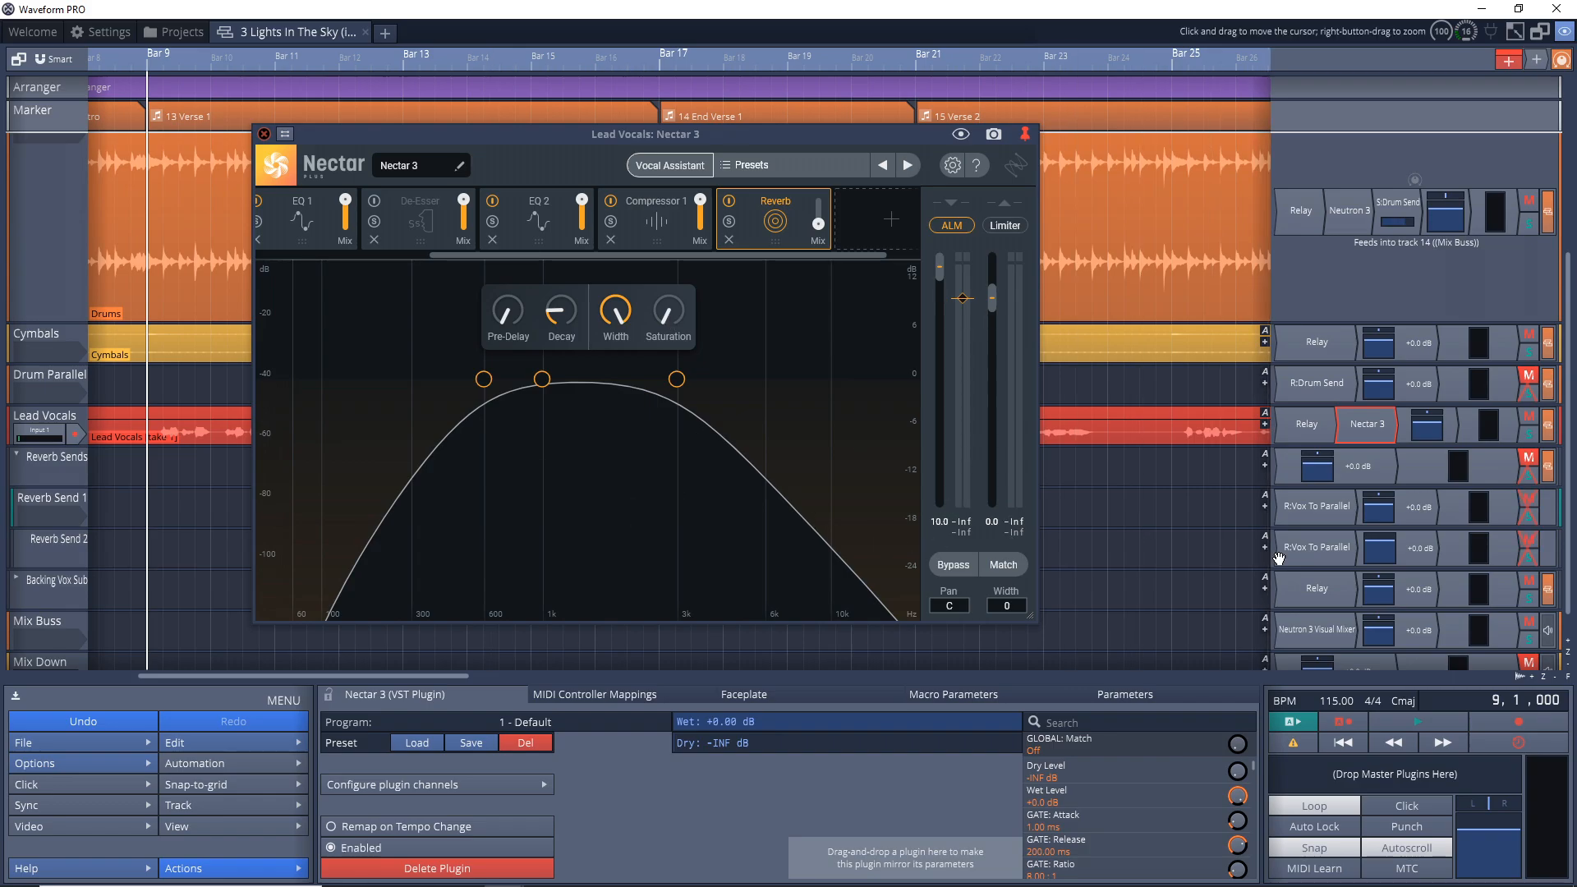
# - Lower the Lead Vocals Relay output gain to -9.6 dB during playback, stop the song, and close the Relay and Nectar windows
pyautogui.click(796, 5)
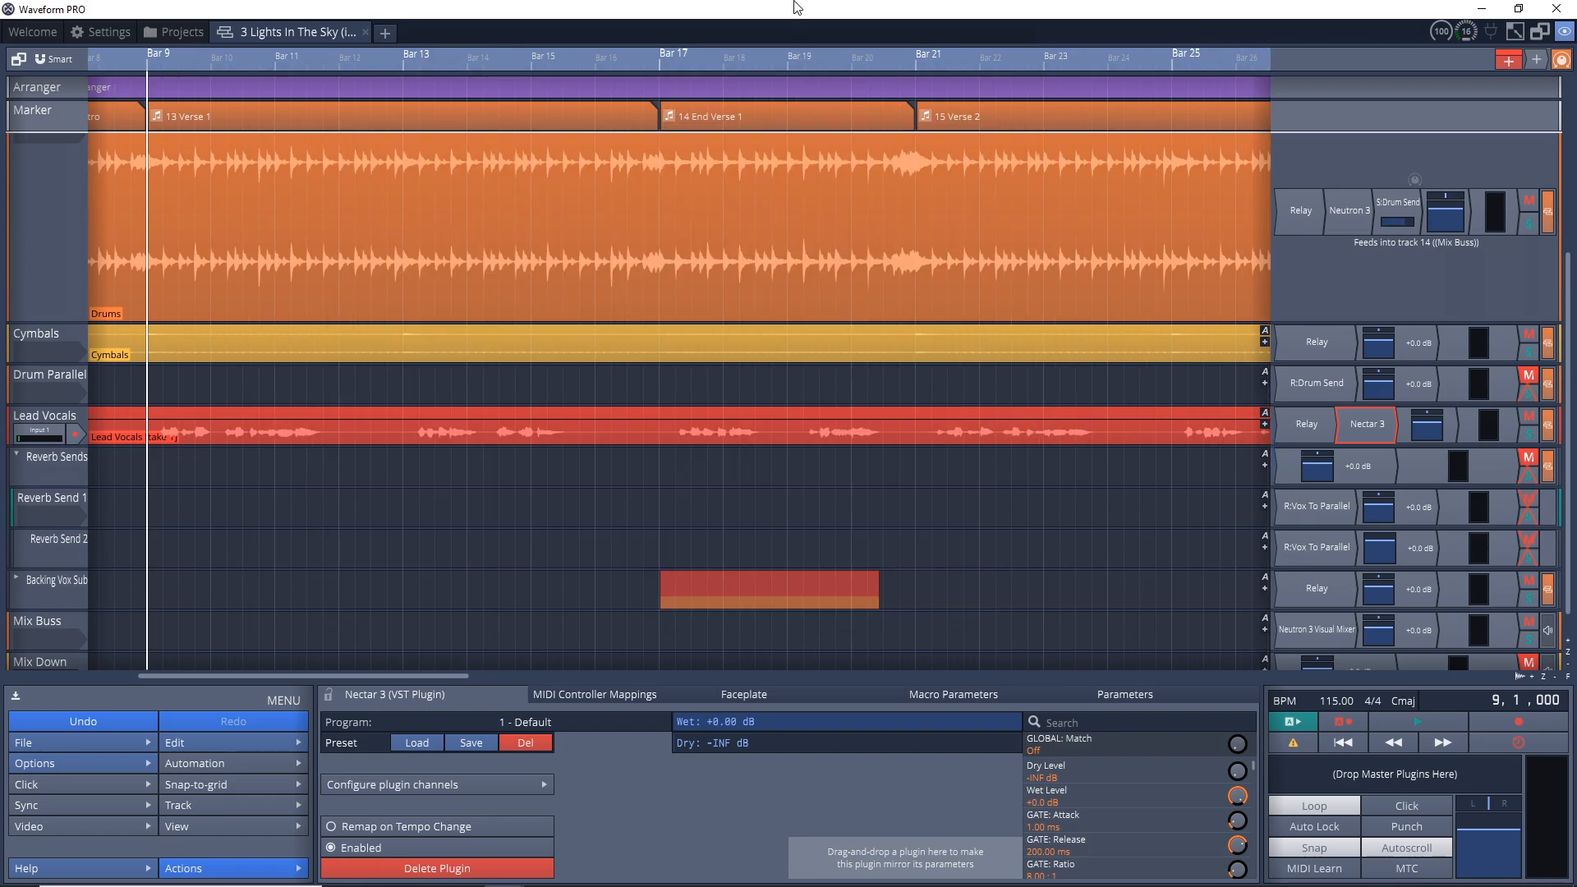
pyautogui.press('space')
pyautogui.doubleClick(1364, 424)
pyautogui.doubleClick(1307, 424)
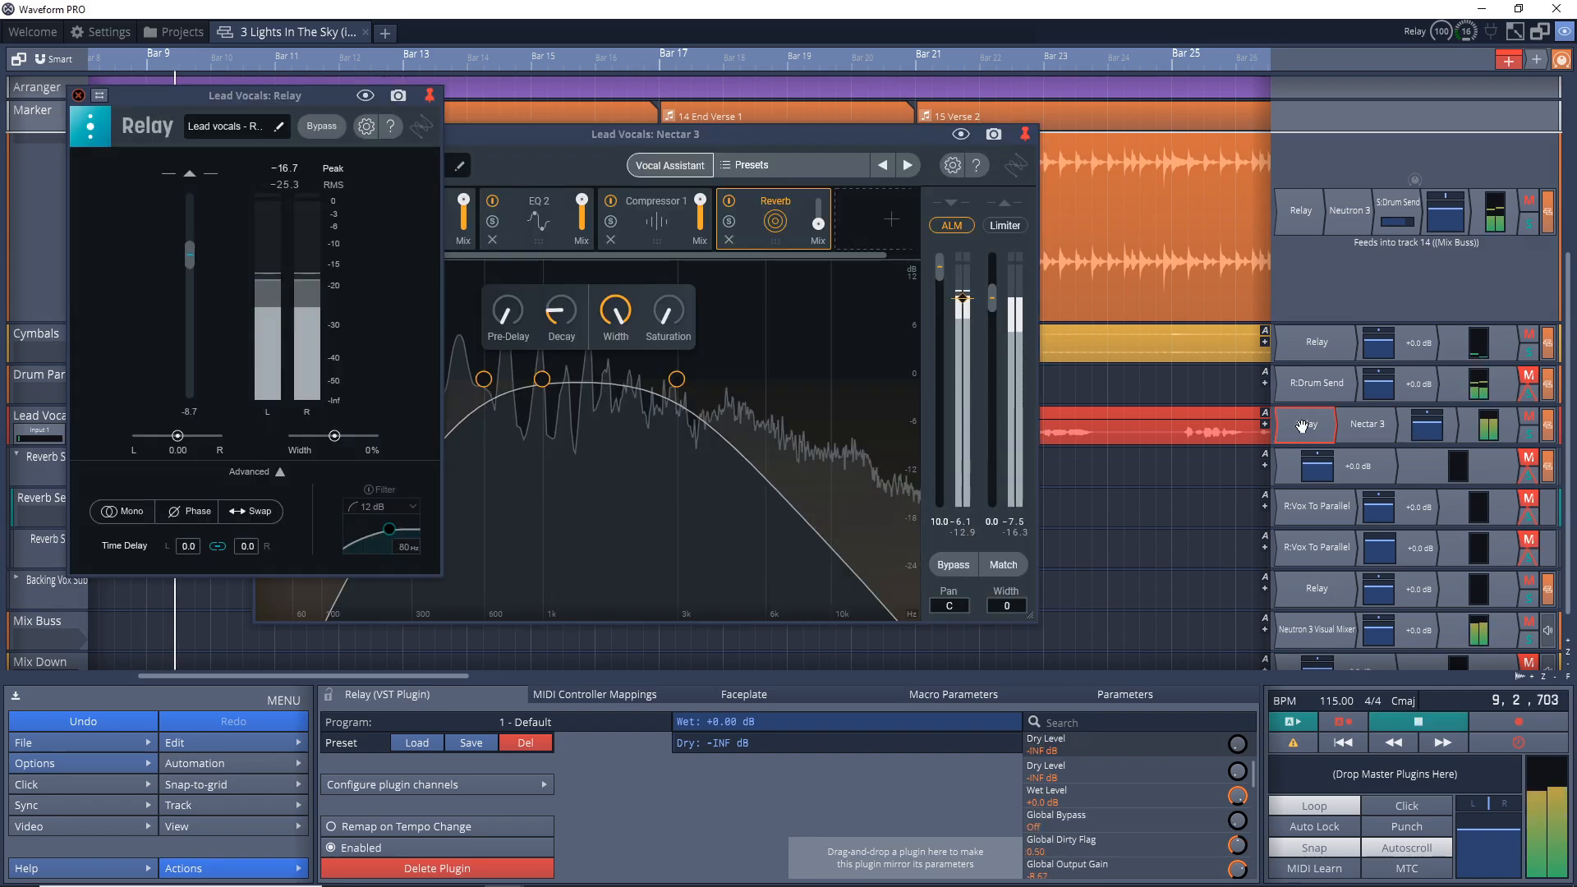
pyautogui.moveTo(194, 262); pyautogui.dragTo(189, 263)
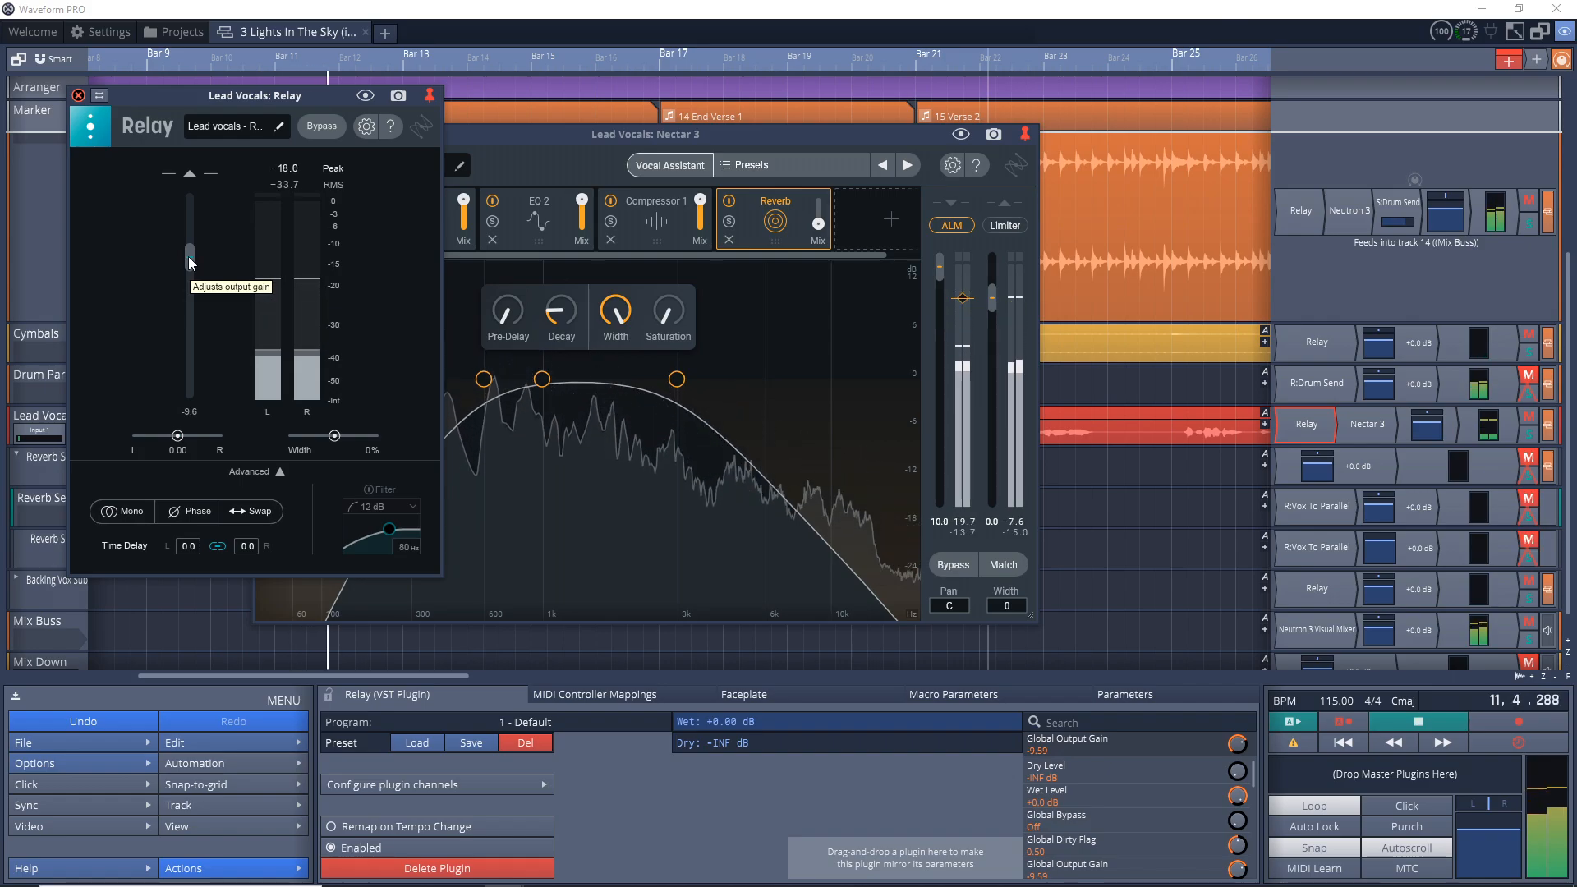
pyautogui.click(78, 96)
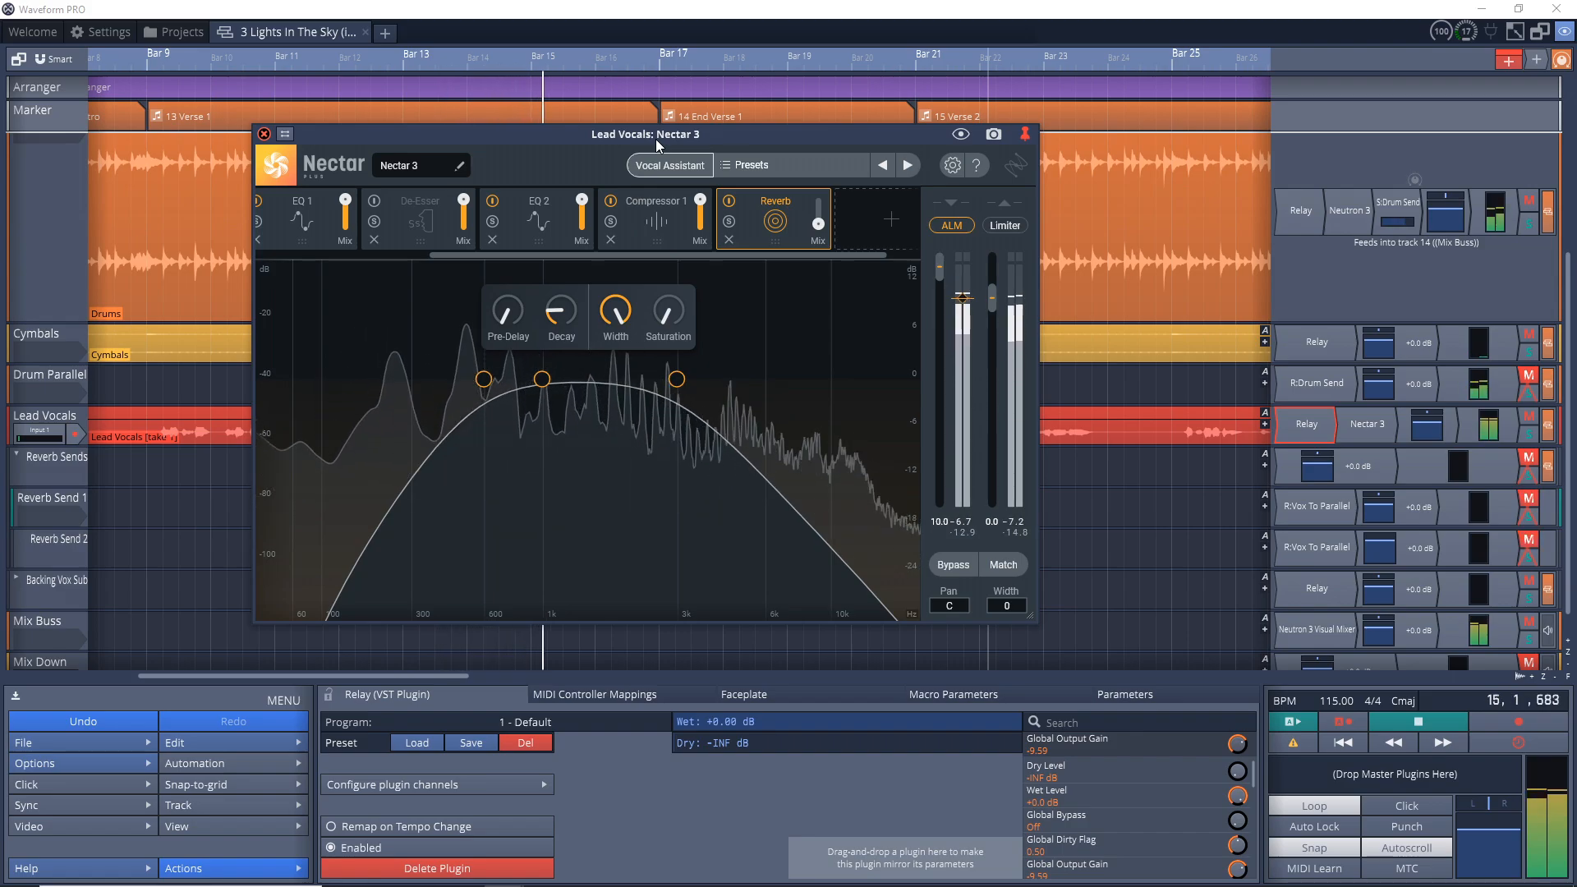
pyautogui.press('space')
pyautogui.click(263, 134)
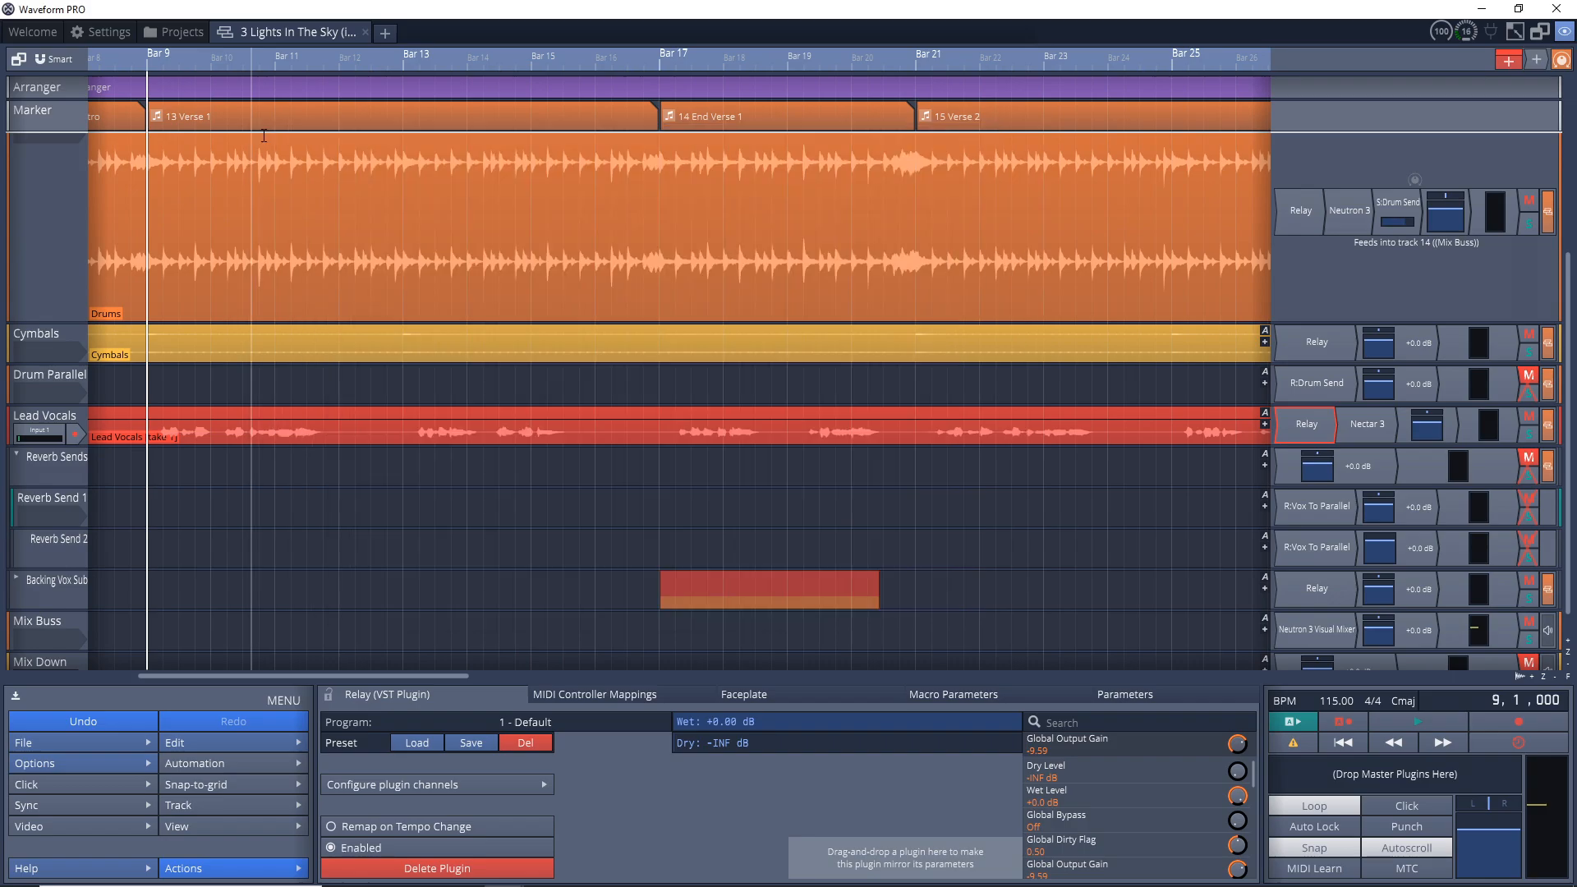
# - Expand the Backing Vox Sub folder to inspect its backing vocal tracks, and collapse it again
pyautogui.scroll(-1, 33, 600)
pyautogui.scroll(-2, 32, 599)
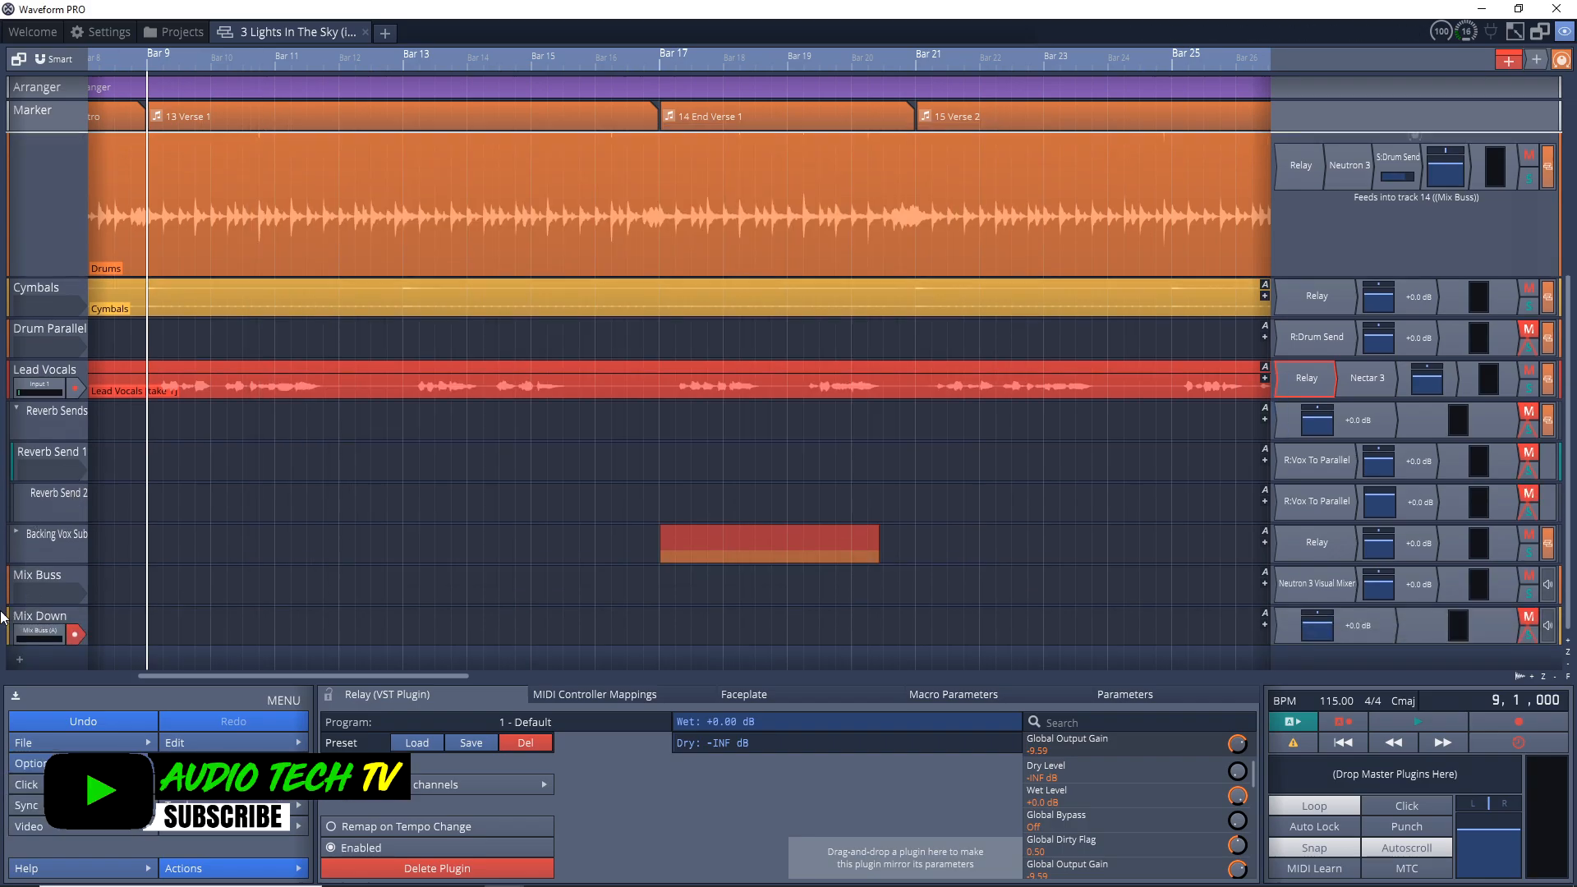
pyautogui.click(17, 535)
pyautogui.scroll(-2, 26, 568)
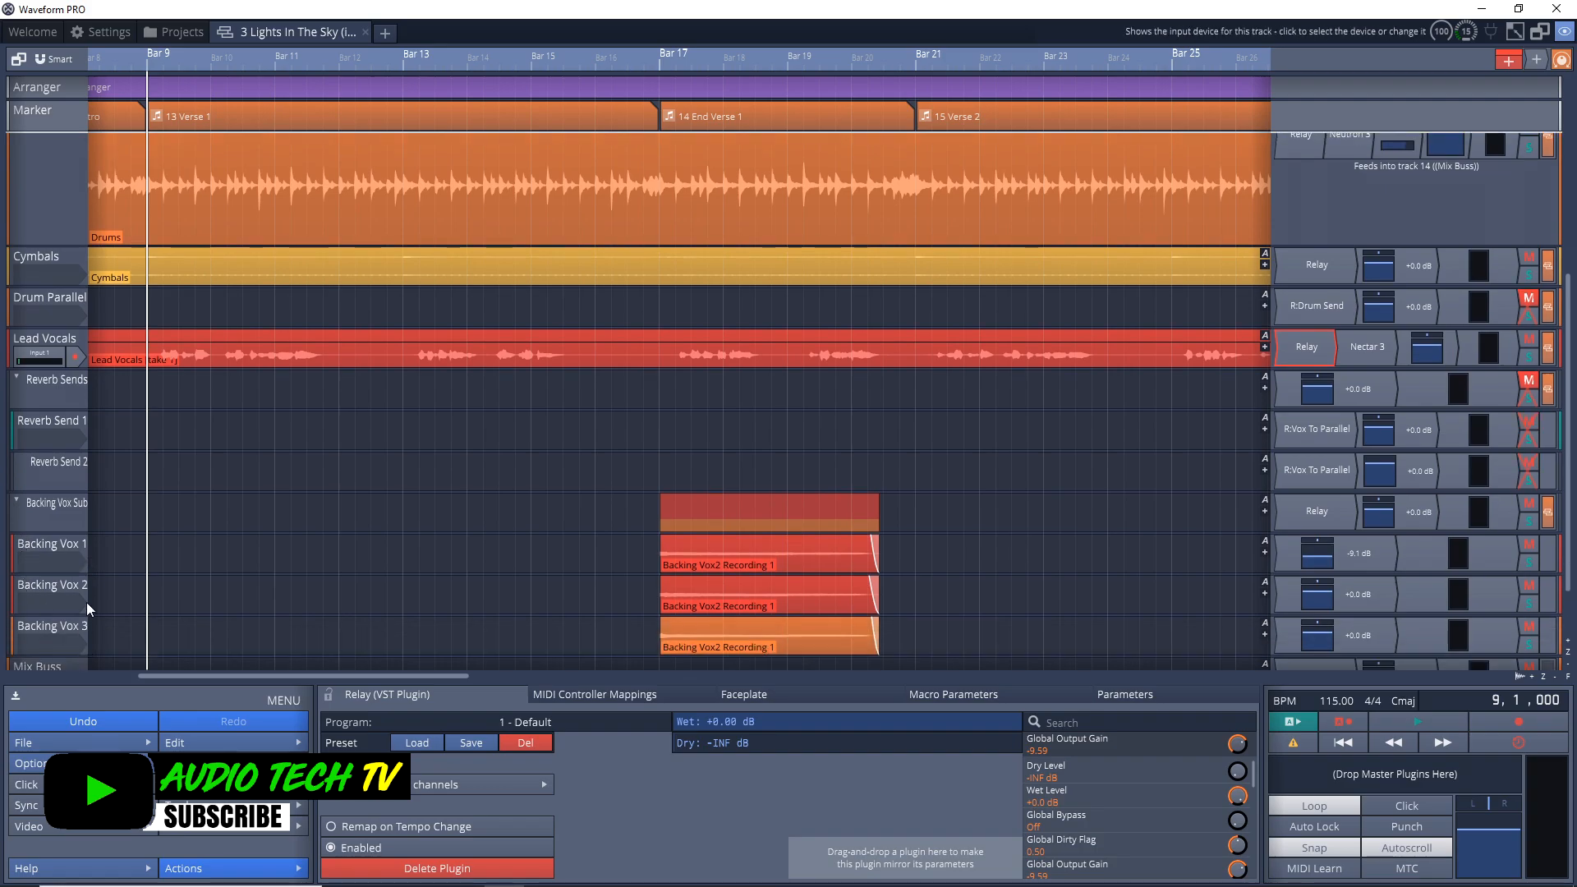
pyautogui.click(19, 500)
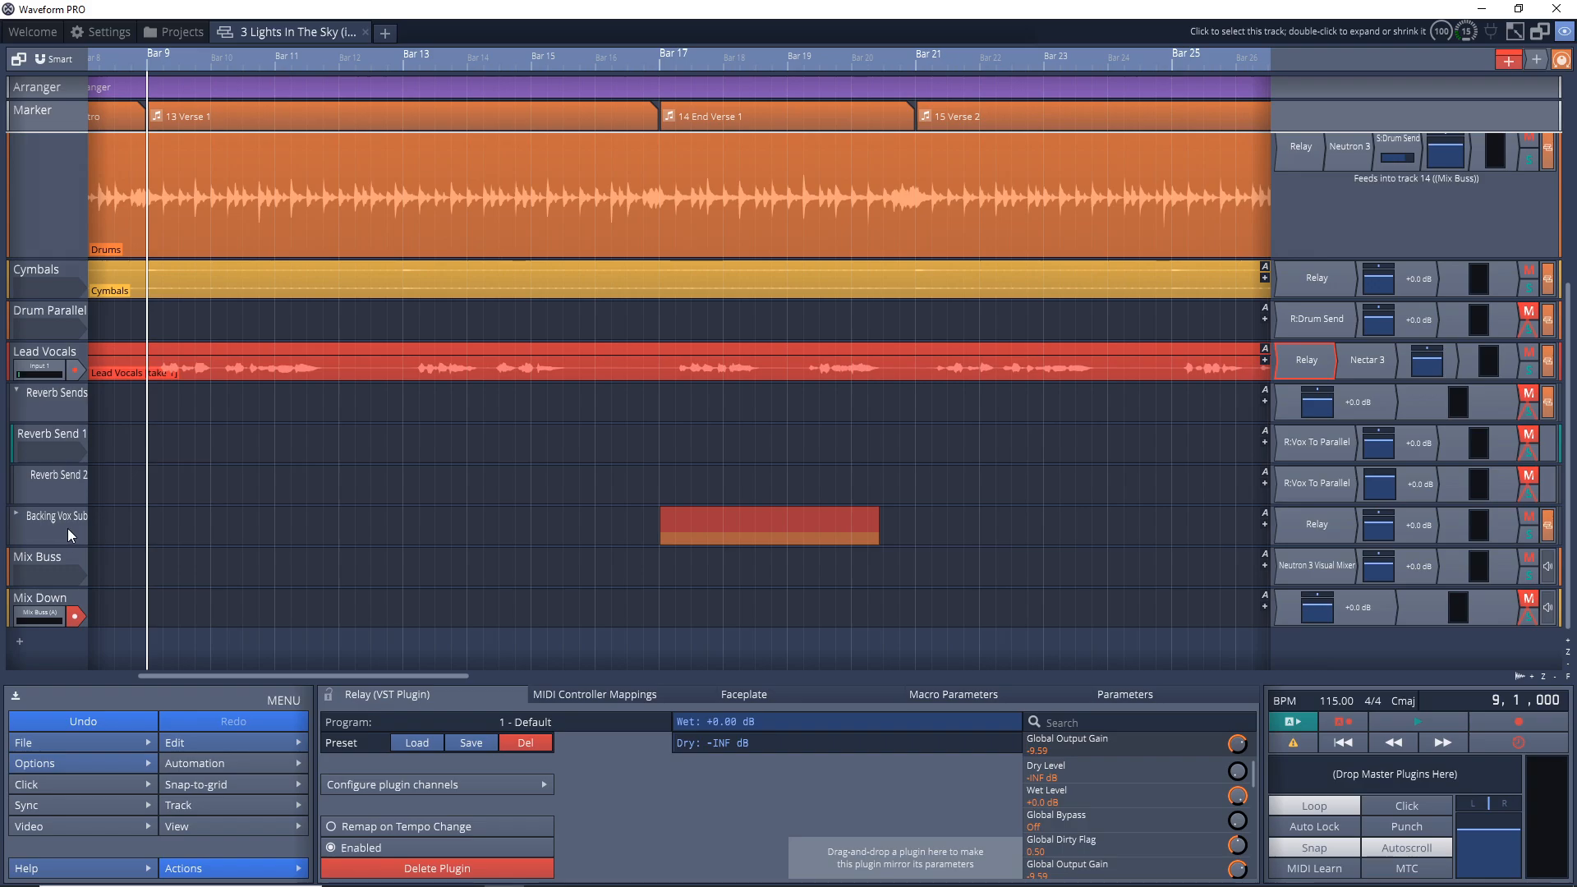
# - Insert Neutron 3 on the Backing Vox Sub track after Relay, and place the playhead at bar 17
pyautogui.rightClick(1419, 526)
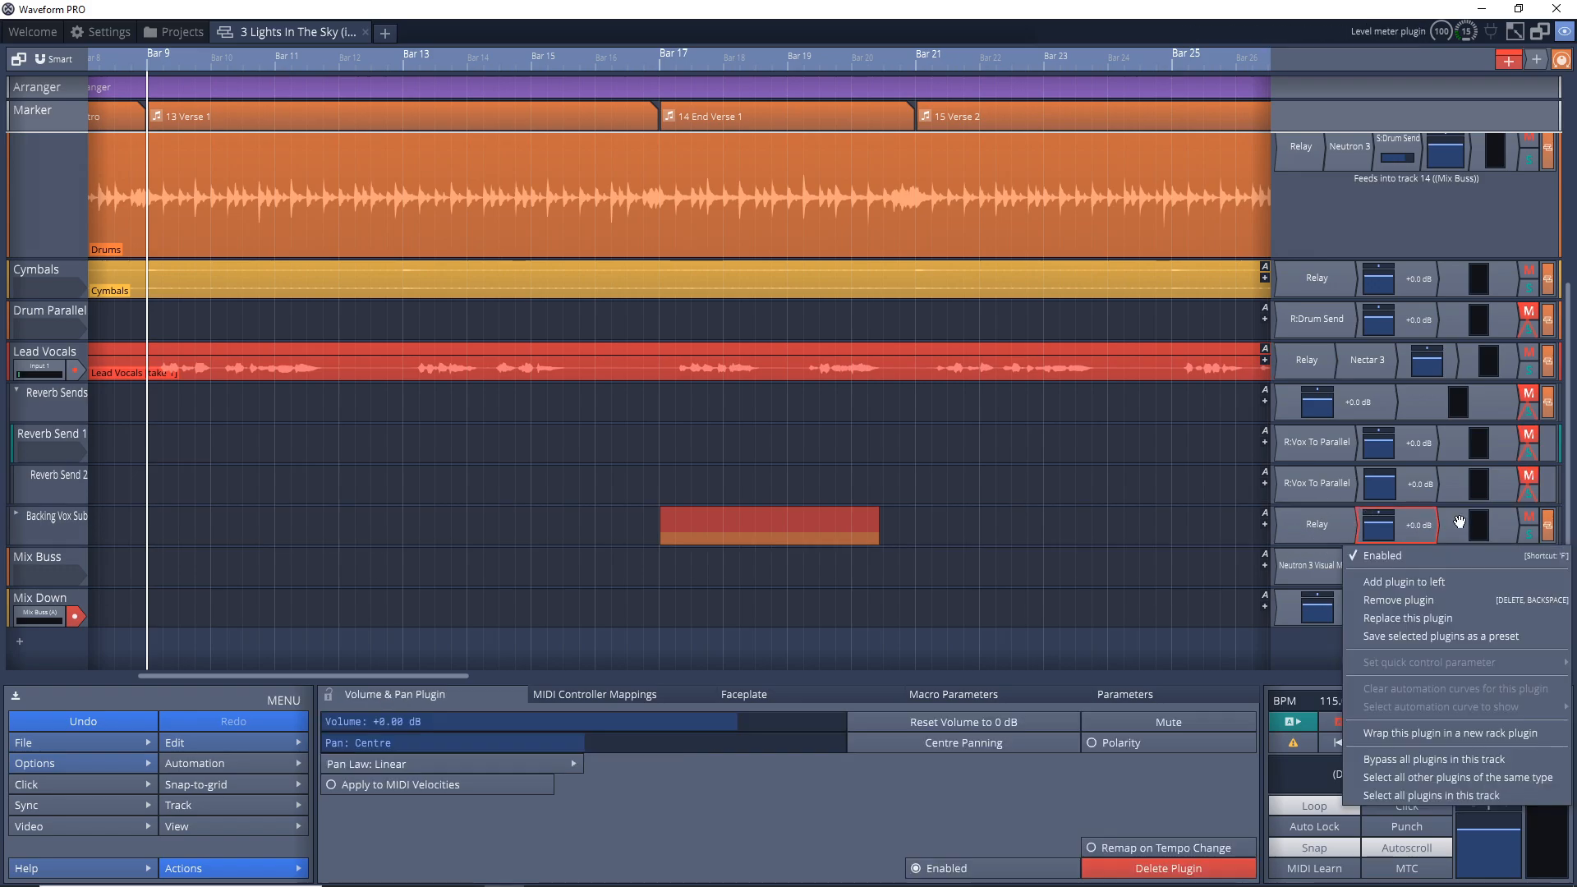
pyautogui.click(1462, 584)
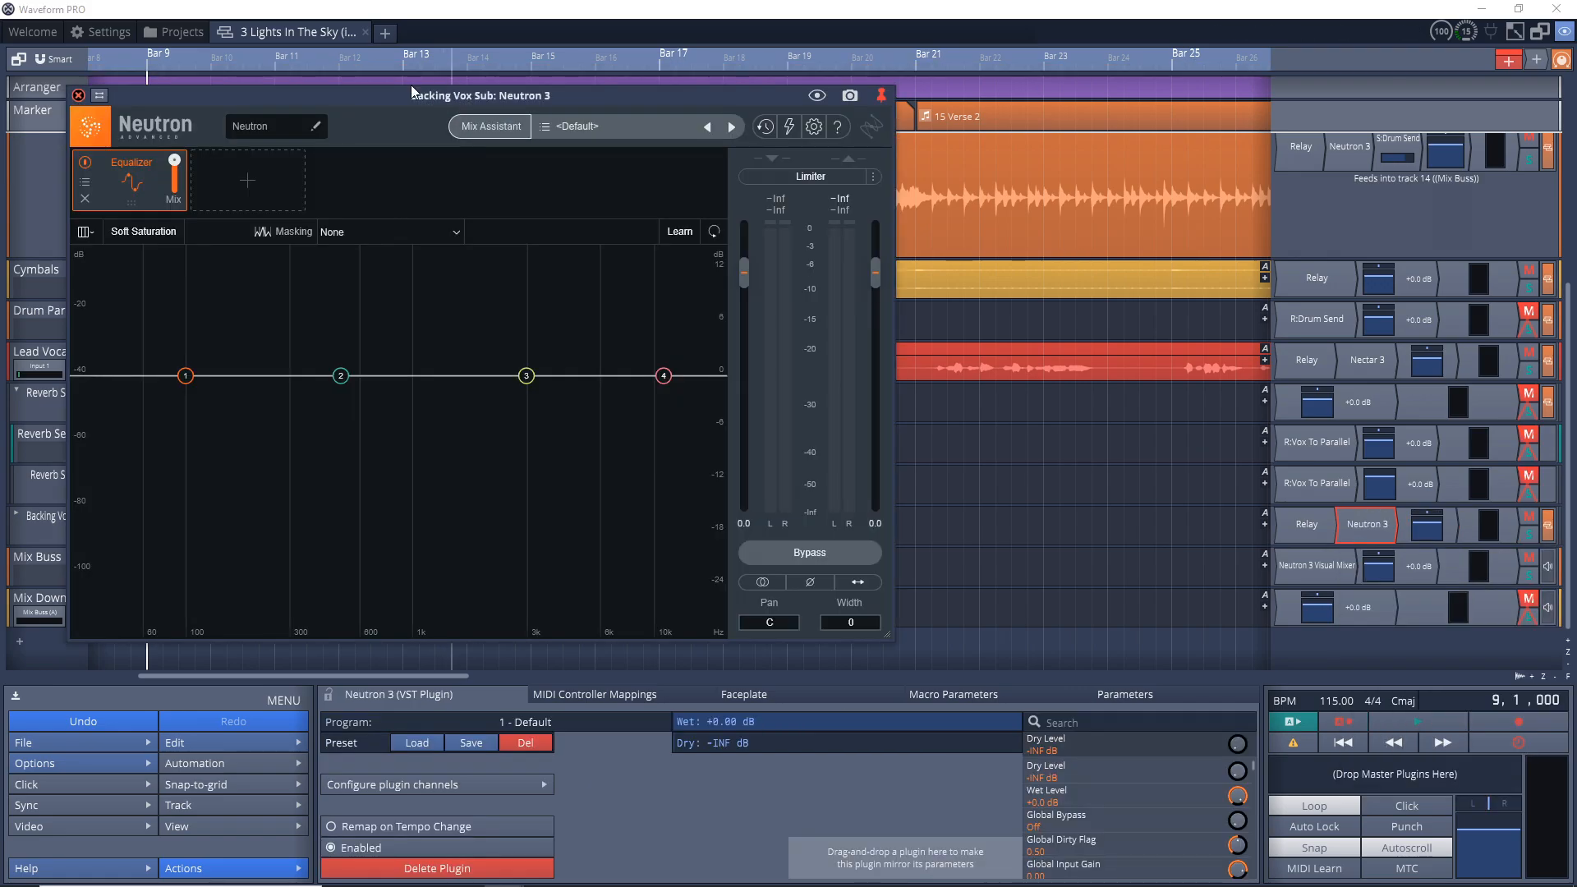
pyautogui.moveTo(411, 97); pyautogui.dragTo(1167, 191)
pyautogui.click(660, 436)
pyautogui.moveTo(1035, 198); pyautogui.dragTo(59, 131)
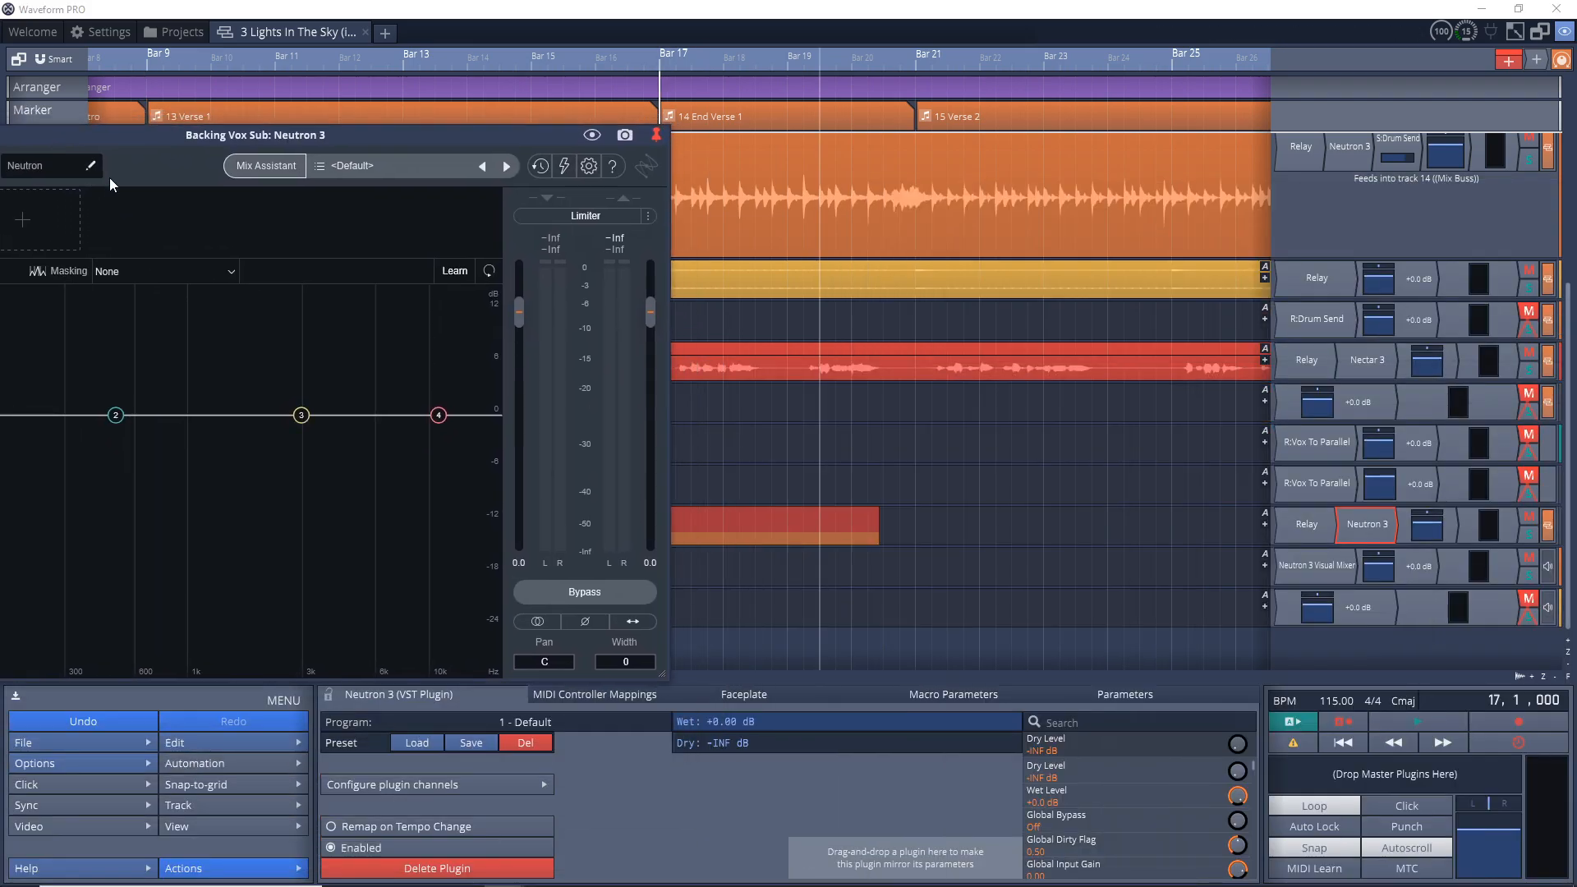
# - Start Neutron's Mix Assistant in Track Enhance mode with Vocals, Balanced style and Medium intensity, and play the song for analysis
pyautogui.click(292, 167)
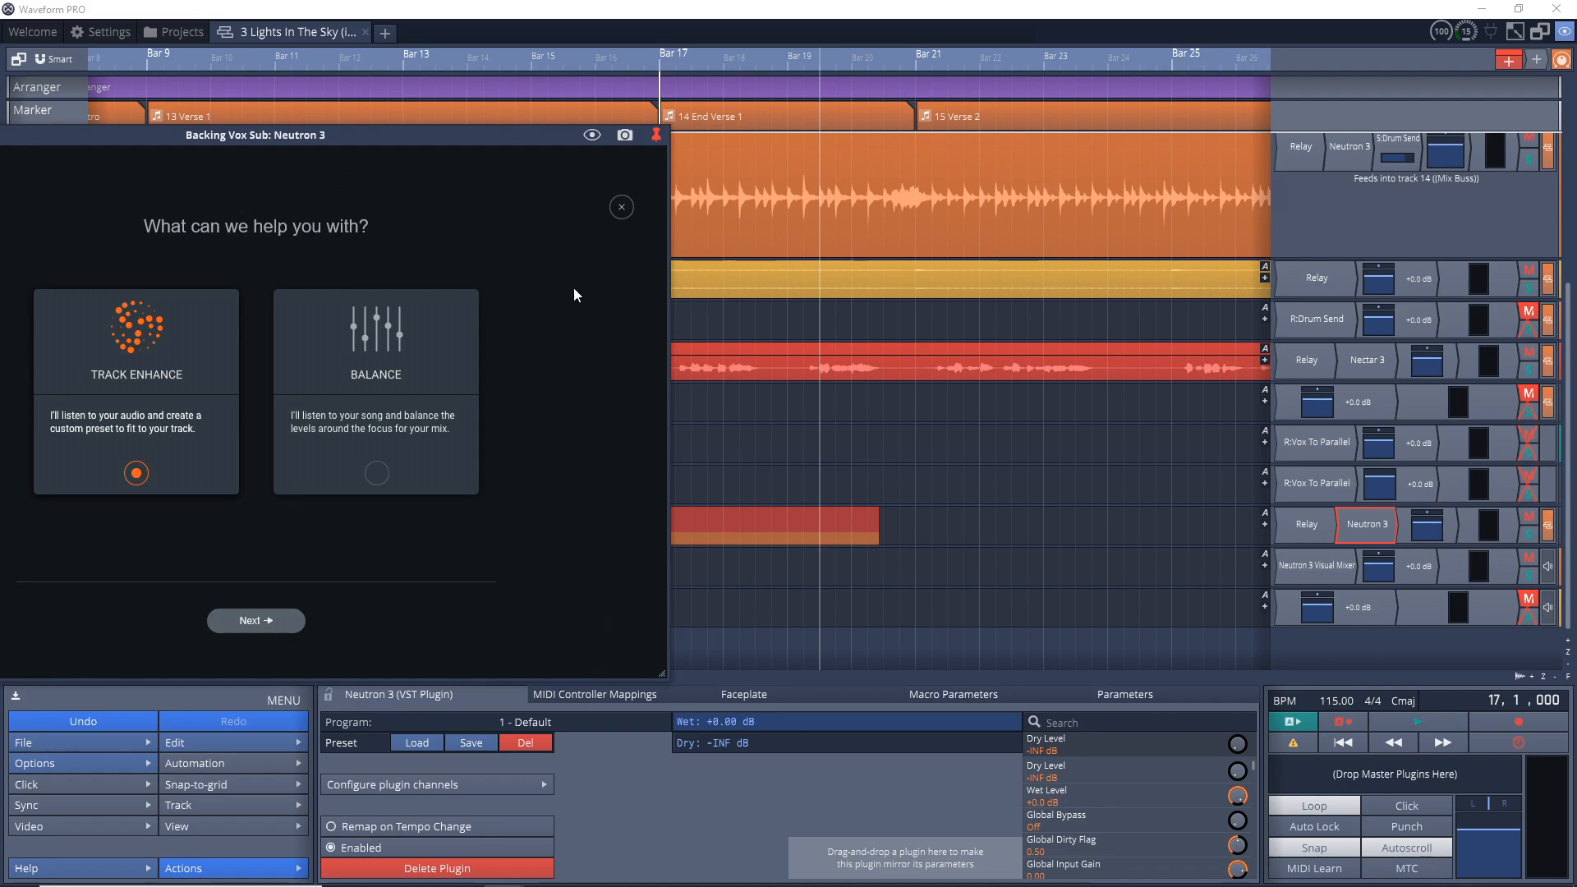
pyautogui.click(288, 627)
pyautogui.click(275, 327)
pyautogui.moveTo(276, 525)
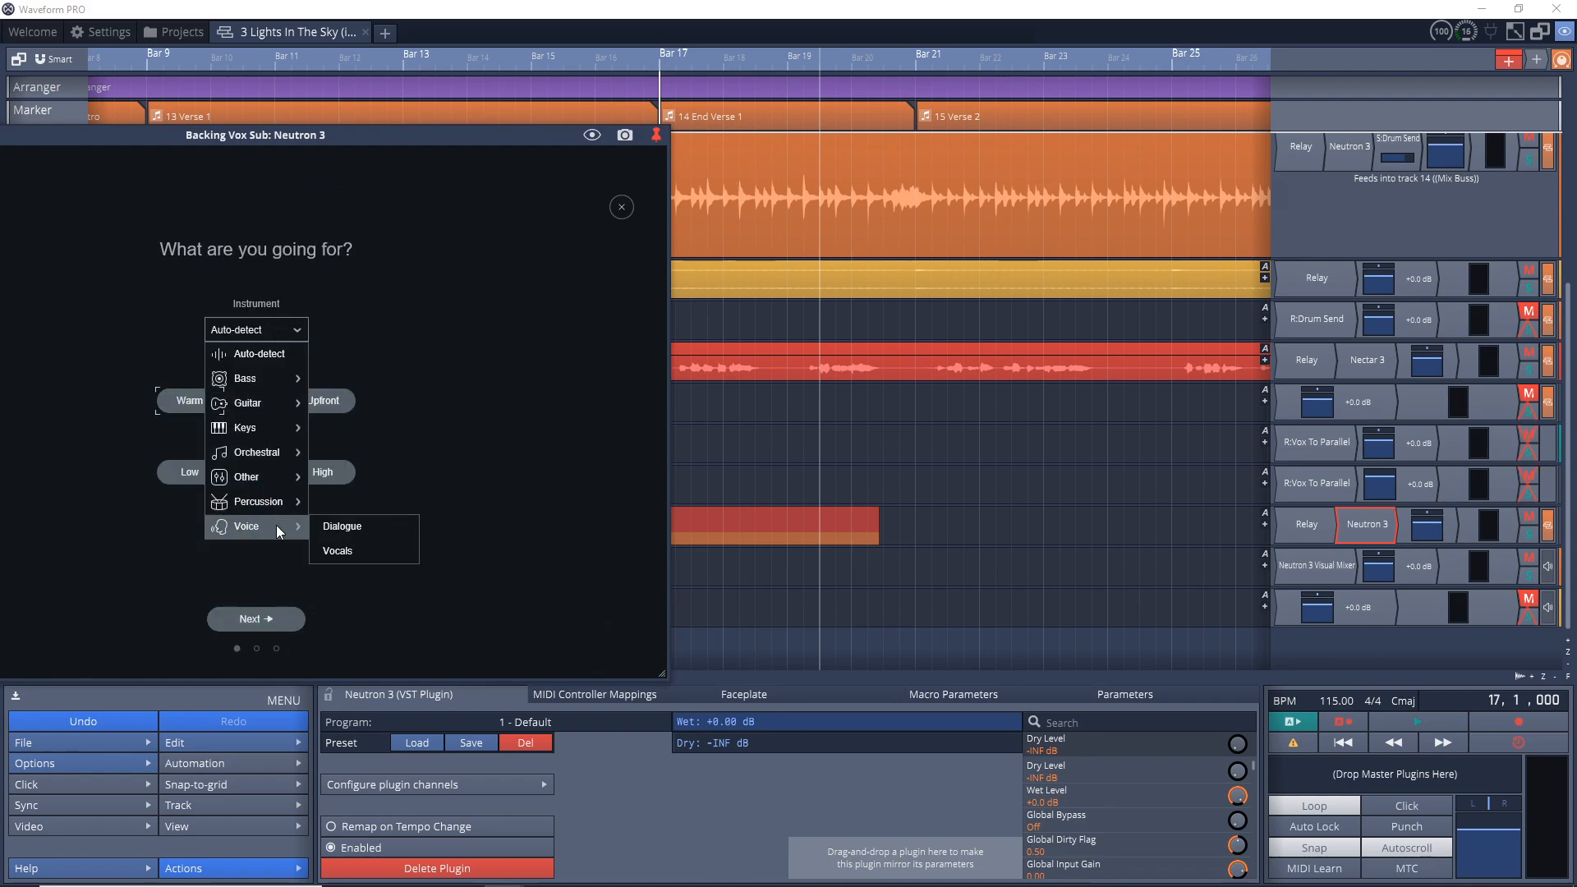
pyautogui.click(349, 551)
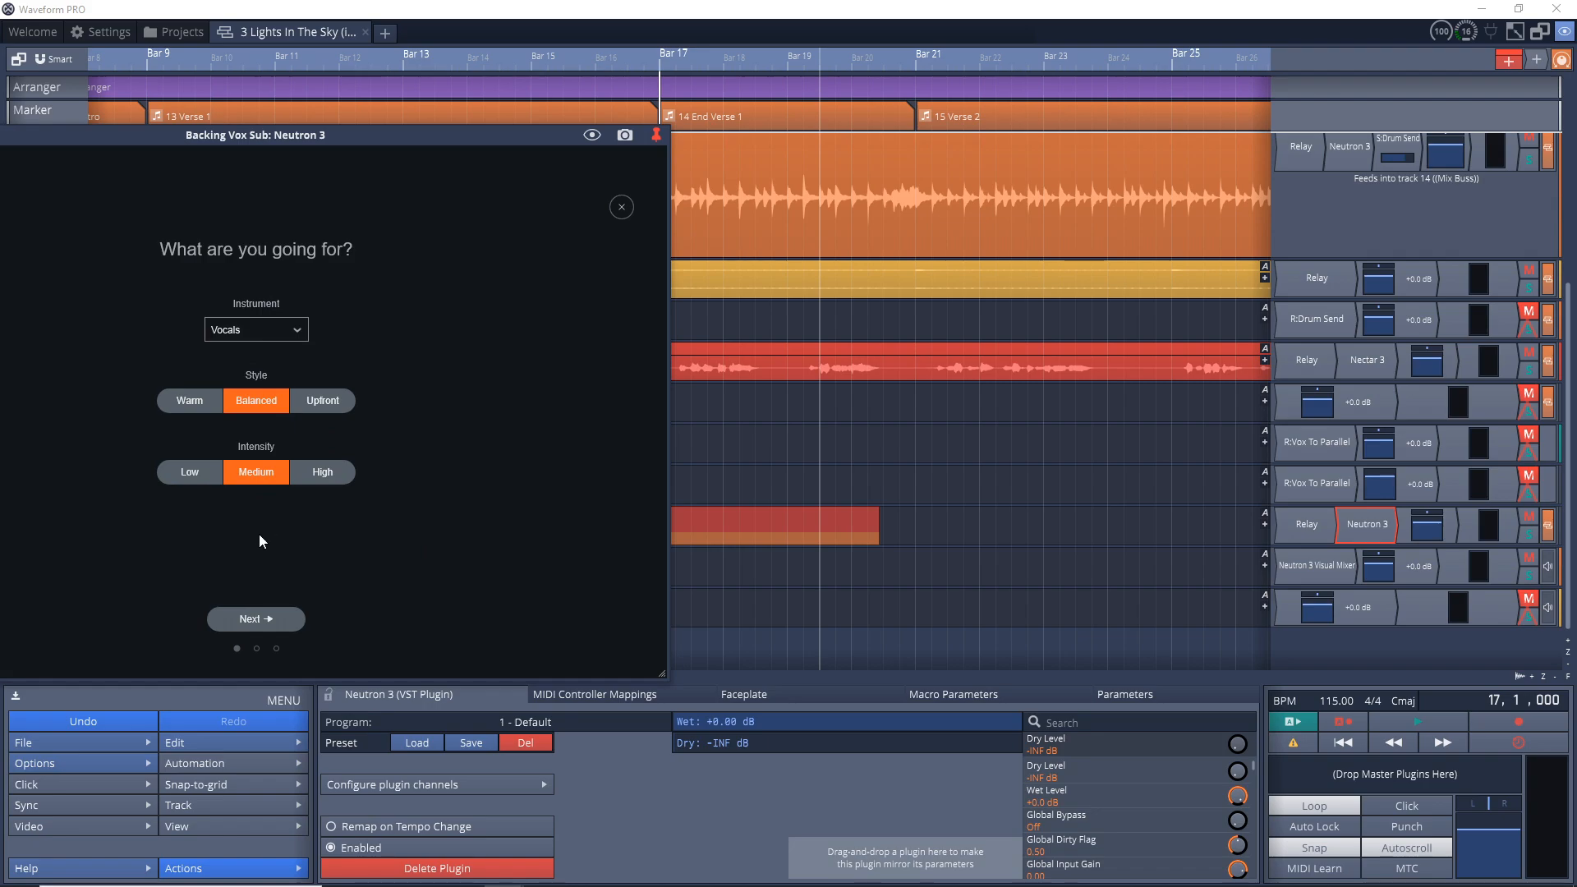
pyautogui.click(264, 619)
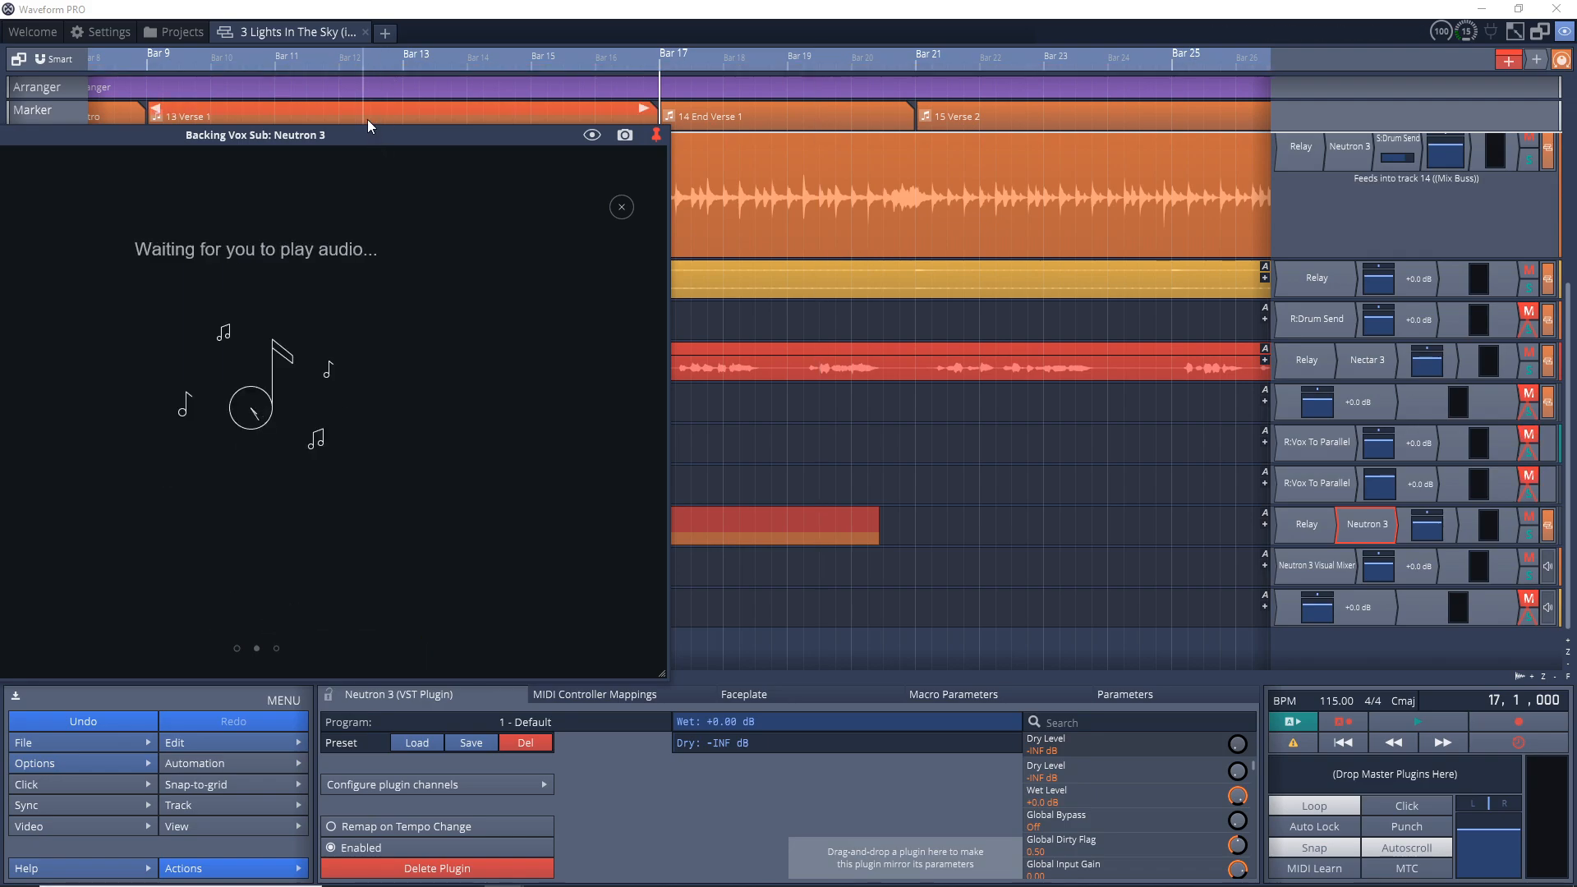
pyautogui.press('space')
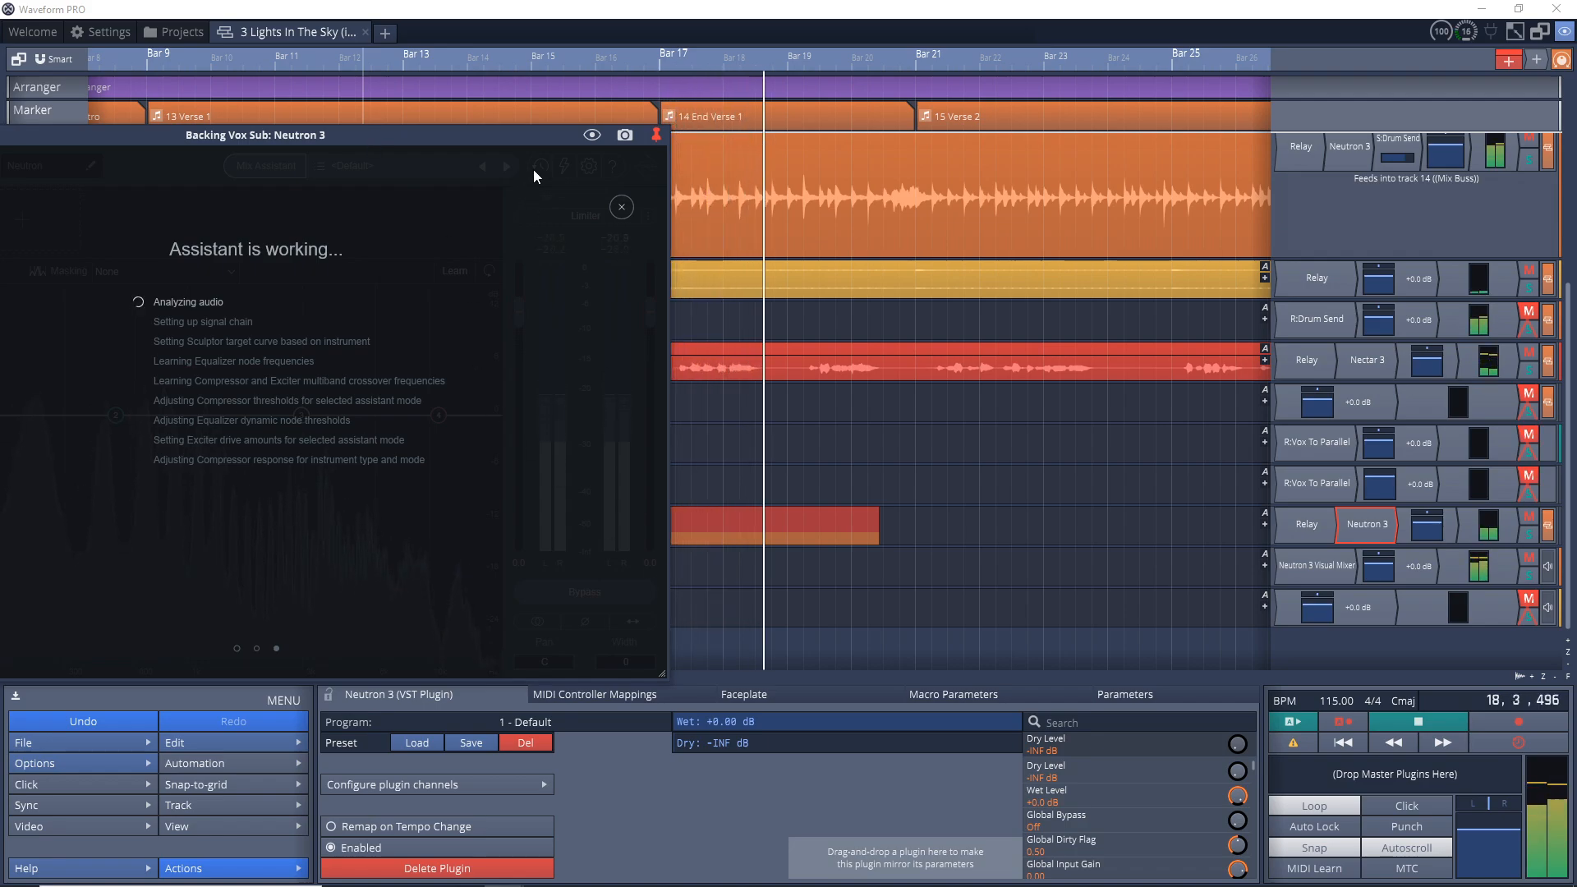
# - Stop playback once the assistant's analysis of Backing Vox Sub is done, and accept its Neutron 3 suggestion
pyautogui.moveTo(526, 140); pyautogui.dragTo(498, 141)
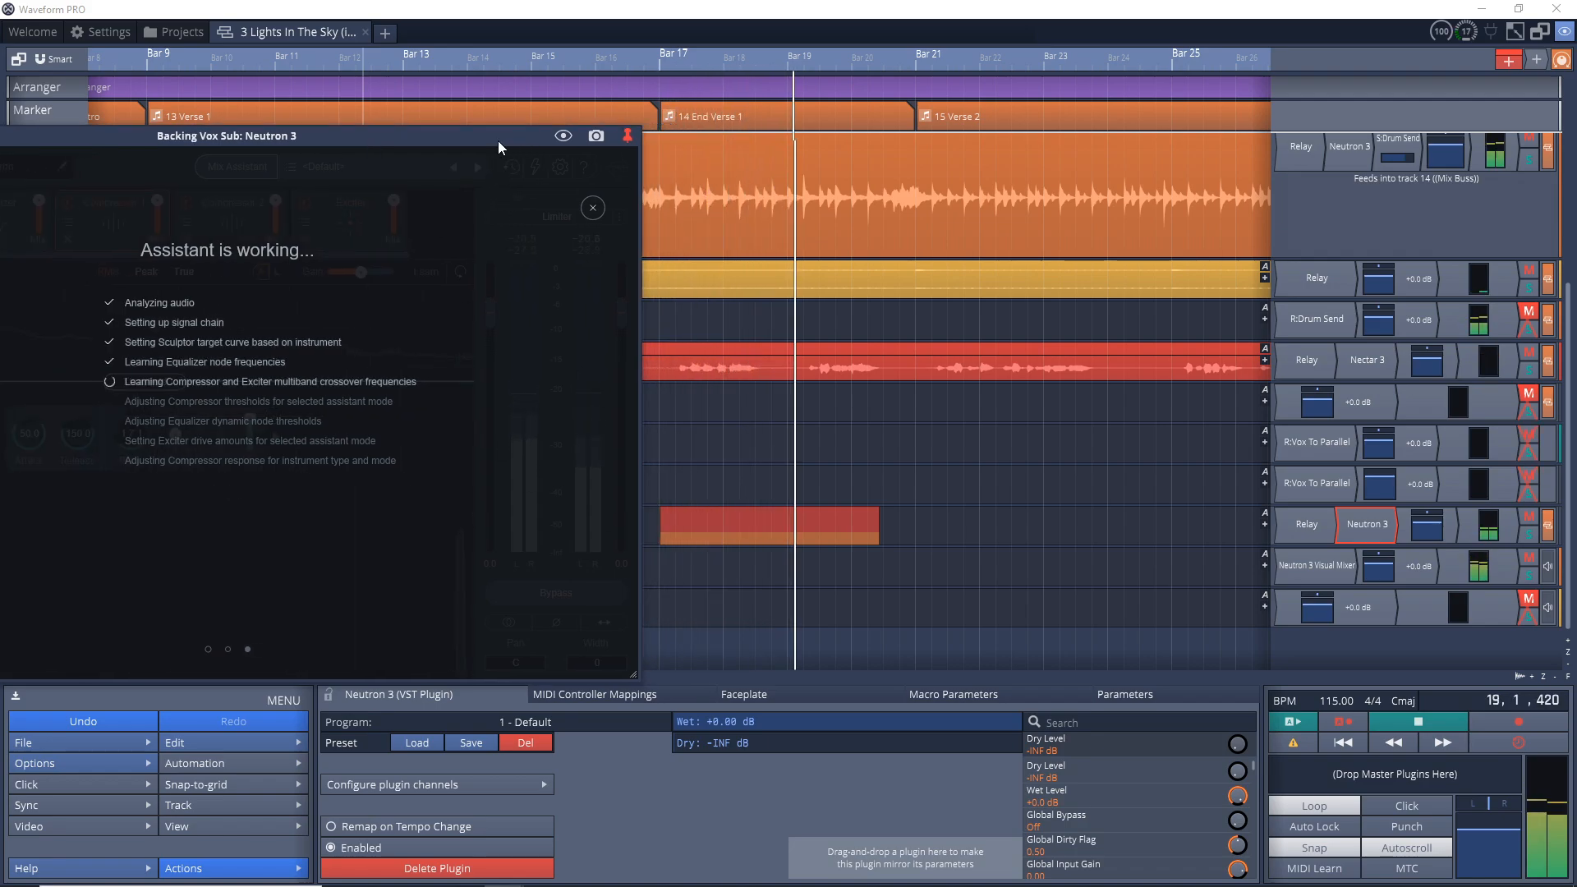
pyautogui.click(664, 597)
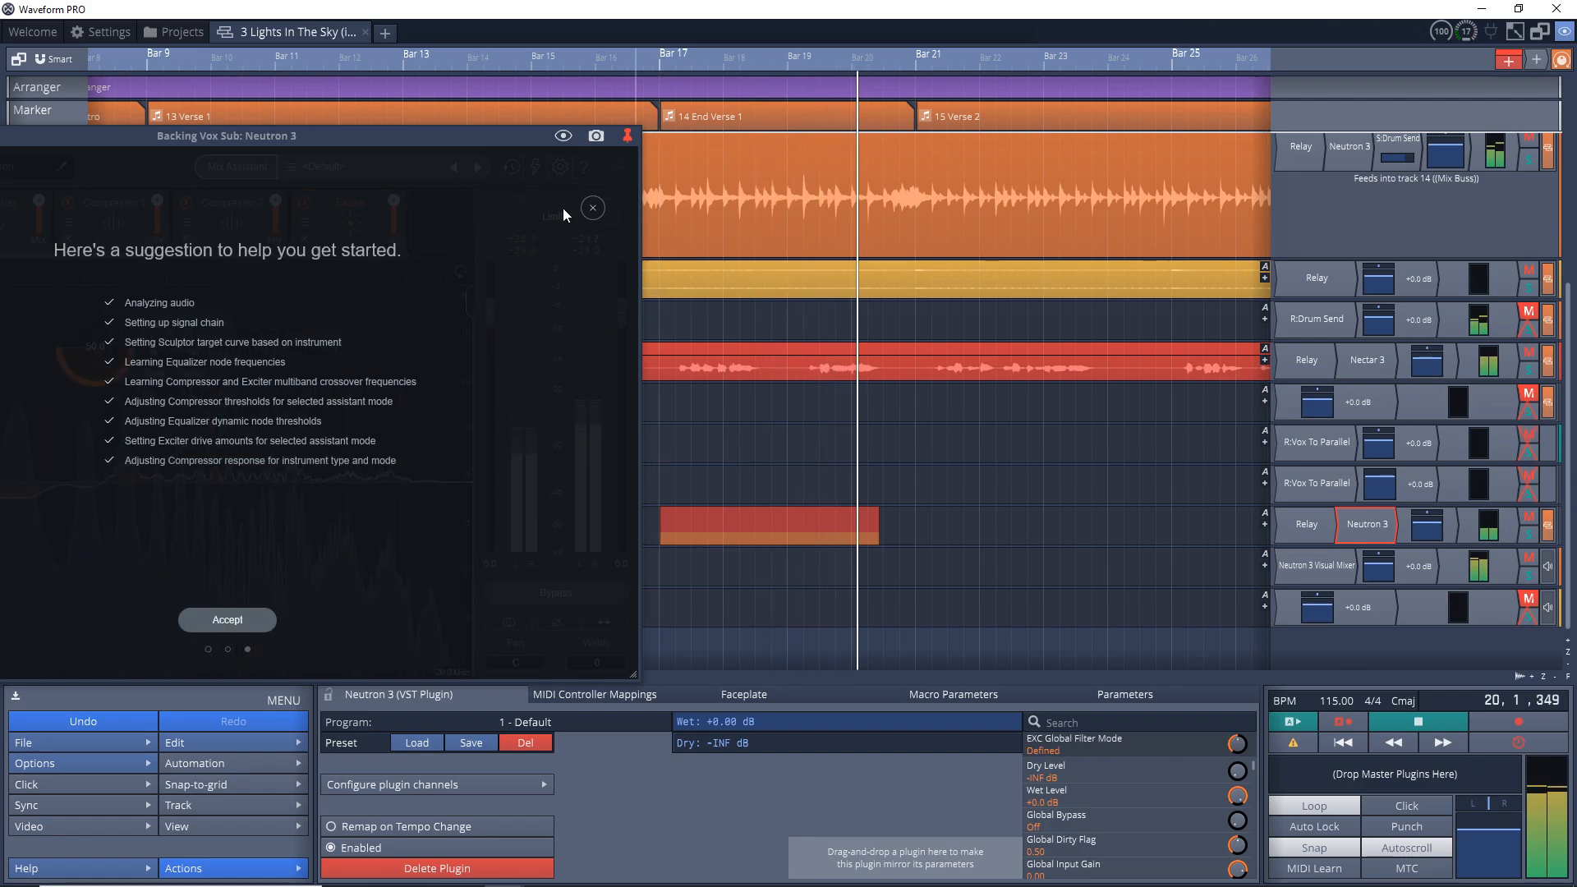
pyautogui.click(525, 7)
pyautogui.press('space')
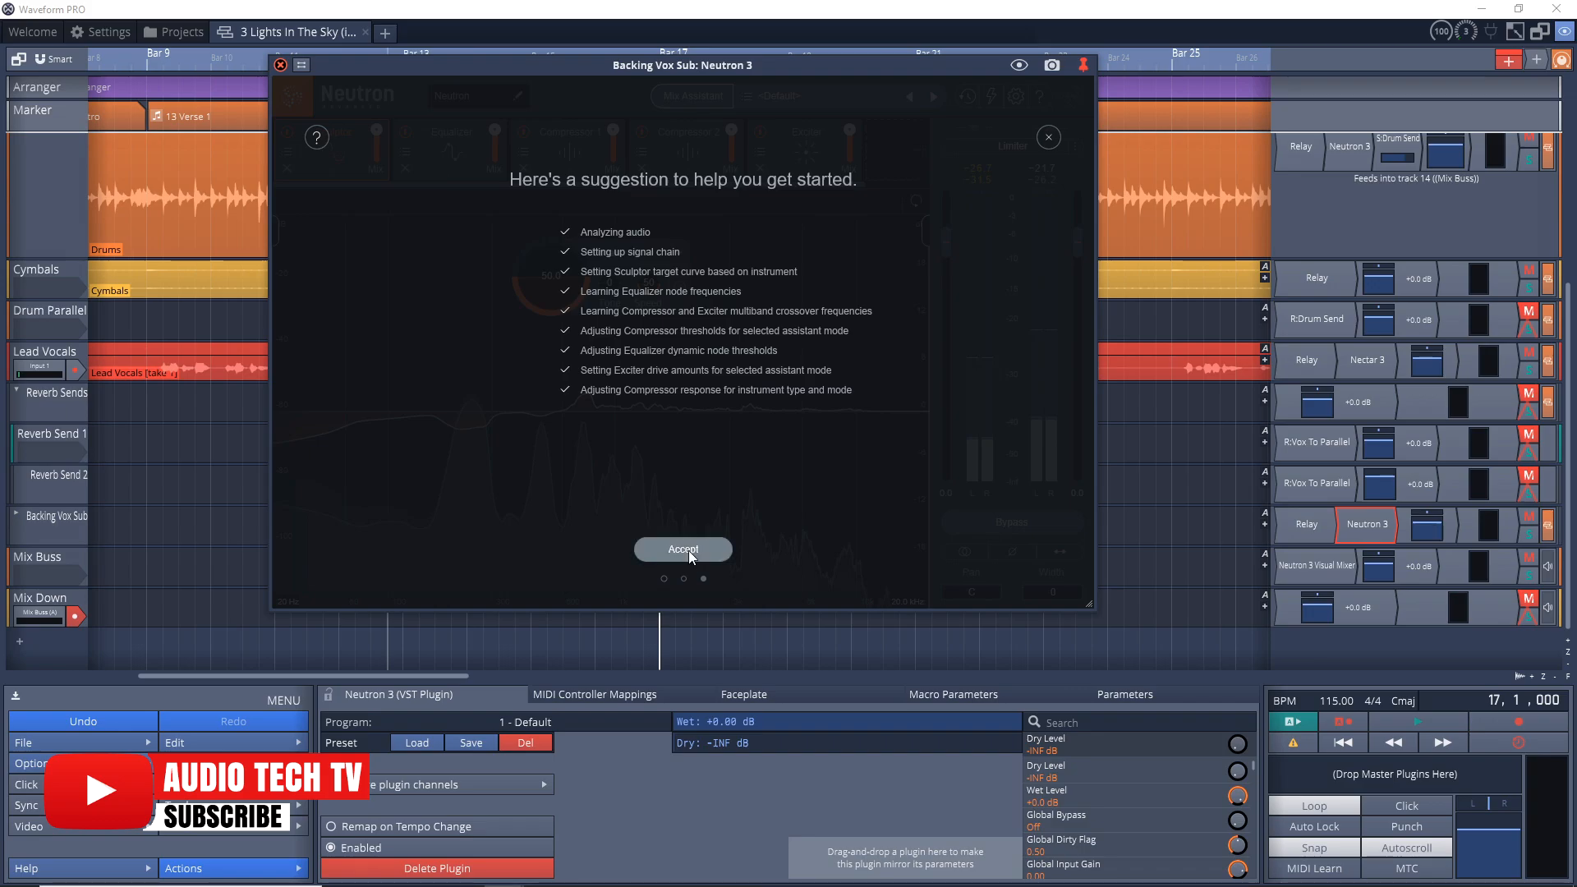
pyautogui.click(684, 549)
pyautogui.moveTo(697, 63); pyautogui.dragTo(658, 104)
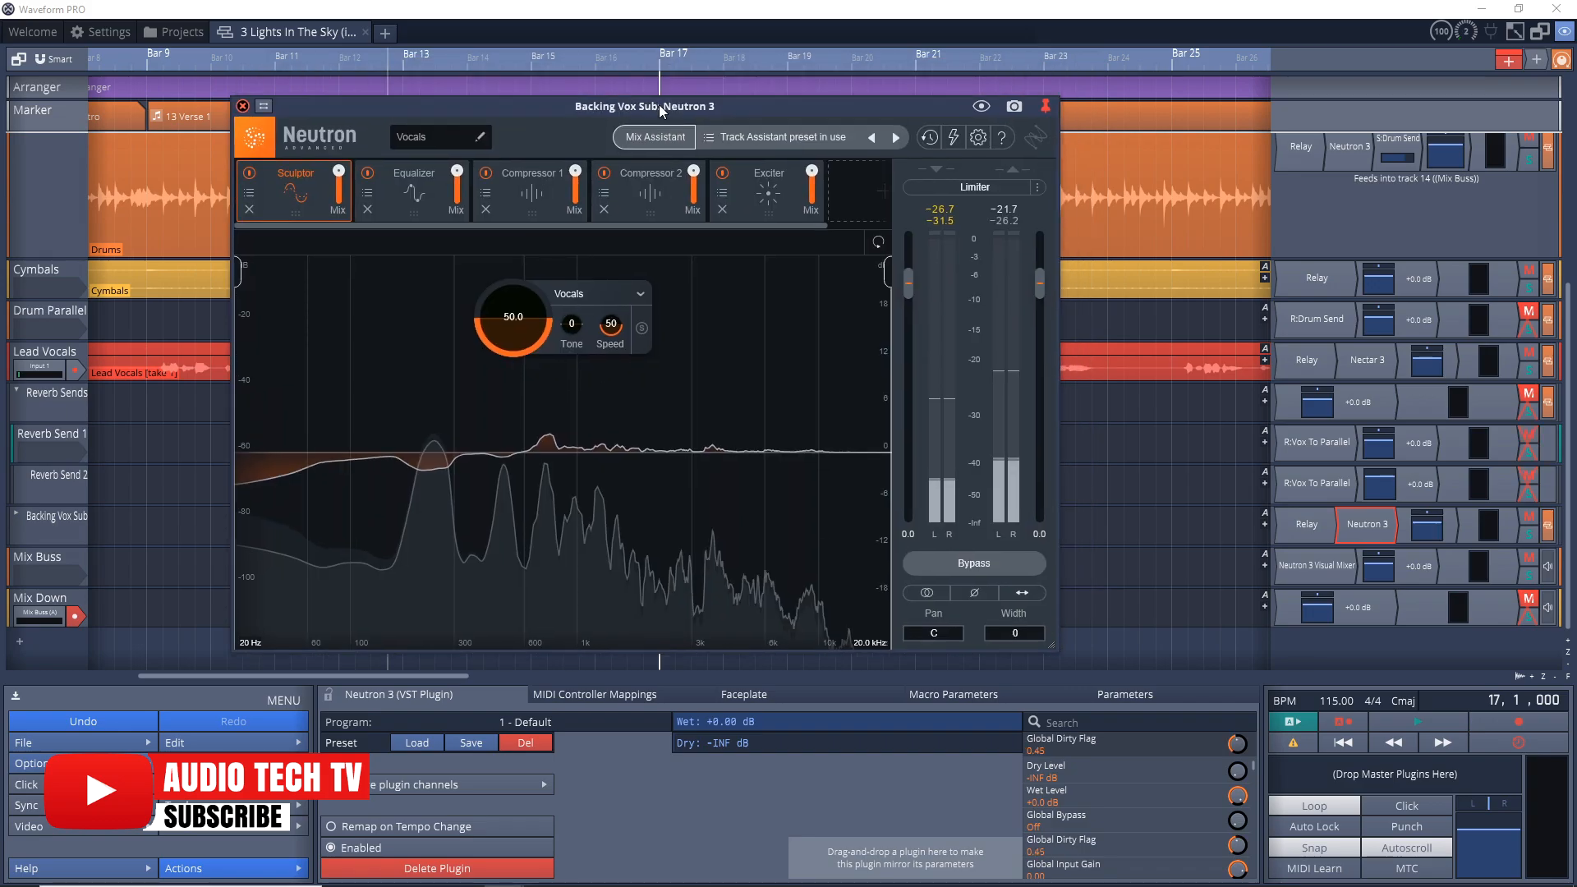
# - Solo Backing Vox Sub and audition it with Neutron 3 bypassed and active, then stop playback and release the solo
pyautogui.click(1546, 534)
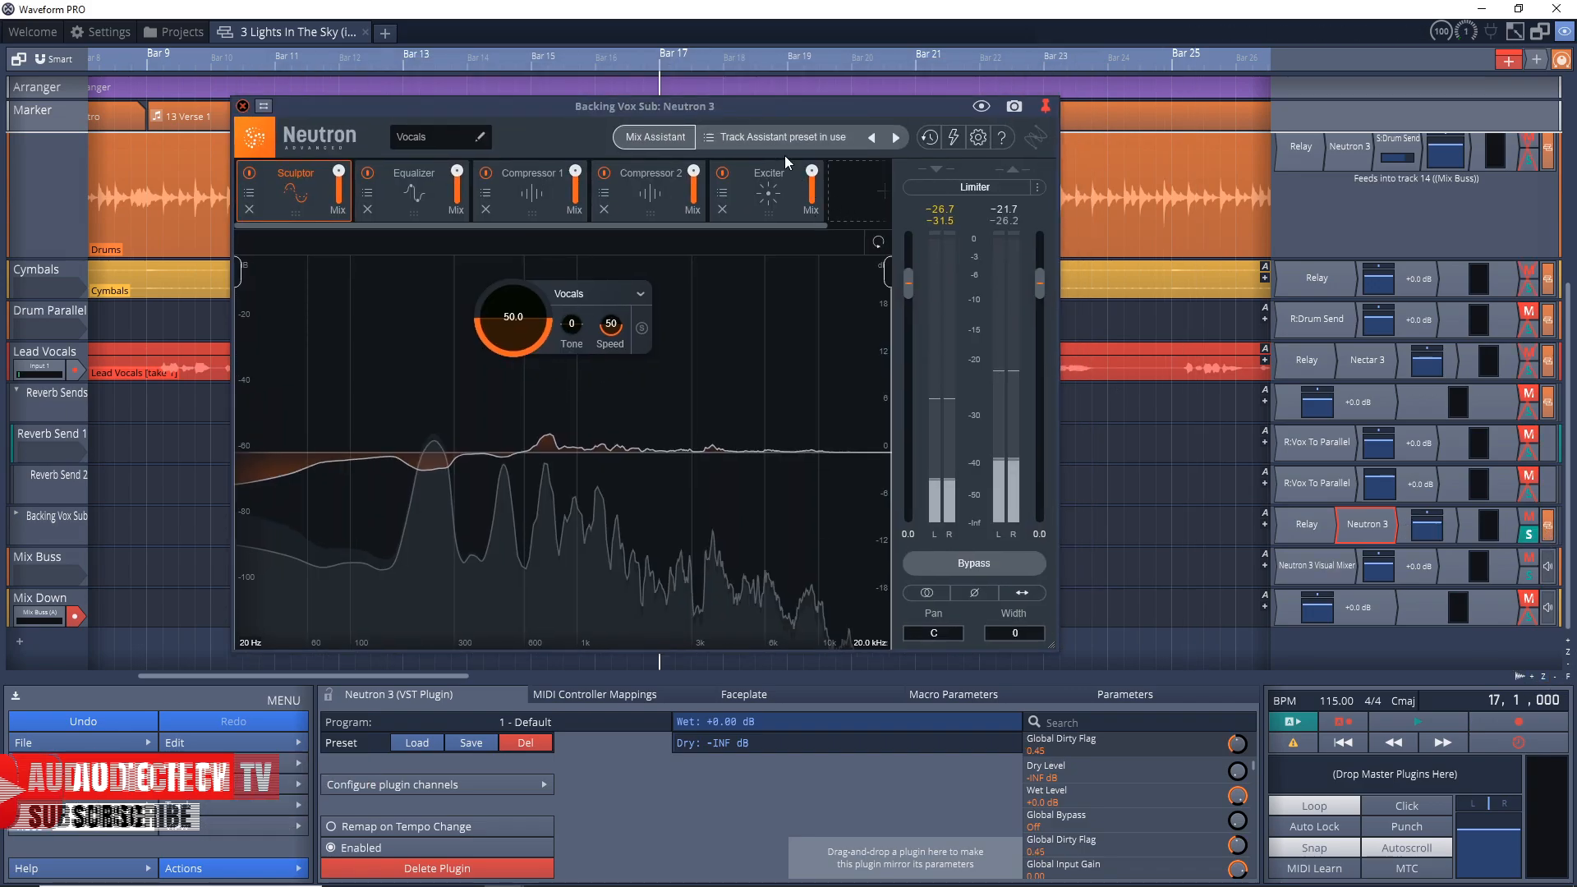
pyautogui.press('space')
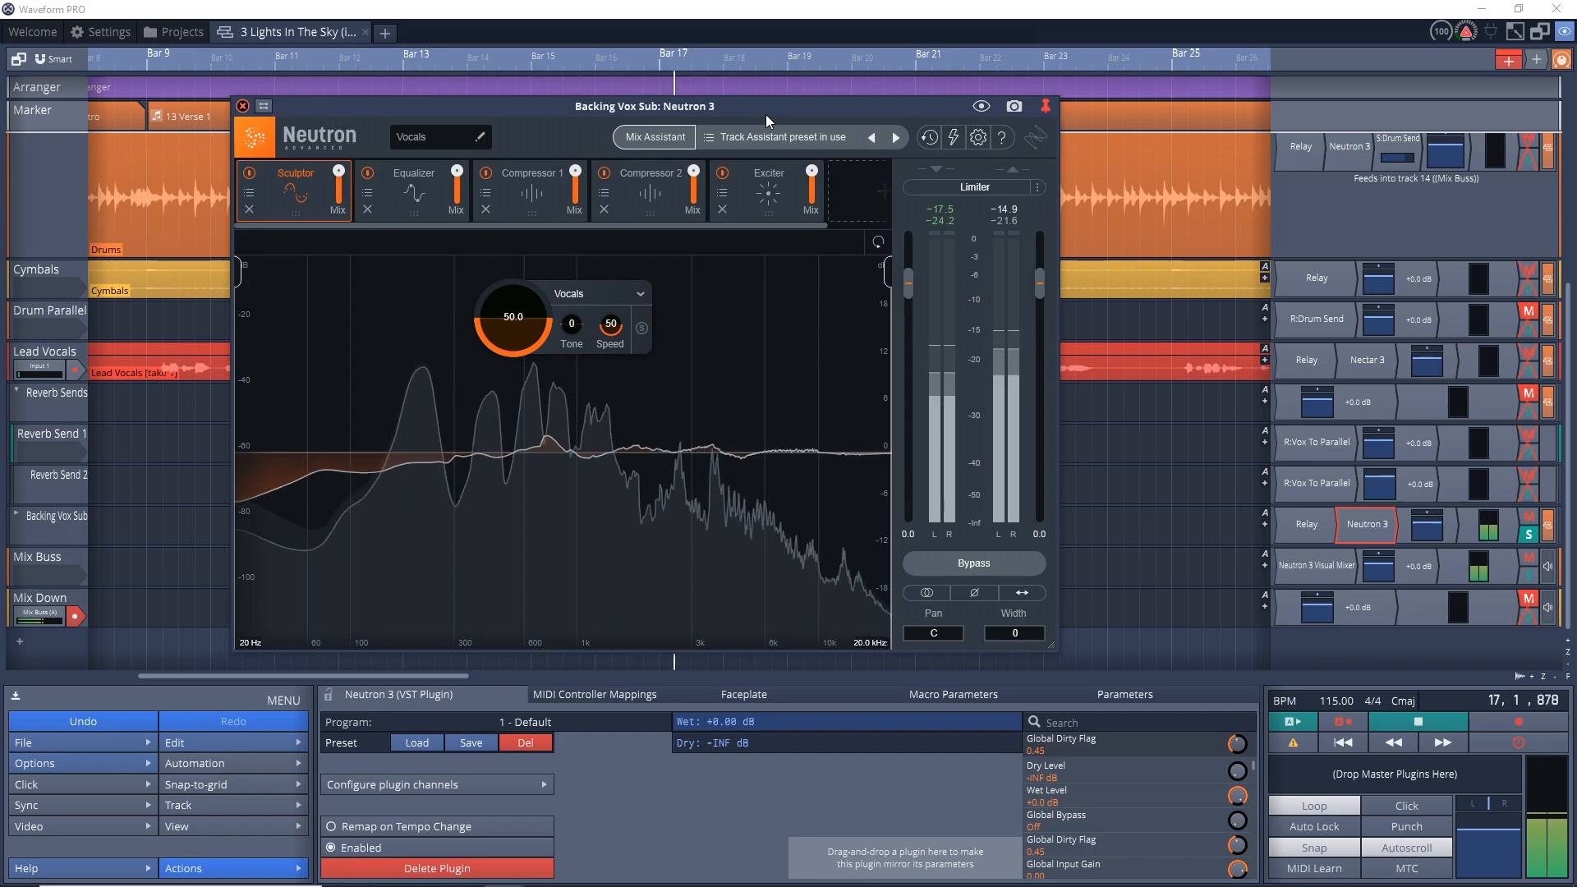
pyautogui.click(978, 564)
pyautogui.click(979, 567)
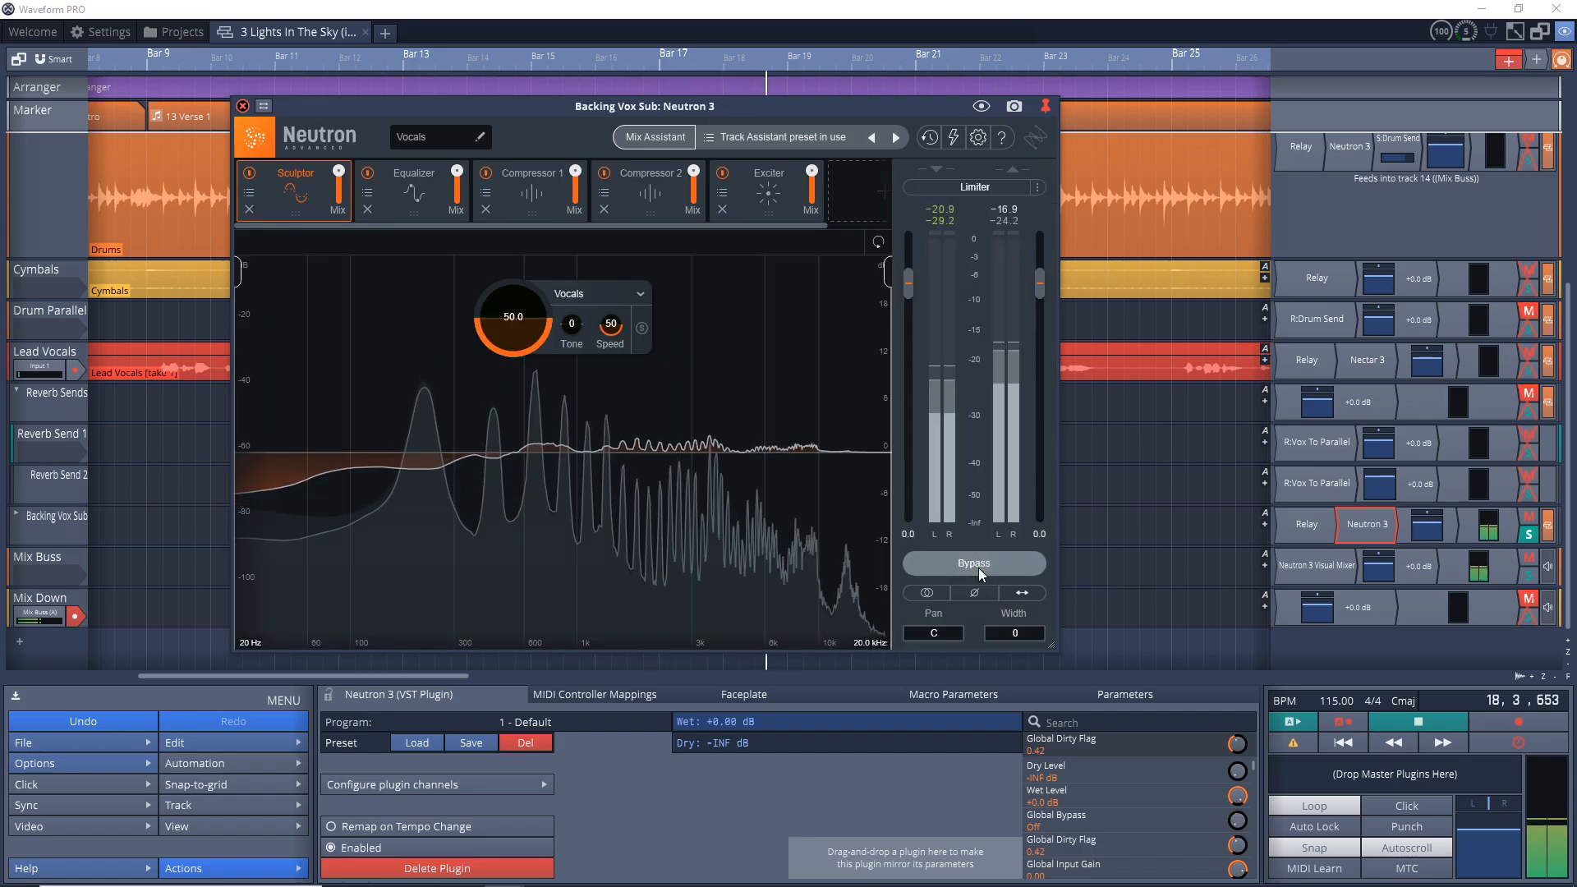
pyautogui.press('space')
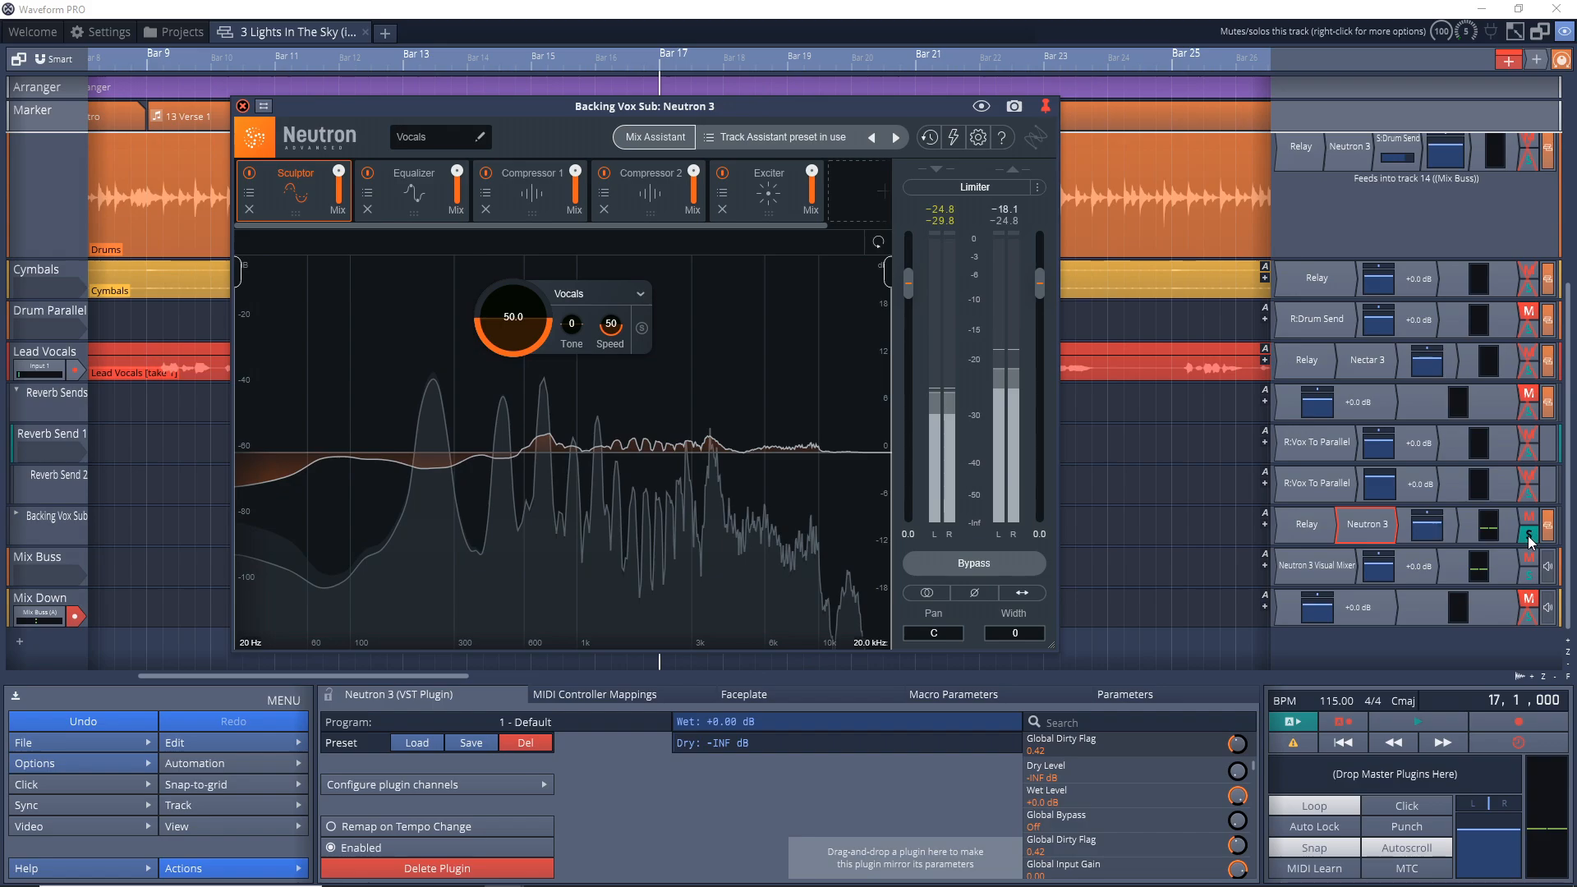
pyautogui.click(1528, 537)
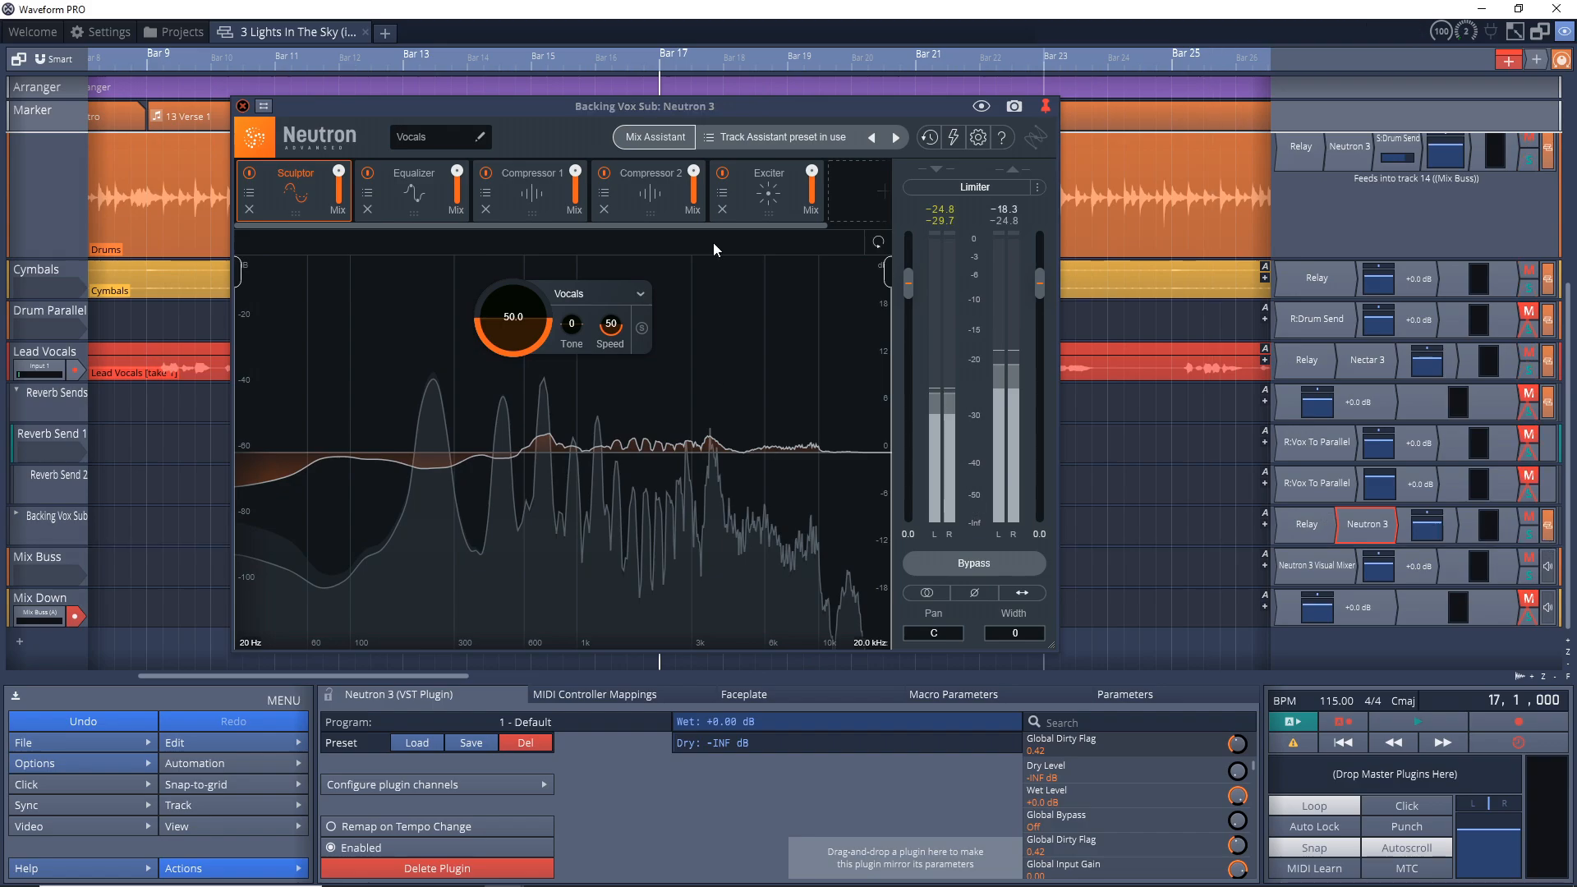
# - Compare the backing vocals in the full mix by disabling and re-enabling Neutron 3 during playback, and stop the song
pyautogui.click(618, 8)
pyautogui.press('space')
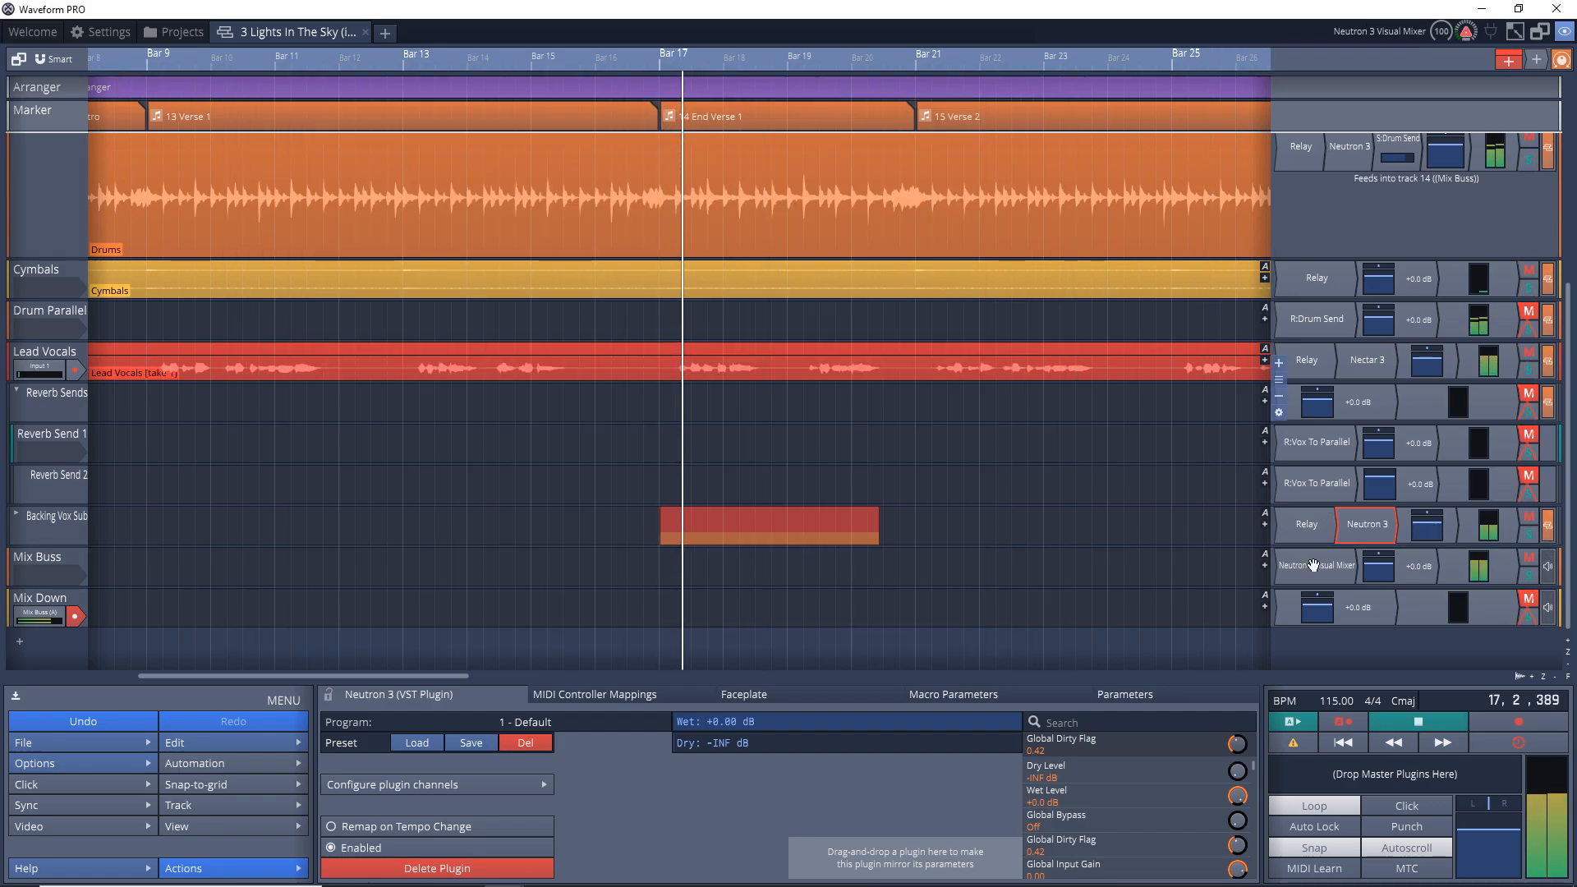
pyautogui.rightClick(1387, 526)
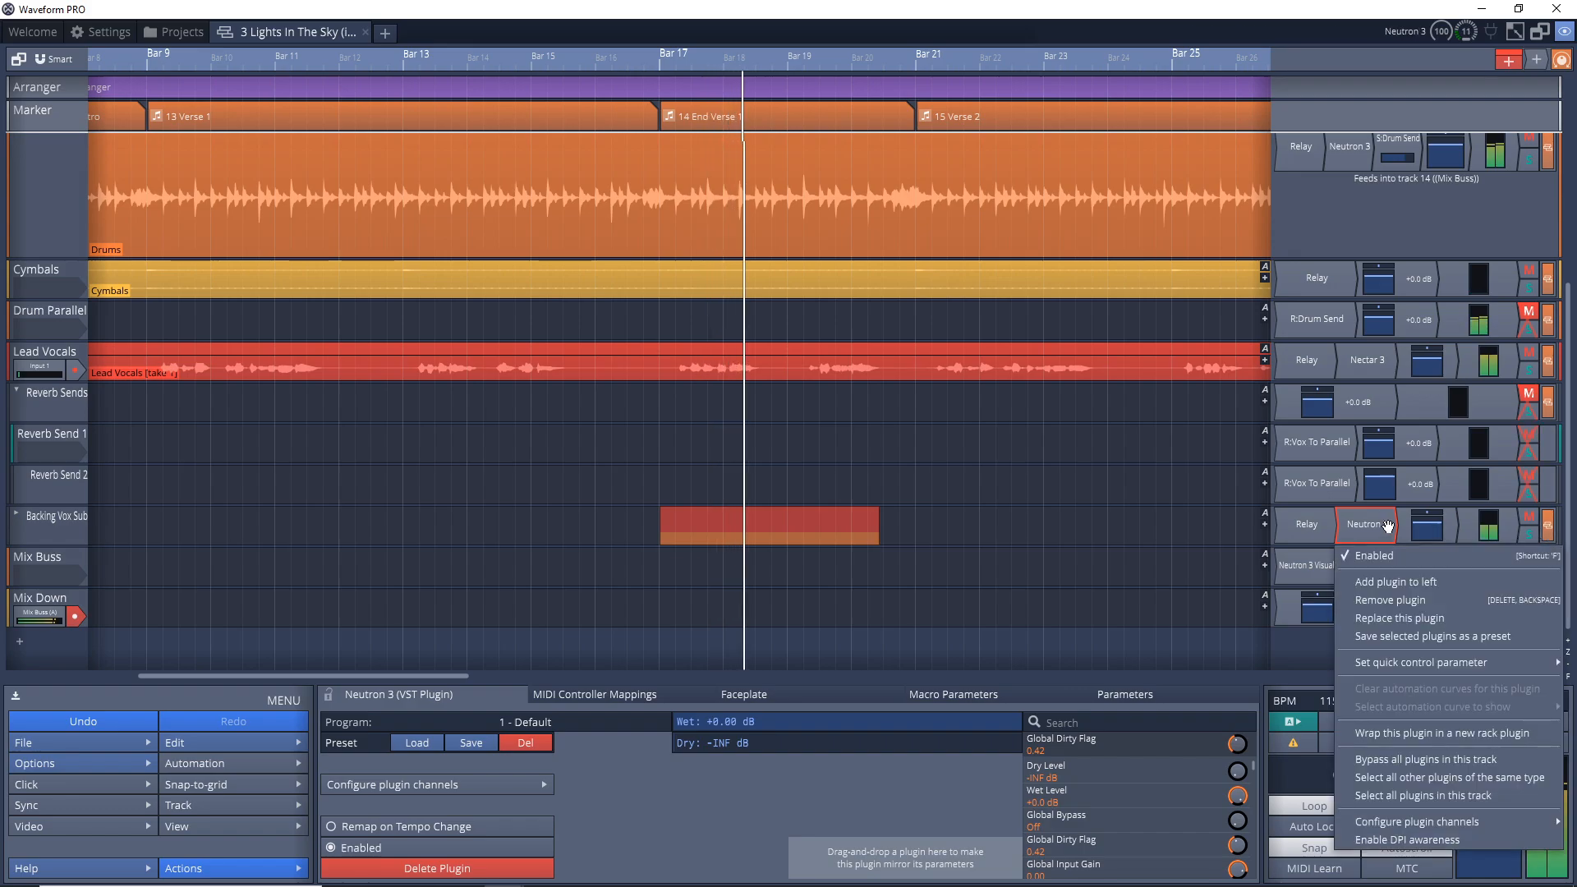
pyautogui.click(1384, 556)
pyautogui.rightClick(1374, 528)
pyautogui.click(1391, 556)
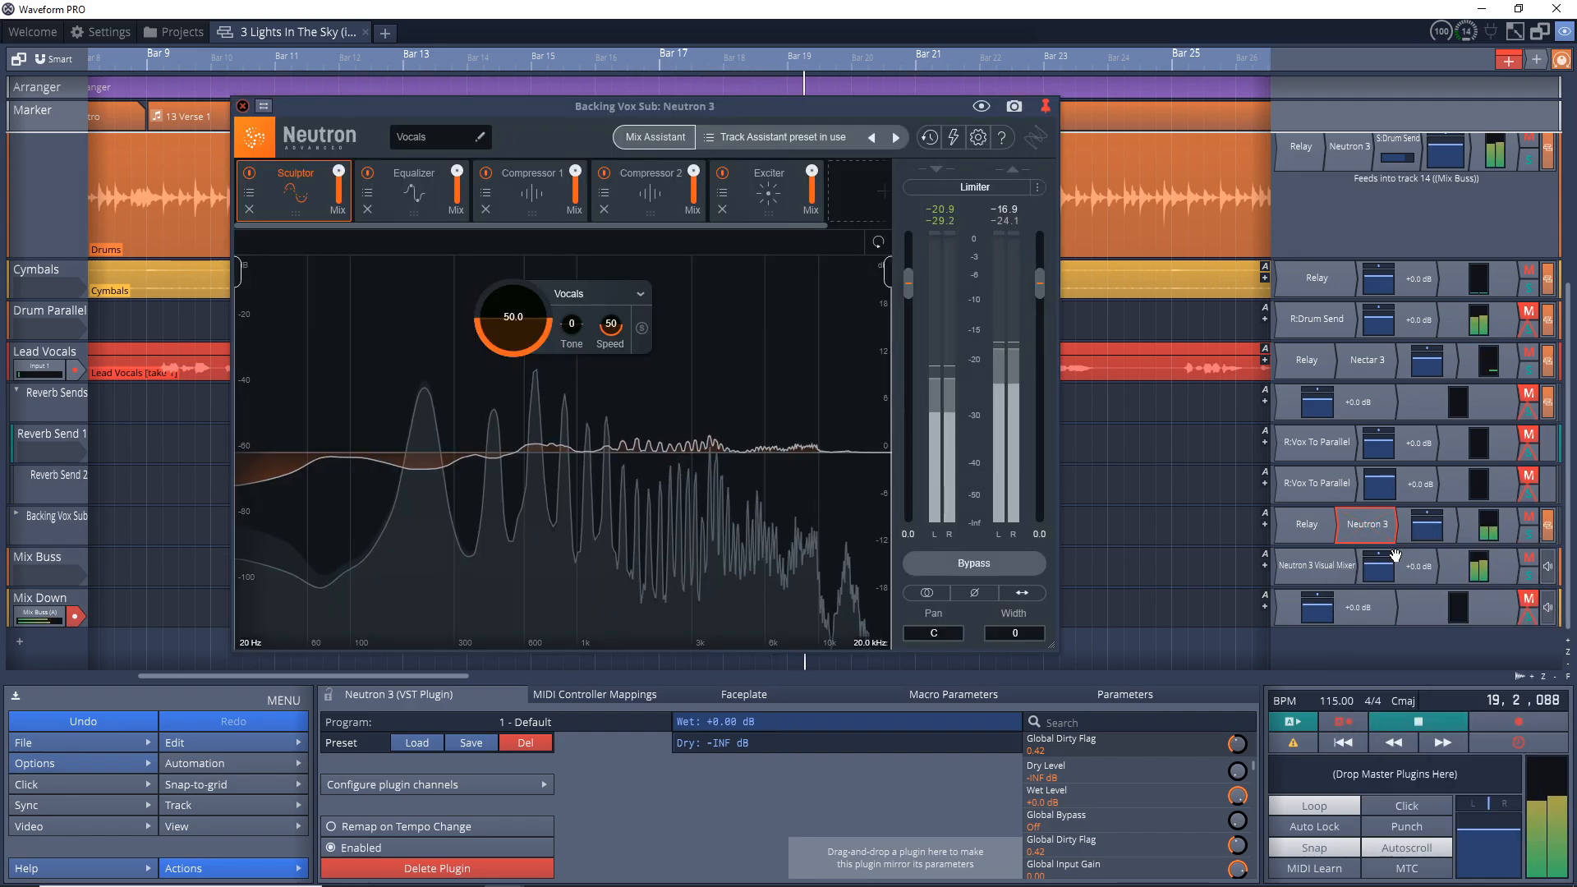
pyautogui.press('space')
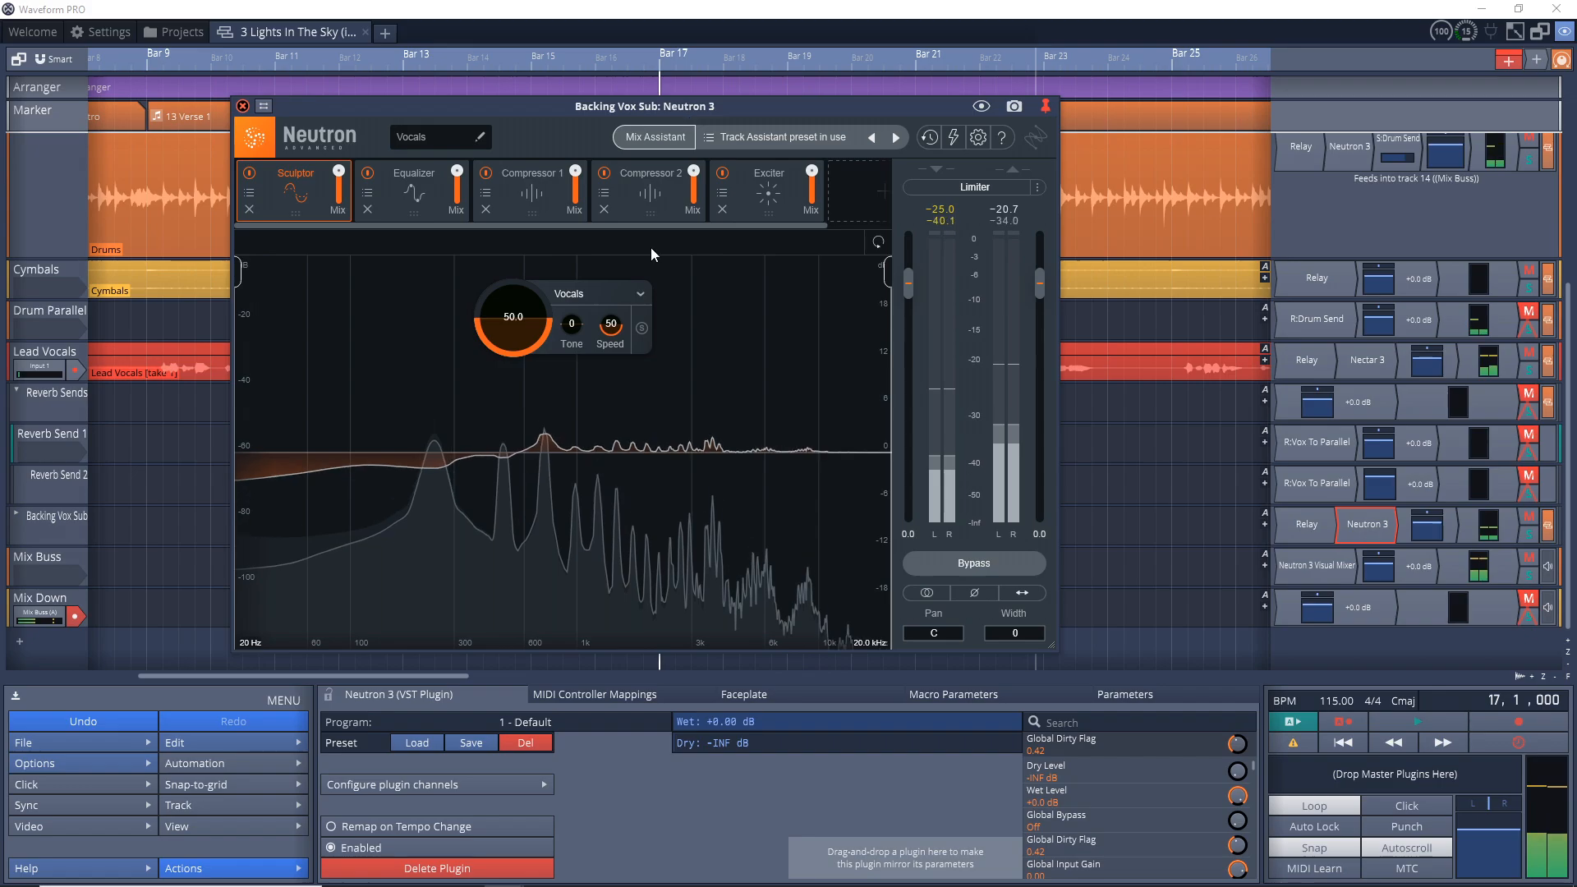
# - Change node 2 of Neutron's Equalizer on Backing Vox Sub to a Flat Highpass at 306 Hz with a 12 dB/oct slope
pyautogui.click(393, 169)
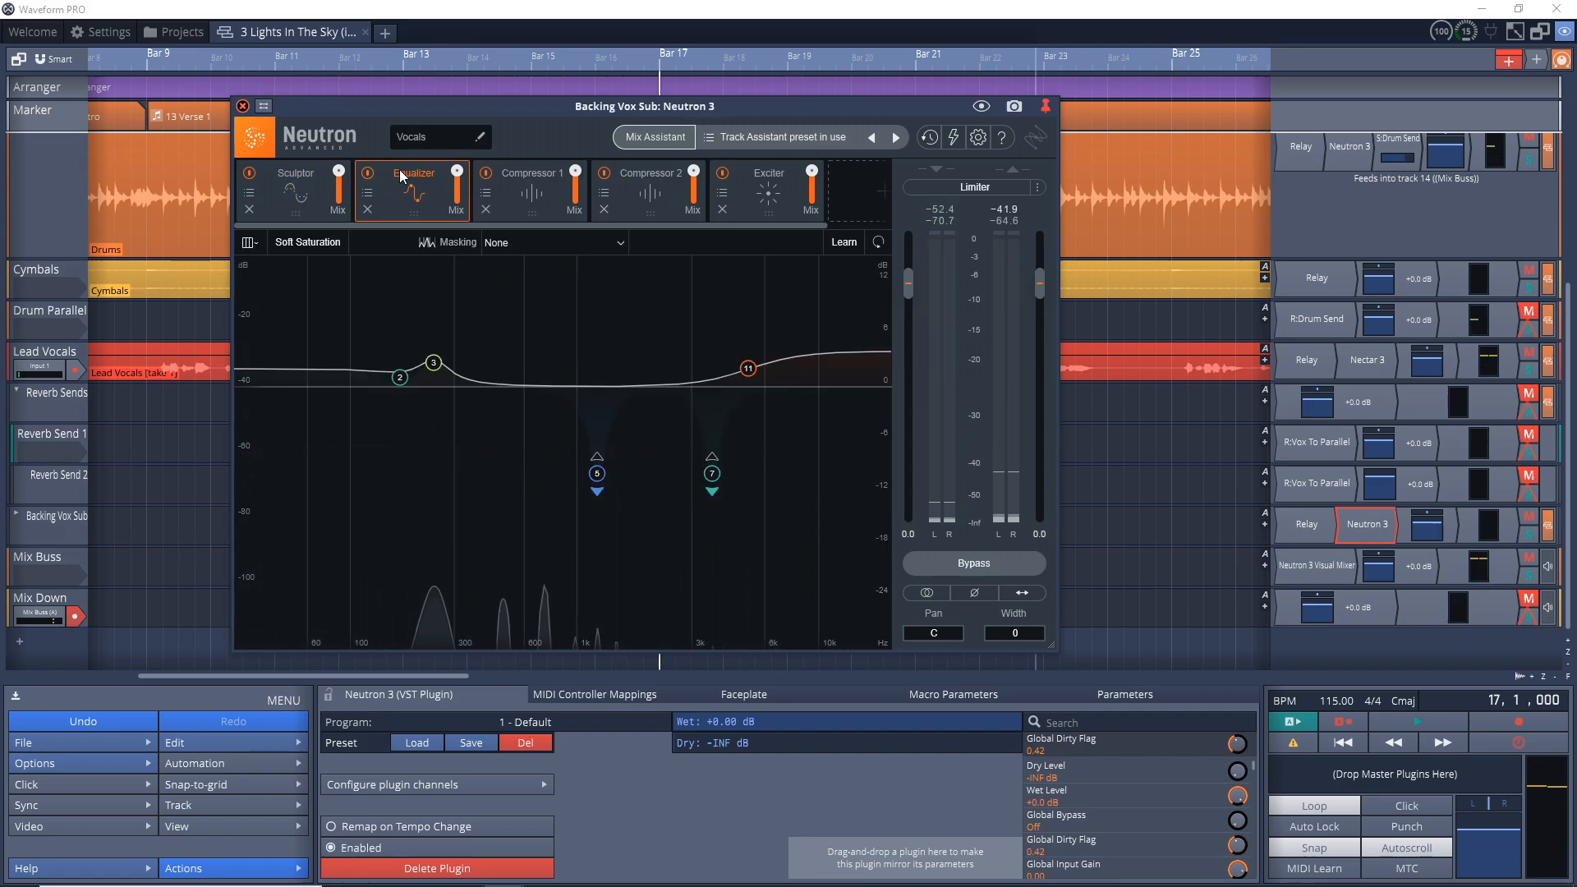
pyautogui.click(400, 378)
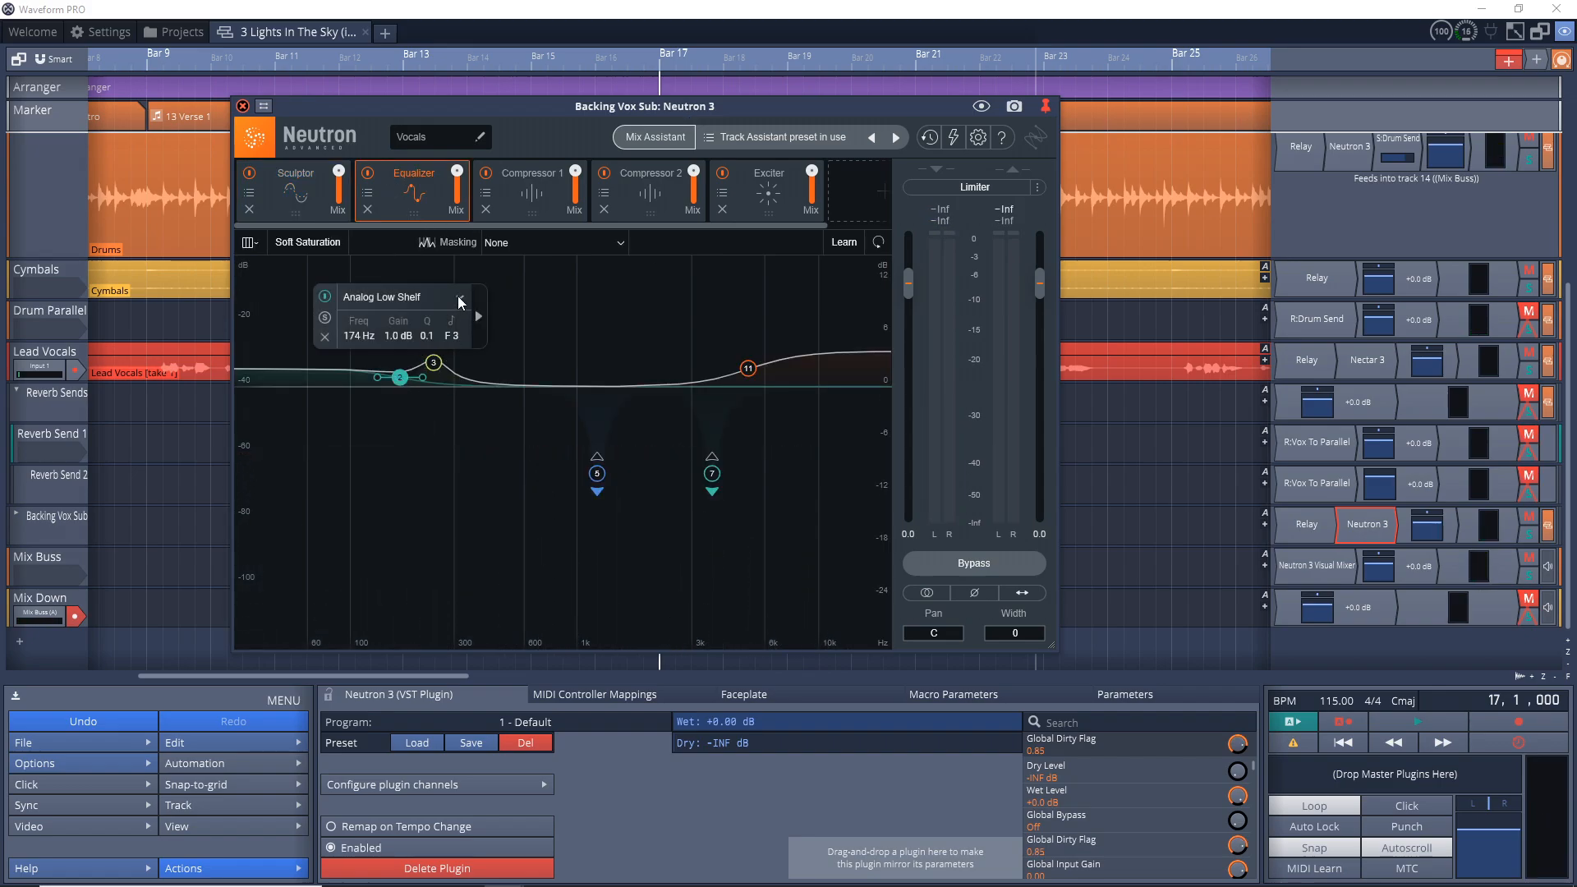
pyautogui.click(457, 297)
pyautogui.moveTo(417, 415)
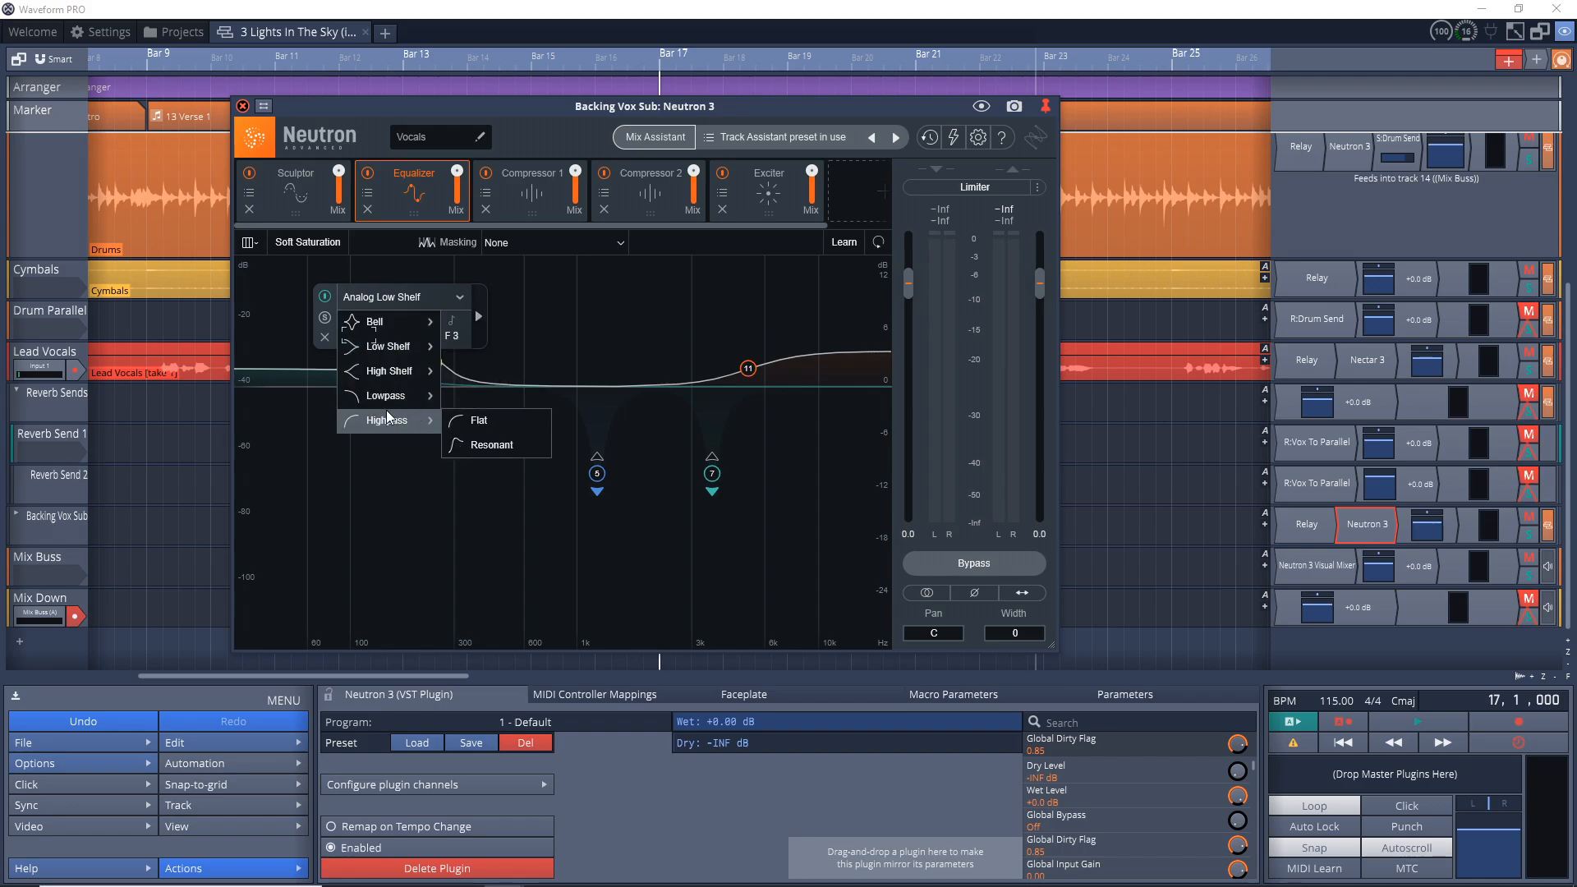
pyautogui.click(477, 420)
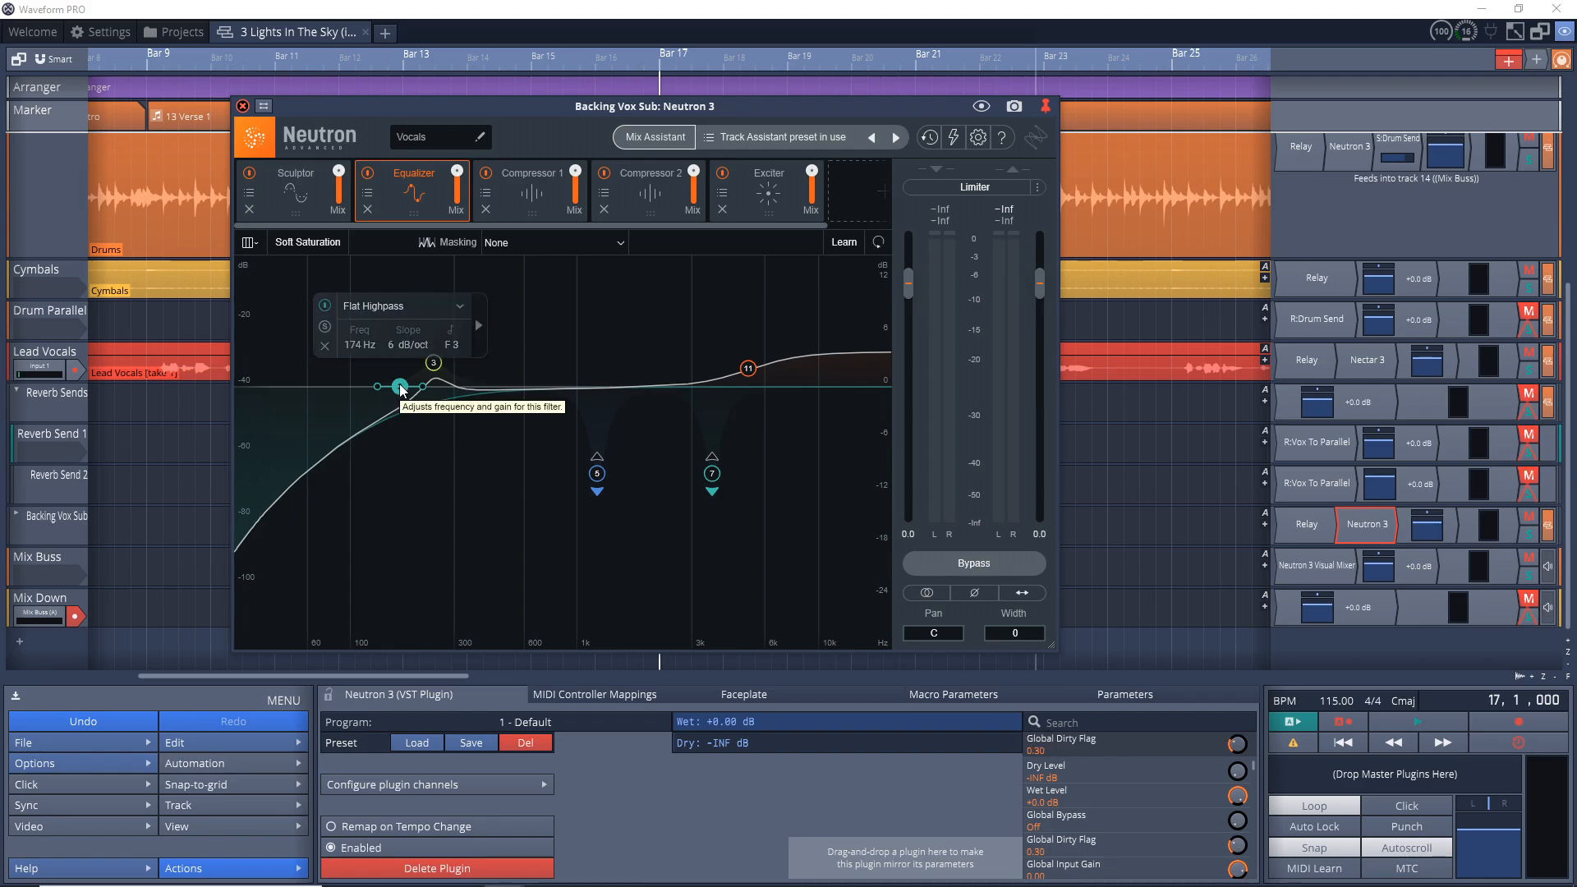
pyautogui.moveTo(402, 388); pyautogui.dragTo(458, 384)
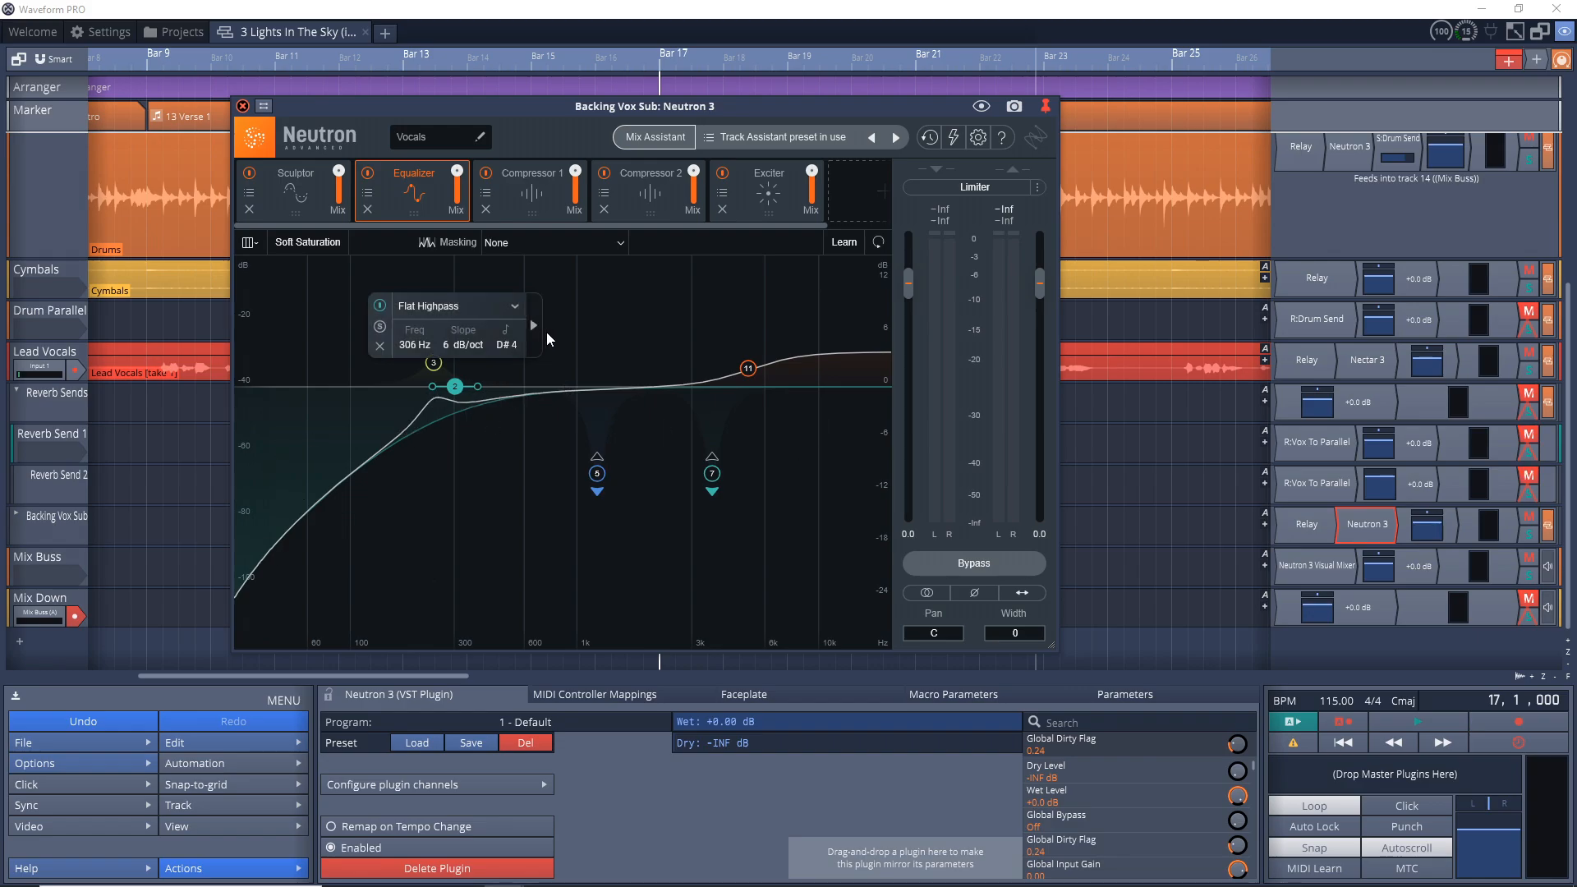
pyautogui.moveTo(457, 343); pyautogui.dragTo(456, 332)
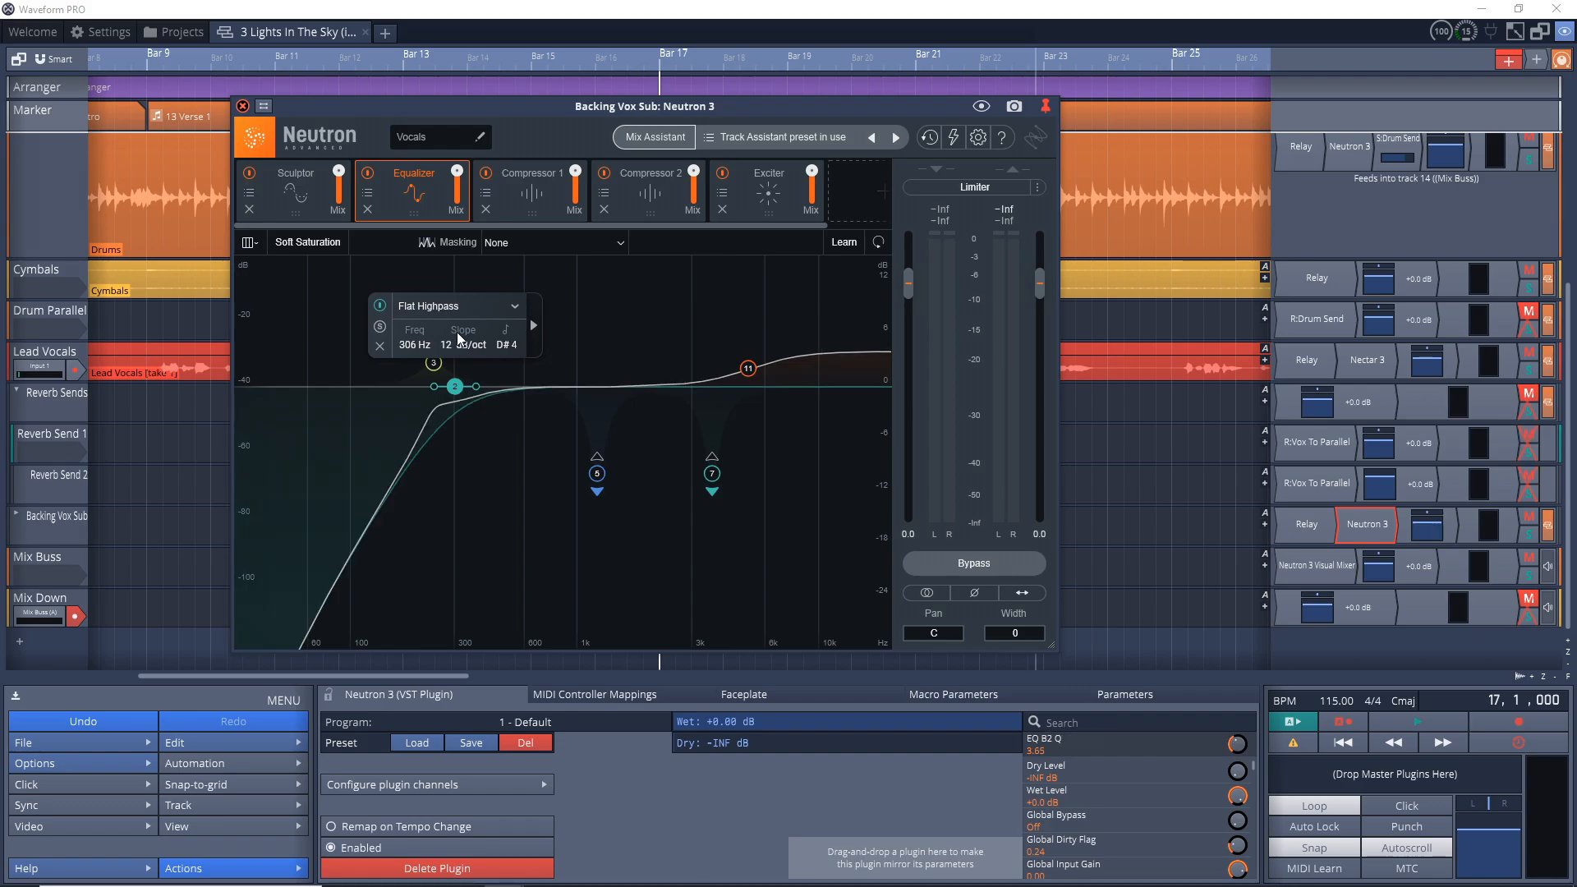
# - Close the Backing Vox Sub Neutron window, listen to the full mix from bar 17, and stop playback
pyautogui.click(243, 107)
pyautogui.press('space')
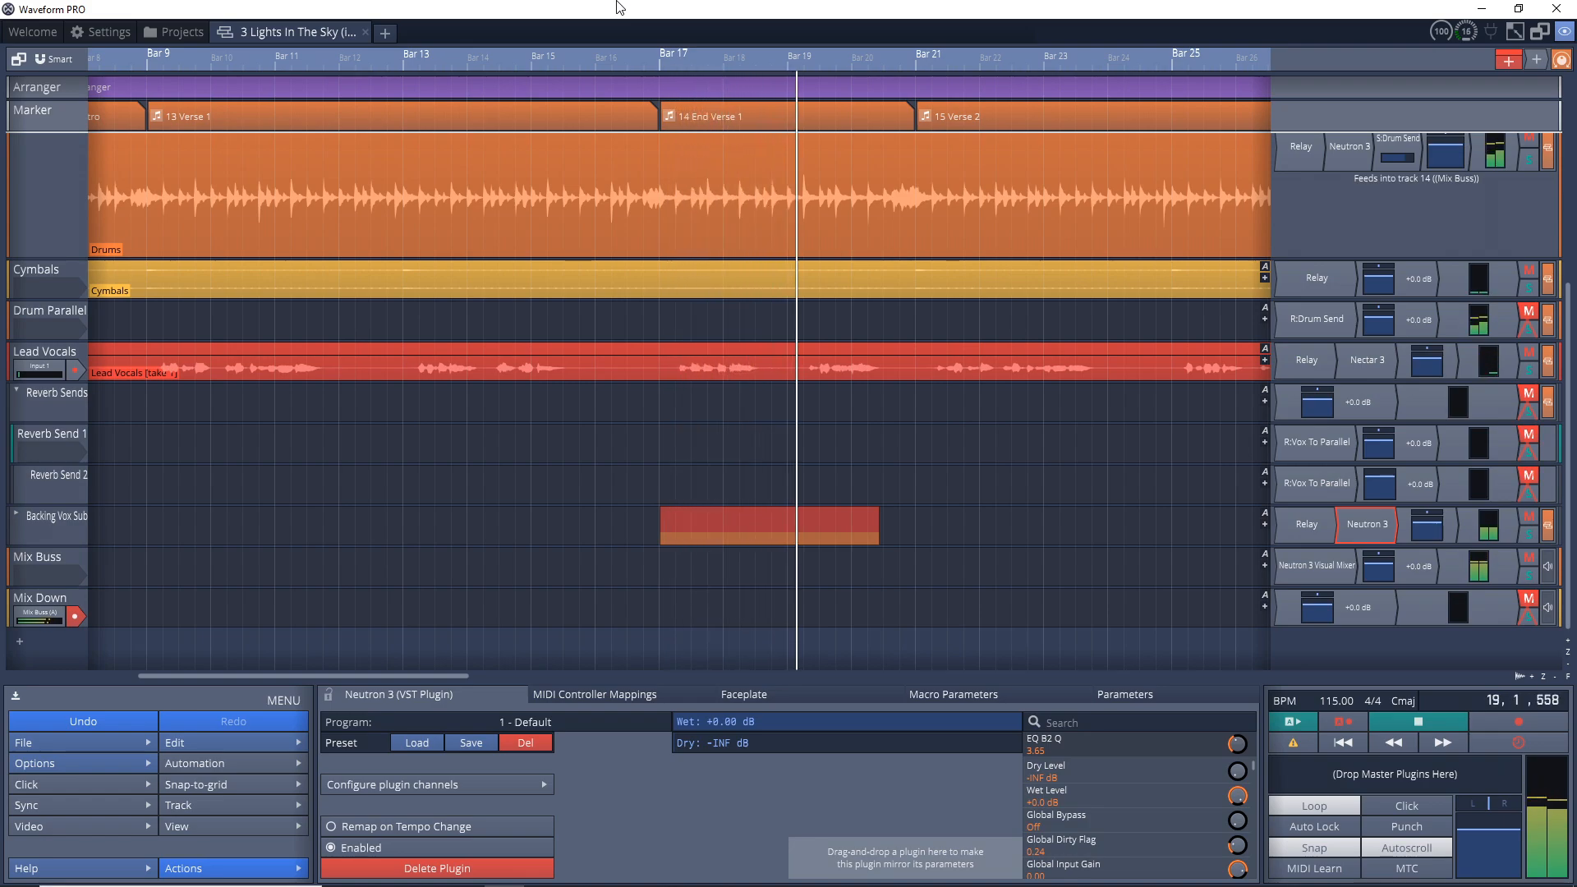
pyautogui.press('space')
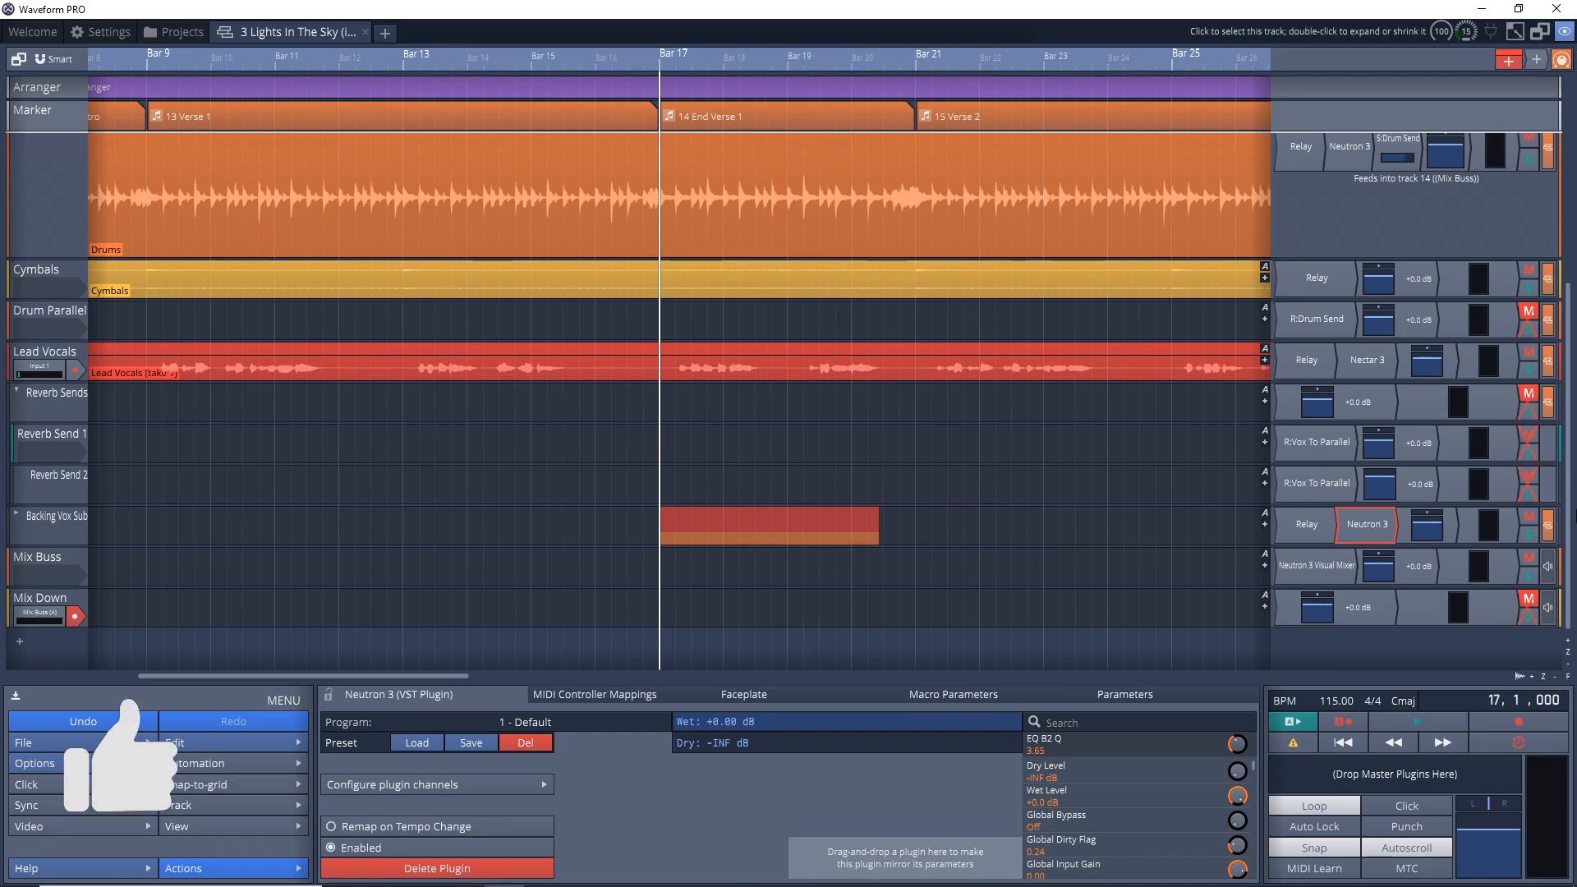
# - Place the playhead at bar 33 and insert Neutron 3 on the Lead Guitar track after Relay
pyautogui.moveTo(1569, 580); pyautogui.dragTo(1565, 232)
pyautogui.moveTo(382, 674); pyautogui.dragTo(711, 701)
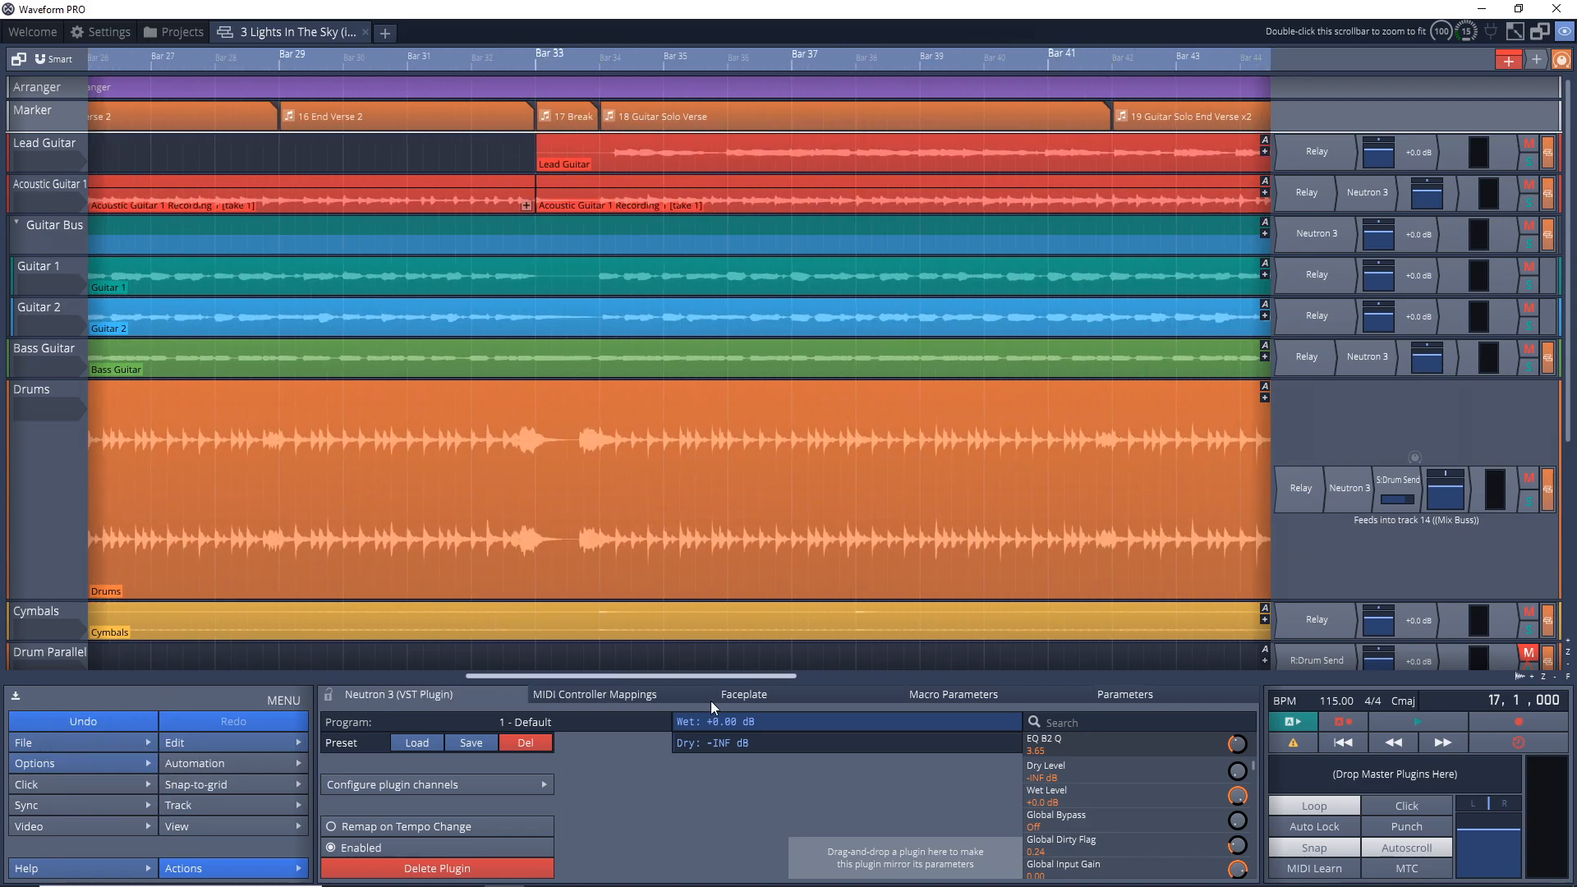
pyautogui.click(540, 431)
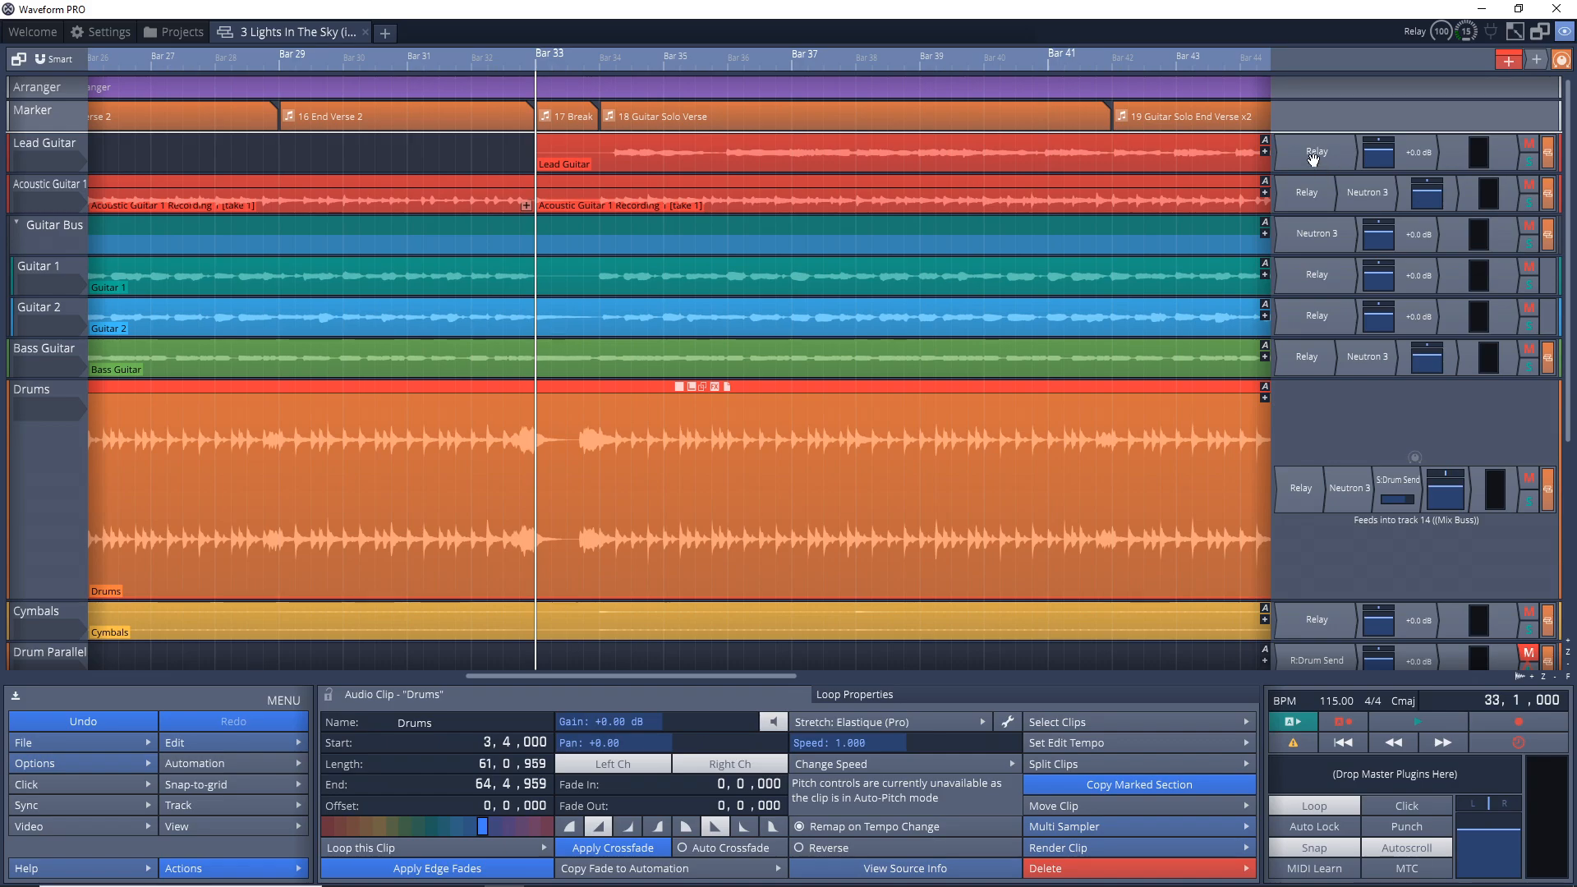
pyautogui.rightClick(1419, 154)
pyautogui.click(1467, 207)
pyautogui.click(1392, 235)
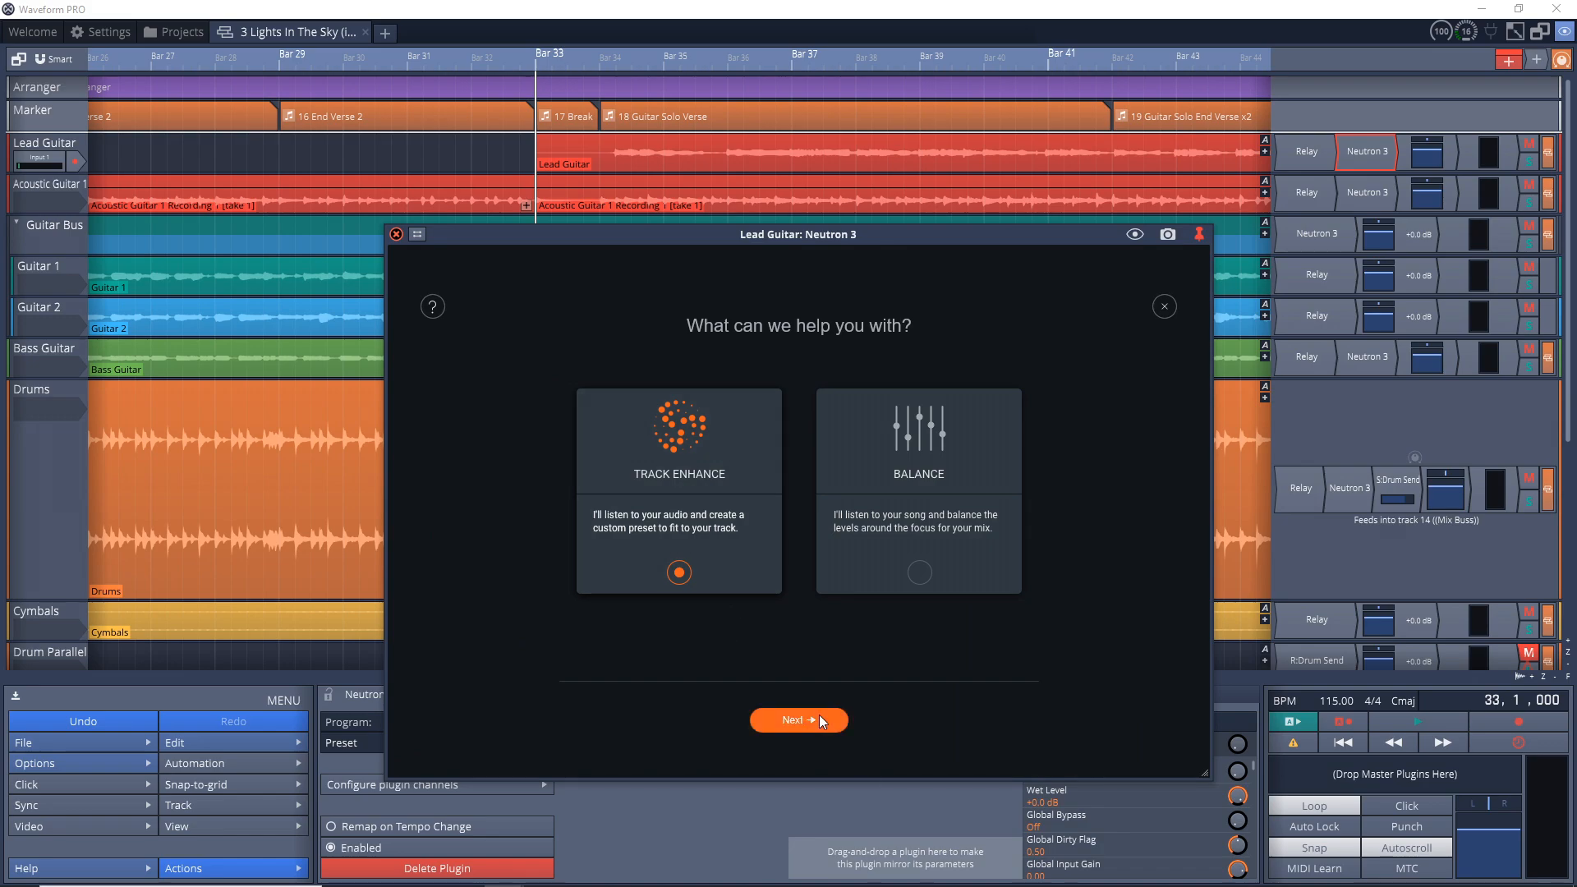
# - Run the Mix Assistant on Lead Guitar in Track Enhance mode with Clean Electric, Upfront style and Medium intensity, and accept the suggestion
pyautogui.click(820, 721)
pyautogui.click(803, 426)
pyautogui.moveTo(840, 516)
pyautogui.click(926, 530)
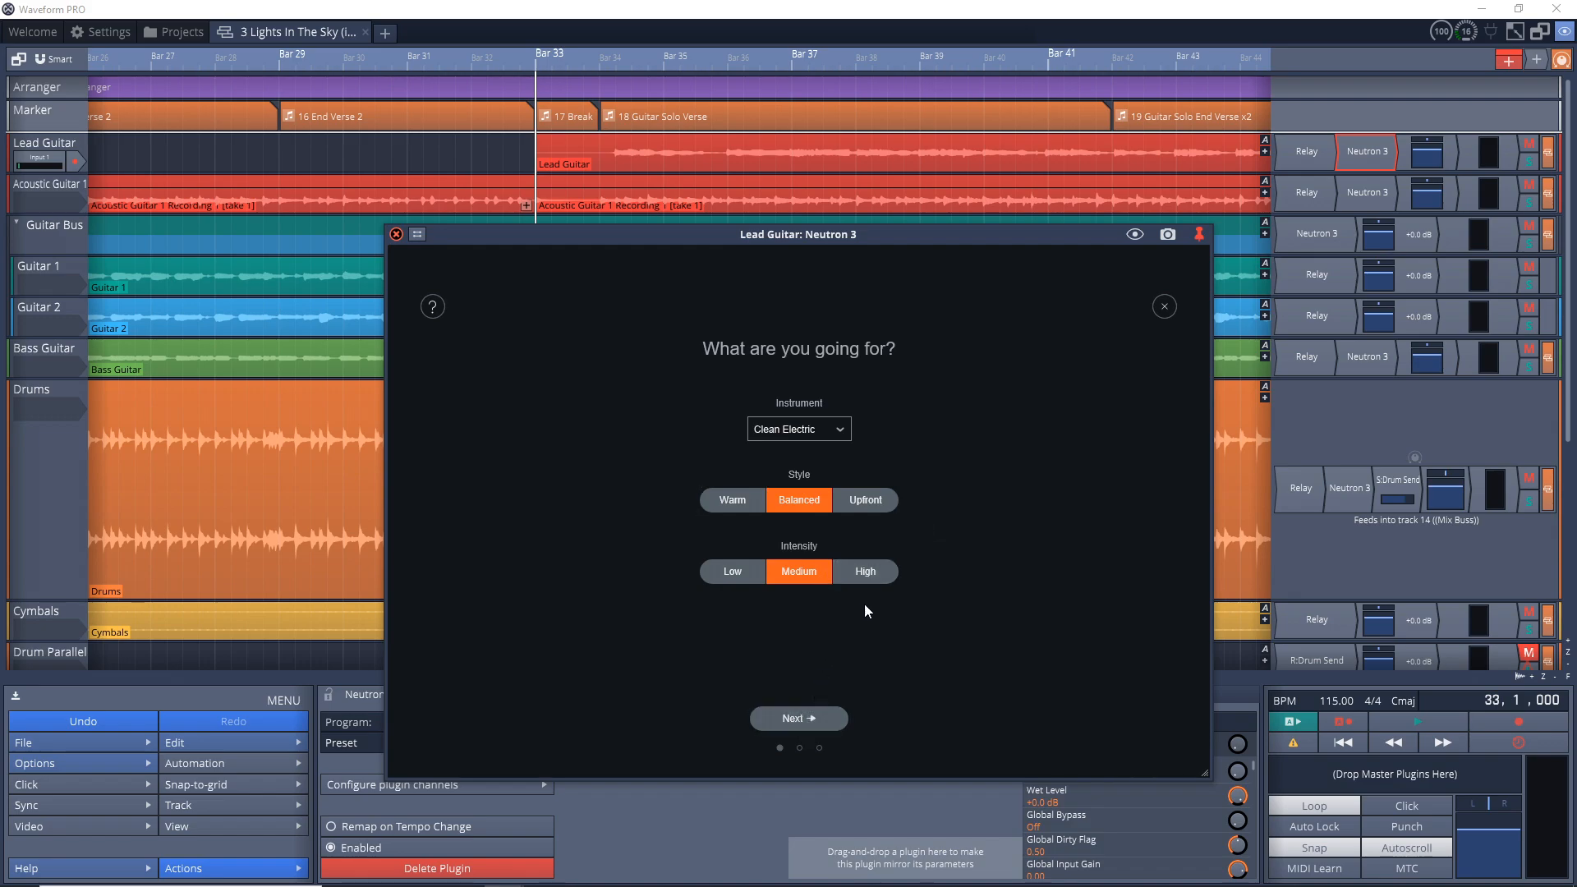
pyautogui.click(869, 501)
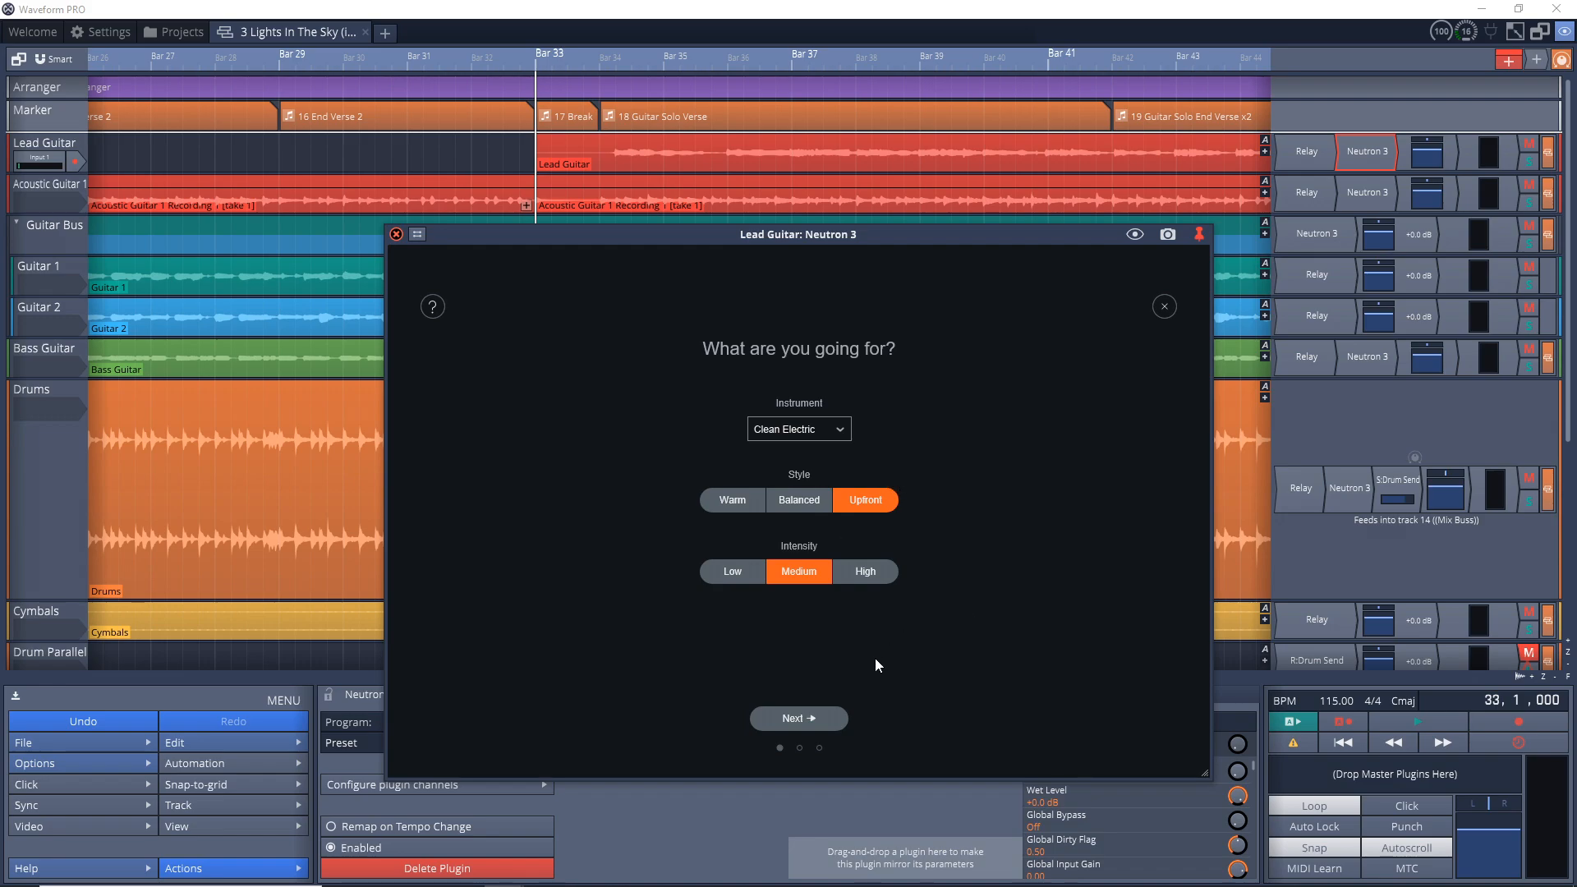
pyautogui.click(795, 720)
pyautogui.press('space')
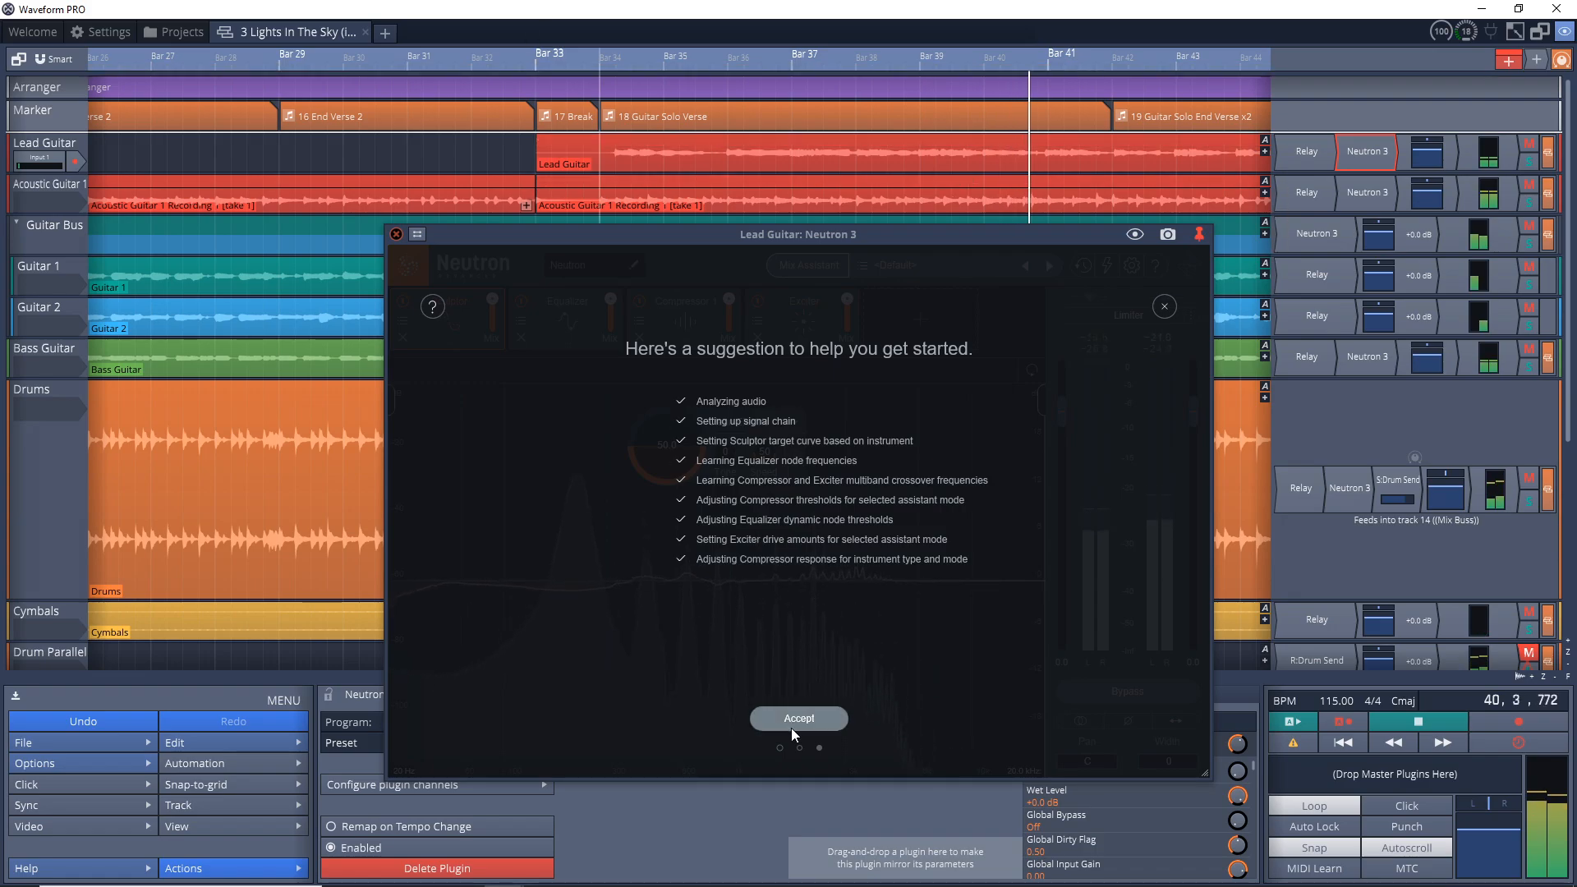
pyautogui.click(792, 726)
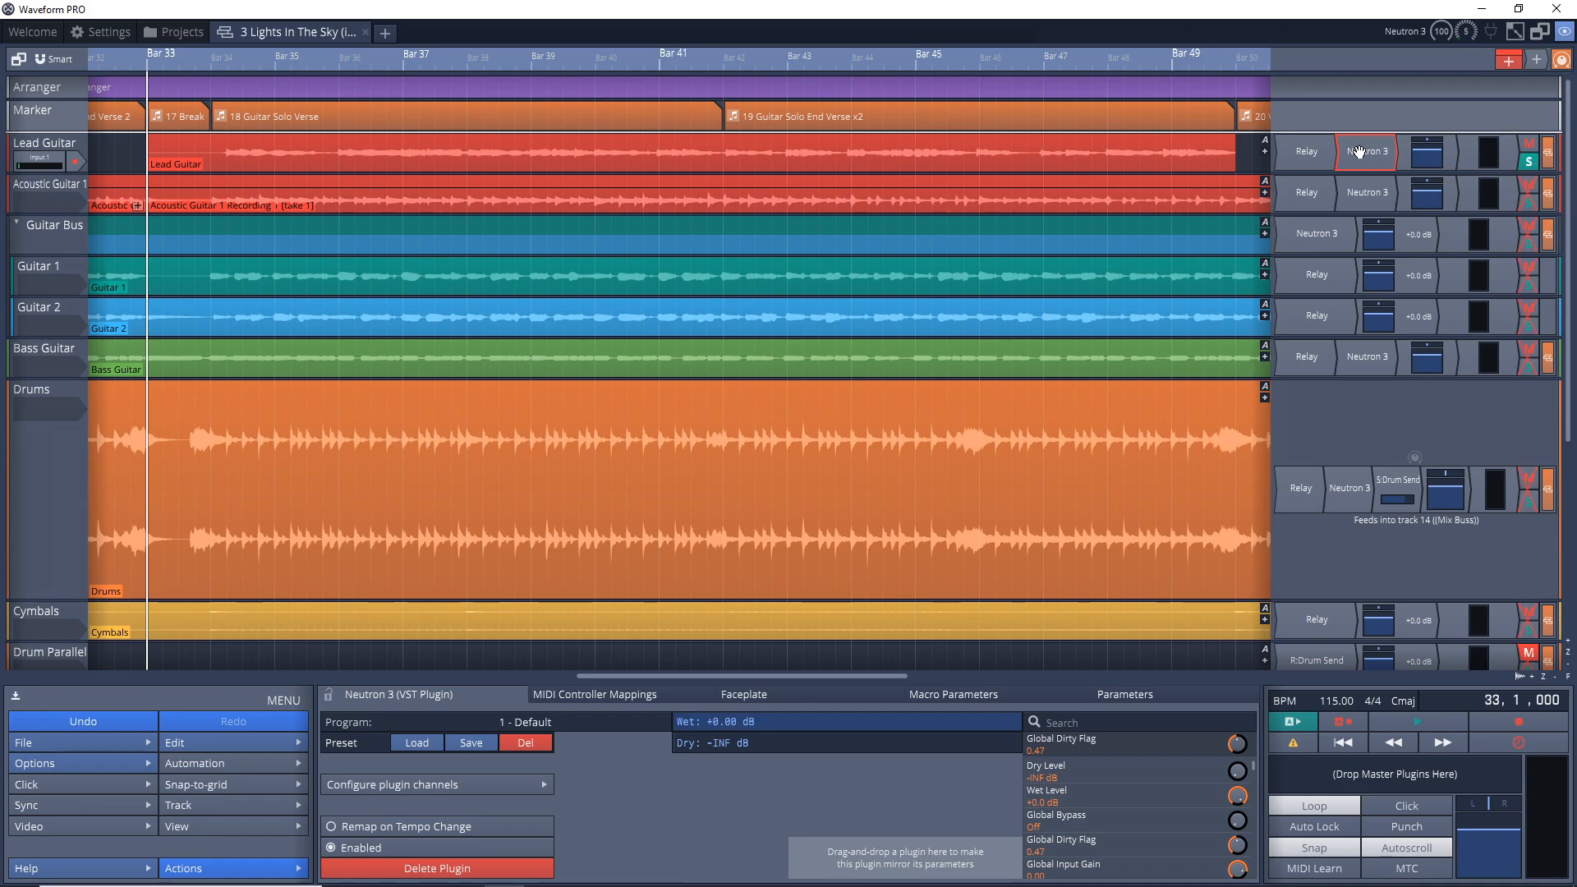
# - Play the soloed Lead Guitar from bar 33, compare it with Neutron 3 bypassed and active, and stop playback
pyautogui.press('space')
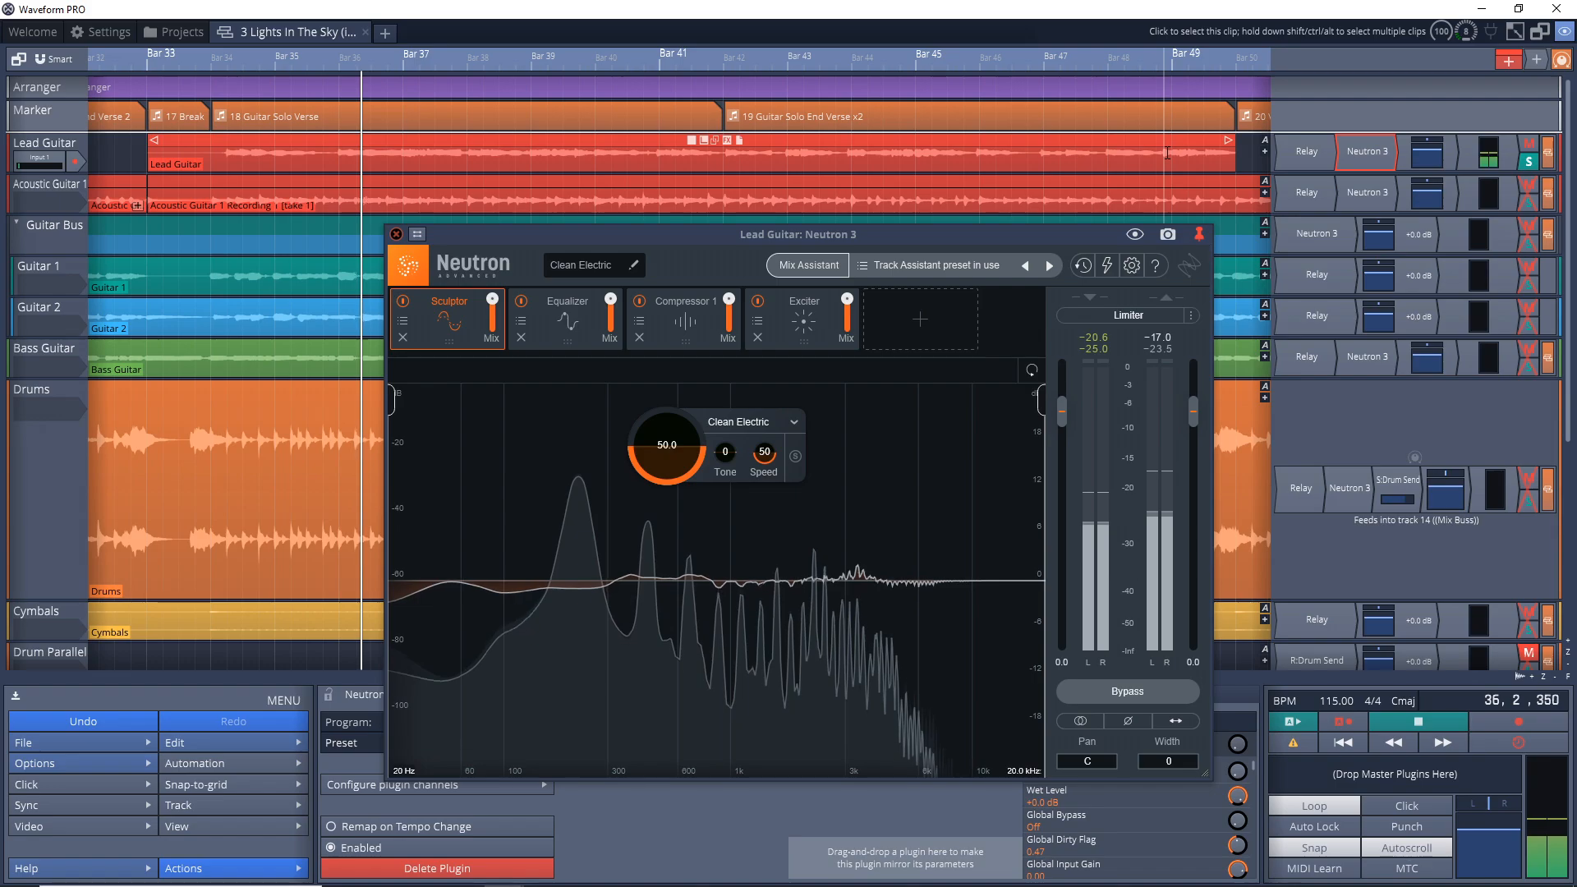
pyautogui.click(1137, 691)
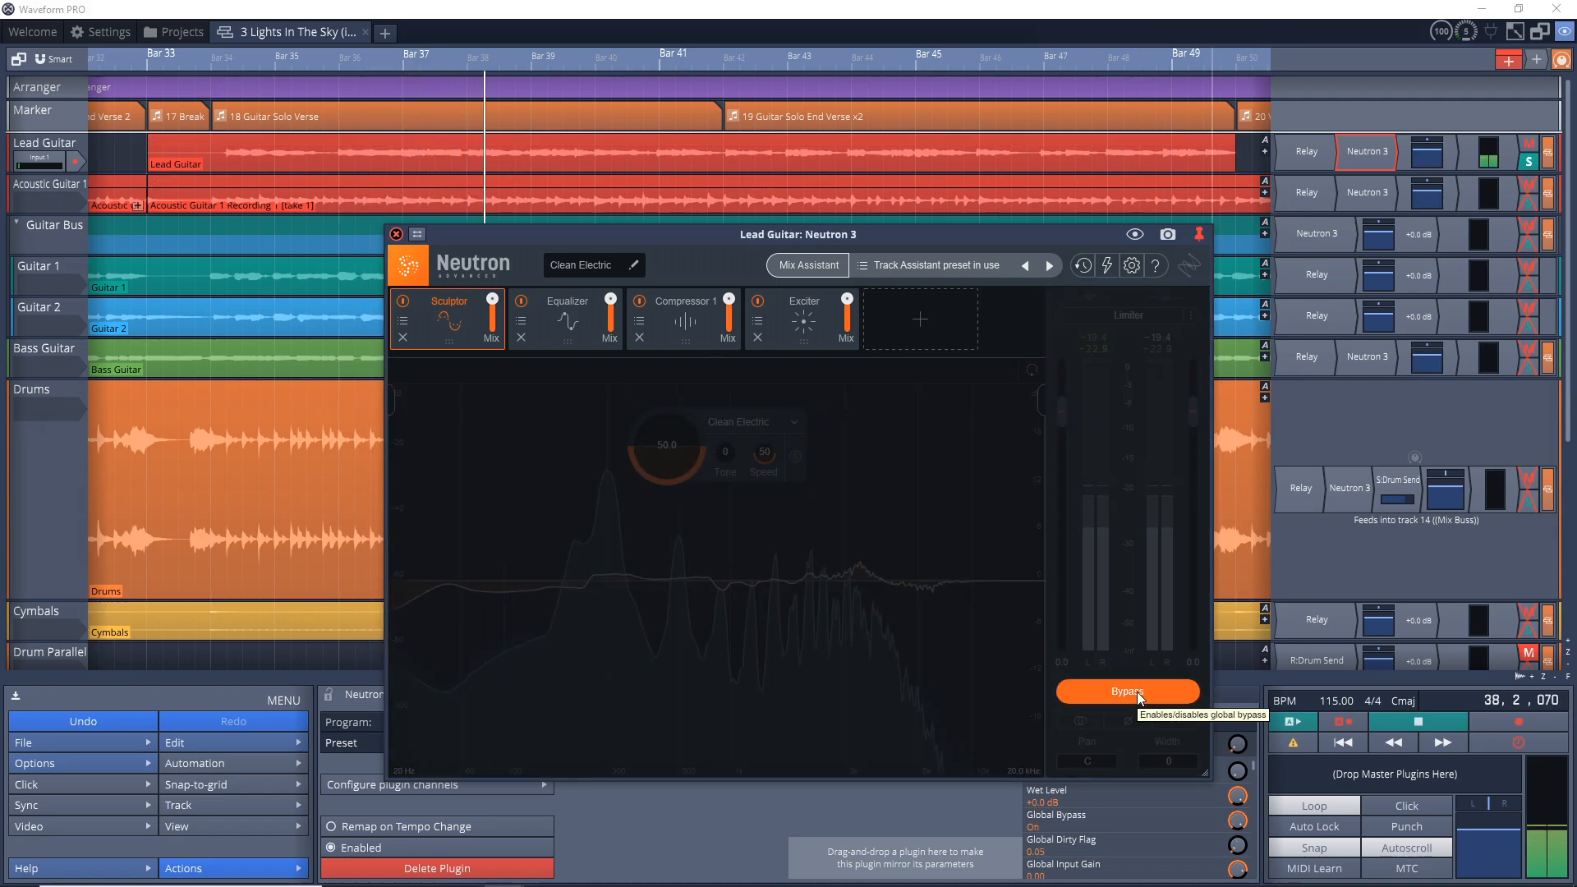
pyautogui.click(1137, 691)
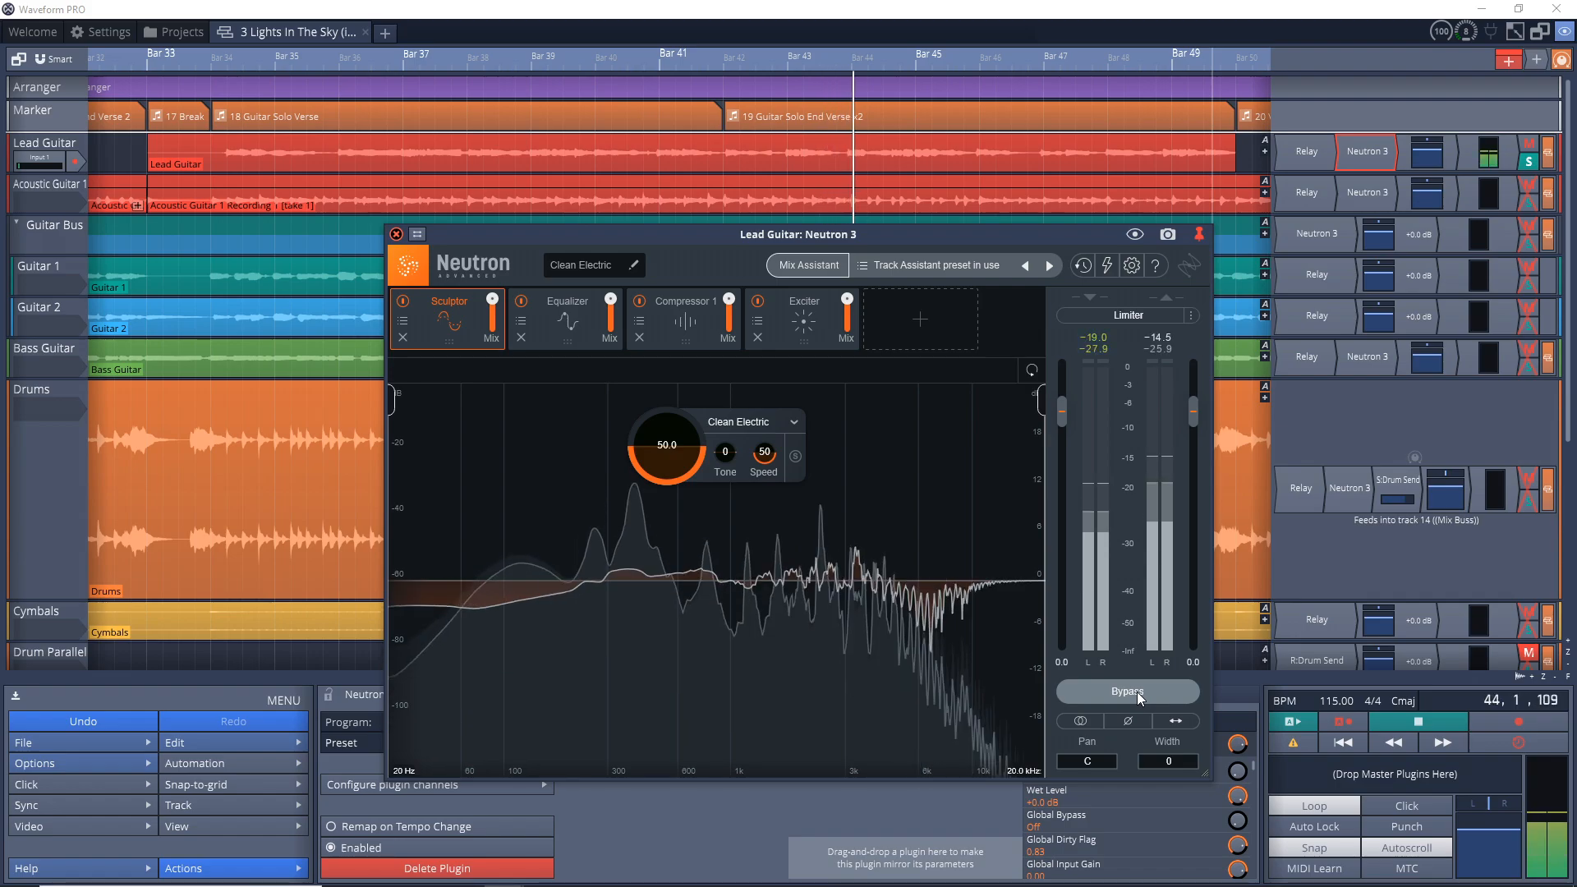
pyautogui.click(1138, 694)
pyautogui.click(1137, 691)
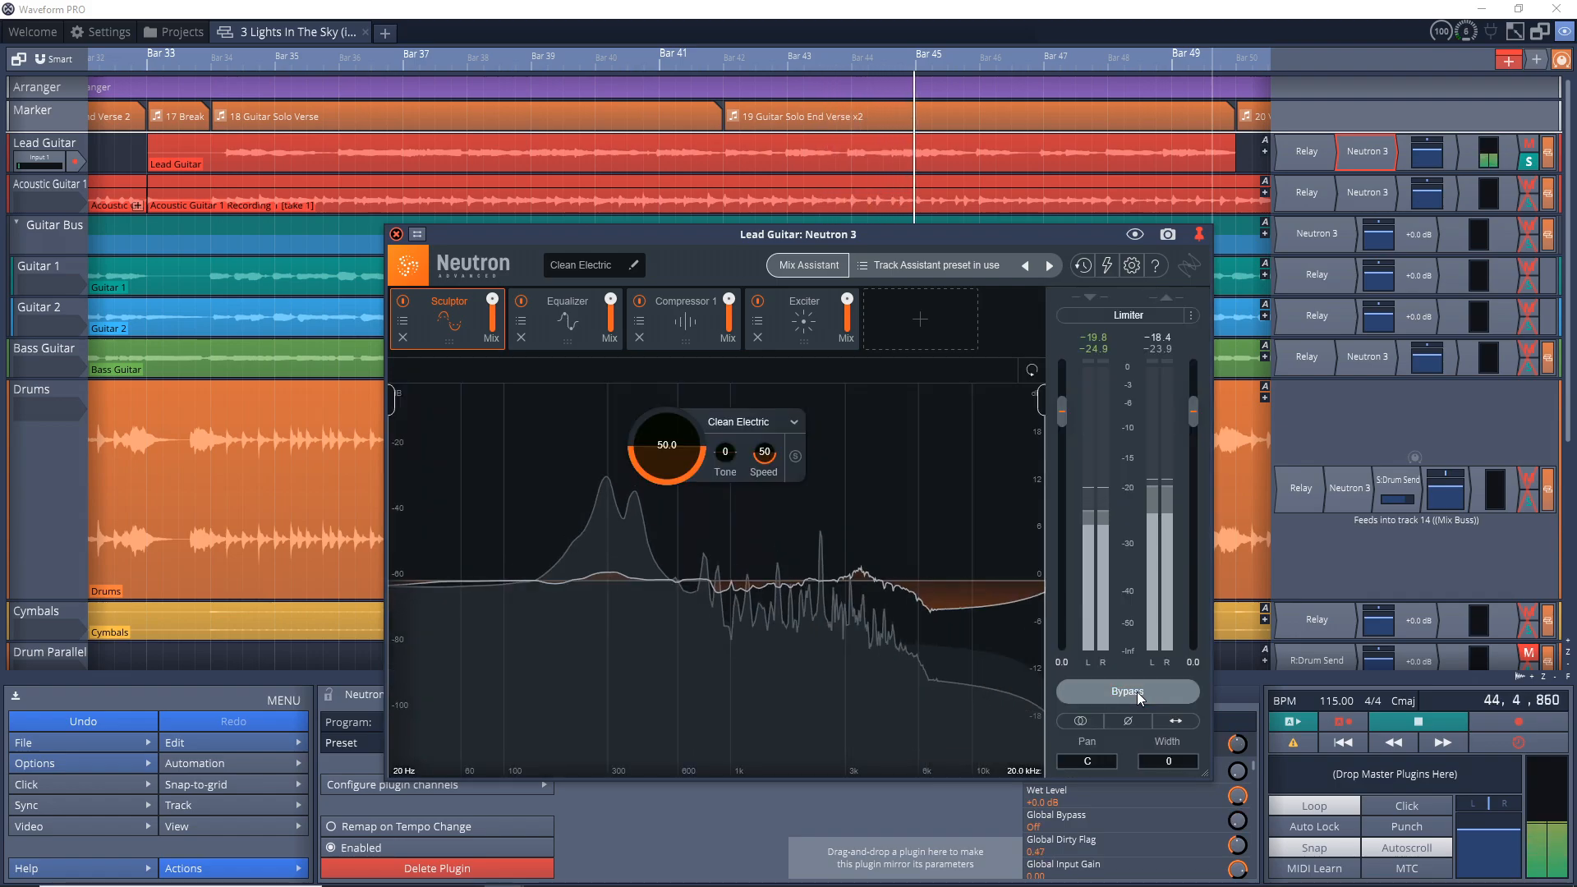
pyautogui.press('space')
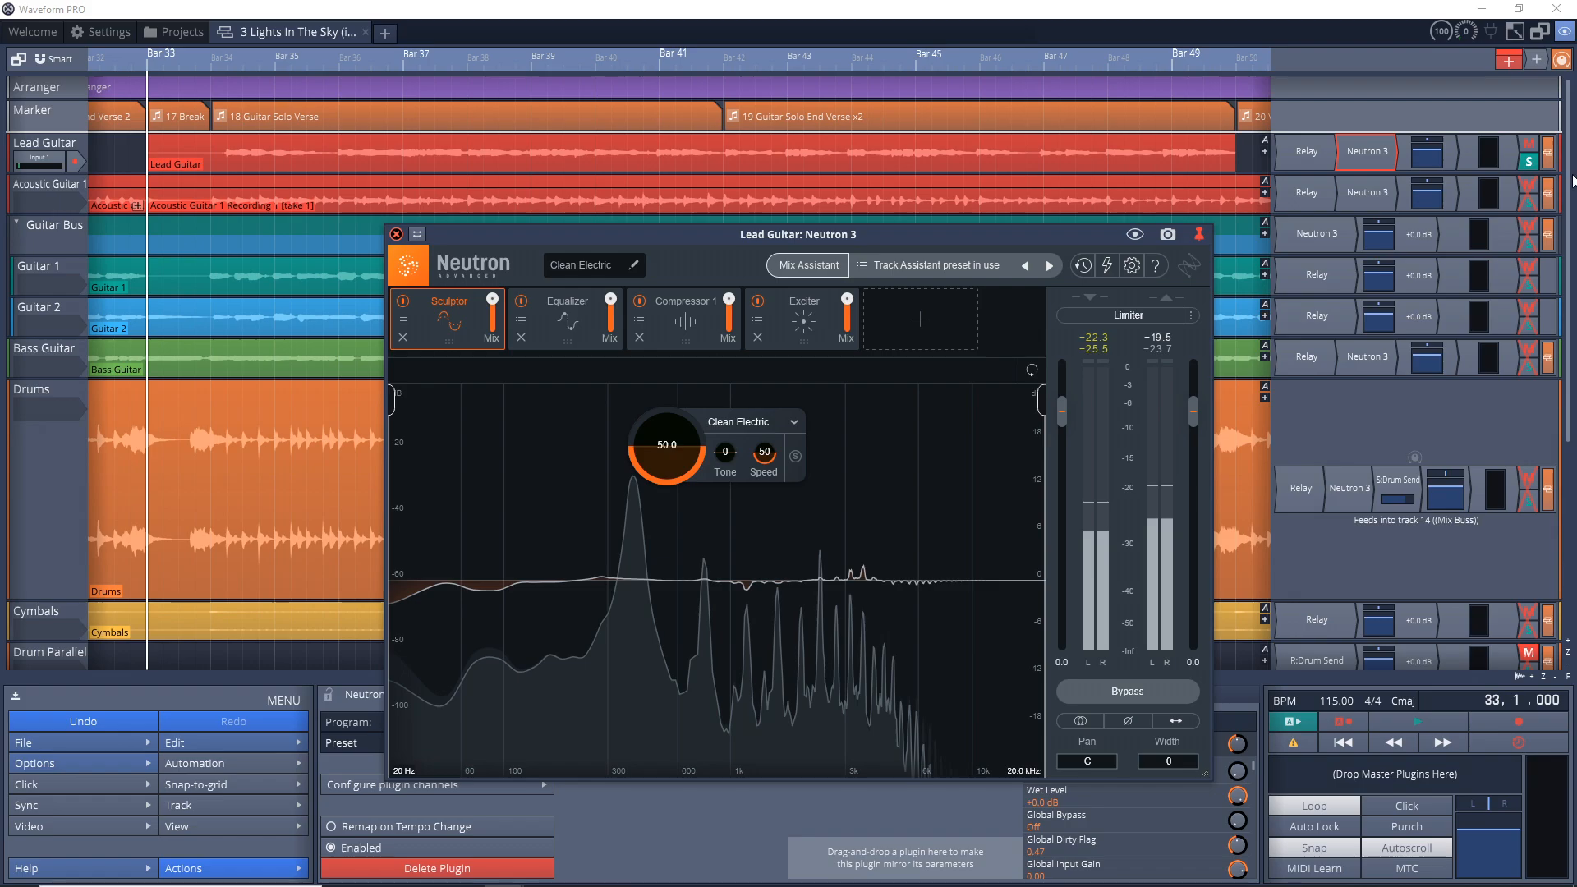
# - Play the full mix from bar 33, set the Lead Guitar Relay gain to about -4.1 dB, and close both plugin windows
pyautogui.click(223, 170)
pyautogui.press('space')
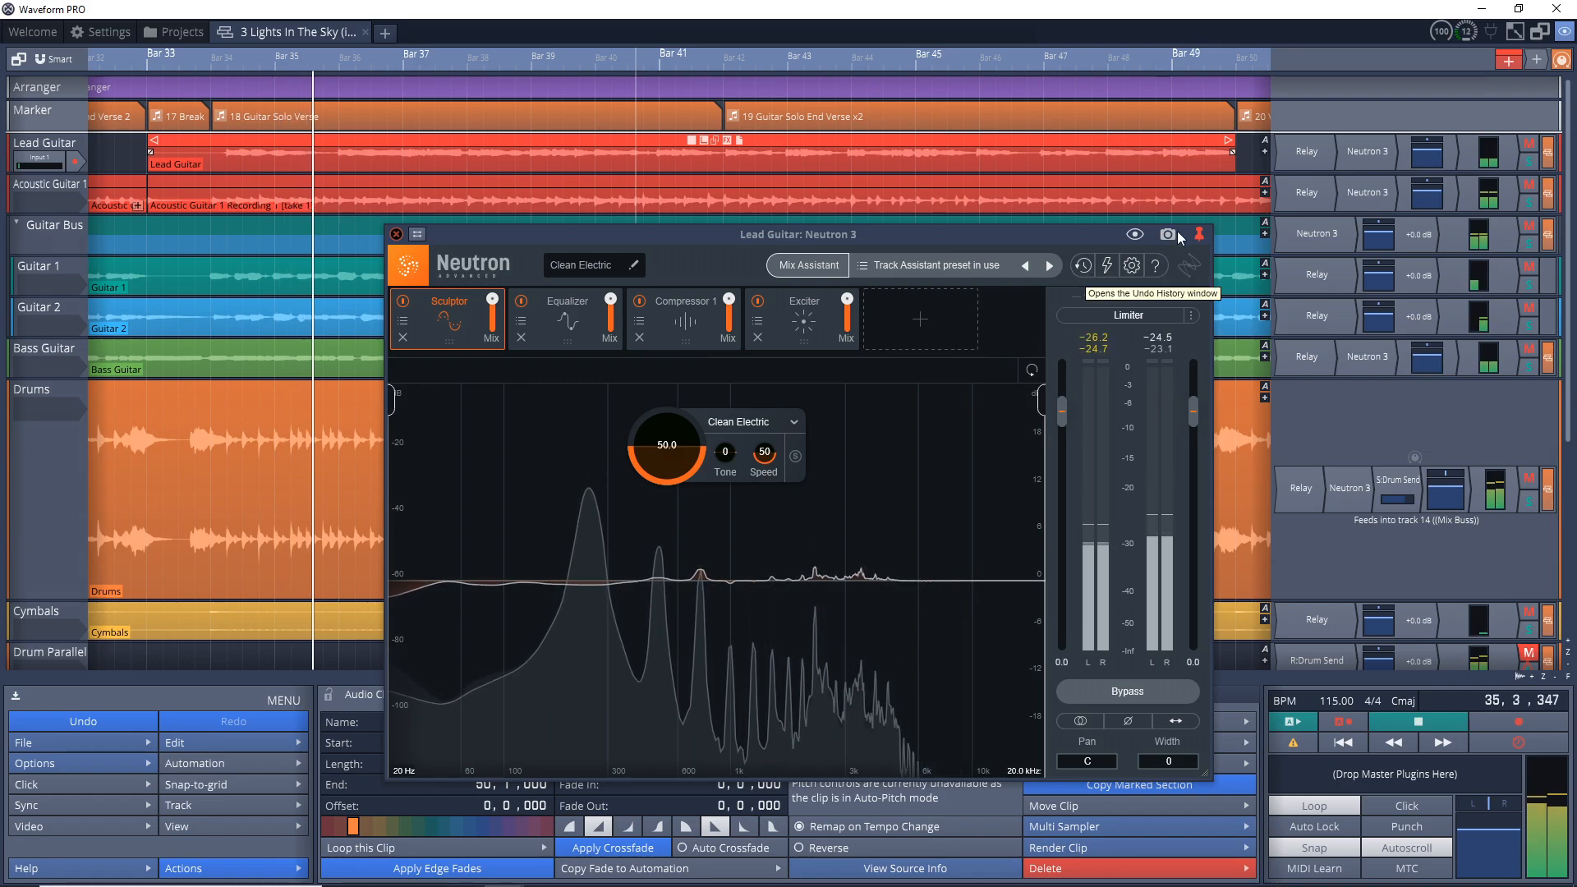
pyautogui.doubleClick(1287, 164)
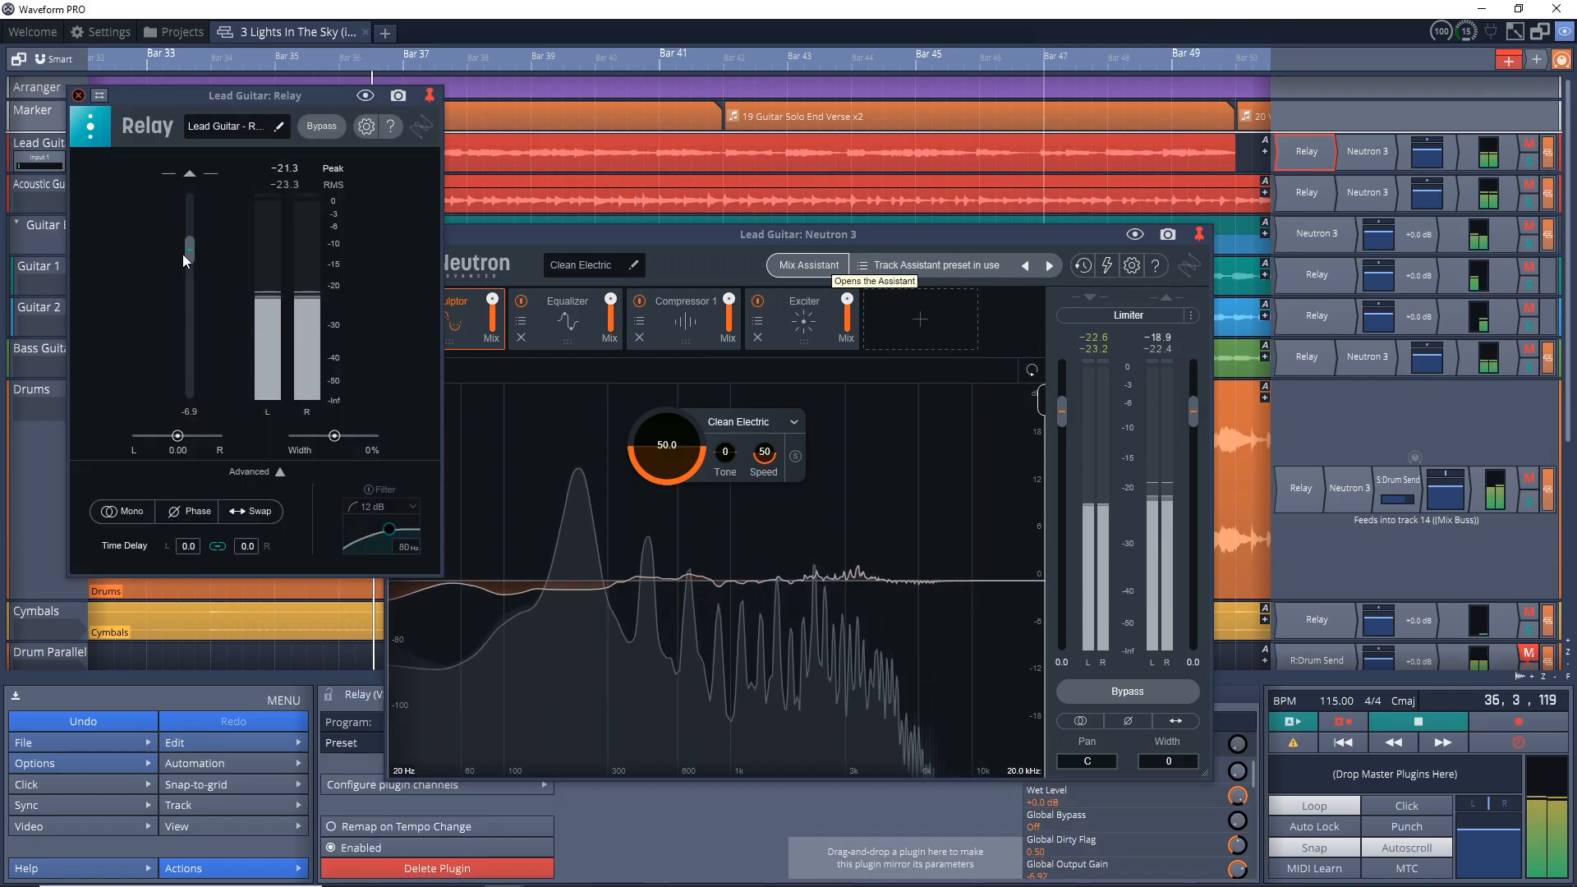
pyautogui.moveTo(191, 256); pyautogui.dragTo(195, 249)
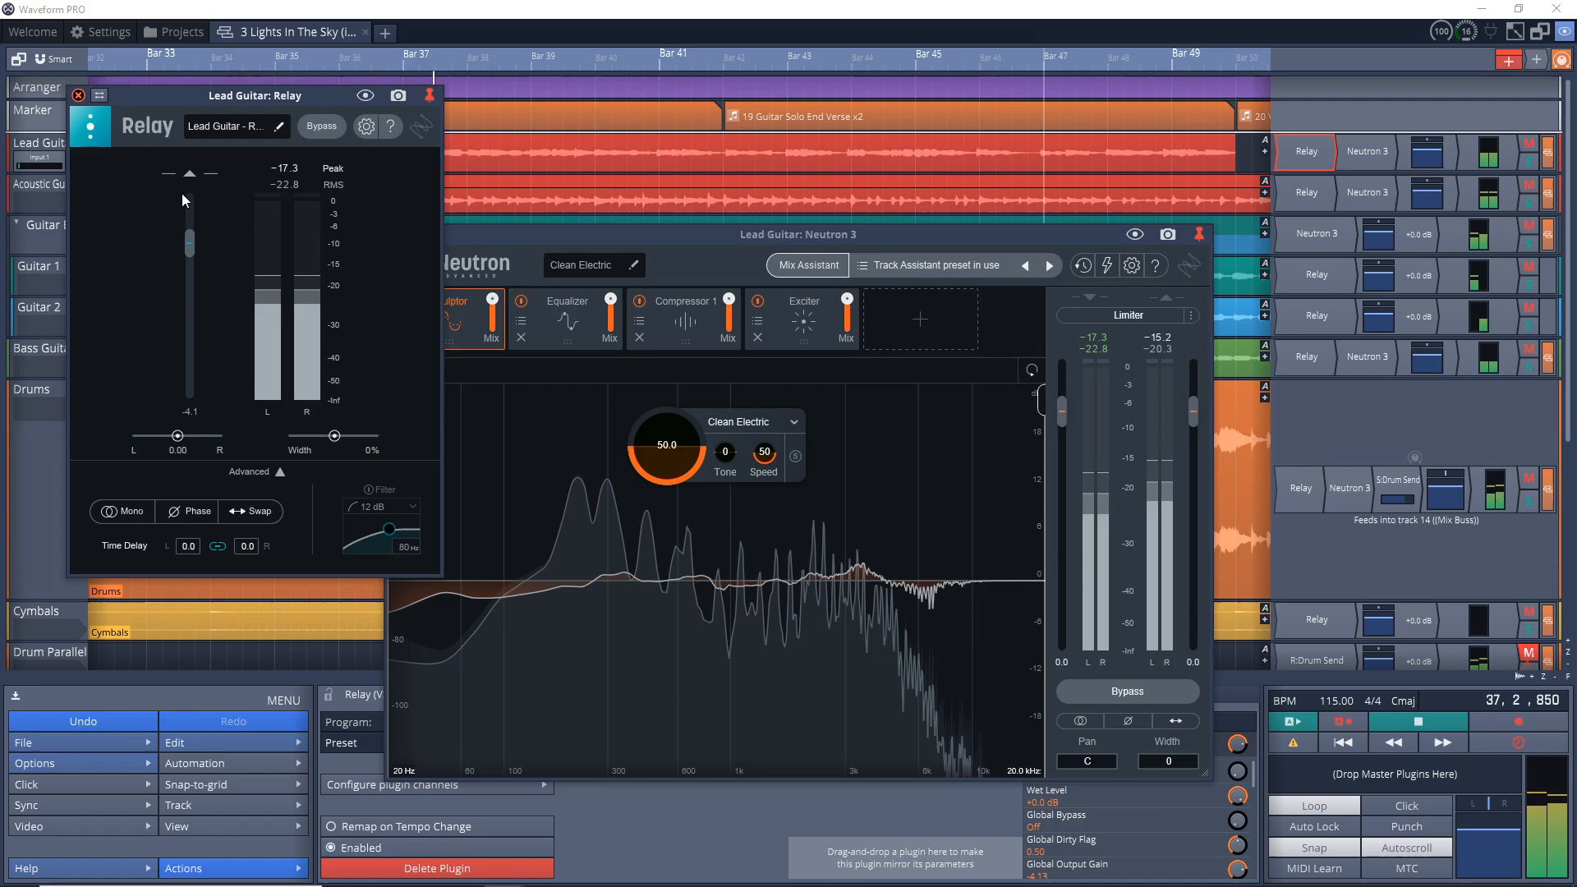
pyautogui.click(78, 96)
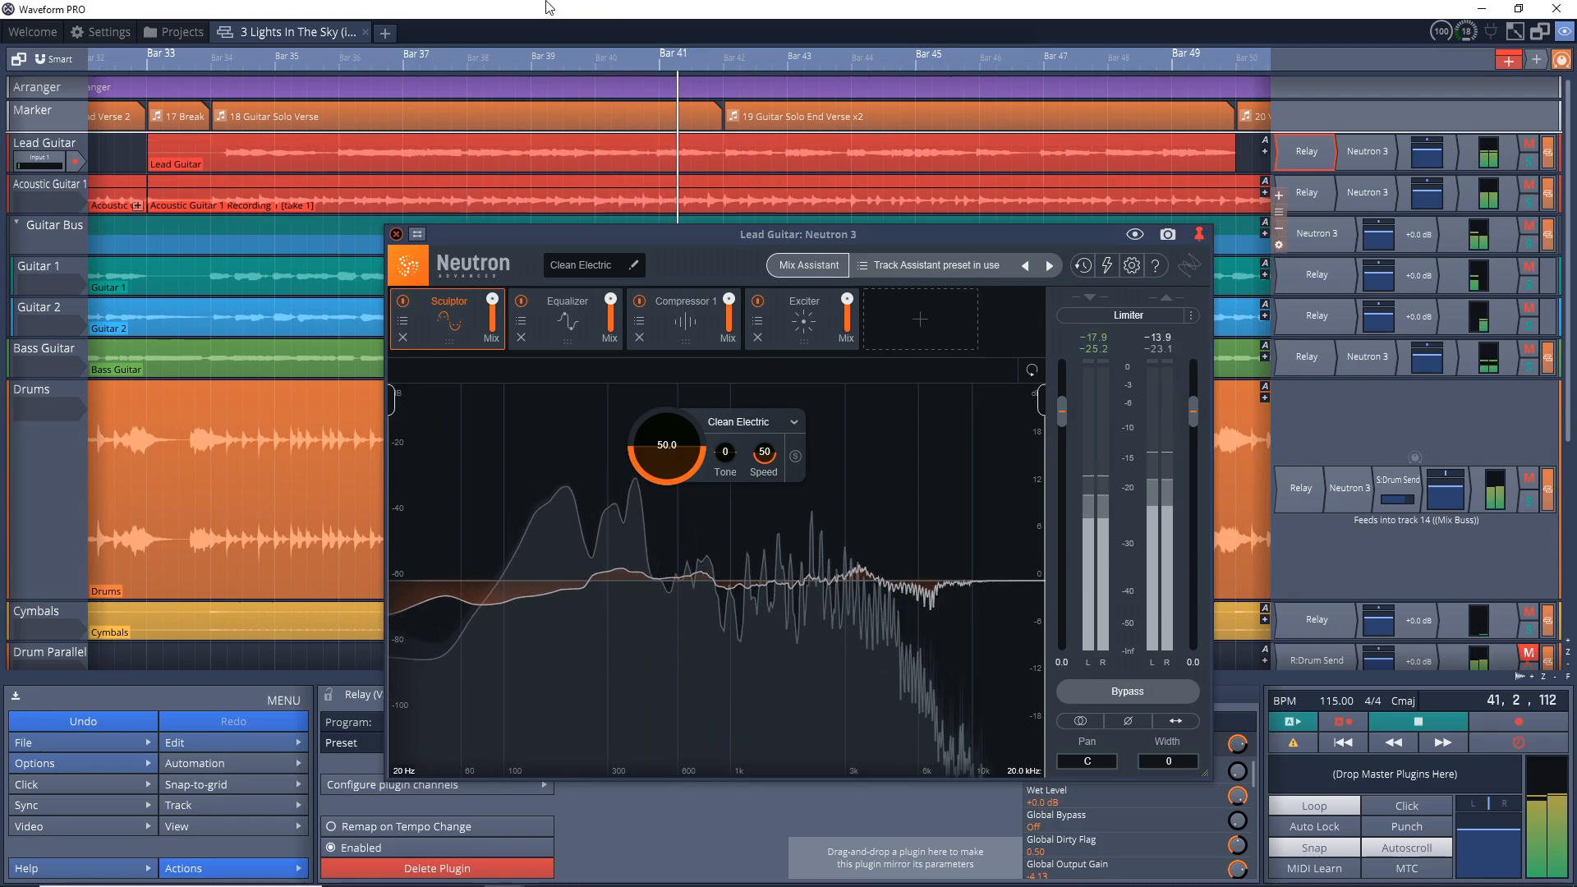
pyautogui.press('space')
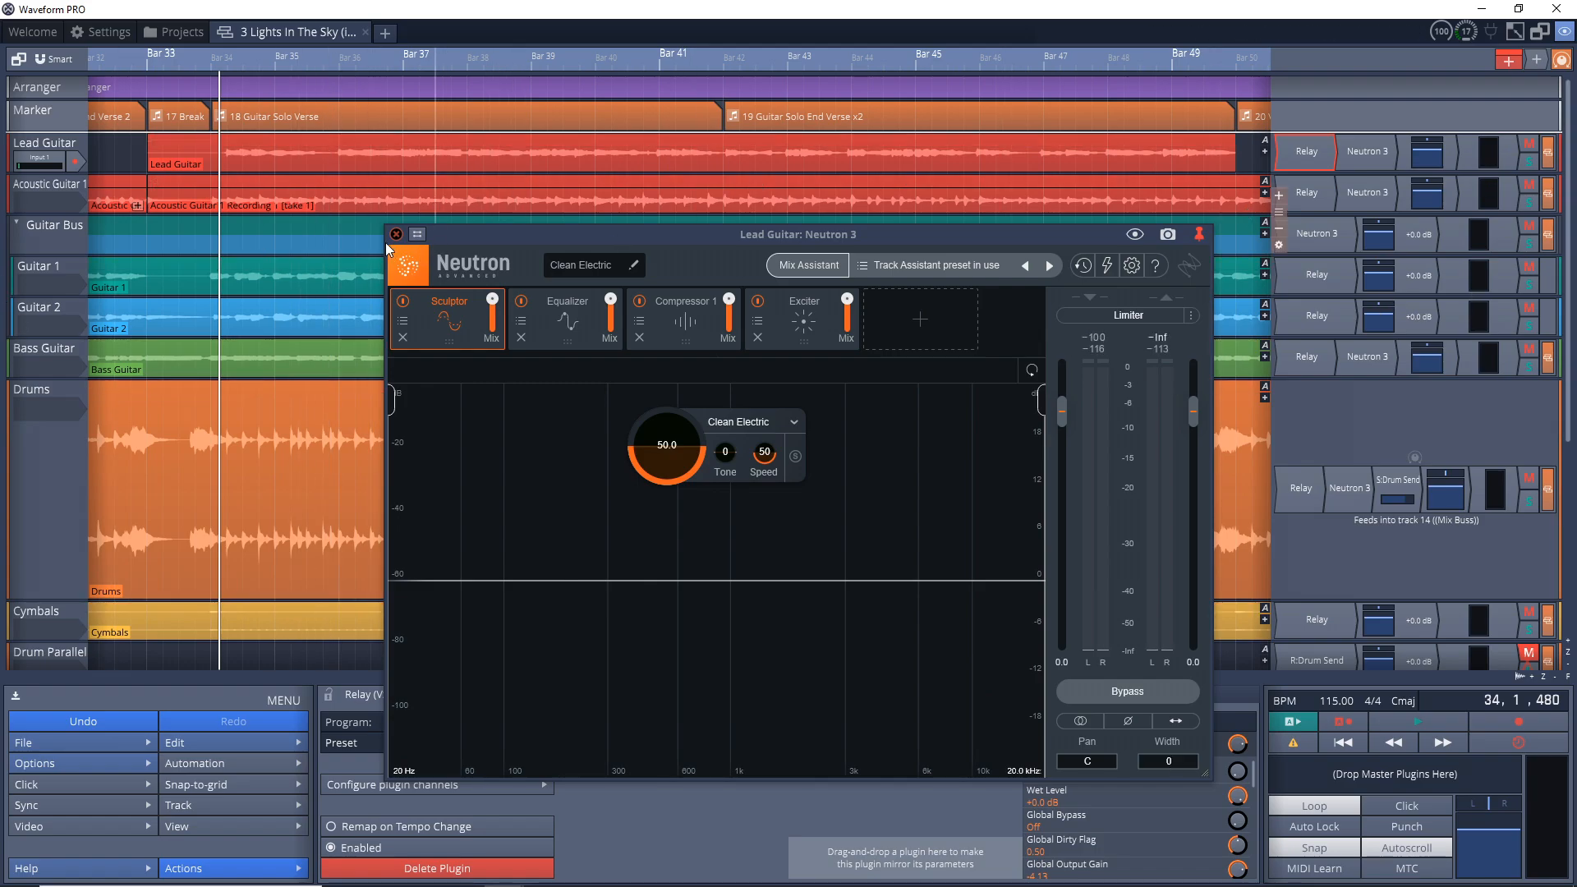
pyautogui.click(396, 234)
# - Insert Neoverb on Reverb Send 1 after the Vox To Parallel return, and mute Reverb Send 2
pyautogui.scroll(-3, 16, 503)
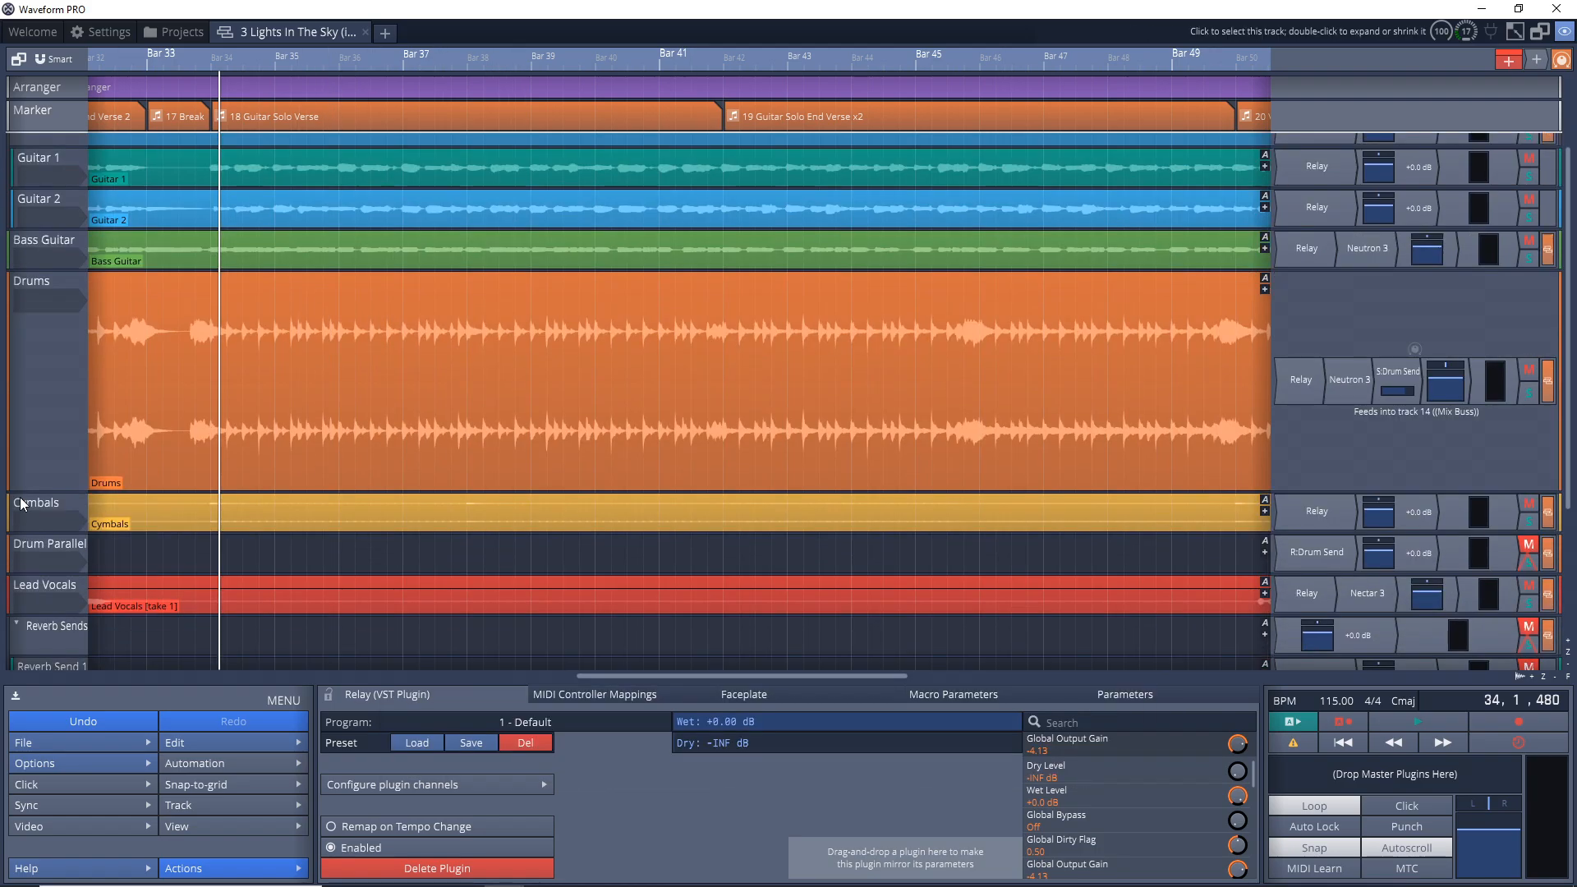
pyautogui.scroll(-5, 20, 503)
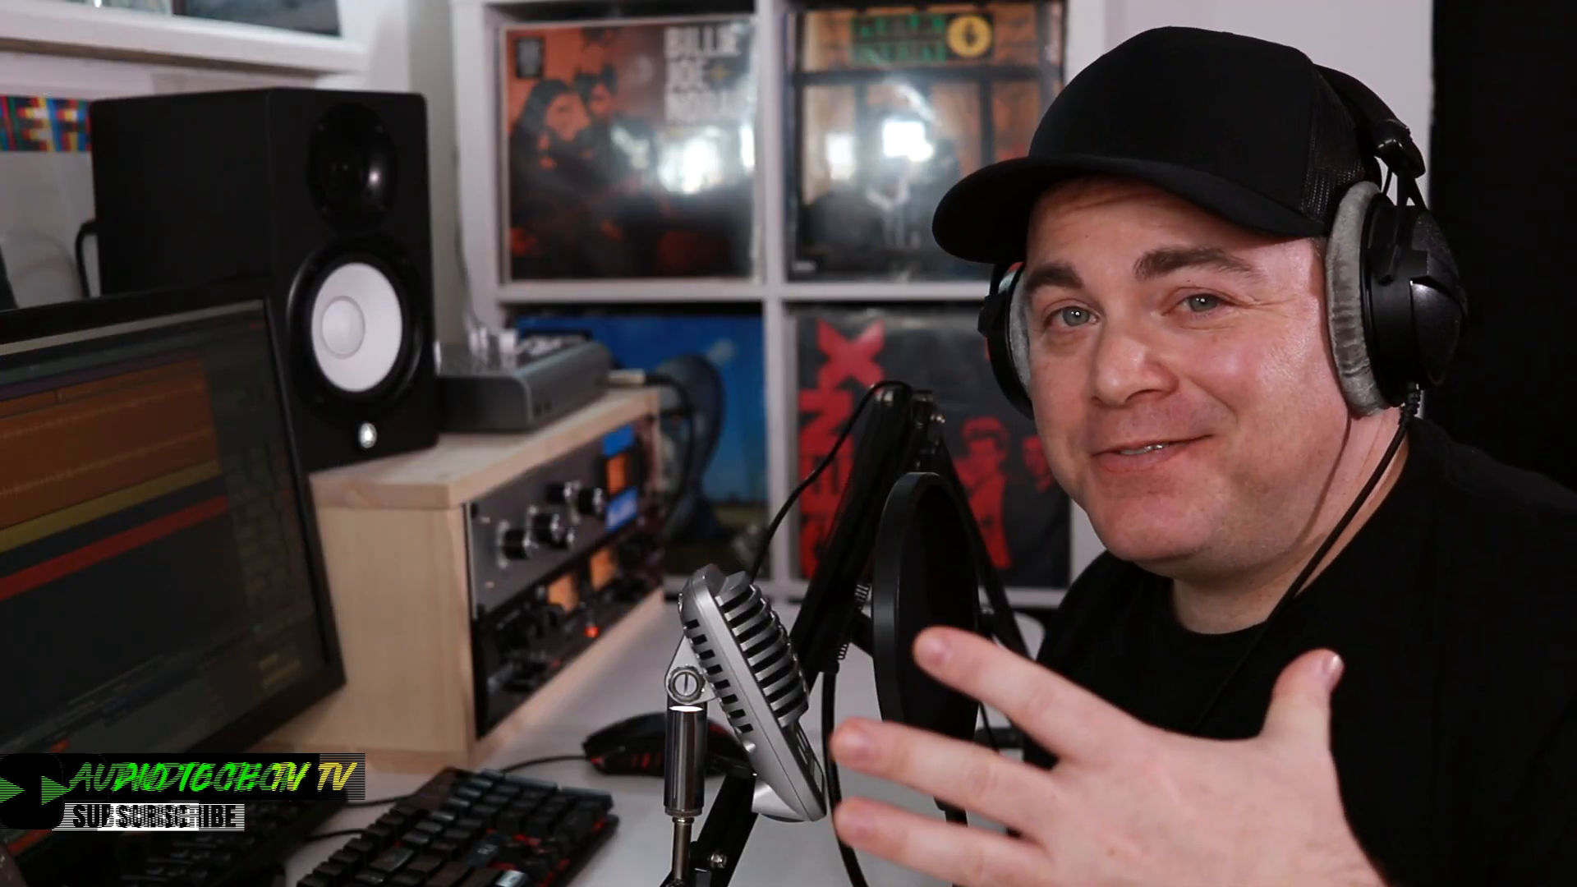
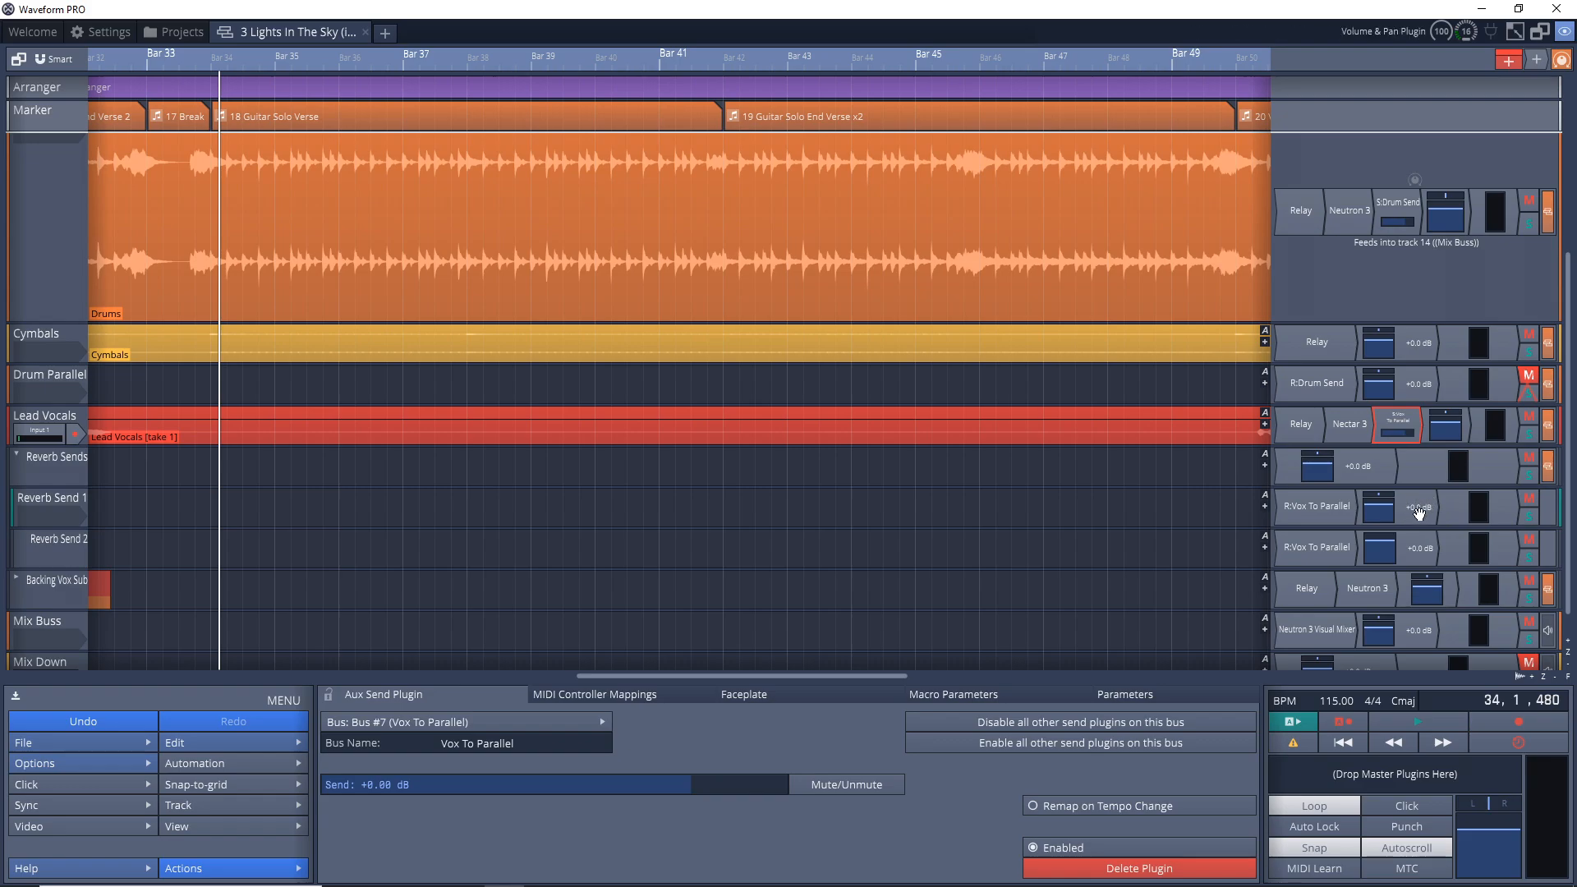
pyautogui.rightClick(1419, 513)
pyautogui.click(1431, 564)
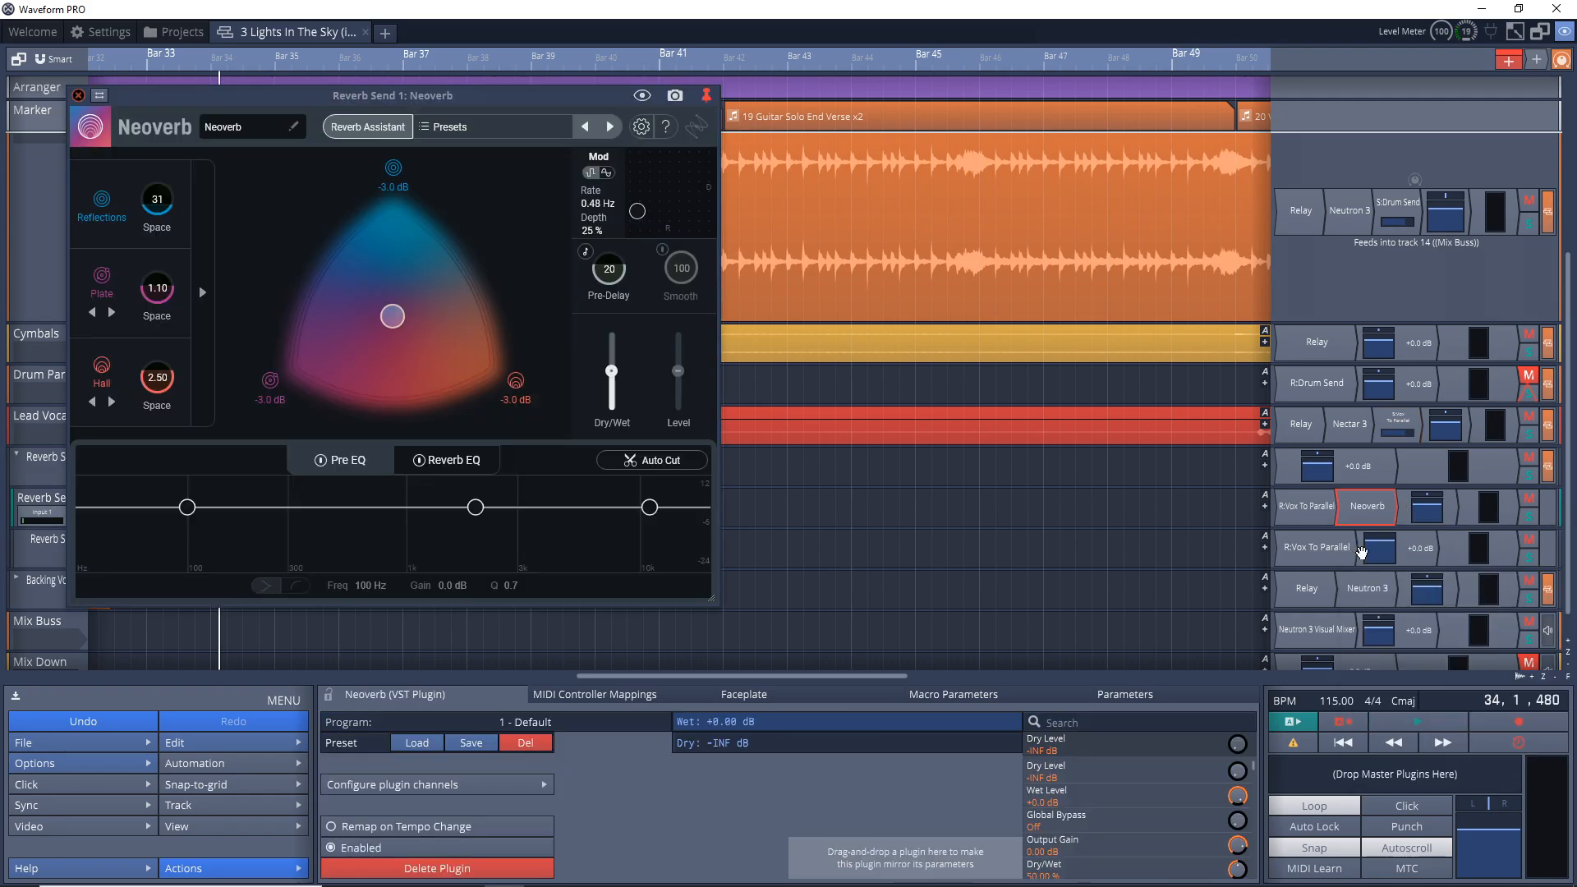
pyautogui.click(1529, 540)
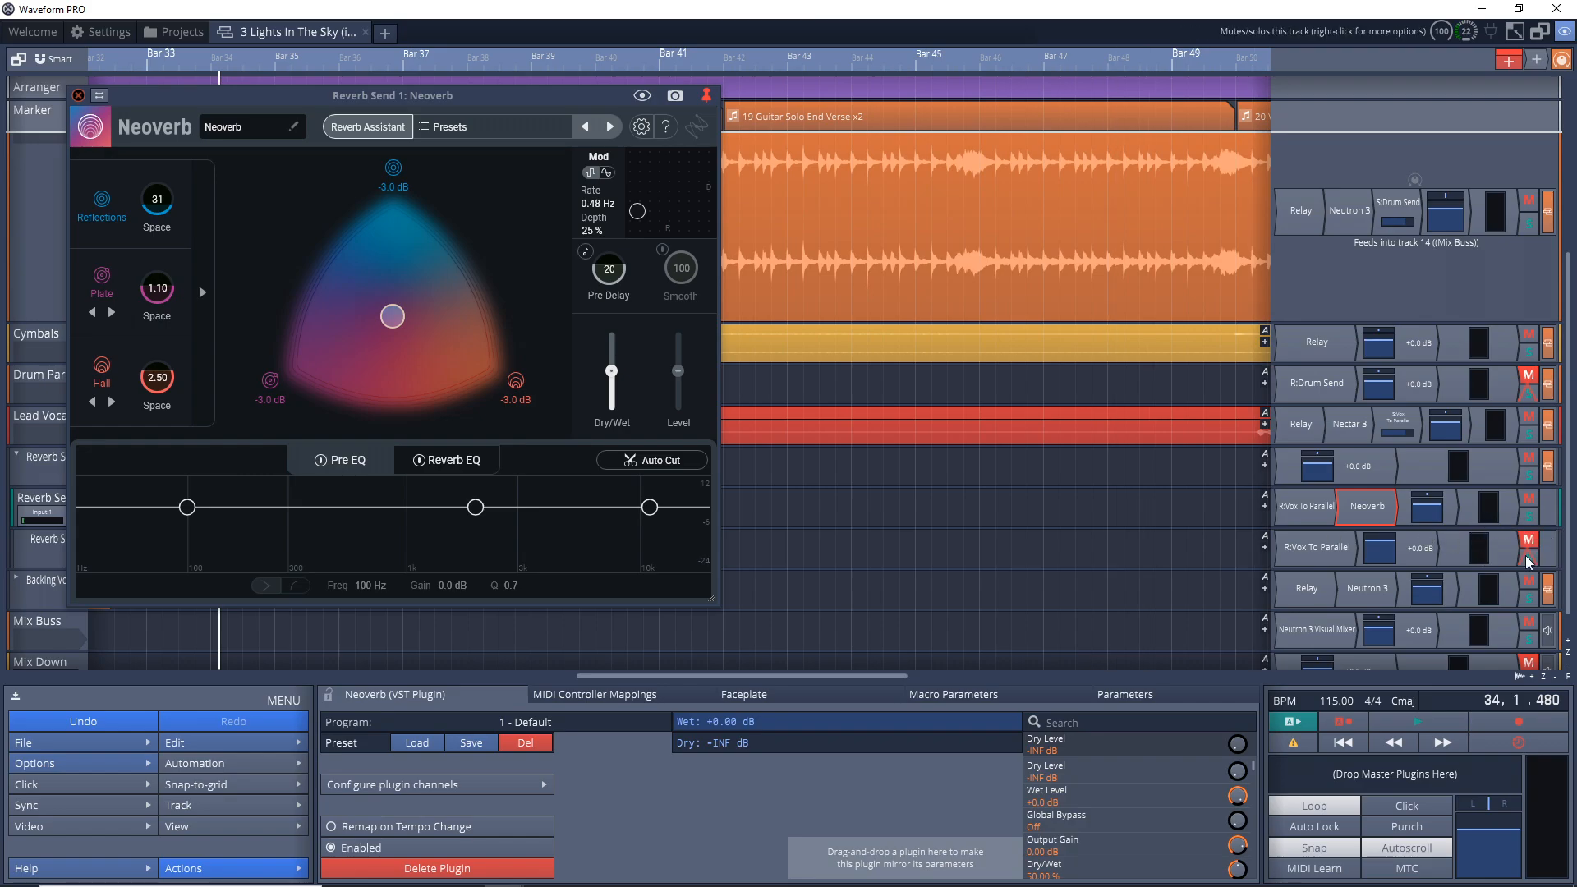
pyautogui.moveTo(460, 95); pyautogui.dragTo(849, 230)
# - Look through the Vocals presets of Neoverb on Reverb Send 1
pyautogui.click(895, 260)
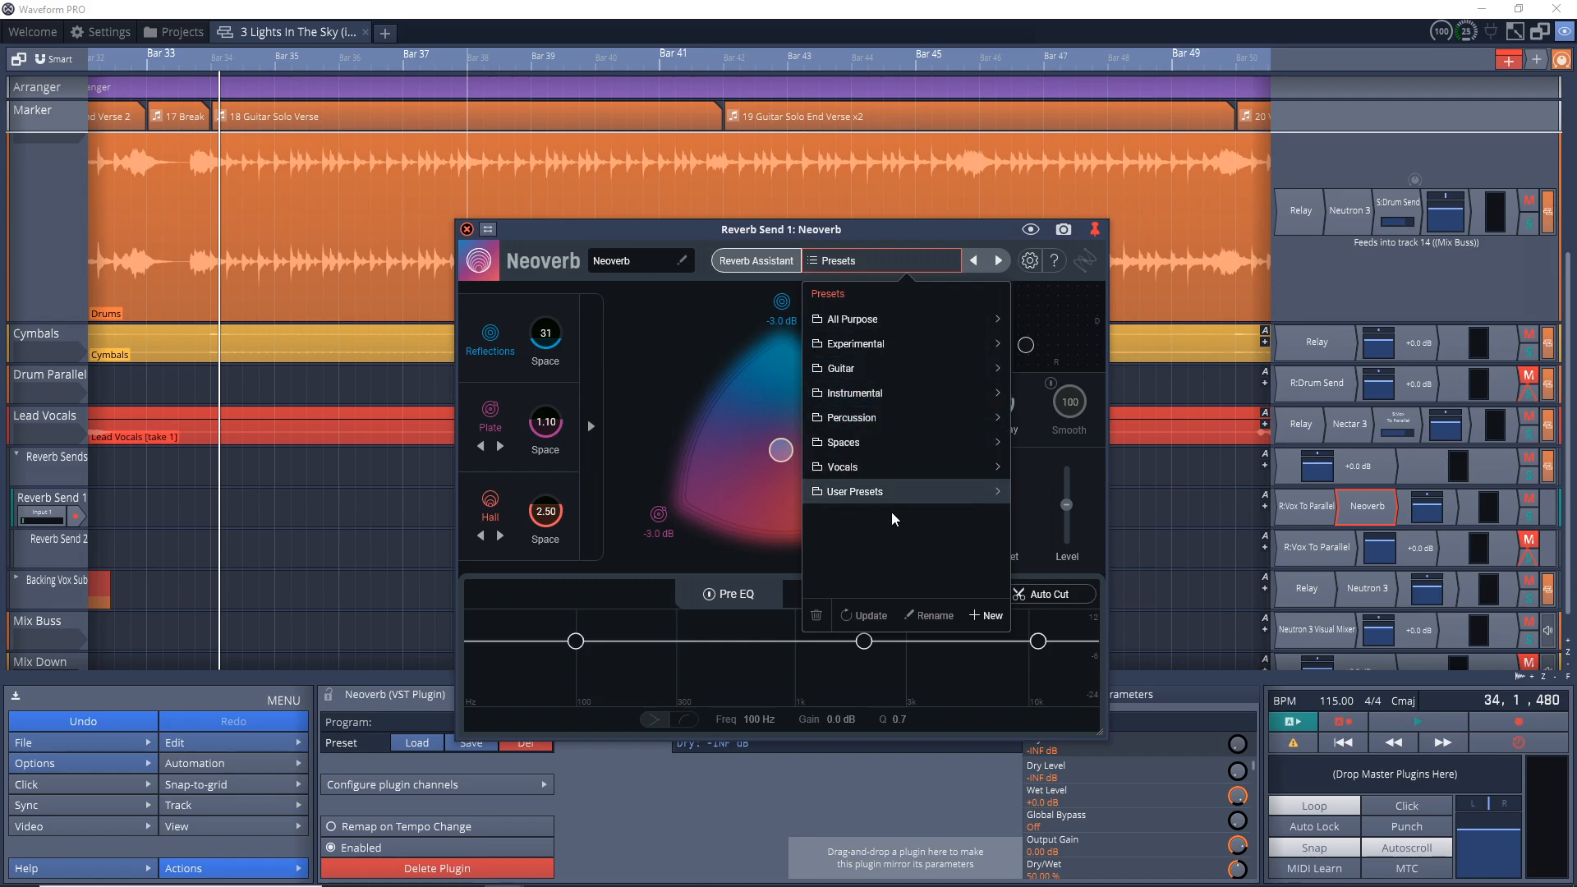
pyautogui.click(950, 467)
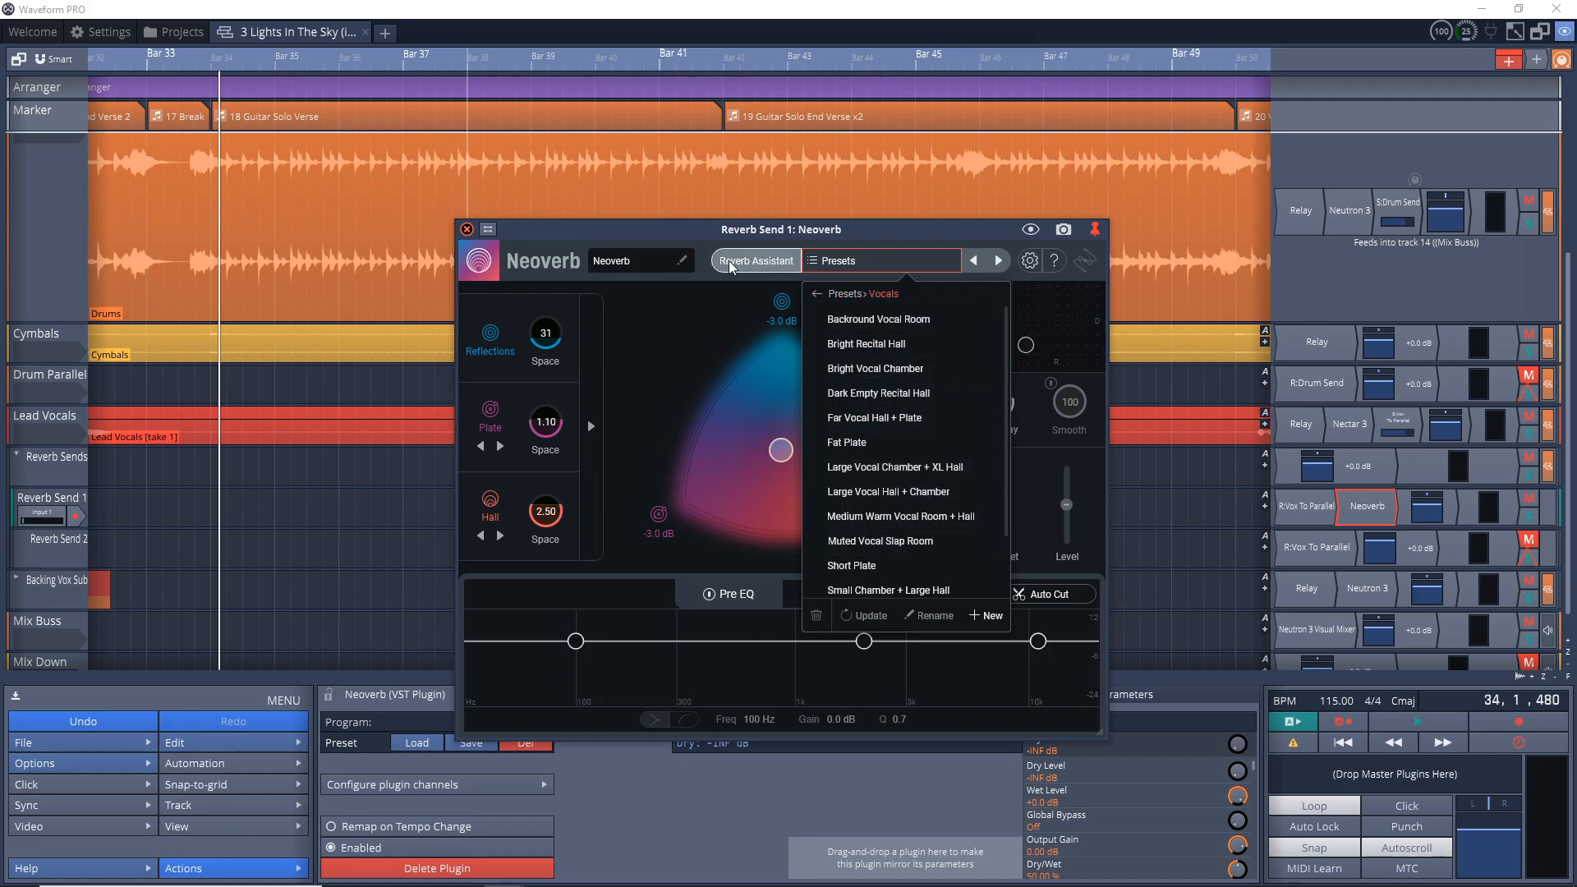
pyautogui.click(912, 265)
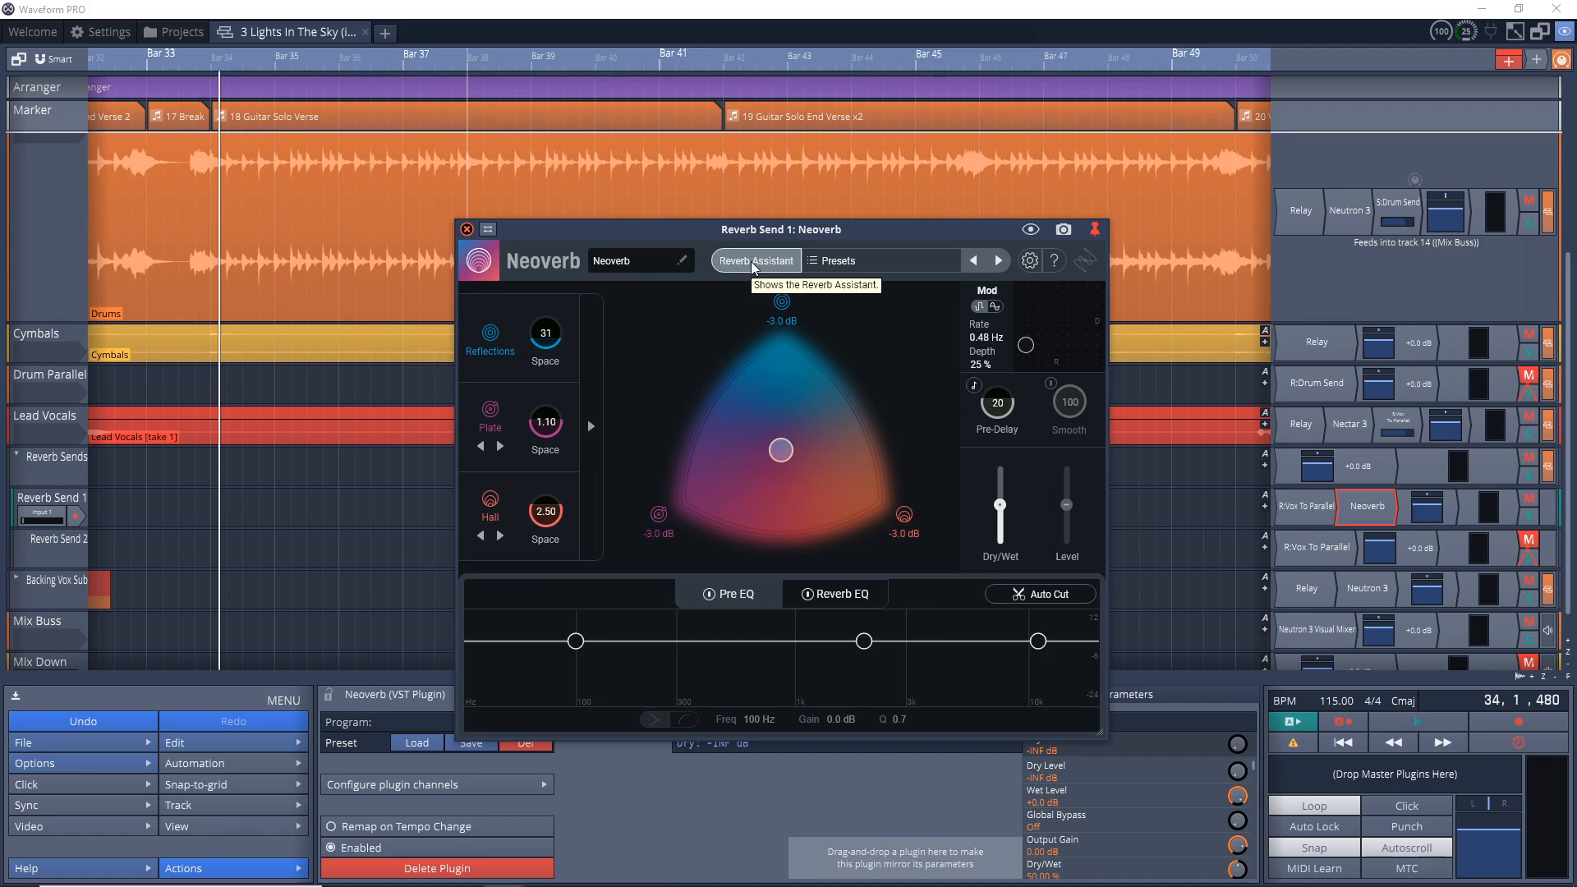
# - Set up the Reverb Assistant on Reverb Send 1 with size L, Airy tone and Dry/Wet 100, and start its analysis
pyautogui.click(754, 262)
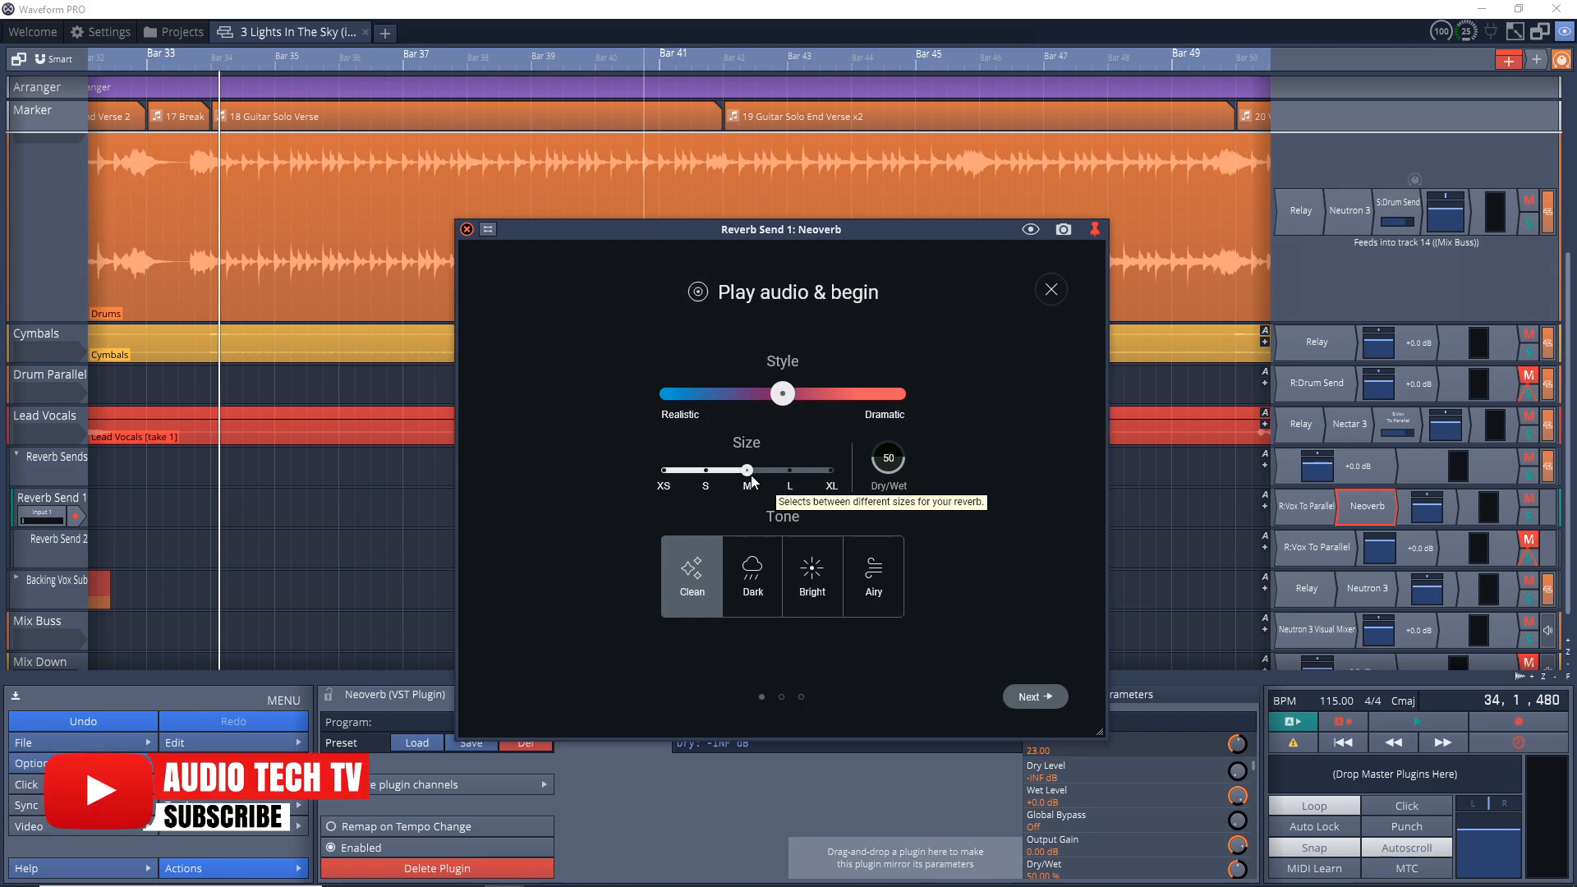
pyautogui.moveTo(752, 475); pyautogui.dragTo(790, 475)
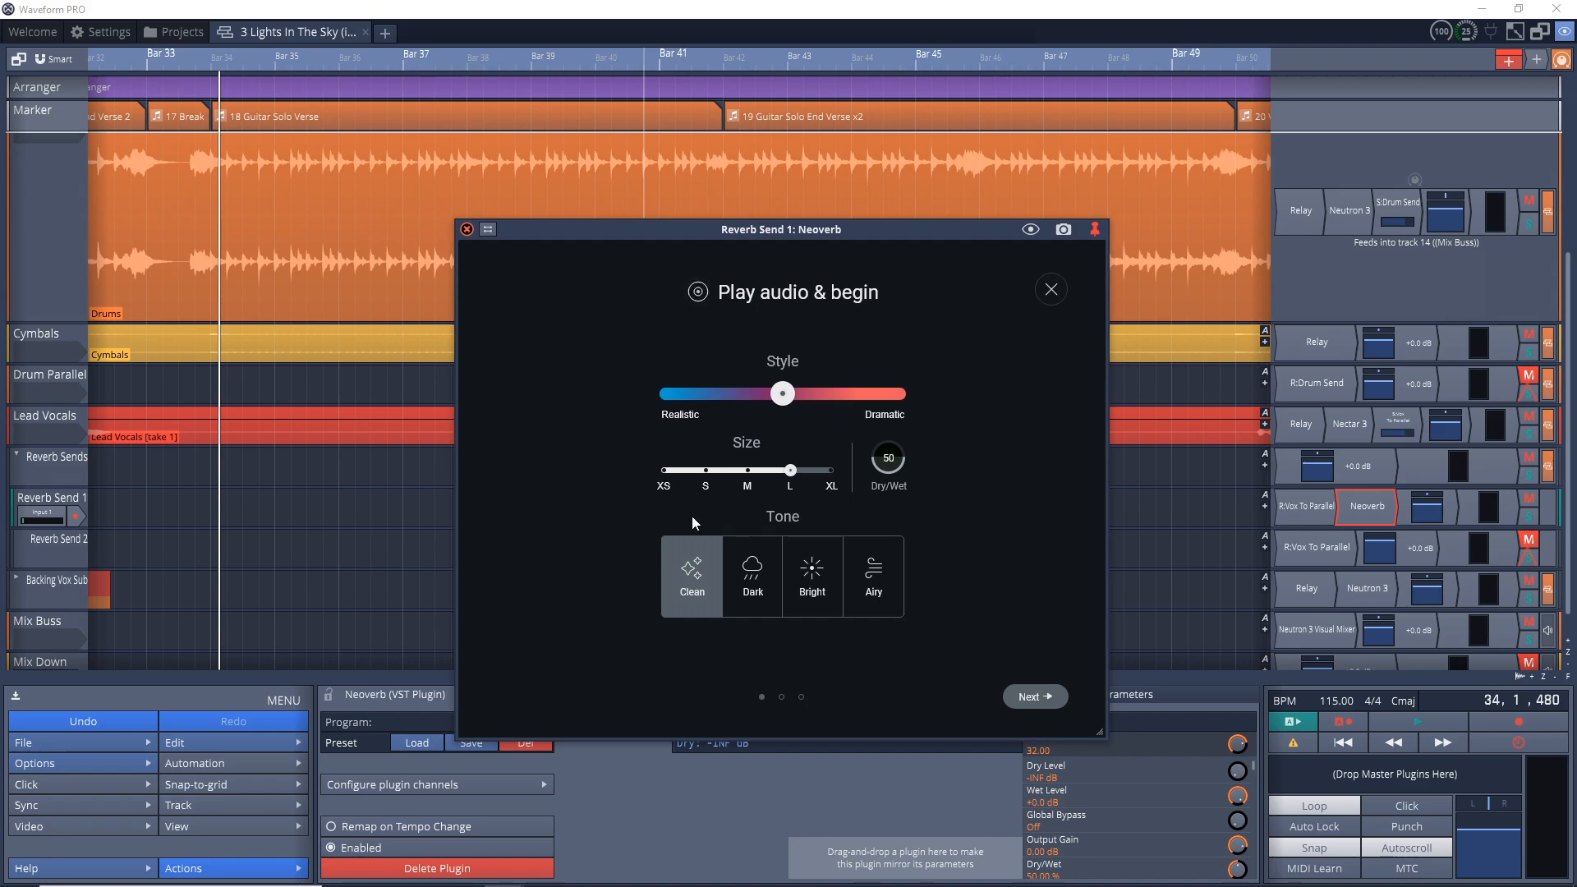
pyautogui.click(889, 589)
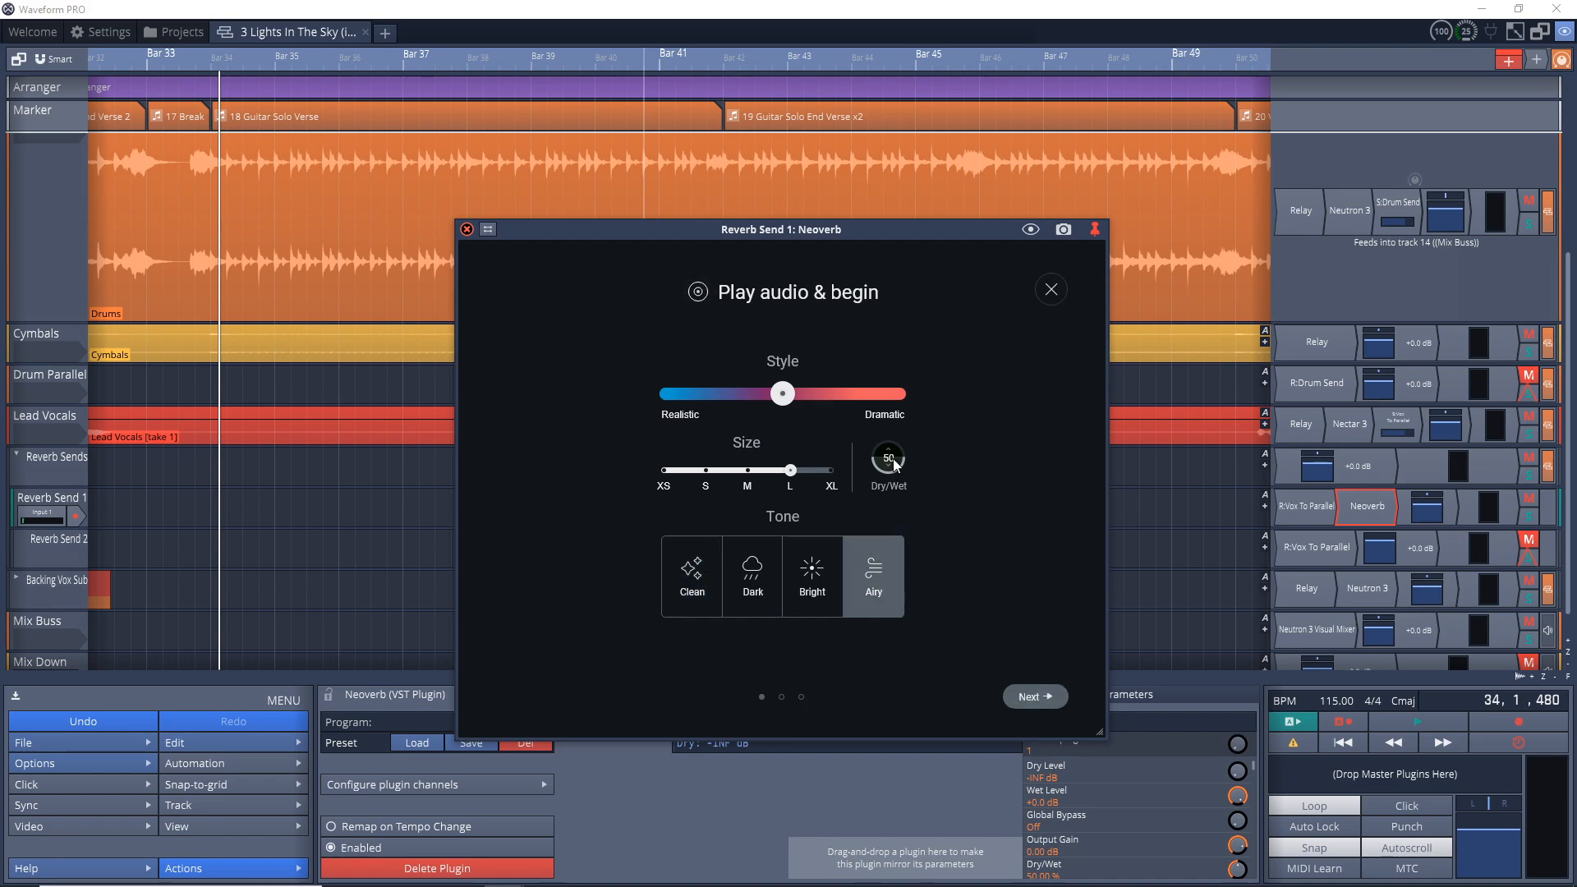
pyautogui.moveTo(887, 460); pyautogui.dragTo(901, 362)
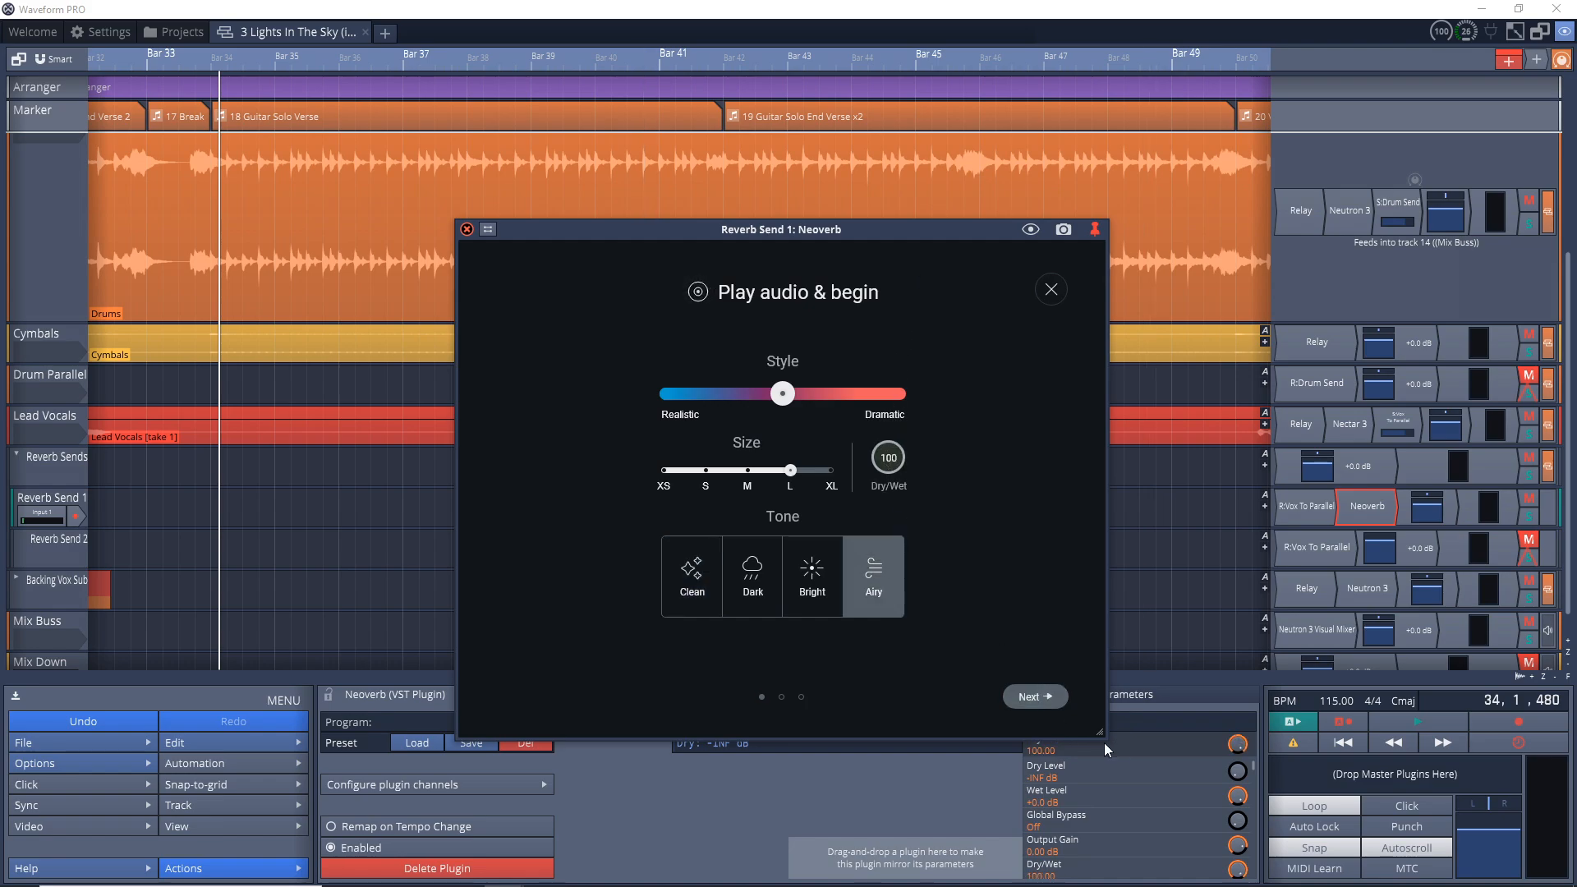
pyautogui.click(1033, 698)
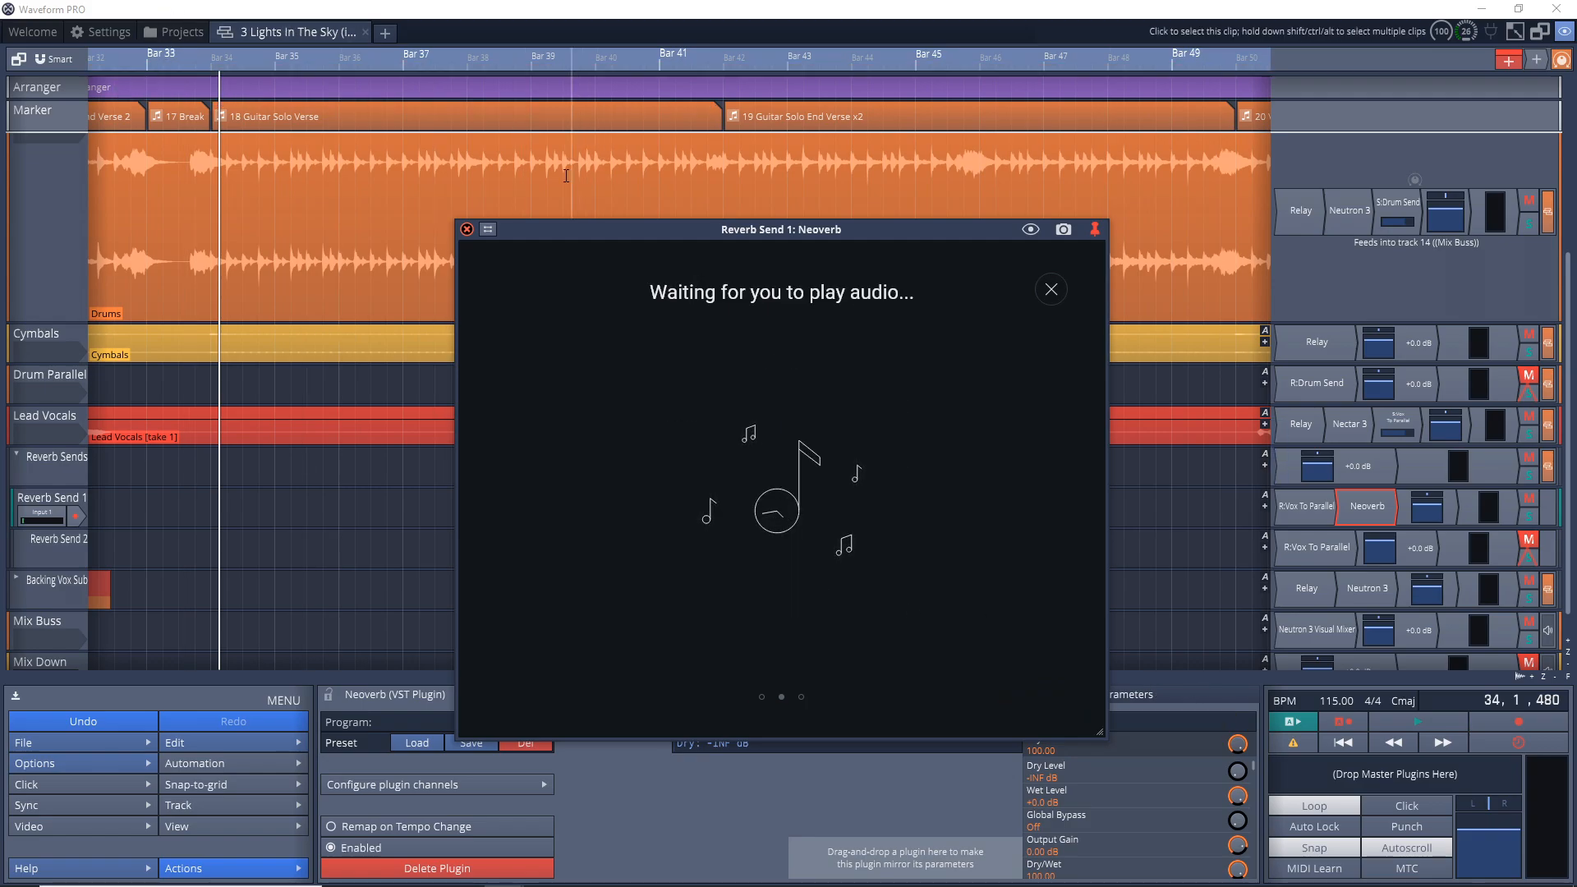
# - Play the vocals from bar 21 for the Reverb Assistant to analyse, and accept its suggestion
pyautogui.scroll(-5, 564, 156)
pyautogui.scroll(-2, 316, 411)
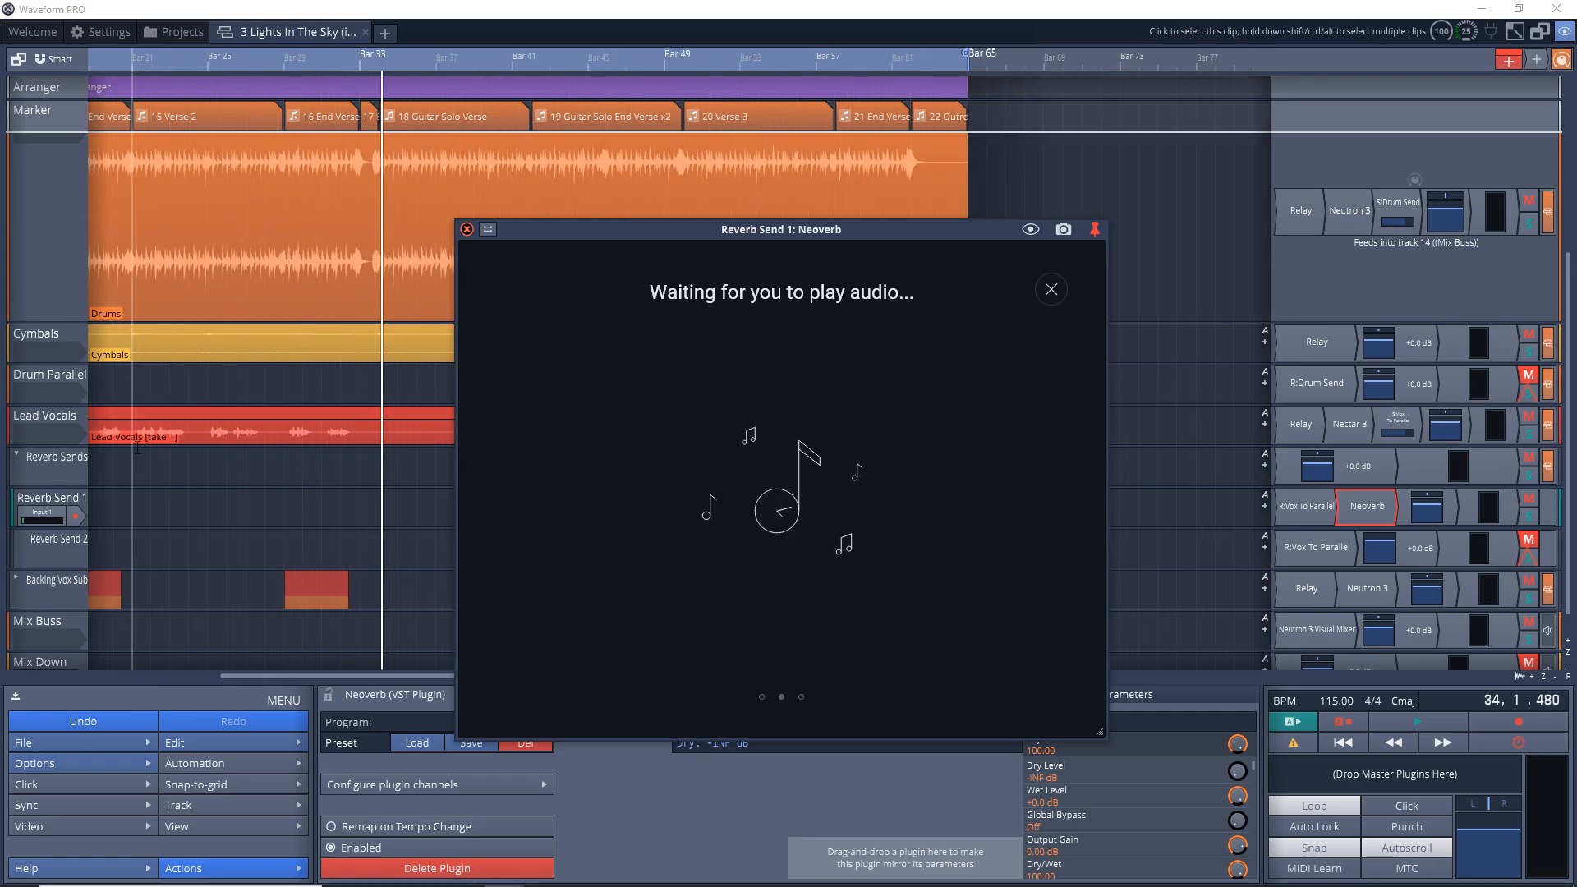
pyautogui.click(149, 60)
pyautogui.press('space')
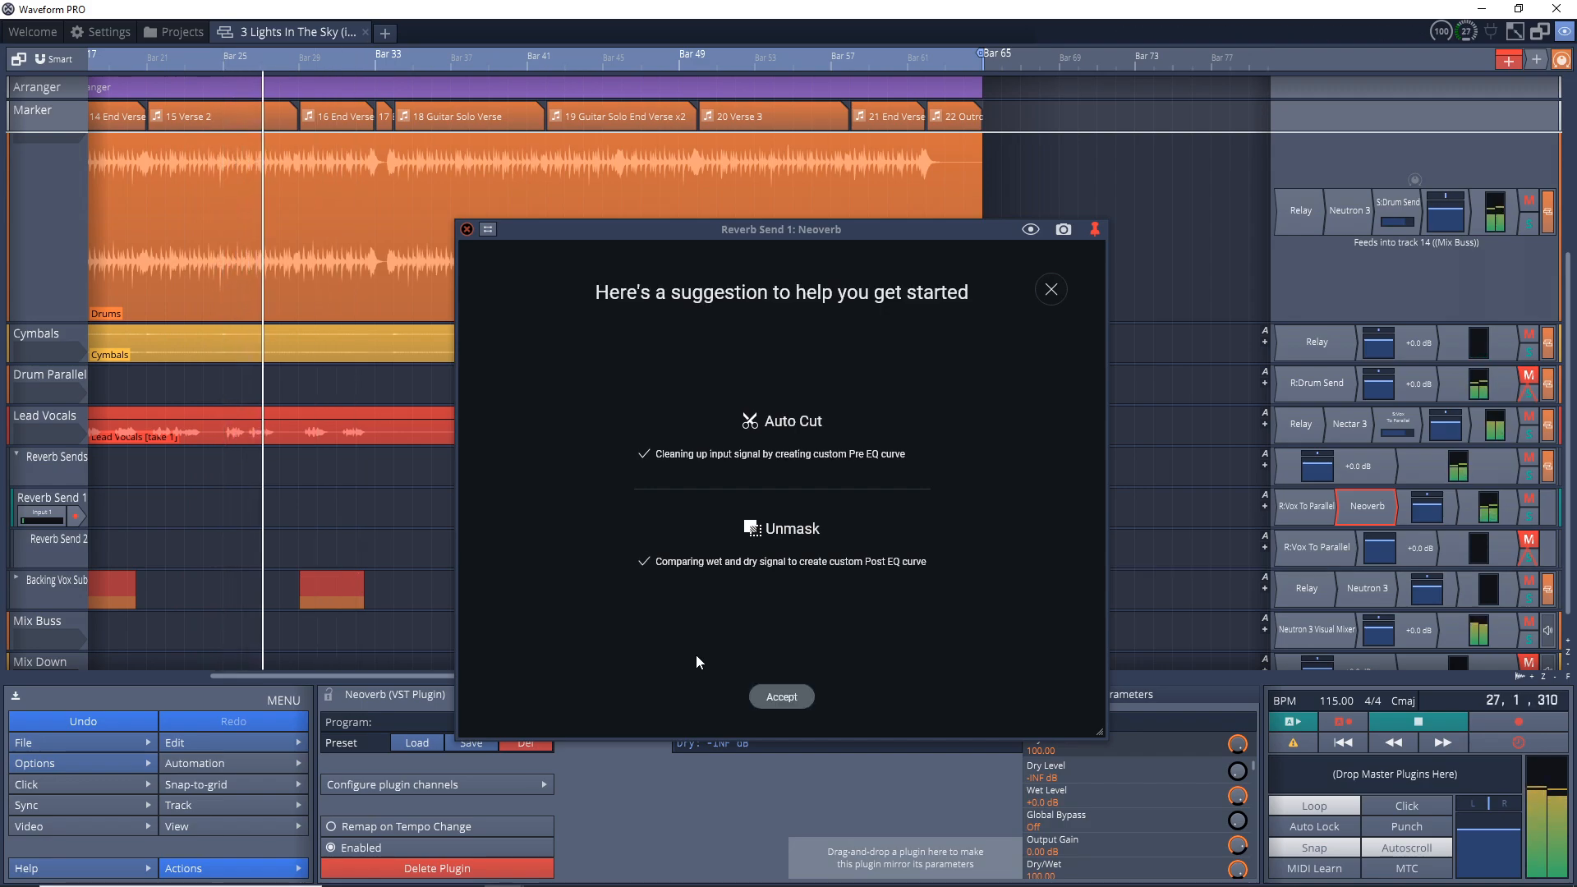
pyautogui.click(782, 697)
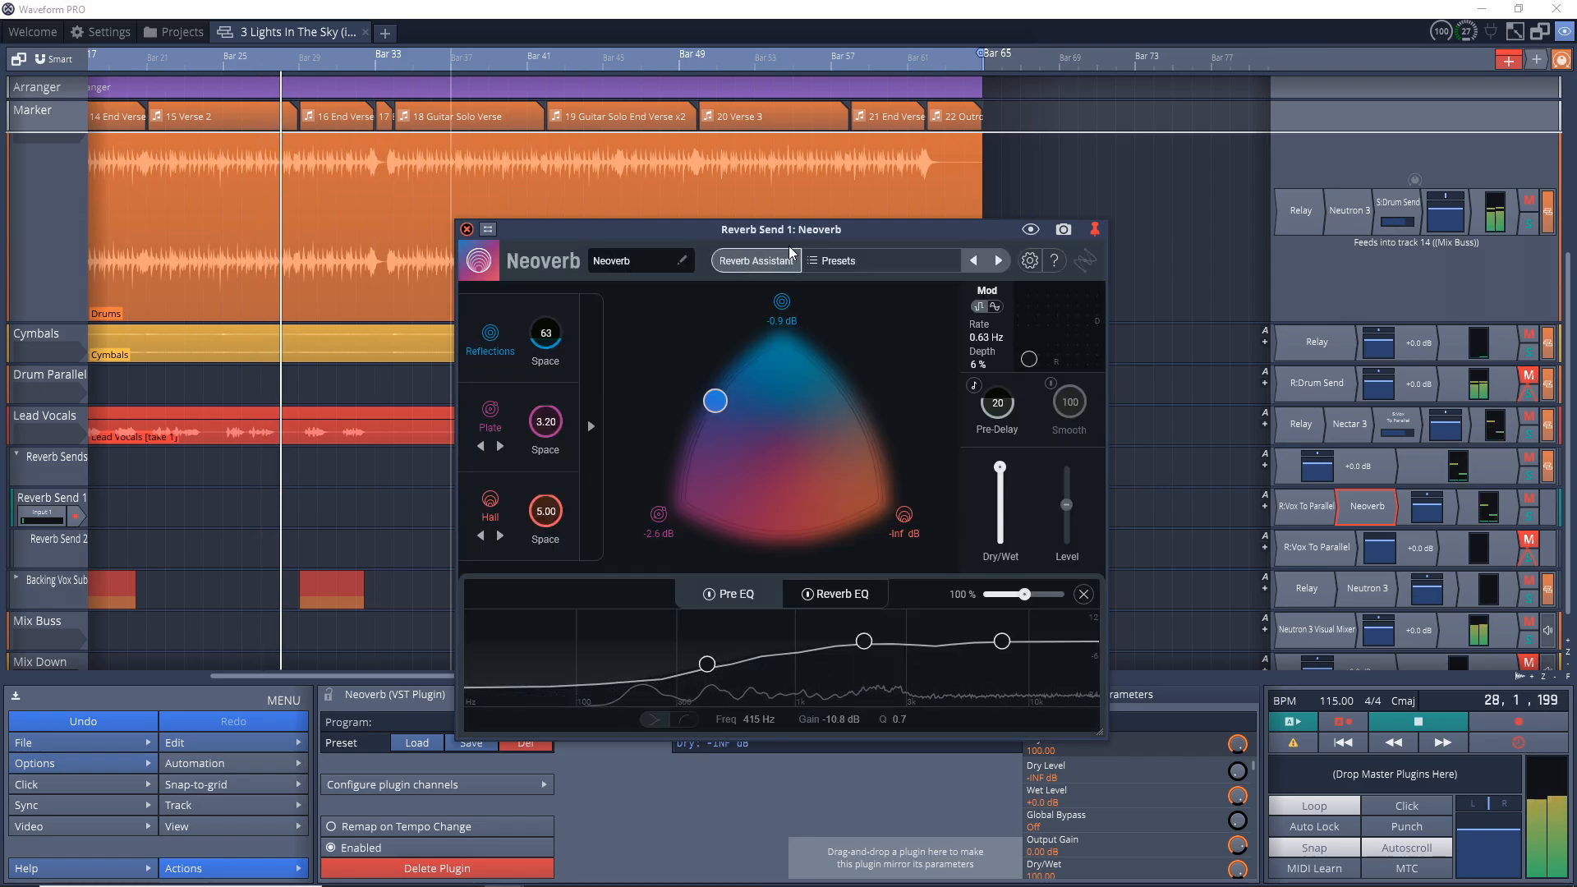
# - Adjust the Reverb Send 1 volume while the mix plays, and insert Neoverb on Reverb Send 2
pyautogui.moveTo(800, 236); pyautogui.dragTo(757, 228)
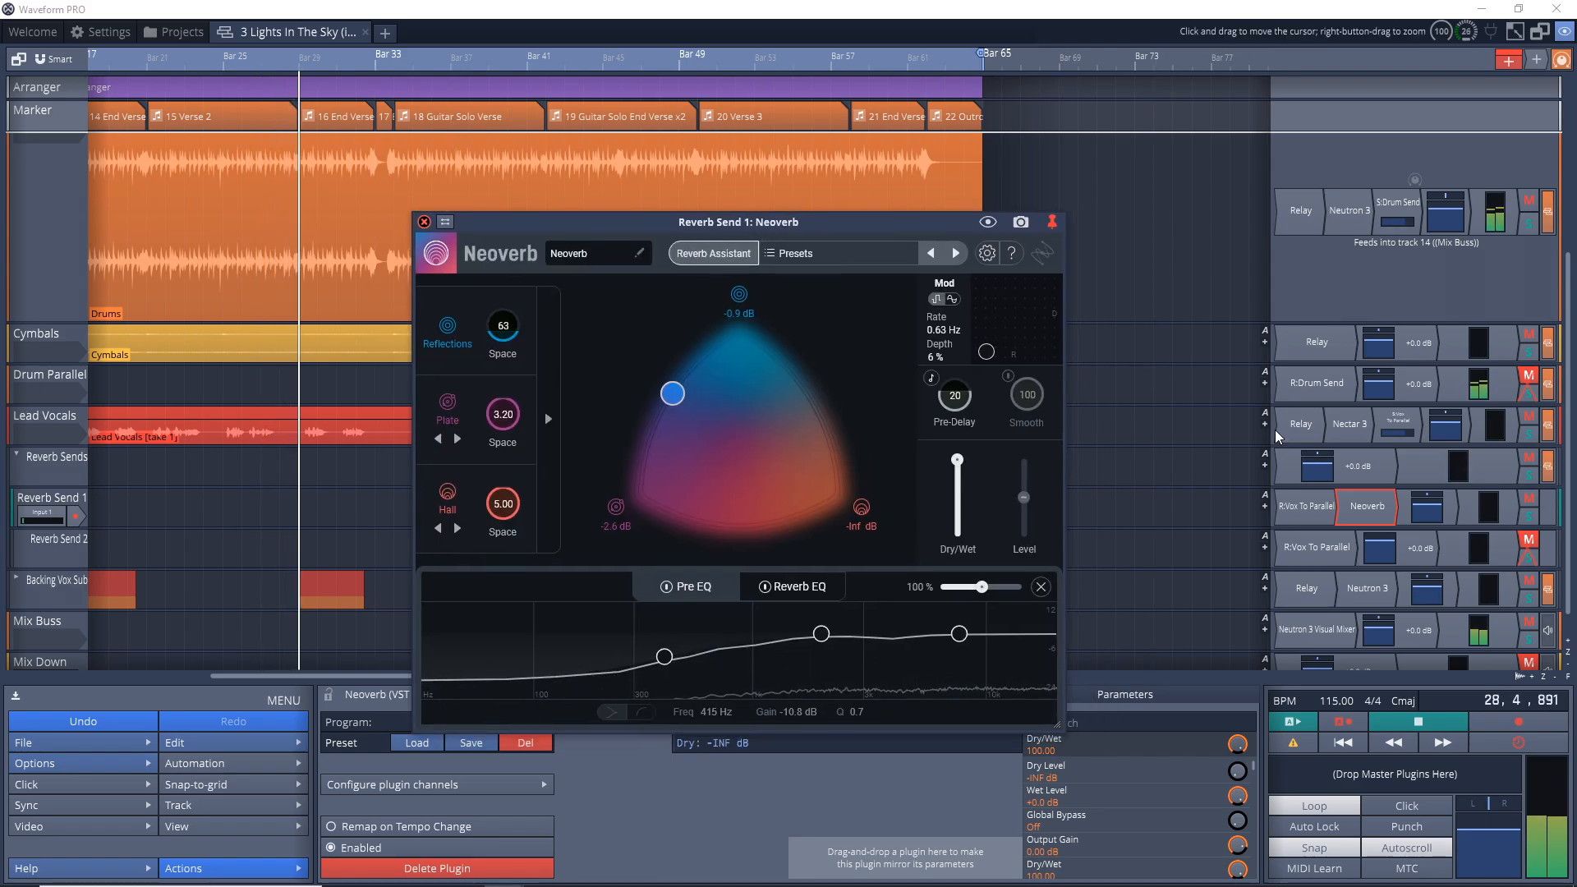
pyautogui.click(1429, 515)
pyautogui.moveTo(1429, 515)
pyautogui.mouseDown()
pyautogui.moveTo(1429, 543)
pyautogui.moveTo(1427, 512)
pyautogui.mouseUp()
pyautogui.click(1425, 514)
pyautogui.click(1427, 512)
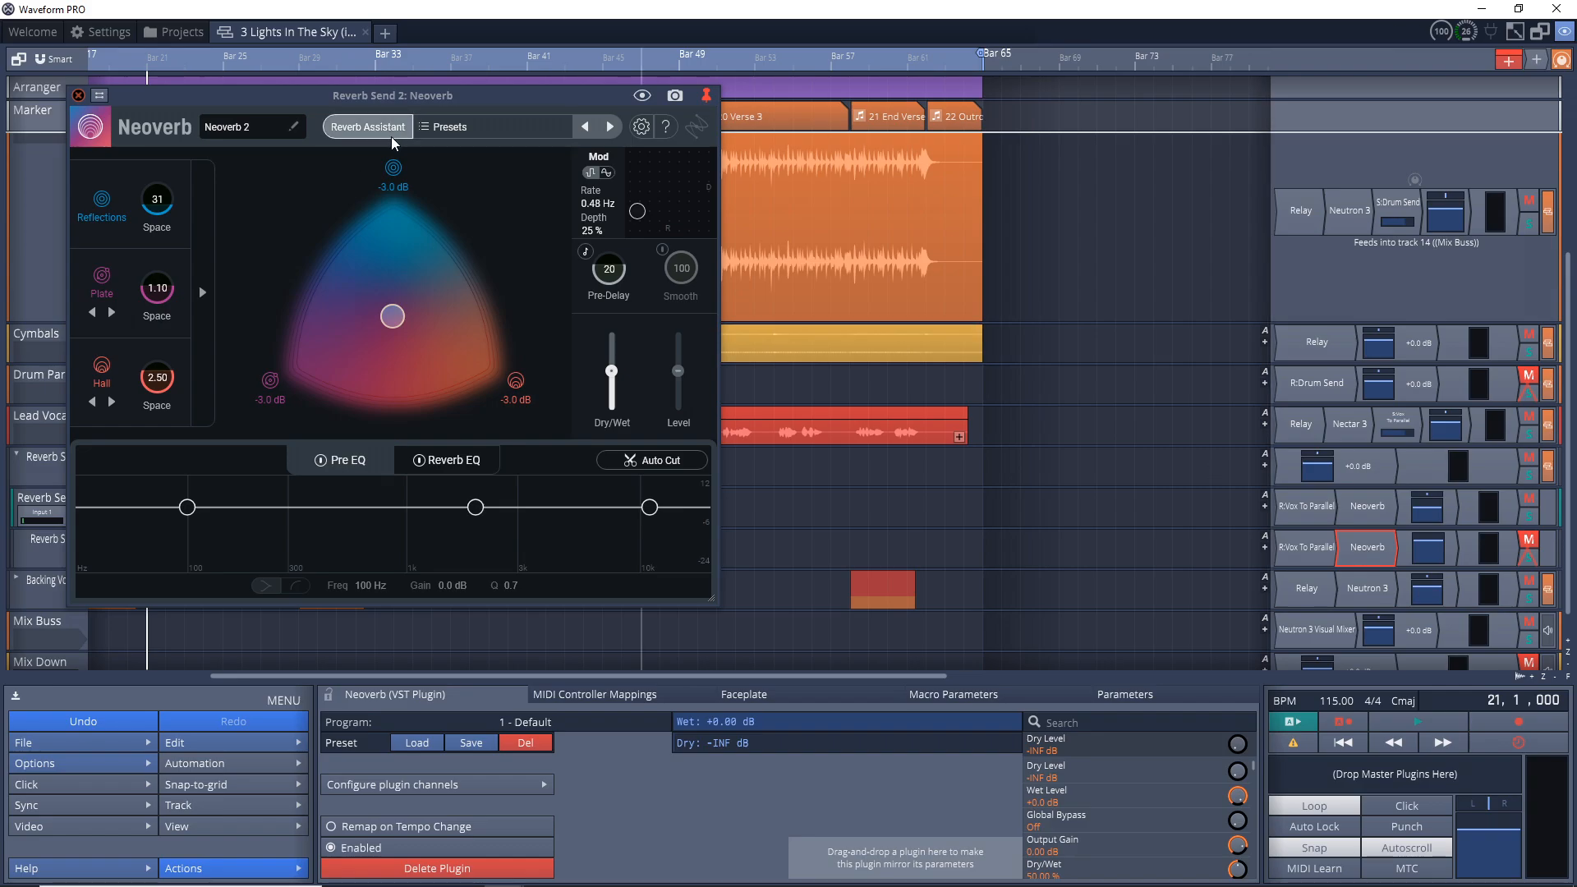
# - Run the Reverb Assistant on Reverb Send 2 with size M, Bright tone and Dry/Wet 100, and accept its suggestion
pyautogui.click(390, 133)
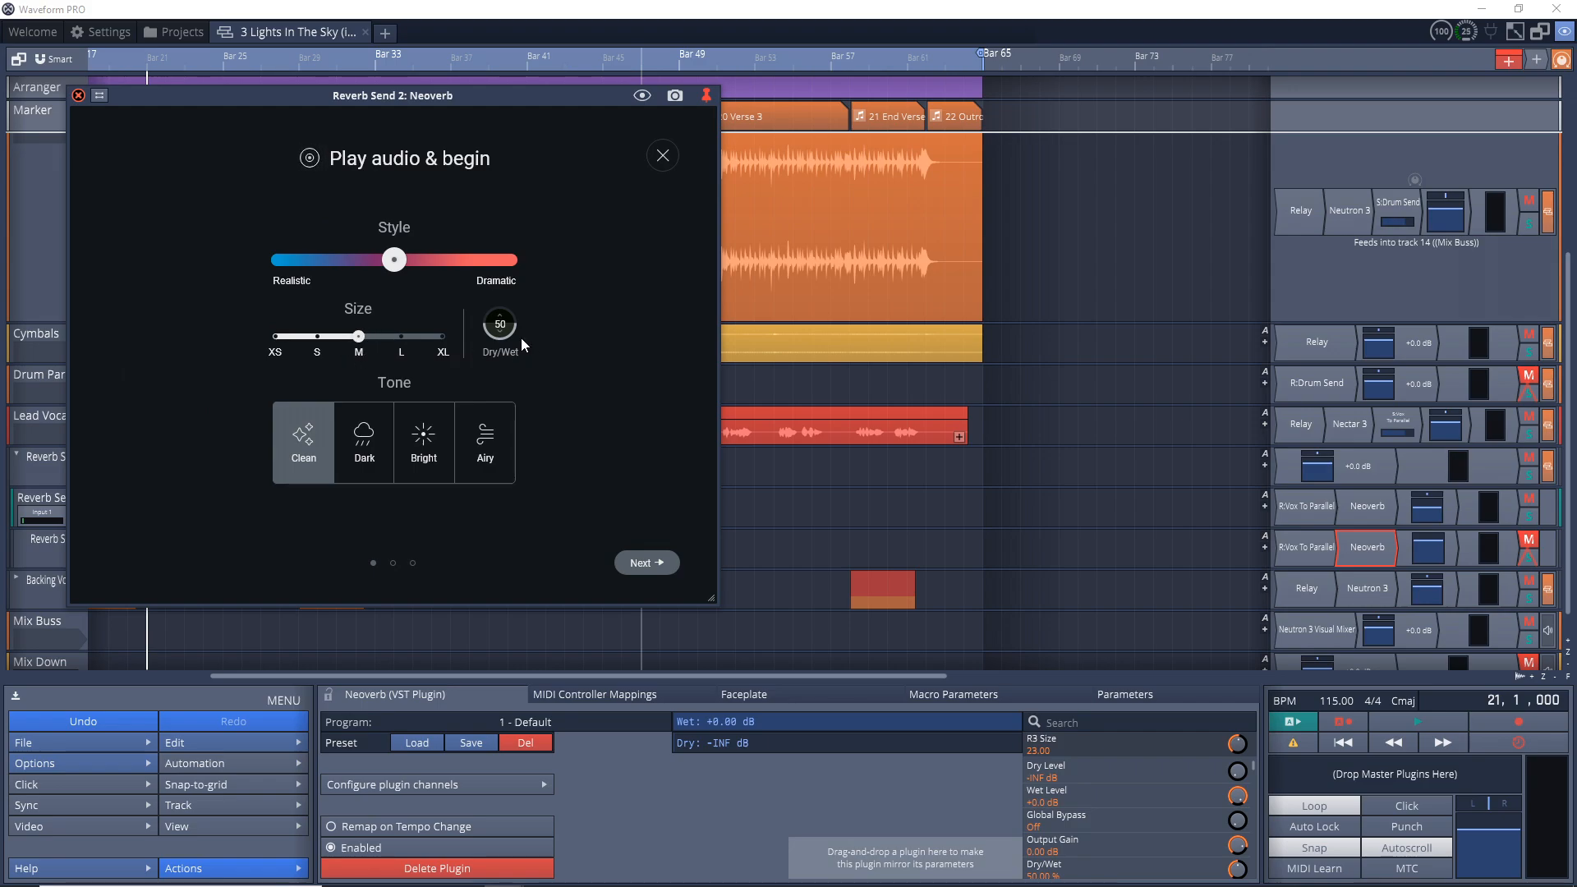
pyautogui.moveTo(499, 324); pyautogui.dragTo(494, 214)
pyautogui.click(423, 444)
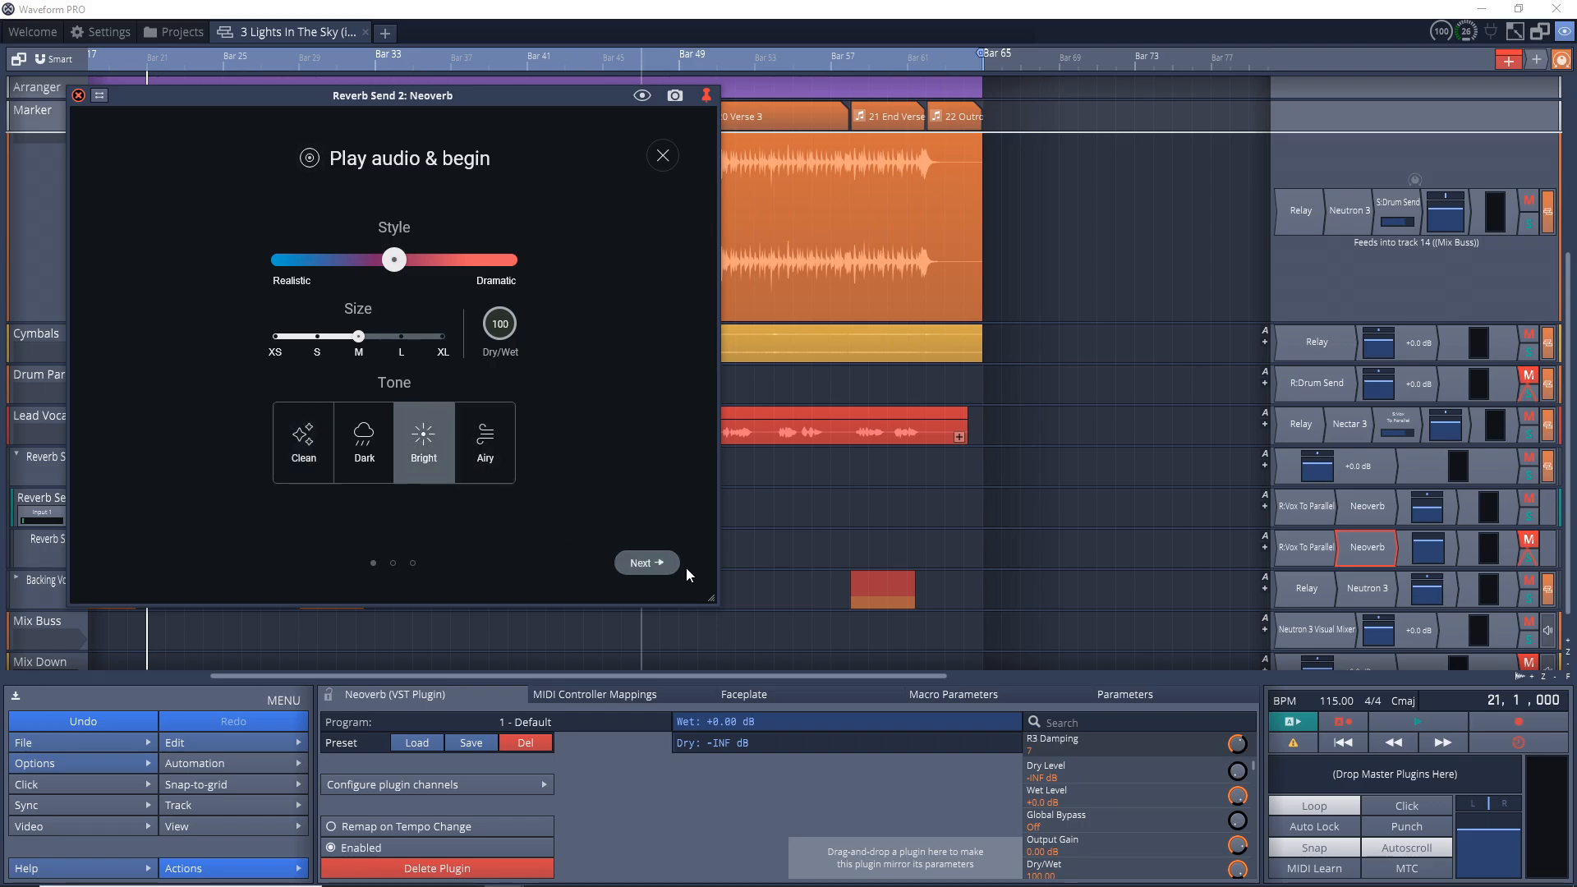
pyautogui.click(654, 564)
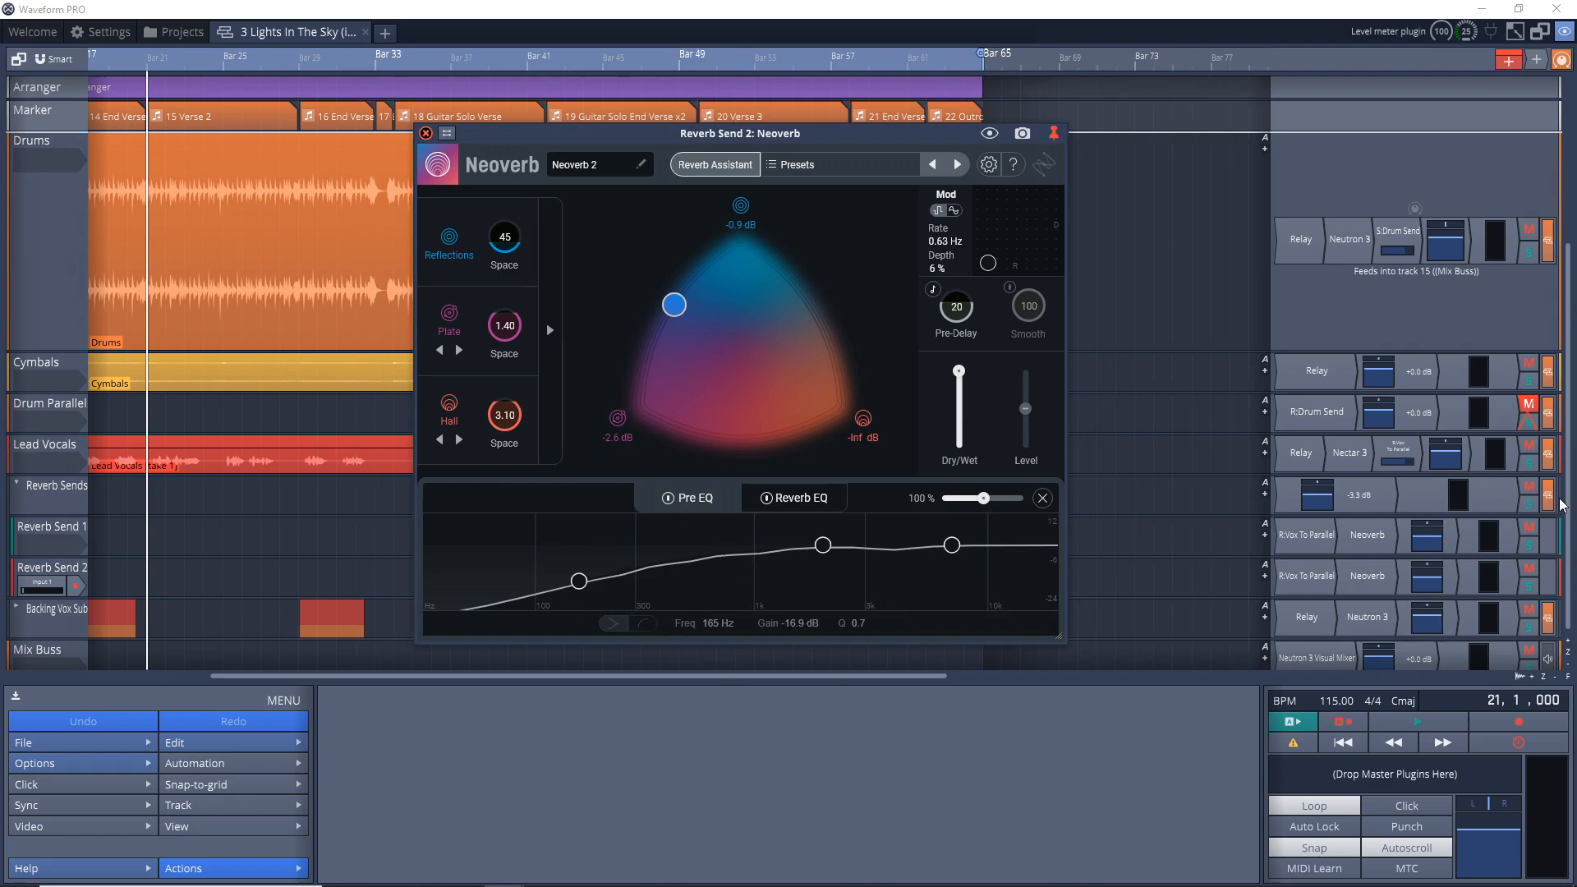
# - Play the soloed Lead Vocals and reverb sends from bar 21, mute Reverb Send 1 to isolate Reverb Send 2, and stop playback
pyautogui.press('space')
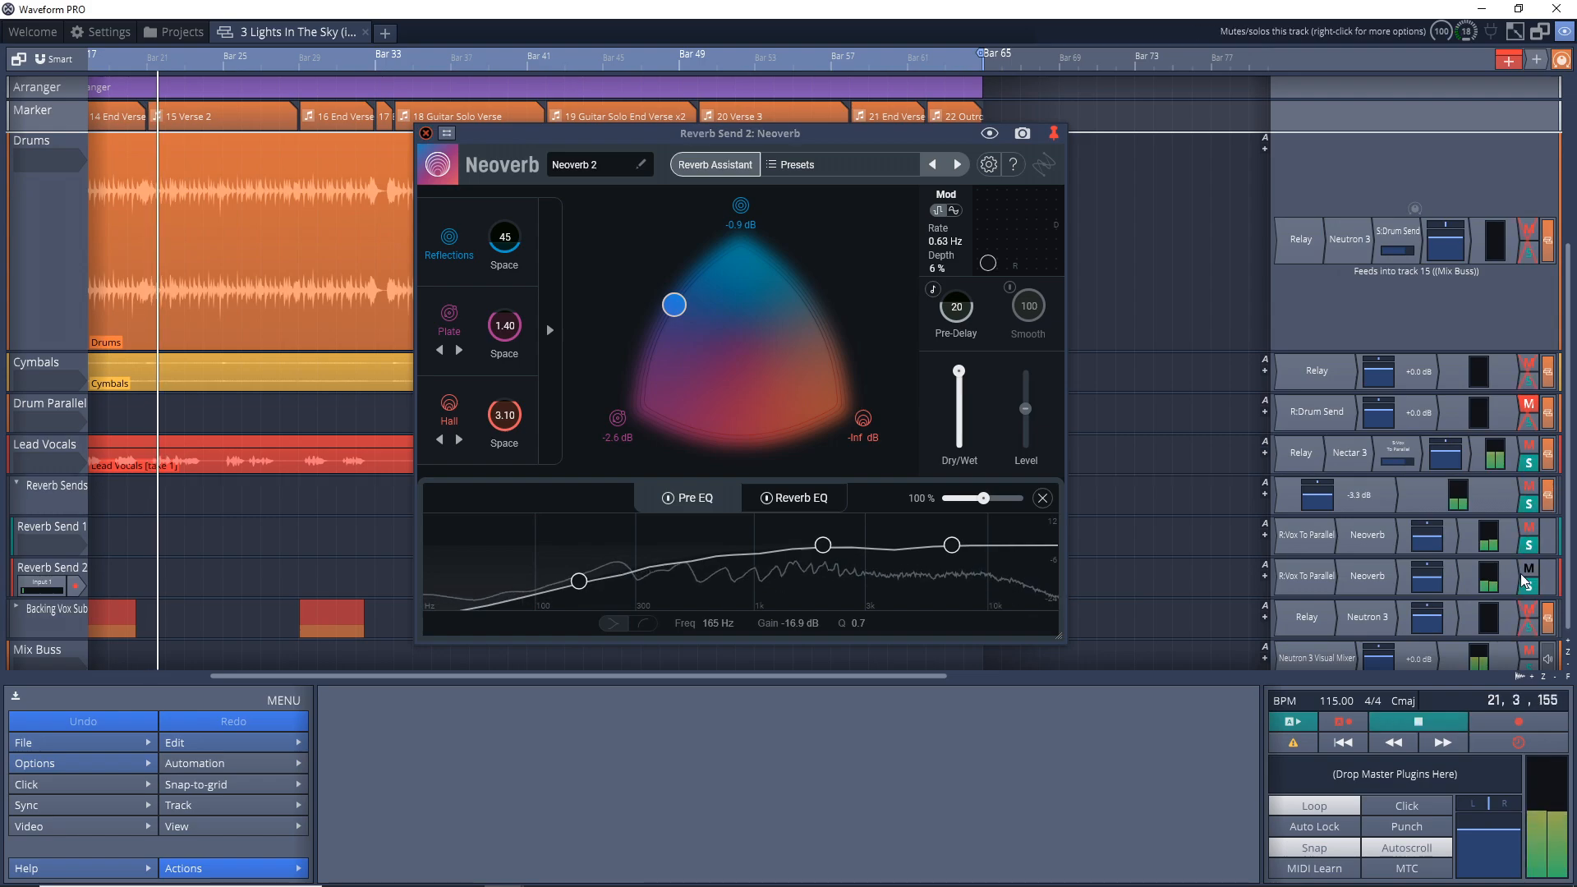
pyautogui.click(1530, 527)
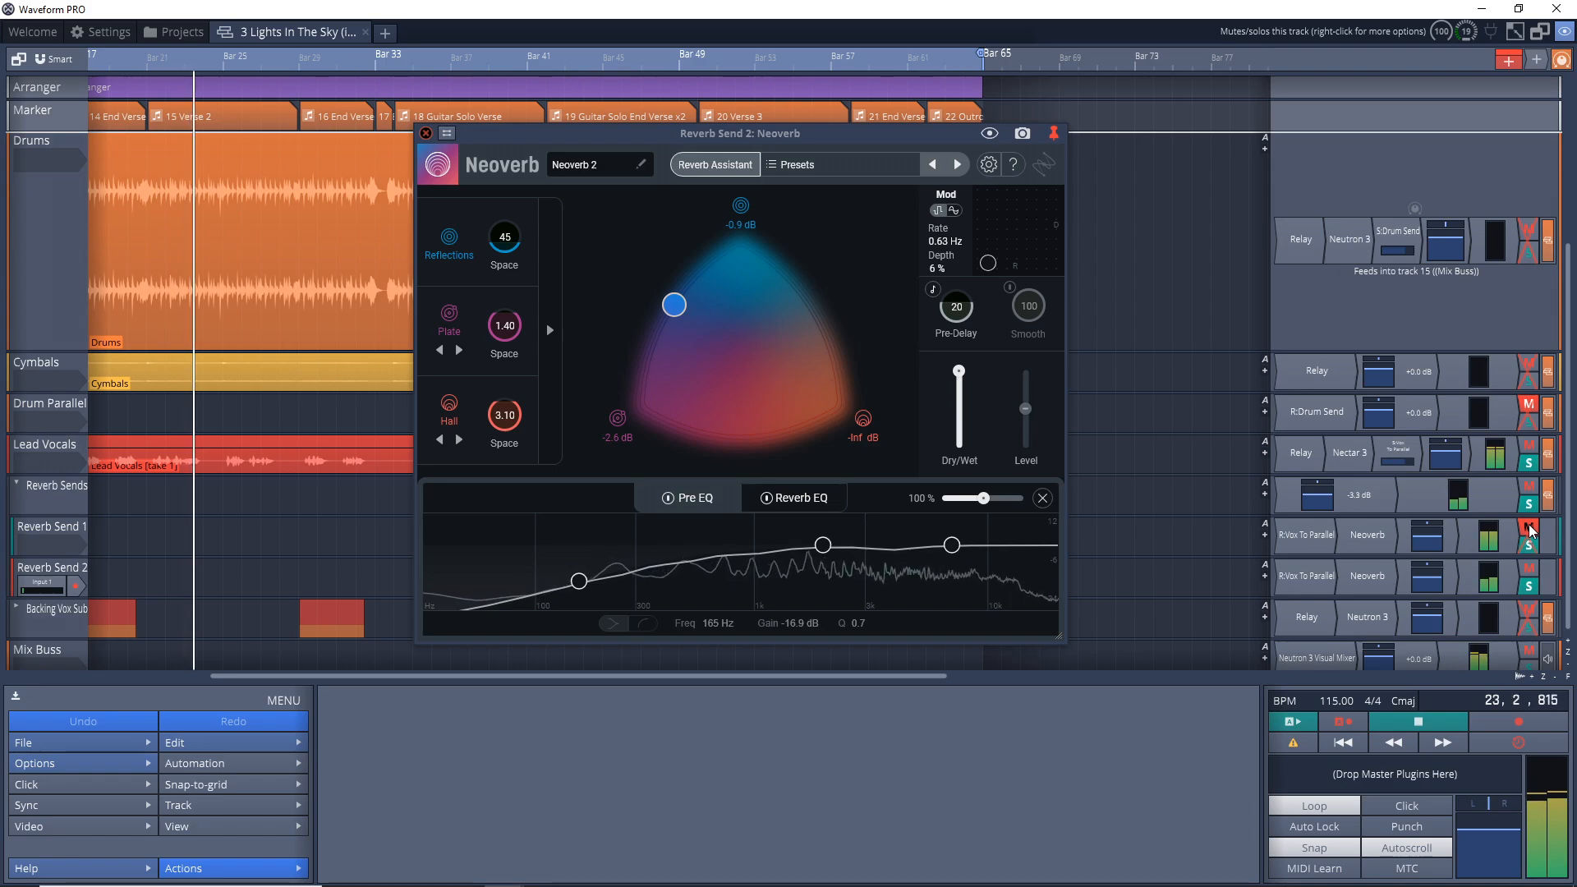
pyautogui.press('space')
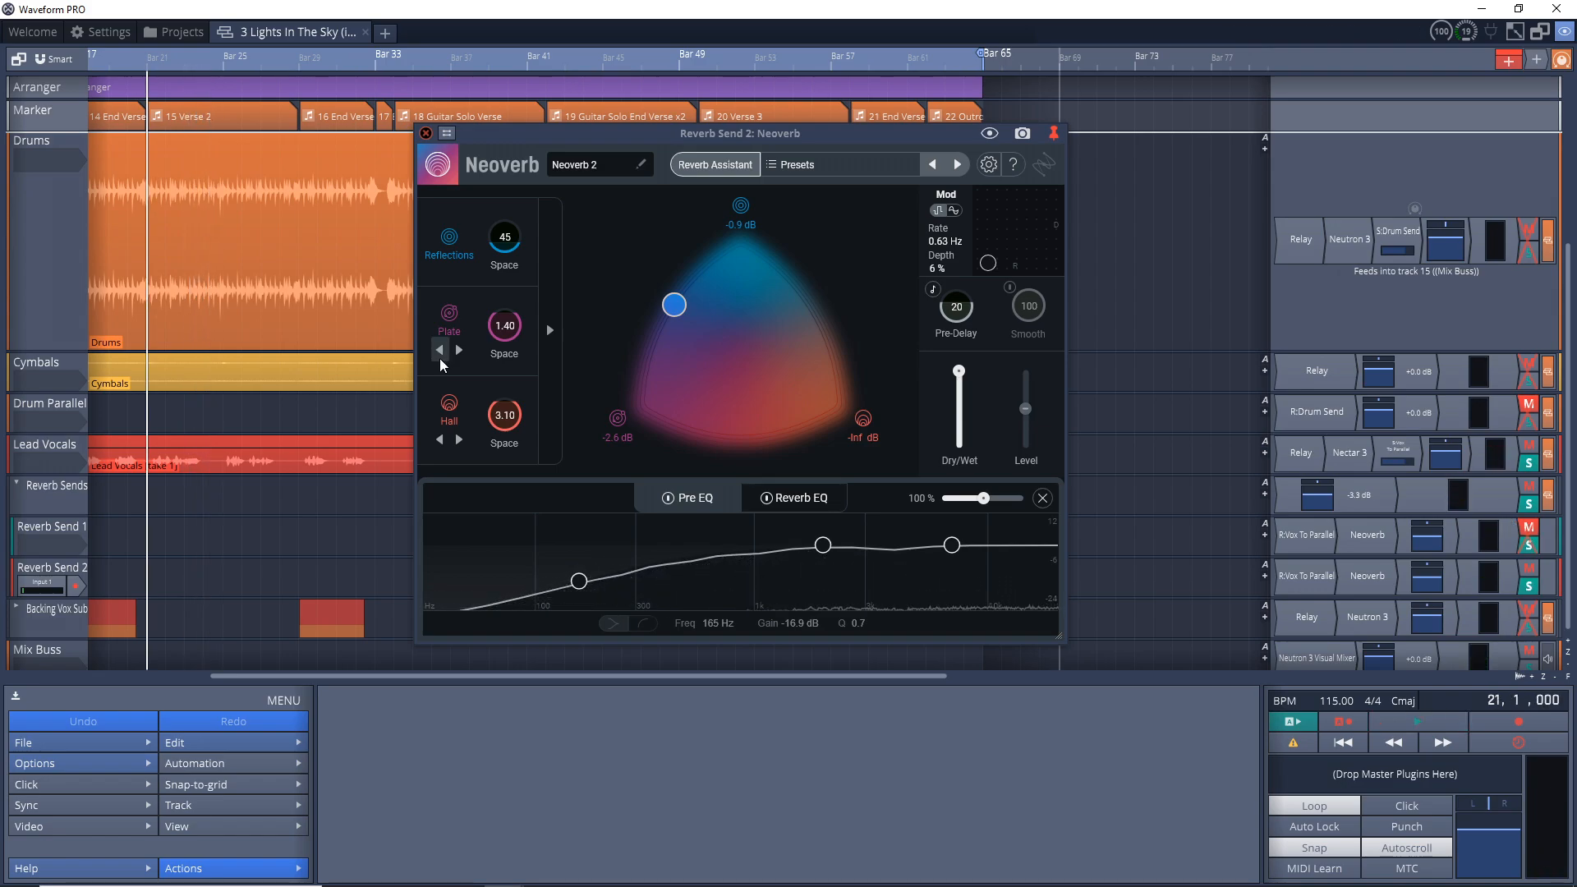
# - Switch Reverb Send 2's Plate reverb to Room, and audition the soloed vocals with Reverb Send 1 muted and unmuted
pyautogui.click(440, 356)
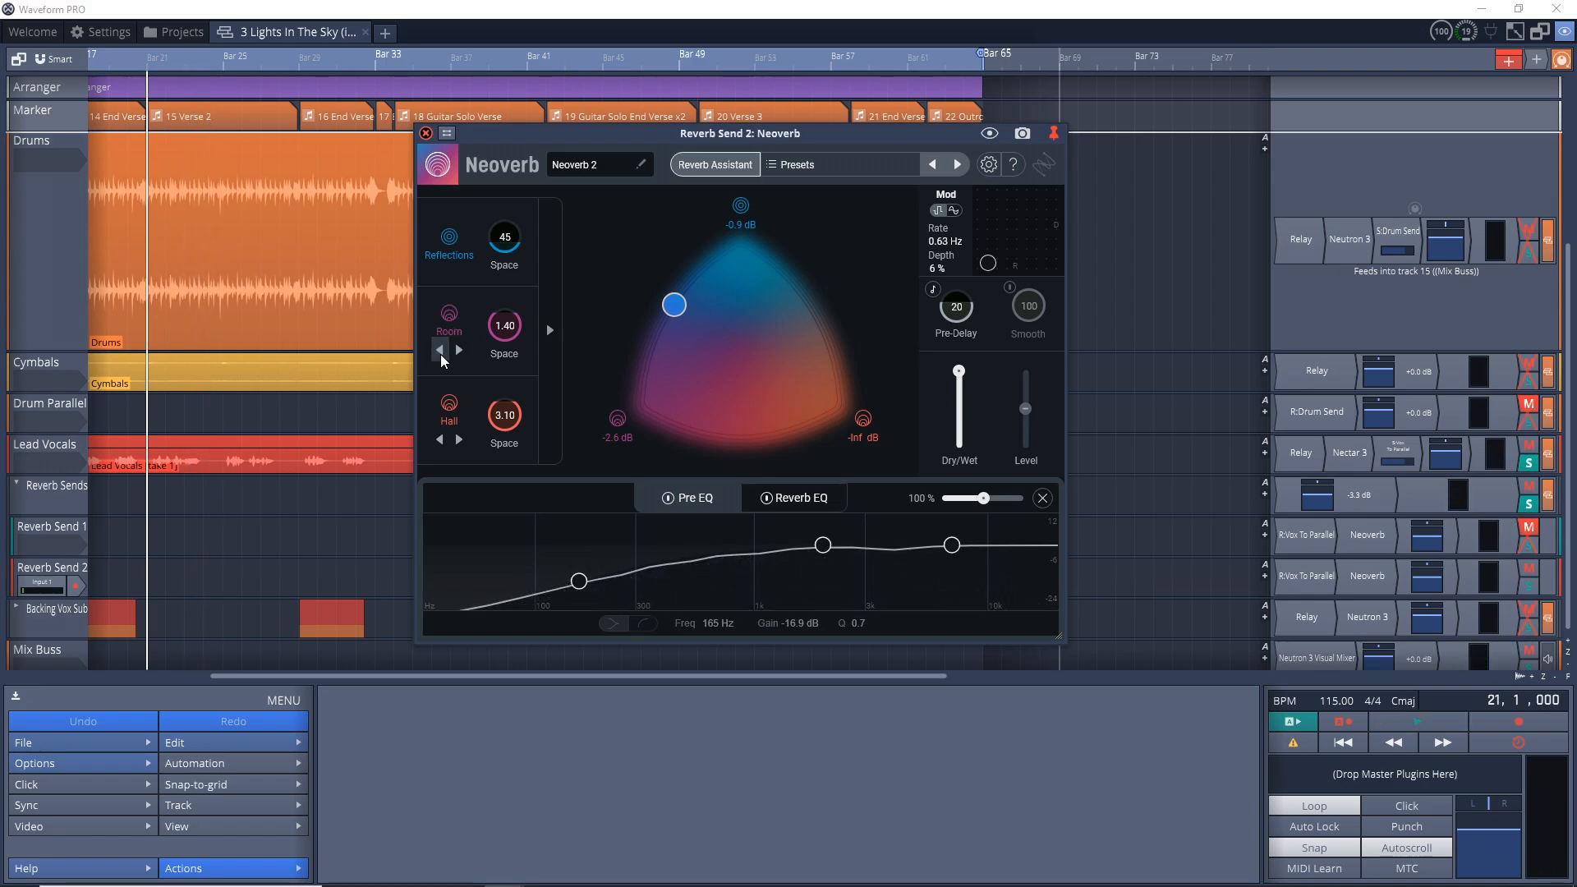
pyautogui.press('space')
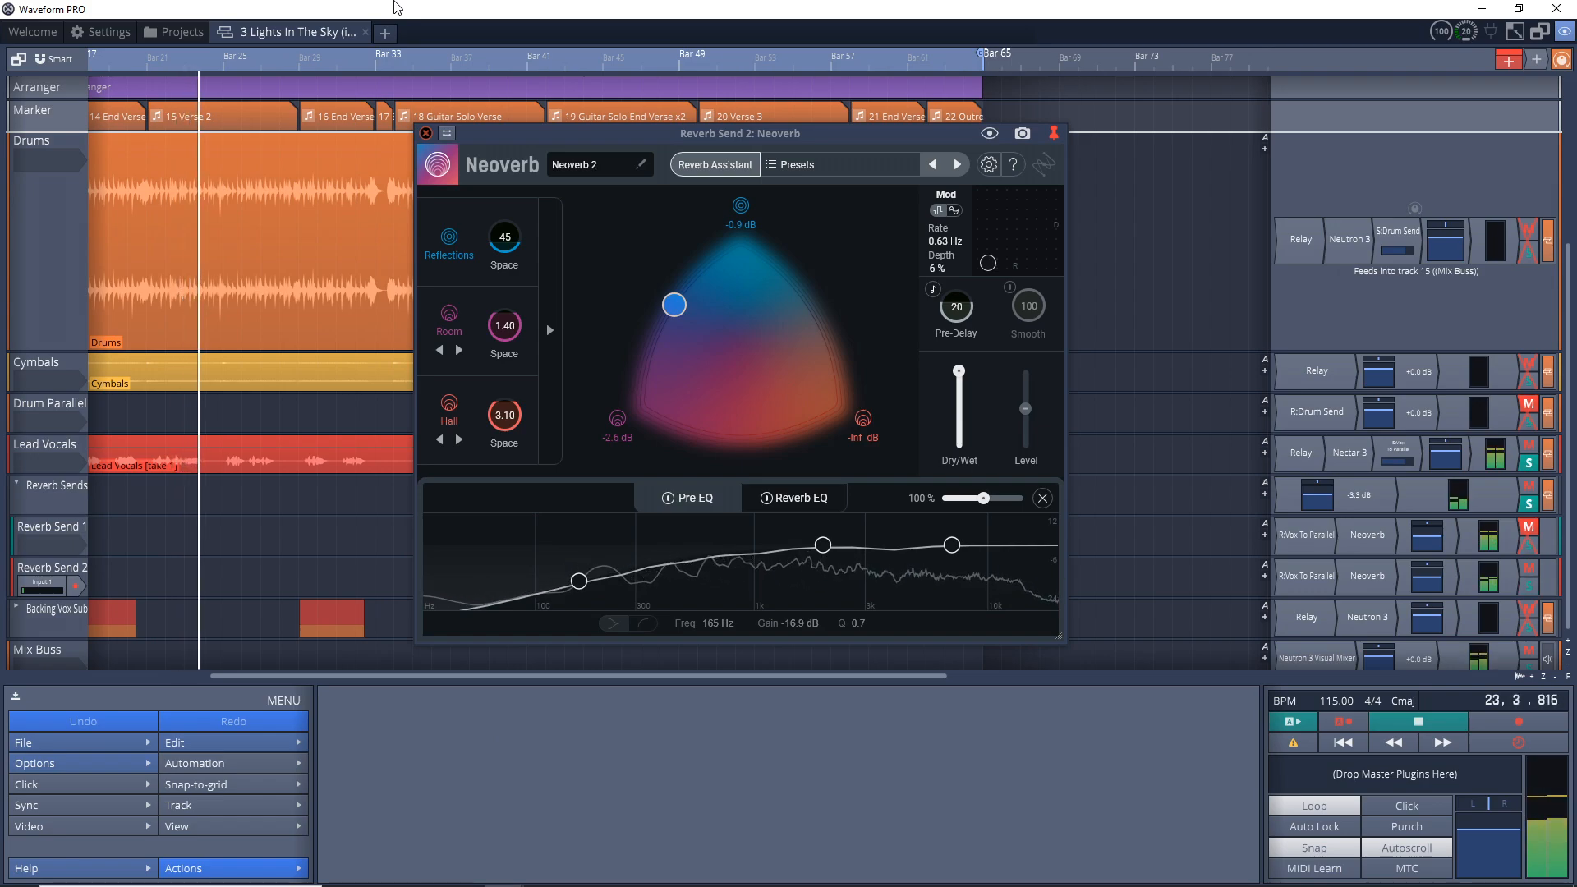
pyautogui.press('space')
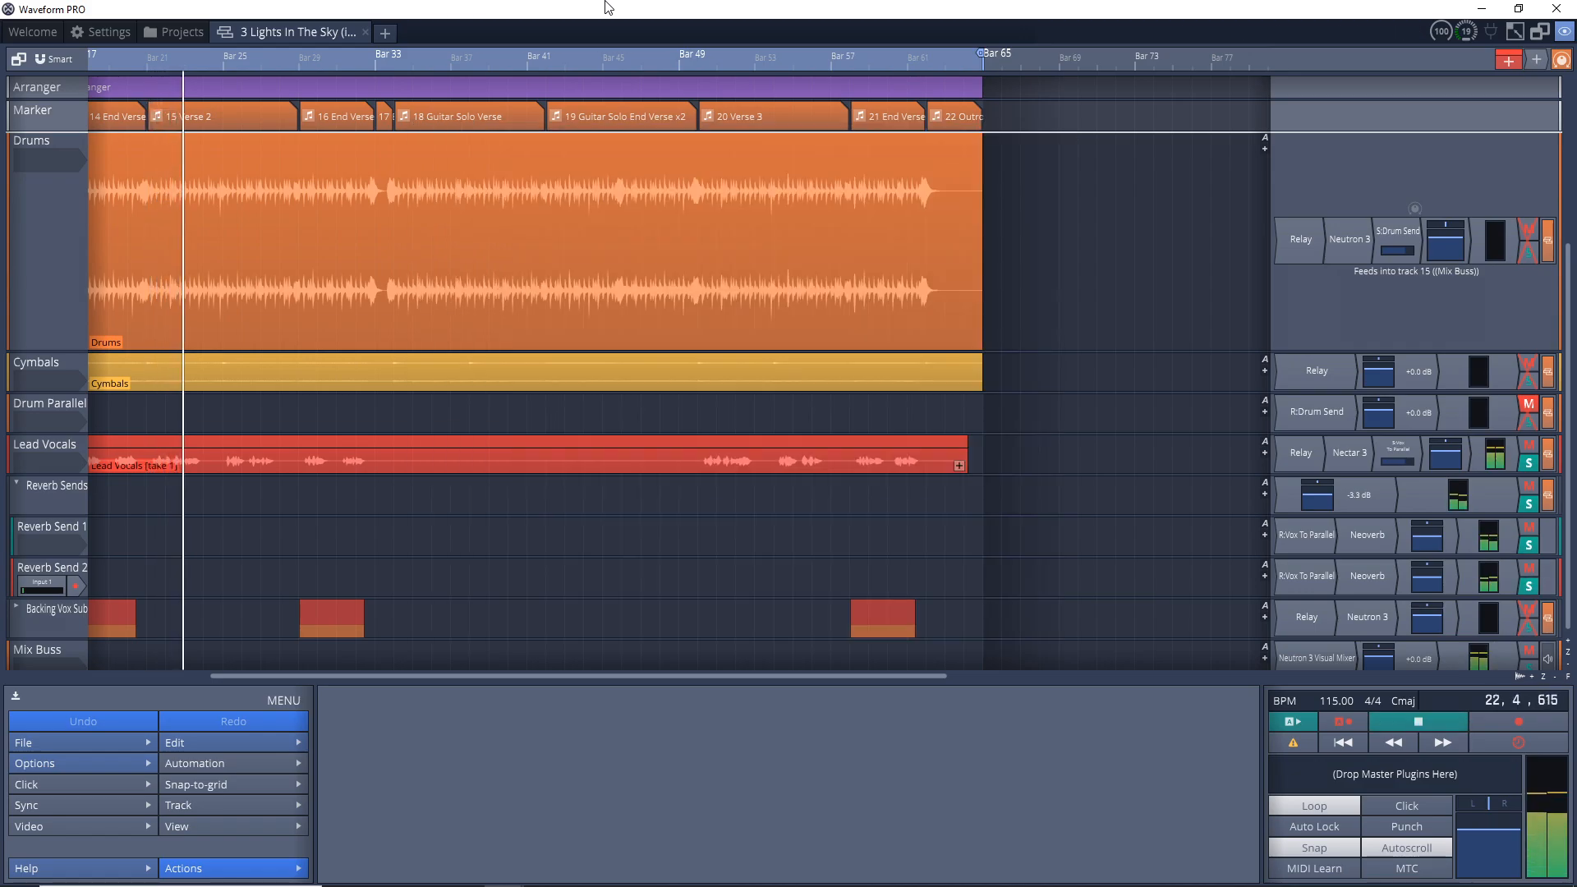
pyautogui.press('space')
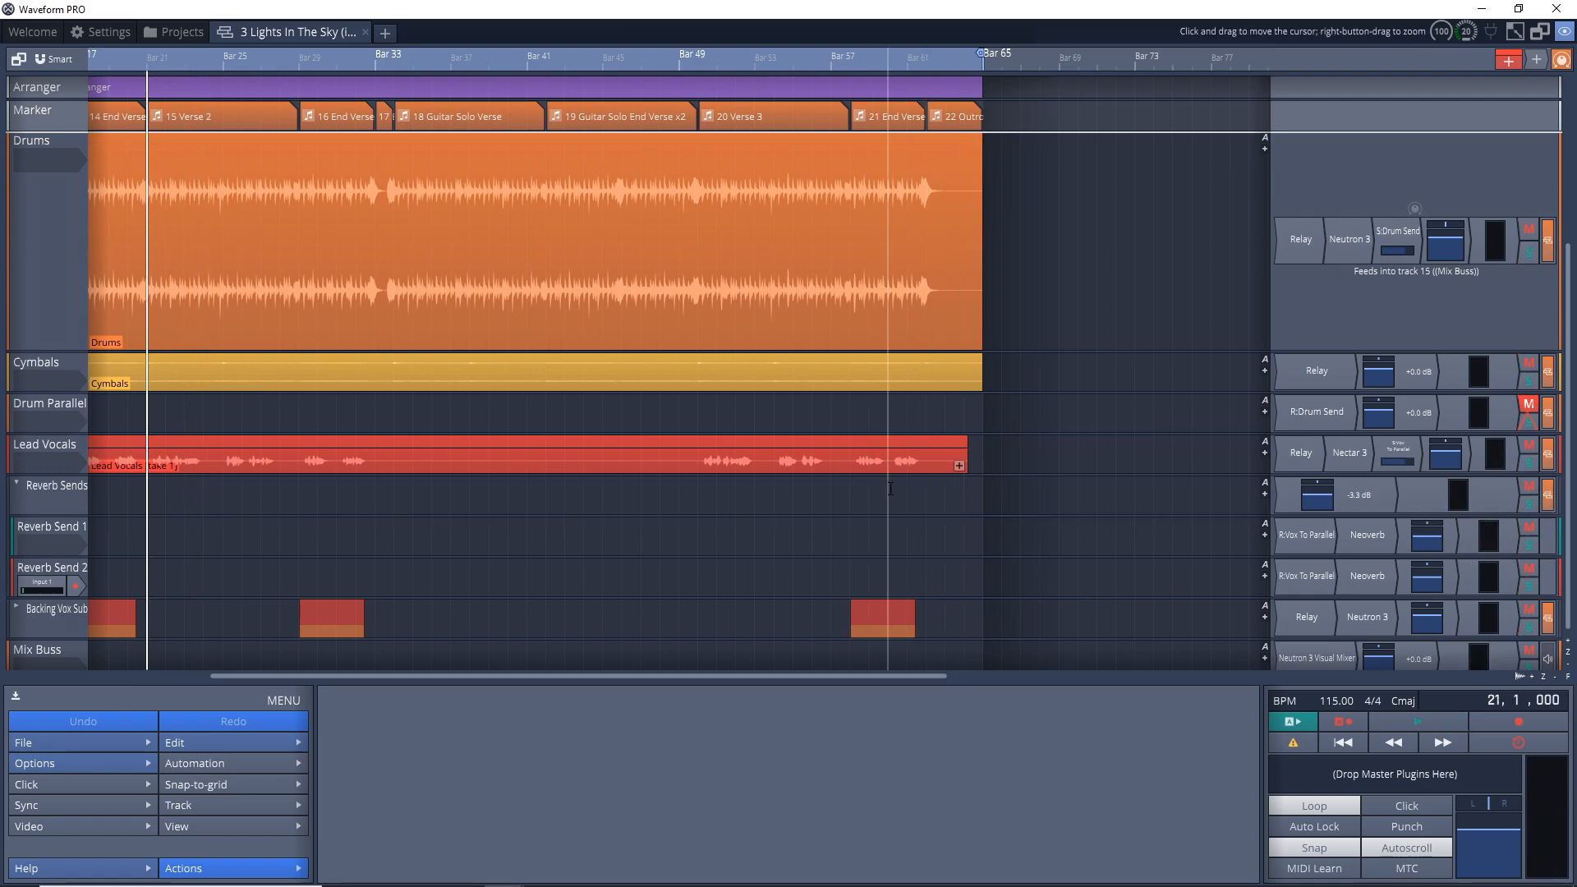
# - Play the full mix from bar 21 and set the Reverb Sends volume to about -2.6 dB
pyautogui.press('space')
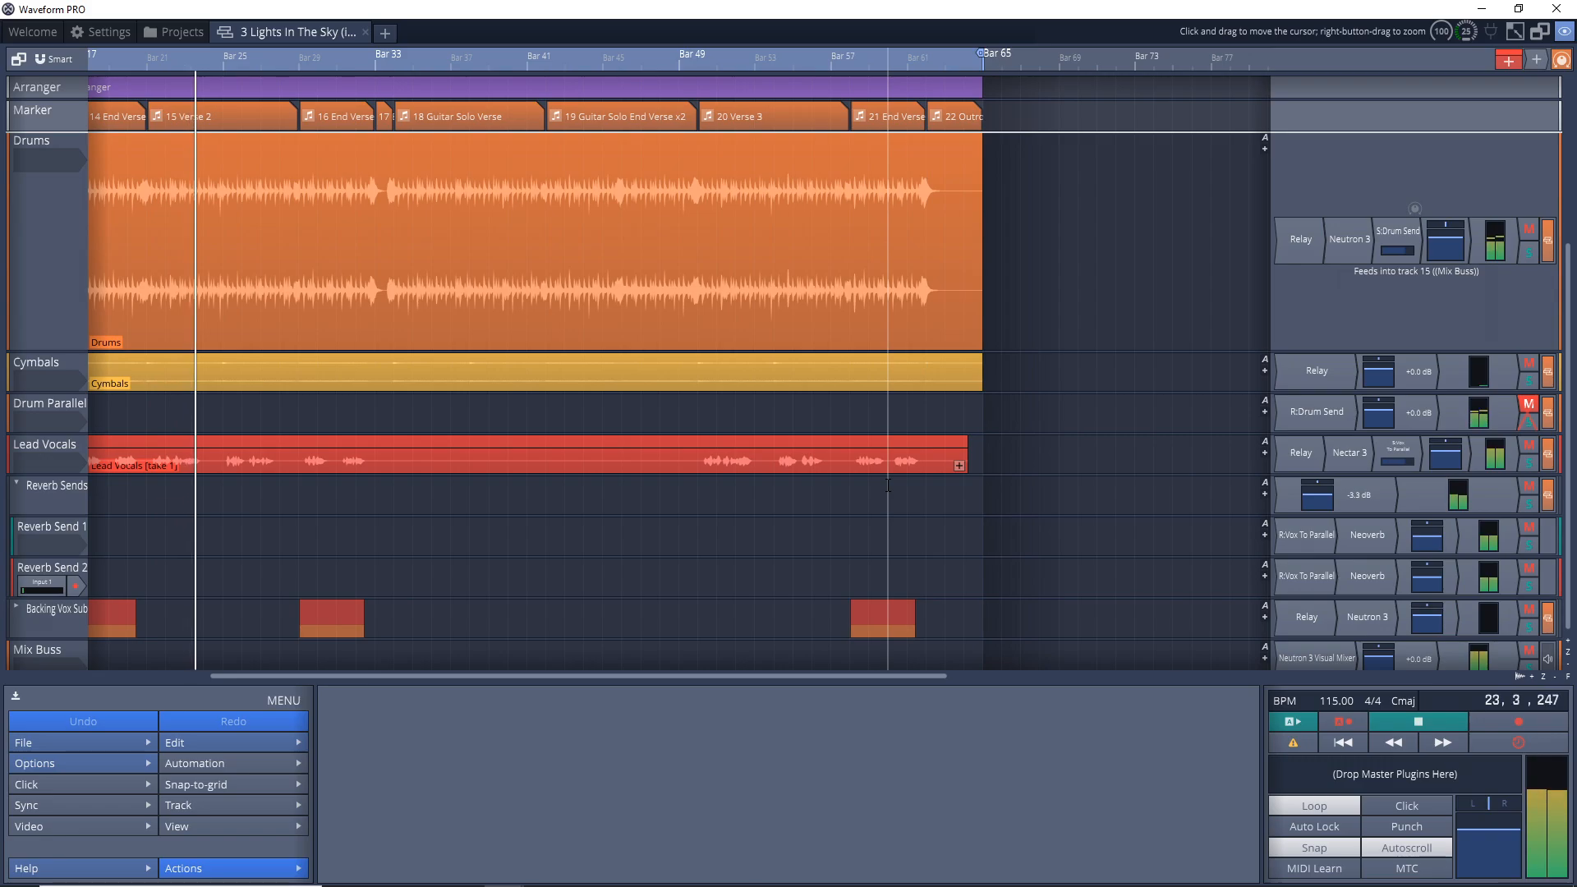
pyautogui.click(1318, 500)
pyautogui.moveTo(1317, 499); pyautogui.dragTo(1318, 496)
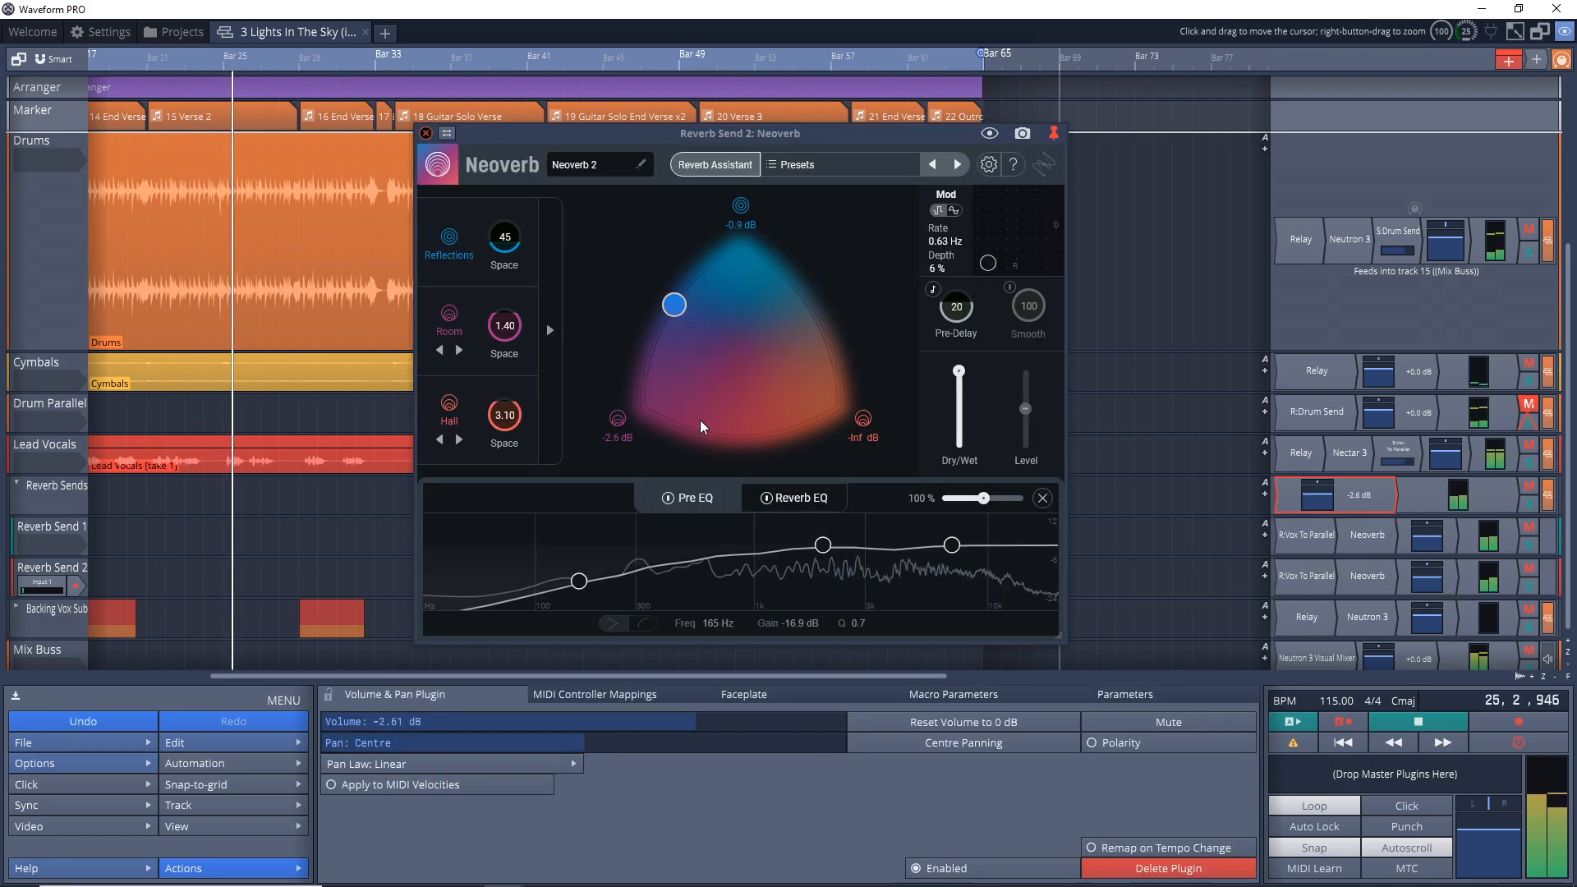
# - Close Reverb Send 2's Neoverb window and stop playback
pyautogui.click(426, 134)
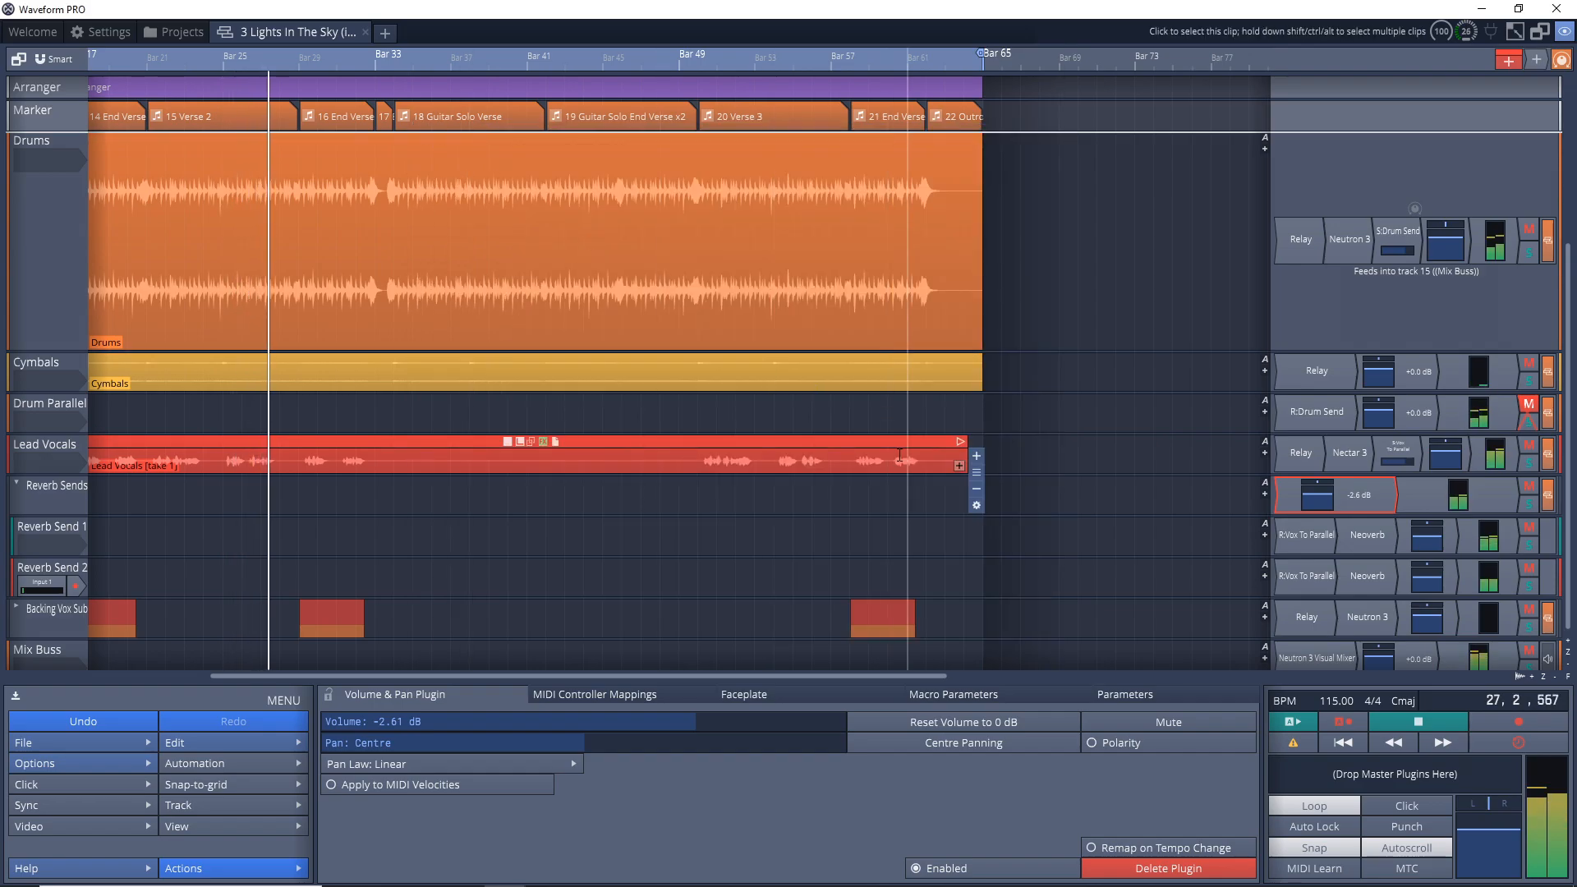
pyautogui.press('space')
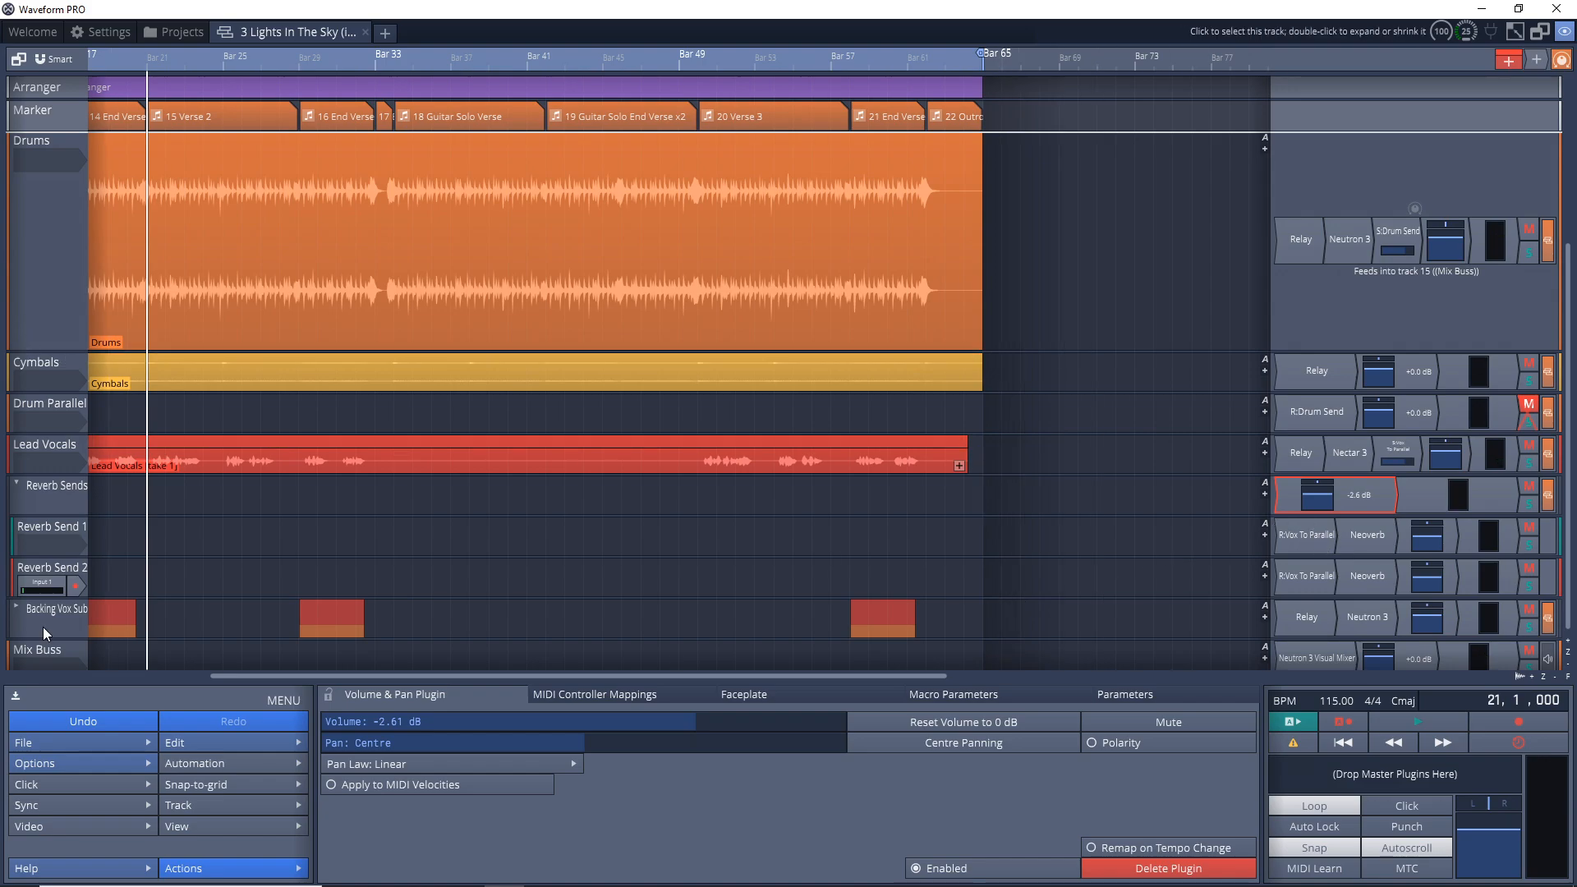
pyautogui.scroll(5, 42, 300)
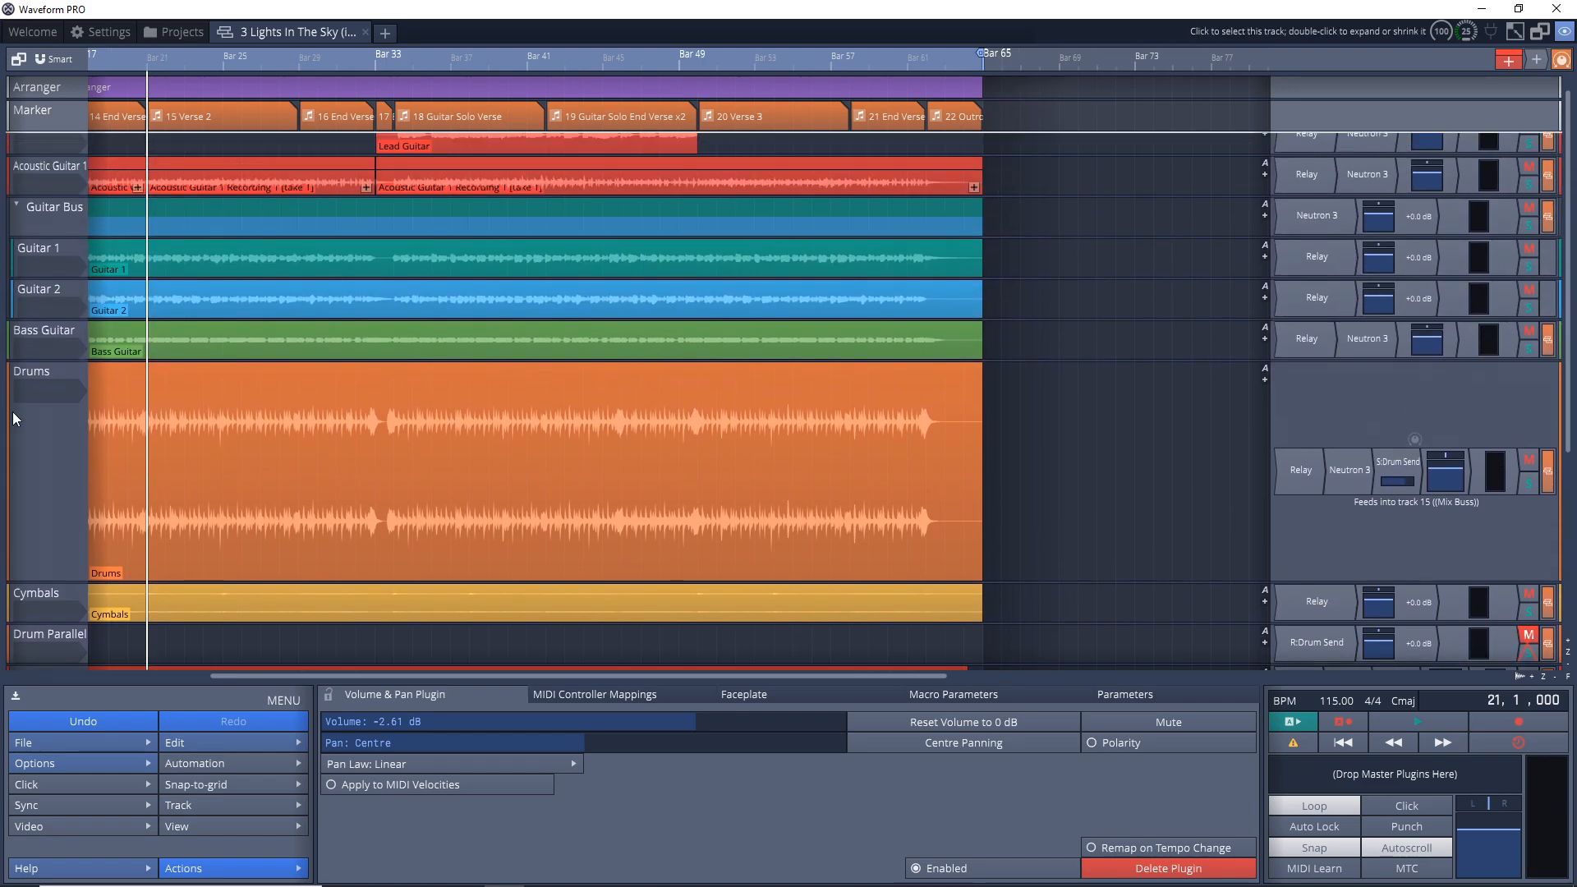
pyautogui.scroll(1, 17, 386)
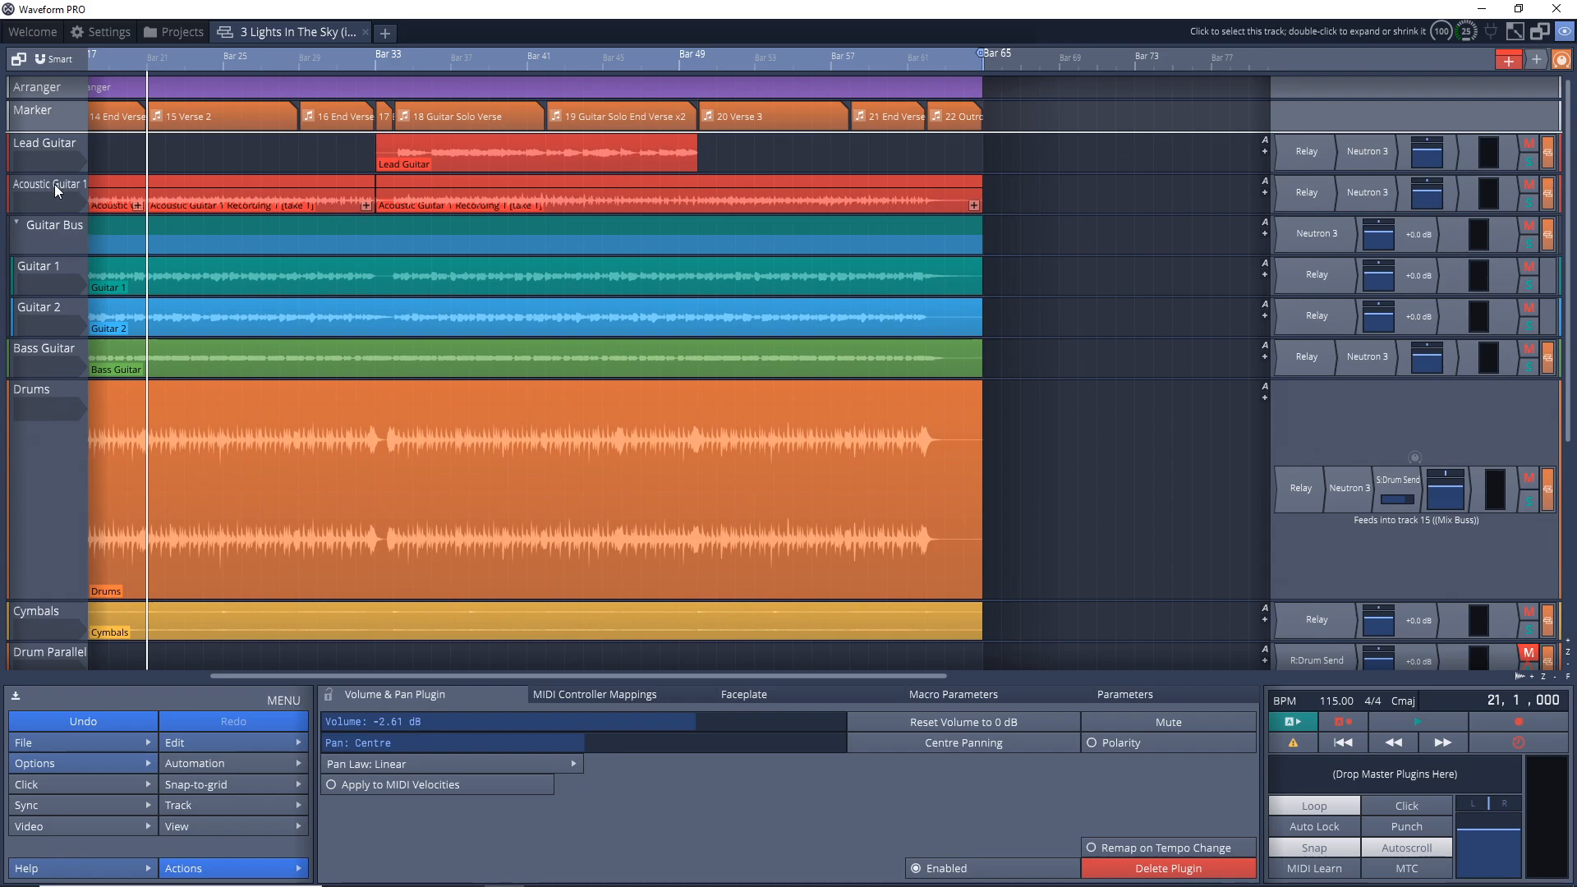
# - Insert Ozone 9 on the Mix Buss track after the Neutron 3 Visual Mixer
pyautogui.scroll(-3, 38, 482)
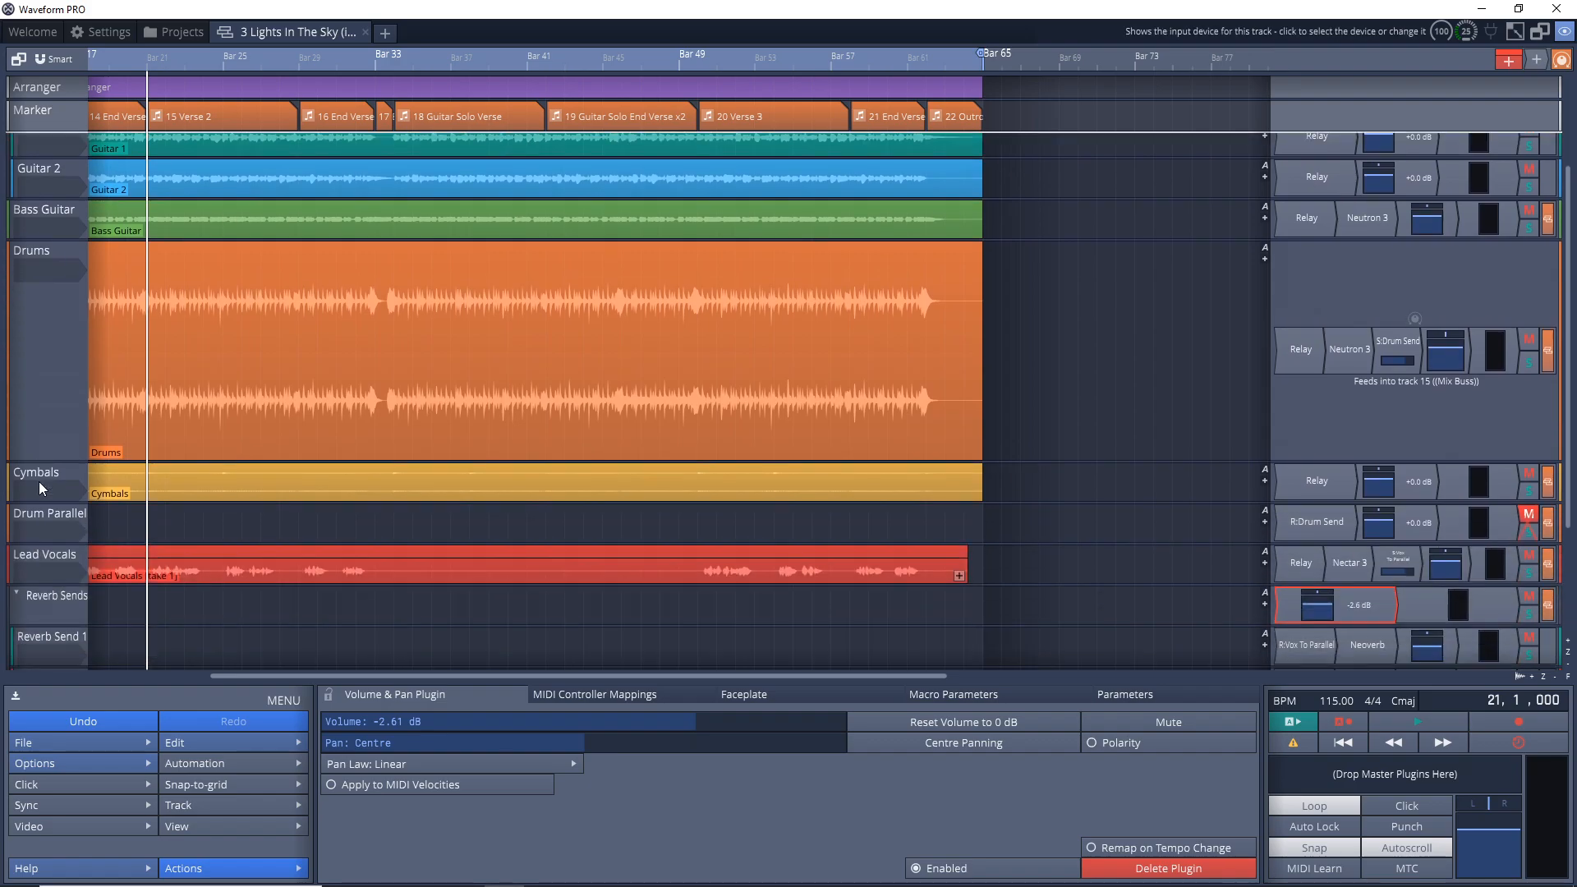
pyautogui.scroll(-4, 38, 482)
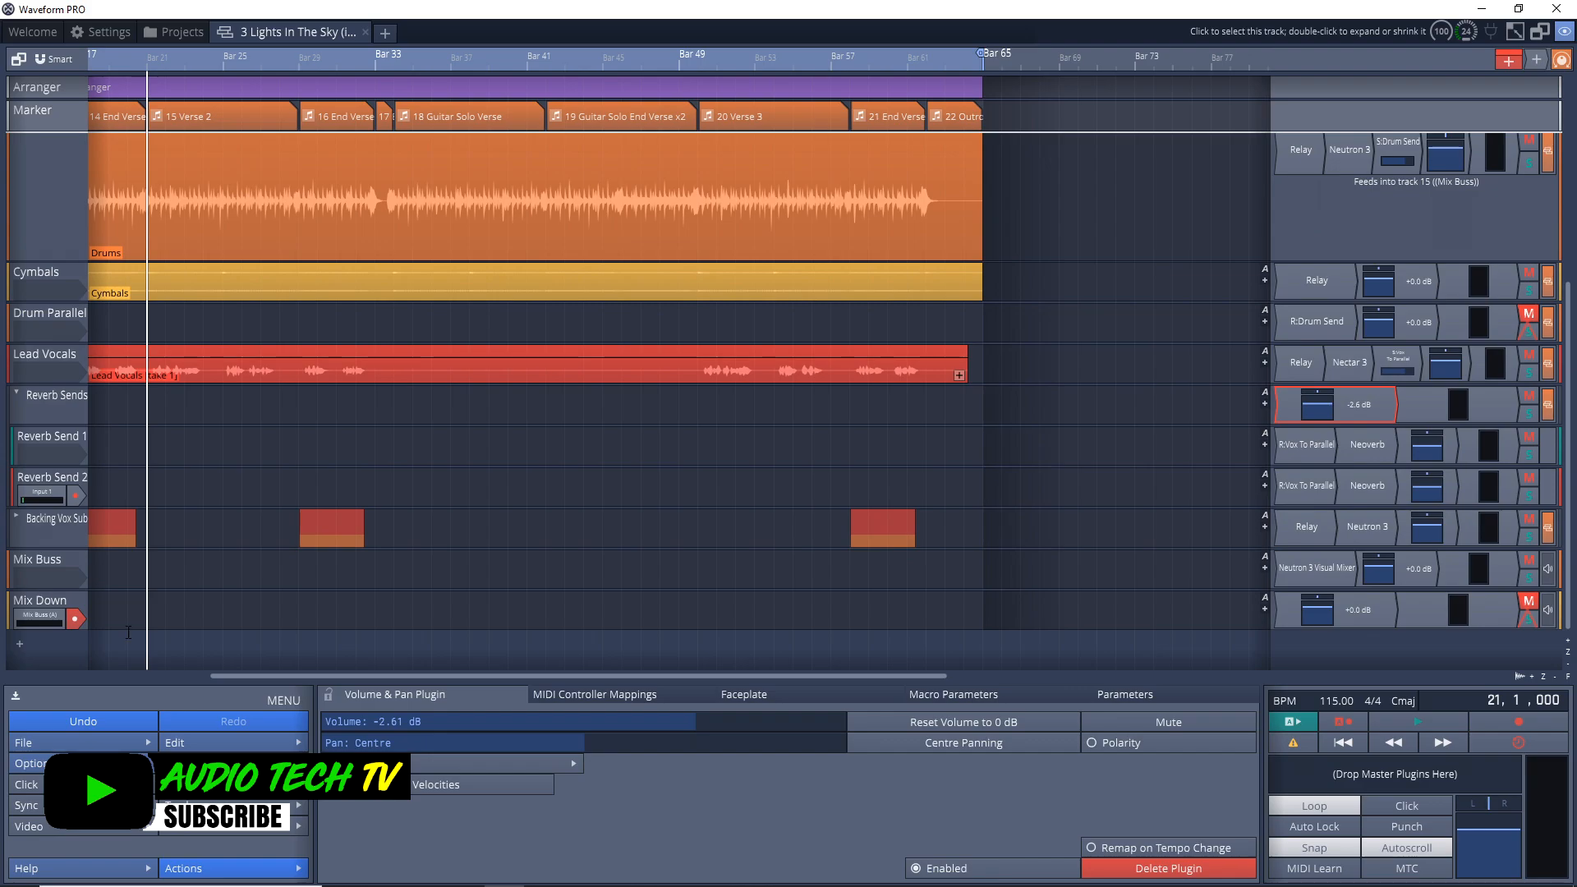
pyautogui.rightClick(1427, 573)
pyautogui.click(1404, 625)
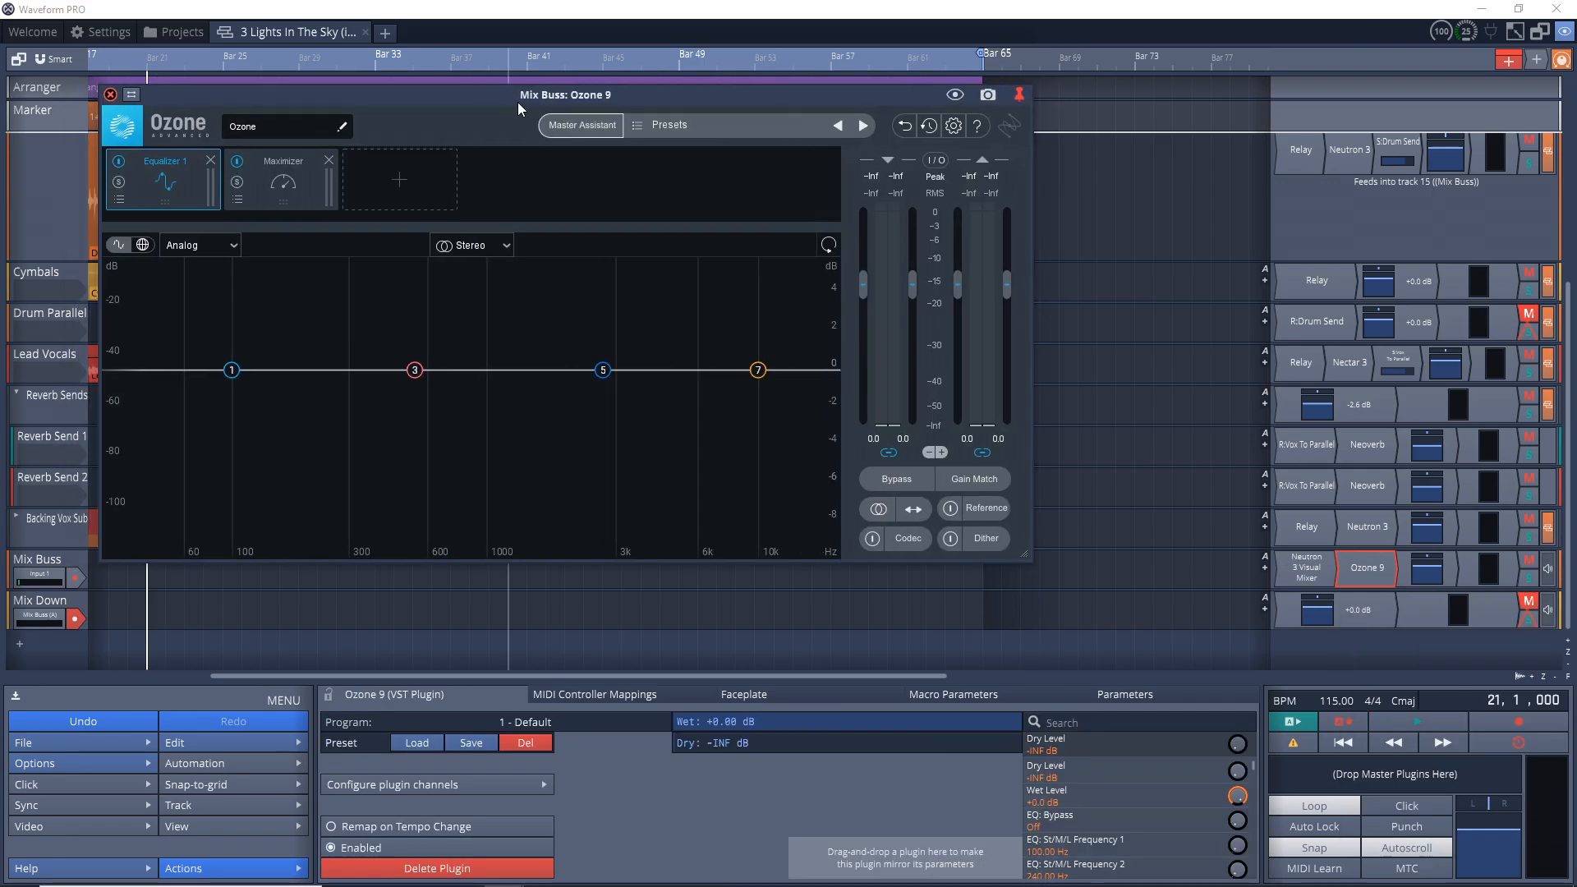
pyautogui.moveTo(734, 186); pyautogui.dragTo(754, 202)
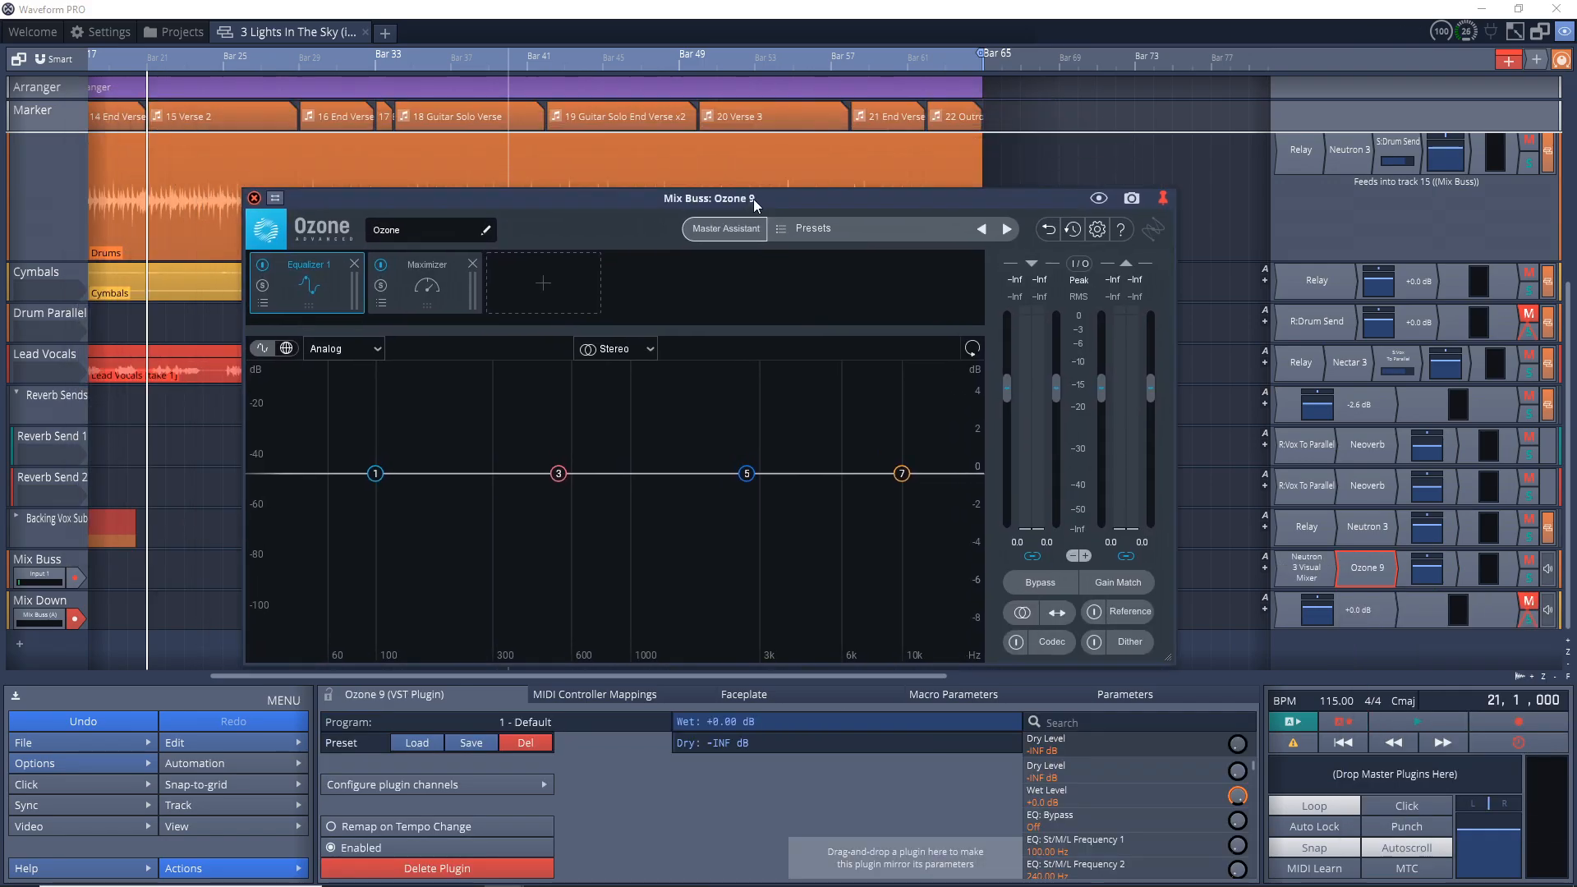
# - Open Ozone 9's Master Assistant with Modern modules, Manual loudness at Medium intensity, and Streaming as the destination
pyautogui.click(720, 229)
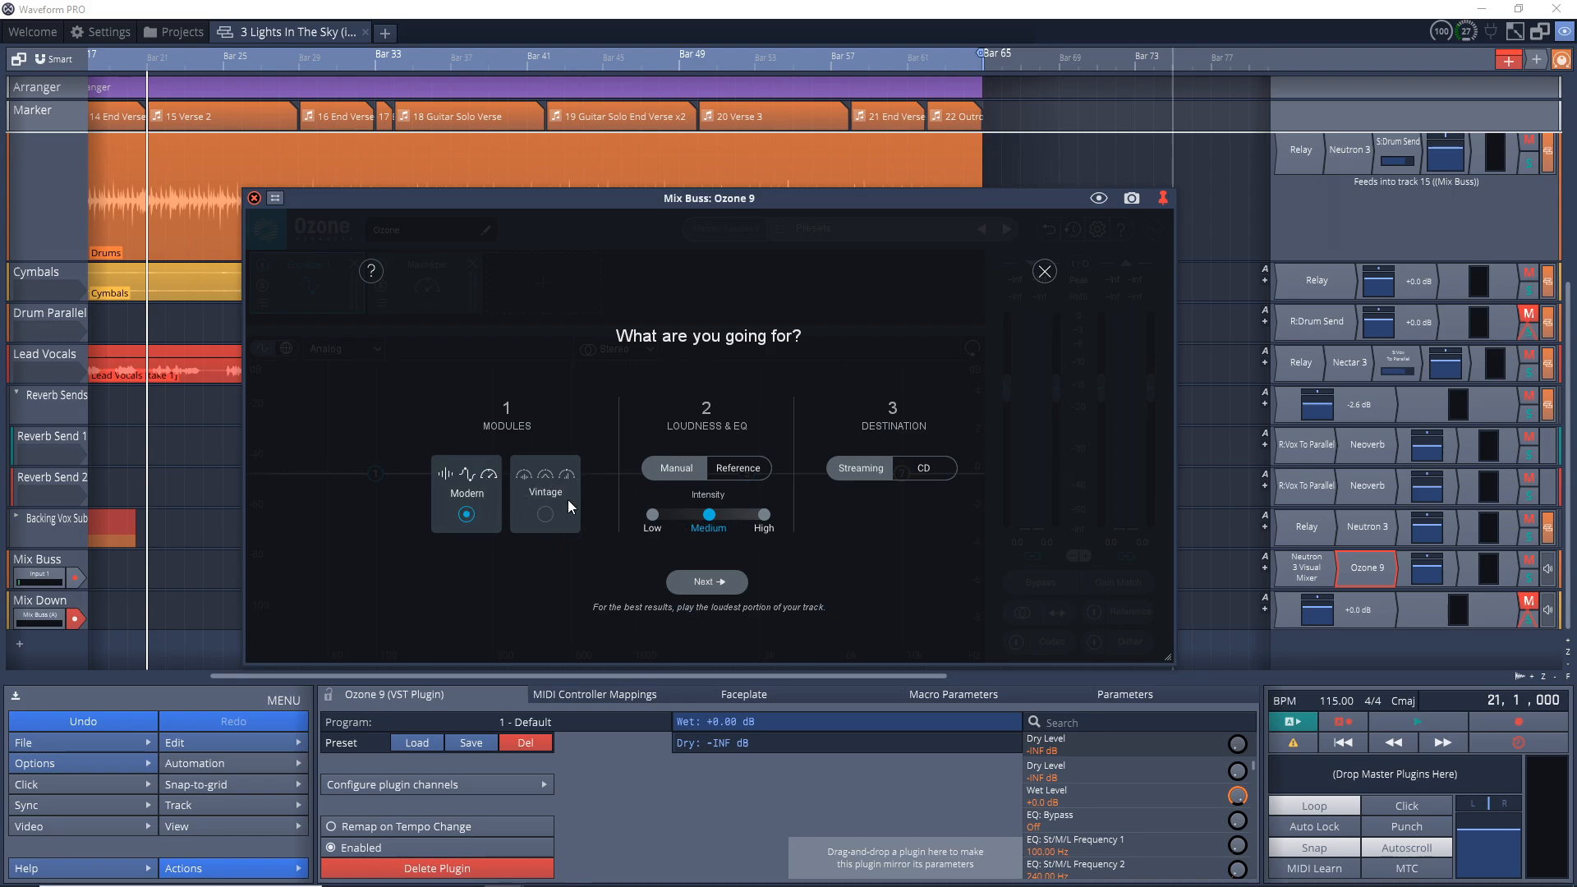
pyautogui.click(734, 470)
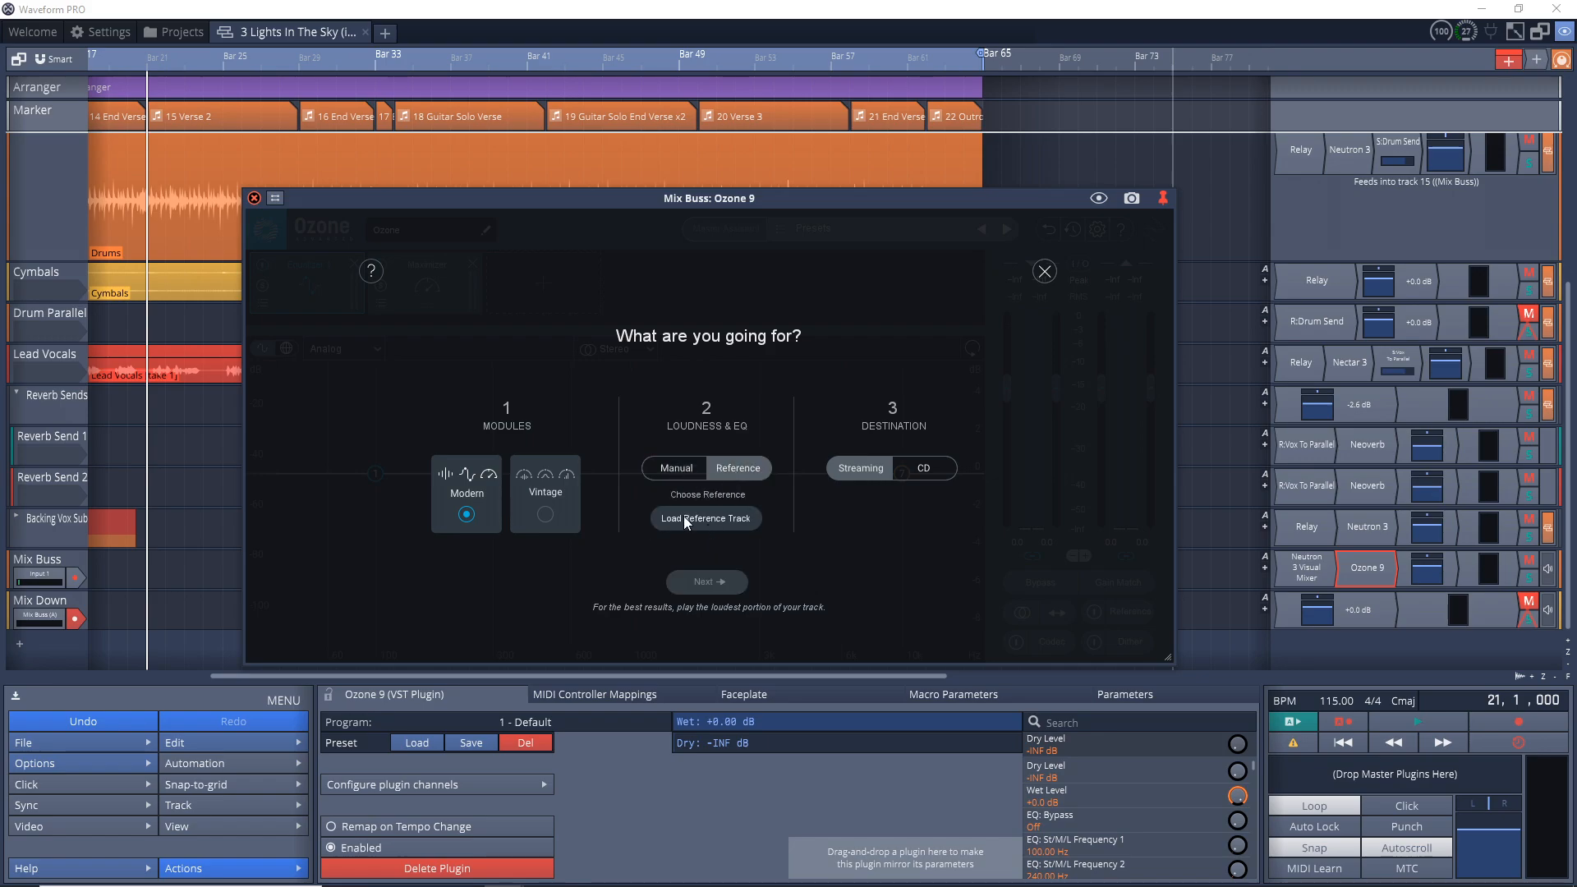
pyautogui.click(674, 467)
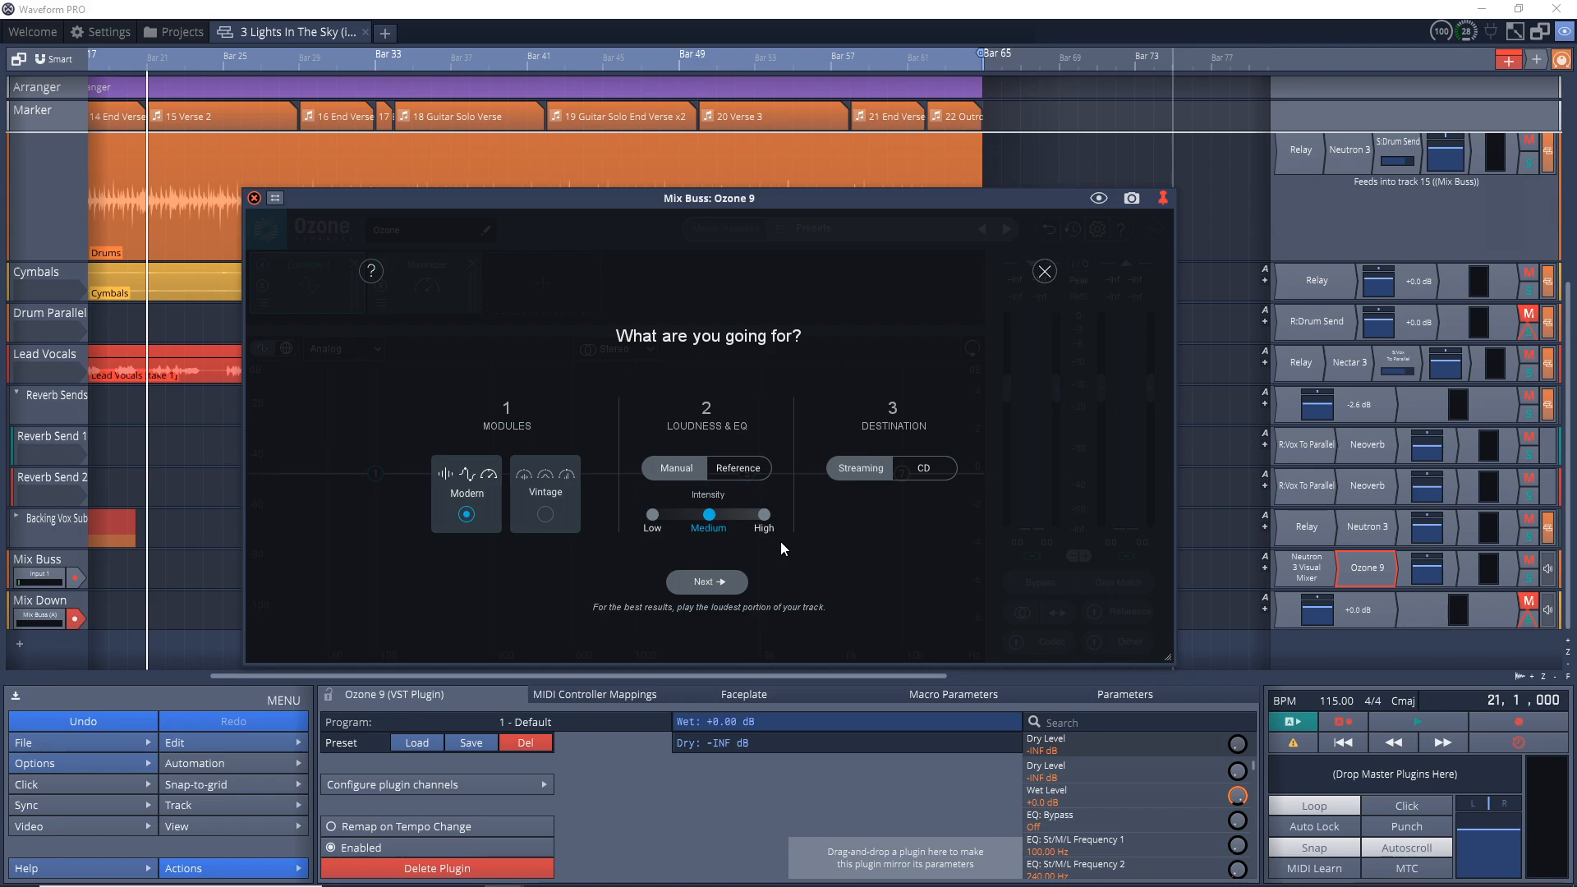
pyautogui.click(938, 468)
pyautogui.click(863, 465)
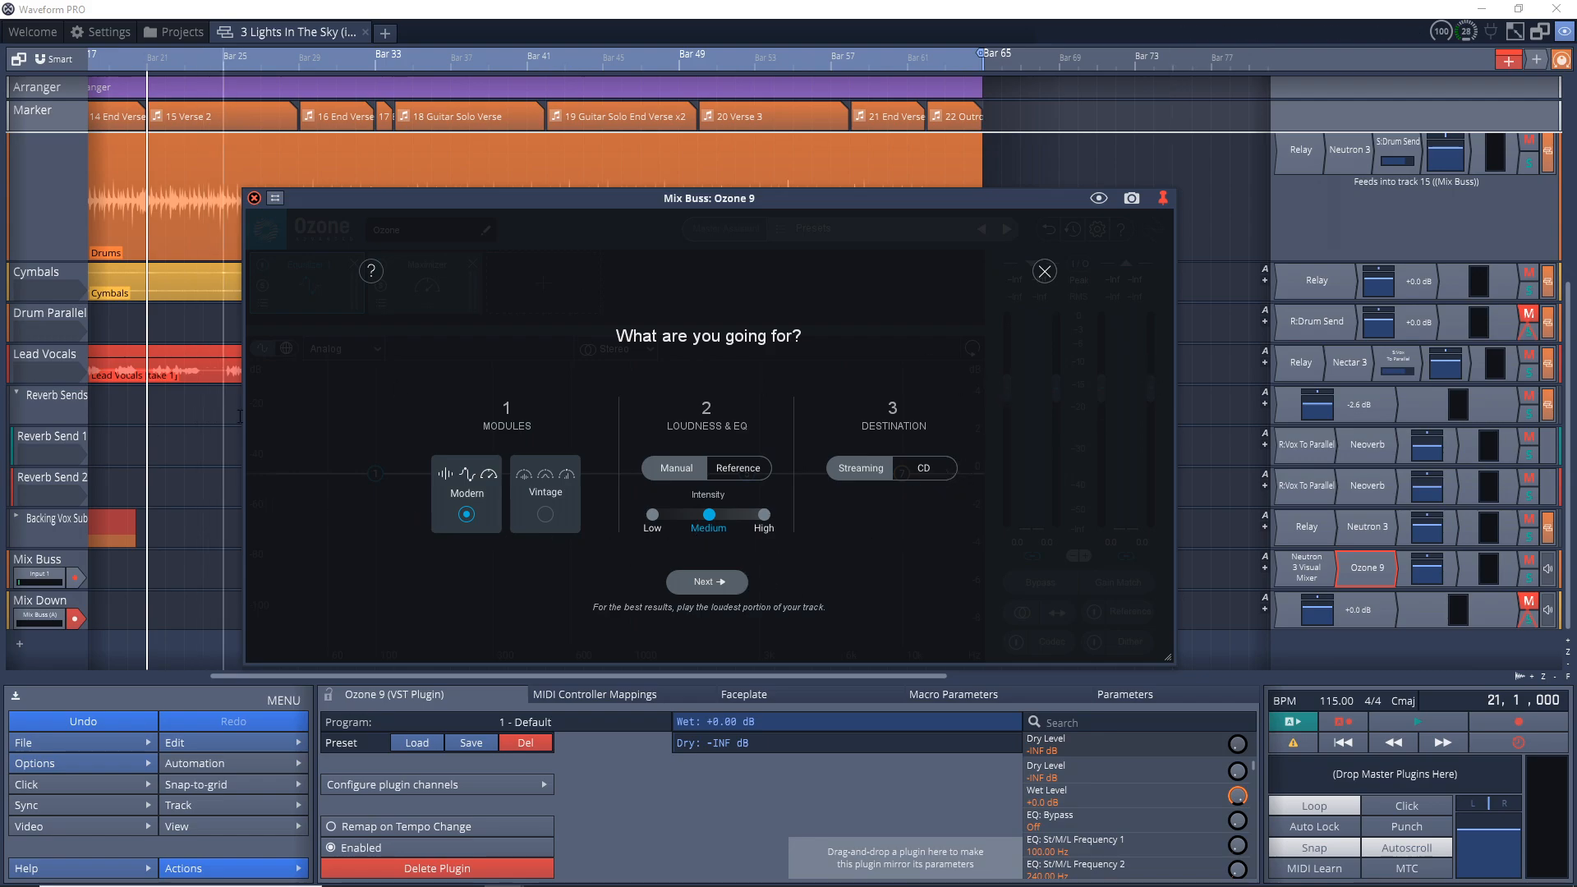
# - Run the Master Assistant analysis while playing the song from bar 17, and accept its suggestion
pyautogui.doubleClick(283, 679)
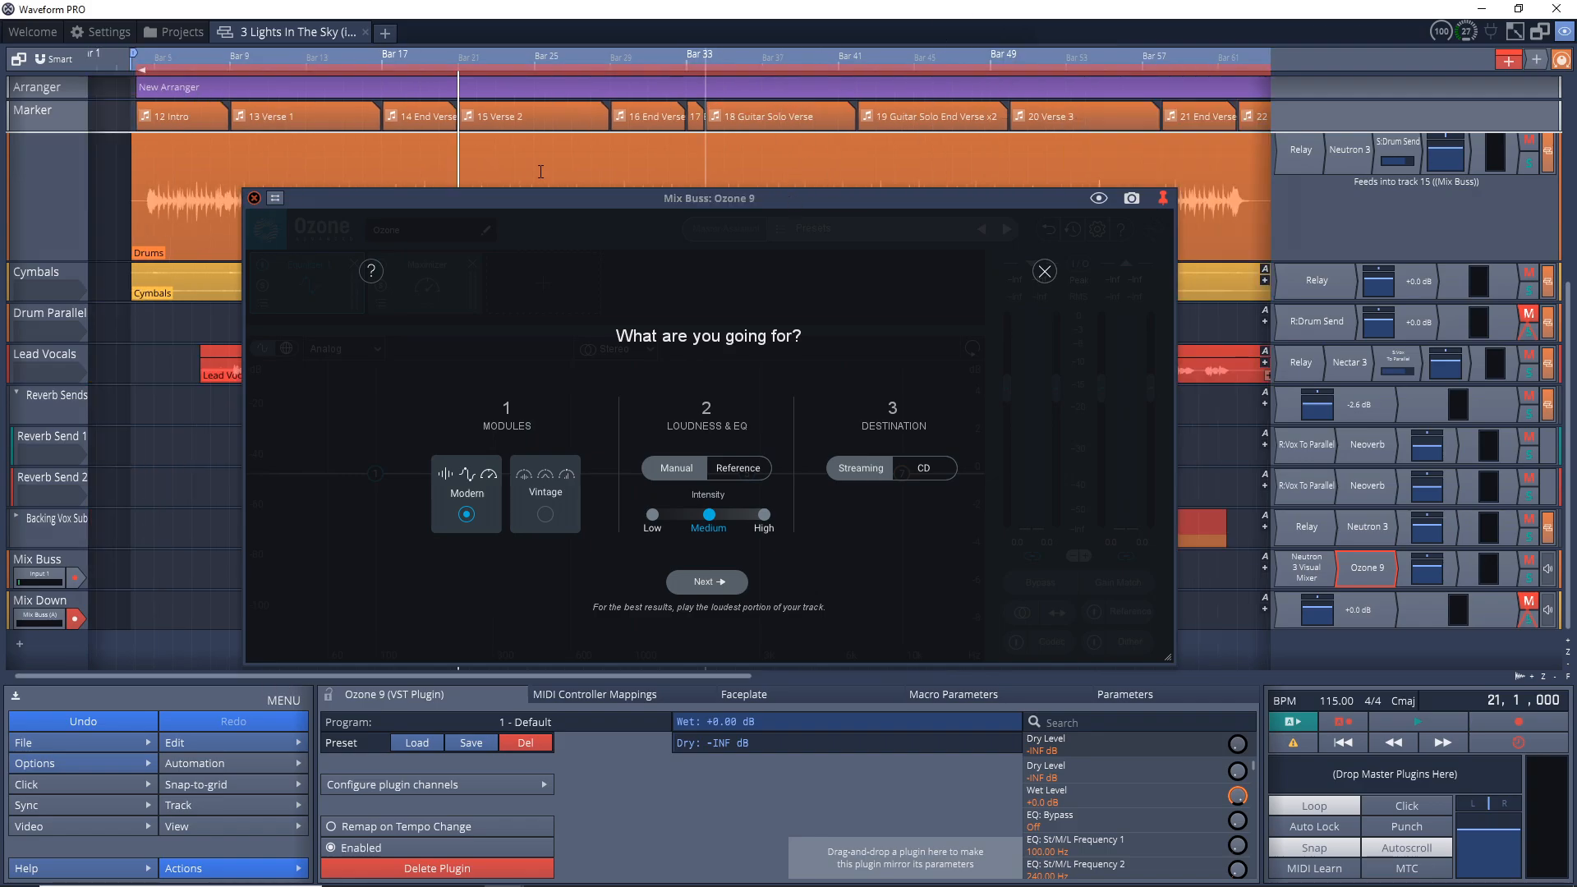
pyautogui.moveTo(584, 199); pyautogui.dragTo(819, 220)
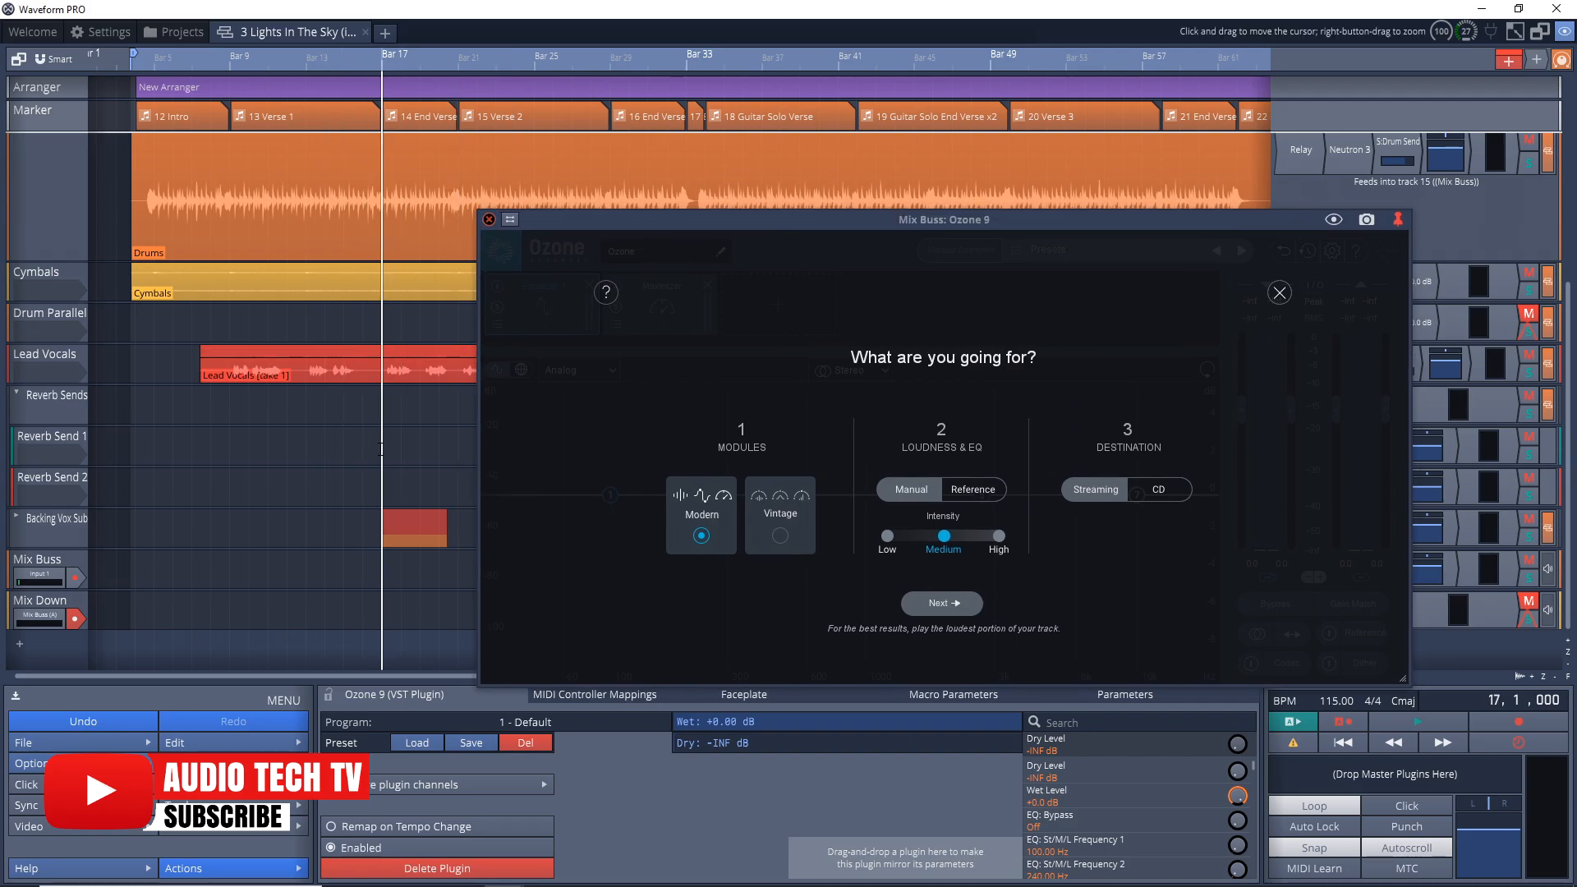
pyautogui.moveTo(705, 223); pyautogui.dragTo(599, 267)
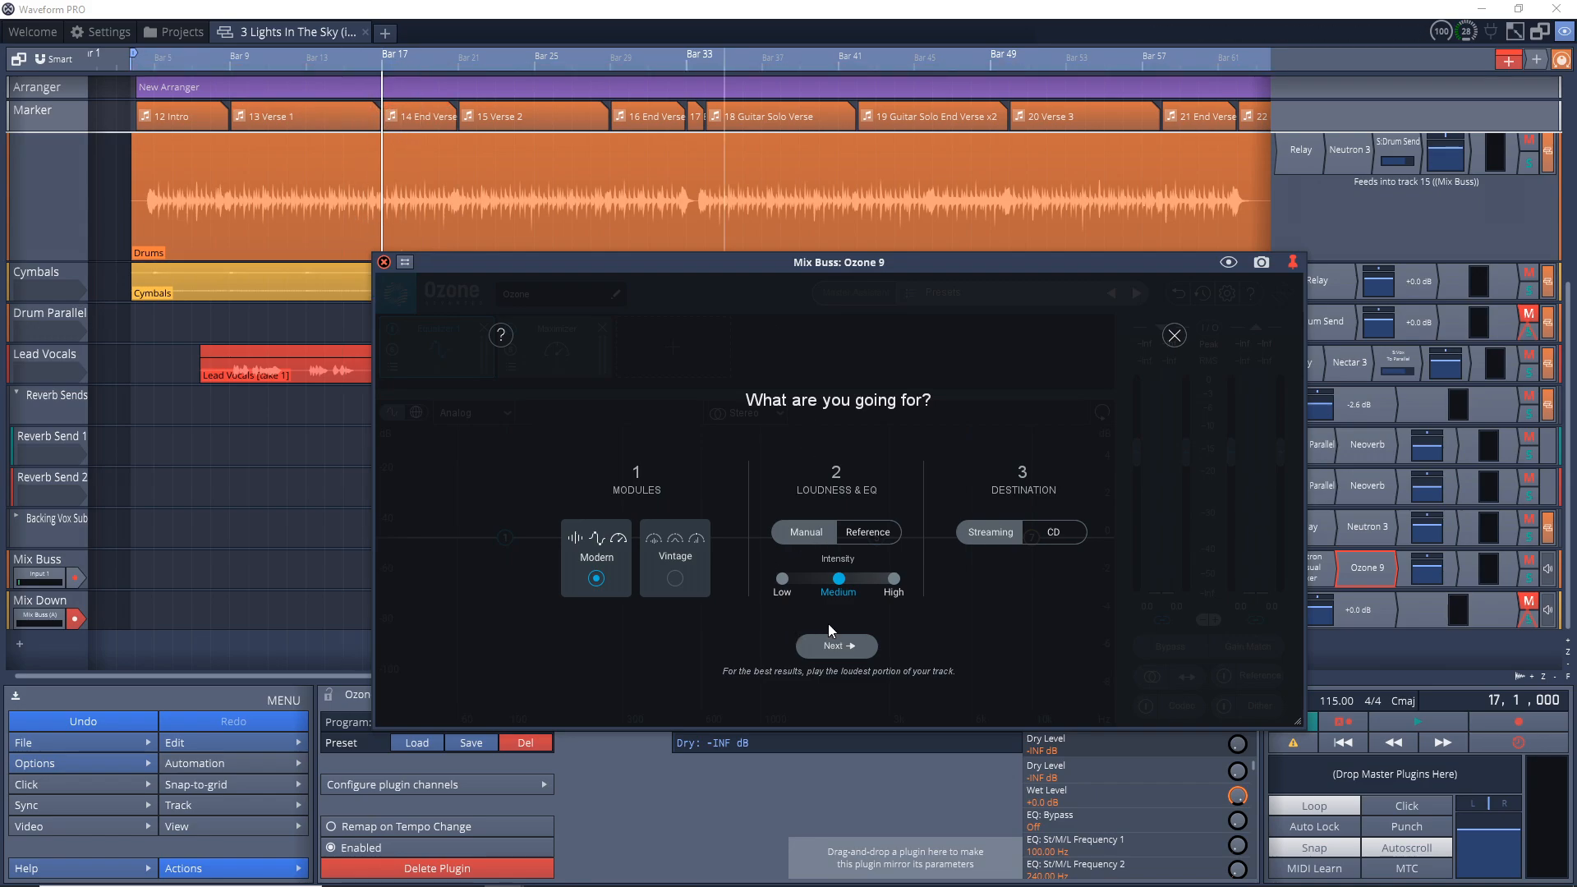
pyautogui.click(843, 644)
pyautogui.press('space')
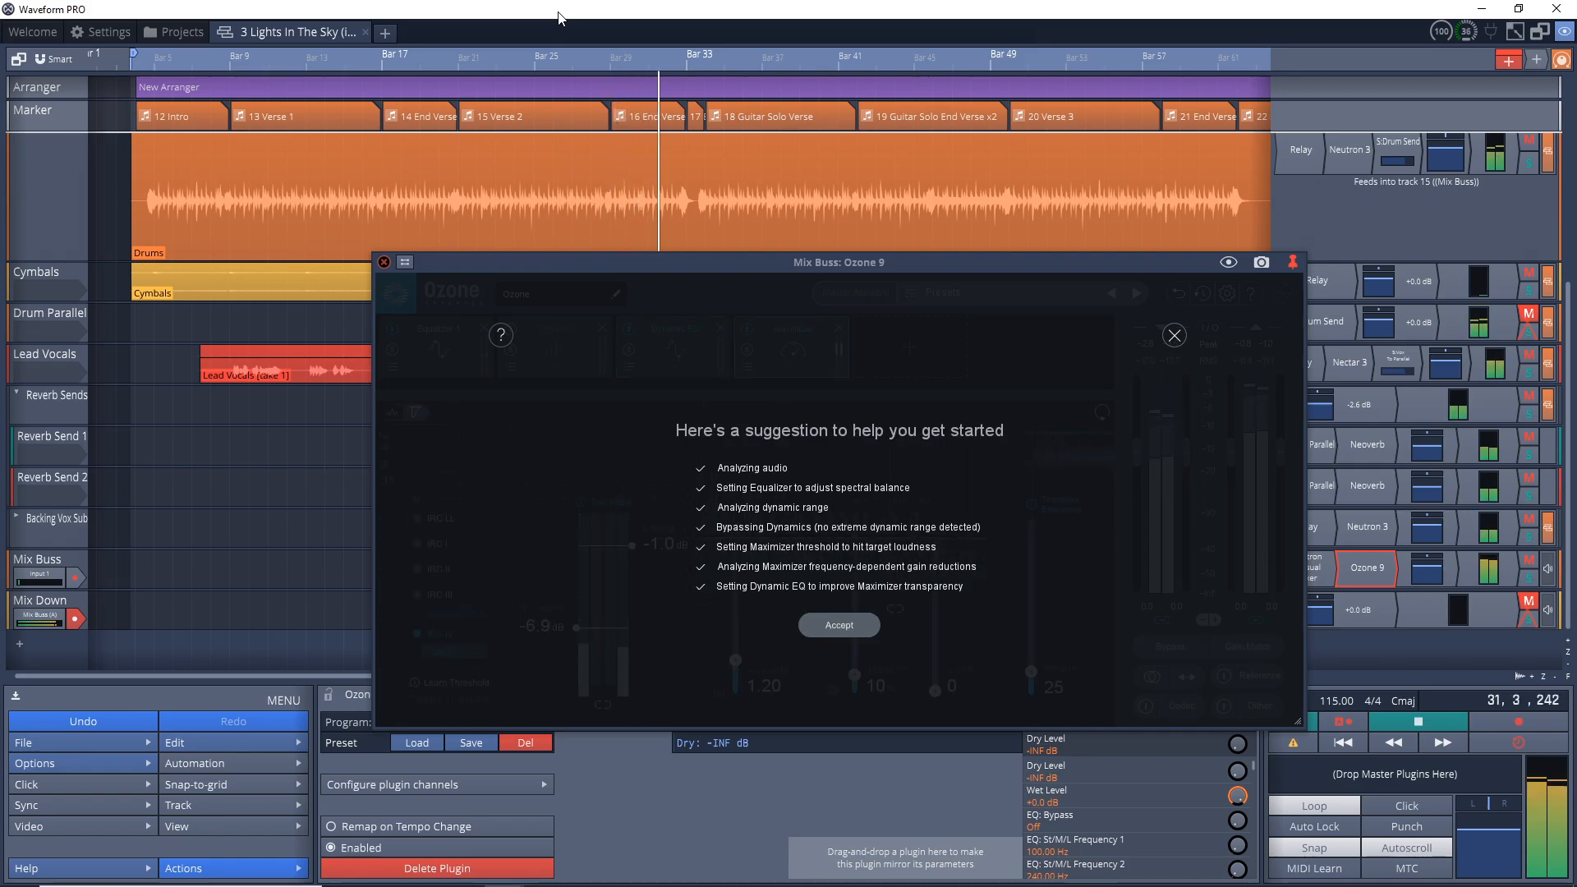
pyautogui.click(823, 630)
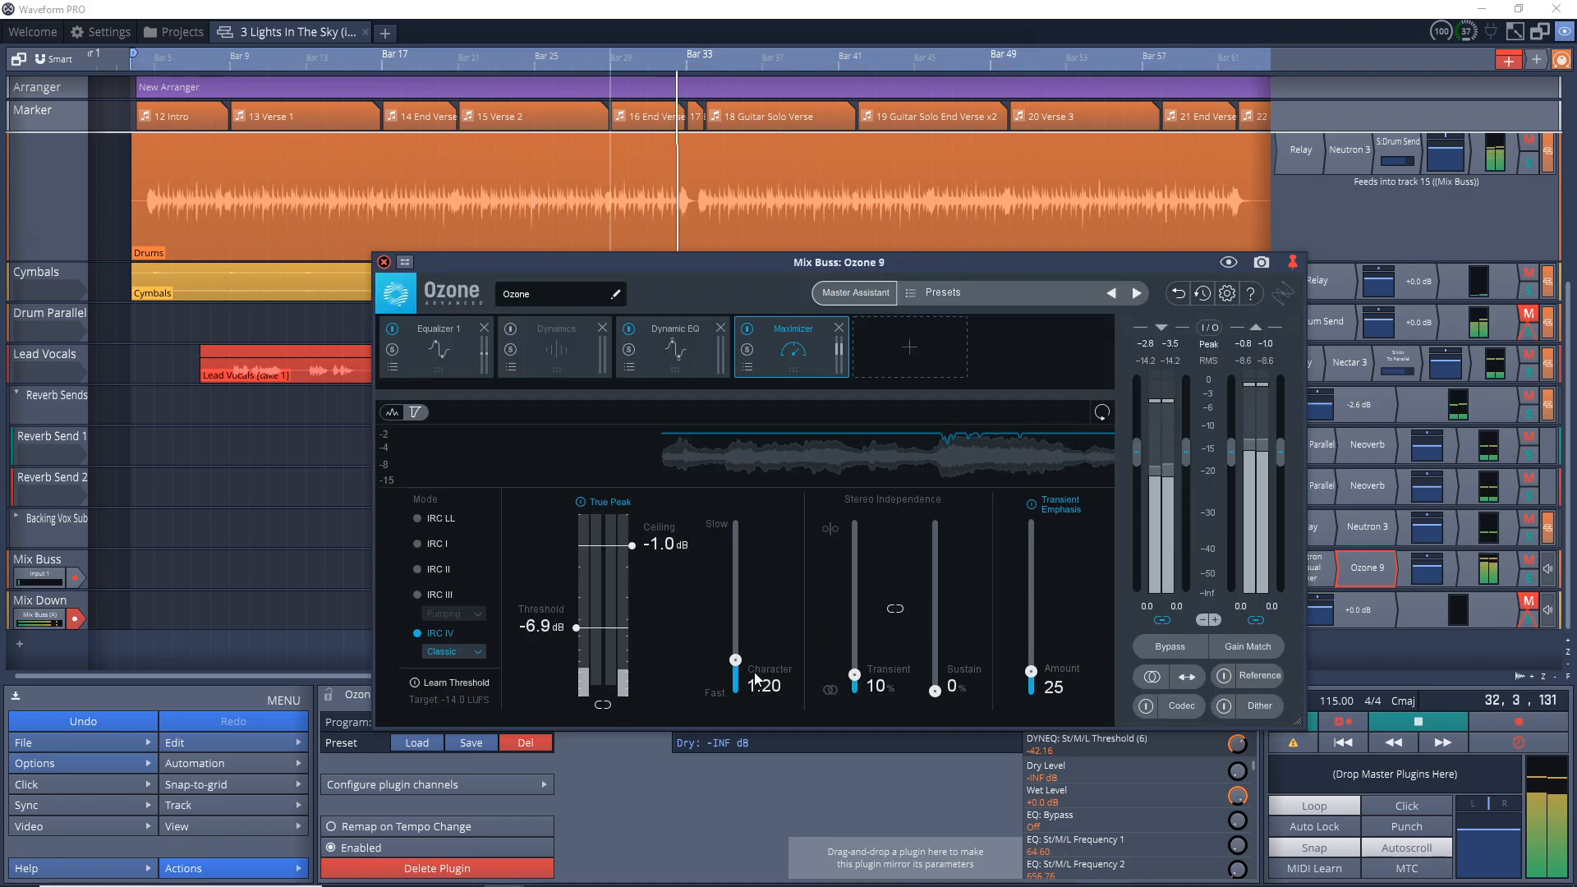
# - Replay the mix from bar 17, compare it with Ozone 9 bypassed and active, and close the plugin window
pyautogui.press('space')
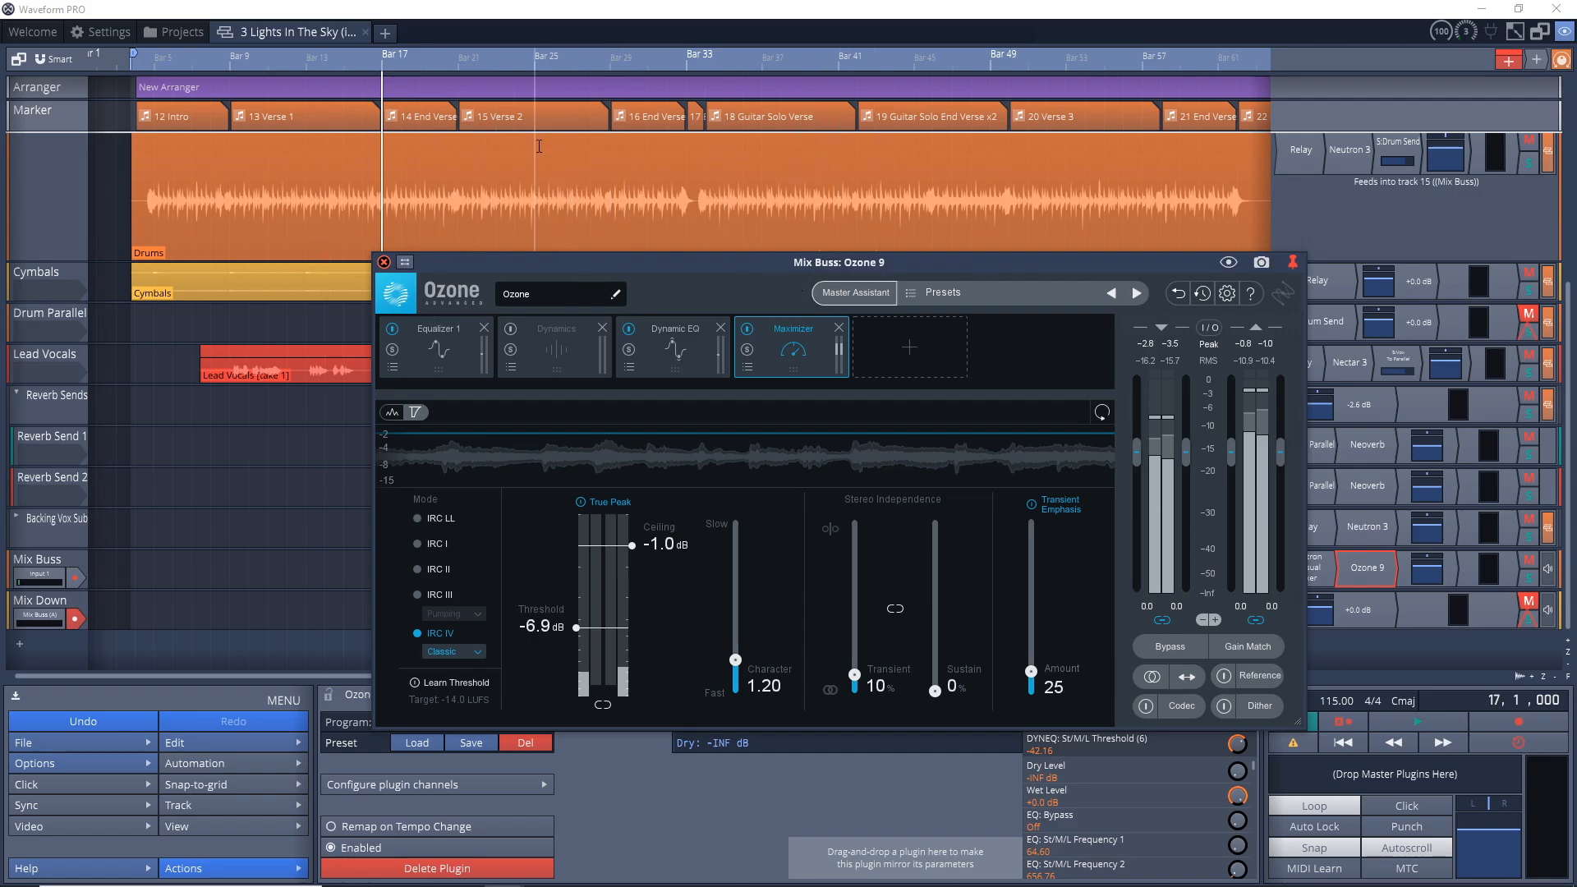
pyautogui.press('space')
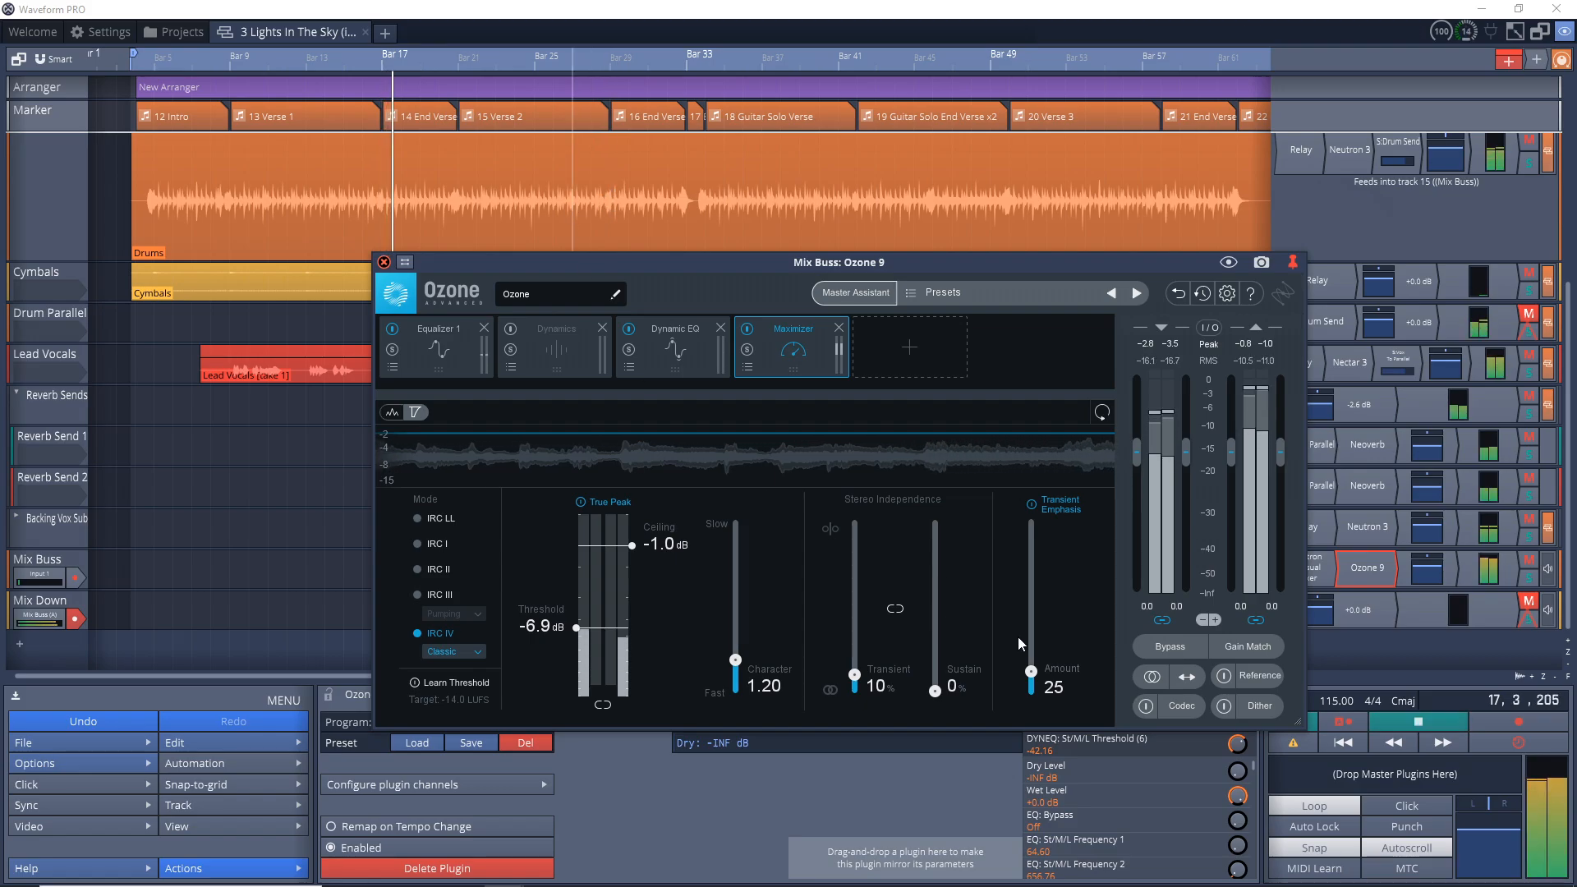
pyautogui.click(1170, 647)
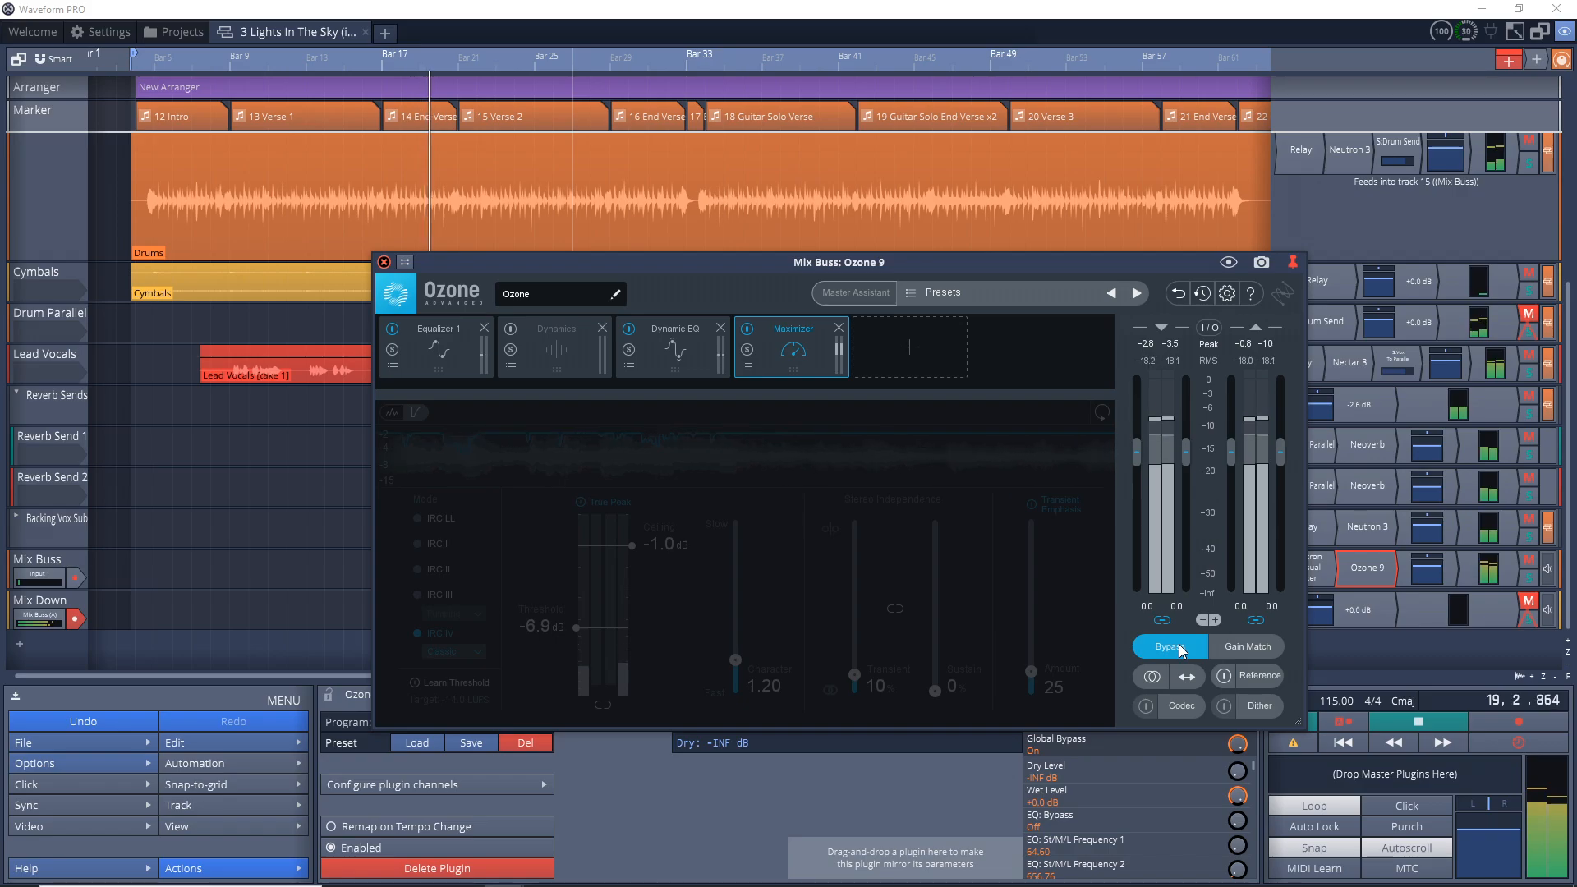
pyautogui.click(1181, 649)
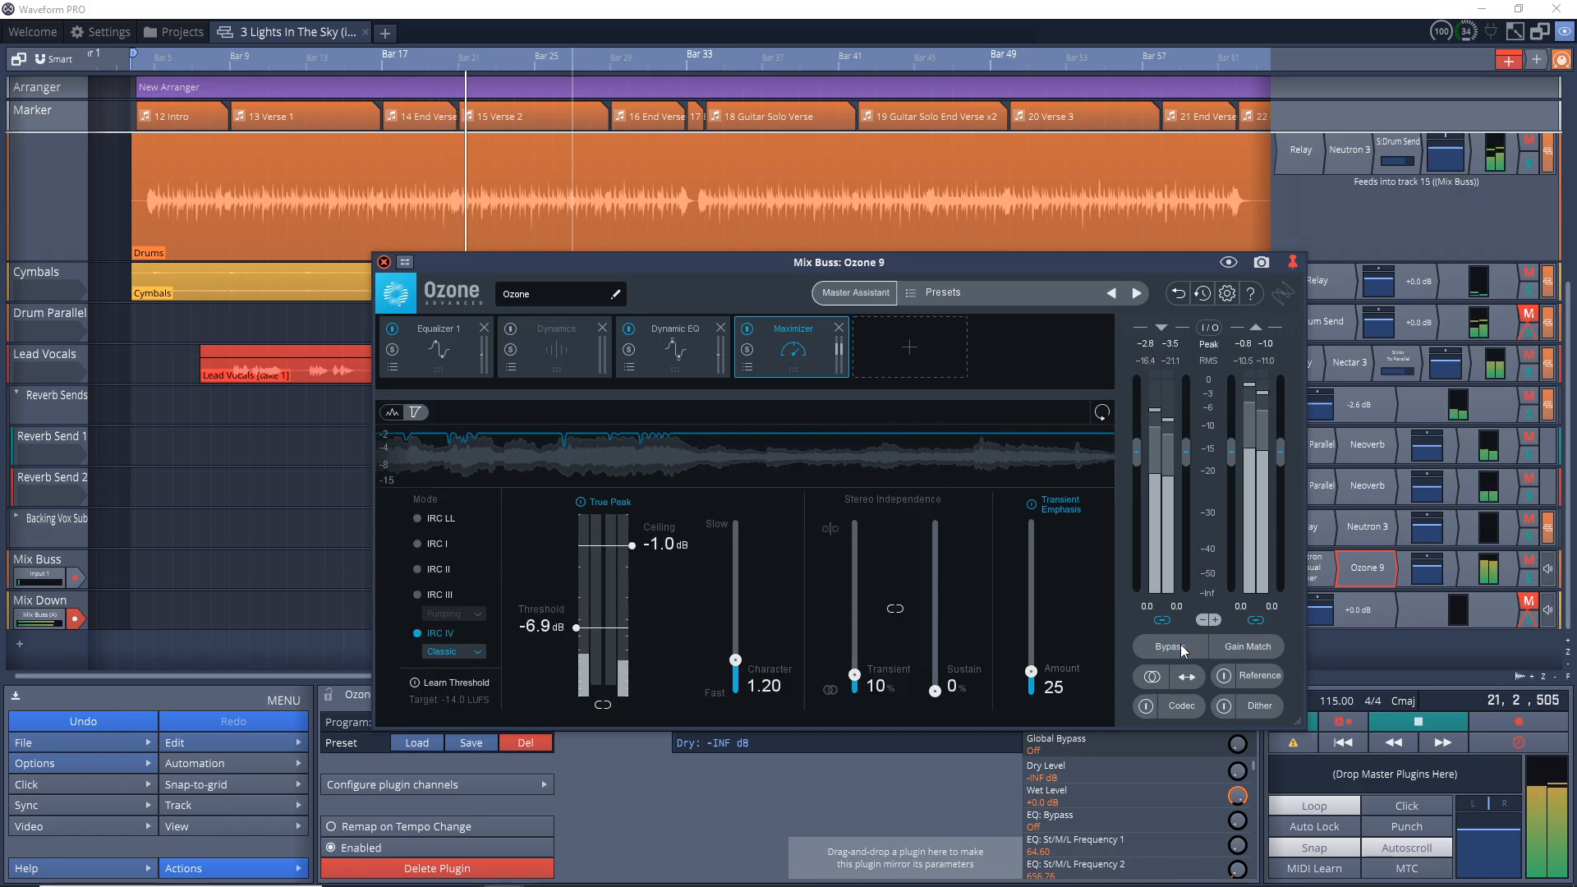
pyautogui.click(384, 263)
pyautogui.scroll(3, 33, 225)
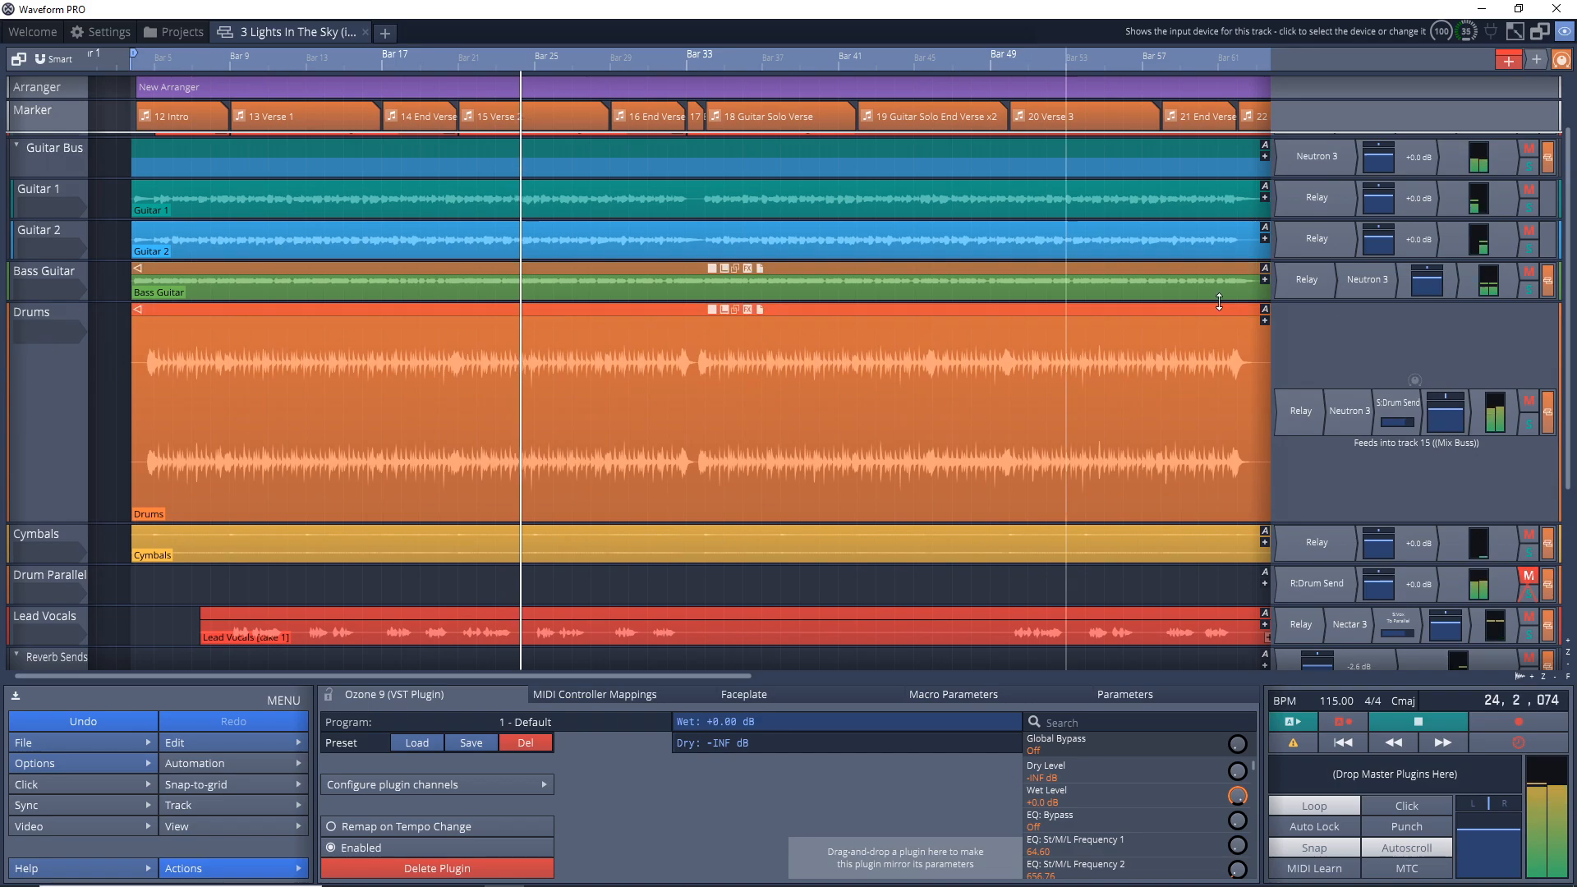
pyautogui.doubleClick(1307, 279)
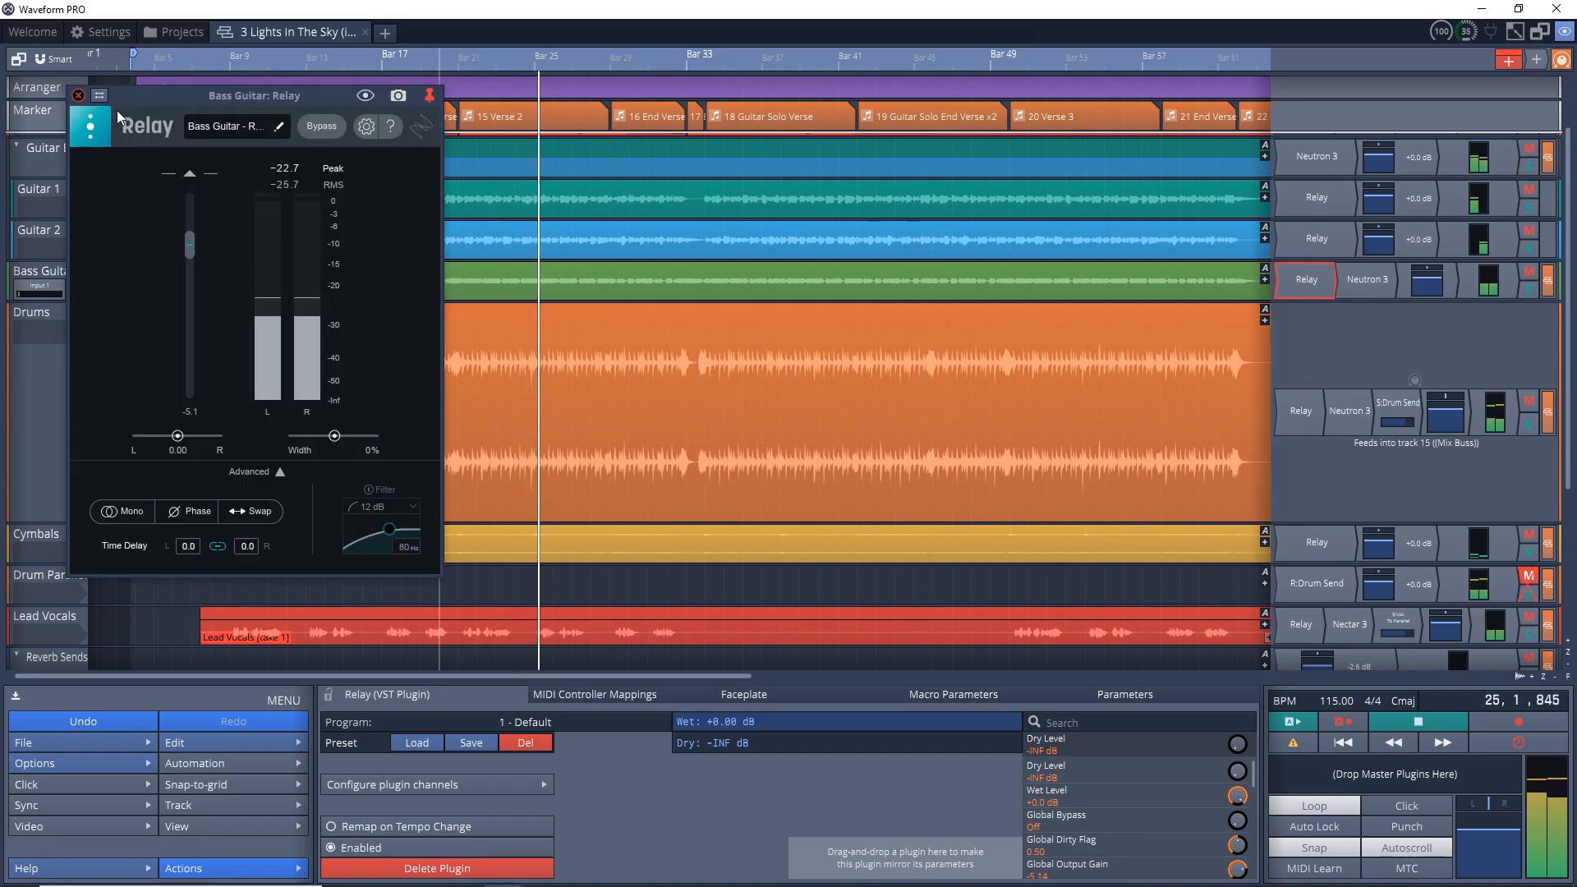
pyautogui.click(78, 95)
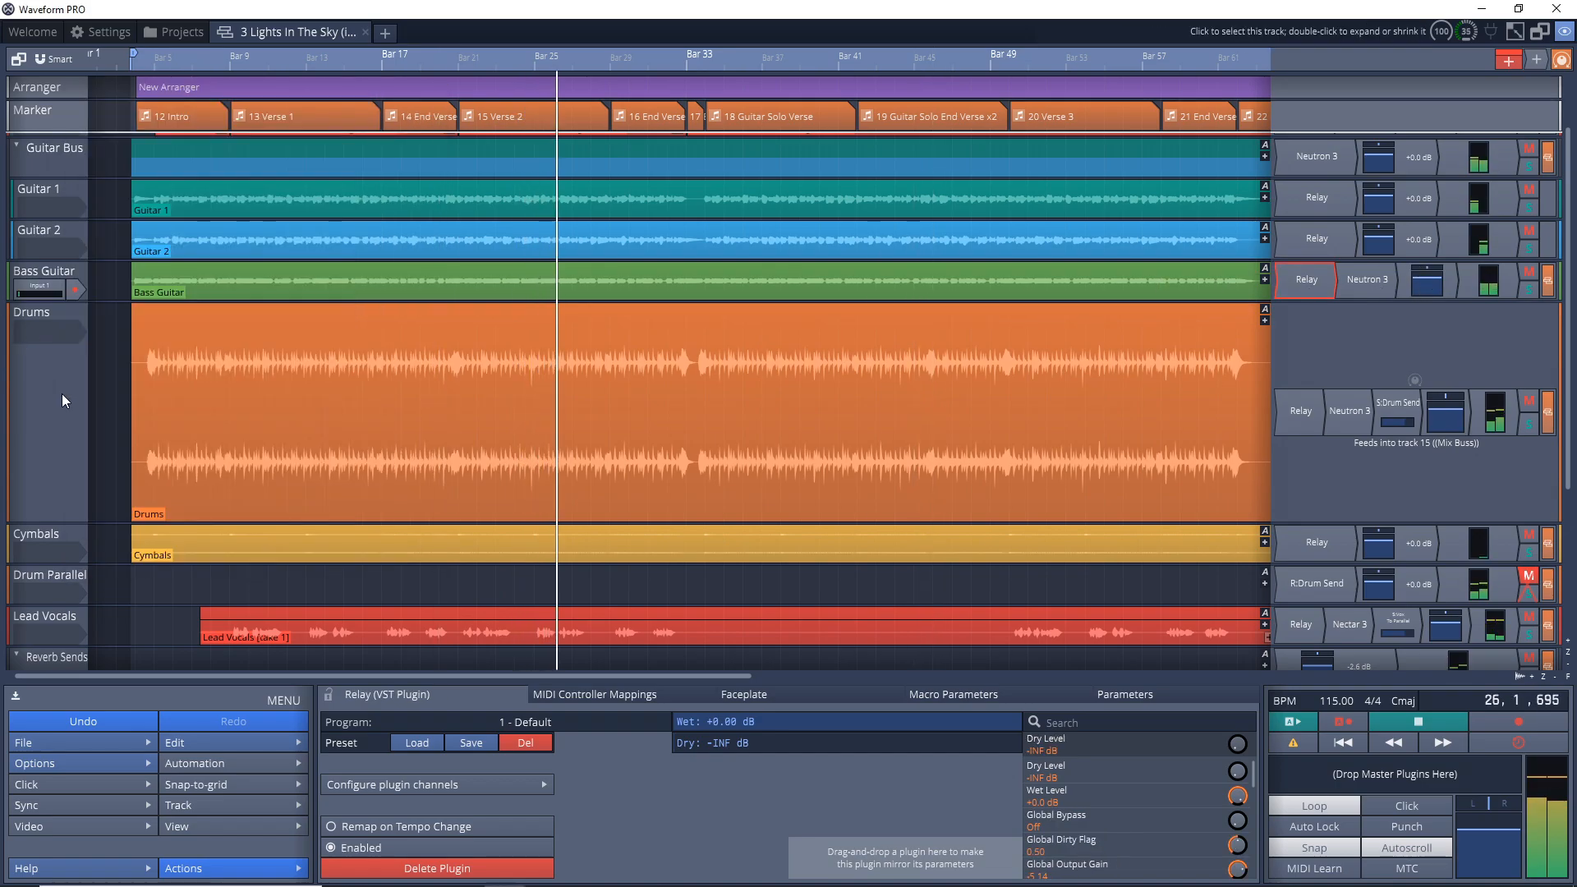
# - Lower the Lead Vocals' Relay gain to about -14.7 dB during playback, close Relay, and stop playback
pyautogui.scroll(-1, 41, 390)
pyautogui.scroll(-1, 38, 391)
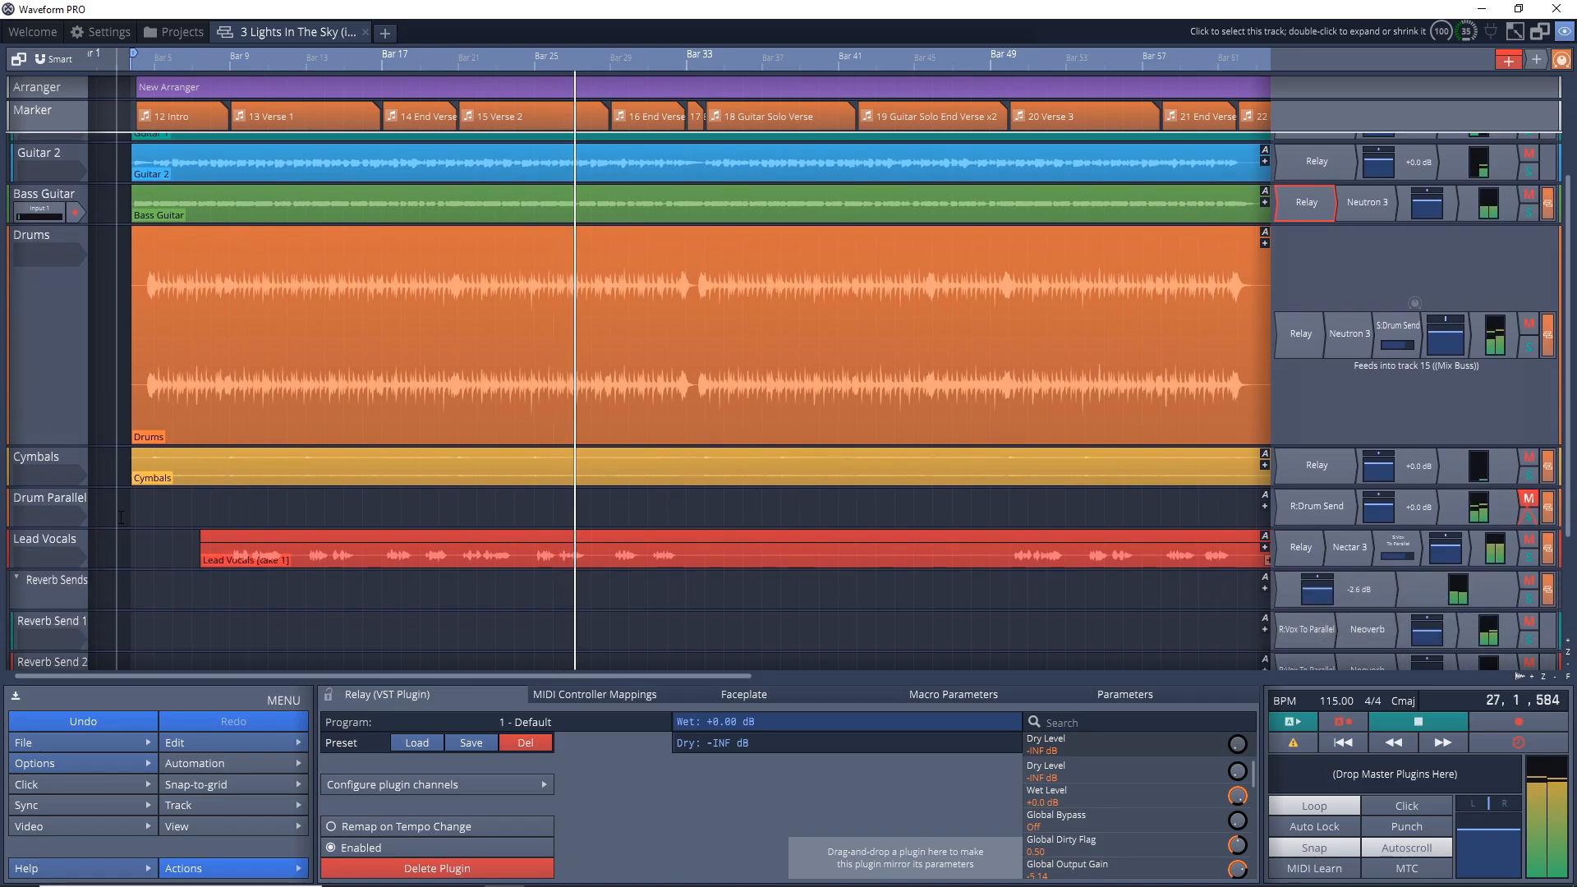
pyautogui.doubleClick(1302, 547)
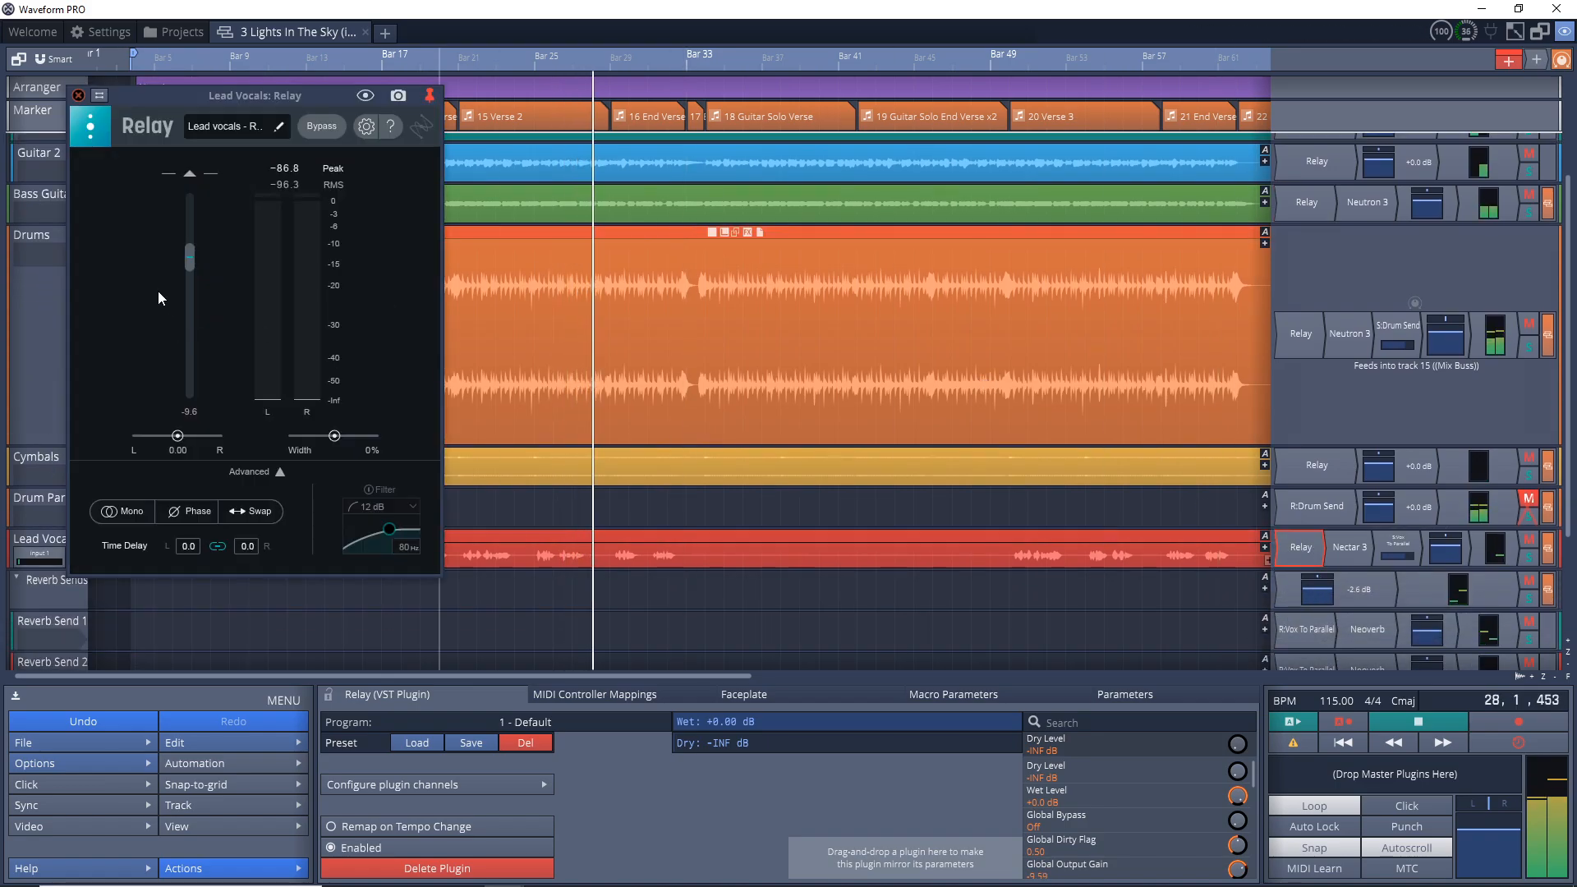
pyautogui.moveTo(191, 261); pyautogui.dragTo(191, 270)
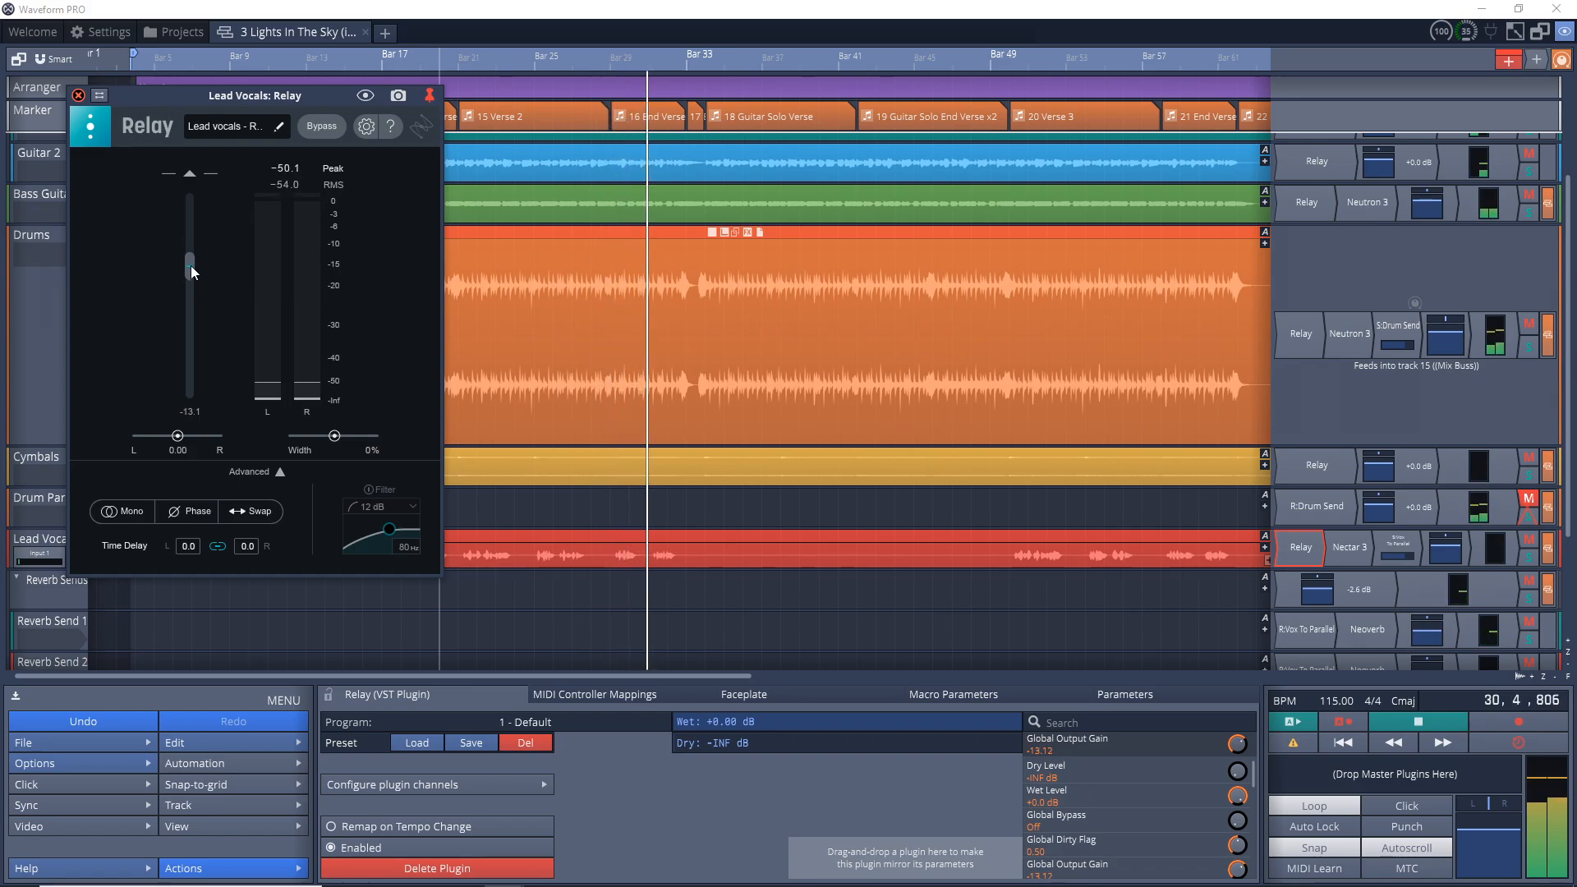
pyautogui.moveTo(190, 267); pyautogui.dragTo(192, 275)
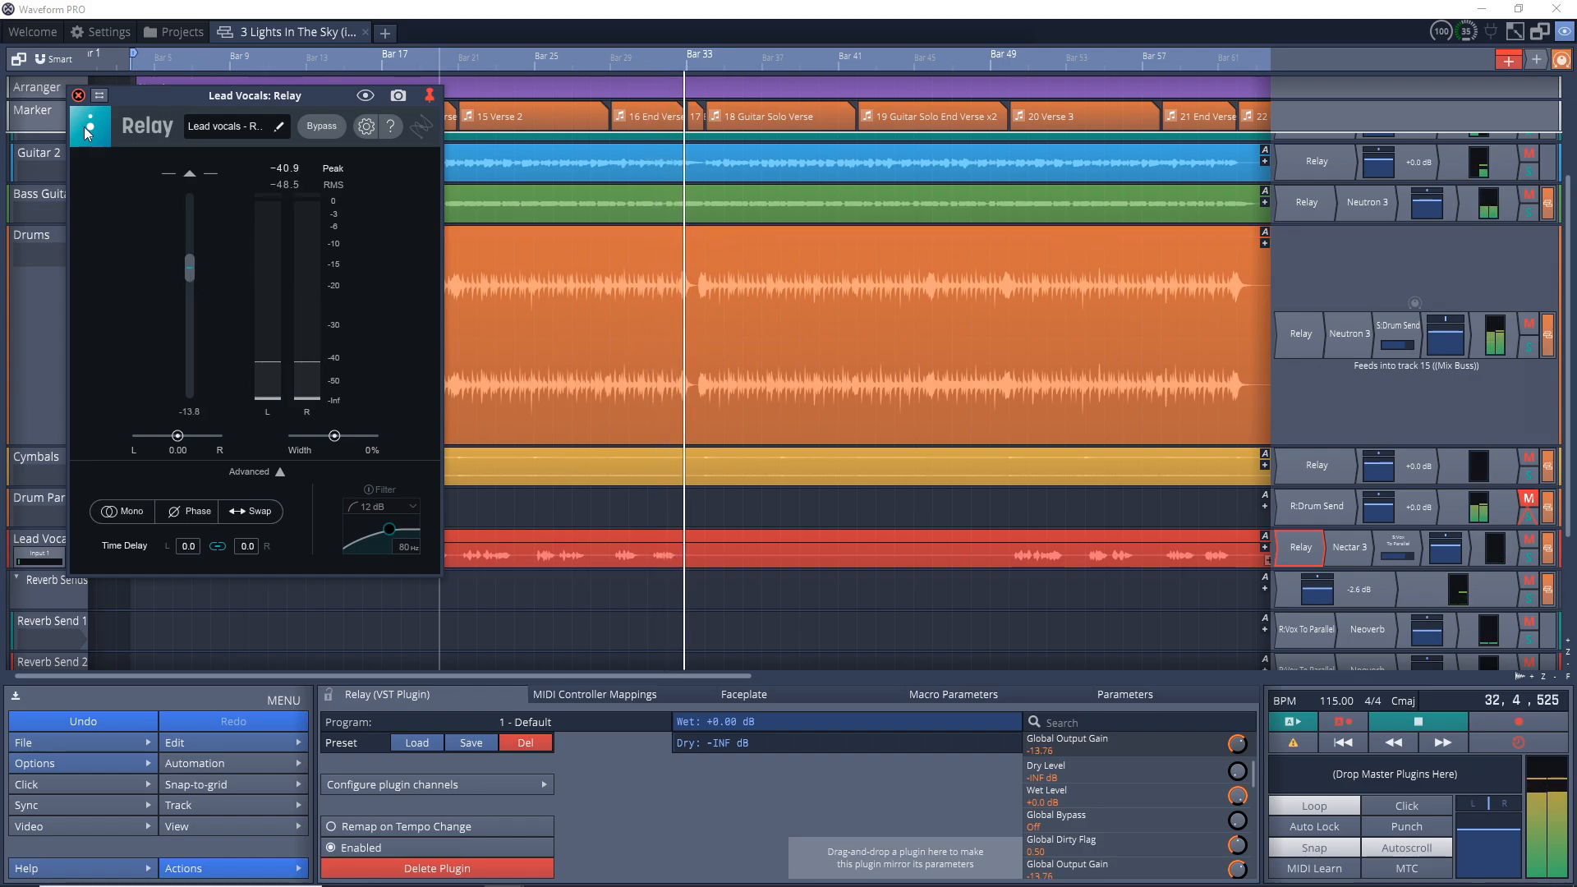
pyautogui.click(79, 97)
pyautogui.press('space')
# - Play from bar 9, lower the Lead Vocals' Relay gain to about -15.7 dB, and close Relay
pyautogui.press('2')
pyautogui.press('0')
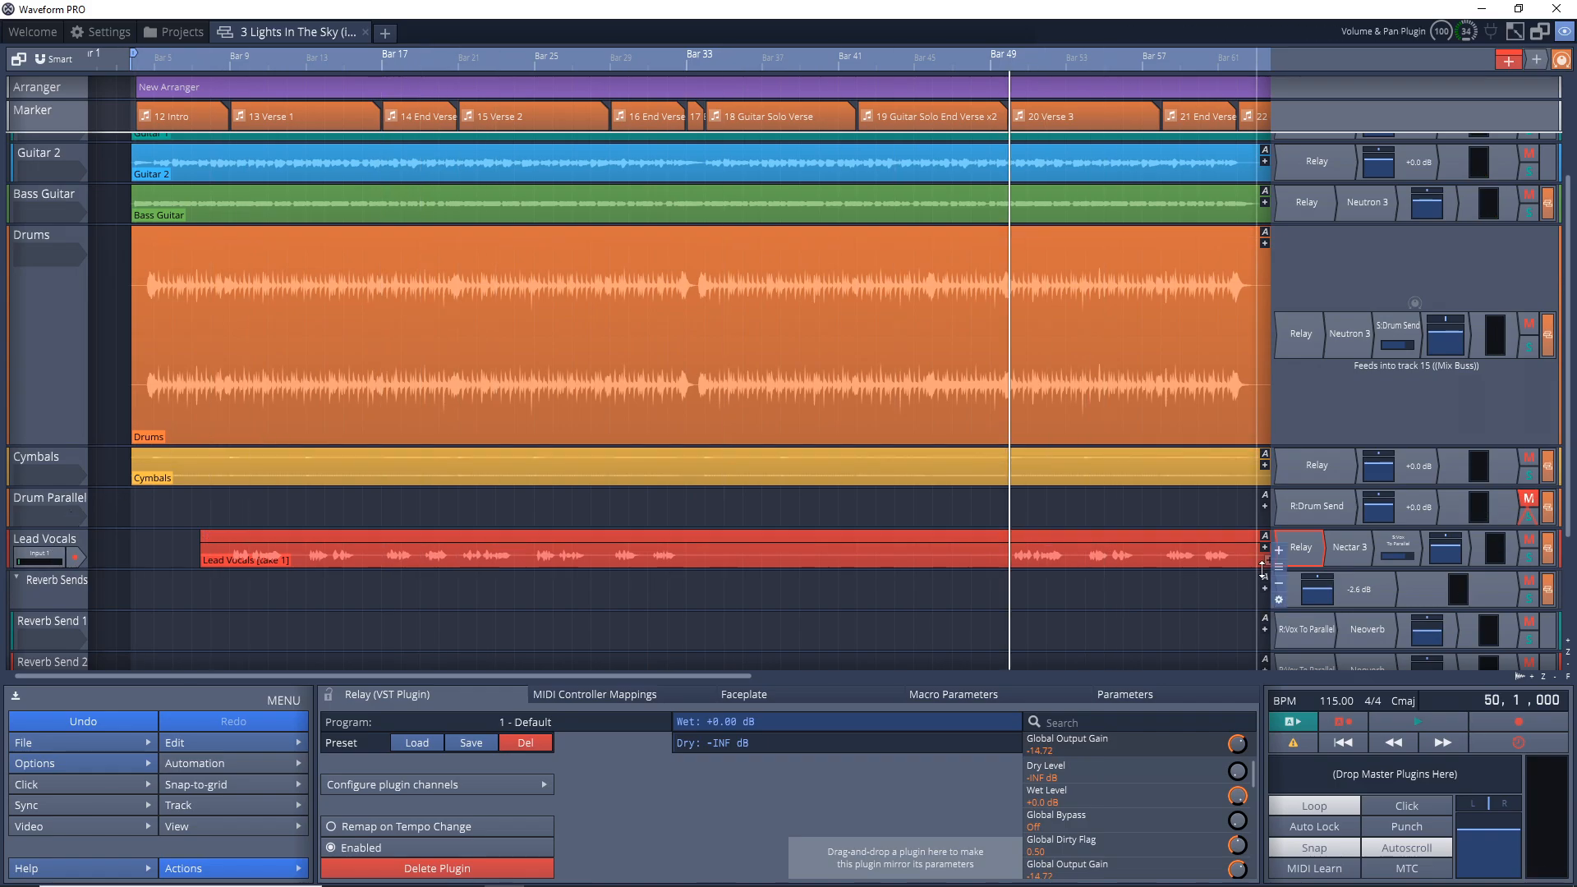
pyautogui.click(237, 622)
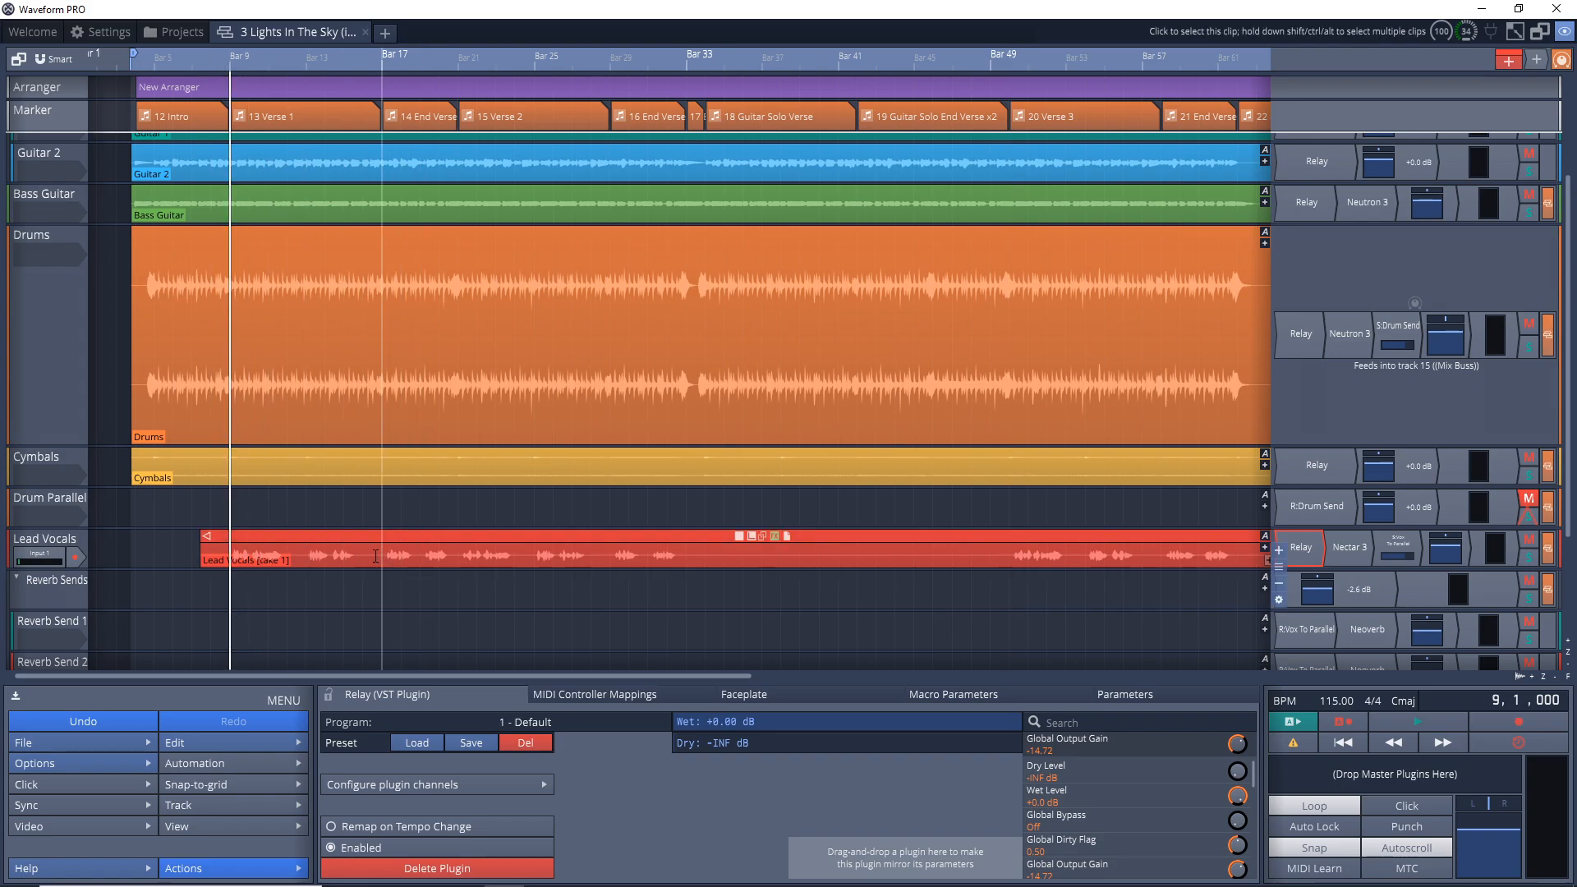
pyautogui.press('space')
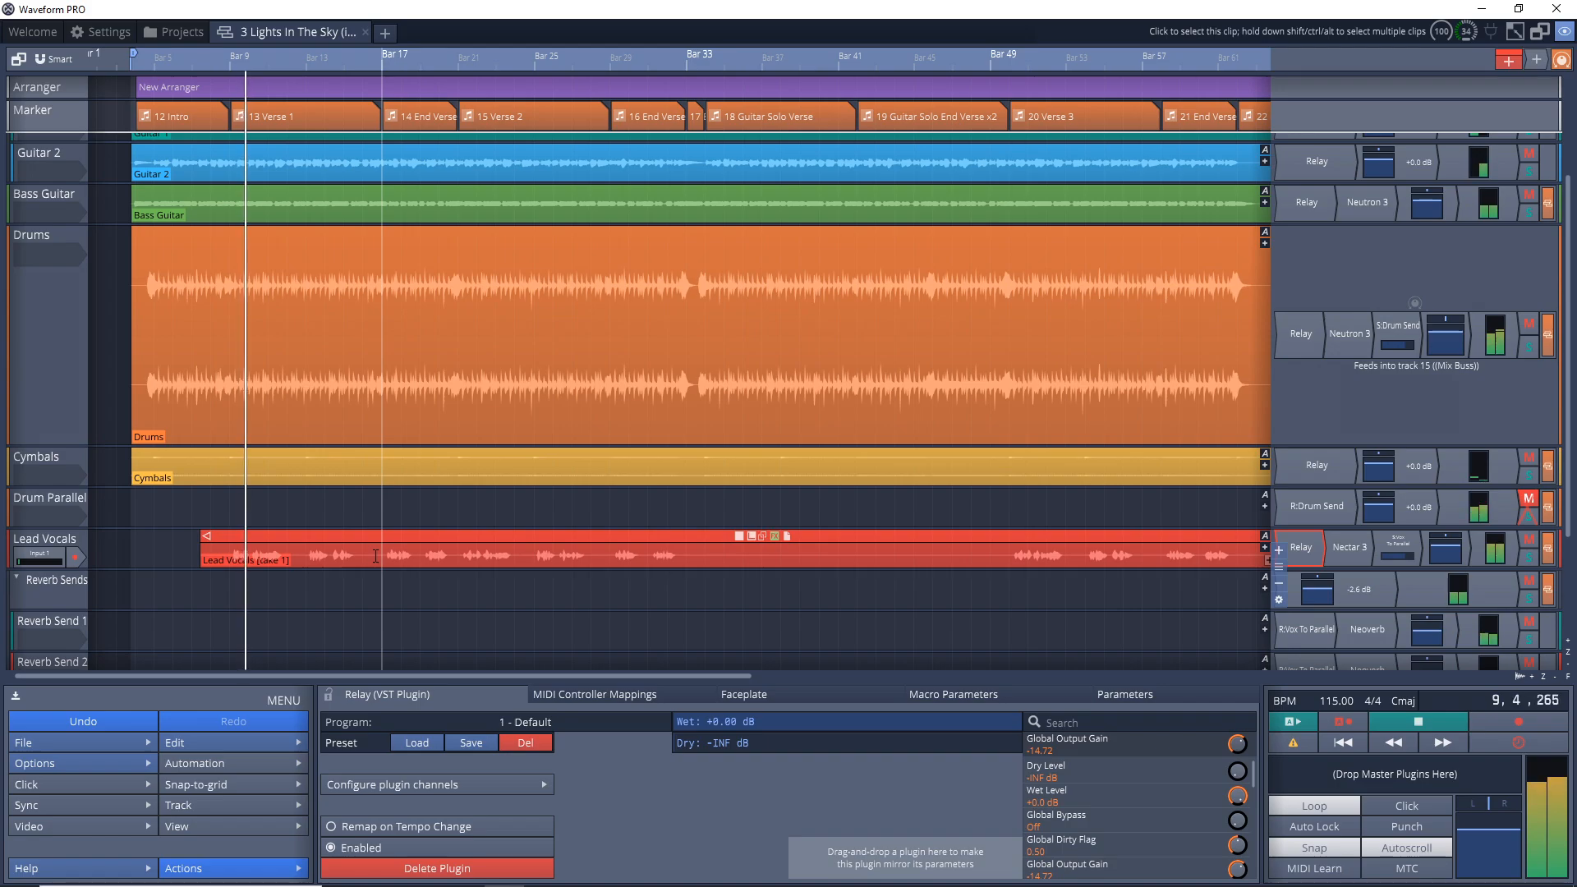
pyautogui.doubleClick(1291, 548)
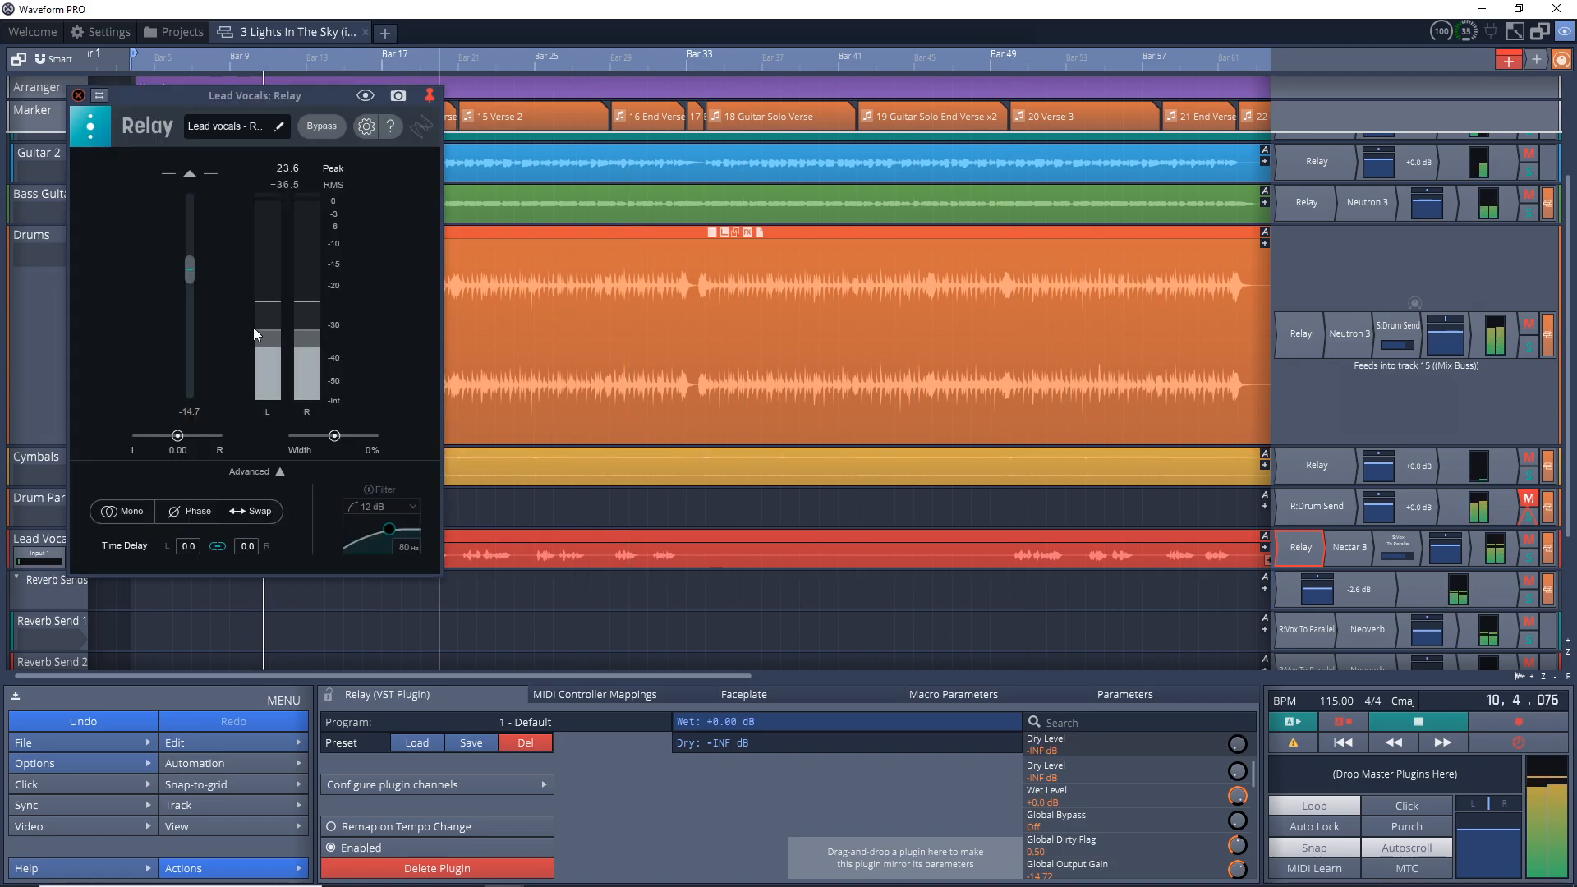
pyautogui.moveTo(190, 268); pyautogui.dragTo(190, 271)
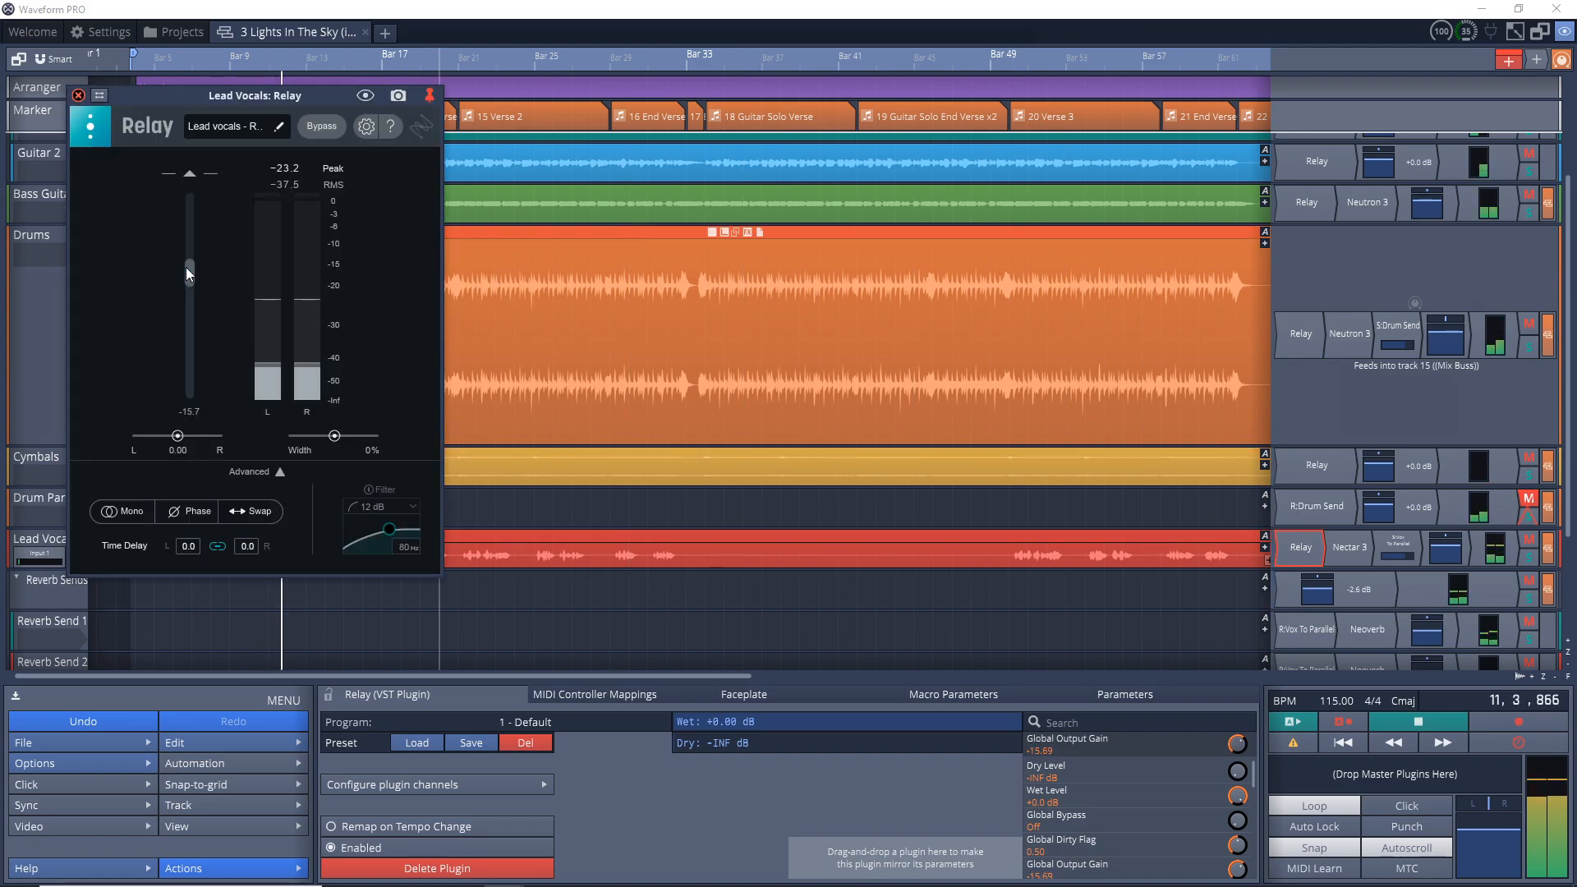
pyautogui.click(73, 82)
pyautogui.click(78, 96)
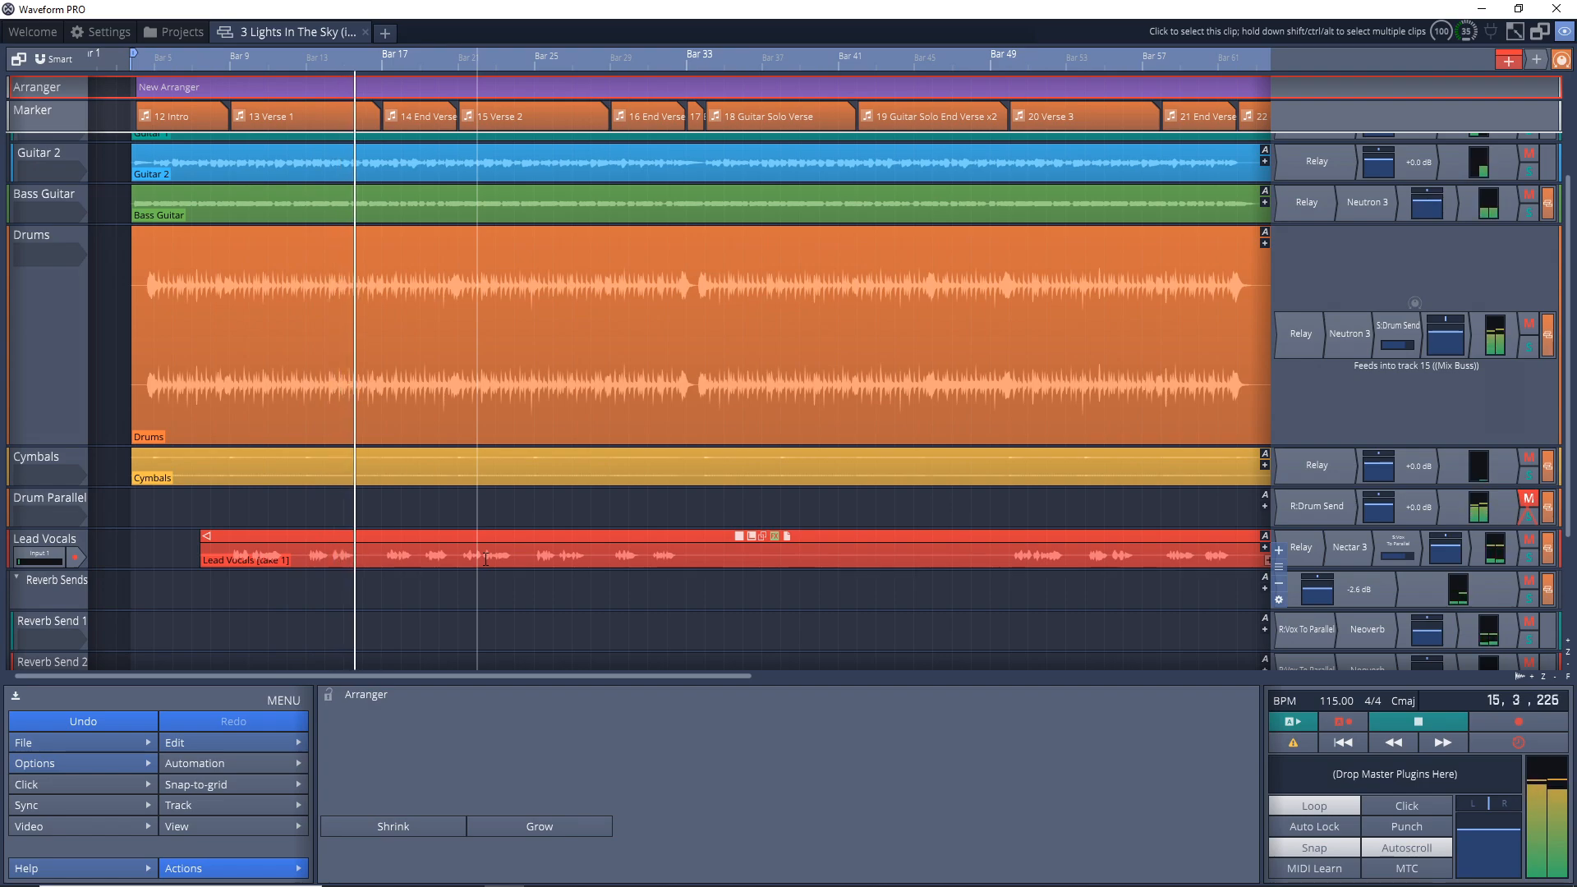
# - Replay from bar 9, unmute Drum Parallel, set its volume to about -24.3 dB, and compare the mix with it muted and unmuted
pyautogui.press('space')
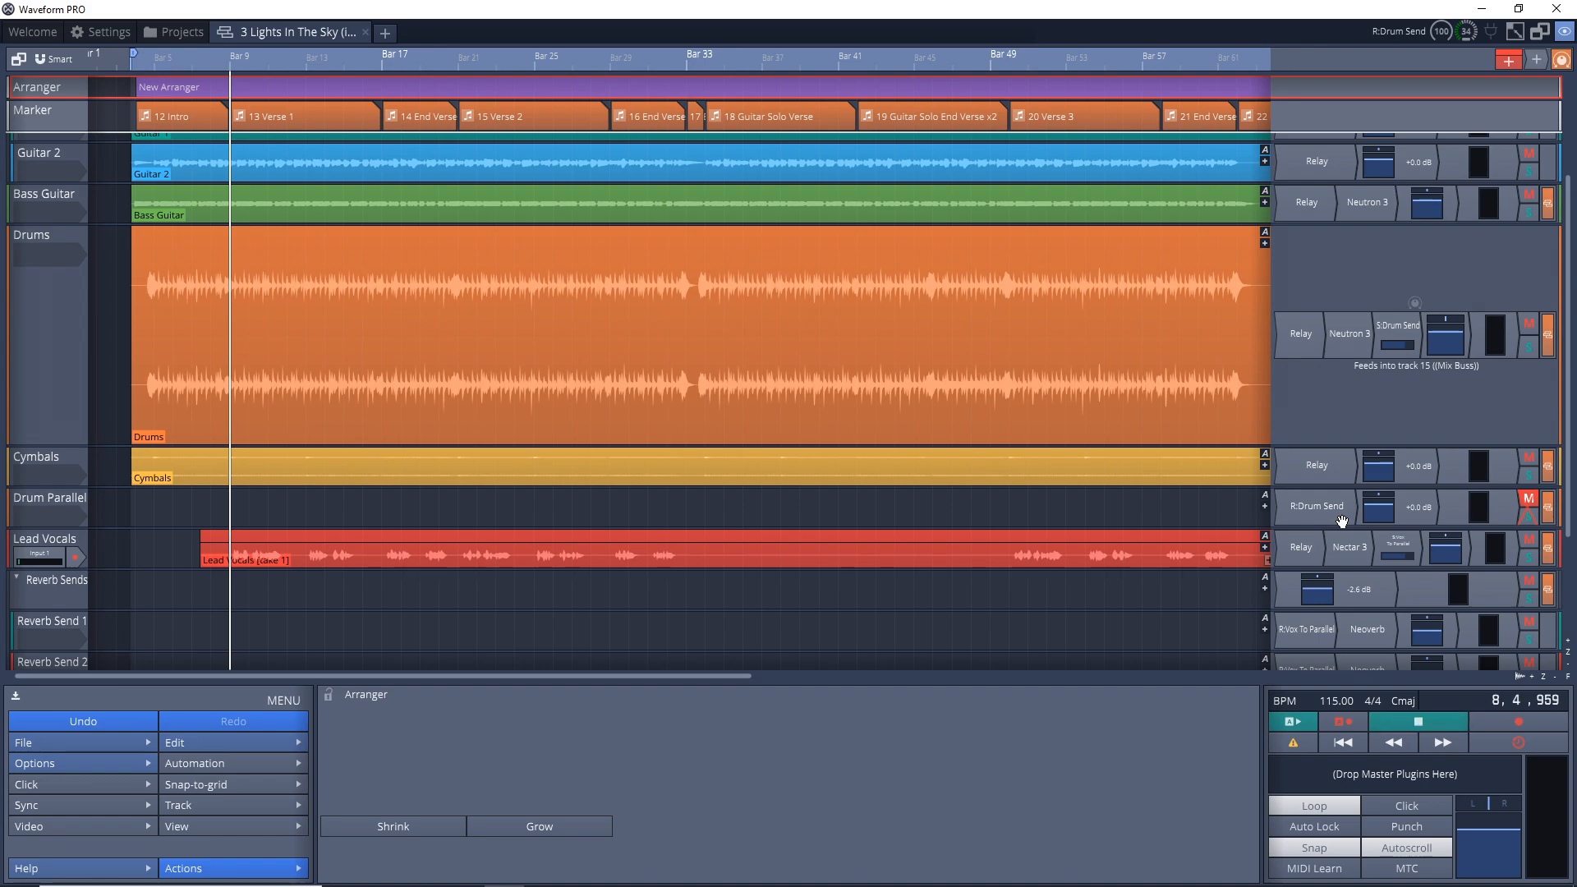
pyautogui.moveTo(1397, 507); pyautogui.dragTo(1373, 608)
pyautogui.click(1528, 501)
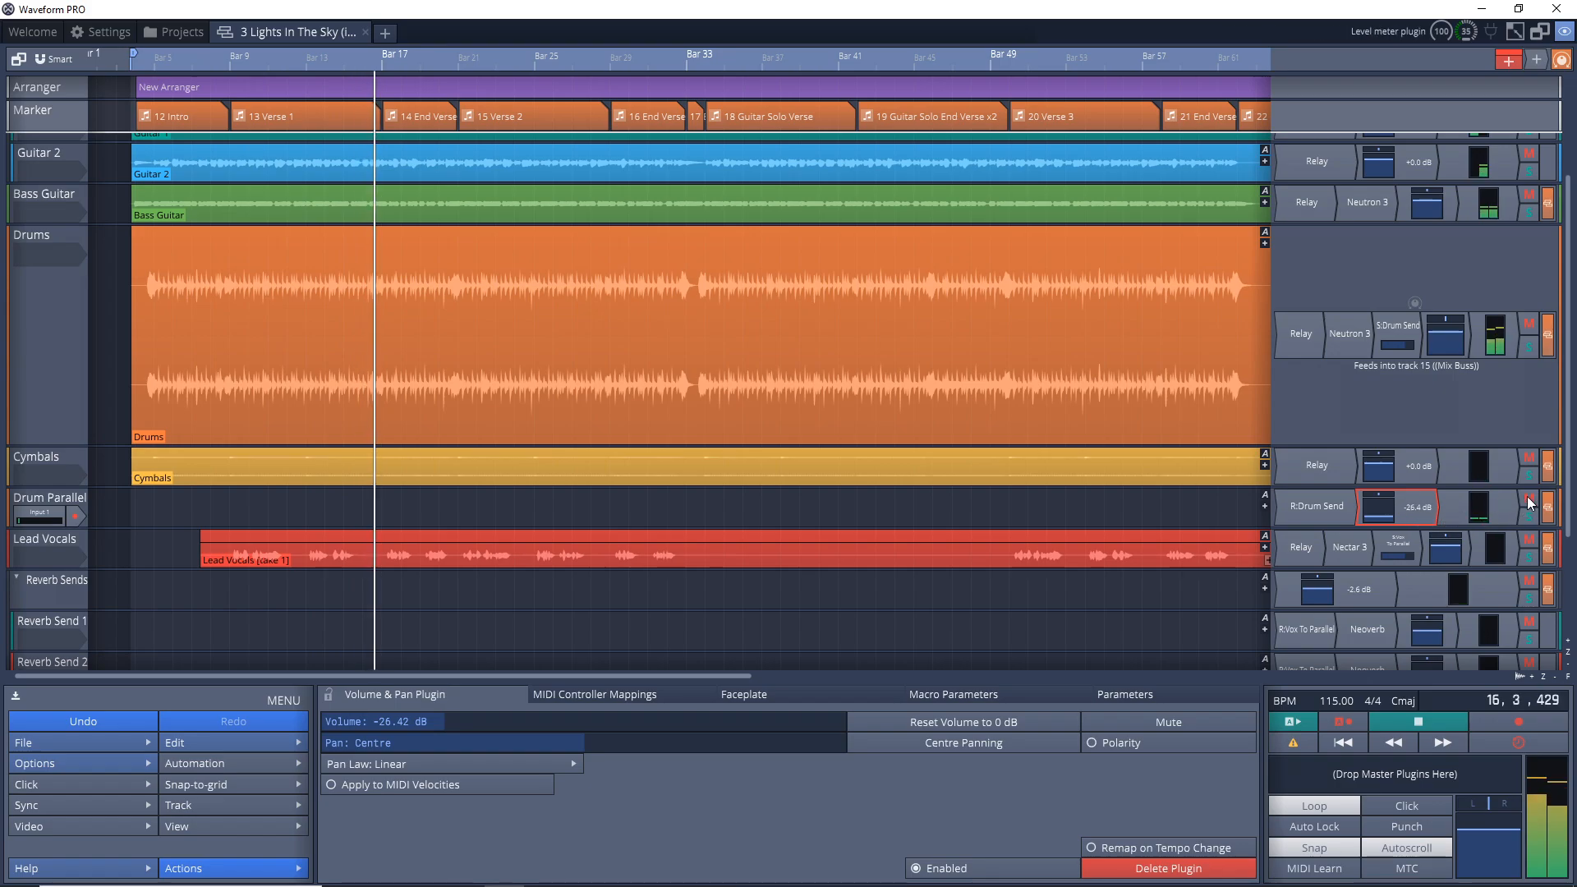
pyautogui.moveTo(1392, 520); pyautogui.dragTo(1394, 514)
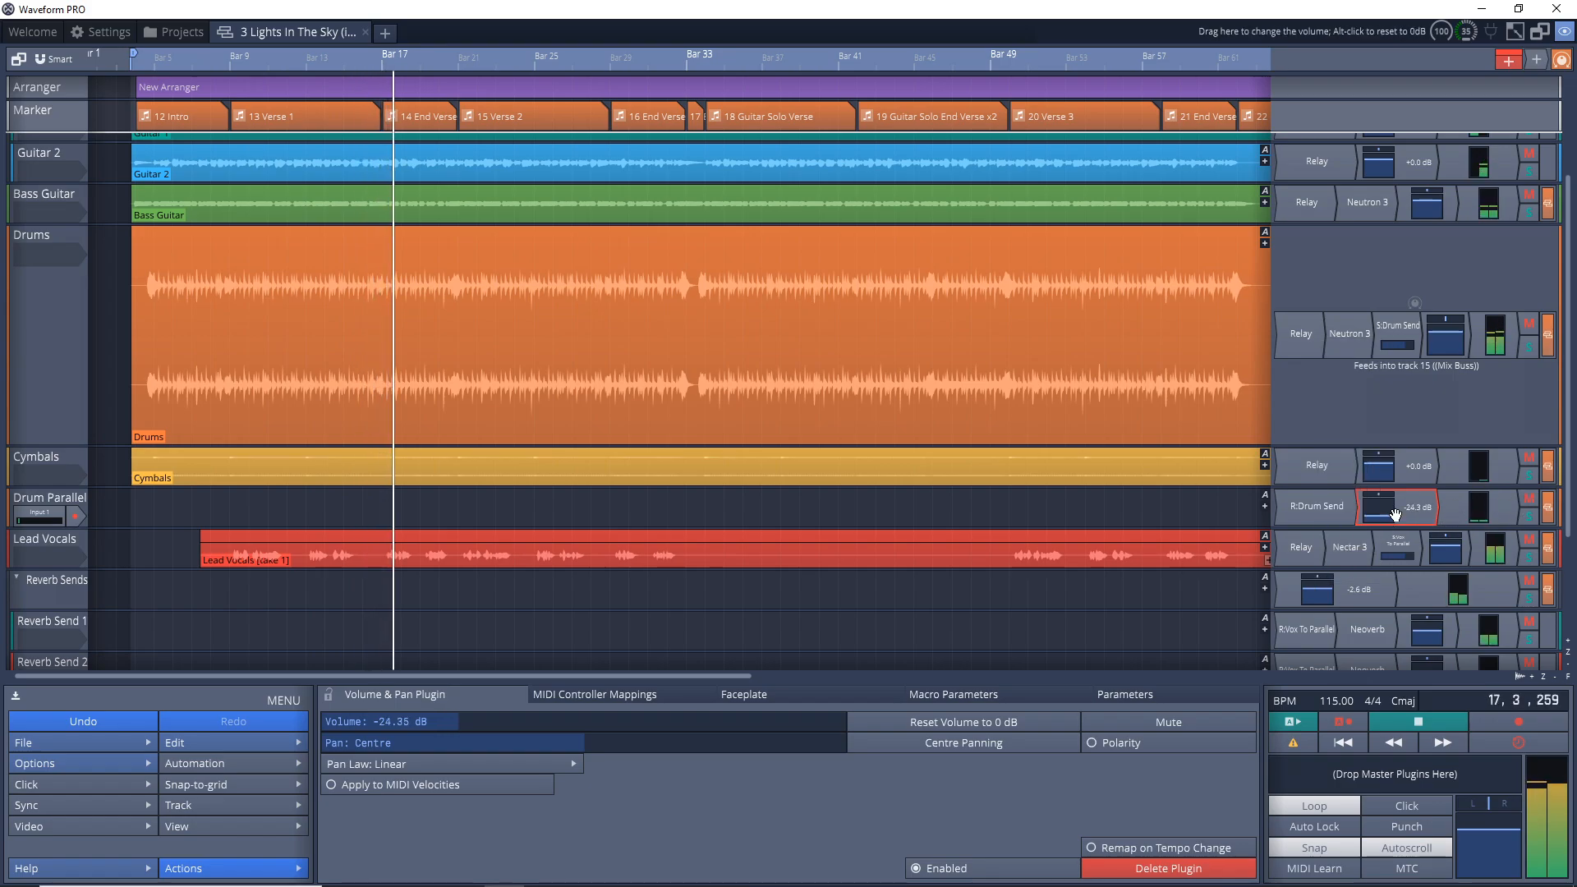
pyautogui.click(1529, 498)
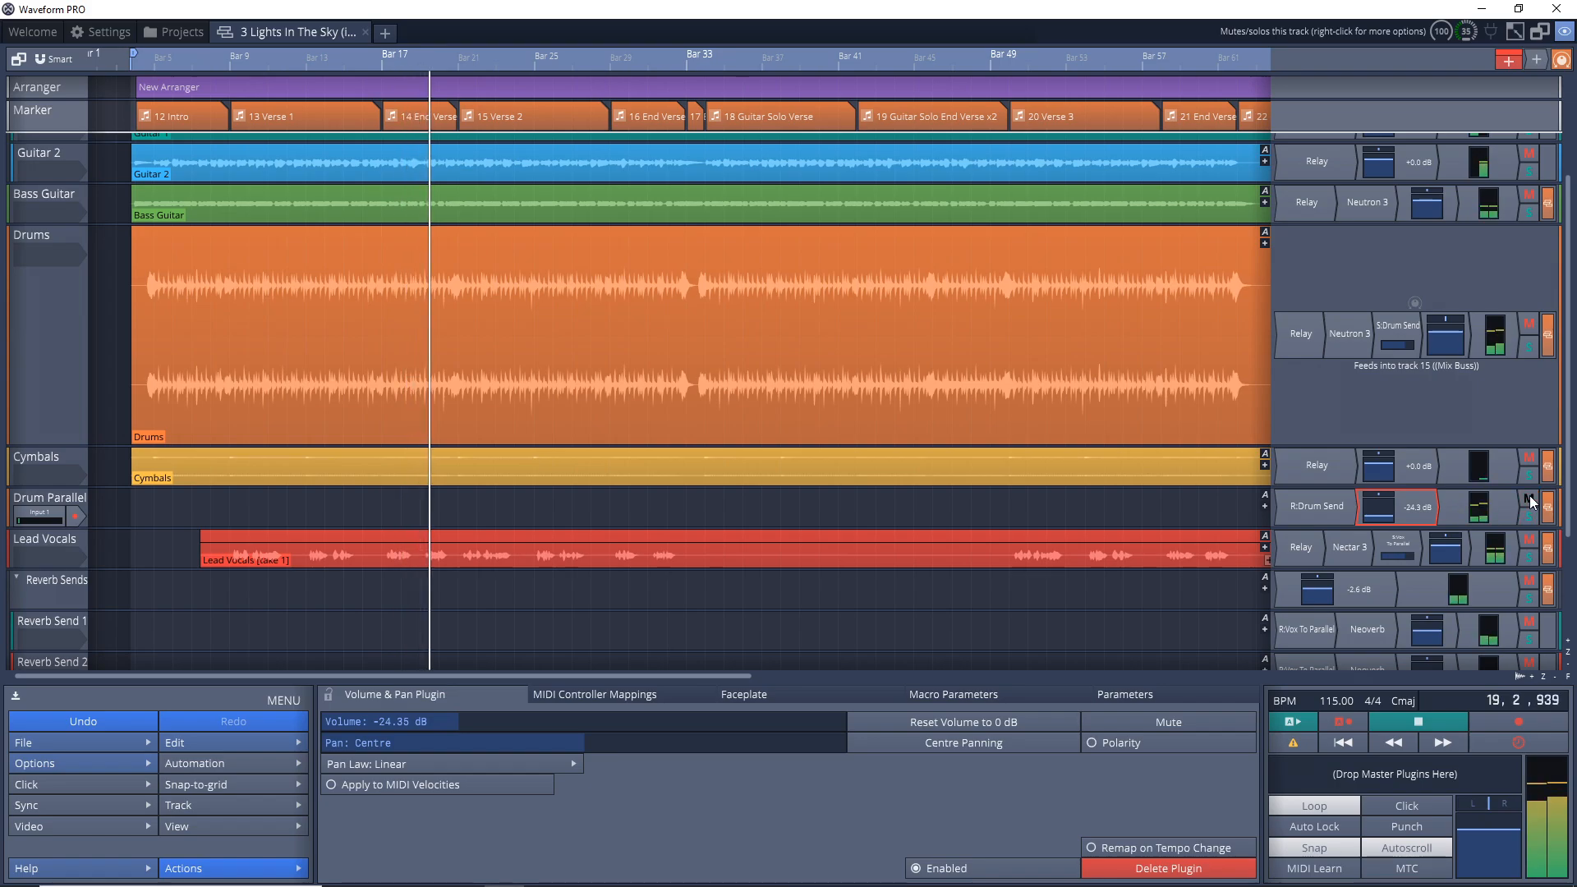
pyautogui.click(1530, 497)
# - Stop playback and play the mix from the intro with the Mix Buss's Ozone 9 window open
pyautogui.press('space')
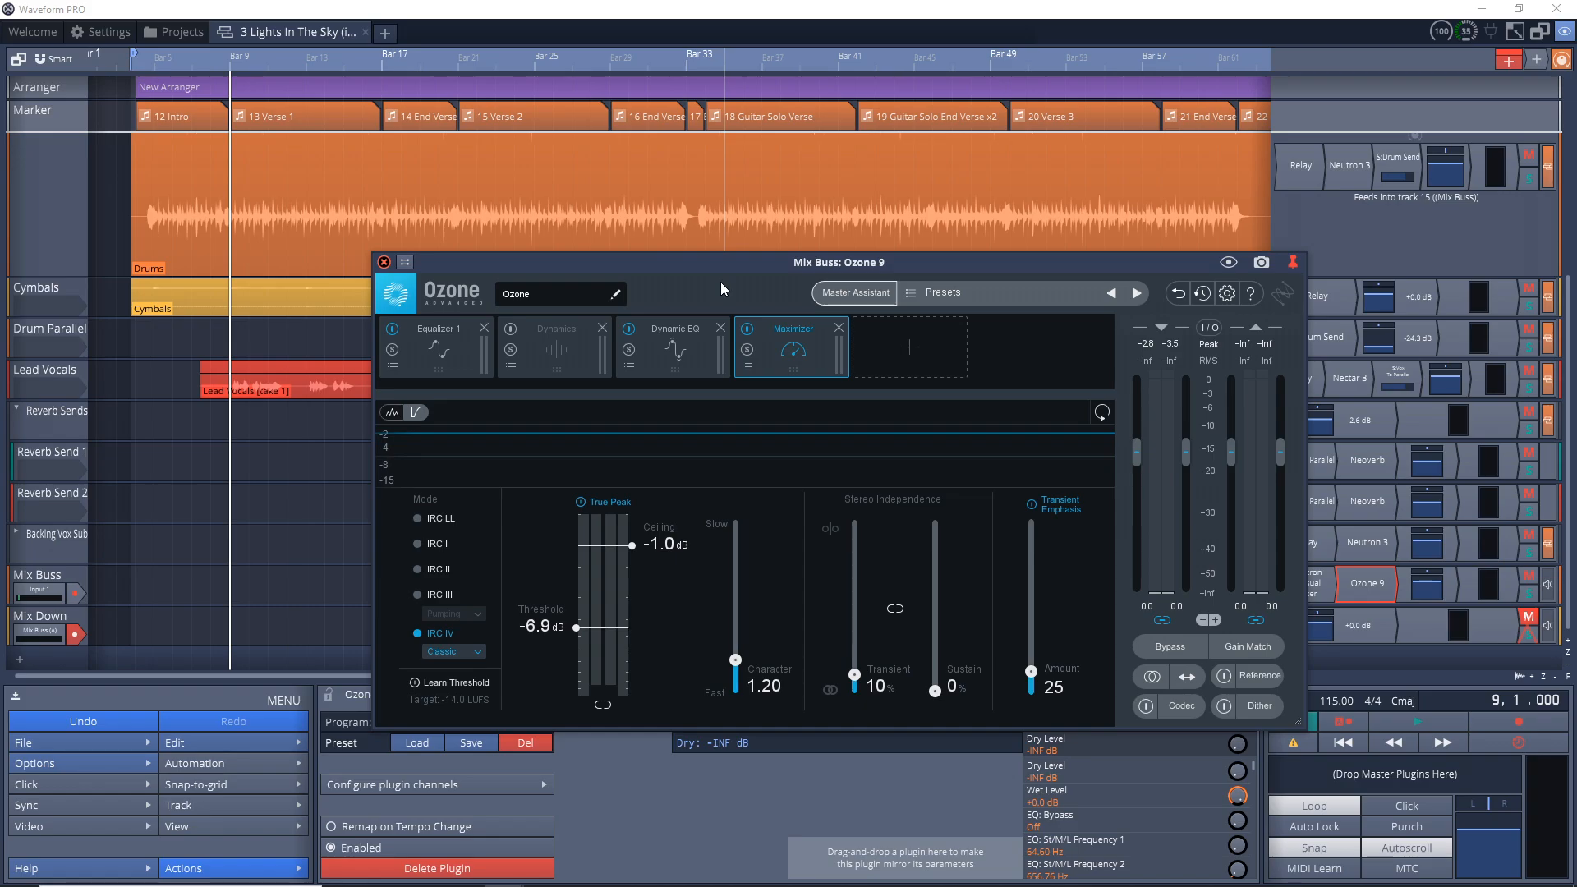
pyautogui.press('space')
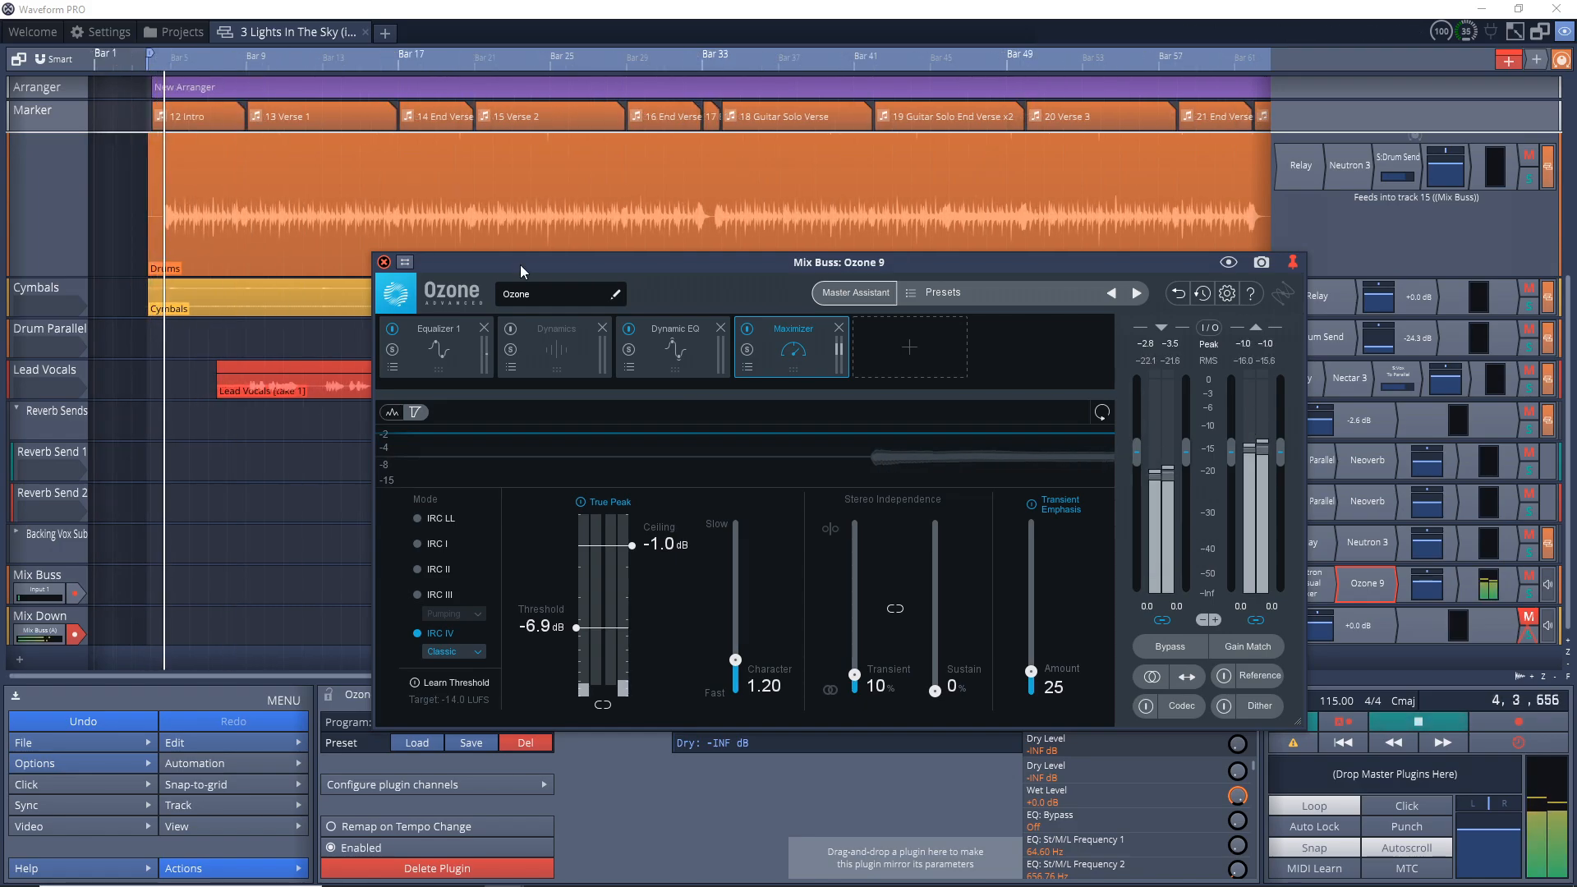